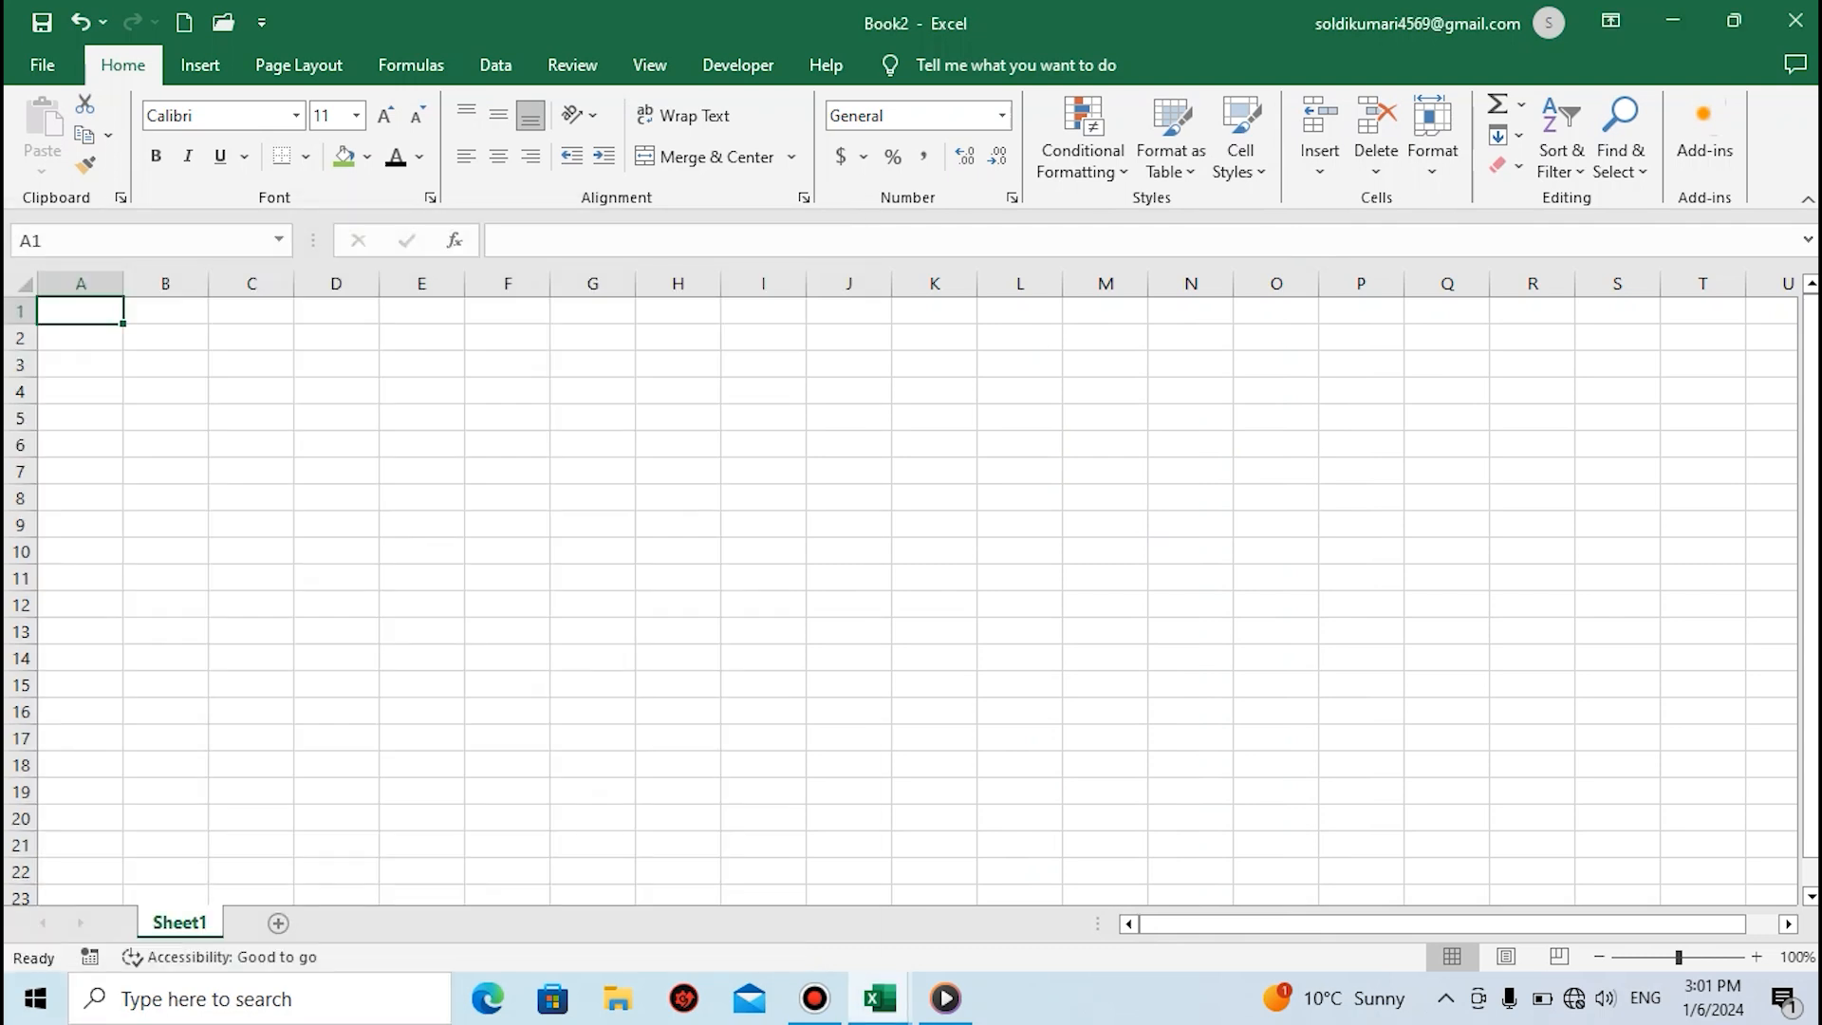
Show the desktop and search Windows for "excel"
key("super+d")
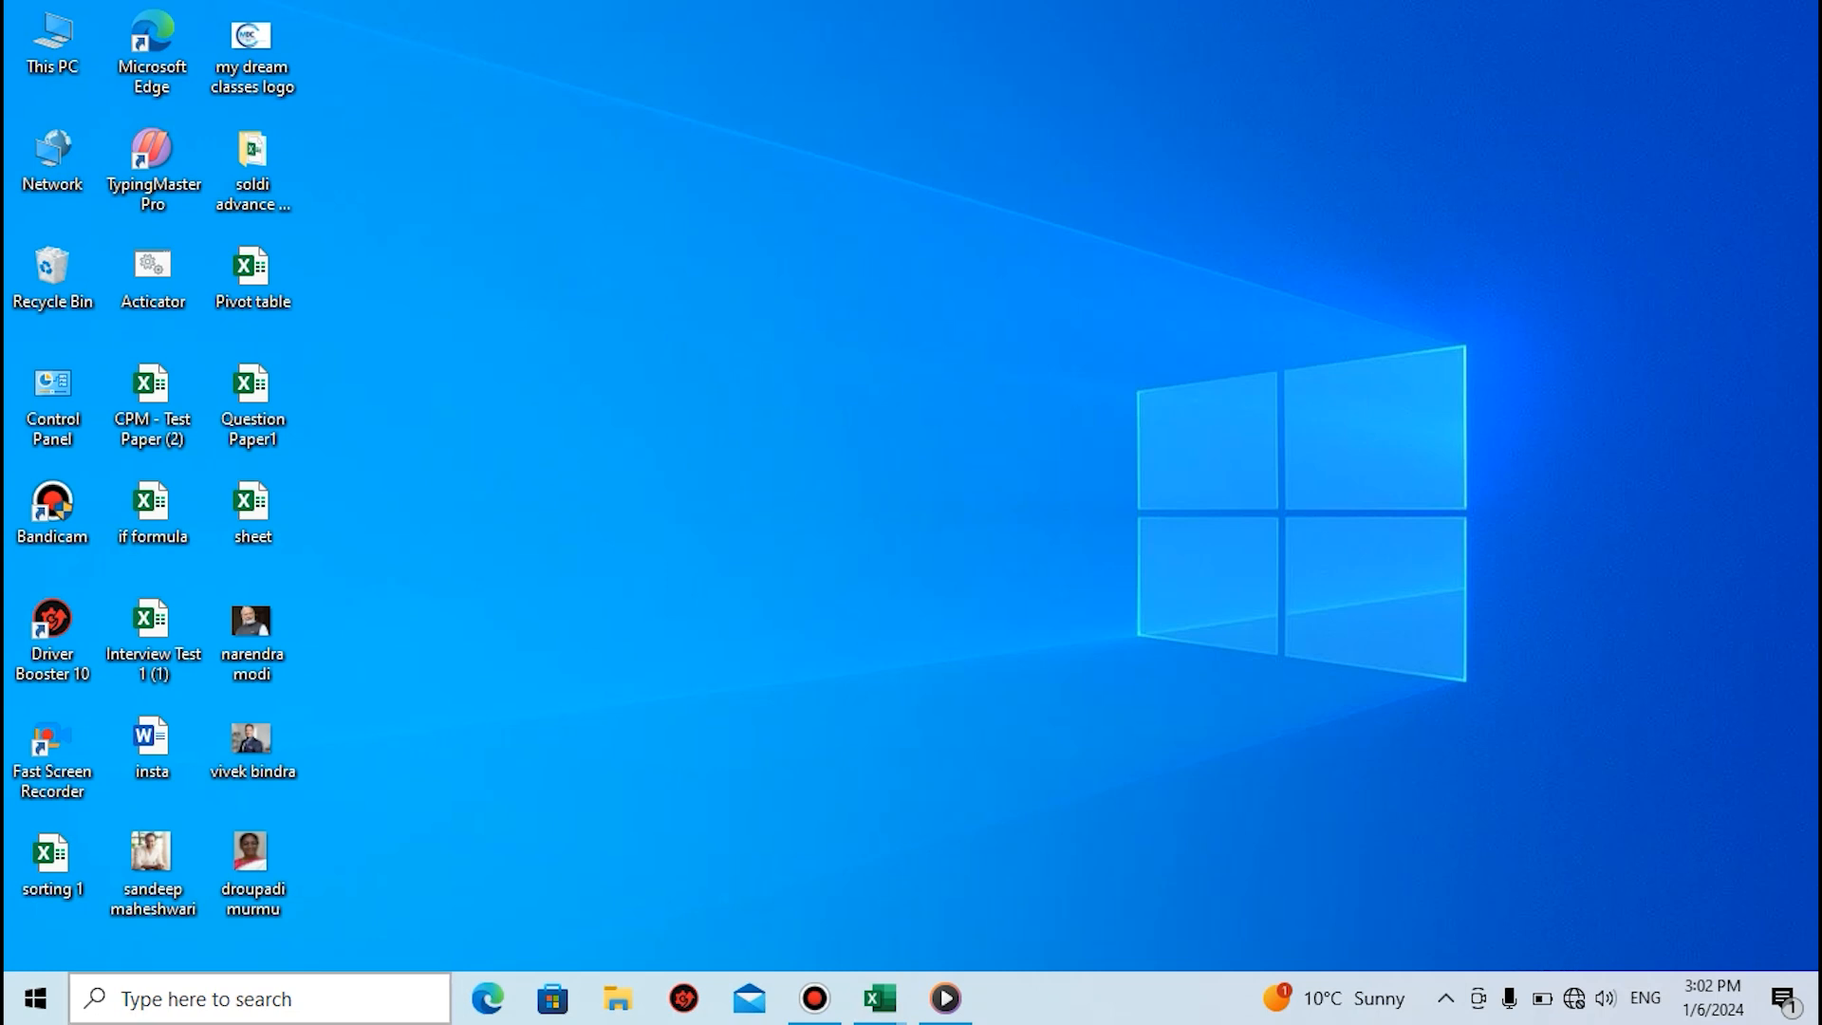
left_click(257, 998)
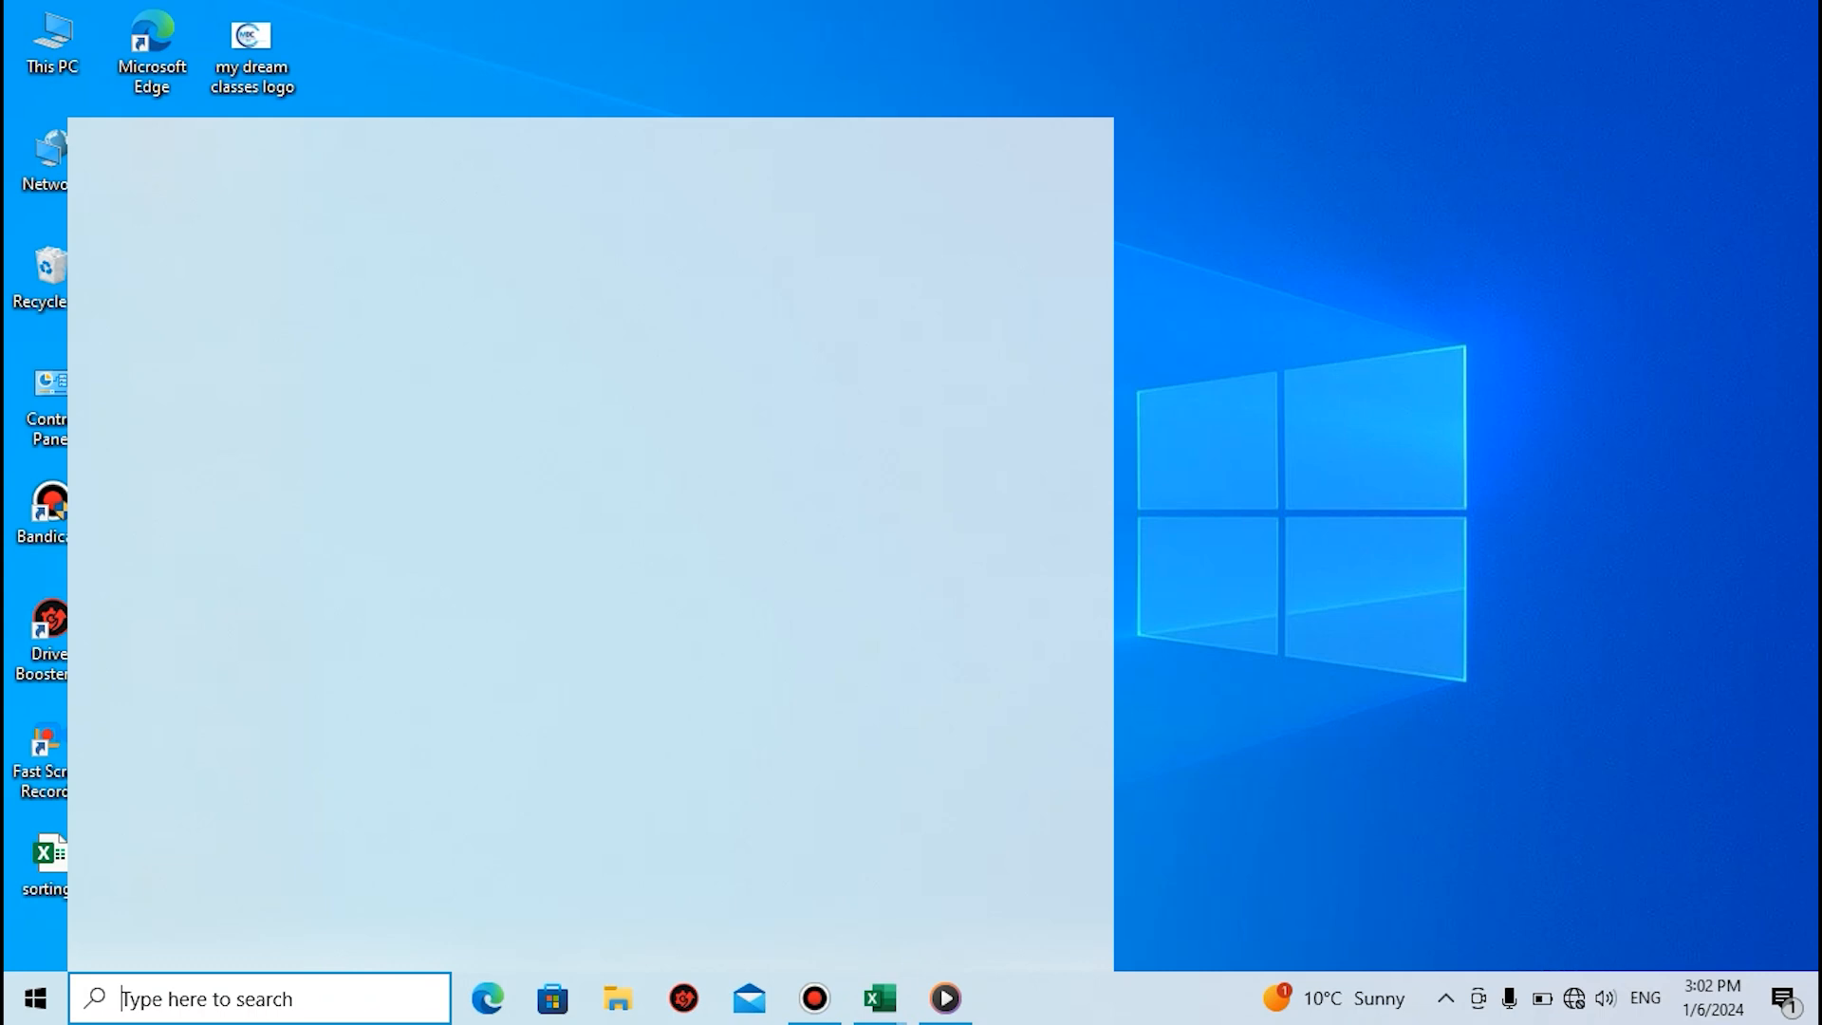
type("wxcw")
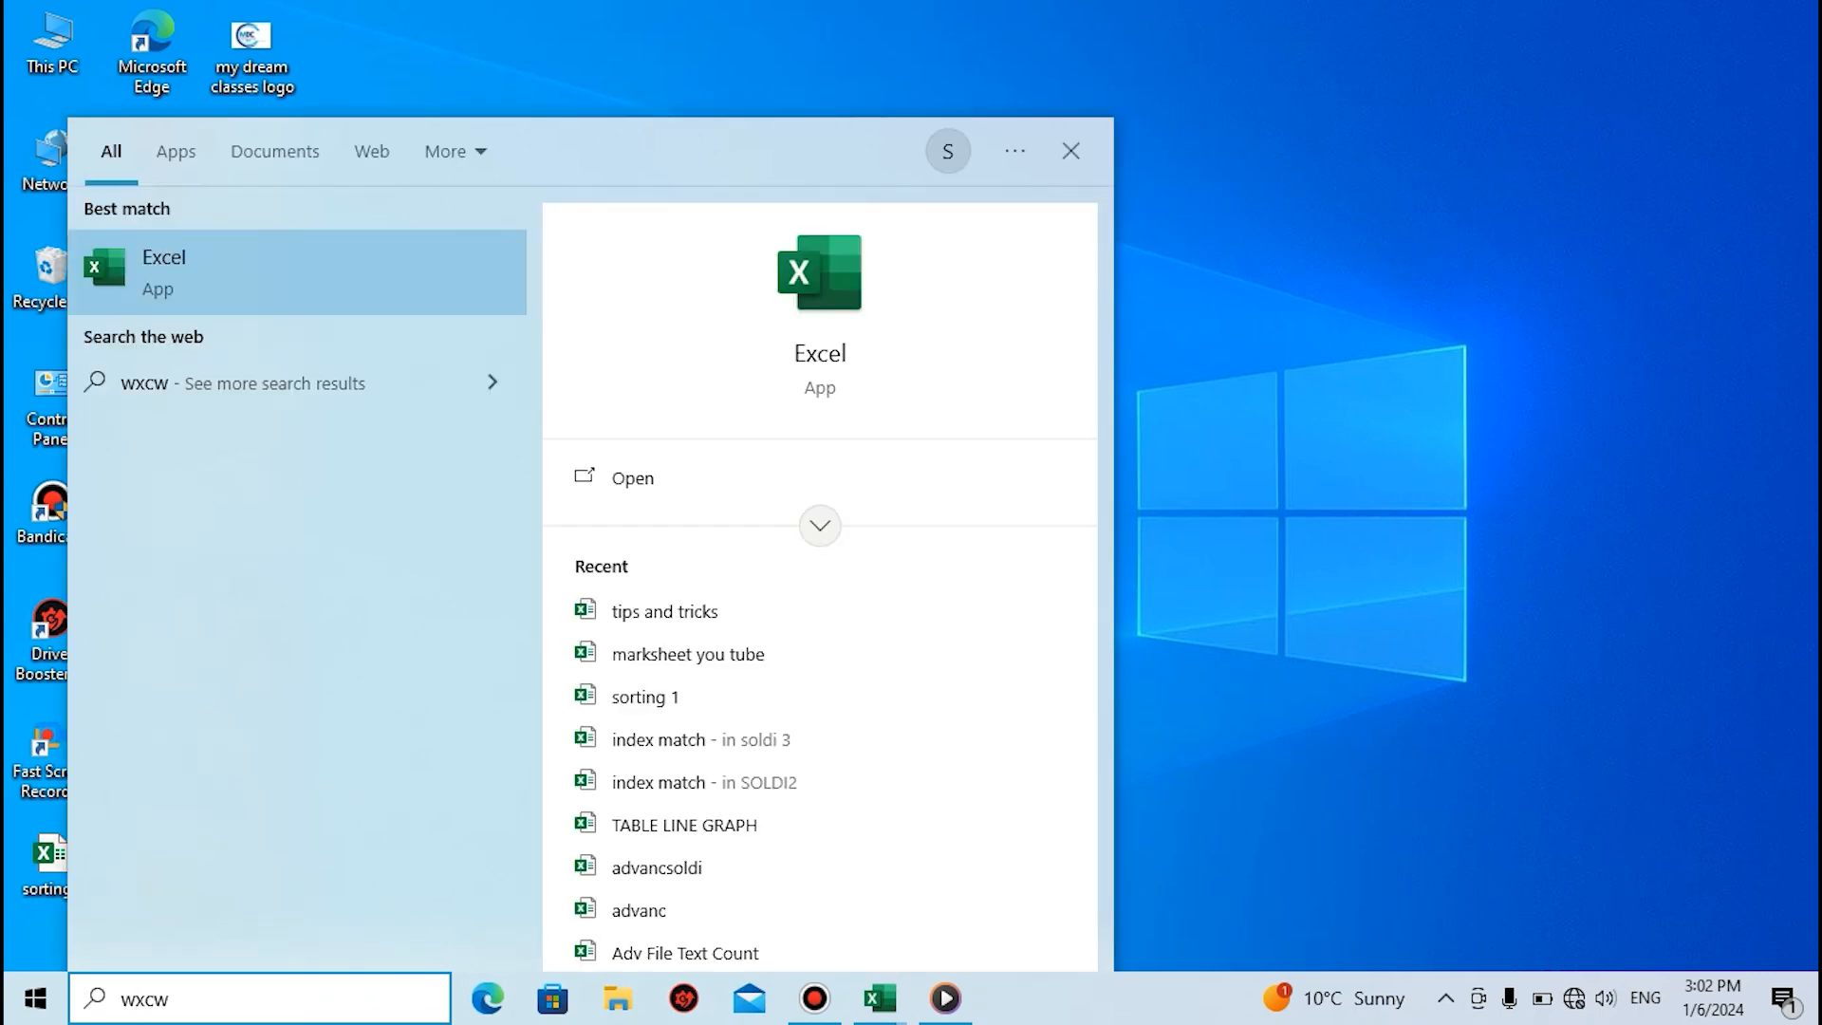
key("BackSpace")
key("BackSpace")
key("BackSpace")
key("BackSpace")
type("excw")
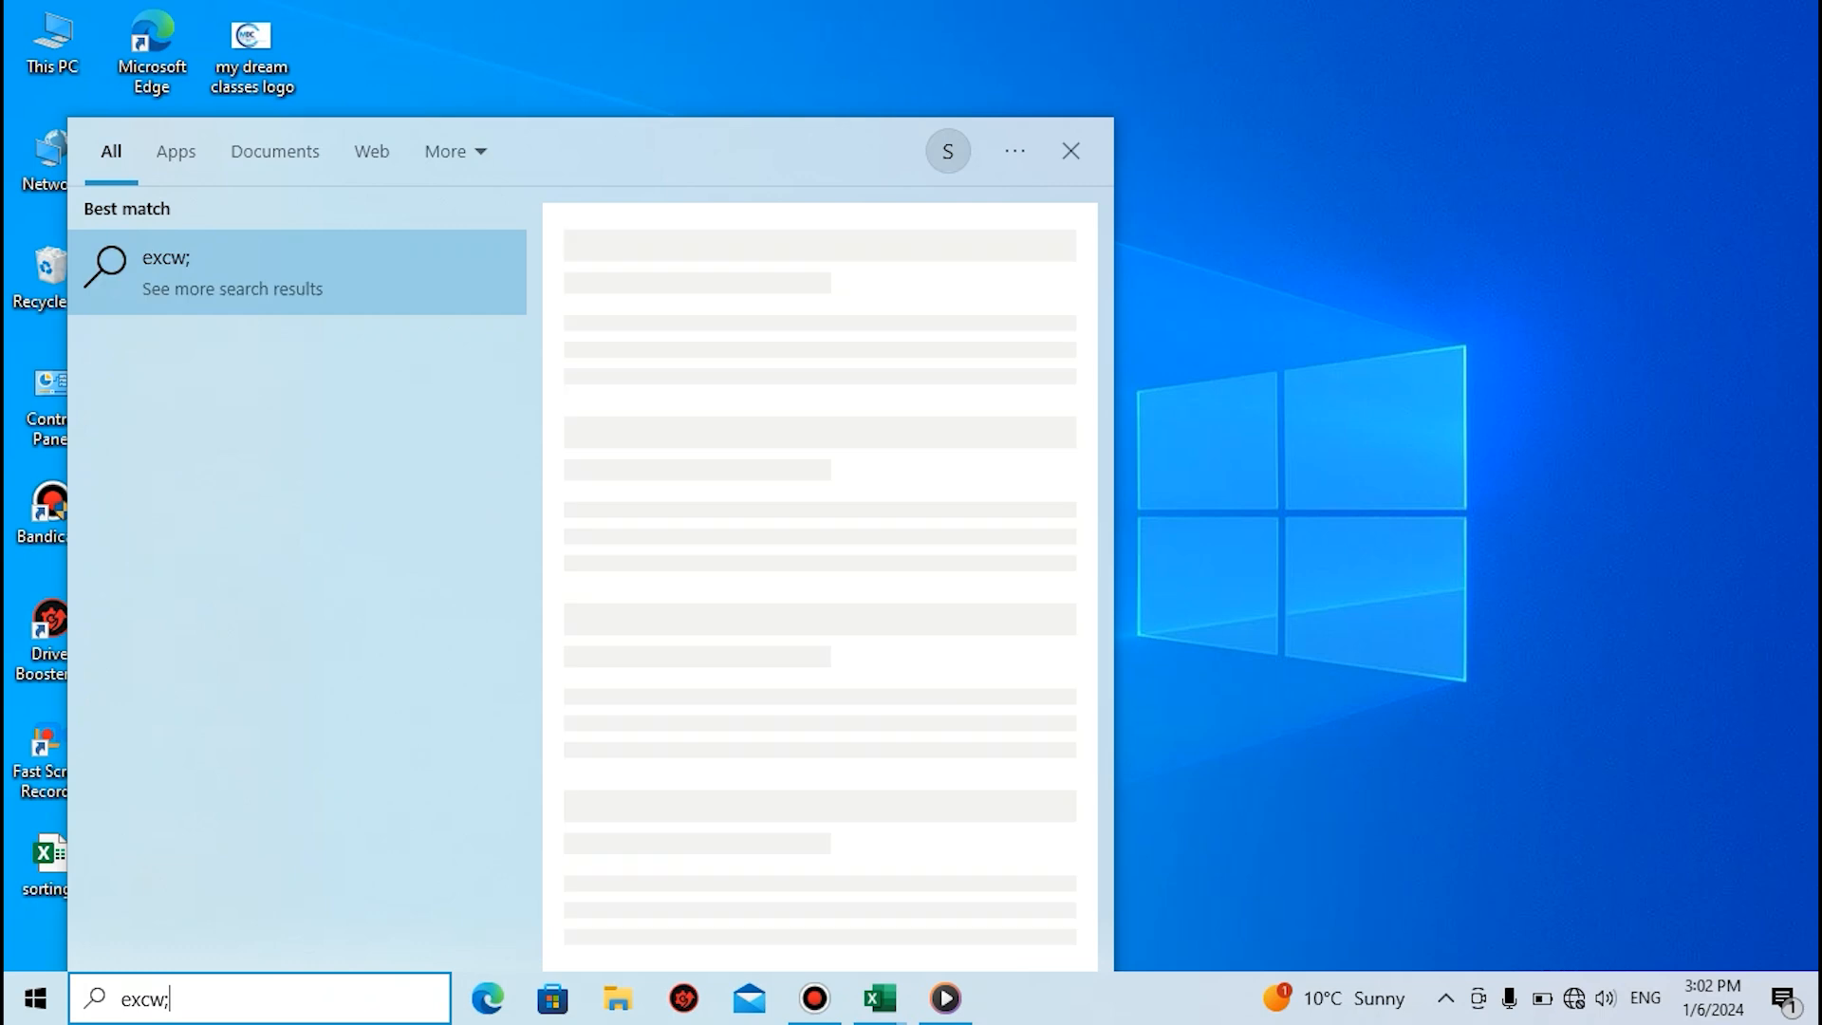
key("BackSpace")
key("BackSpace")
type("cel")
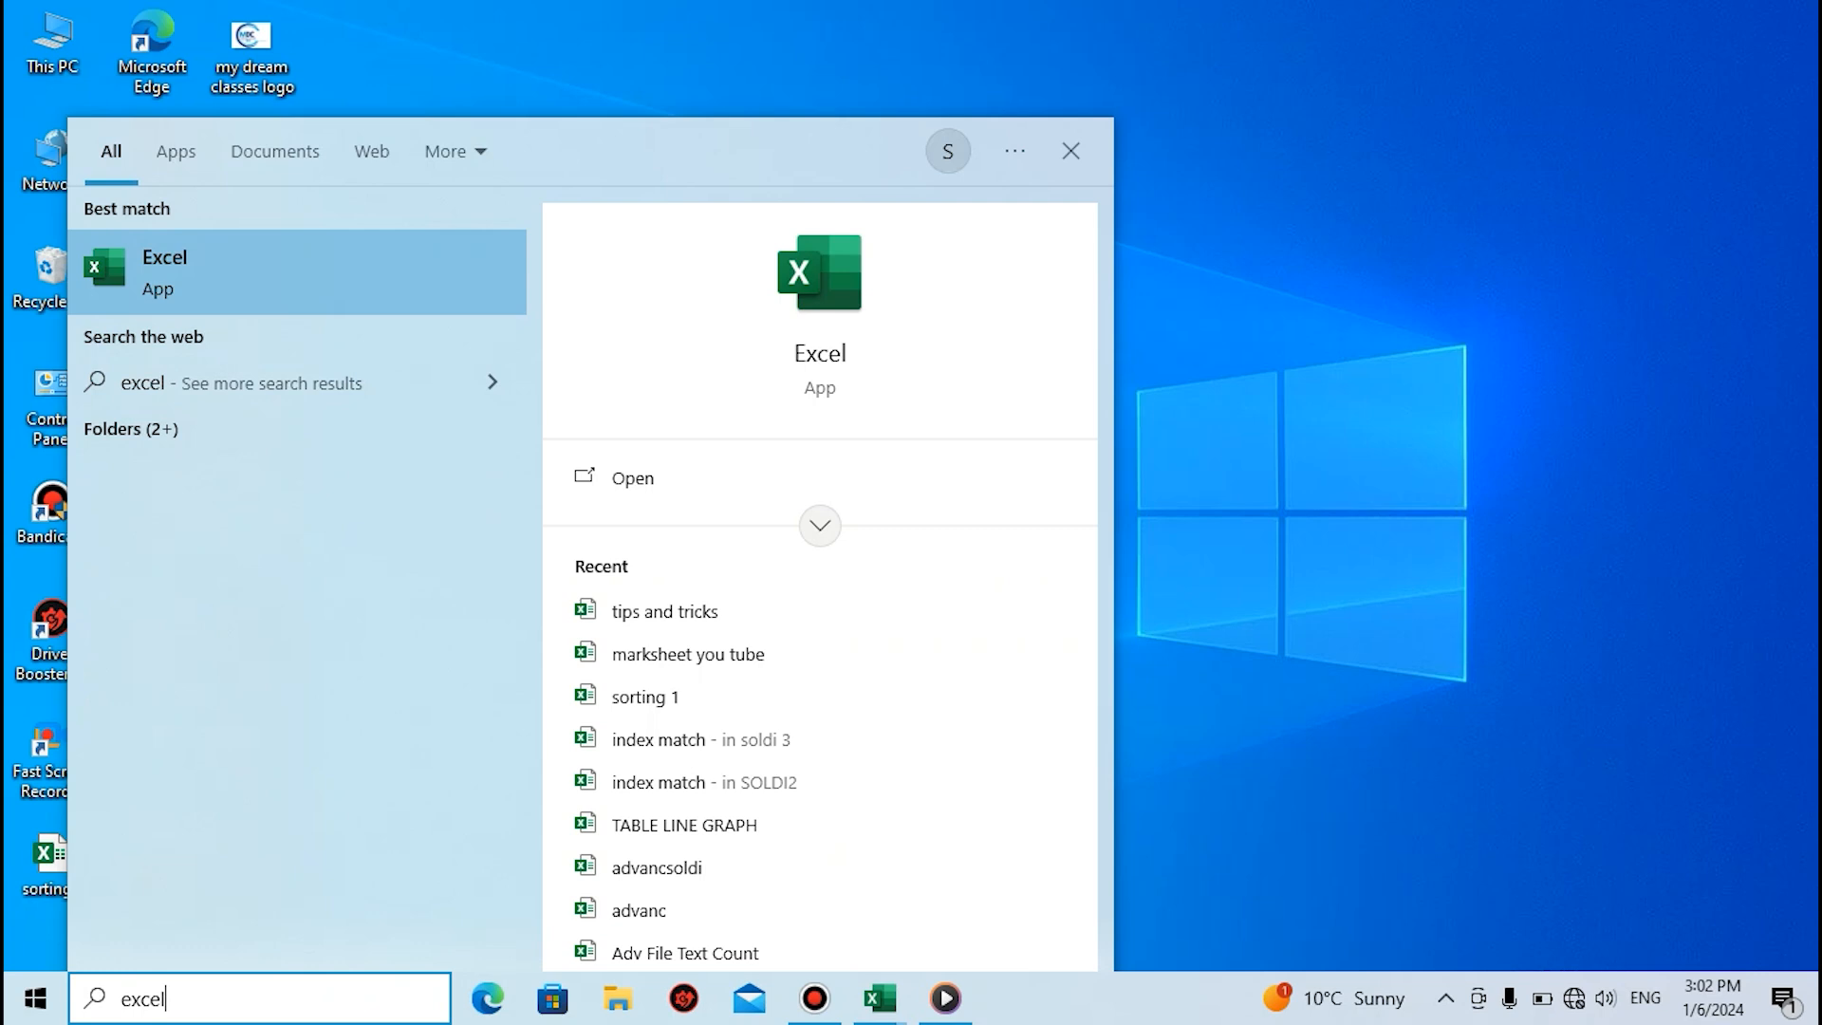
Launch Excel from the search results, maximize its window and create a blank workbook
left_click(253, 275)
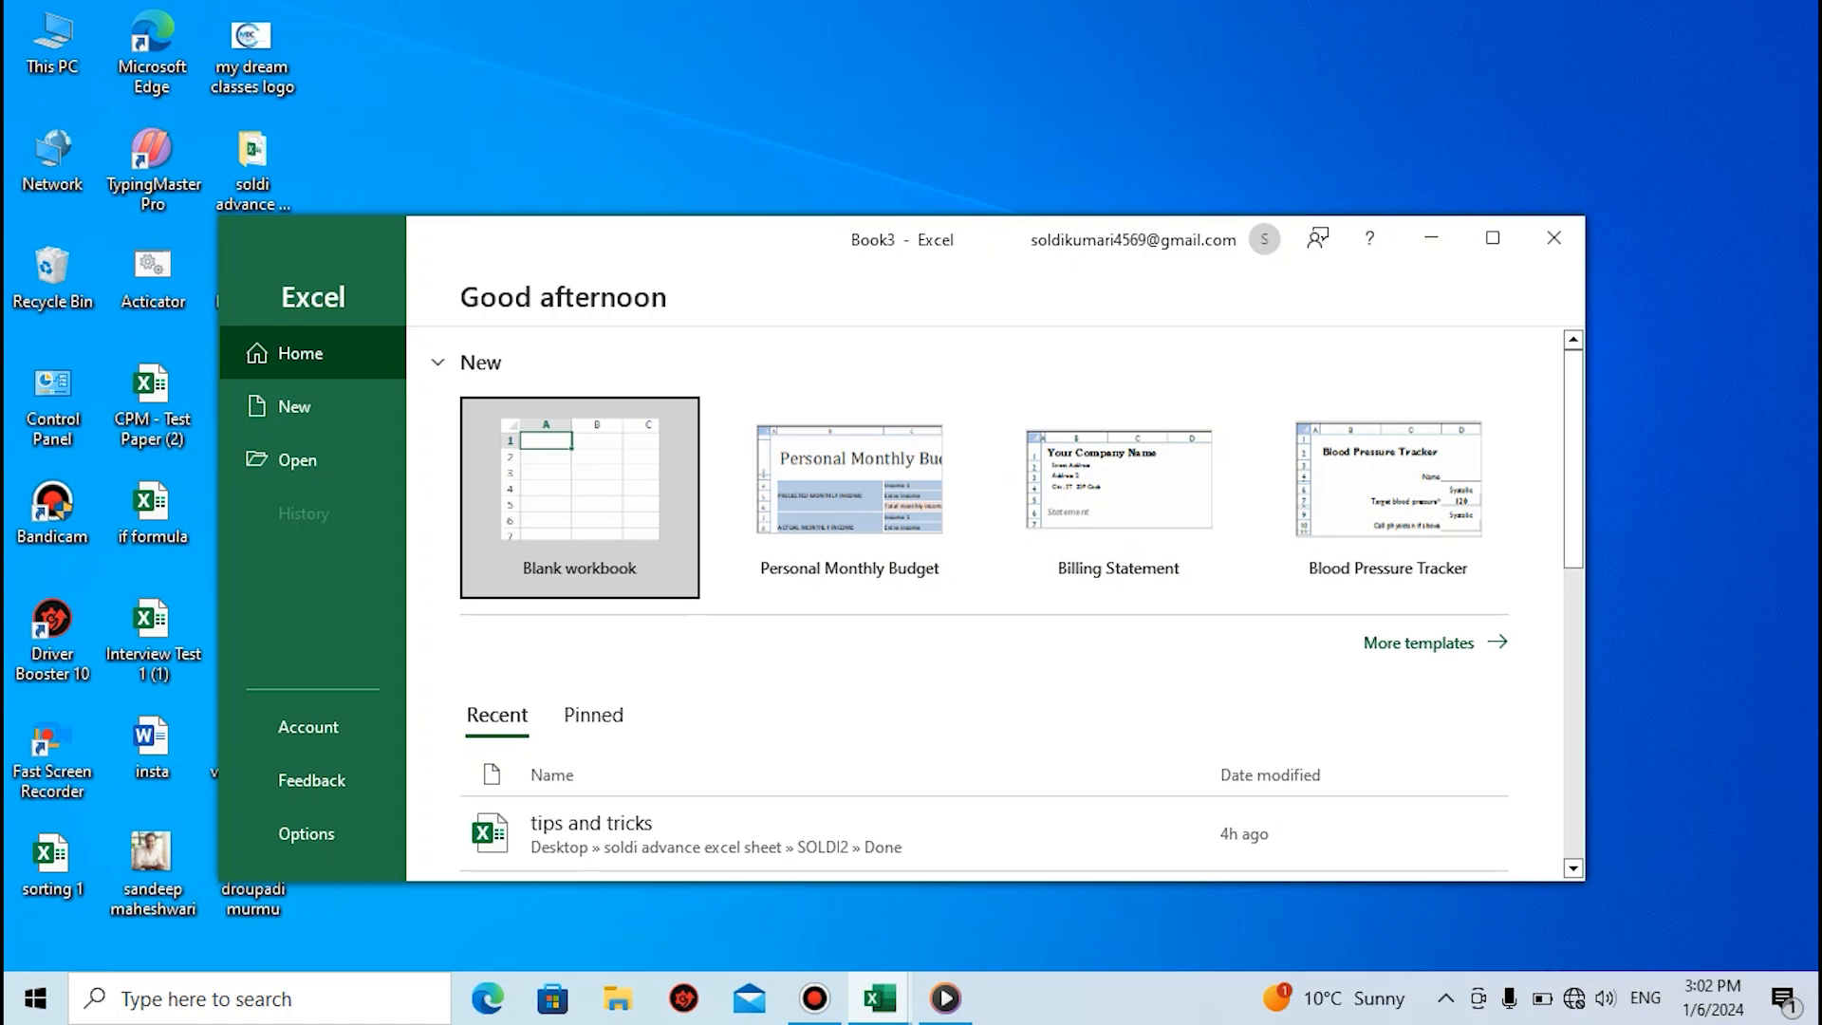
left_click(1493, 237)
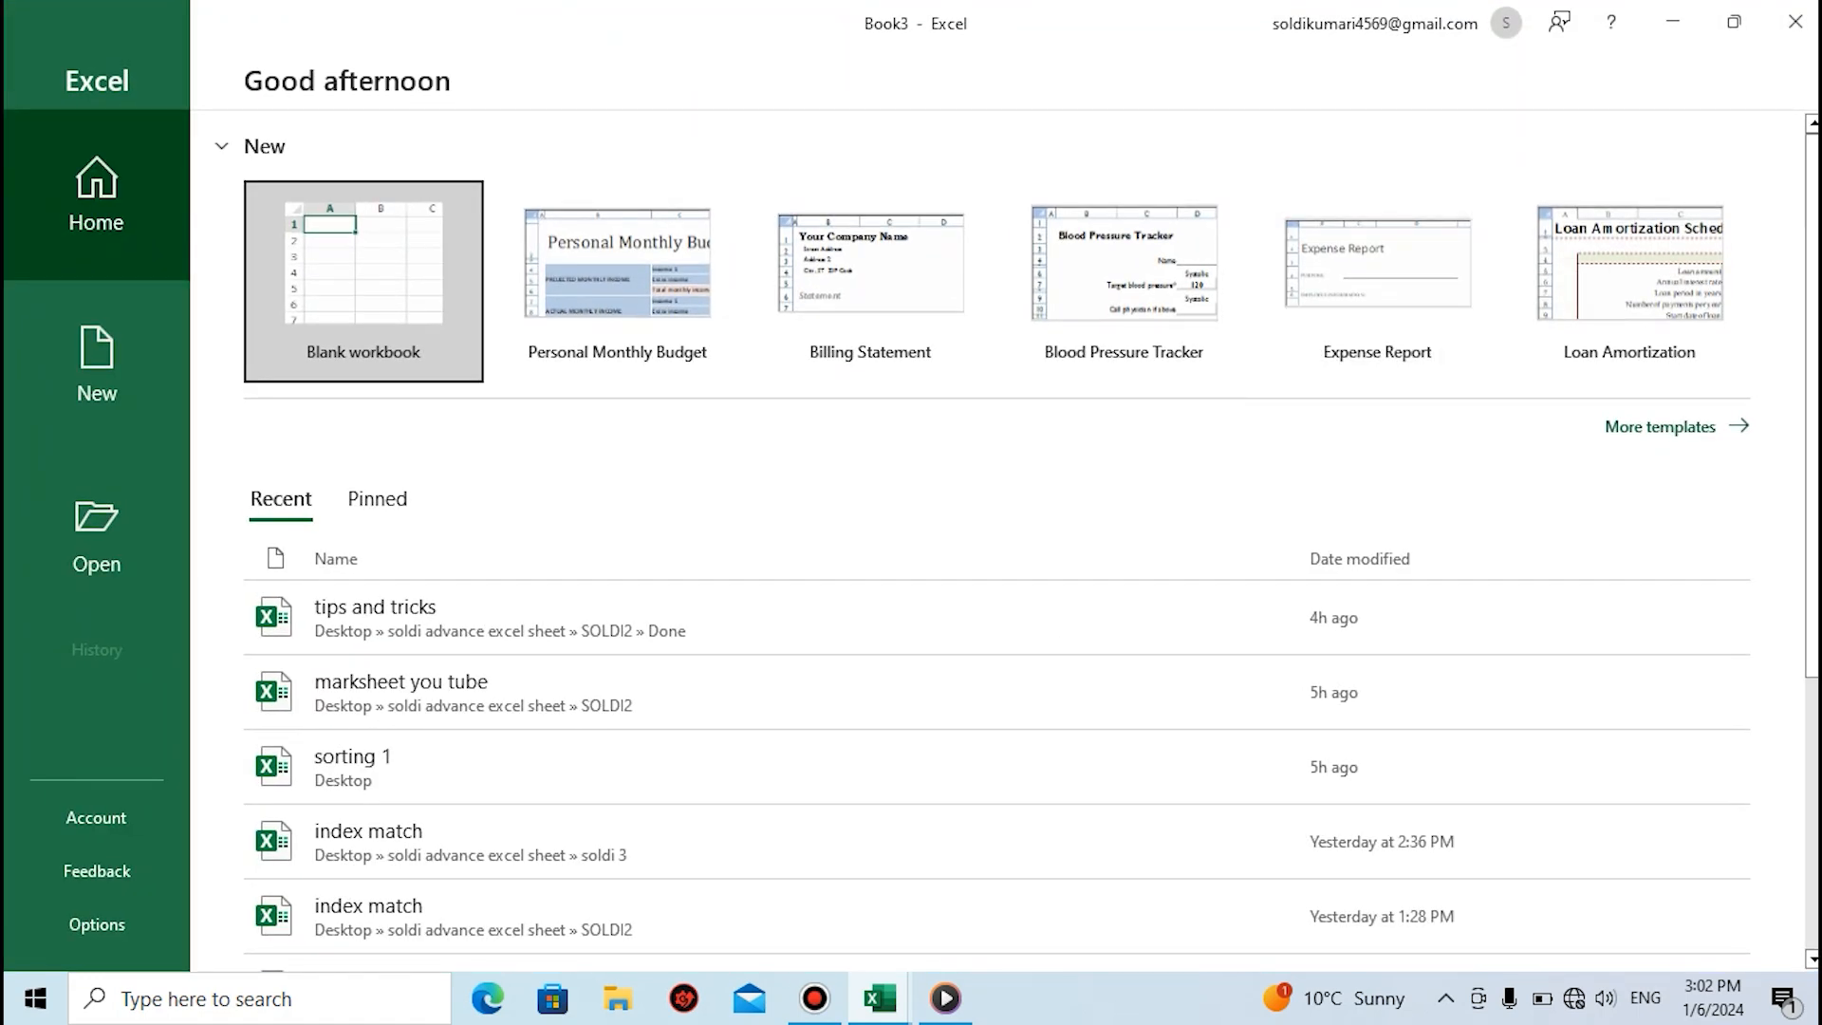
left_click(380, 337)
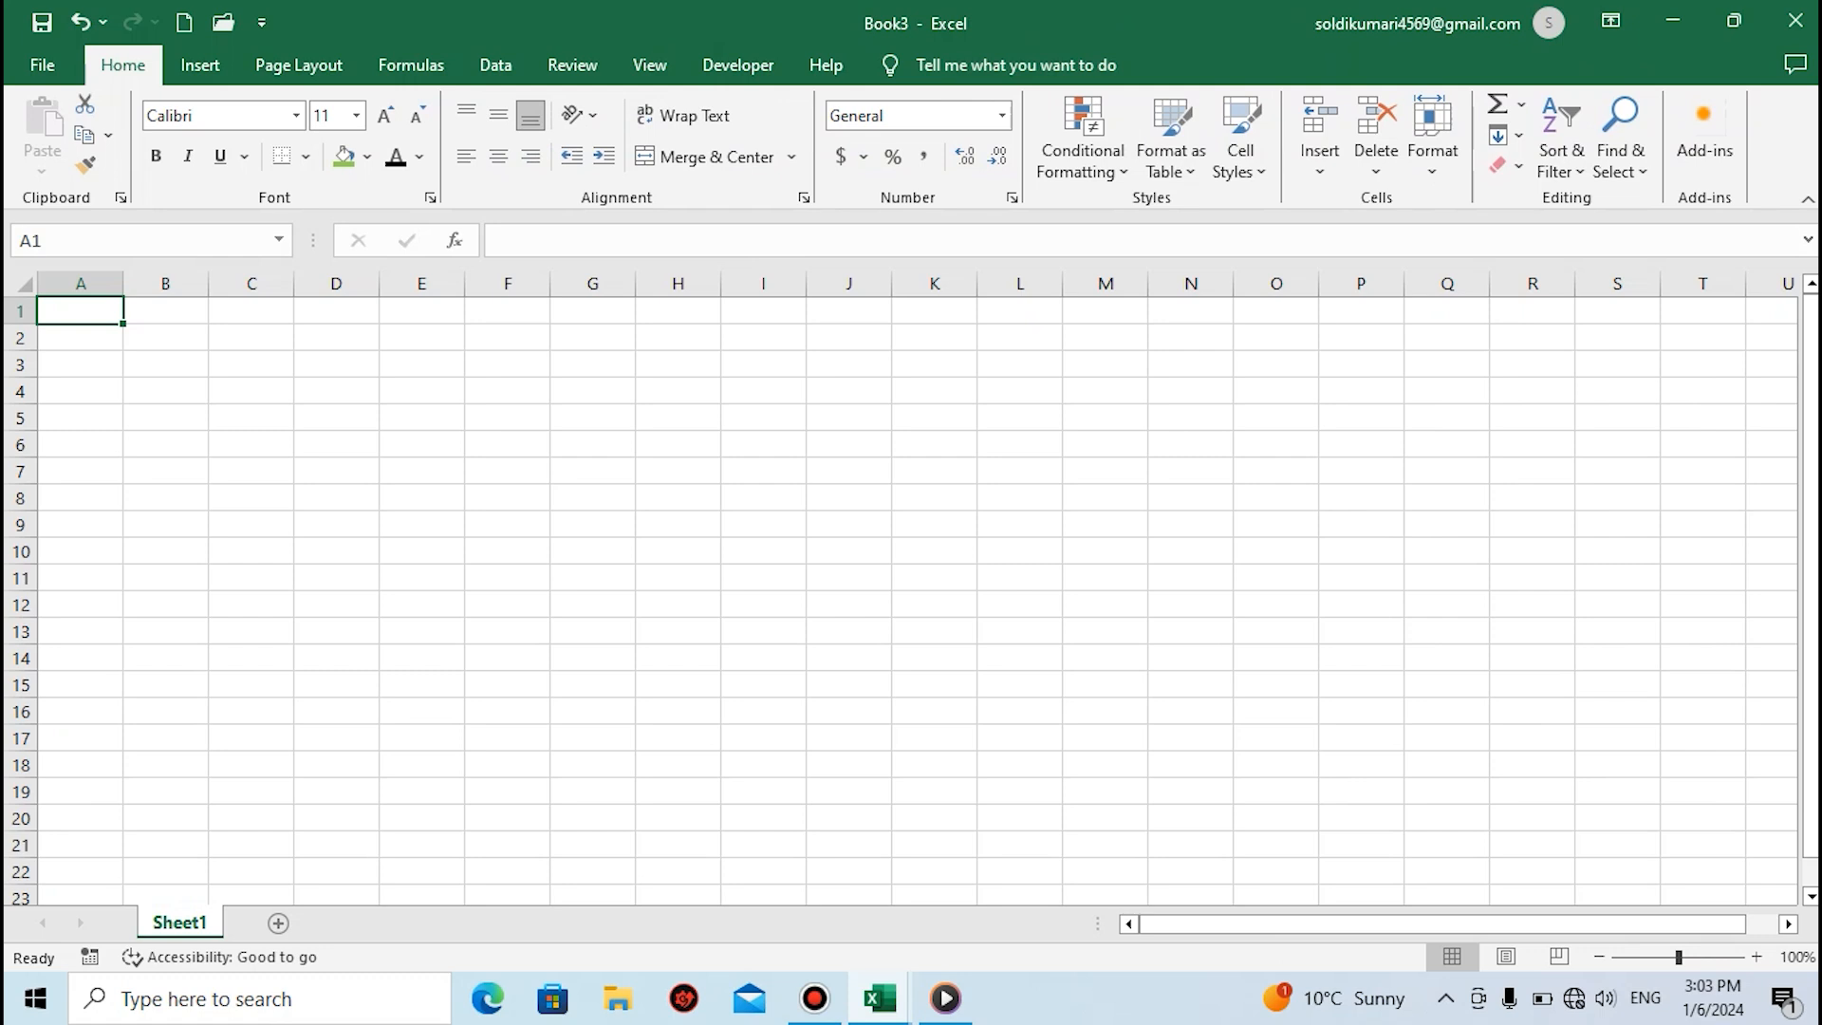
Return to the desktop and launch Excel through the Windows Run dialog with the command "excel"
key("super+d")
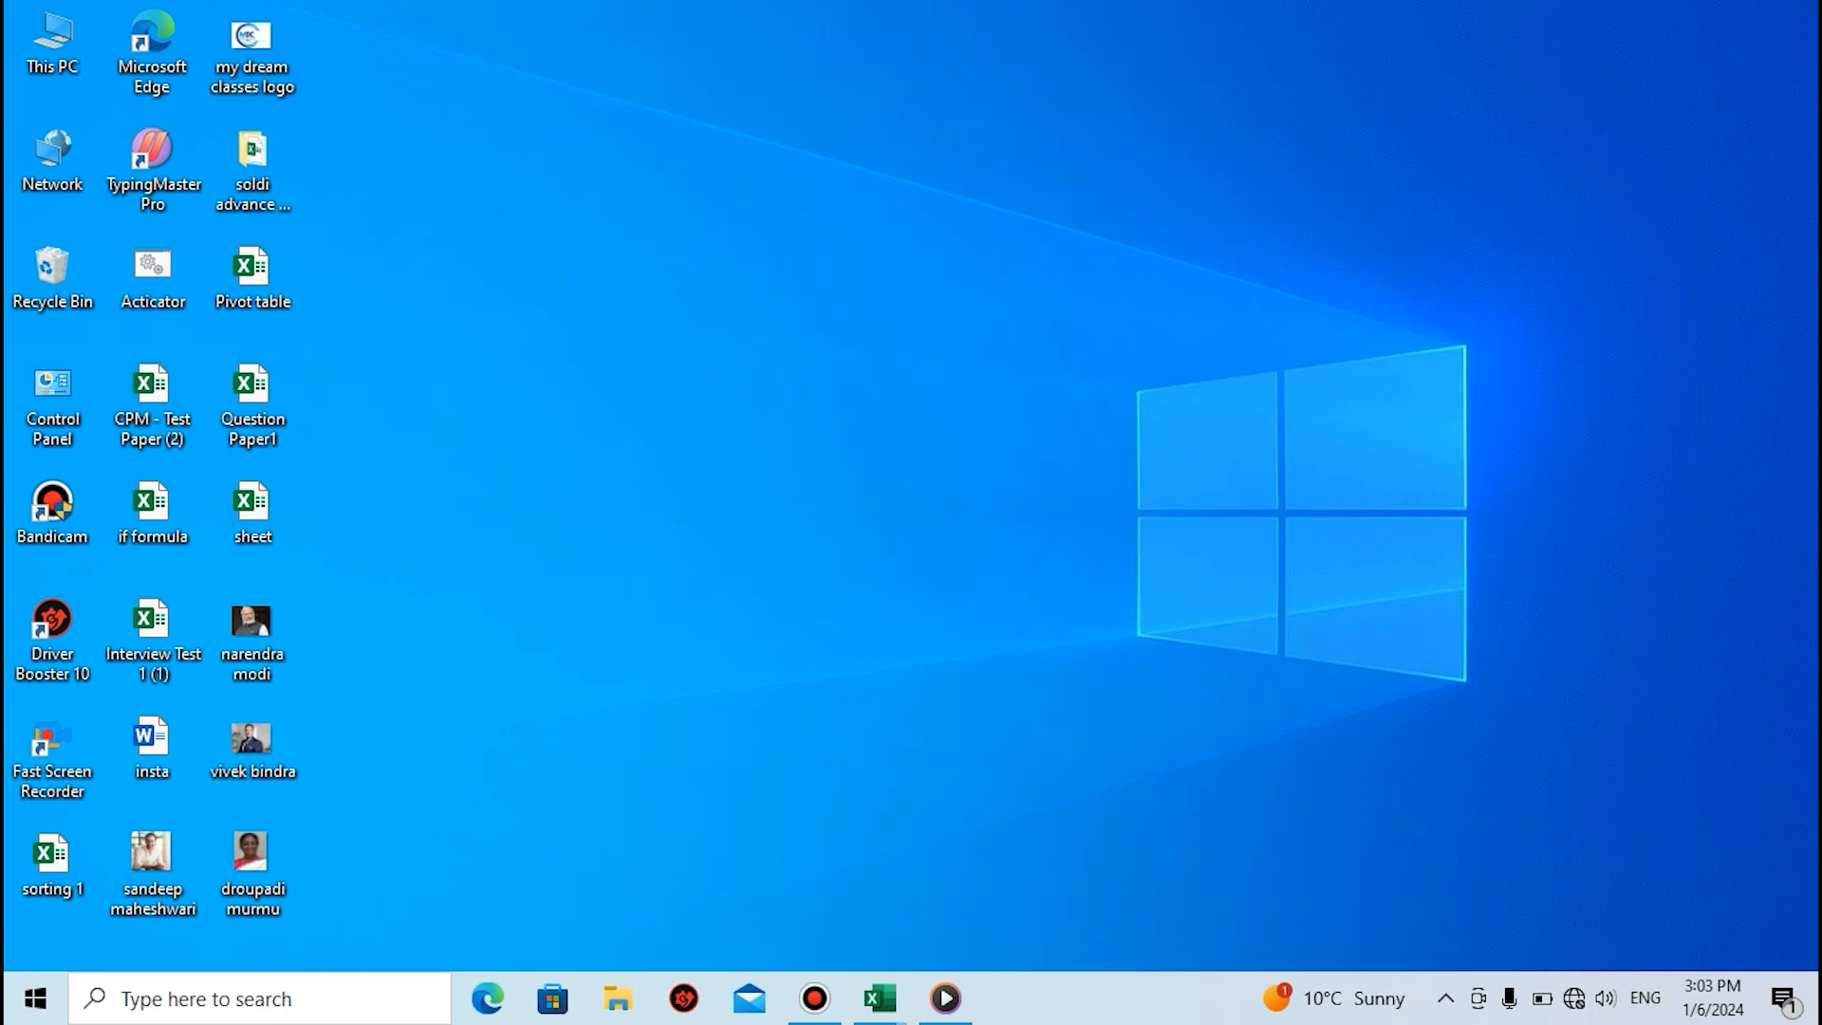
key("super+r")
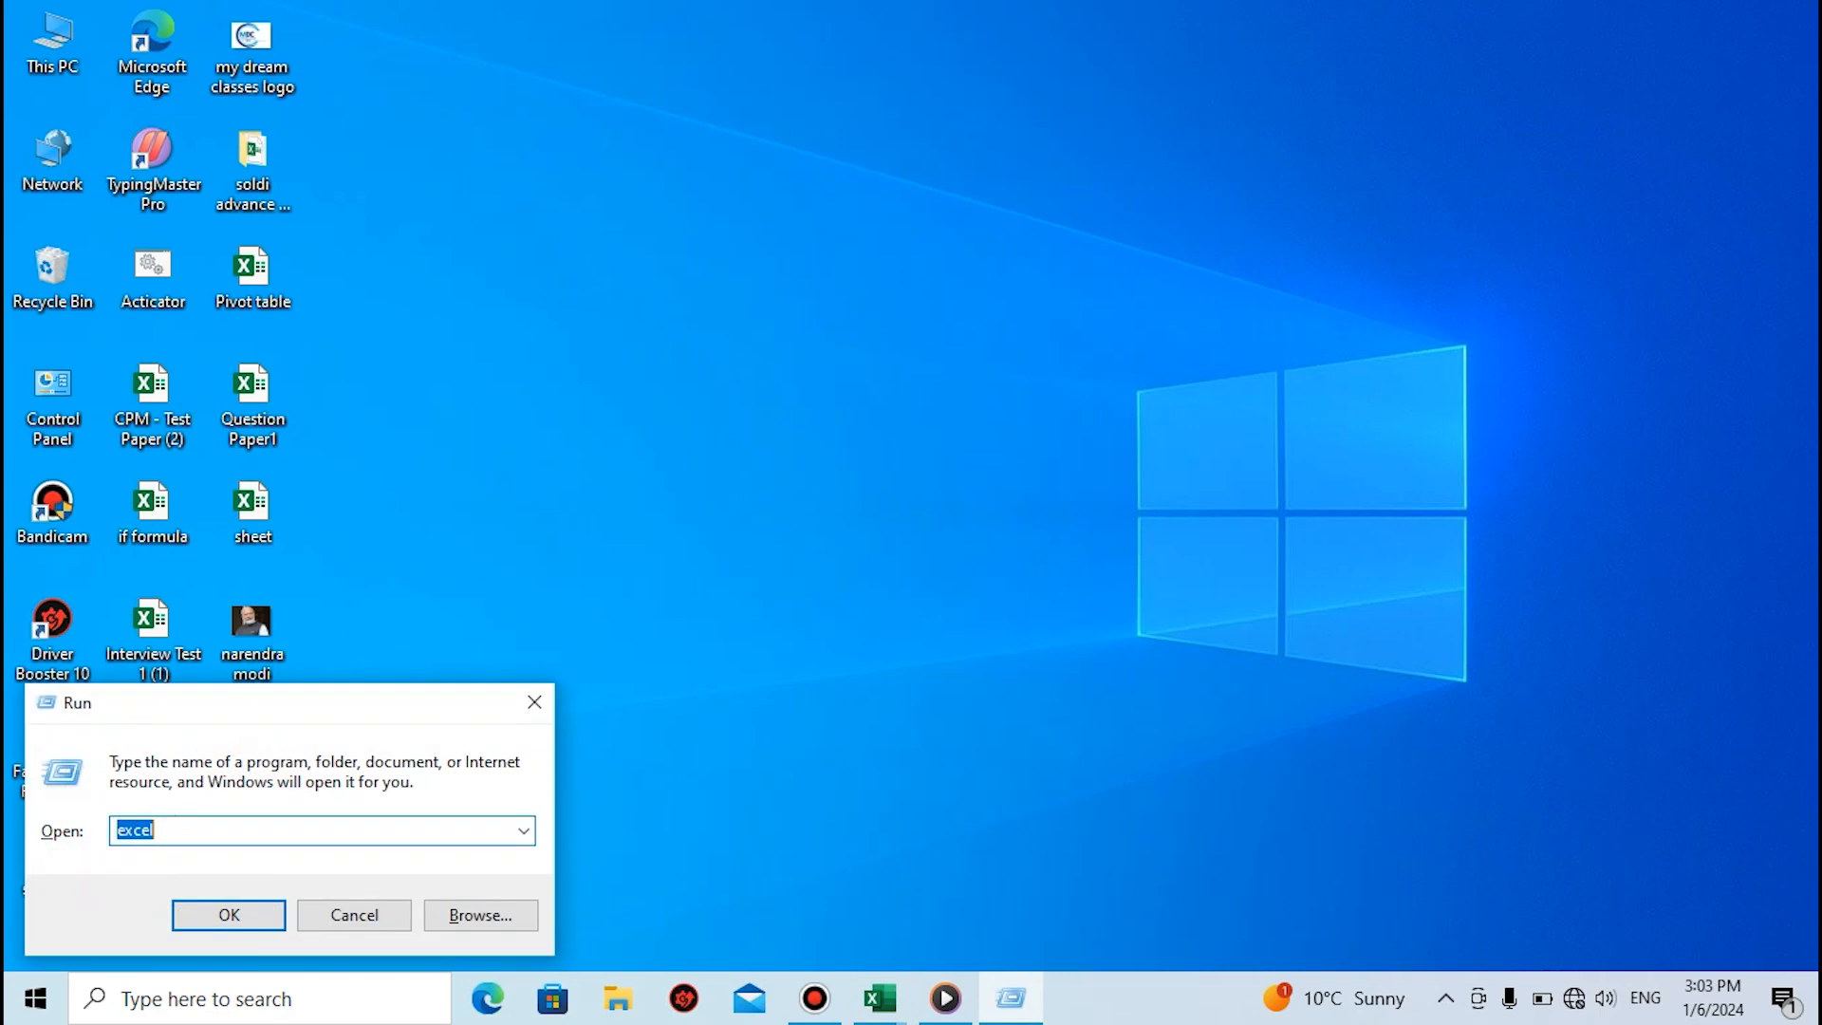
key("End")
key("BackSpace")
key("BackSpace")
key("BackSpace")
key("BackSpace")
key("BackSpace")
type("exce;")
key("BackSpace")
type("l")
key("Return")
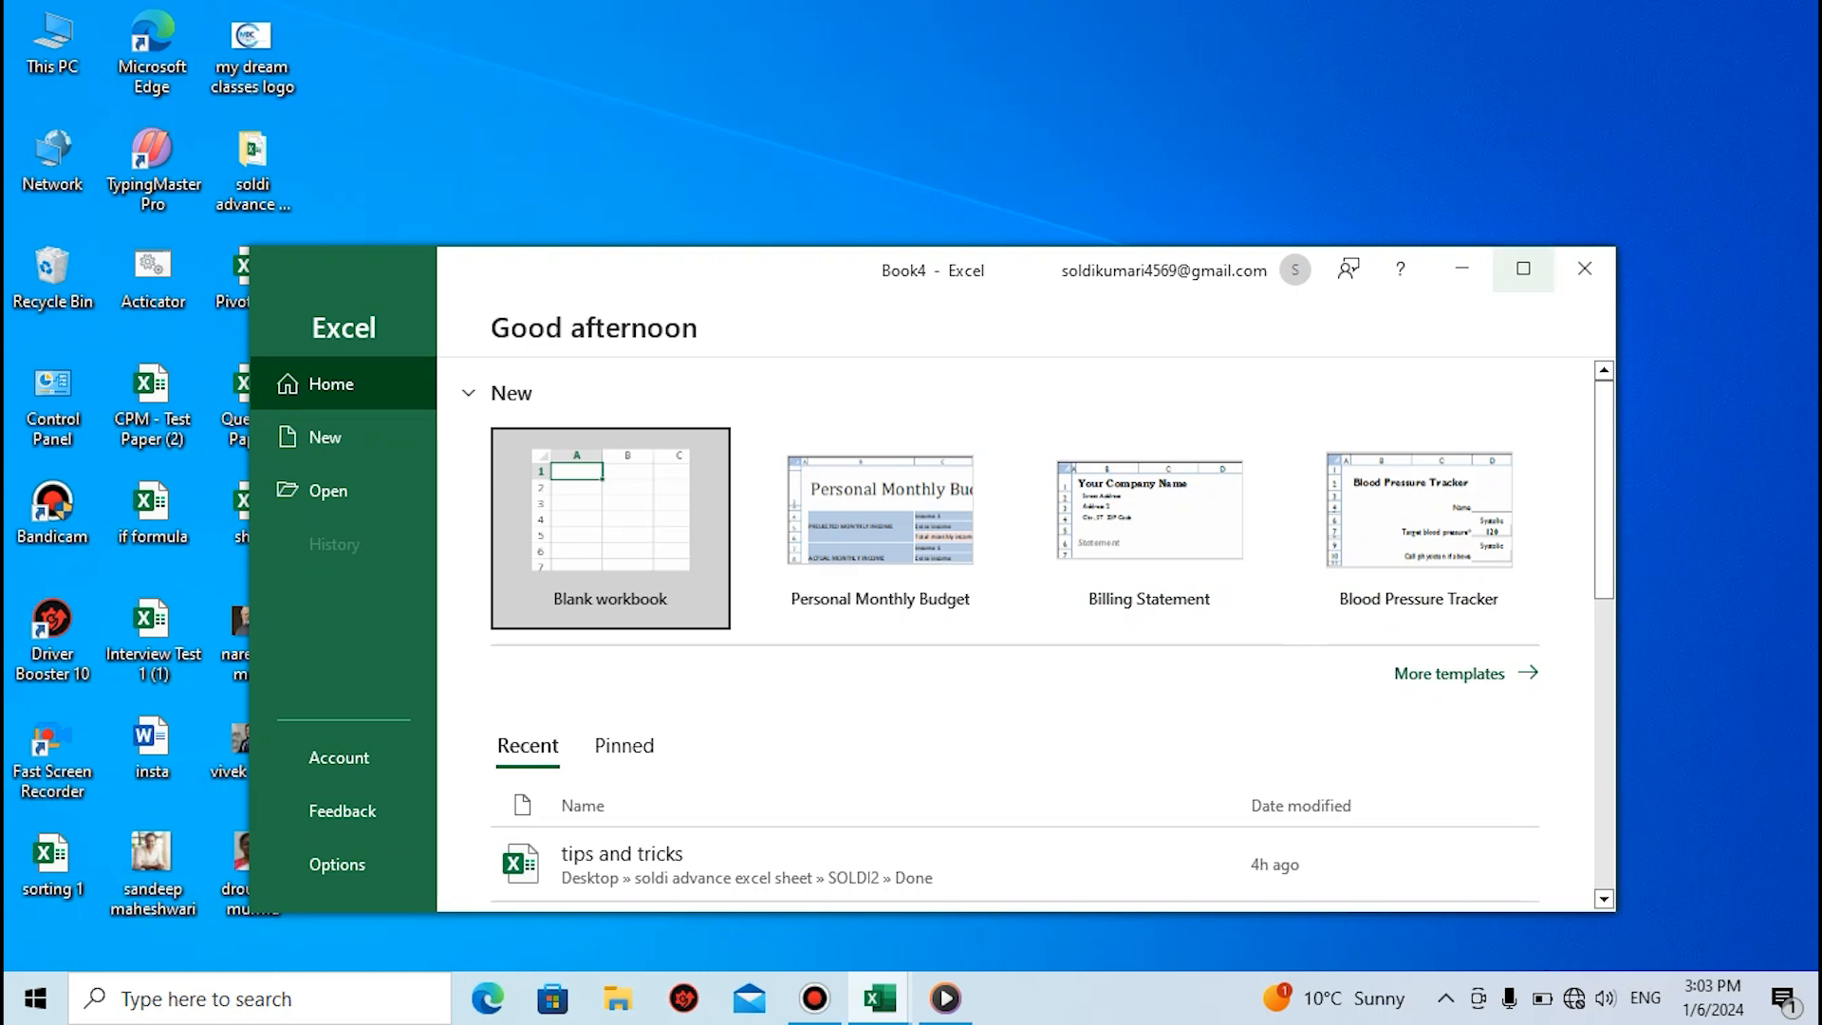
Maximize the new Excel window and create a blank workbook in it
left_click(1524, 268)
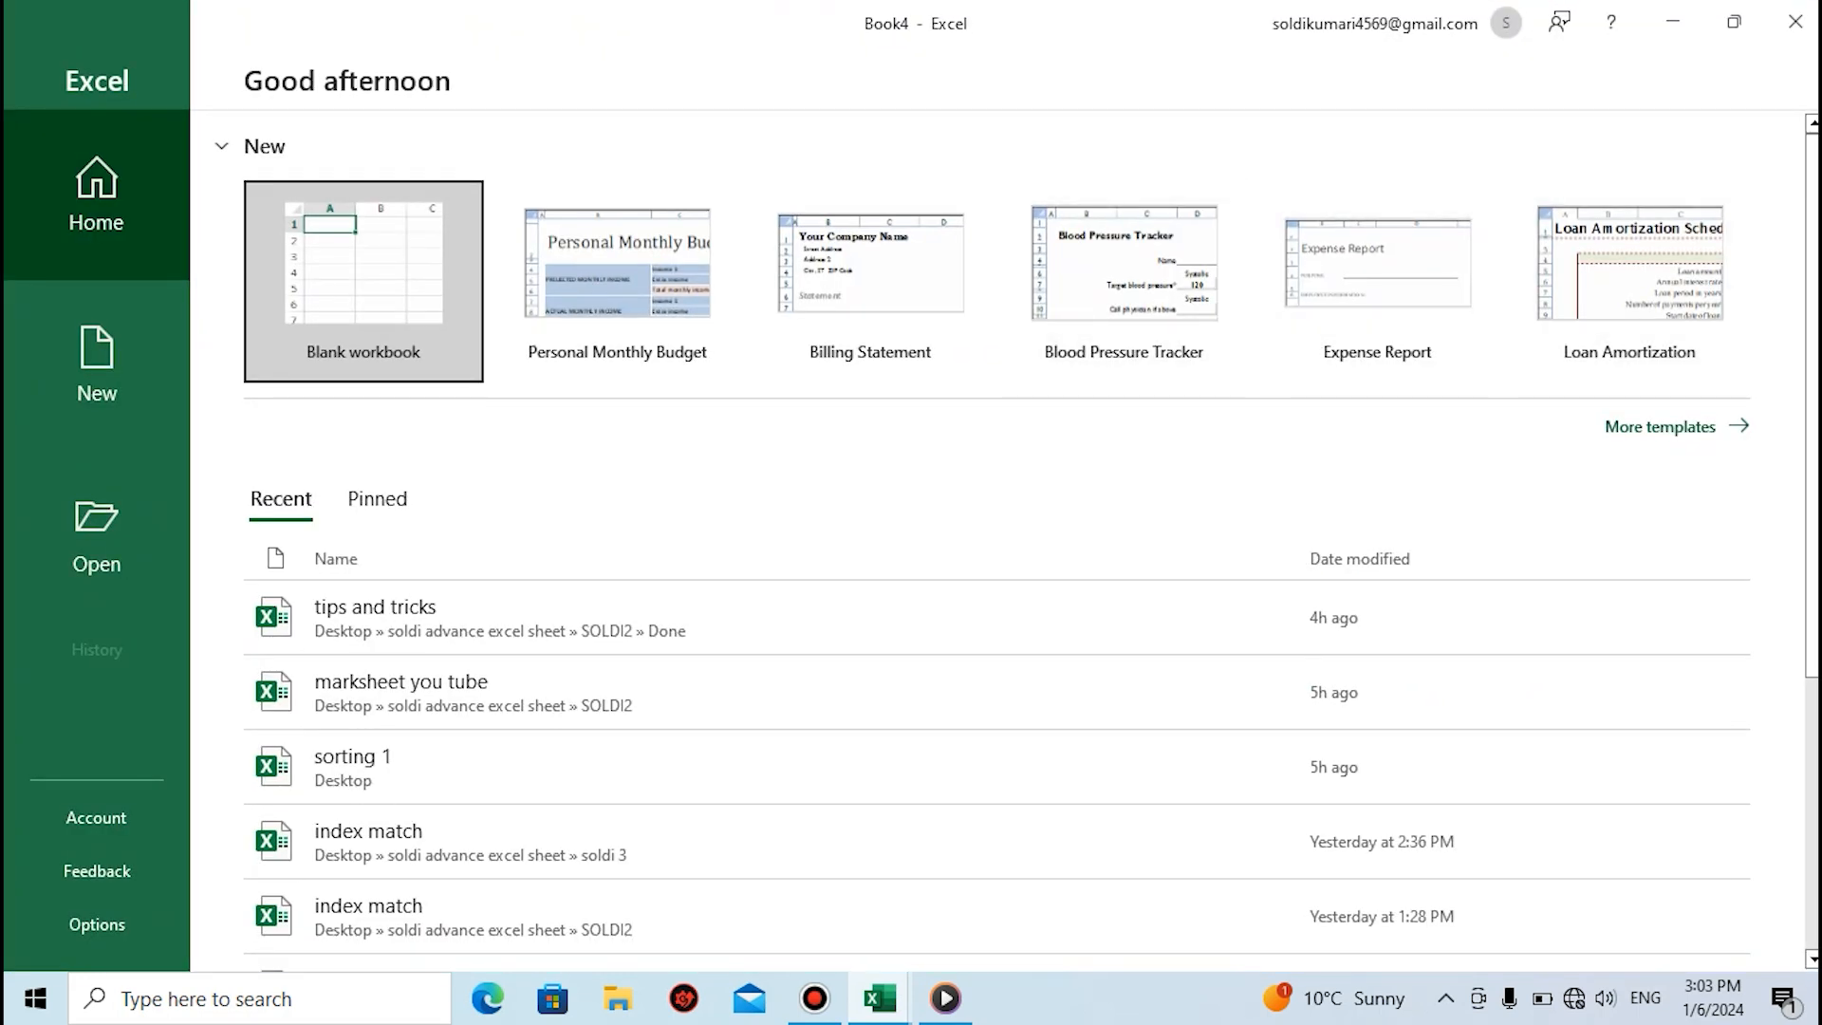
left_click(363, 281)
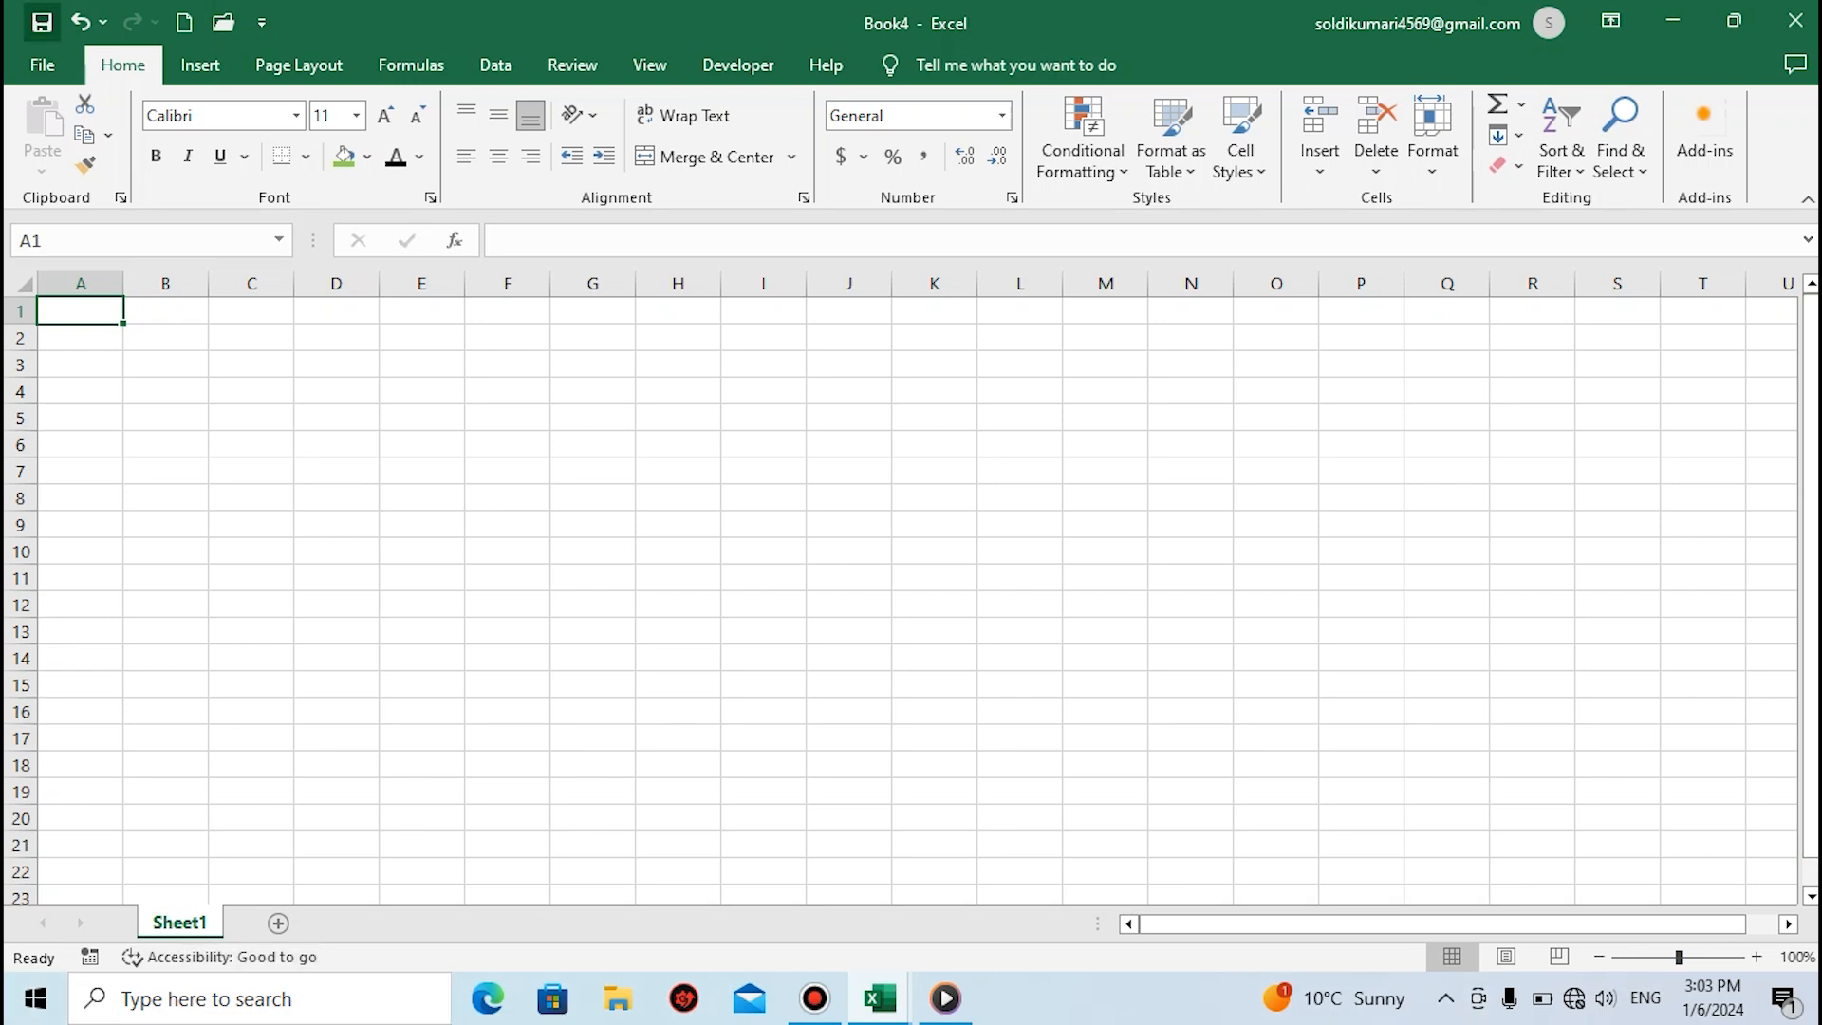
Redo the last undone change in the Book1 product workbook, and return to the blank Book4 workbook
left_click(165, 444)
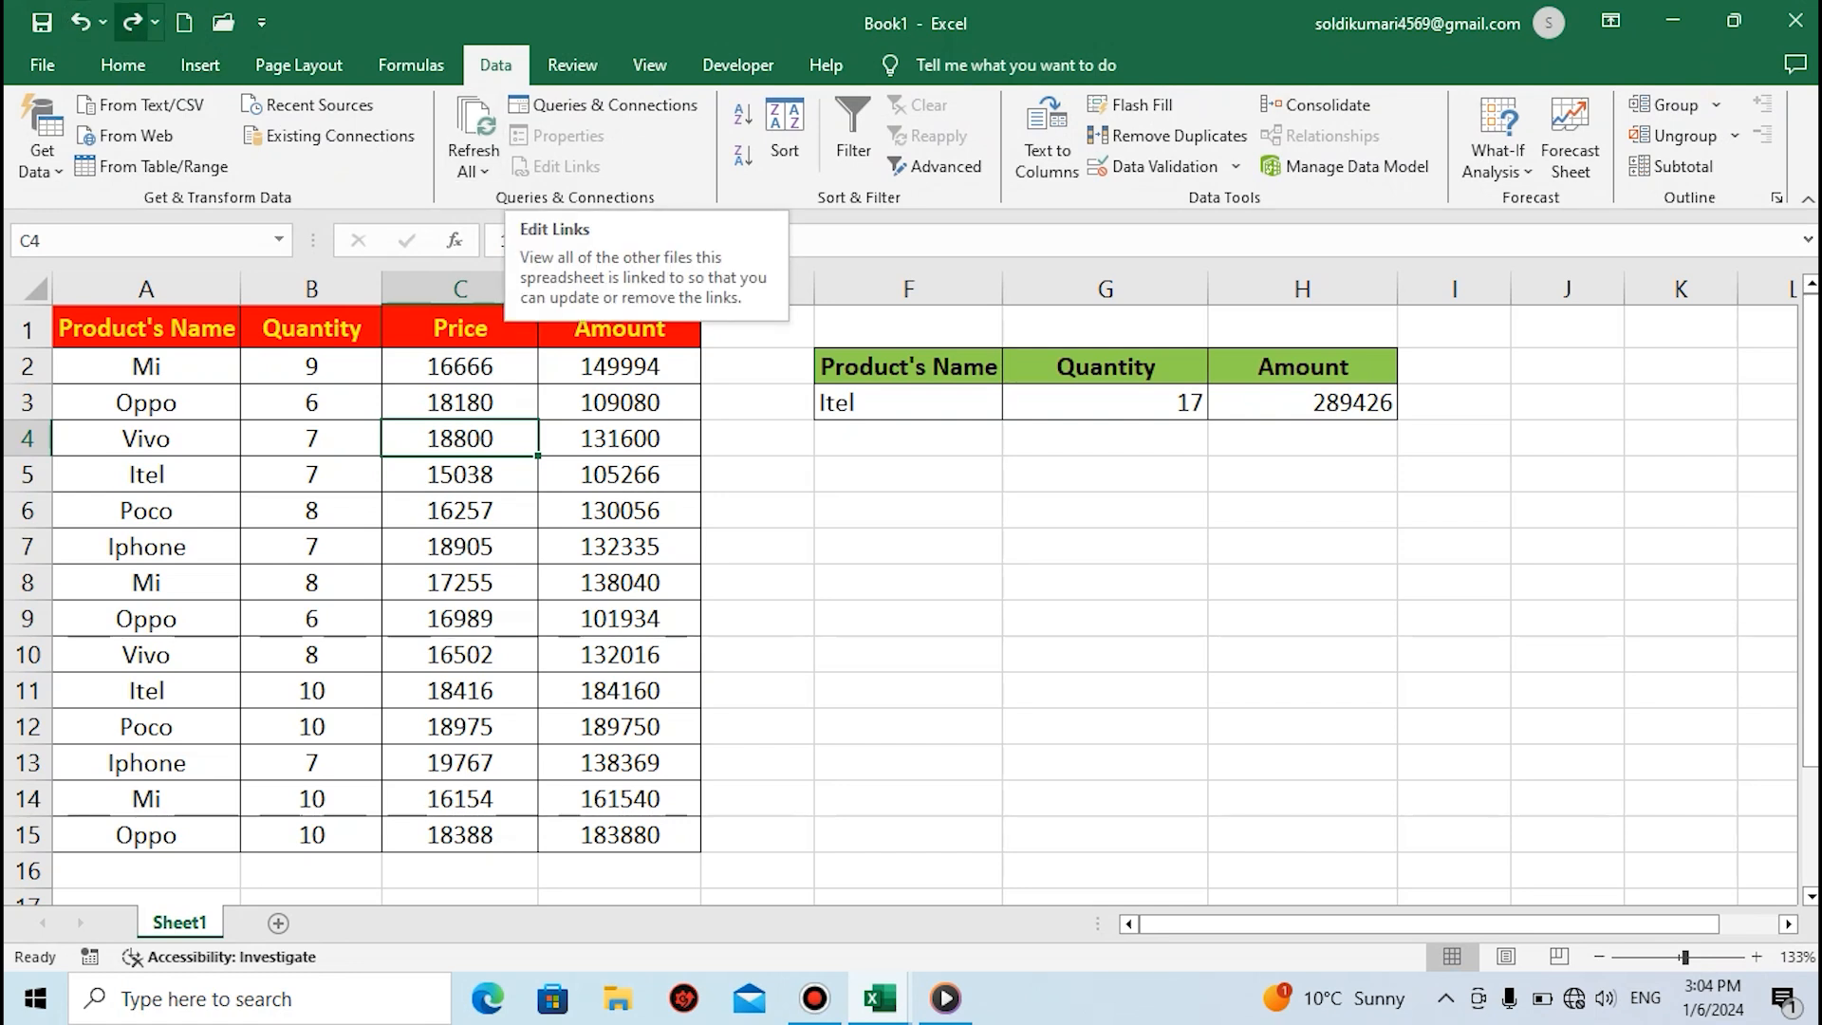
left_click(132, 21)
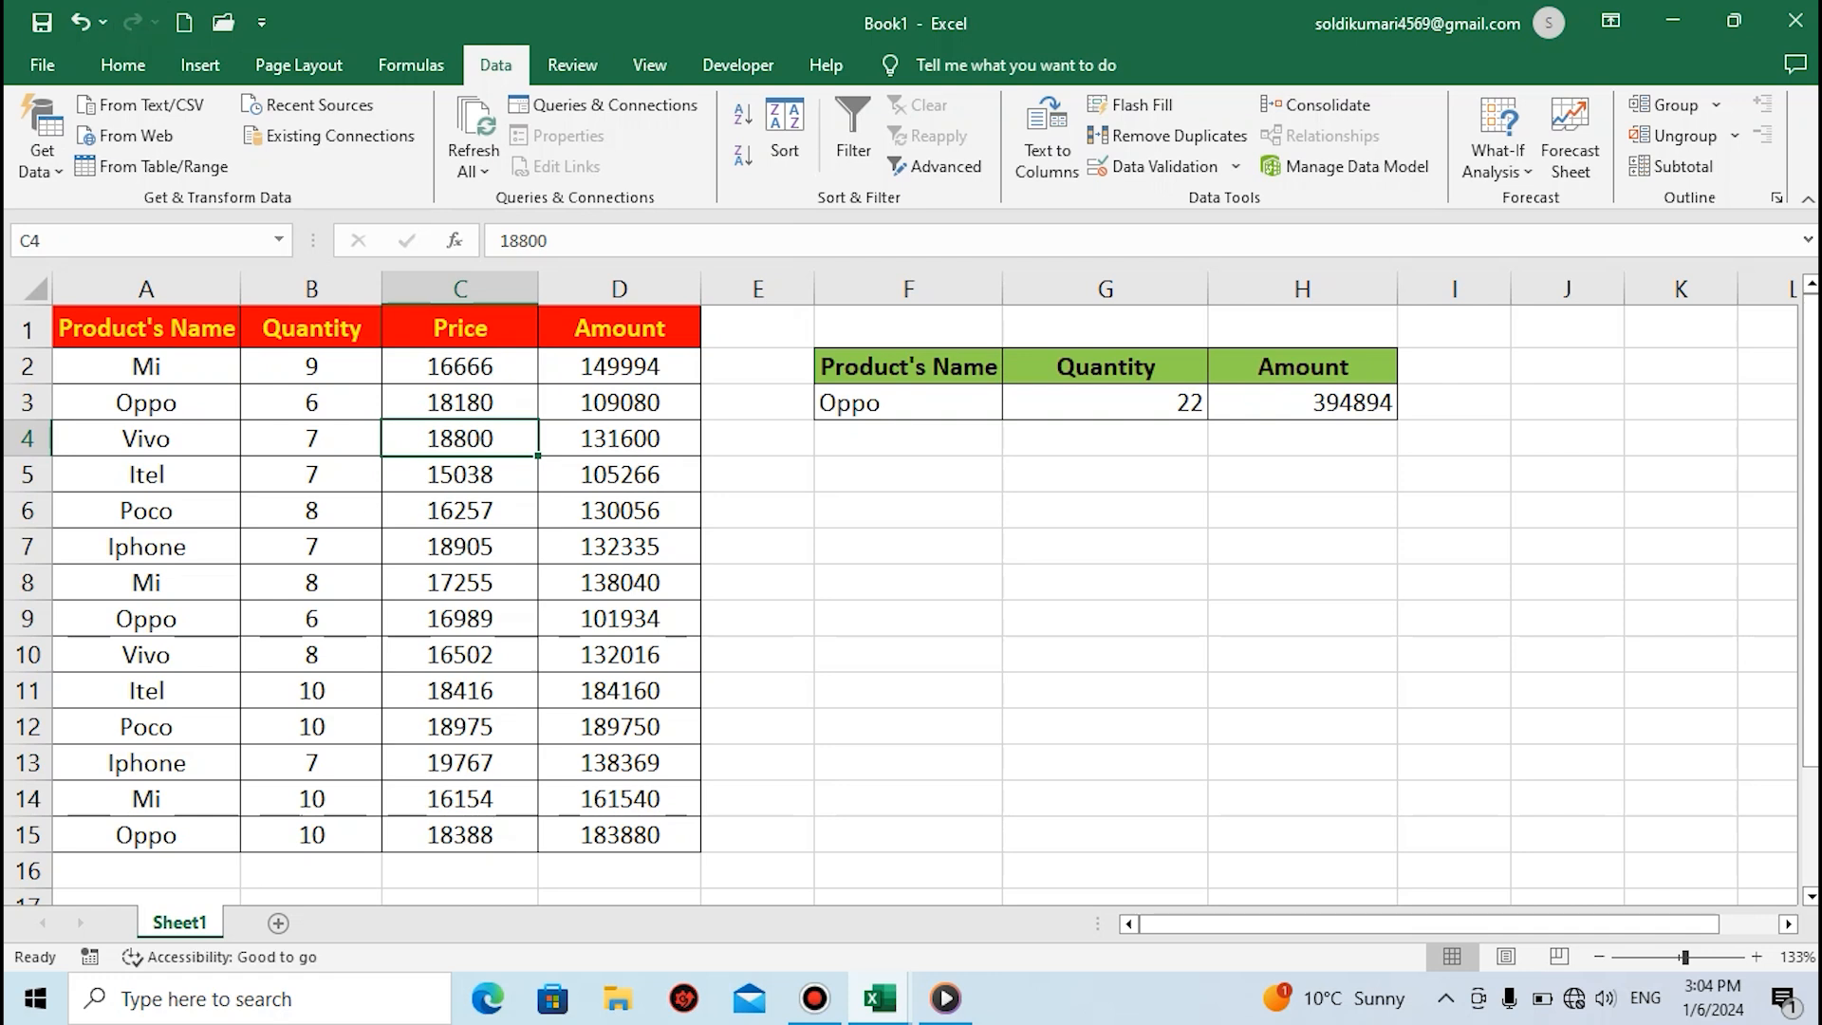
key("alt+Tab")
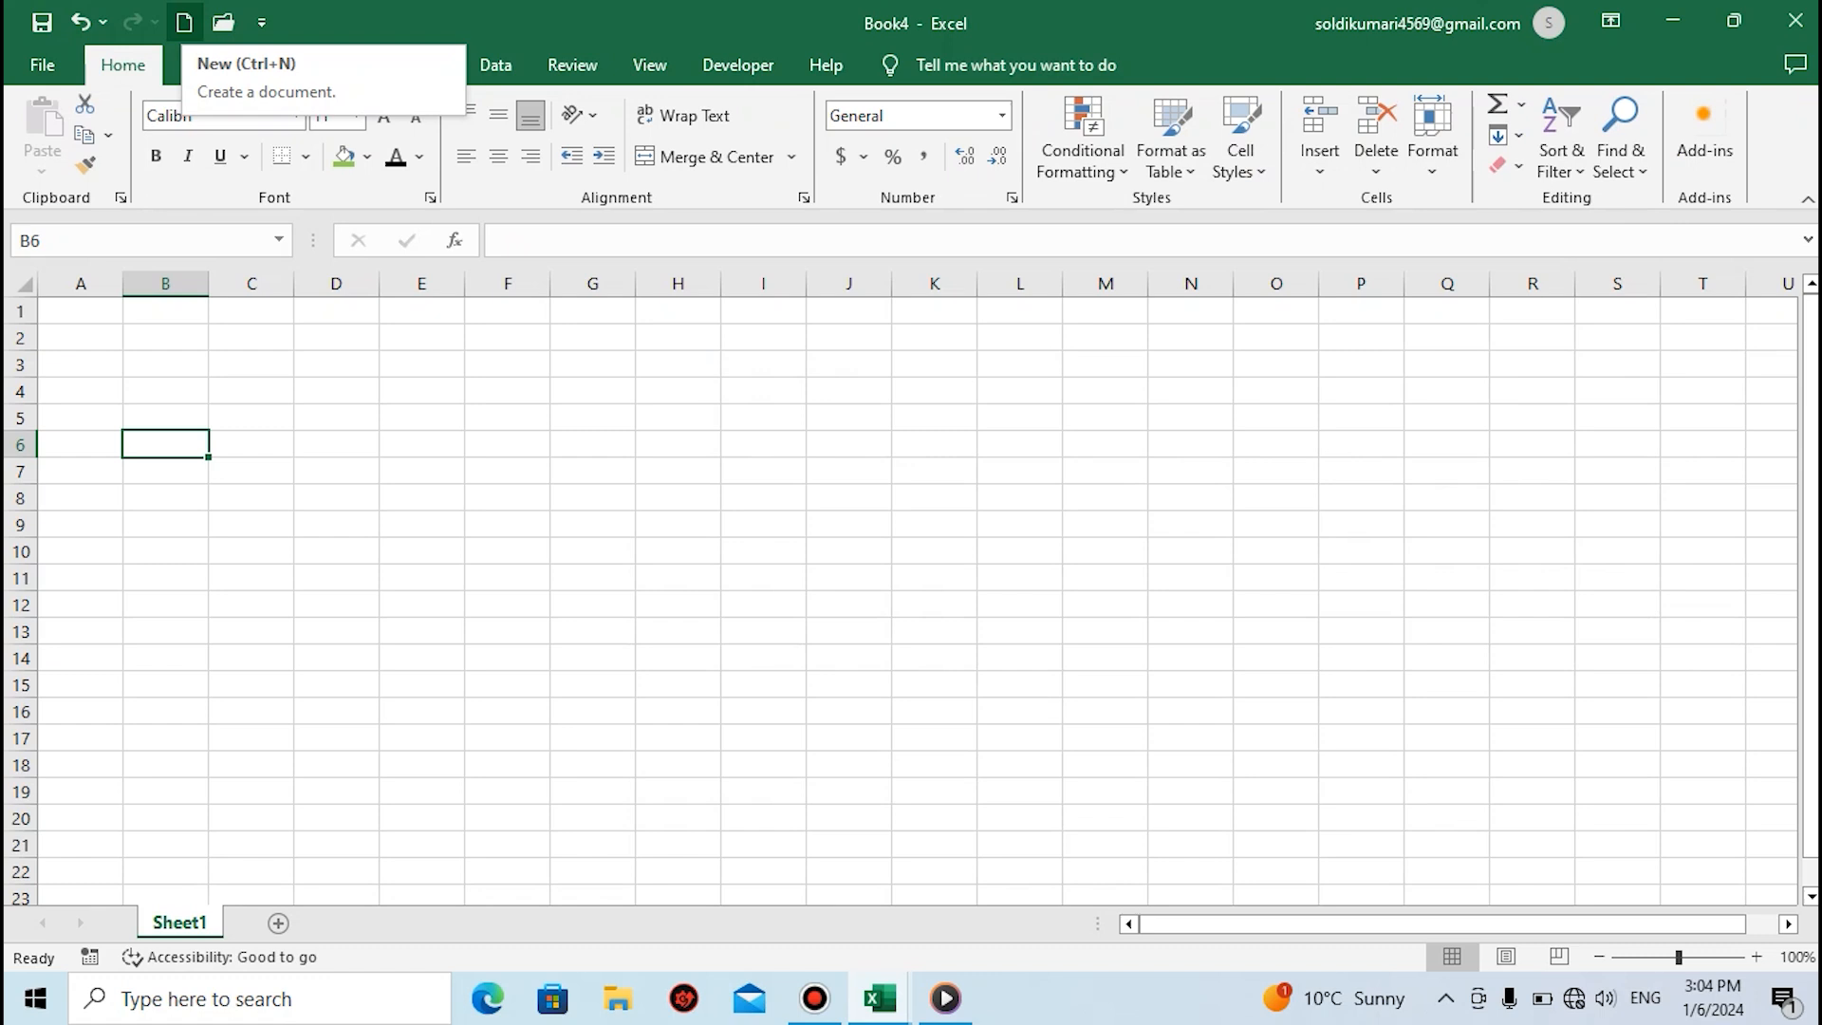
Create another blank workbook and add the Sort Descending command to the Quick Access Toolbar
left_click(184, 21)
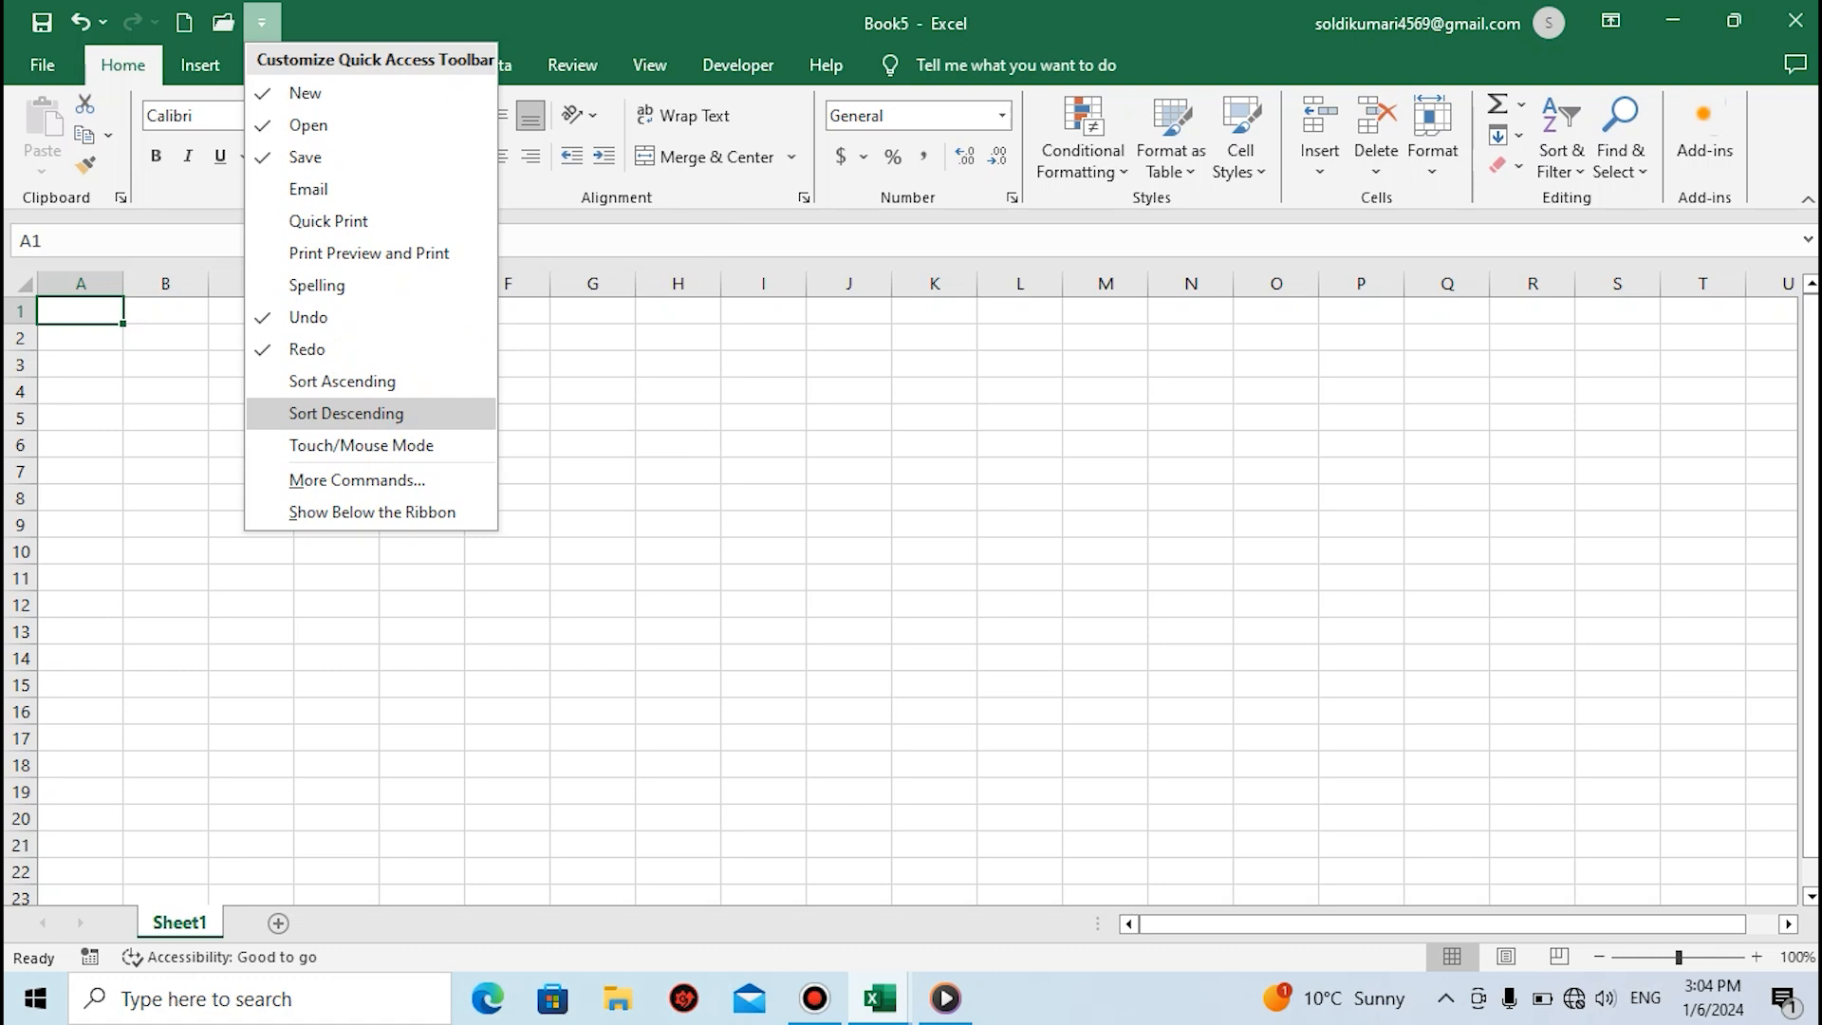
left_click(347, 413)
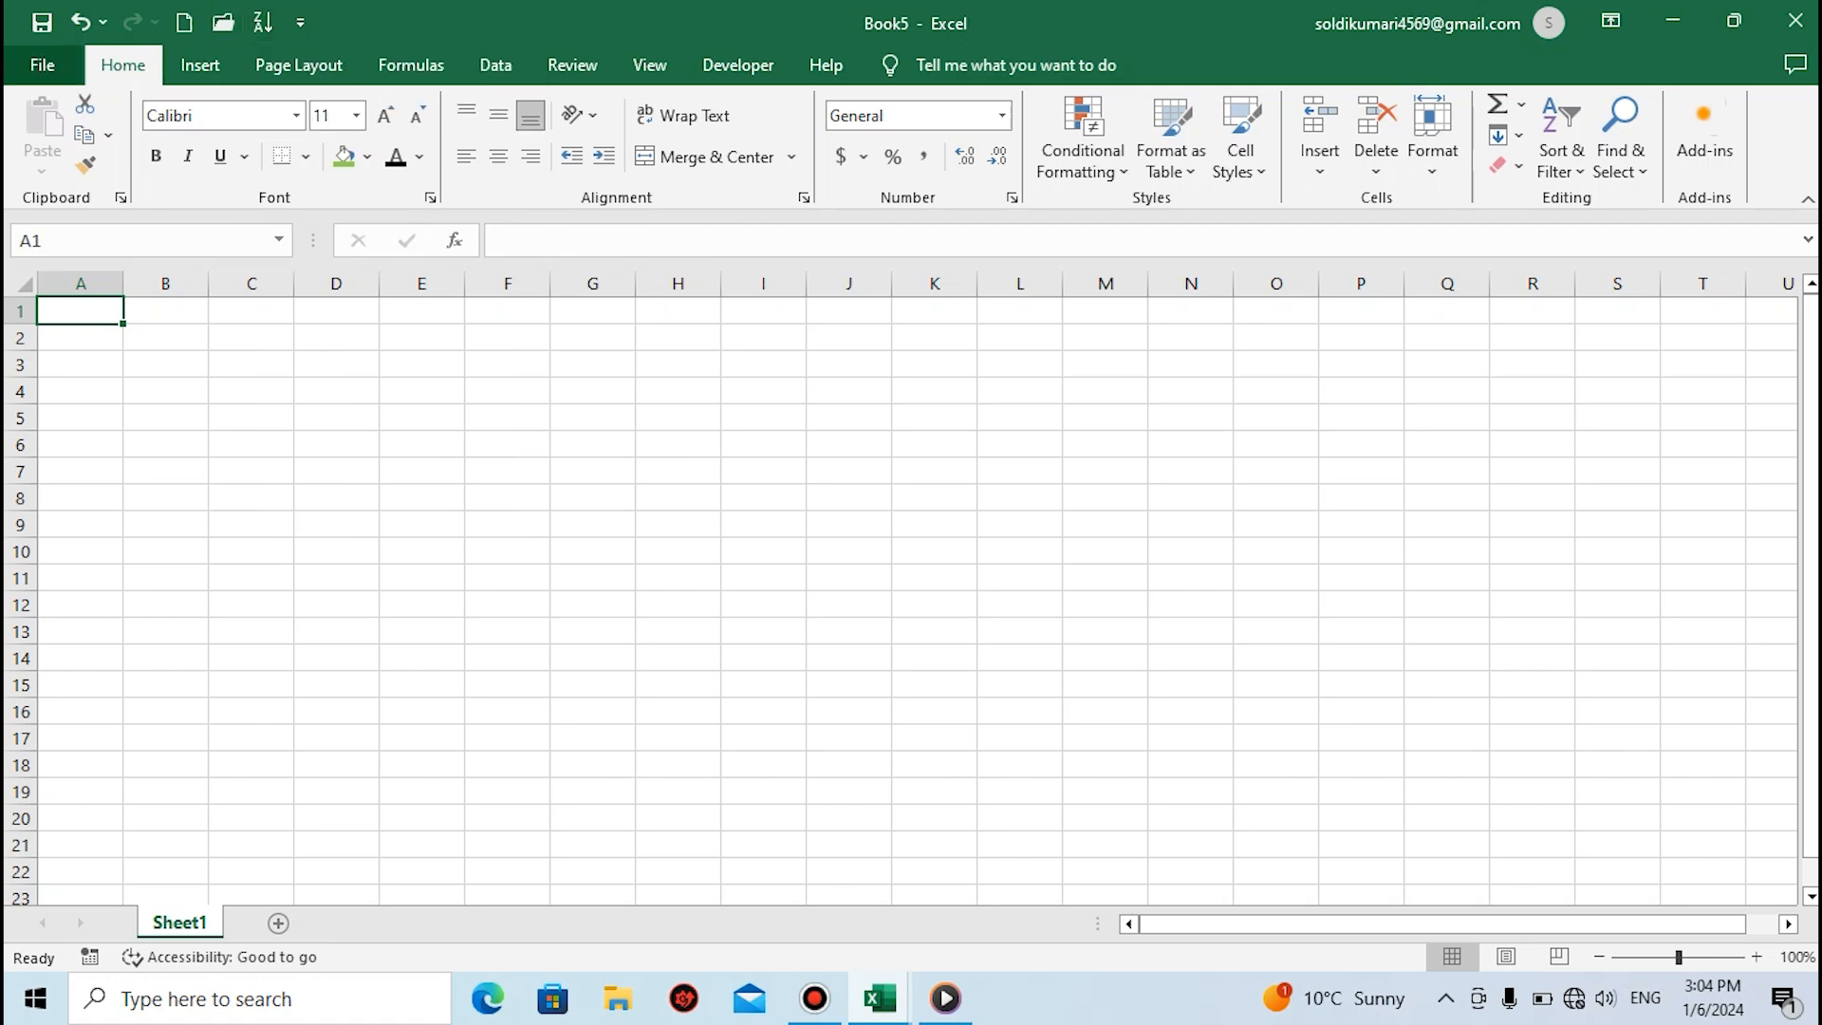
Review the available new-workbook templates, the recent files to open and the current workbook's info
left_click(42, 66)
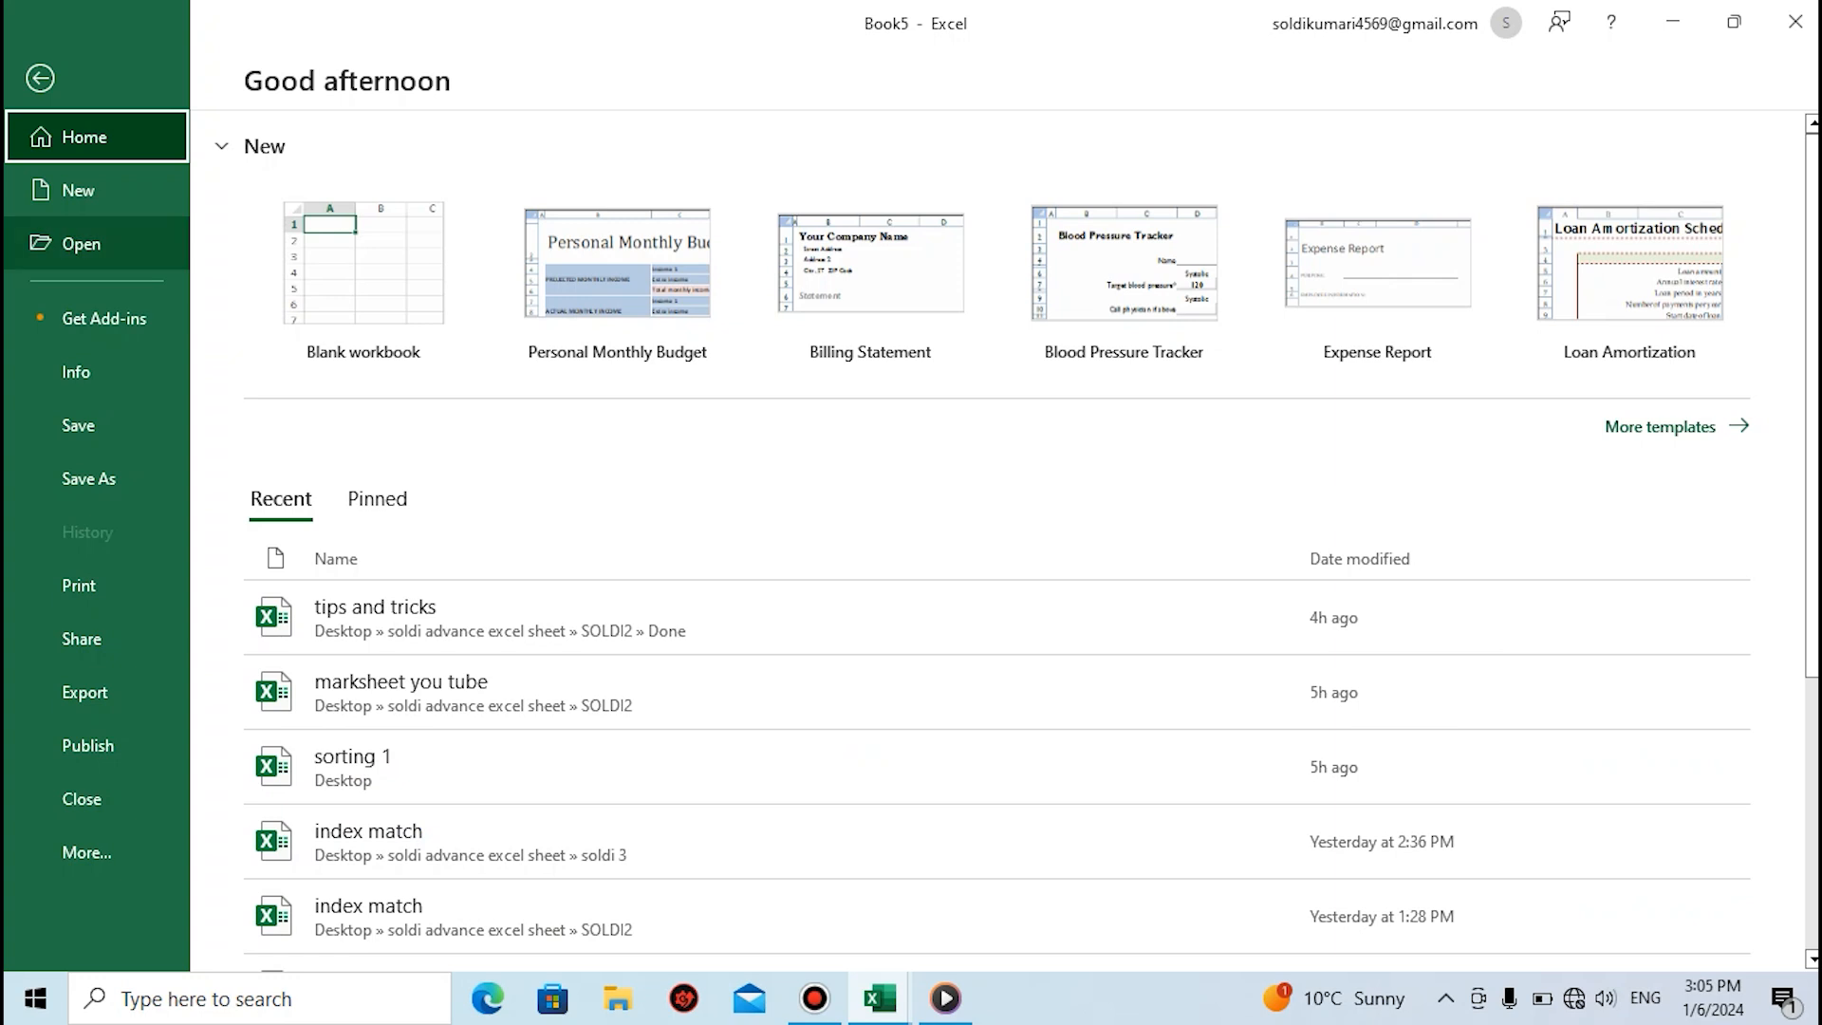
left_click(78, 190)
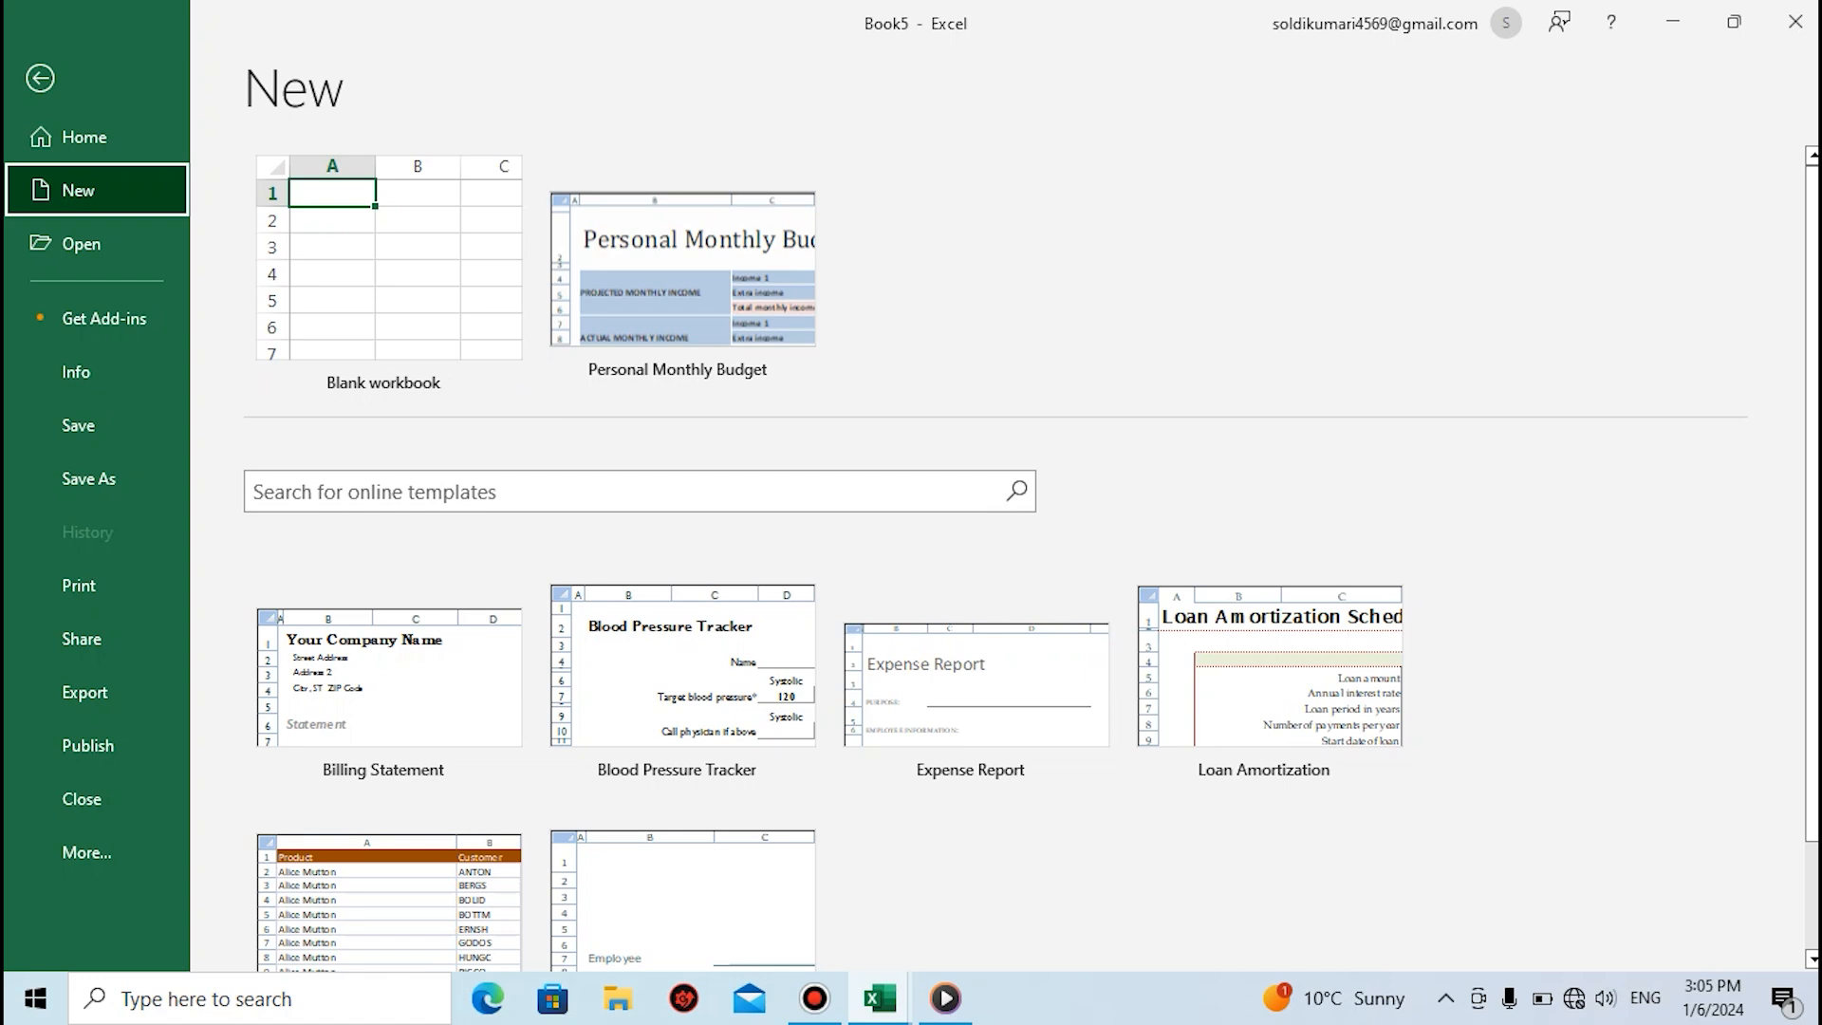
key("Down")
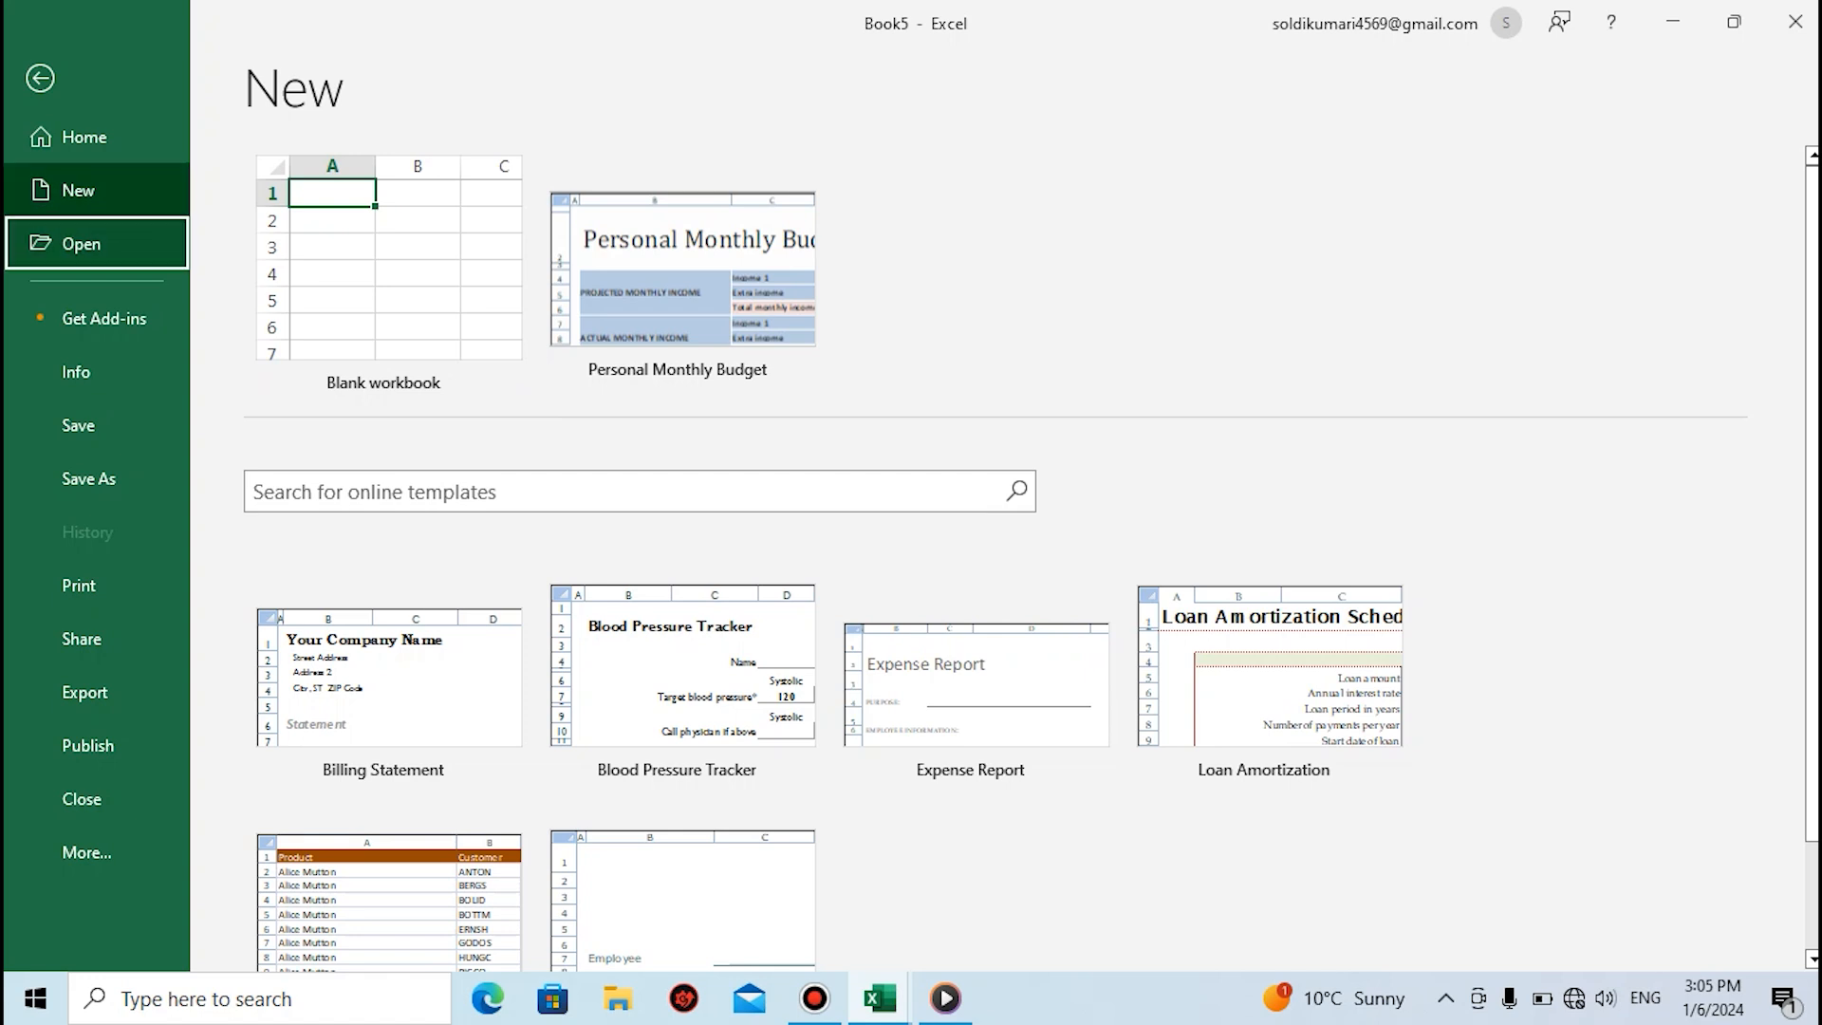
key("Return")
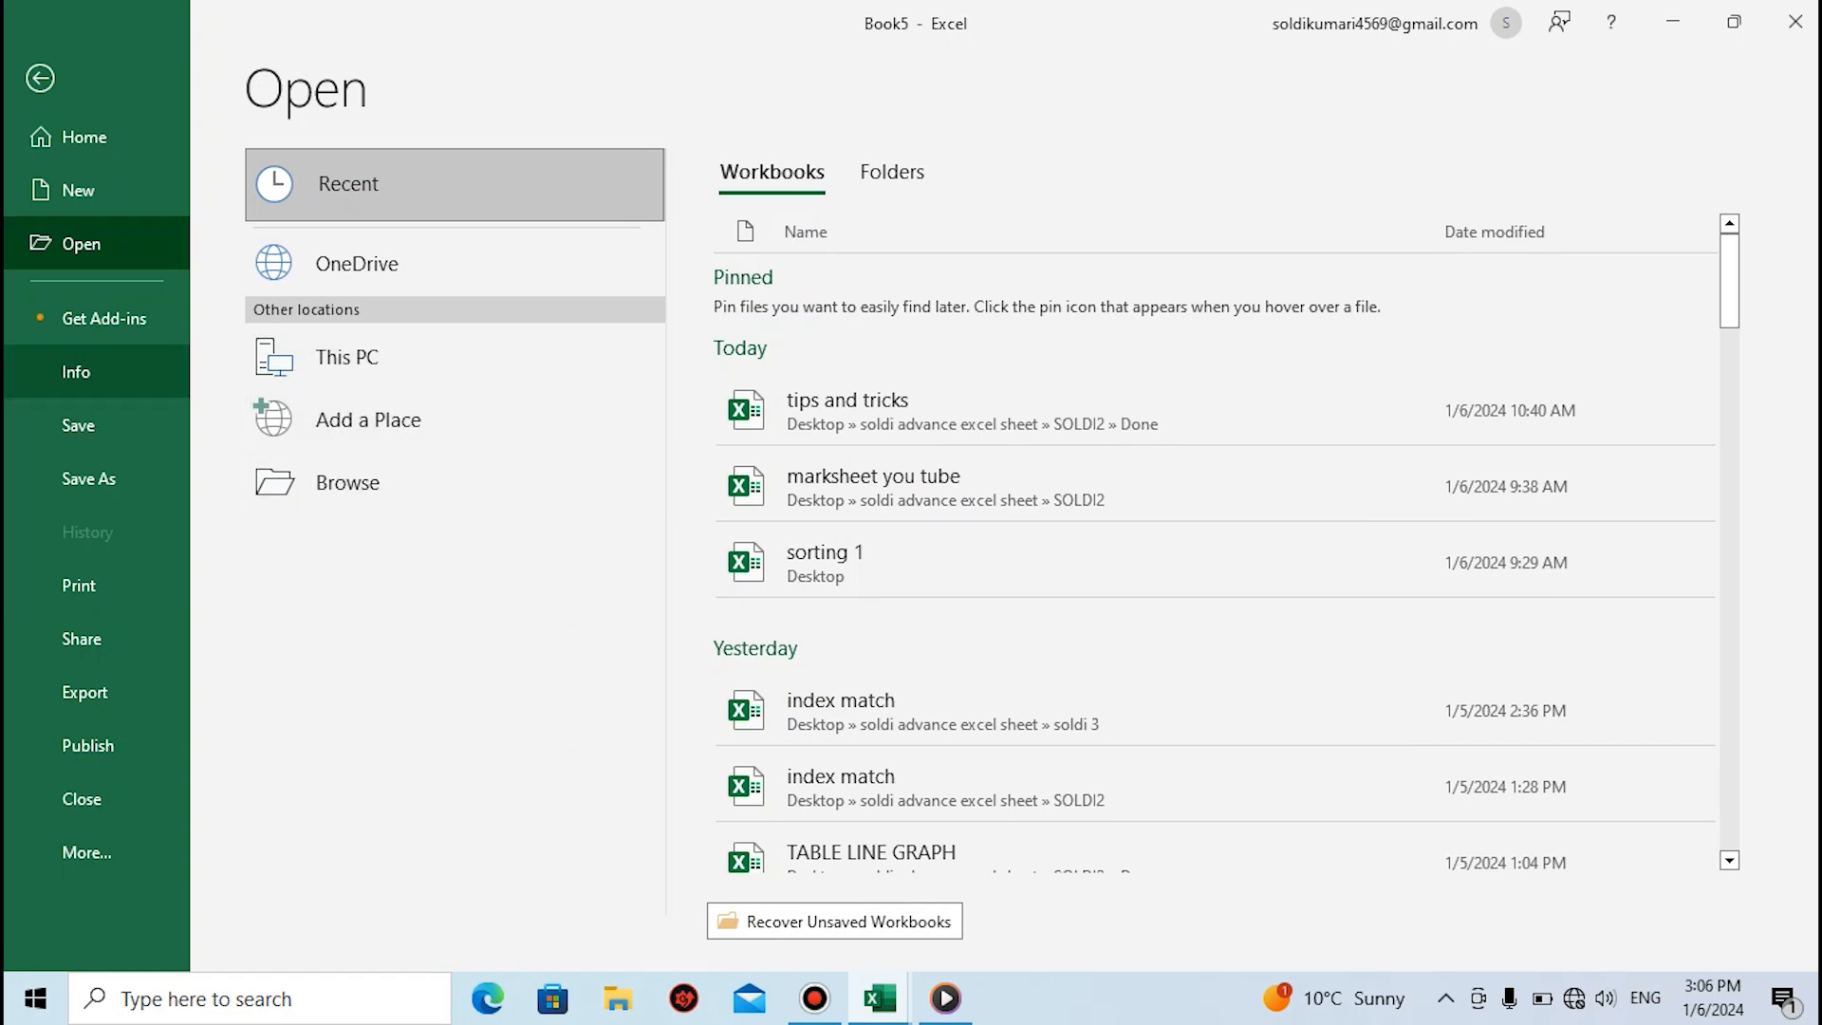
left_click(76, 371)
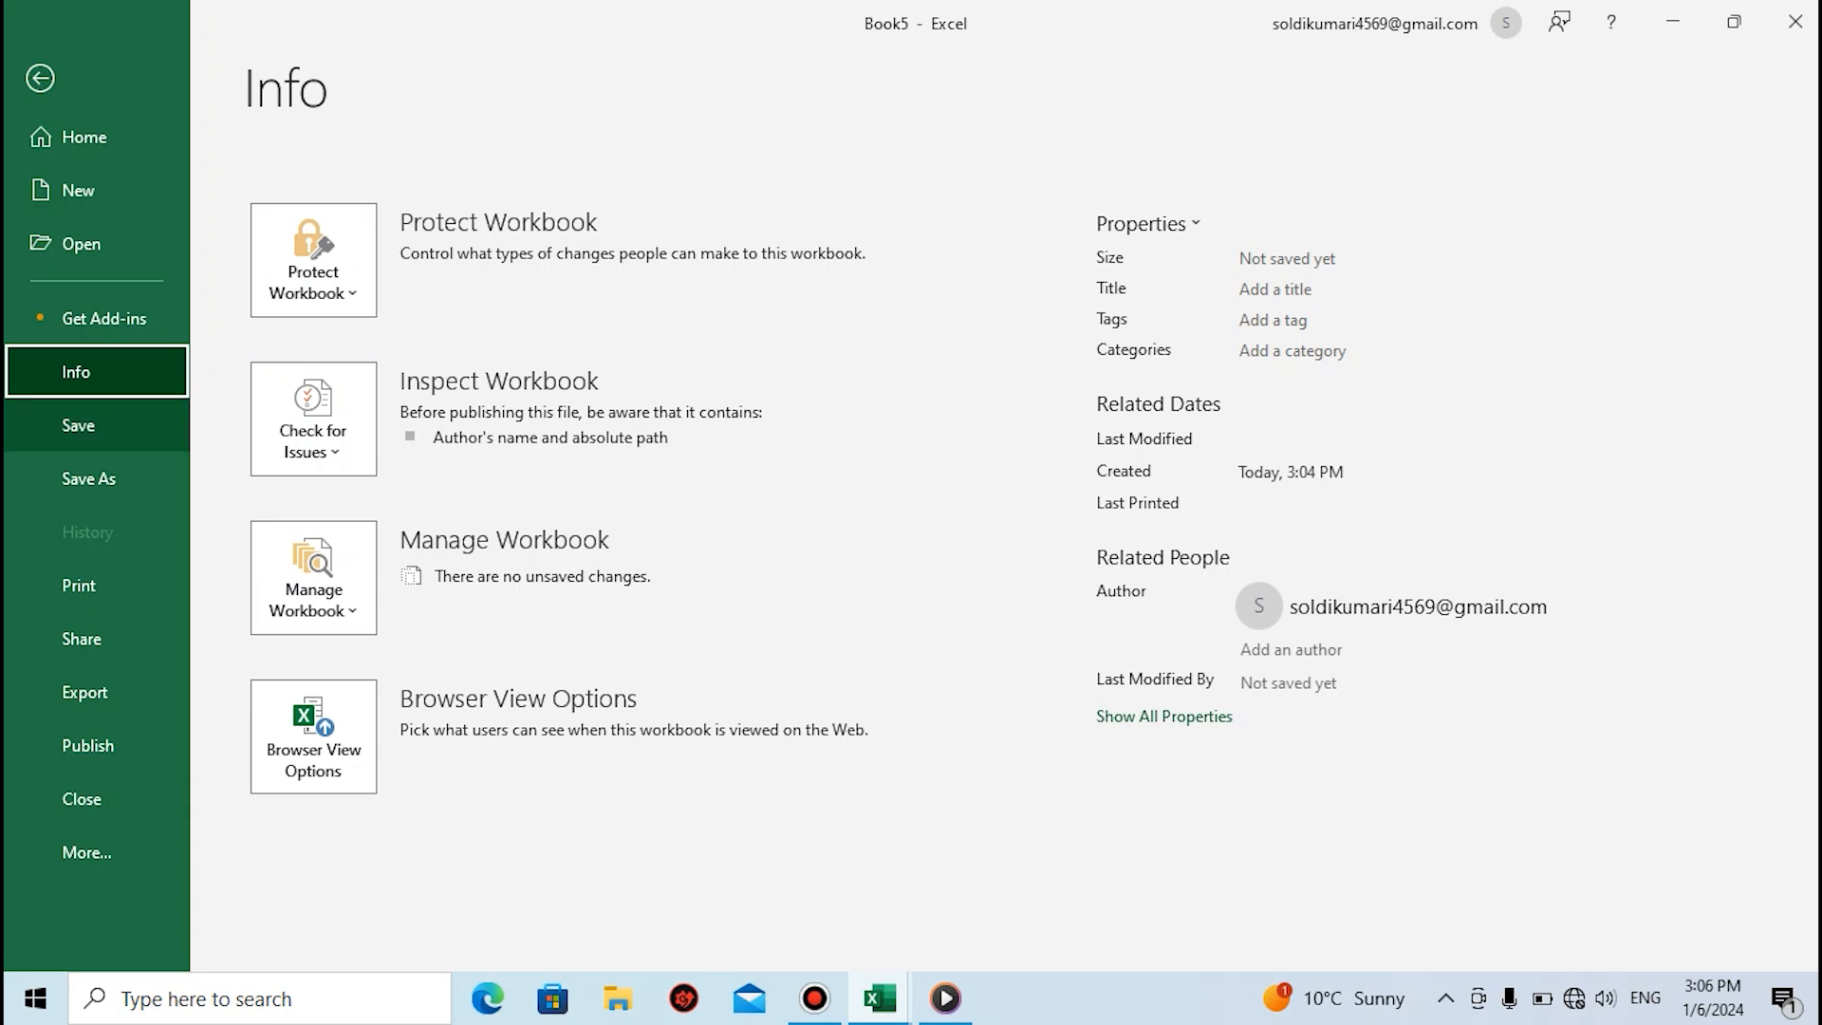
Save the workbook to the Desktop folder under the file name "Excel basic"
left_click(78, 425)
left_click(77, 425)
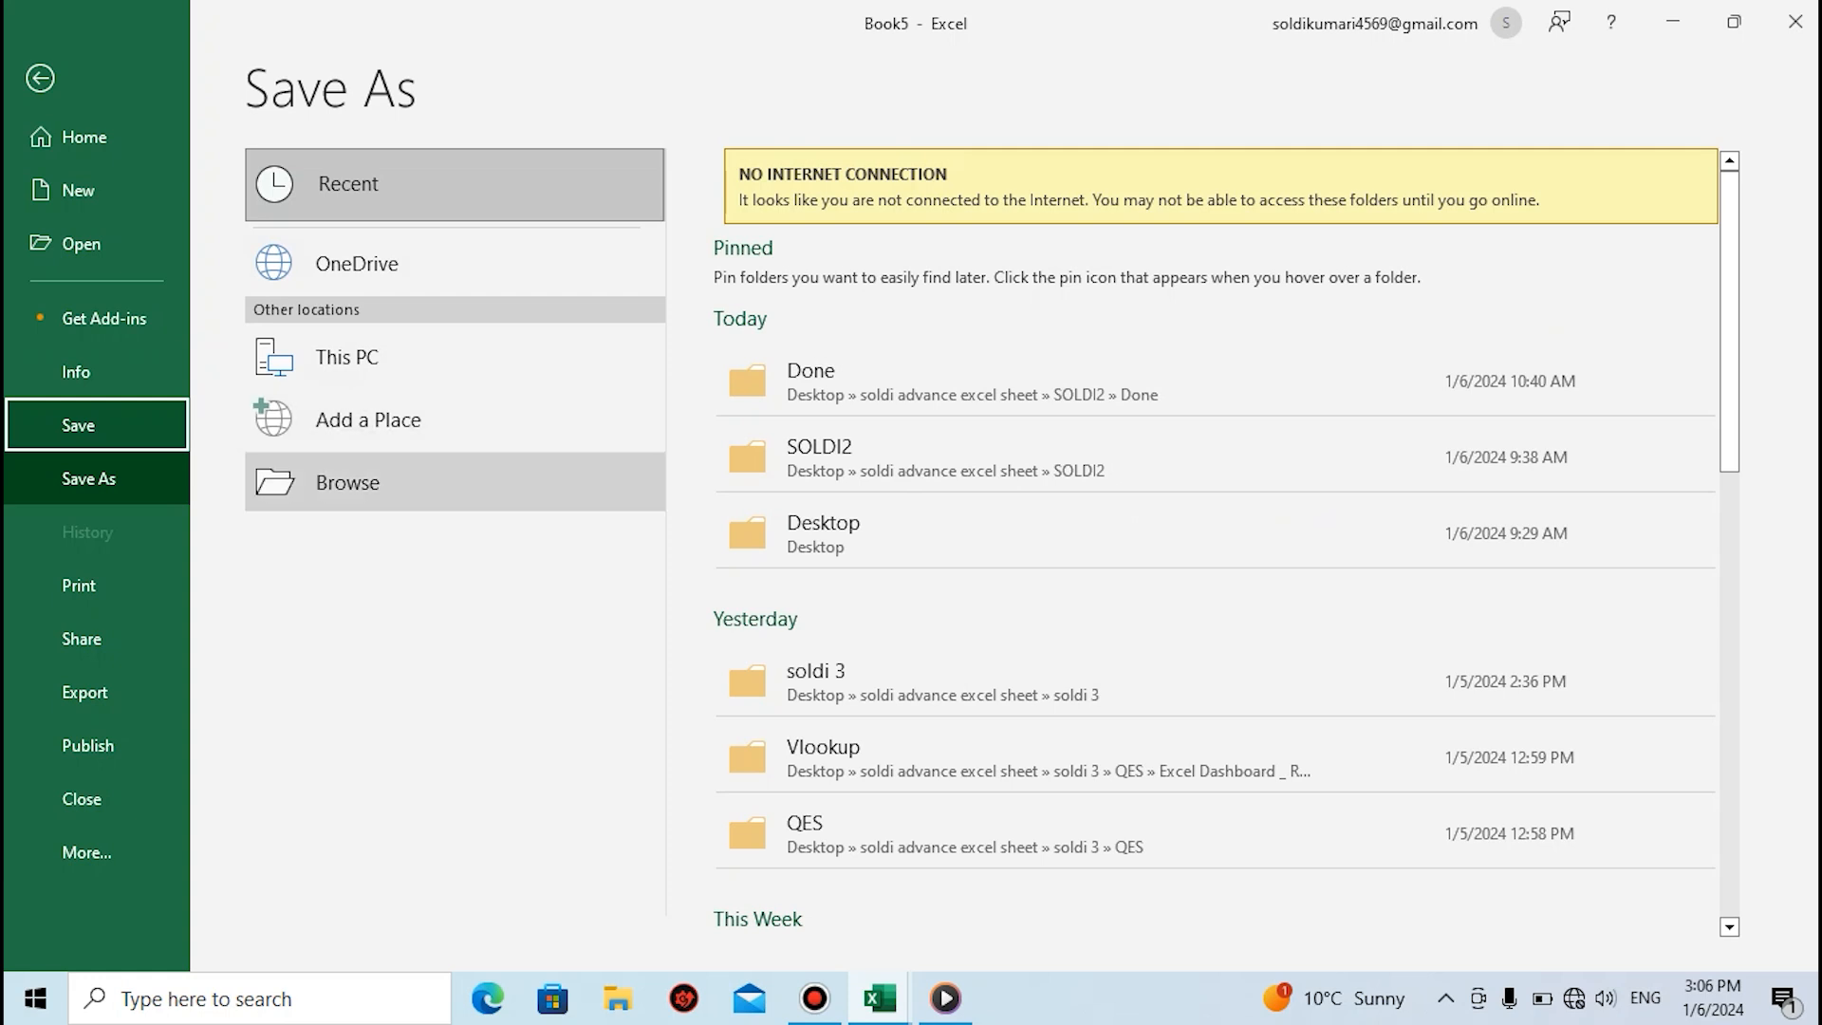
left_click(347, 482)
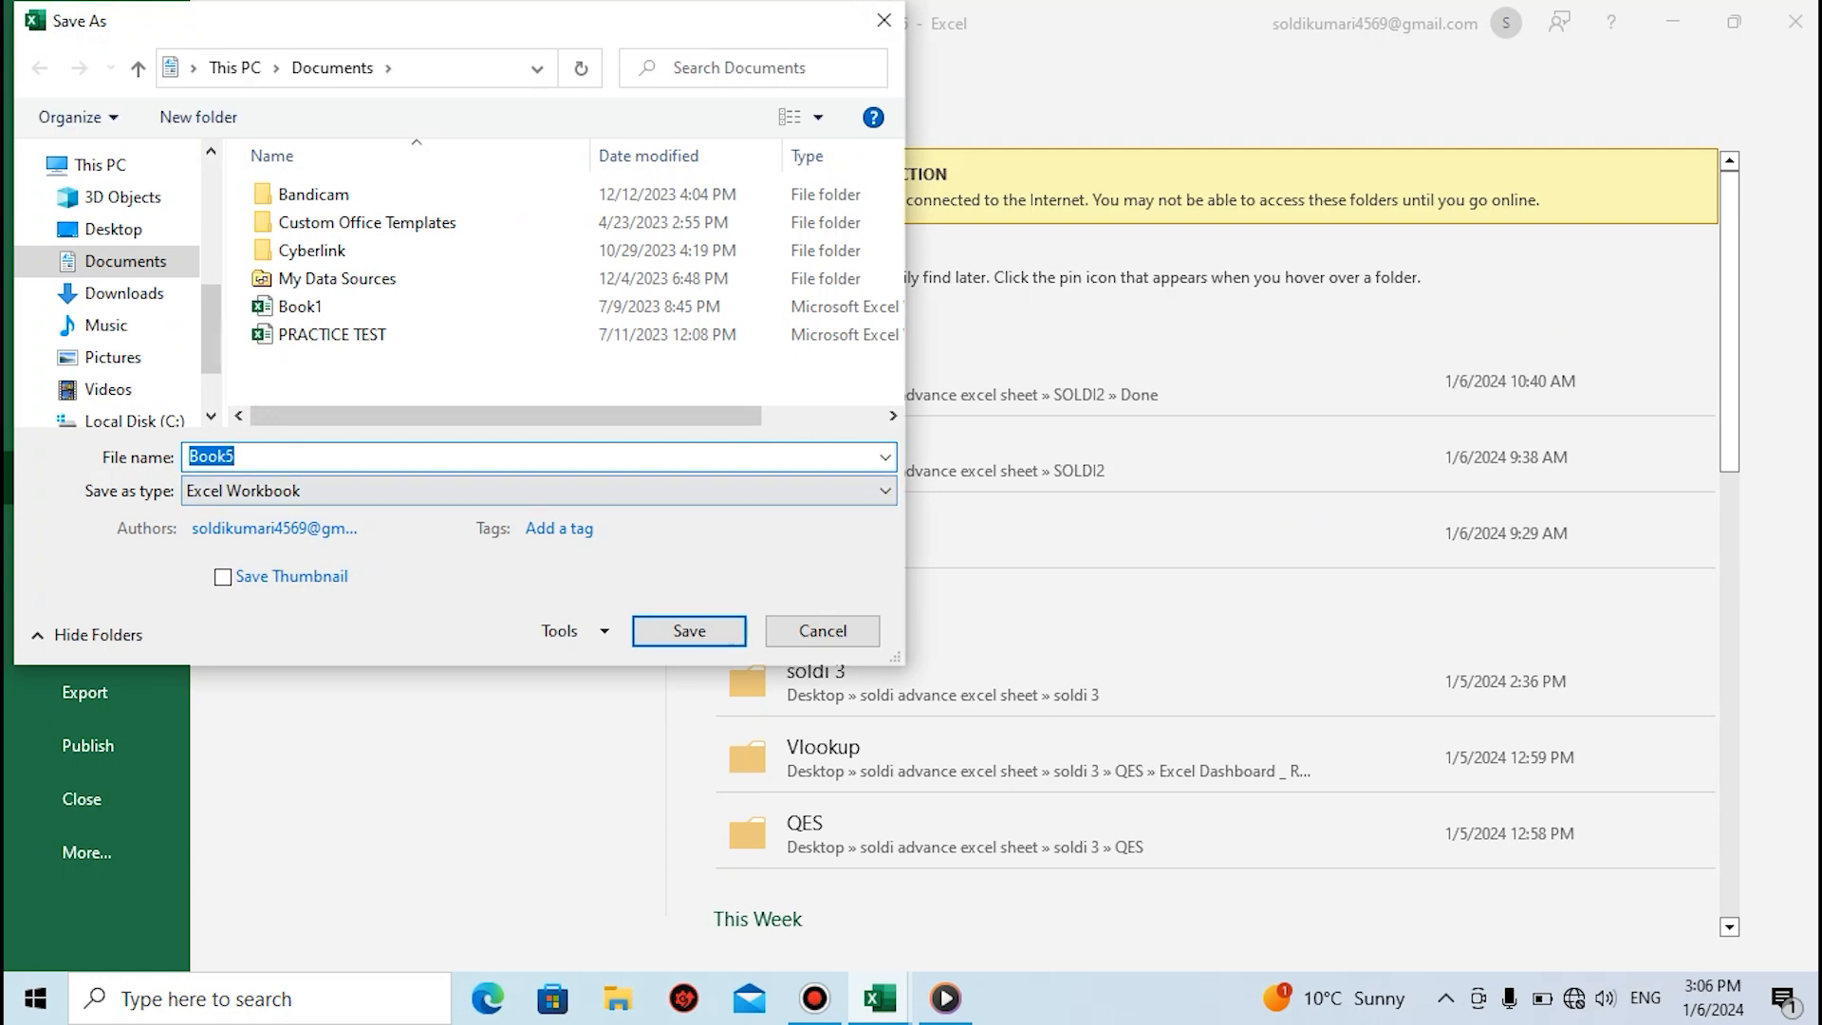
key("BackSpace")
type("Excel basic")
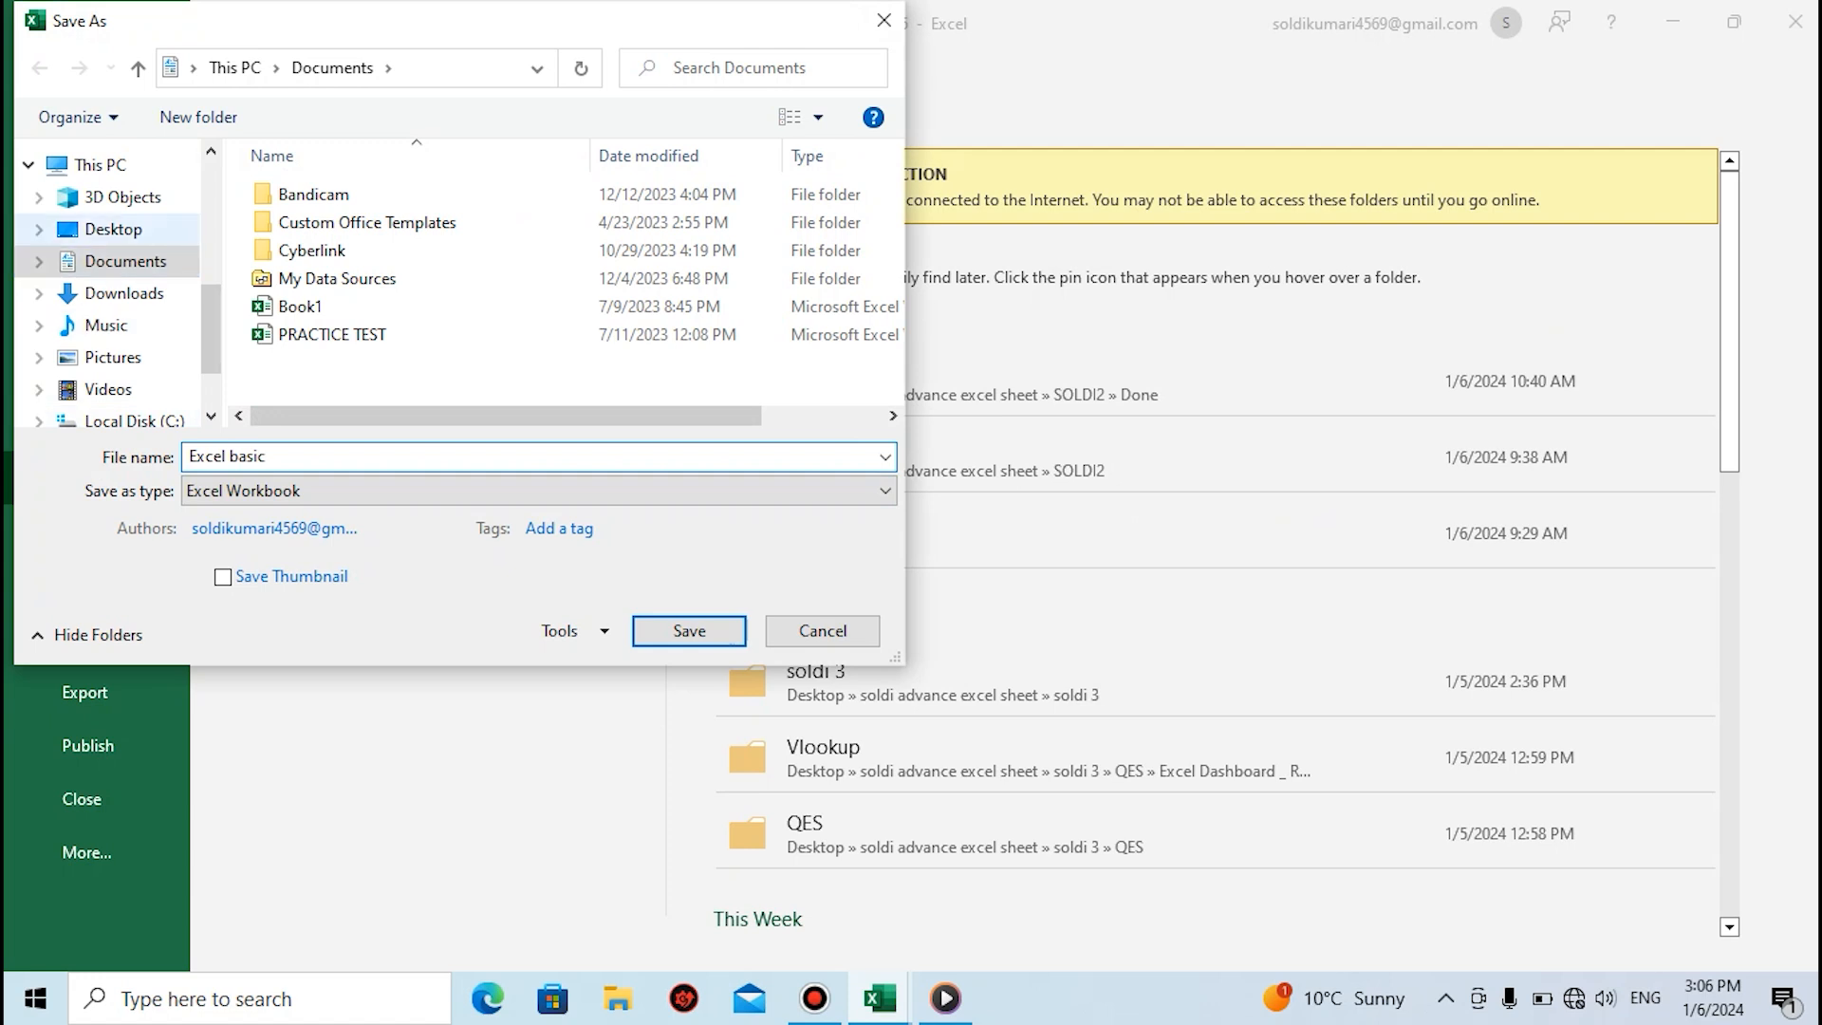
left_click(113, 229)
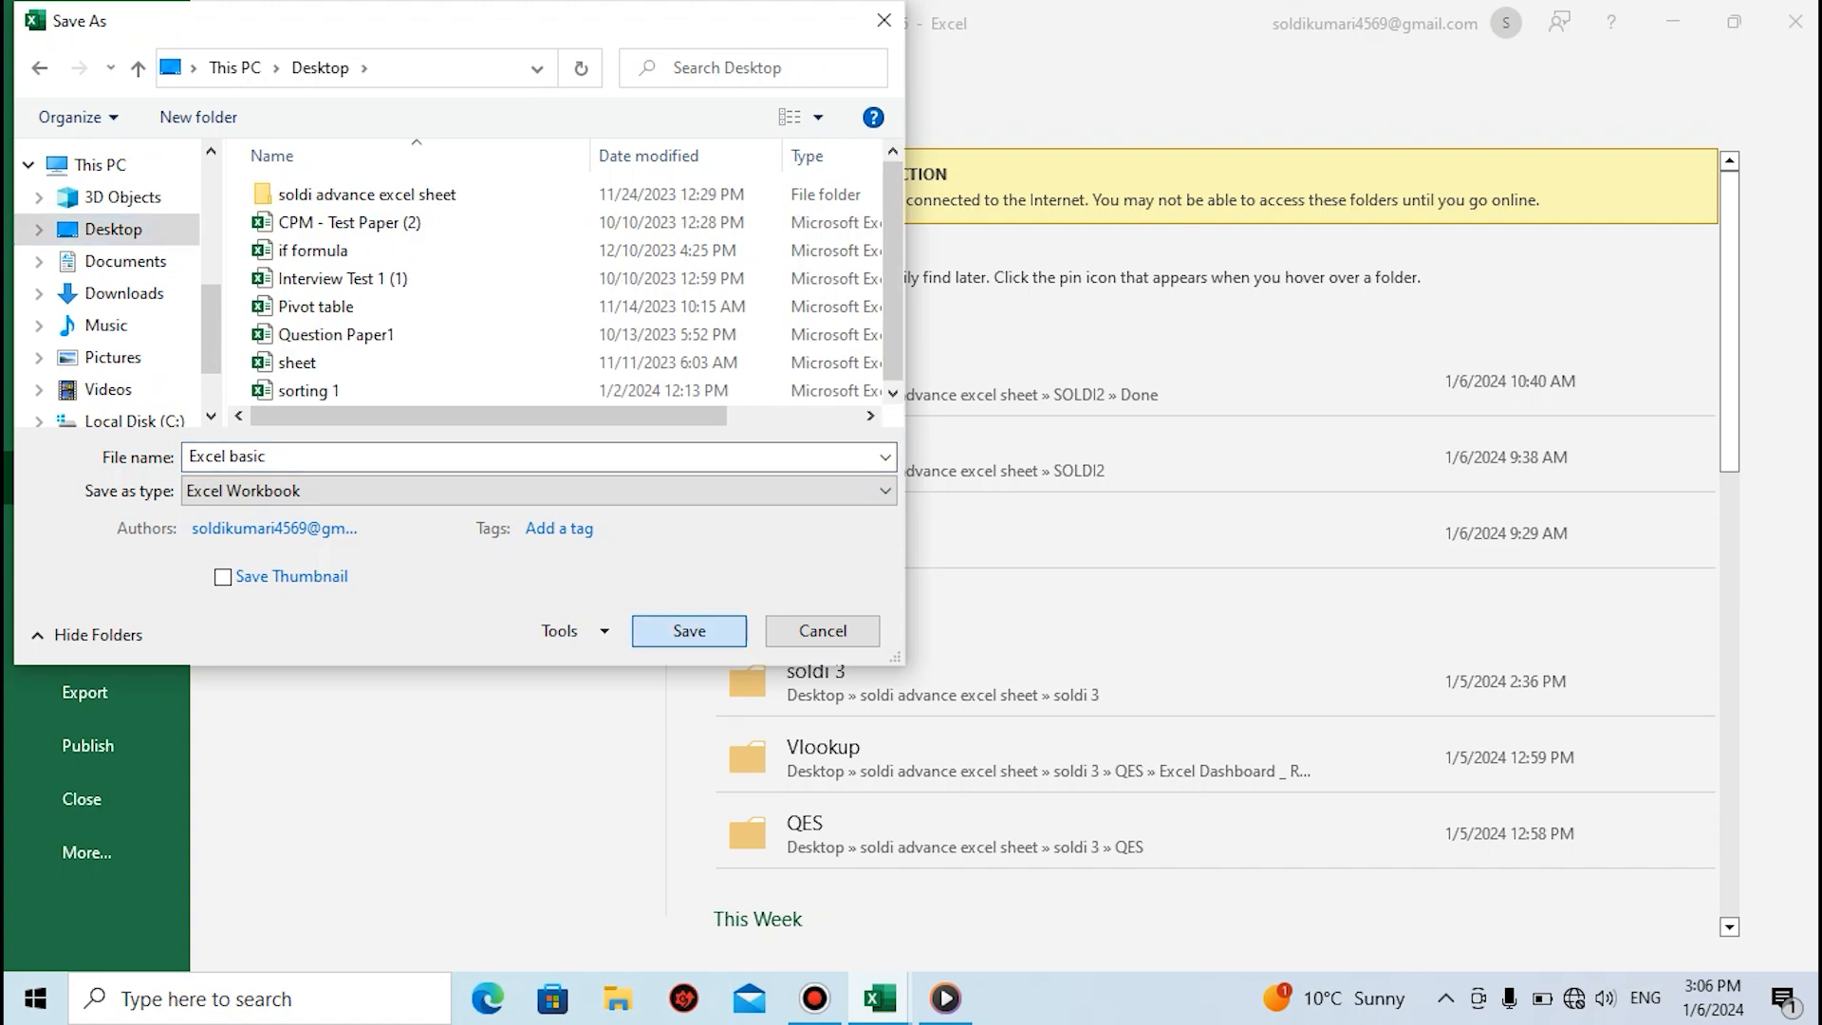
left_click(689, 630)
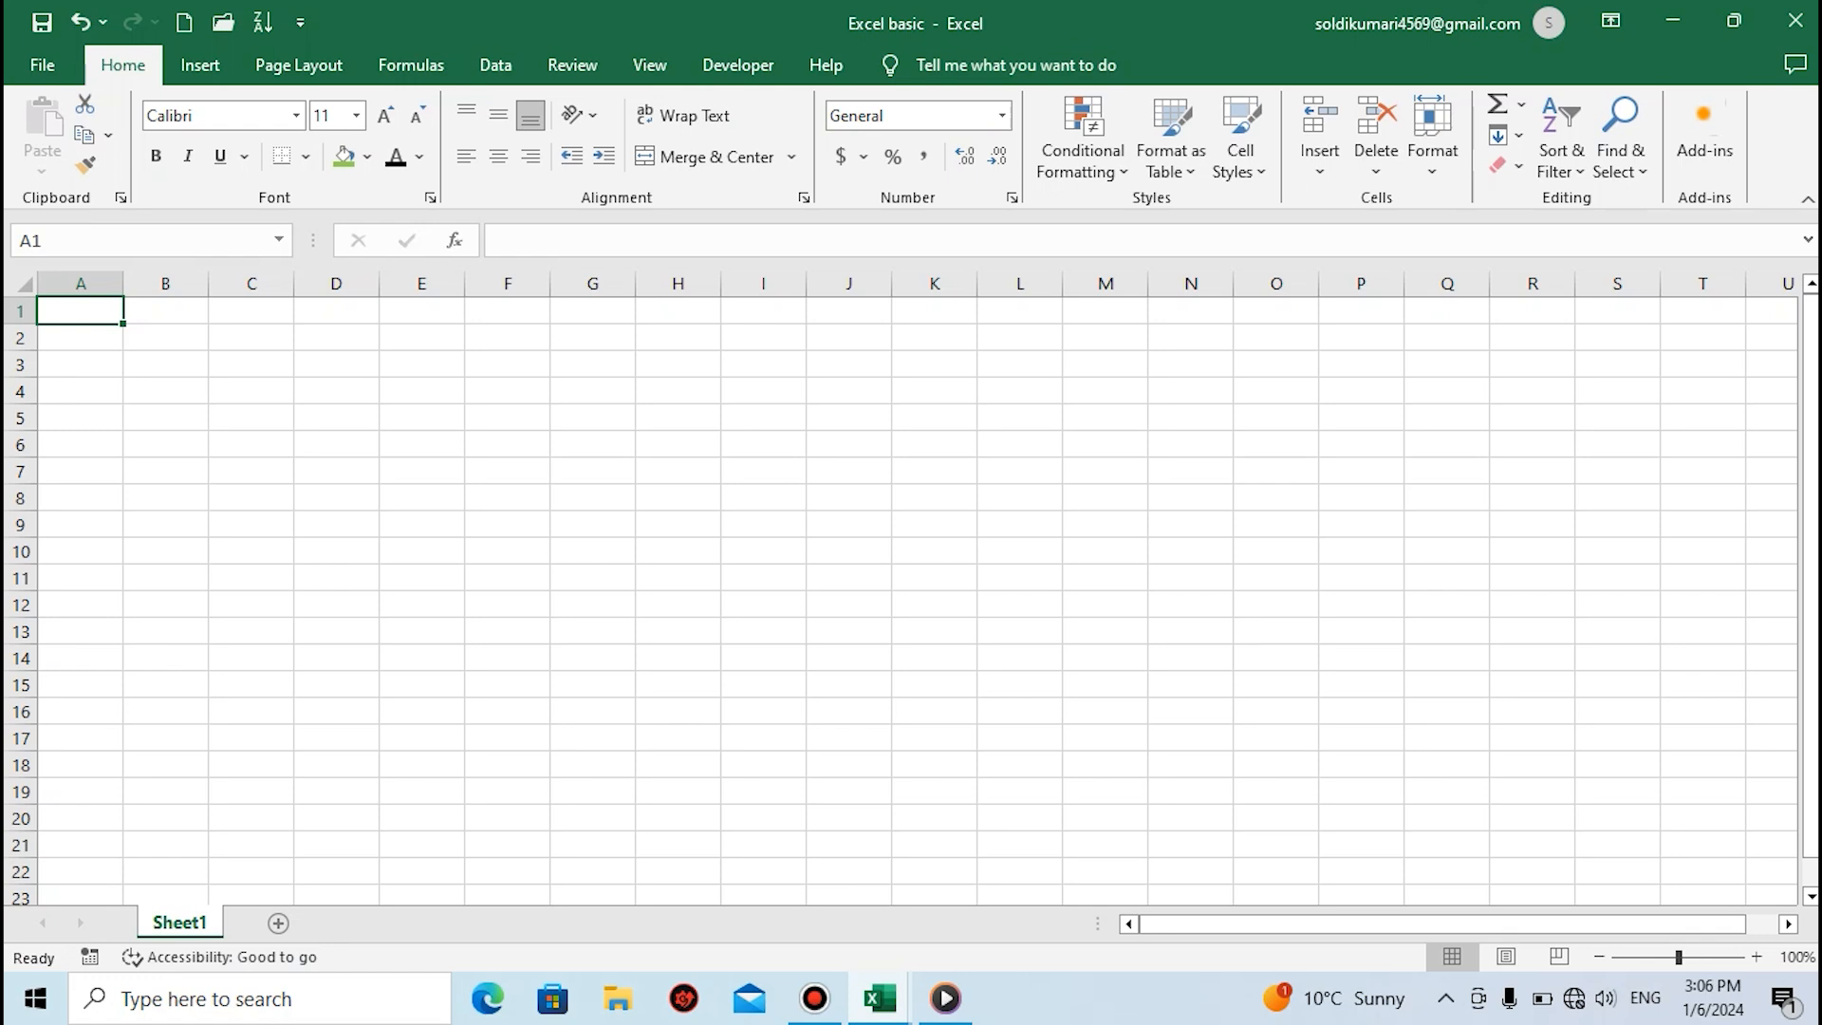
Show the desktop and refresh it to check for the saved Excel basic file
key("super+d")
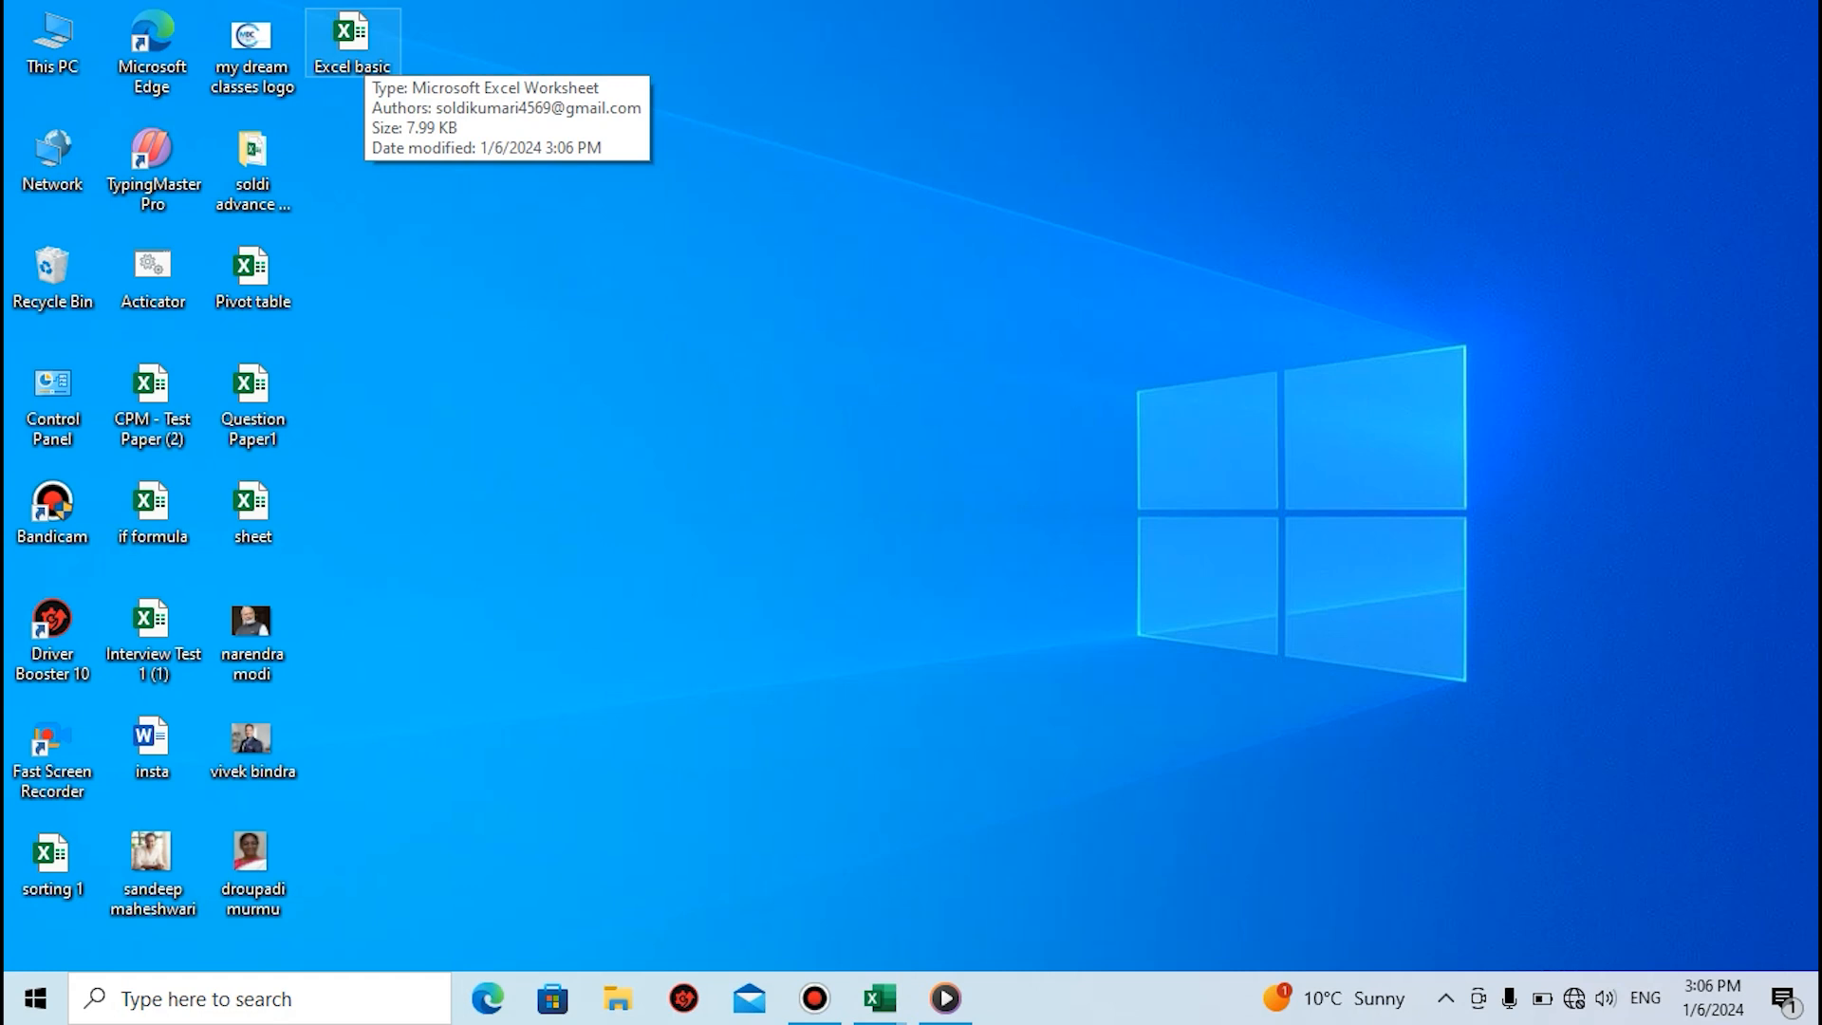
key("F5")
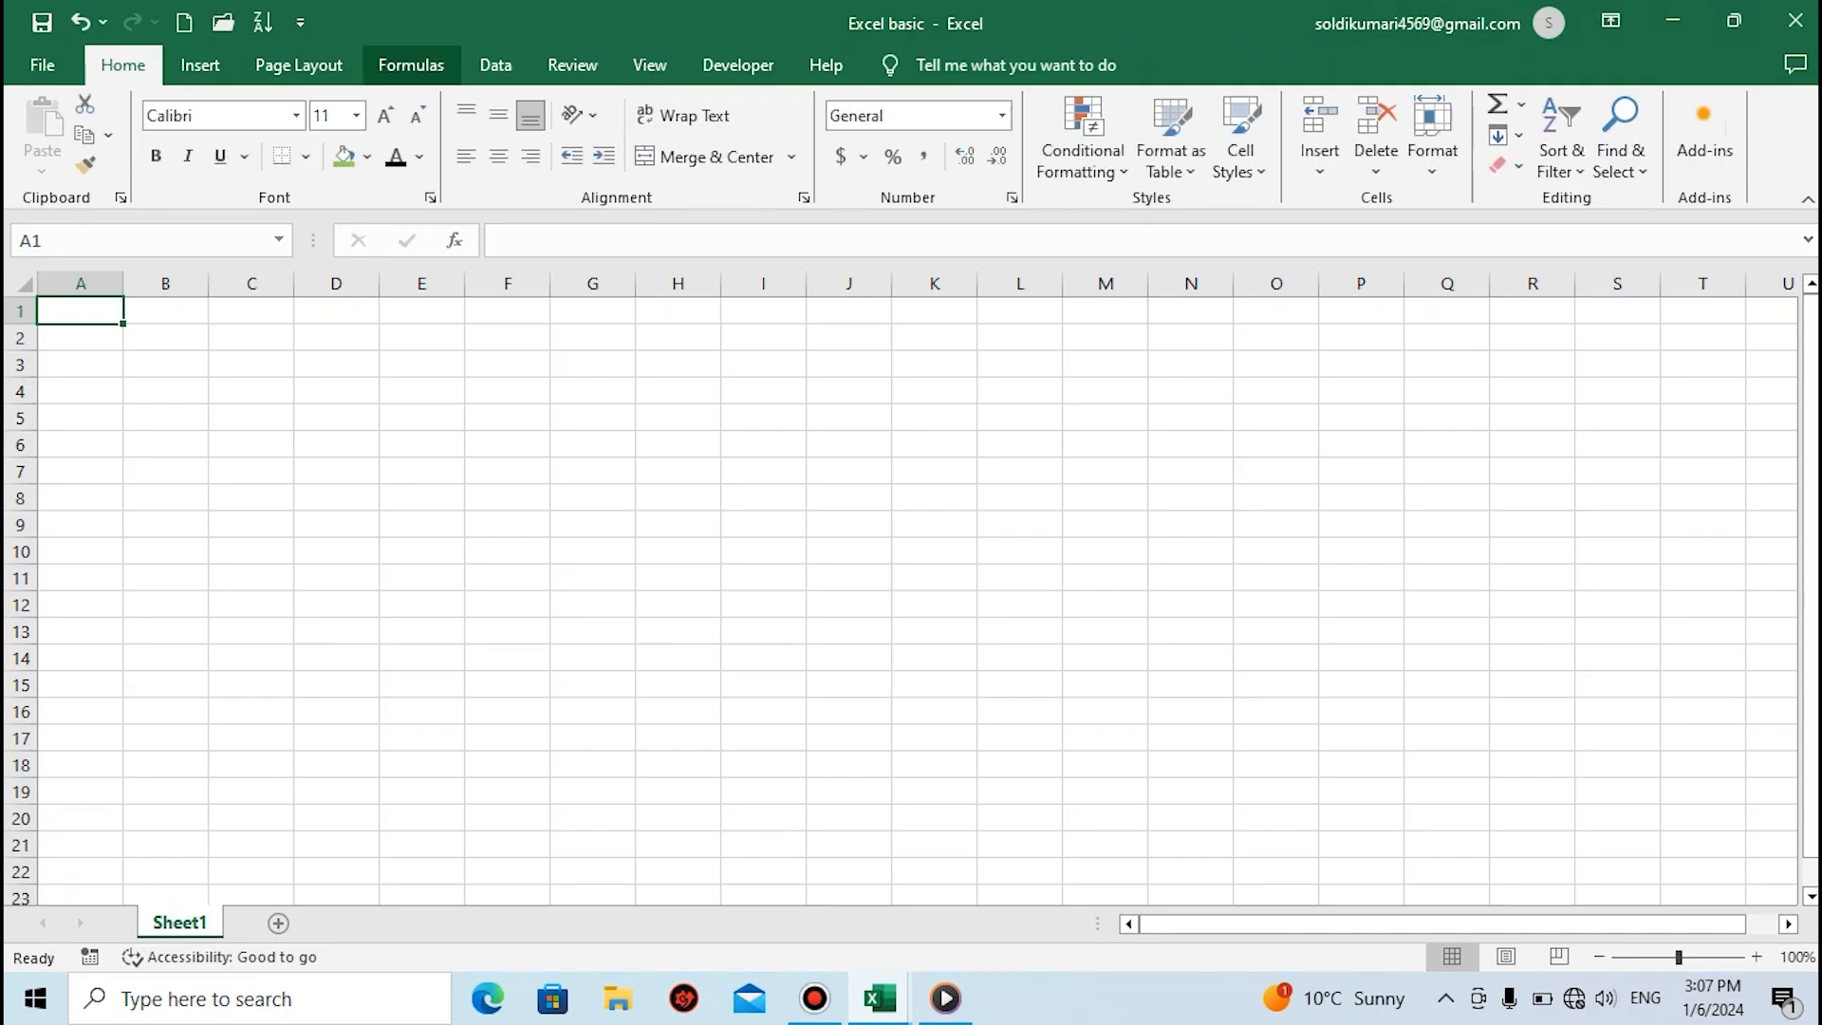
Review the workbook's sharing and export options, and return to the worksheet
left_click(43, 64)
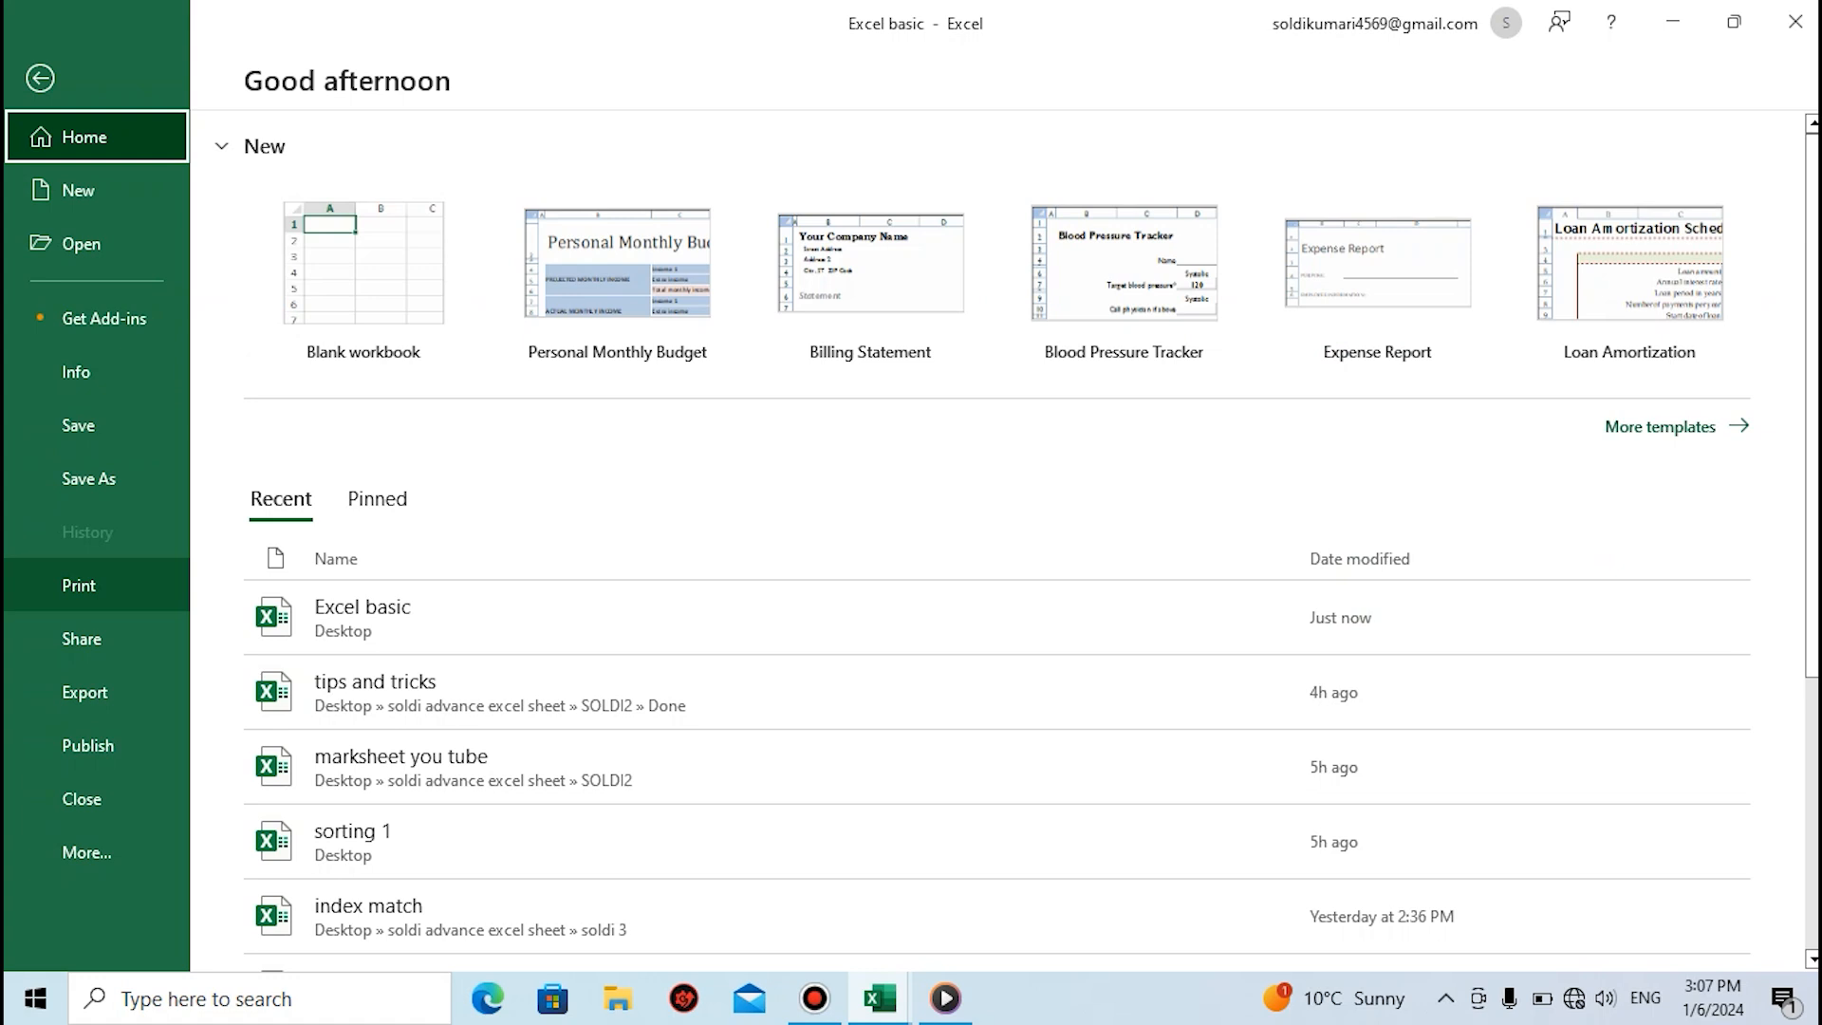
left_click(85, 638)
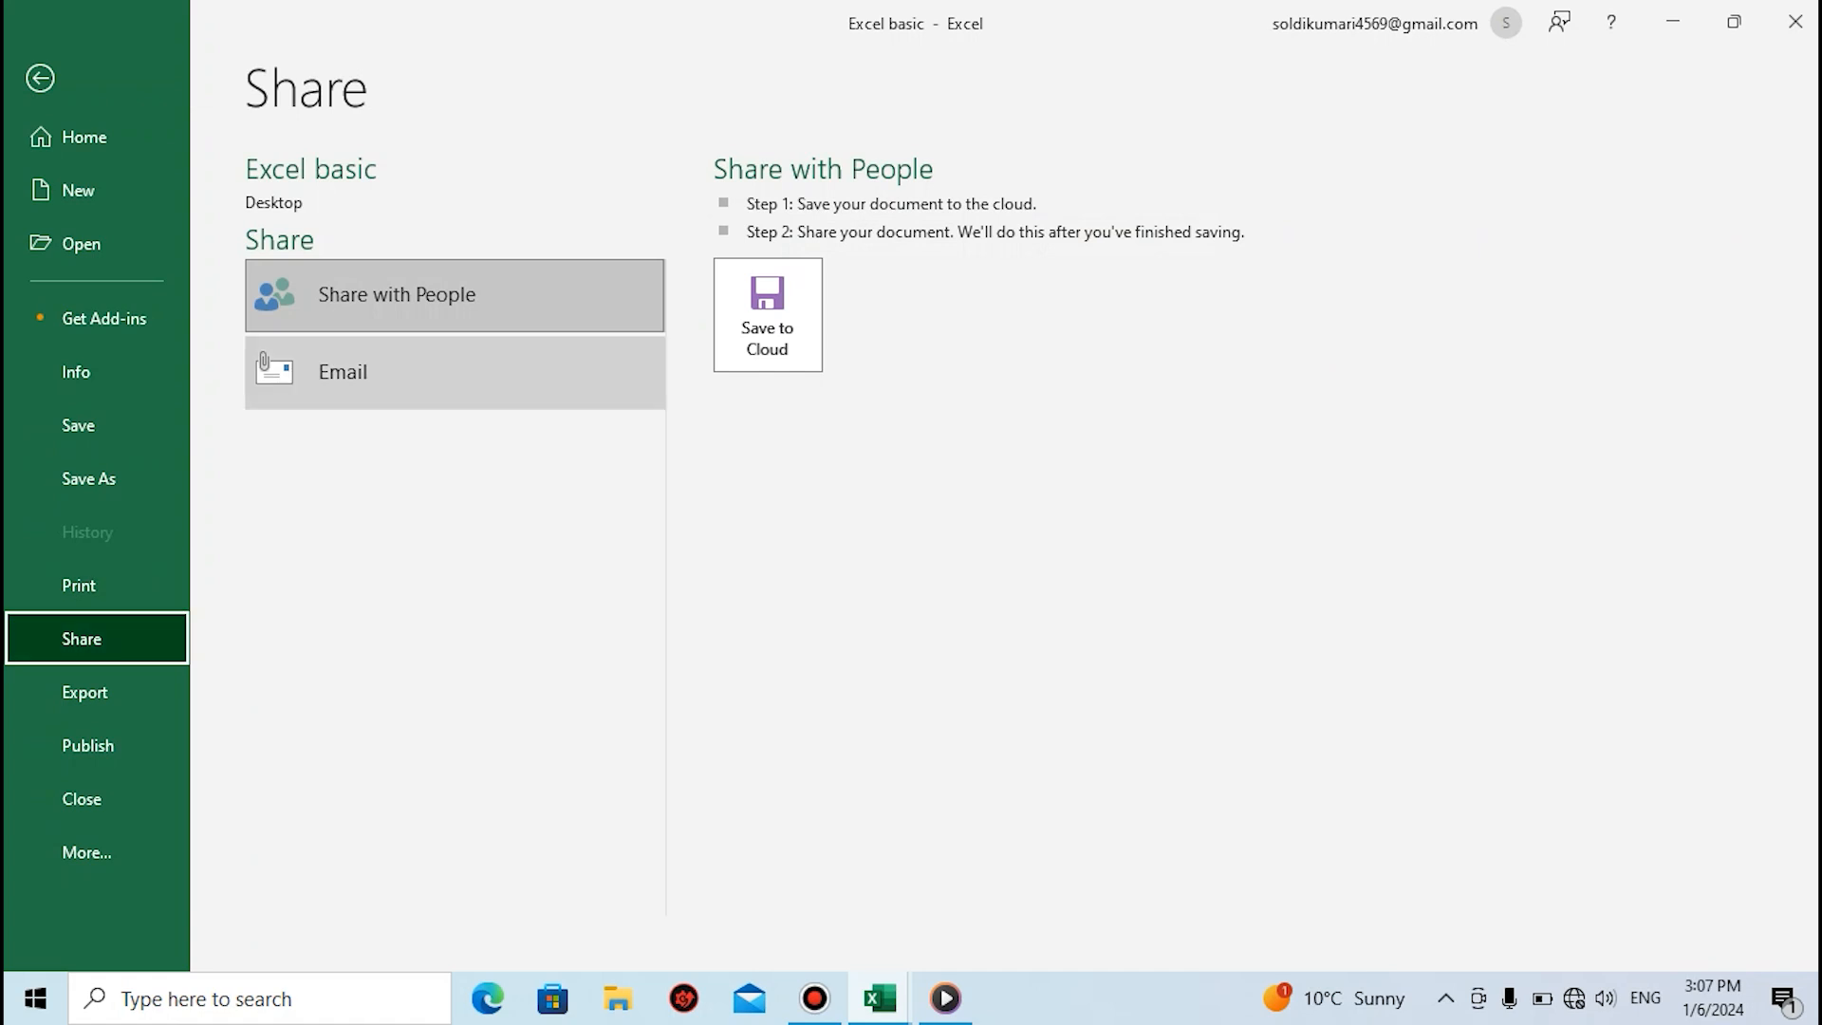
left_click(86, 691)
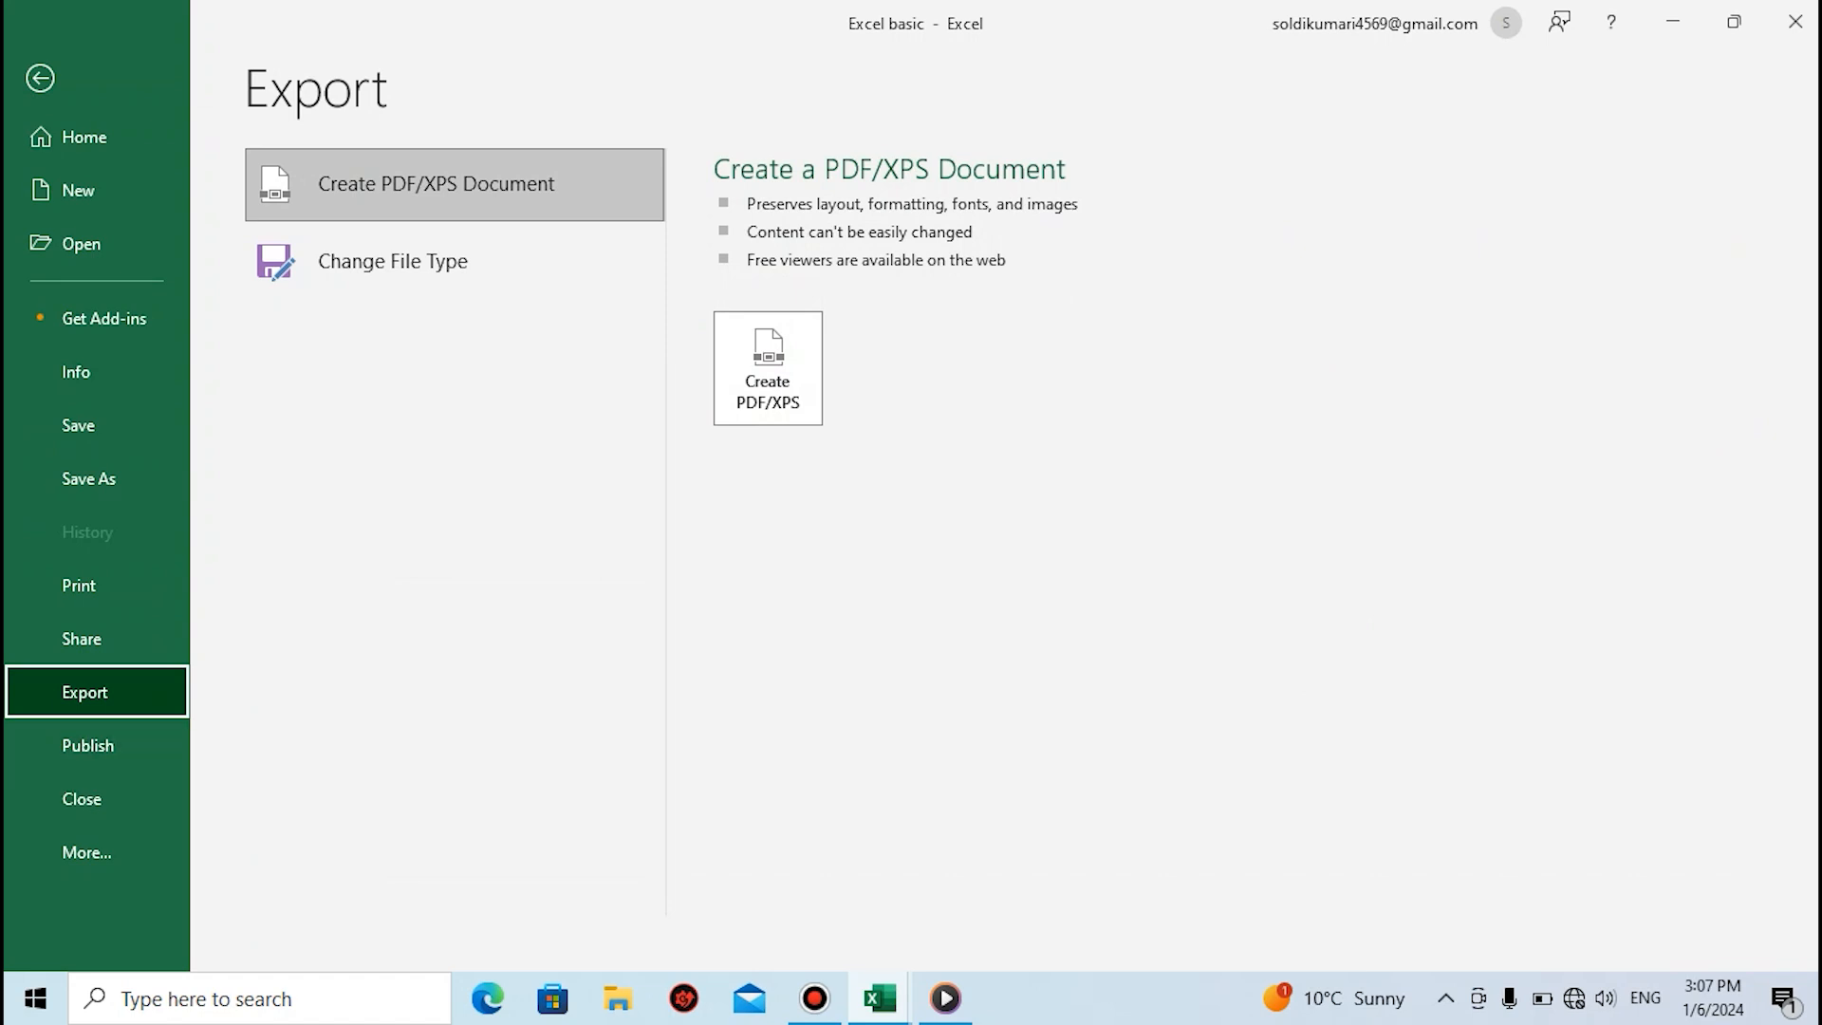
left_click(39, 79)
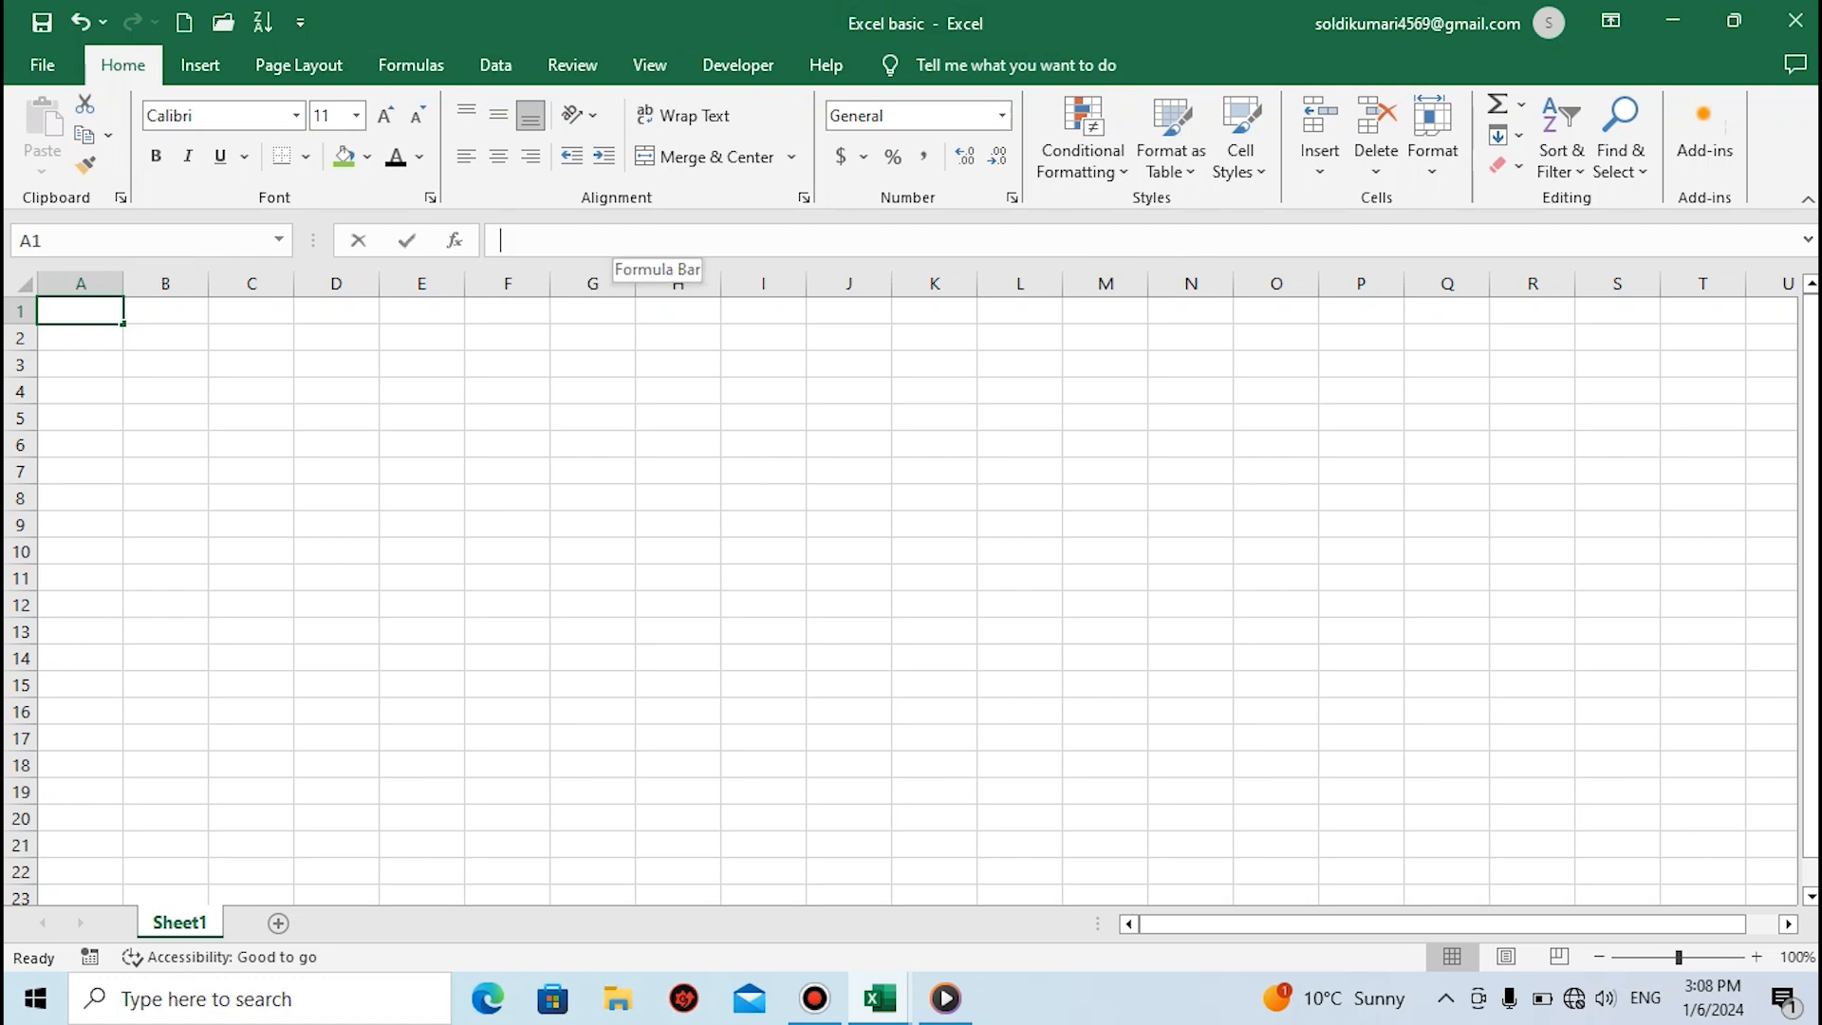
Place the cursor in the formula bar for cell A1, and select columns A, B, C and D one at a time
left_click(617, 240)
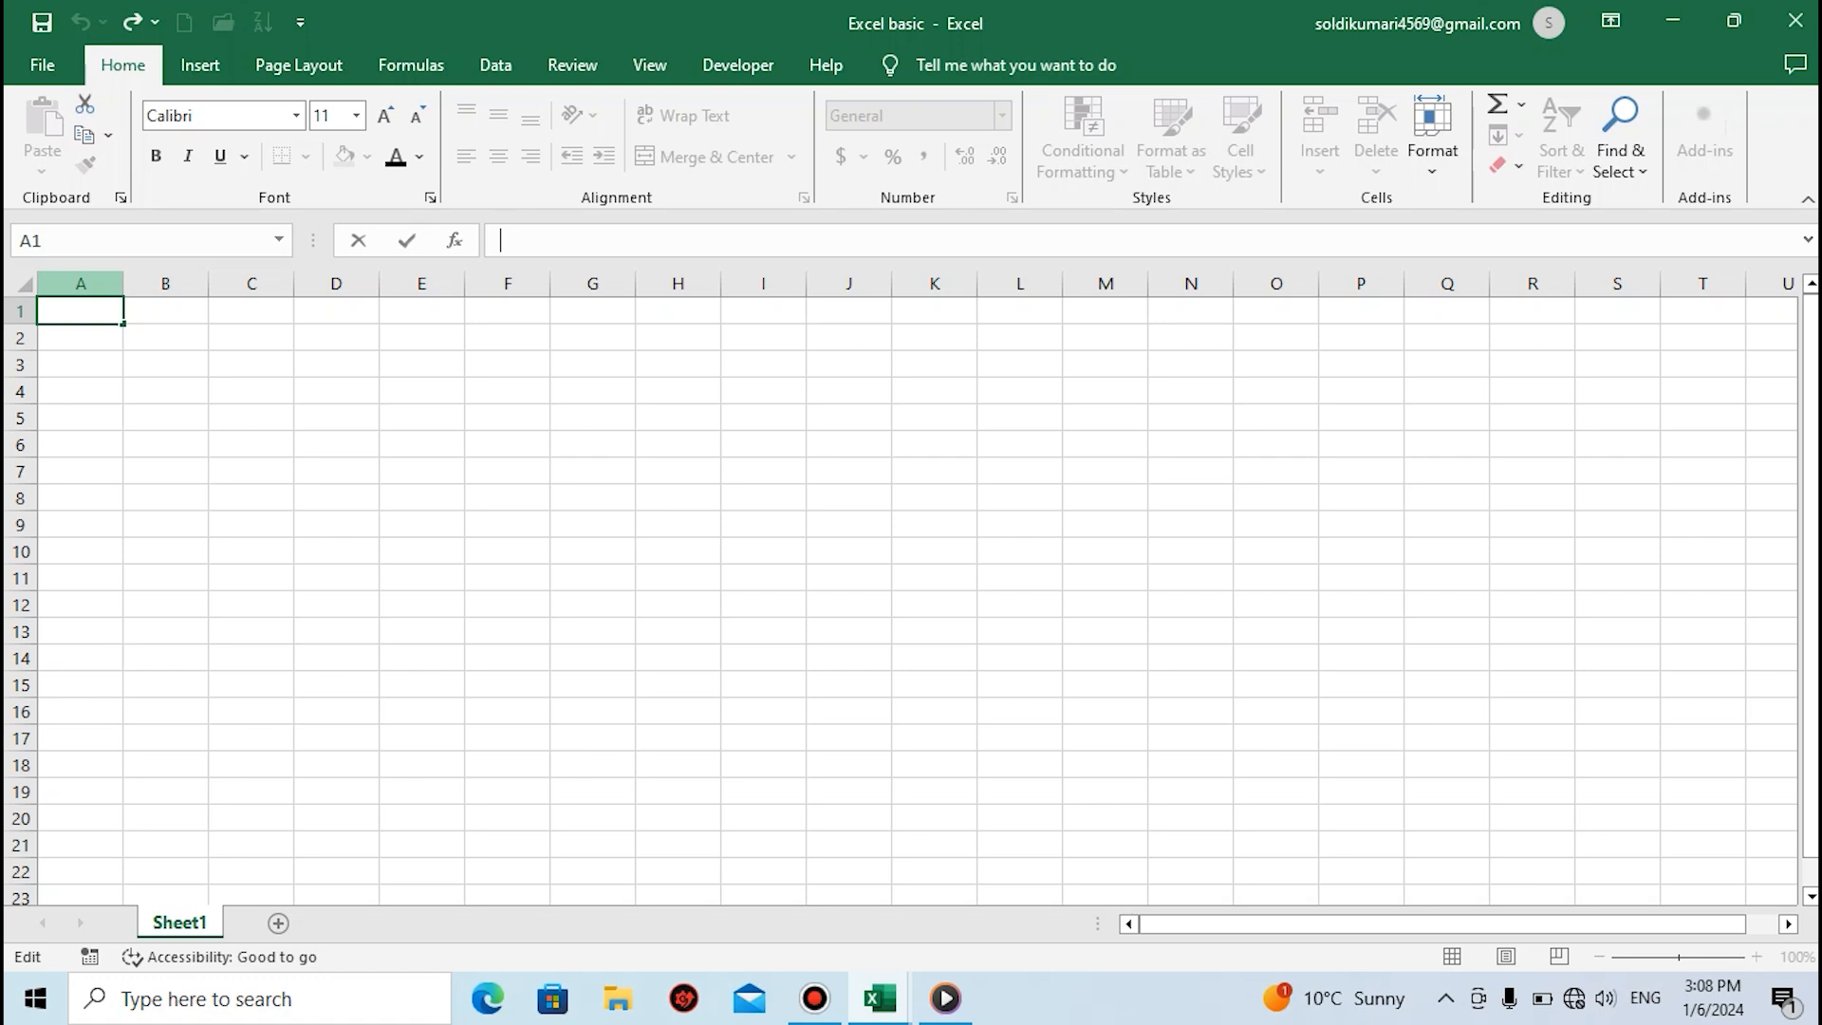
left_click(81, 284)
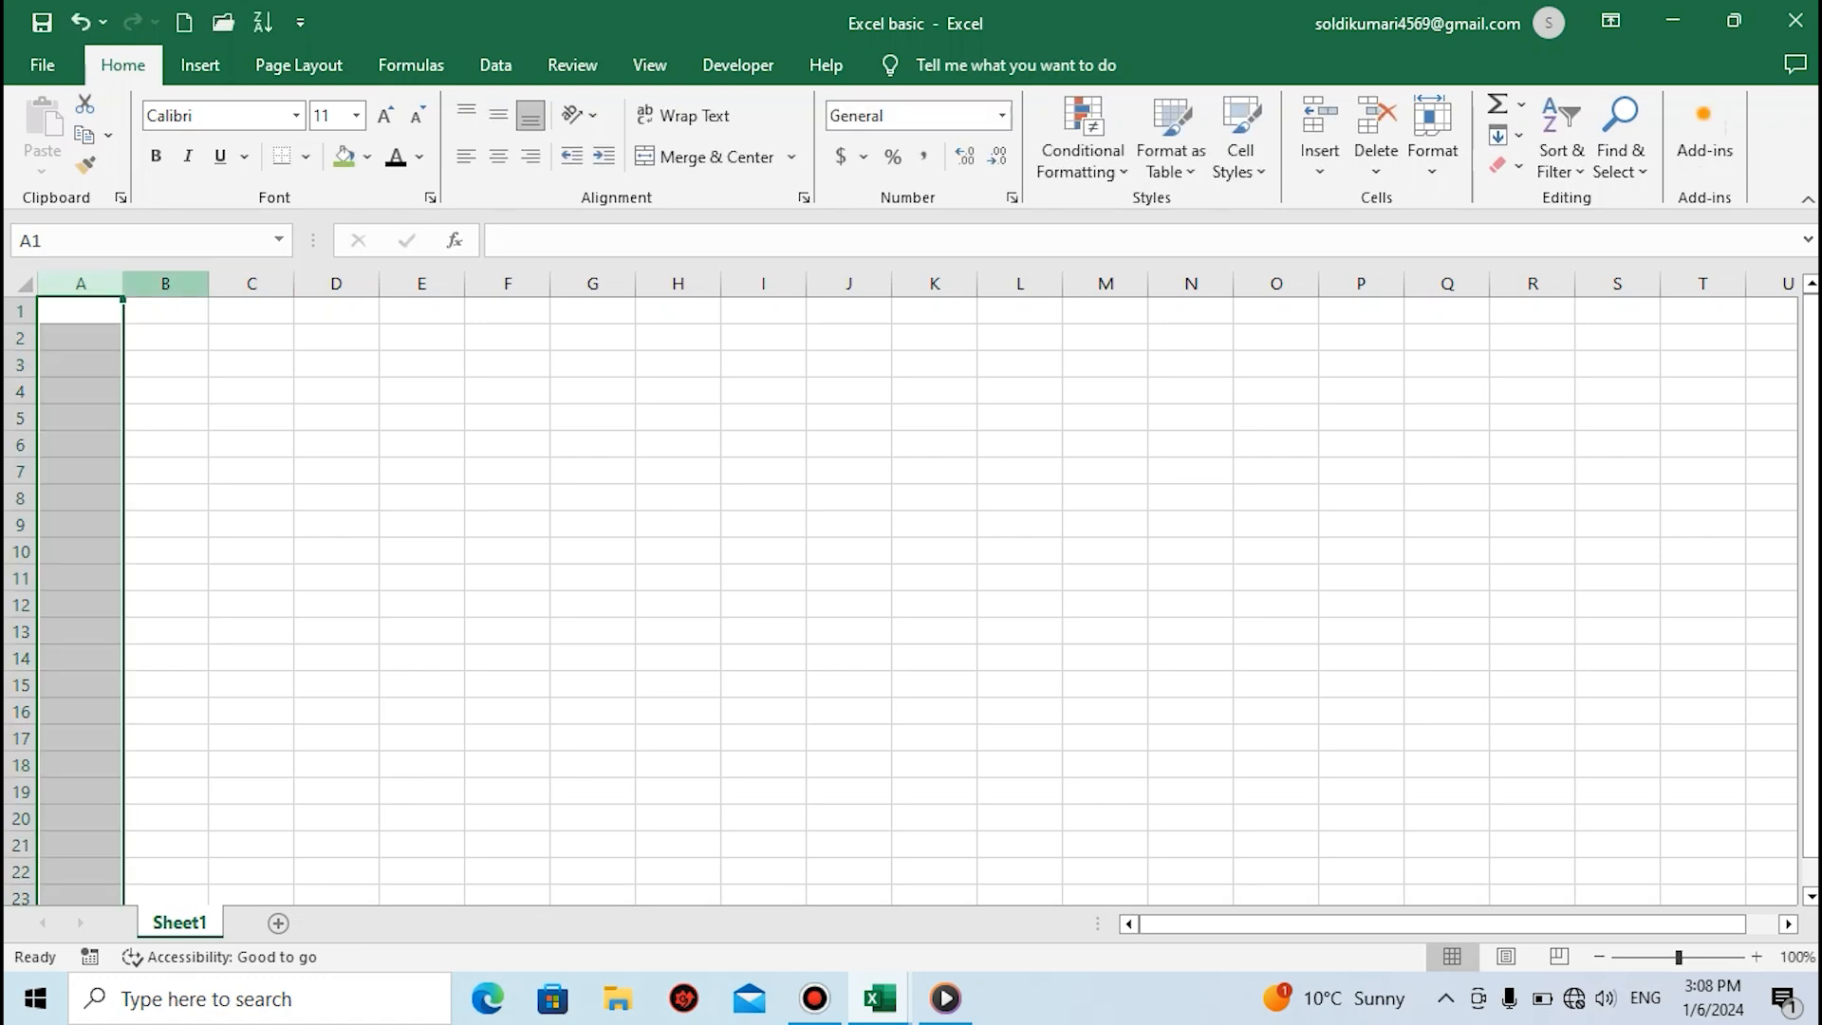
left_click(165, 283)
left_click(252, 283)
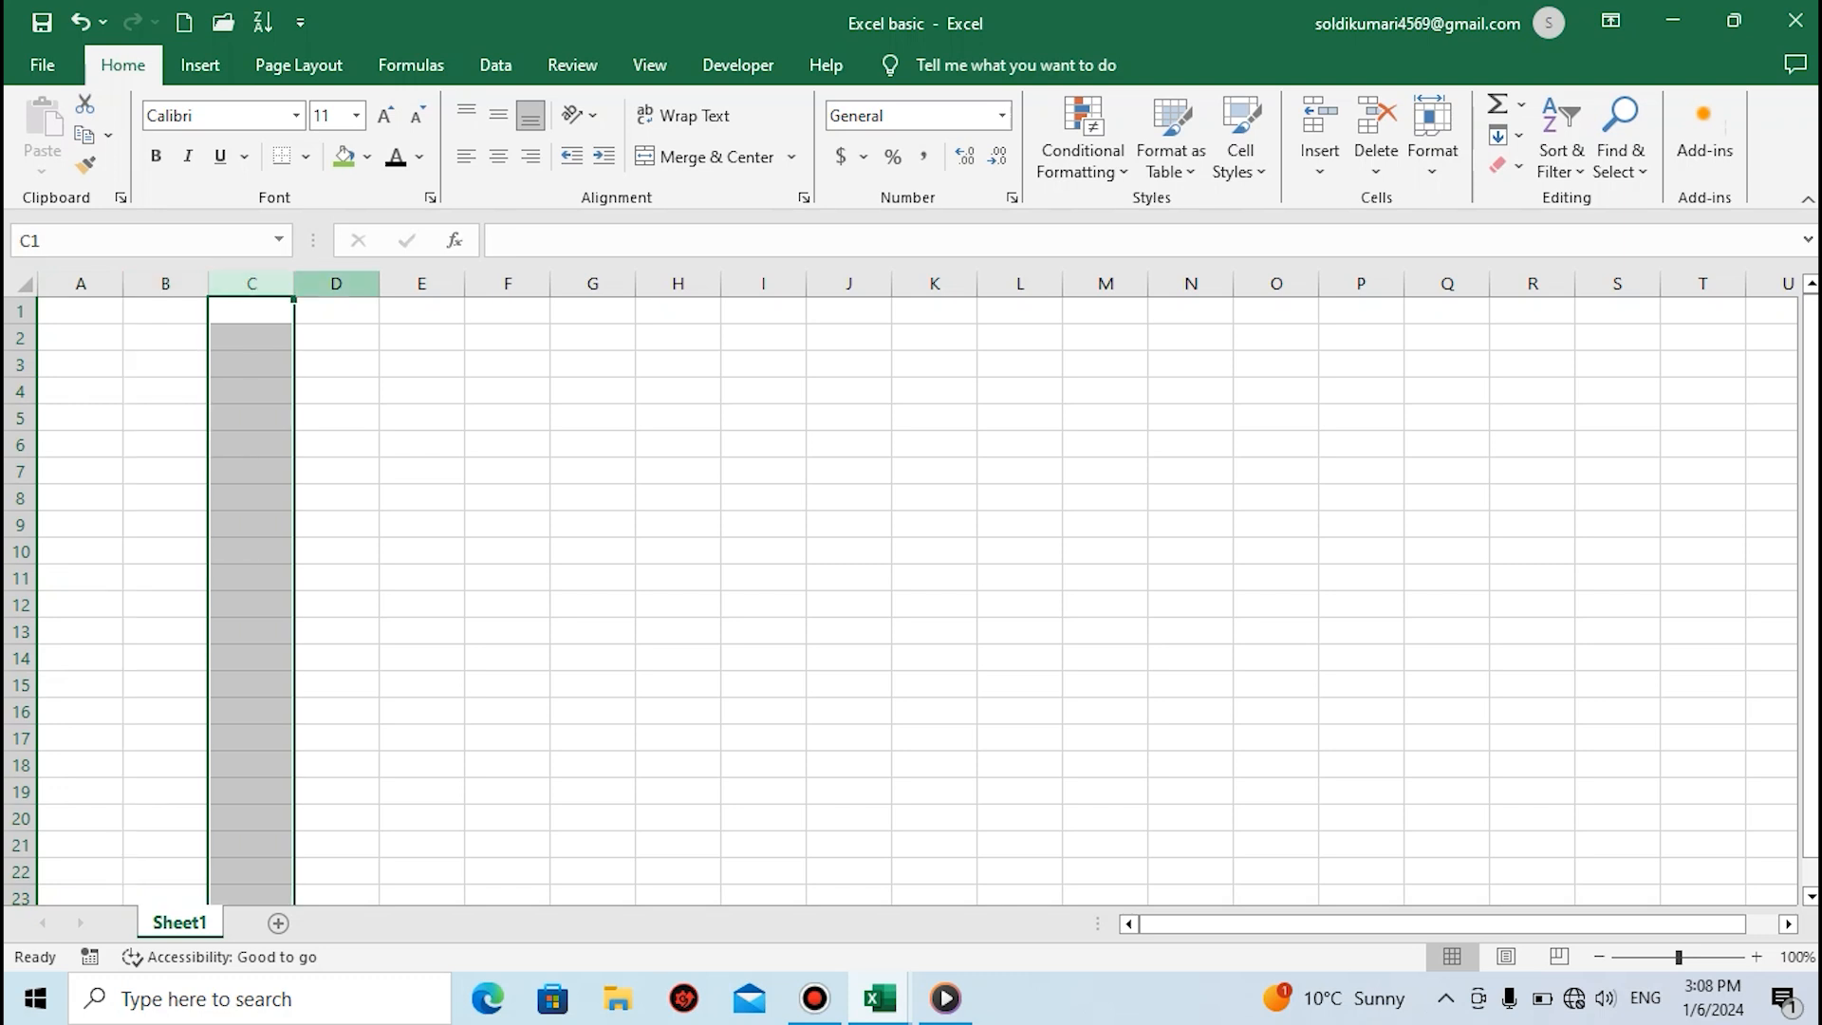
left_click(336, 284)
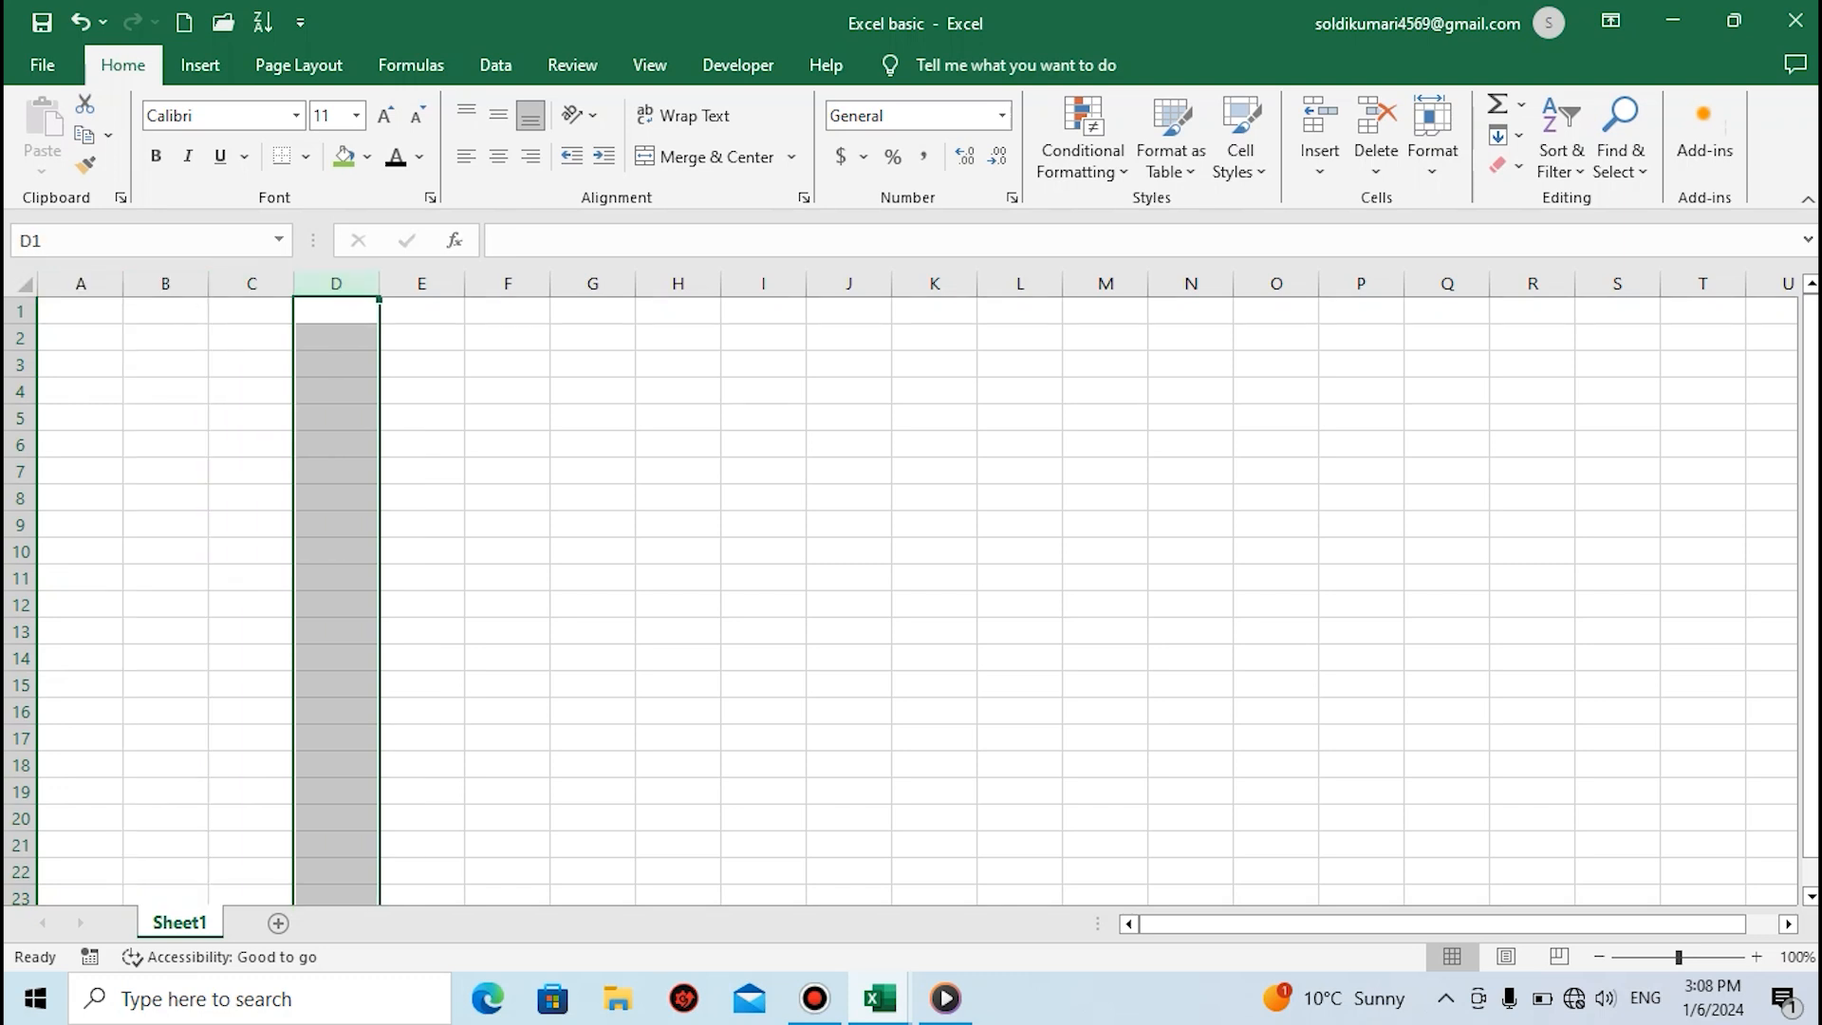
Select rows 1, 2 and 3 one at a time to show the worksheet's rows
left_click(20, 311)
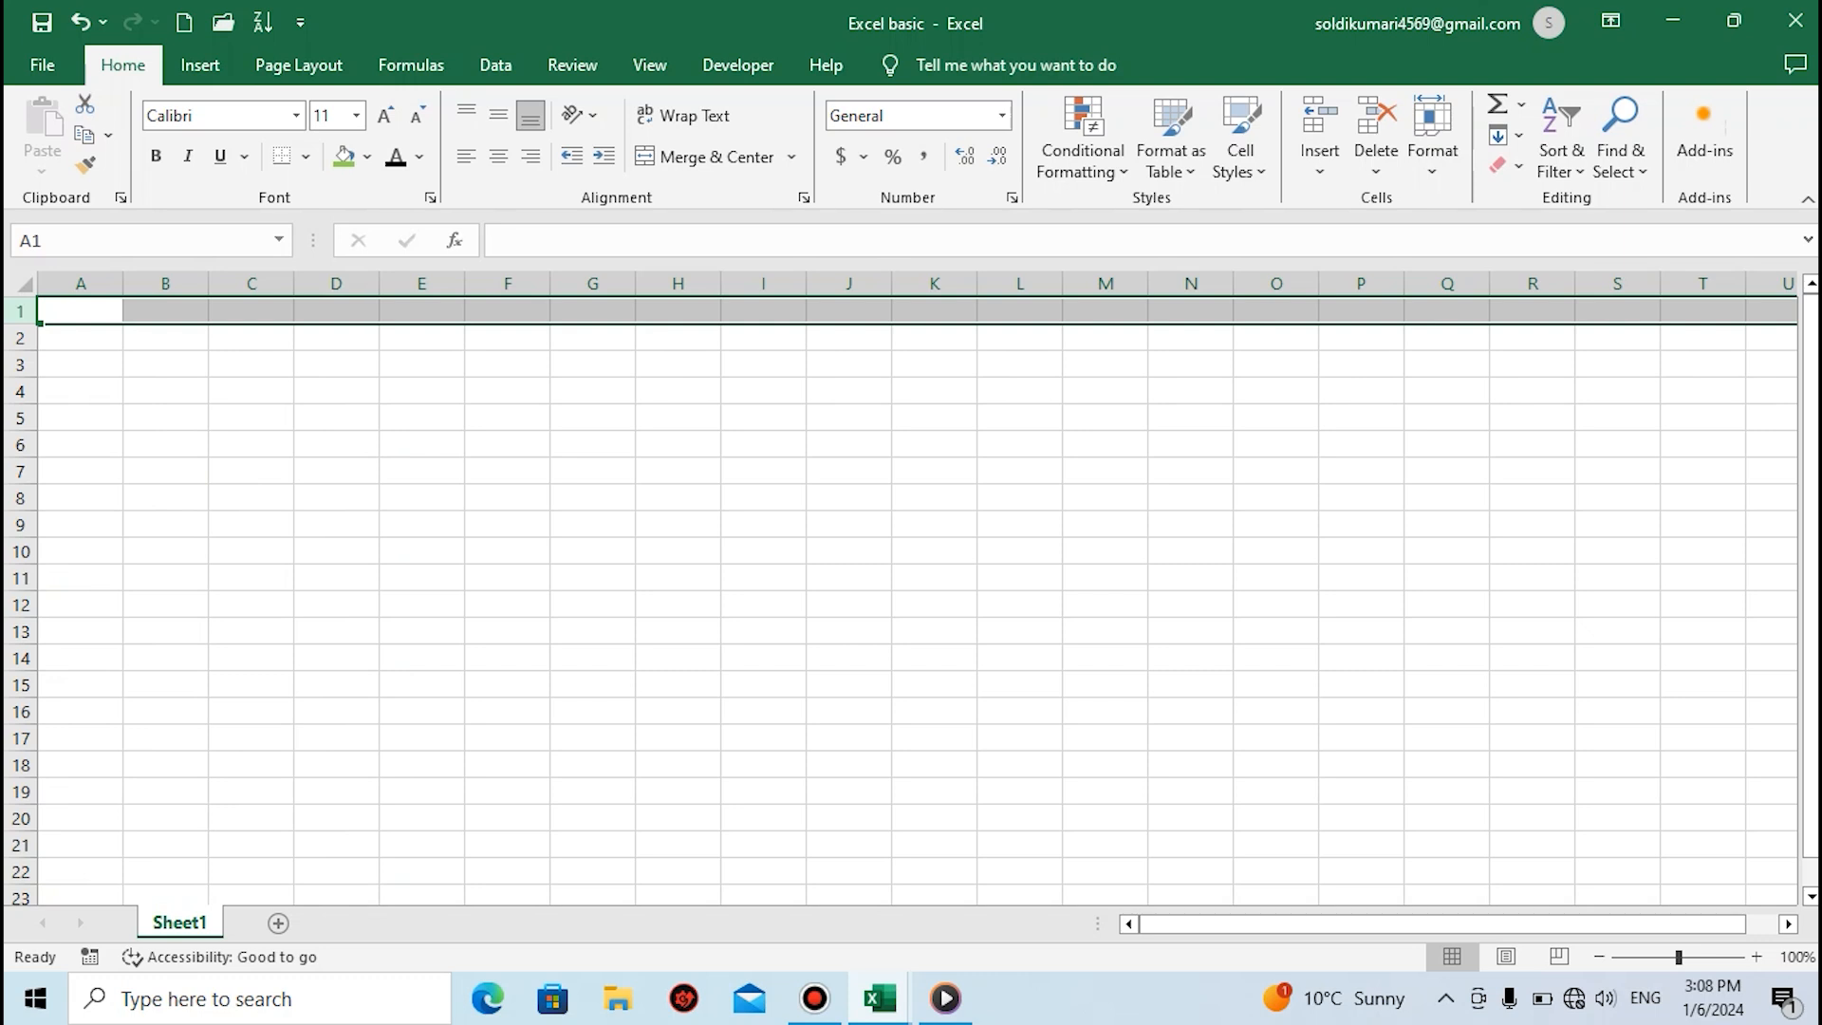
left_click(20, 338)
left_click(20, 364)
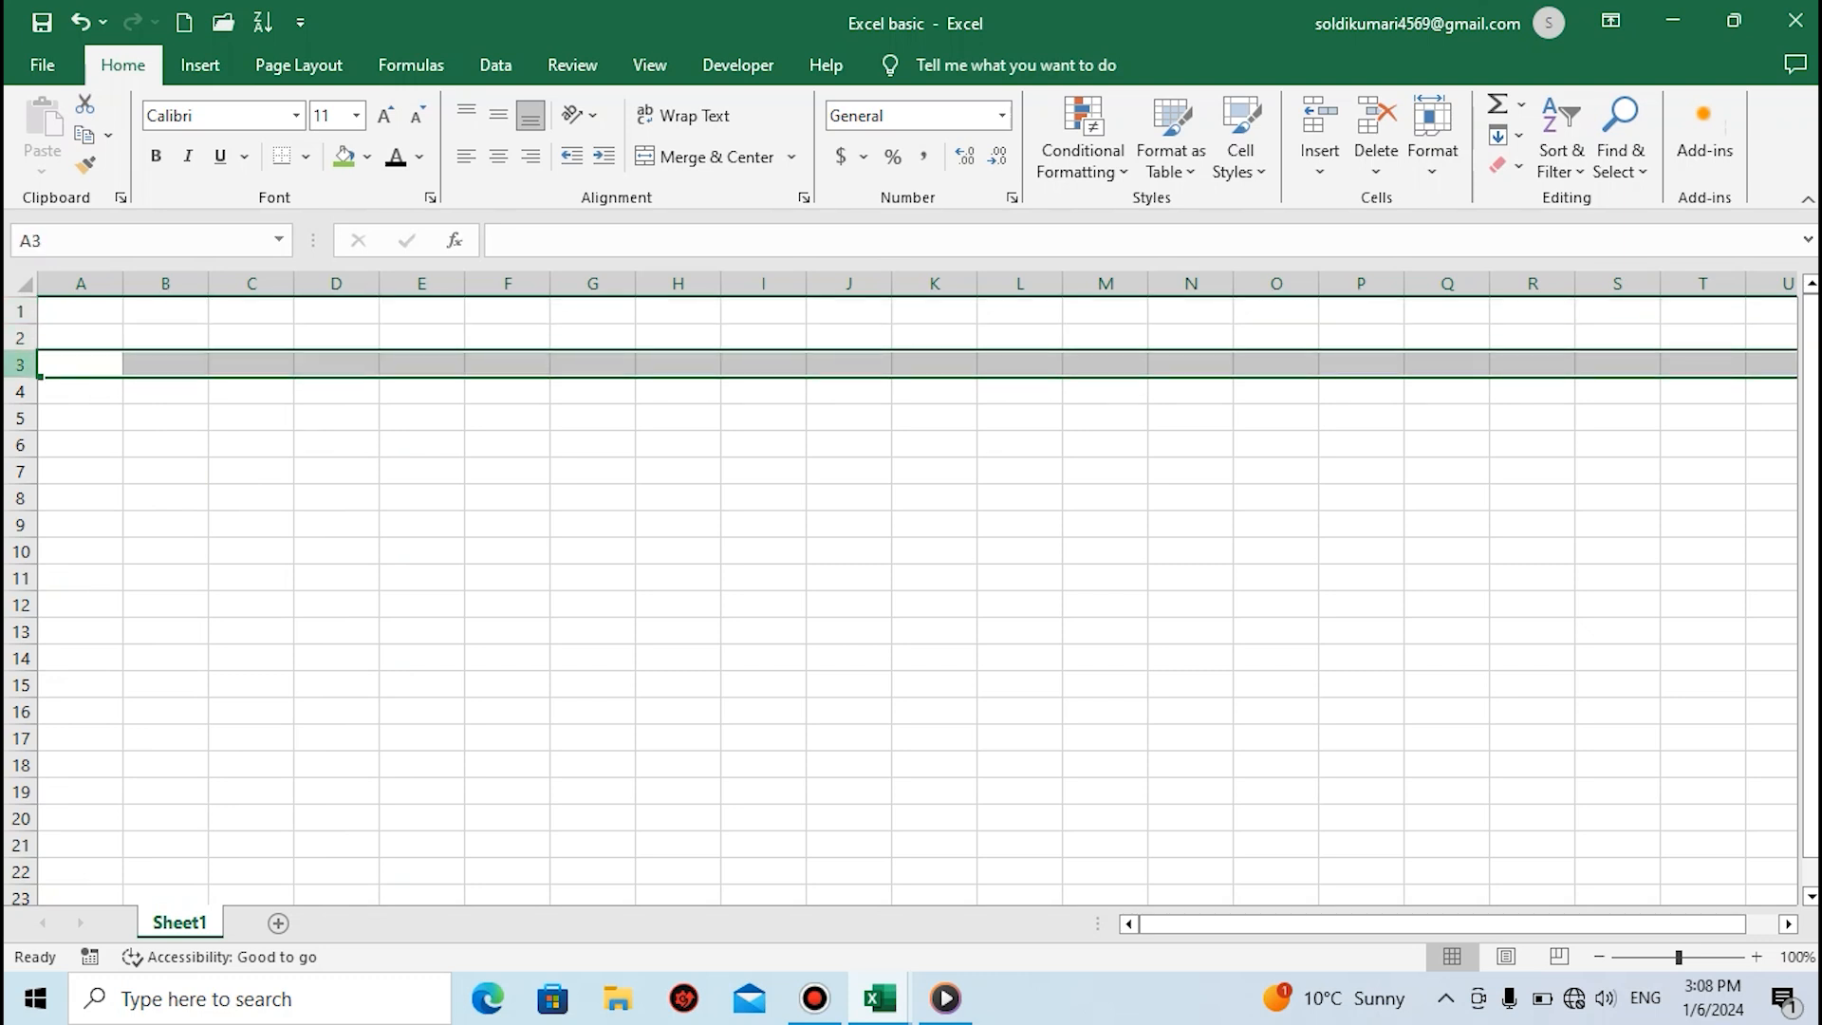
Select the whole of column A, followed by the single cells A2 and B2
left_click(81, 283)
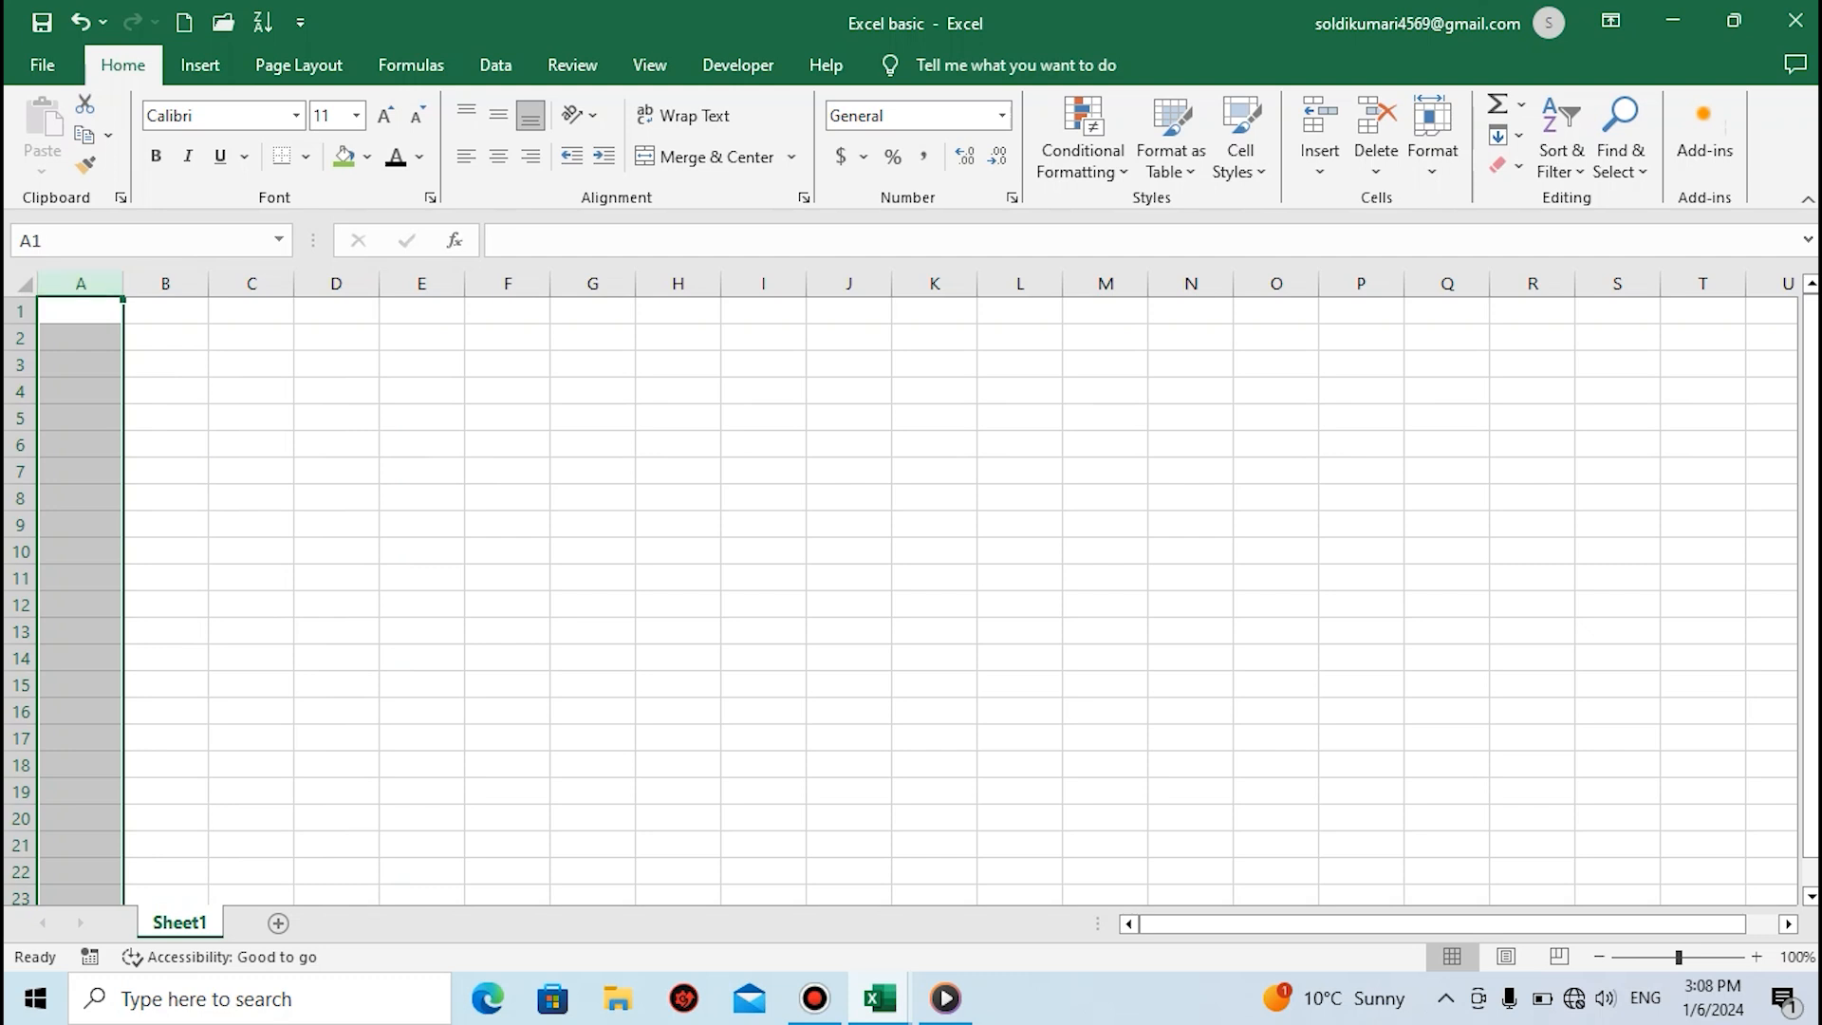
left_click(81, 338)
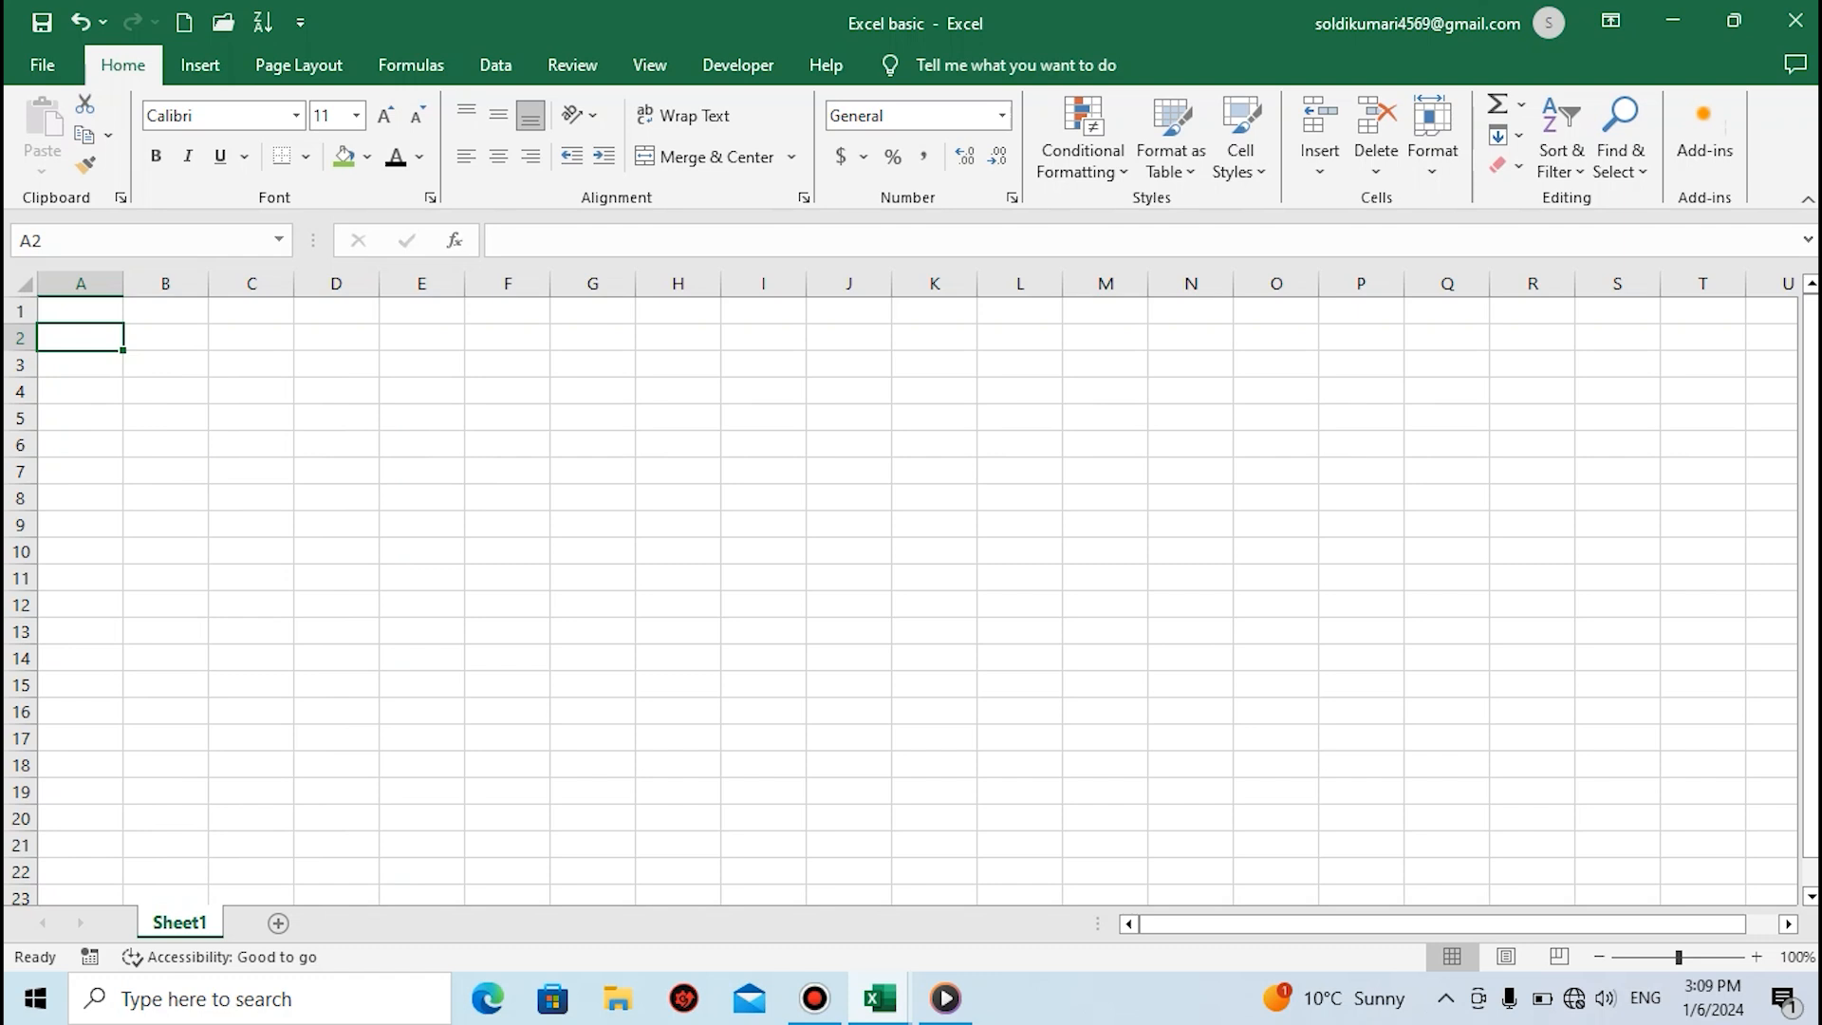
left_click(166, 338)
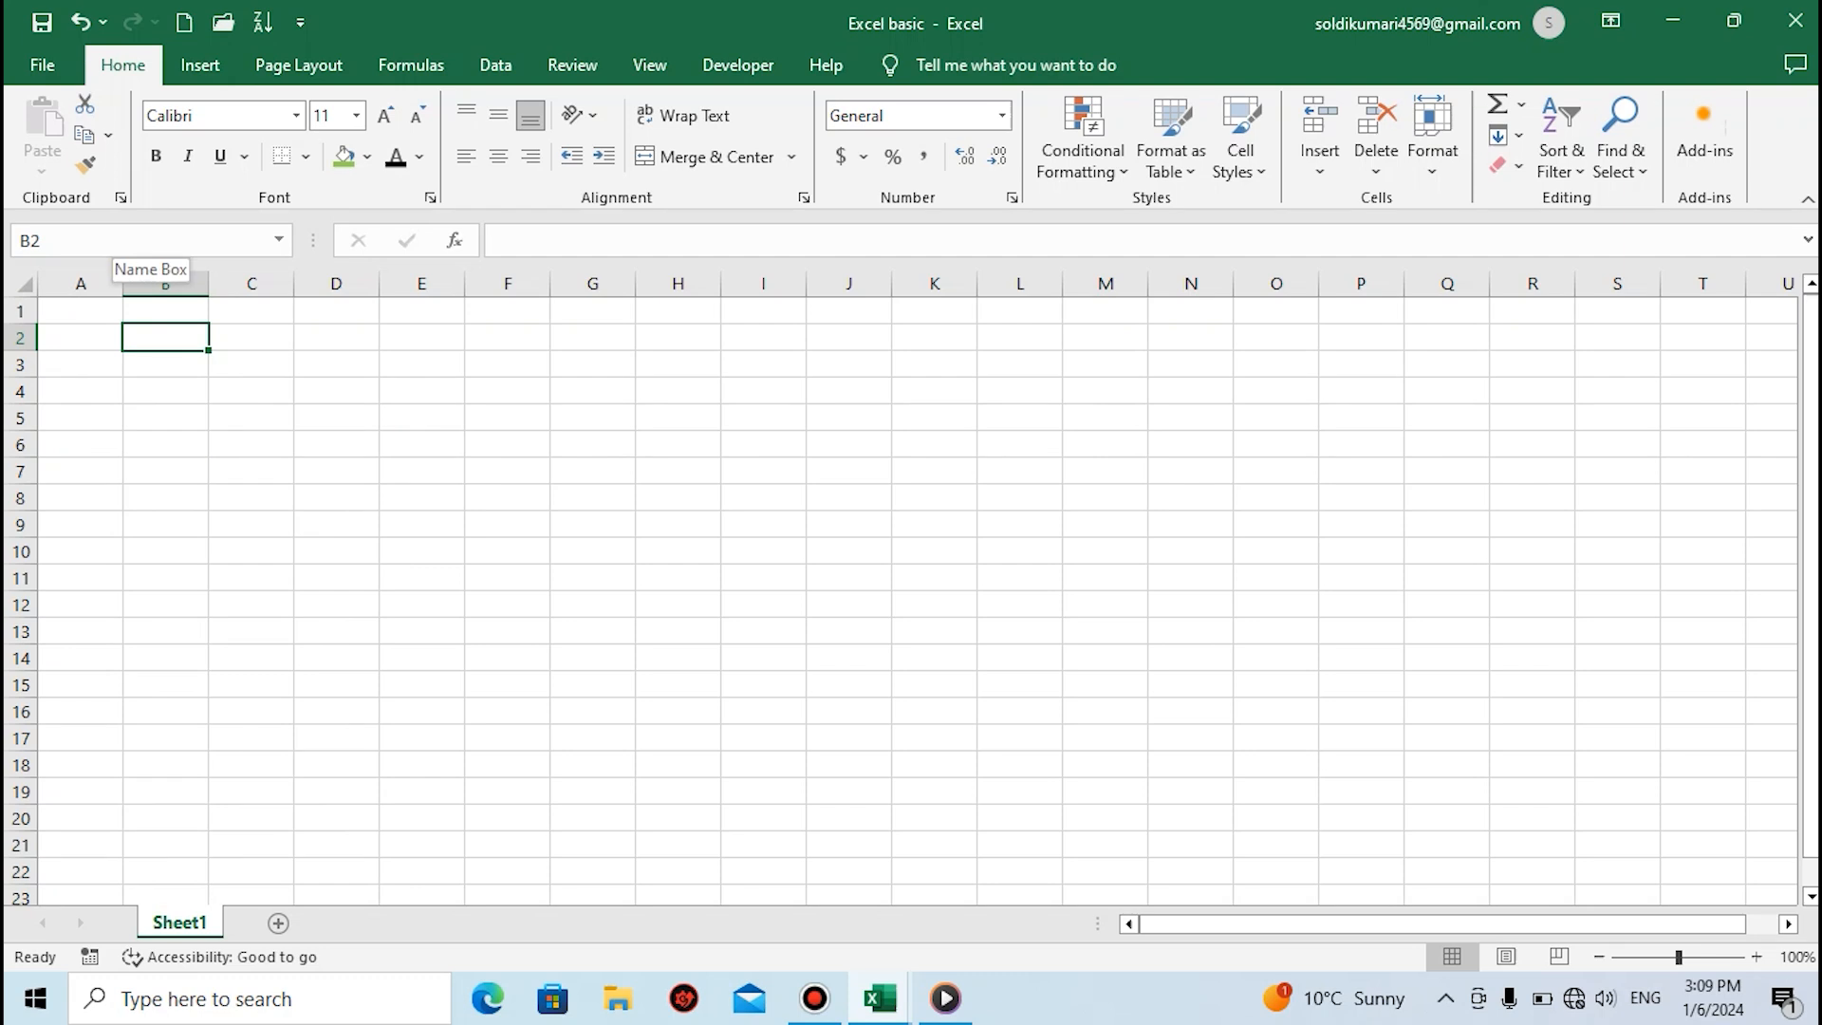
Go to cell B4 by entering its reference in the Name Box, and select cell D12
left_click(113, 240)
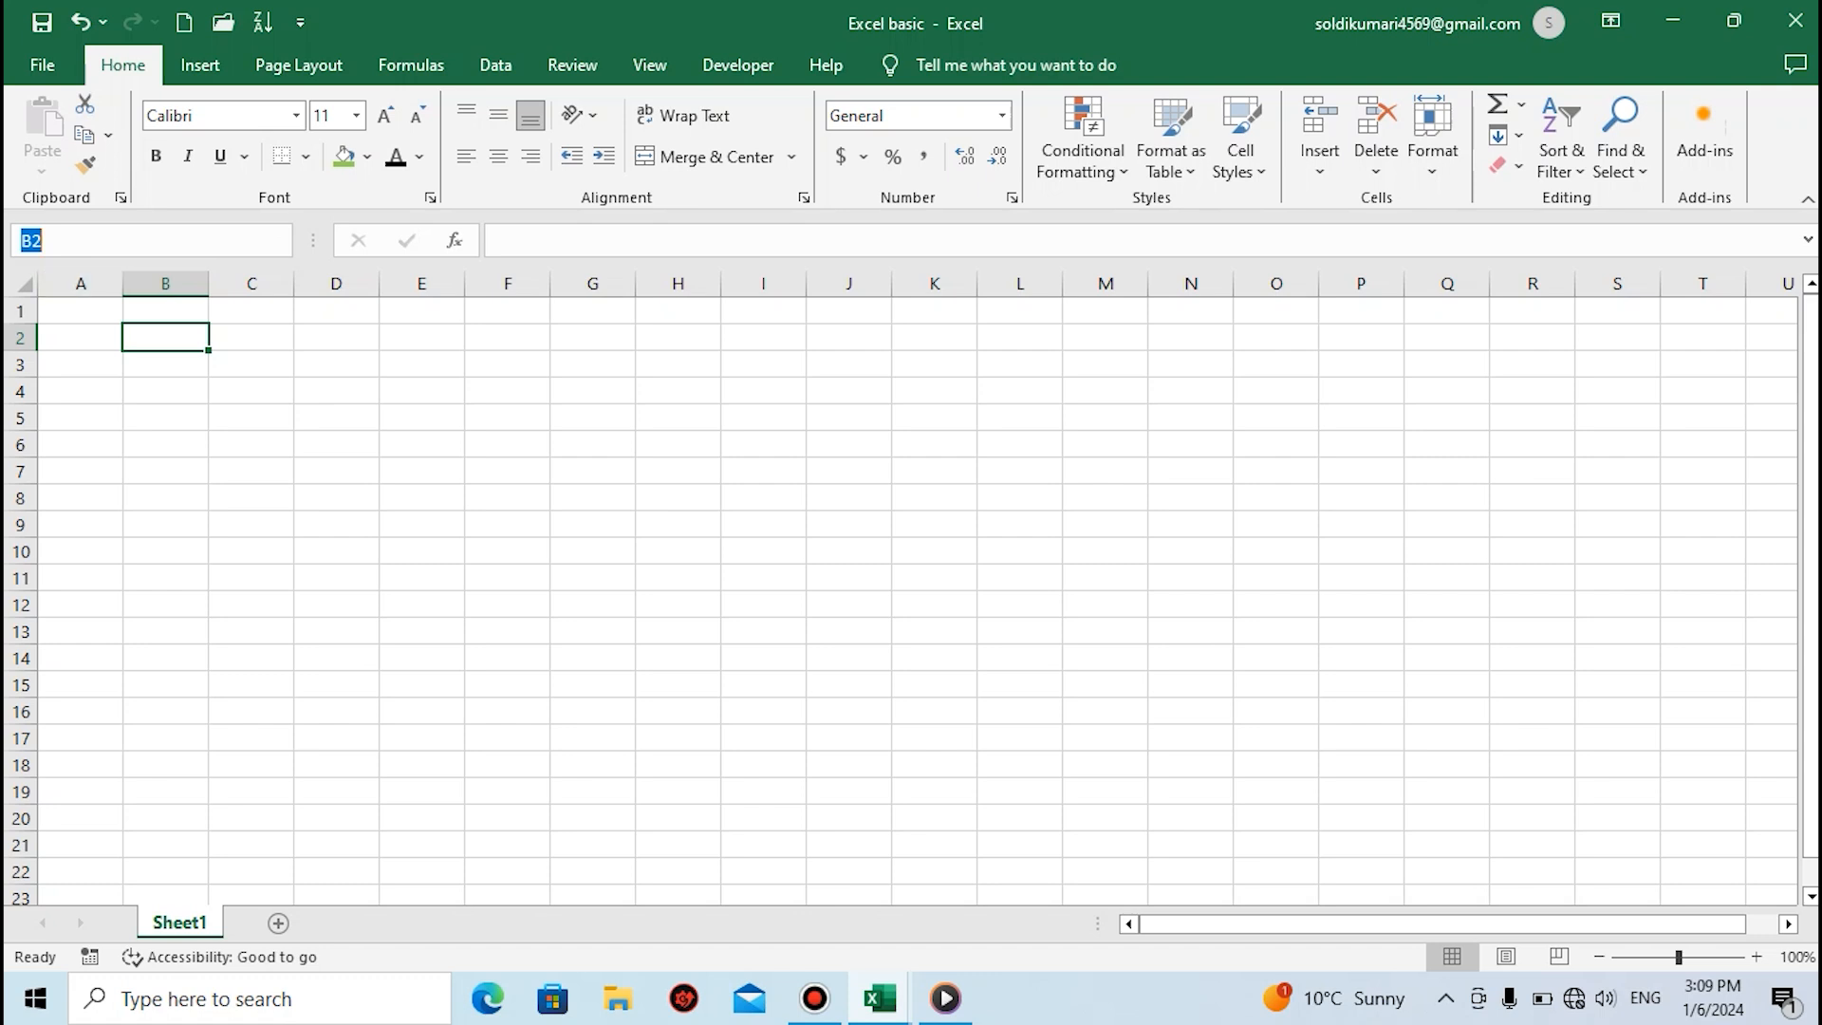
type("B4")
key("Return")
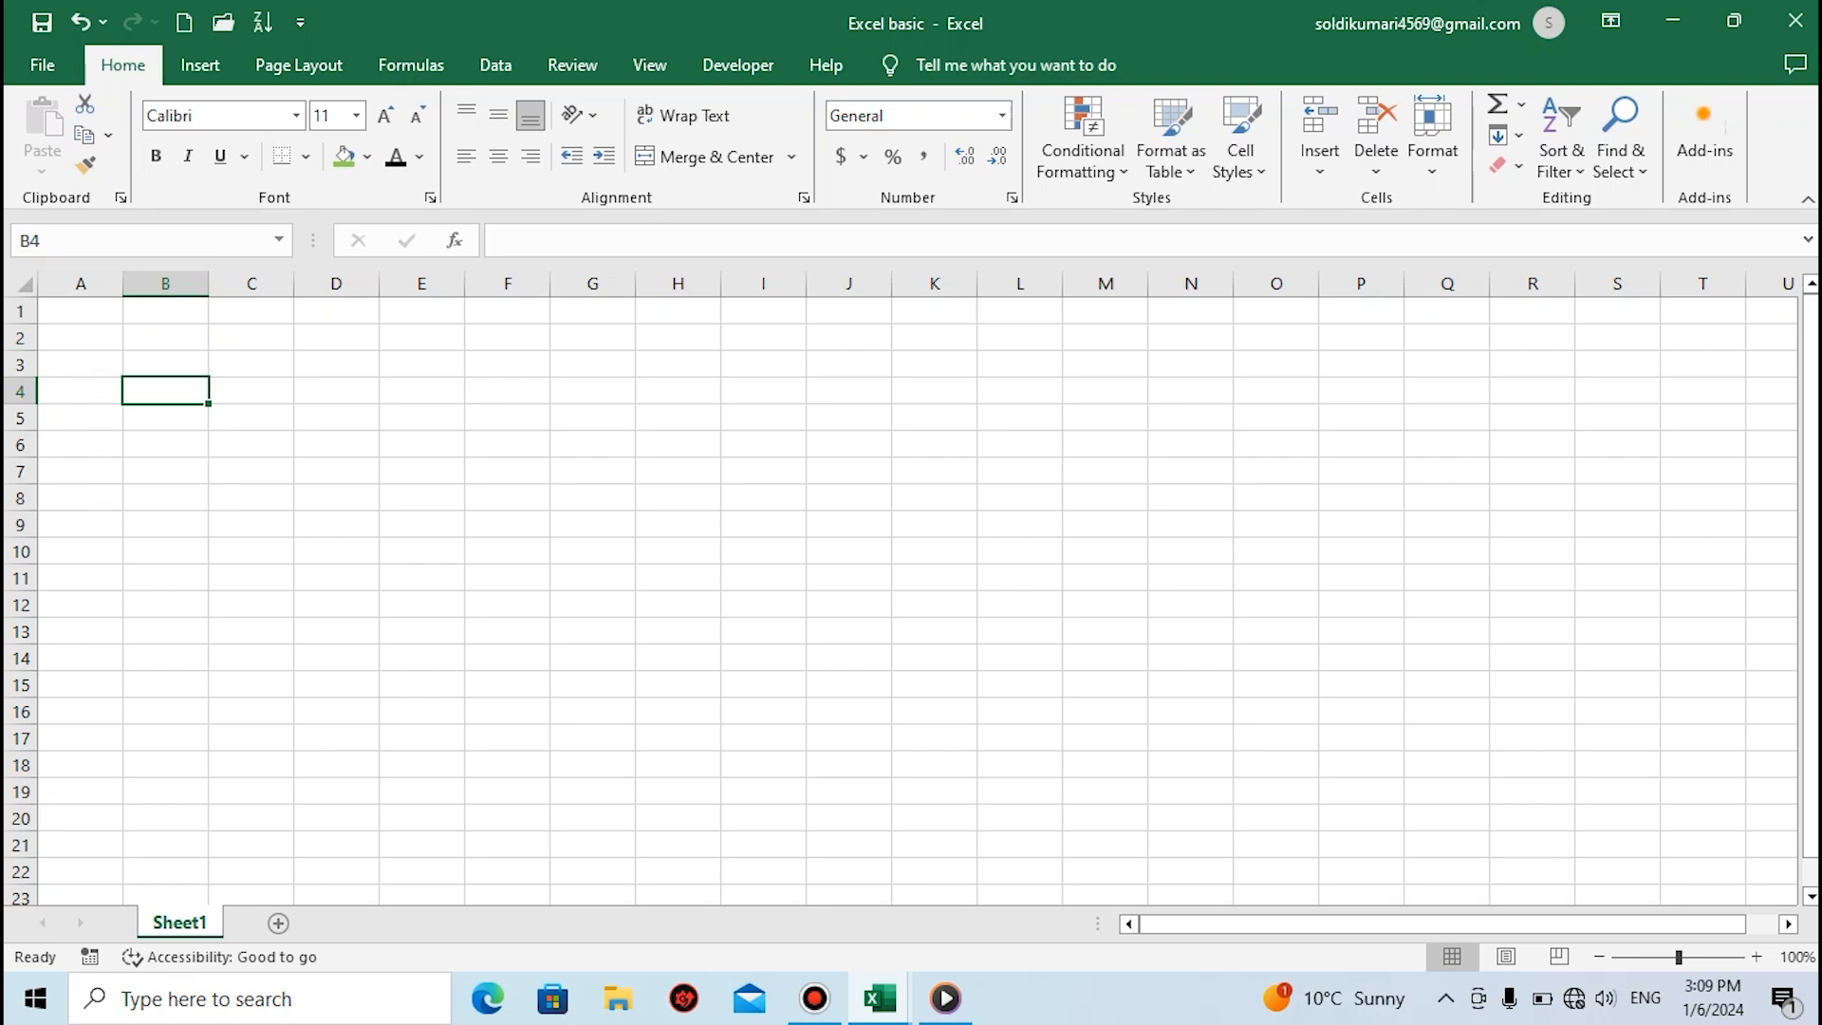
left_click(335, 605)
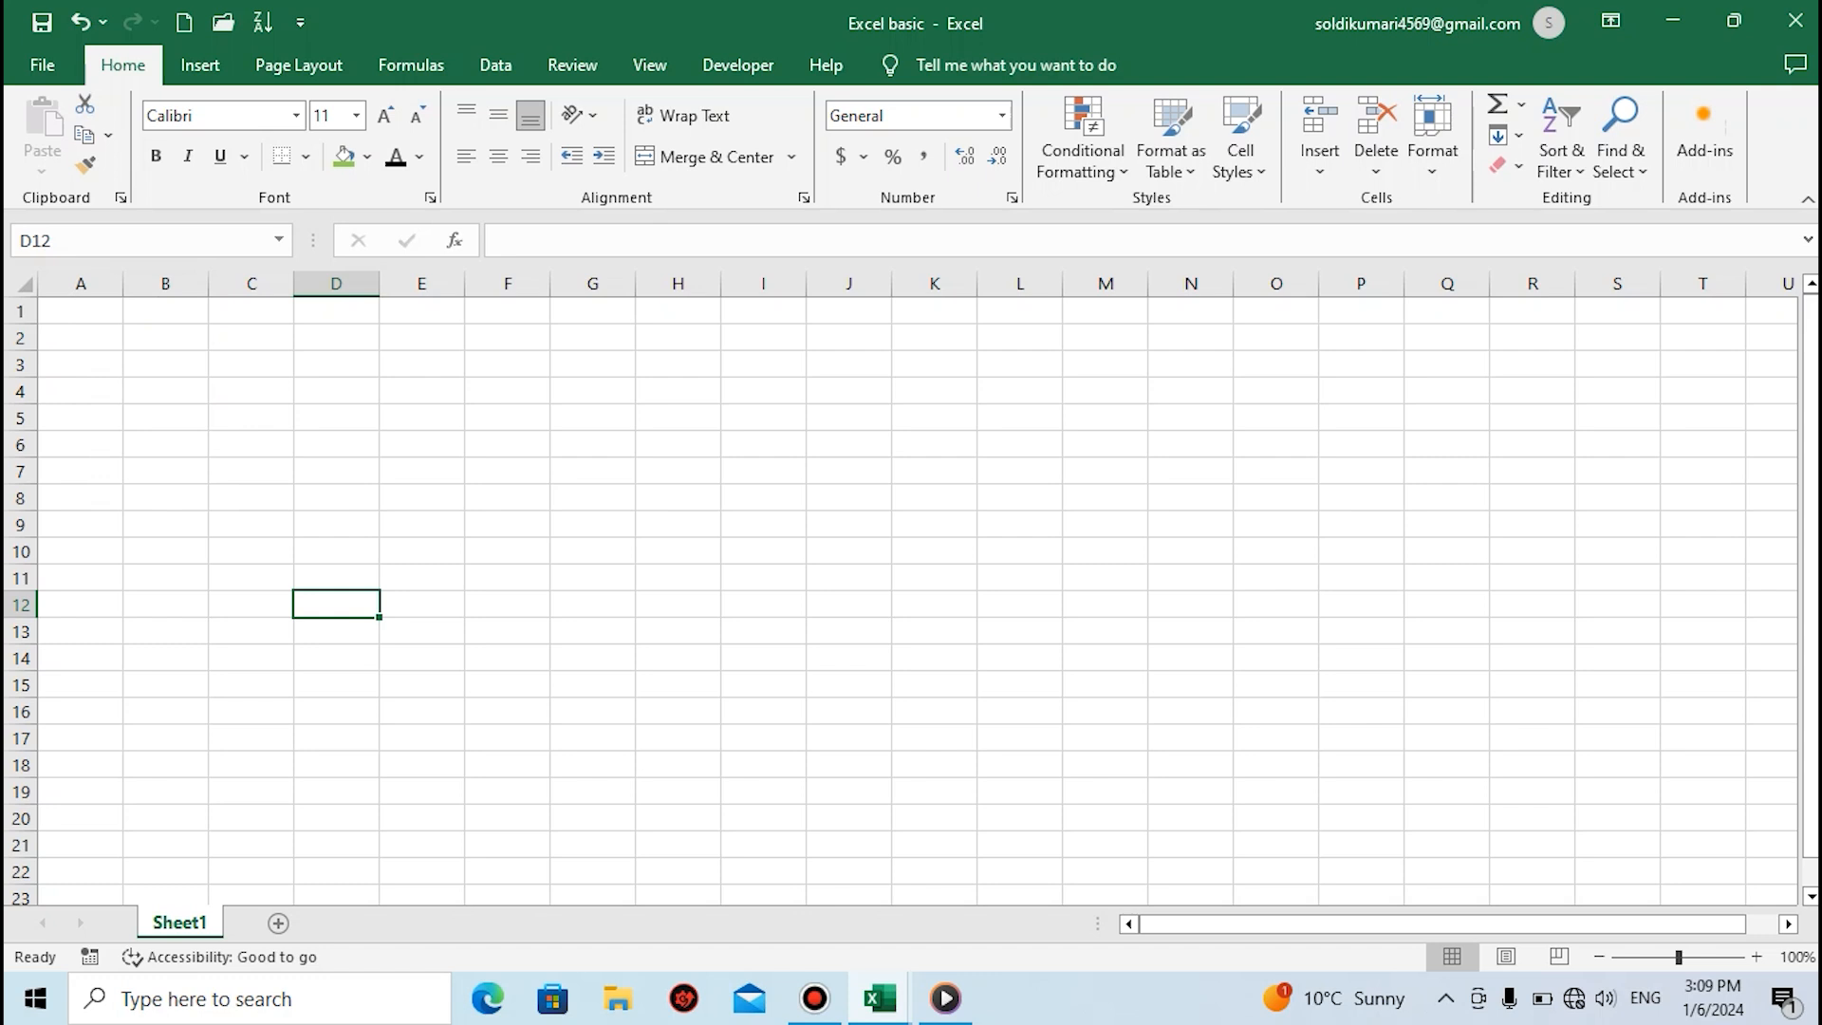
Add five new blank worksheets after the first sheet of the workbook
left_click(278, 922)
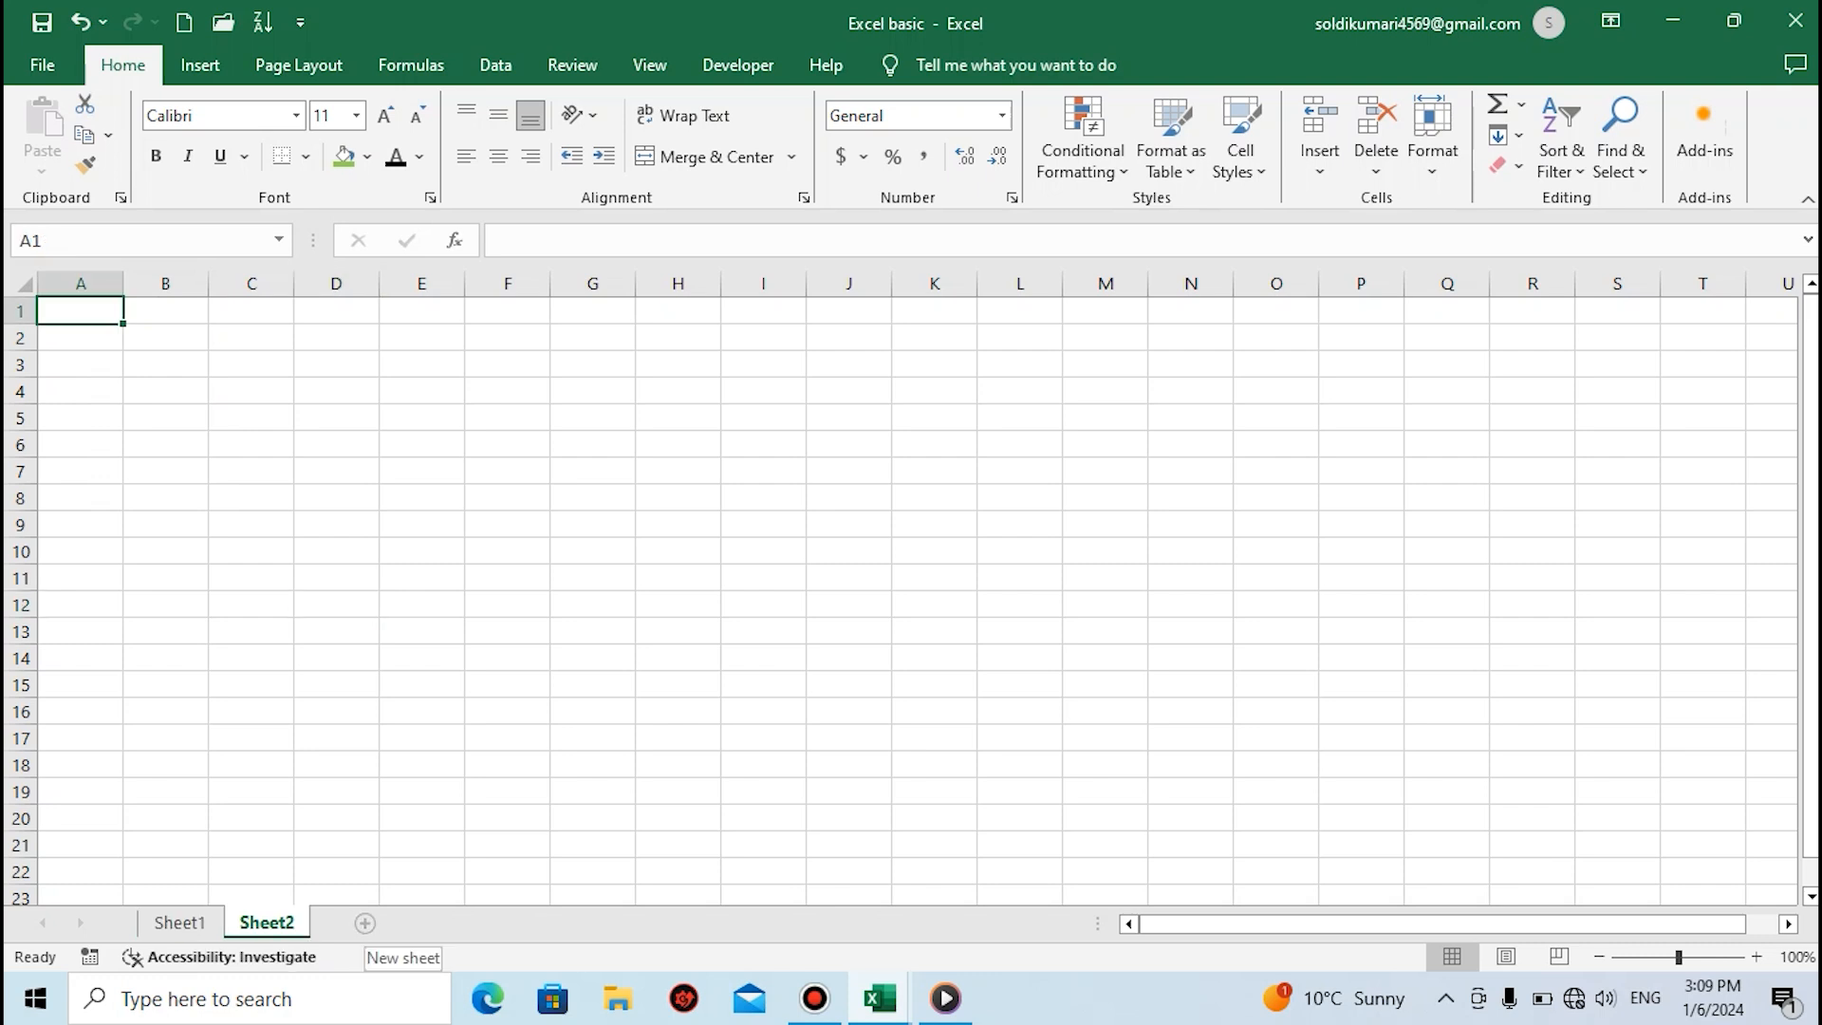
left_click(364, 922)
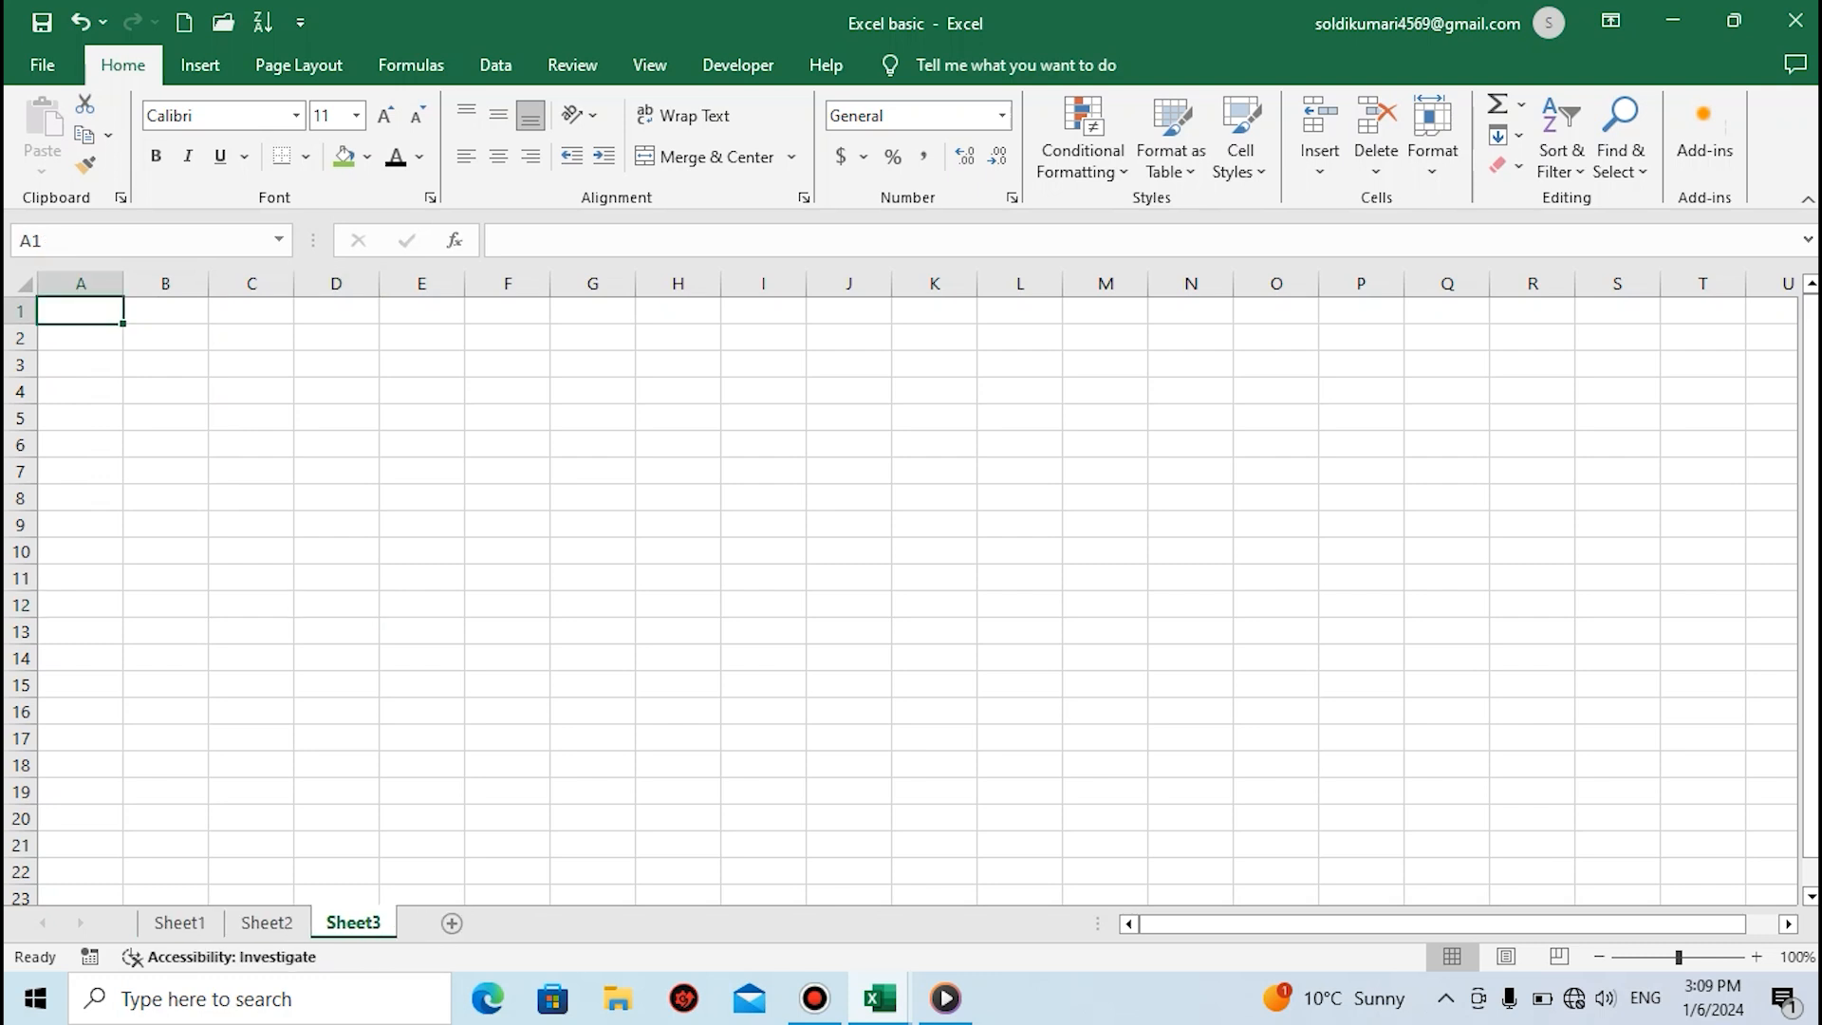
left_click(452, 922)
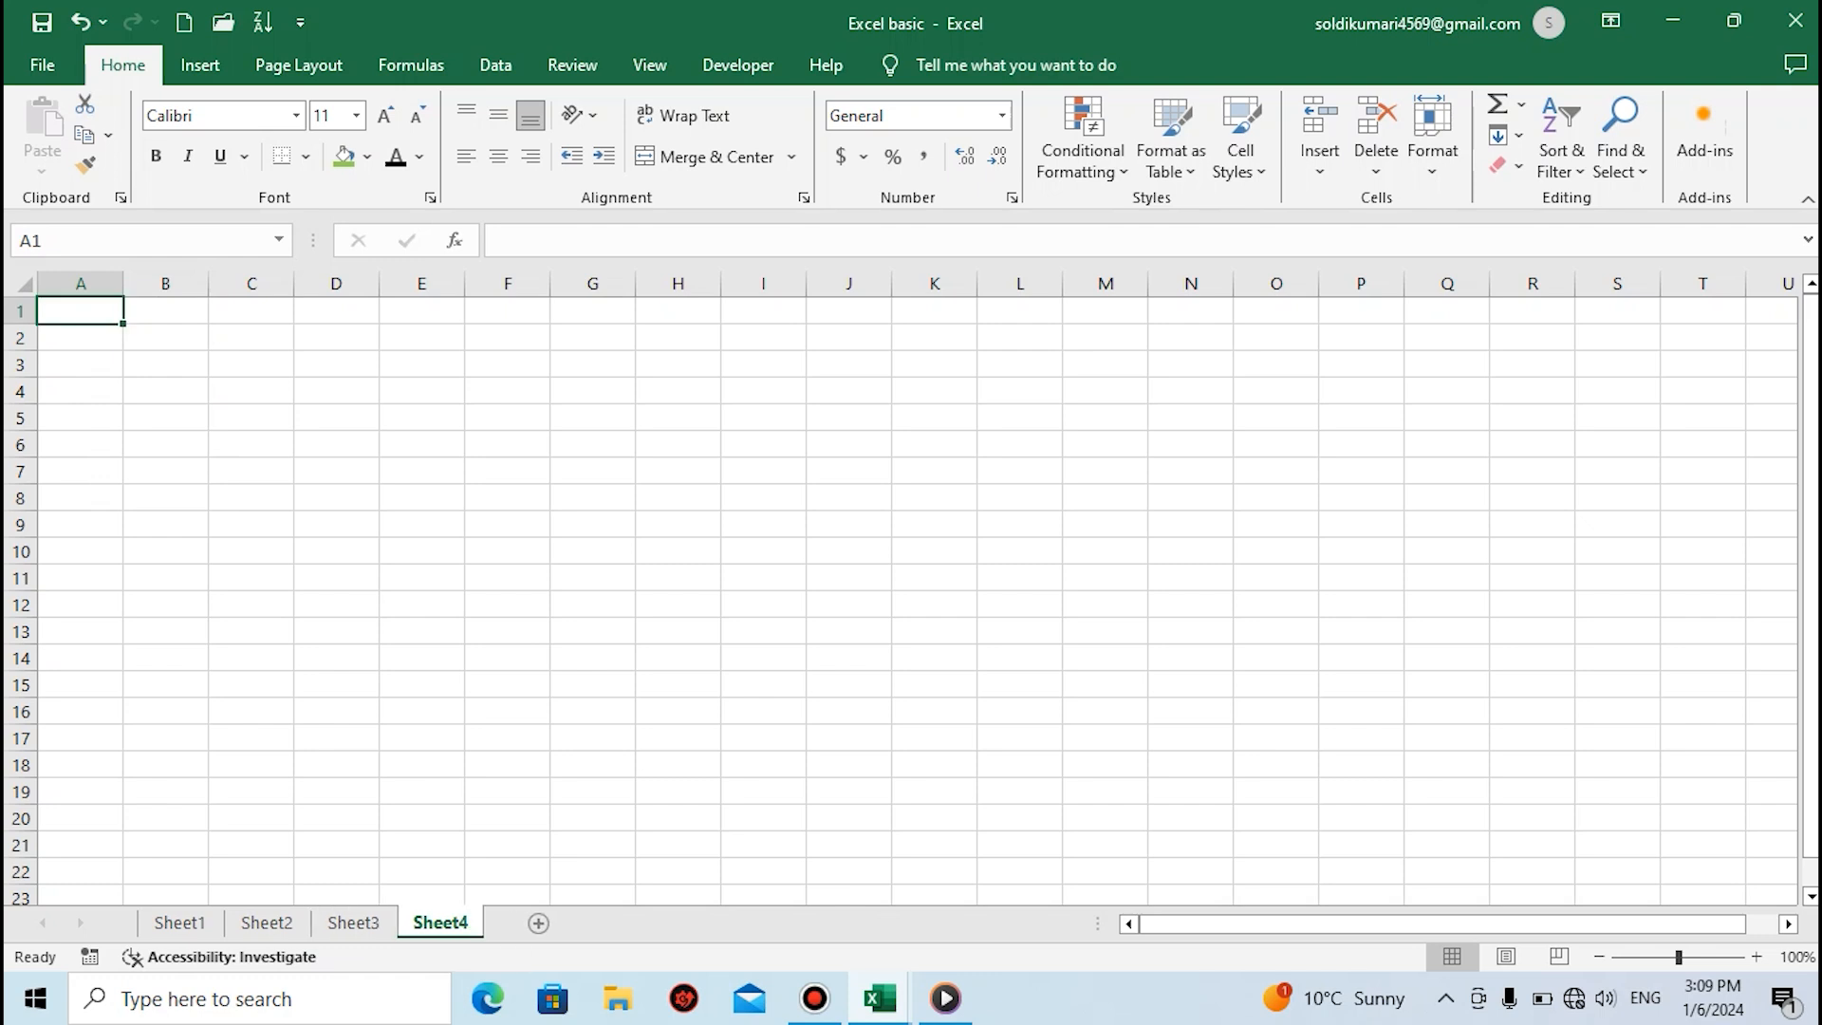
left_click(538, 923)
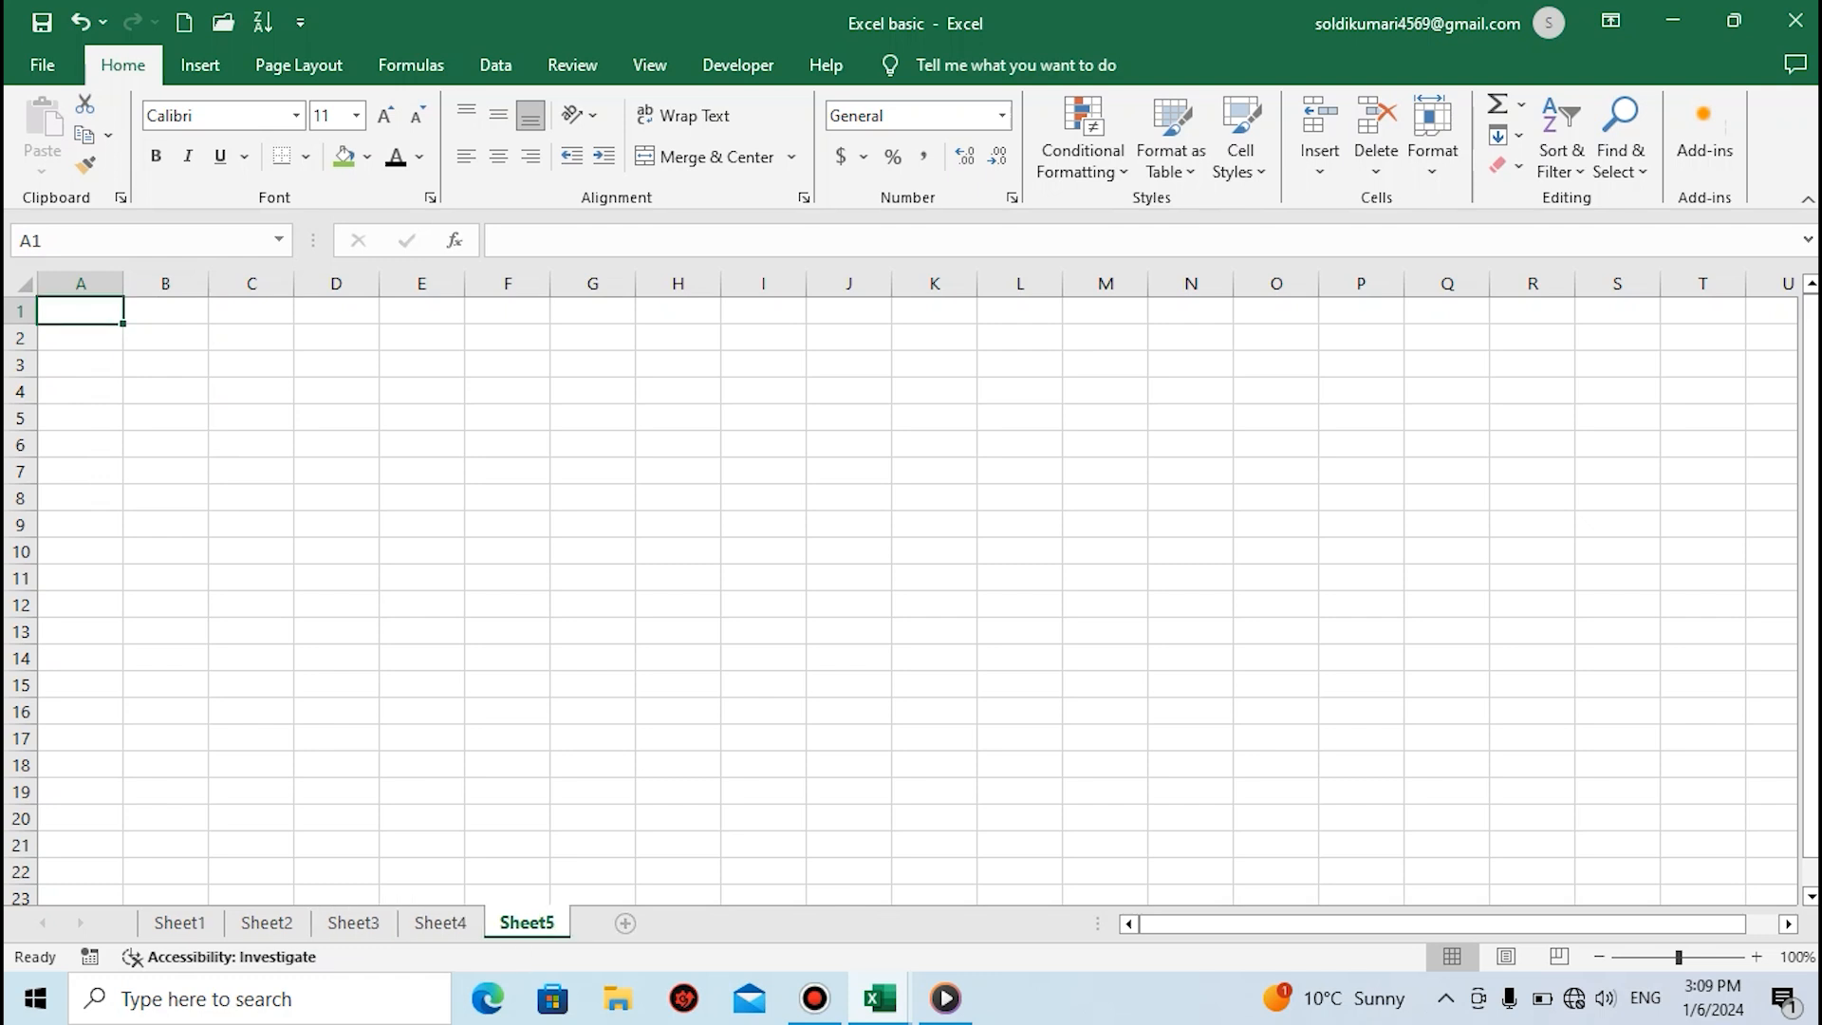
left_click(624, 923)
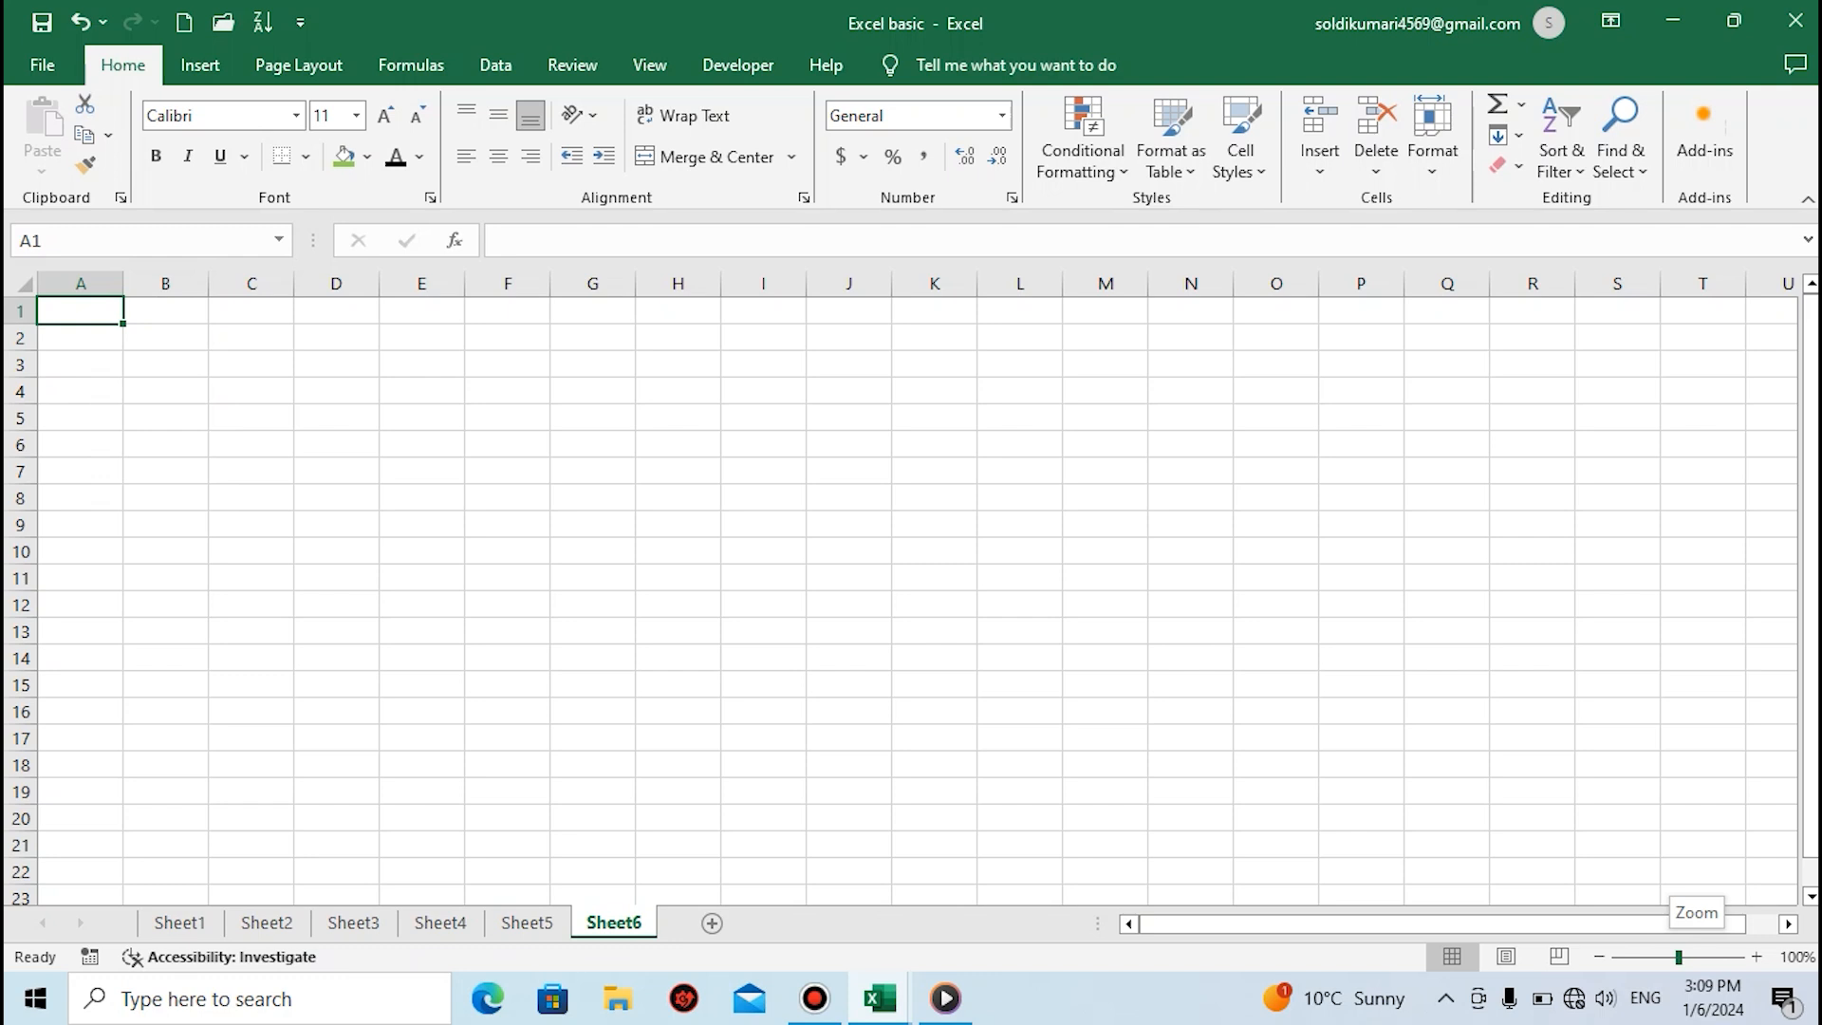
Zoom the last worksheet in to 322% and select cells B2 and A3 in turn
left_click_drag(1678, 957, 1726, 957)
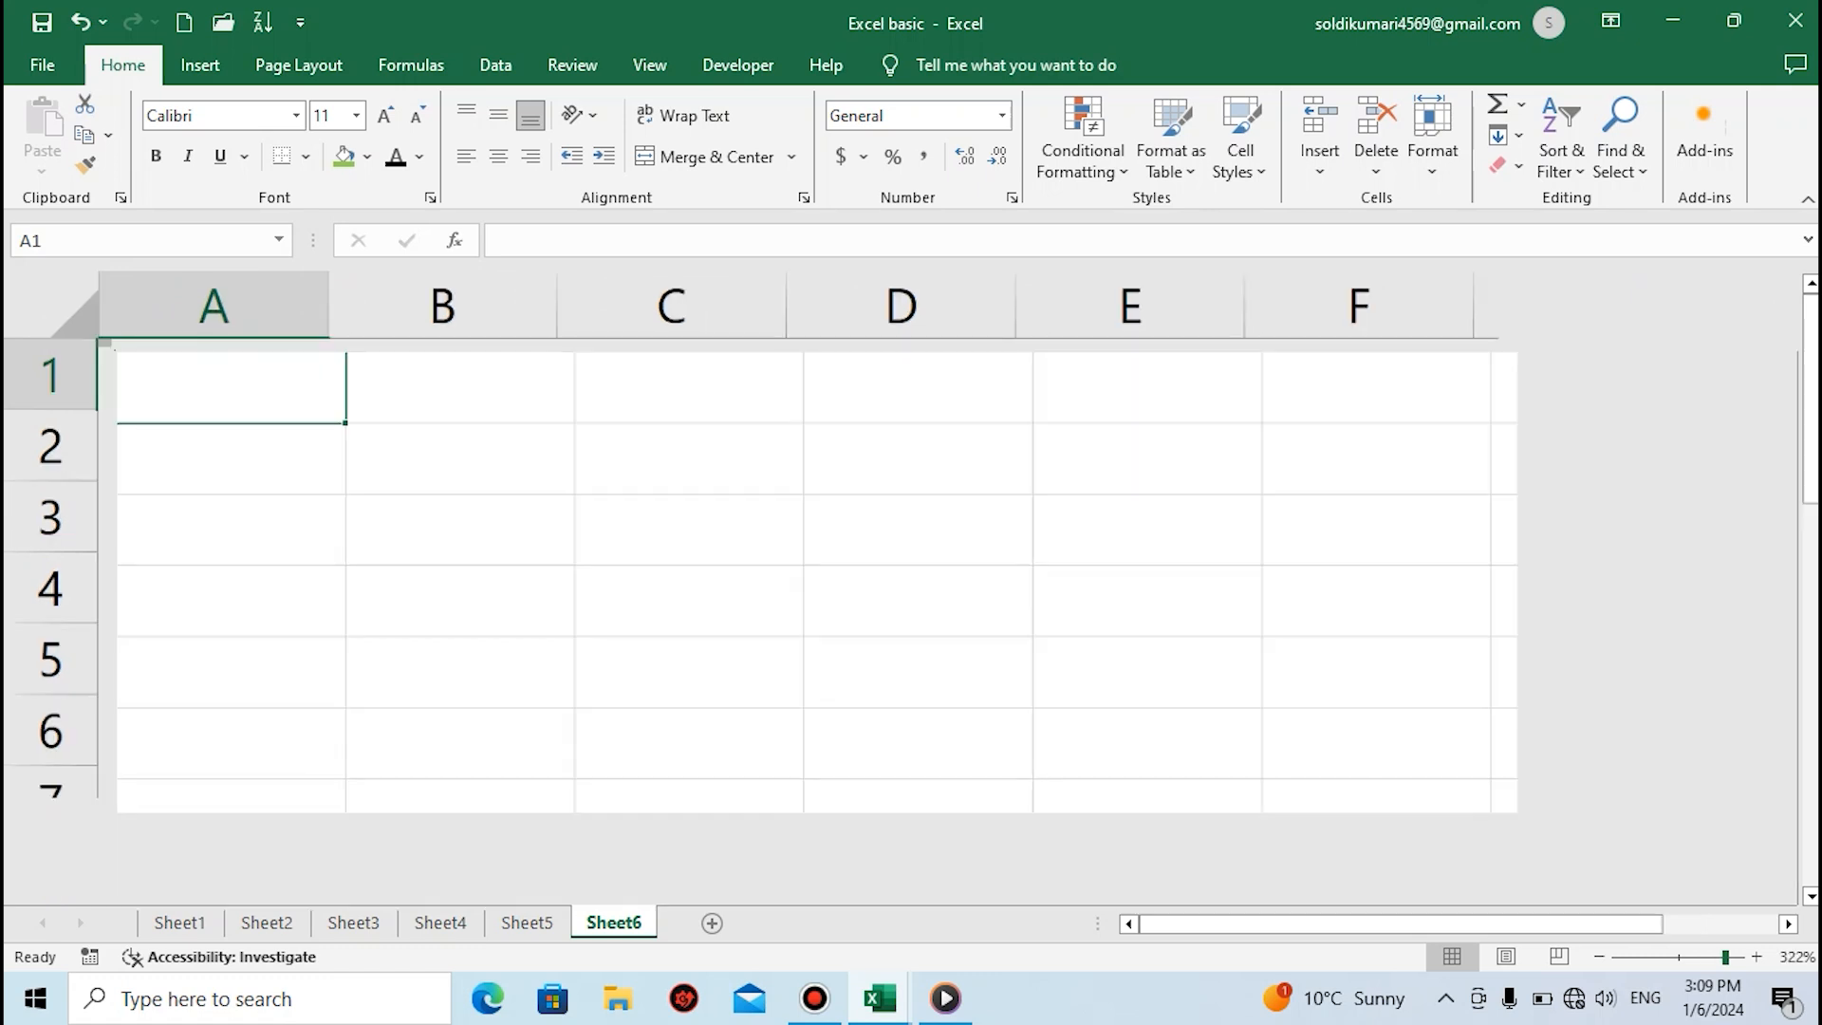
left_click(528, 481)
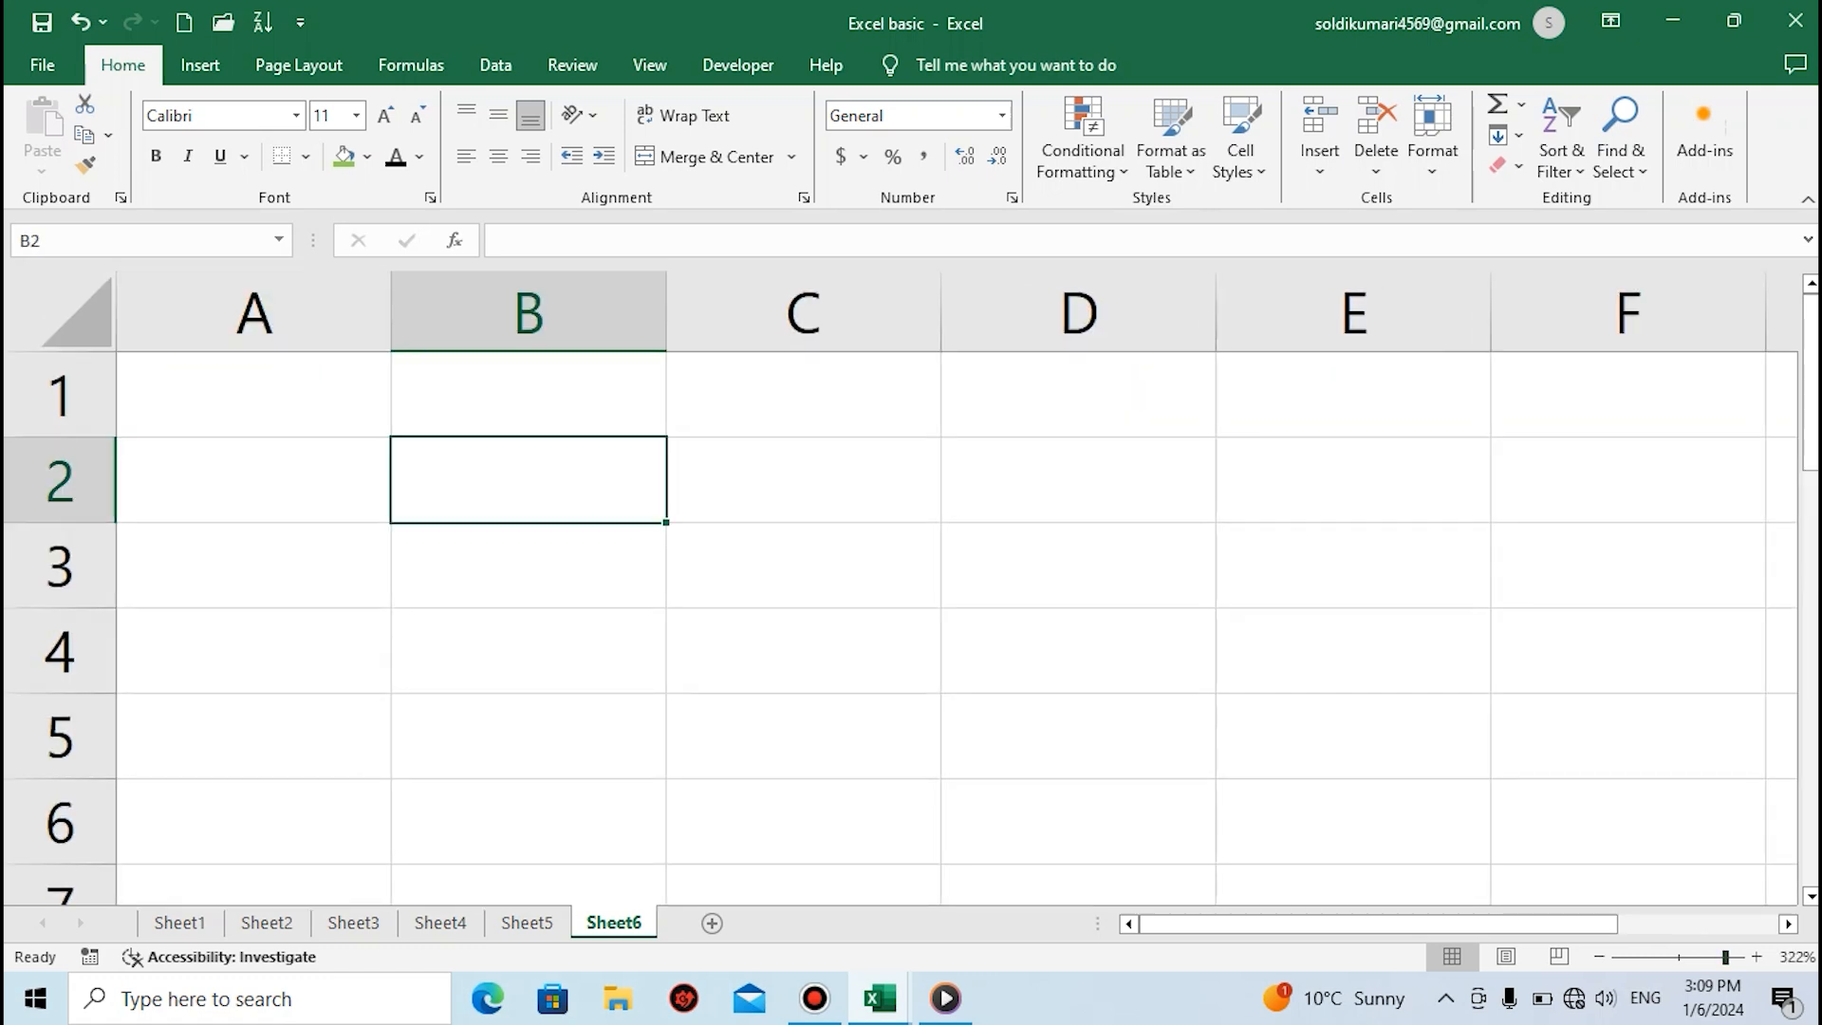
left_click(254, 566)
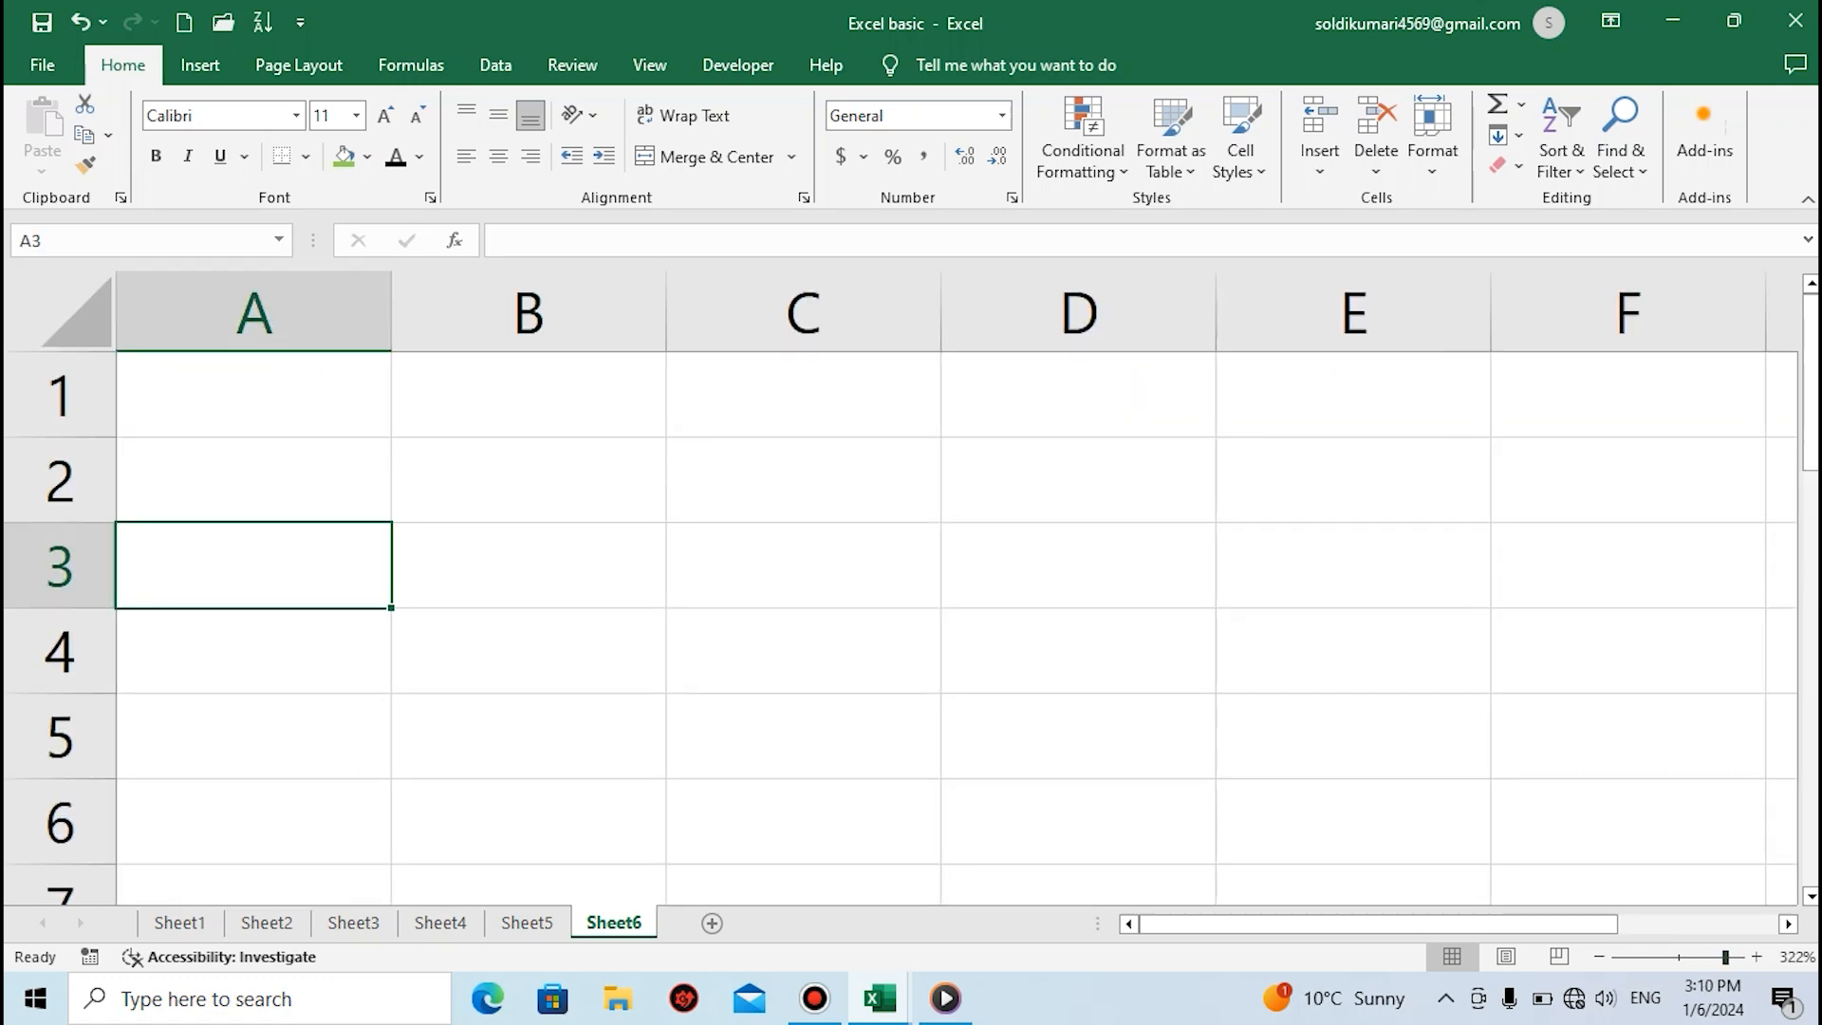
Enter the column headings Name, Product's Name and Qty in cells A1 to C1
left_click(254, 395)
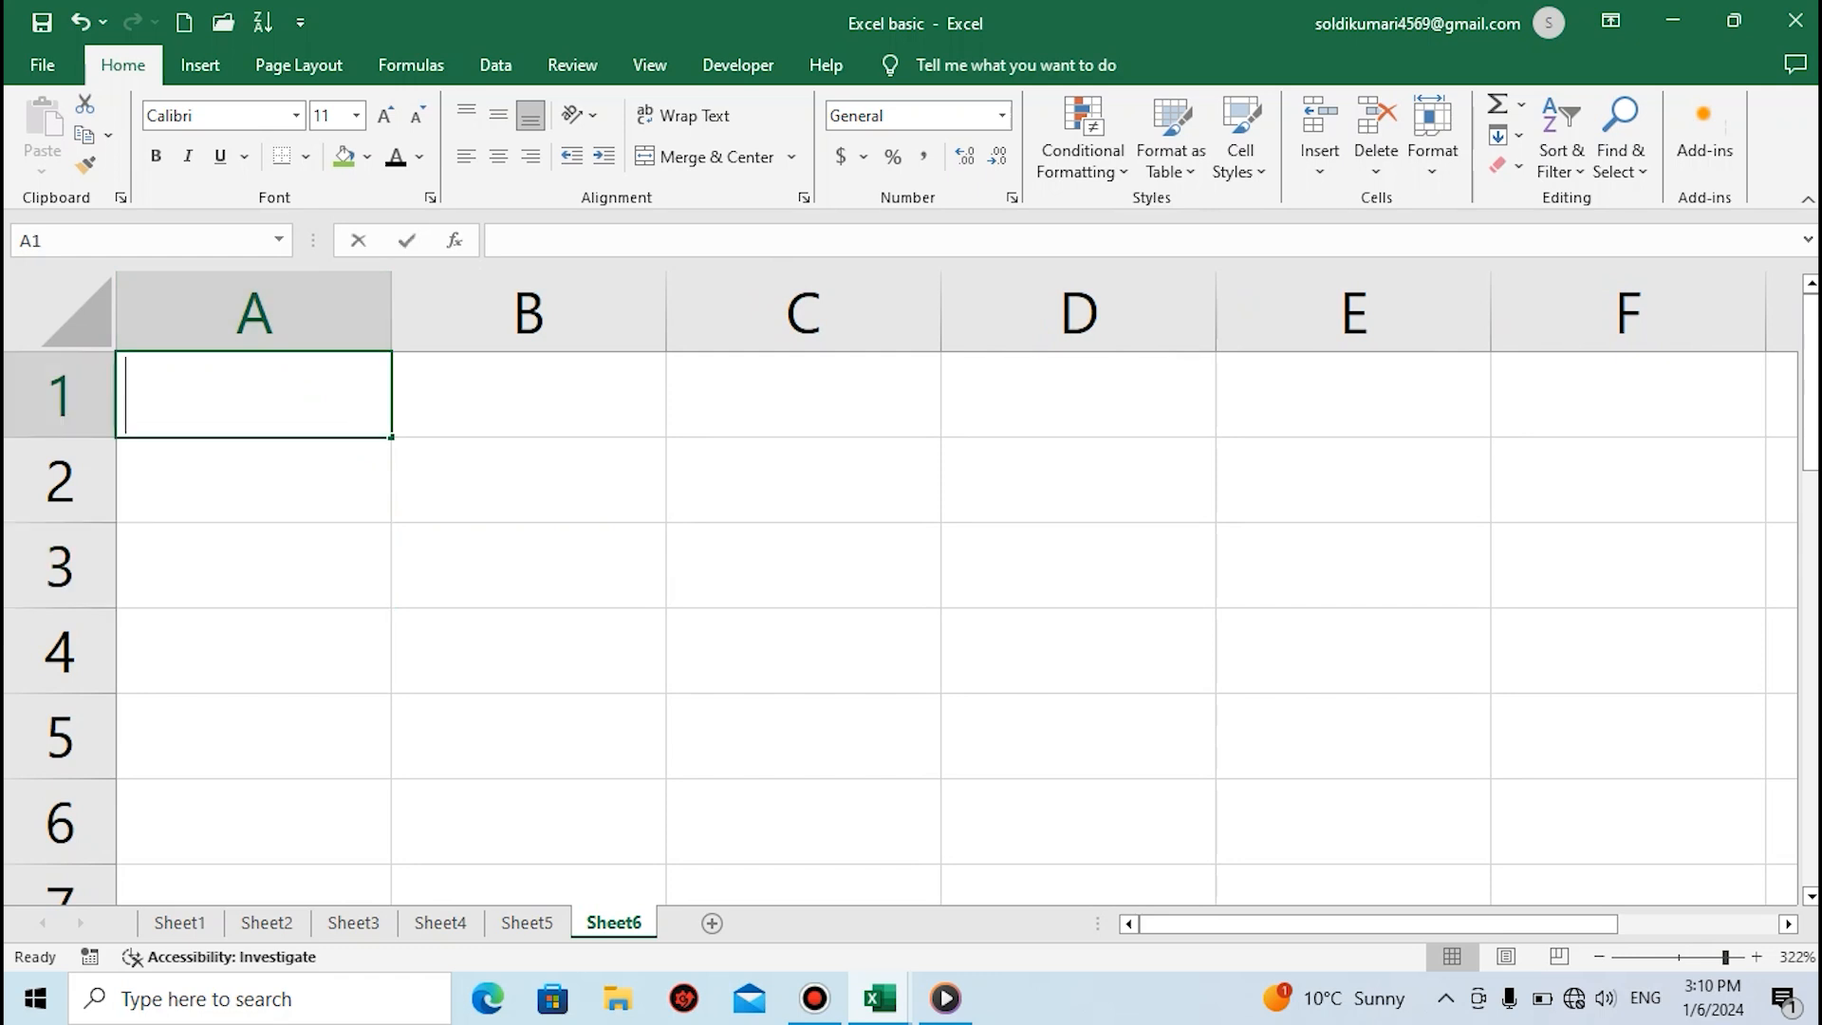
type("Name")
key("Tab")
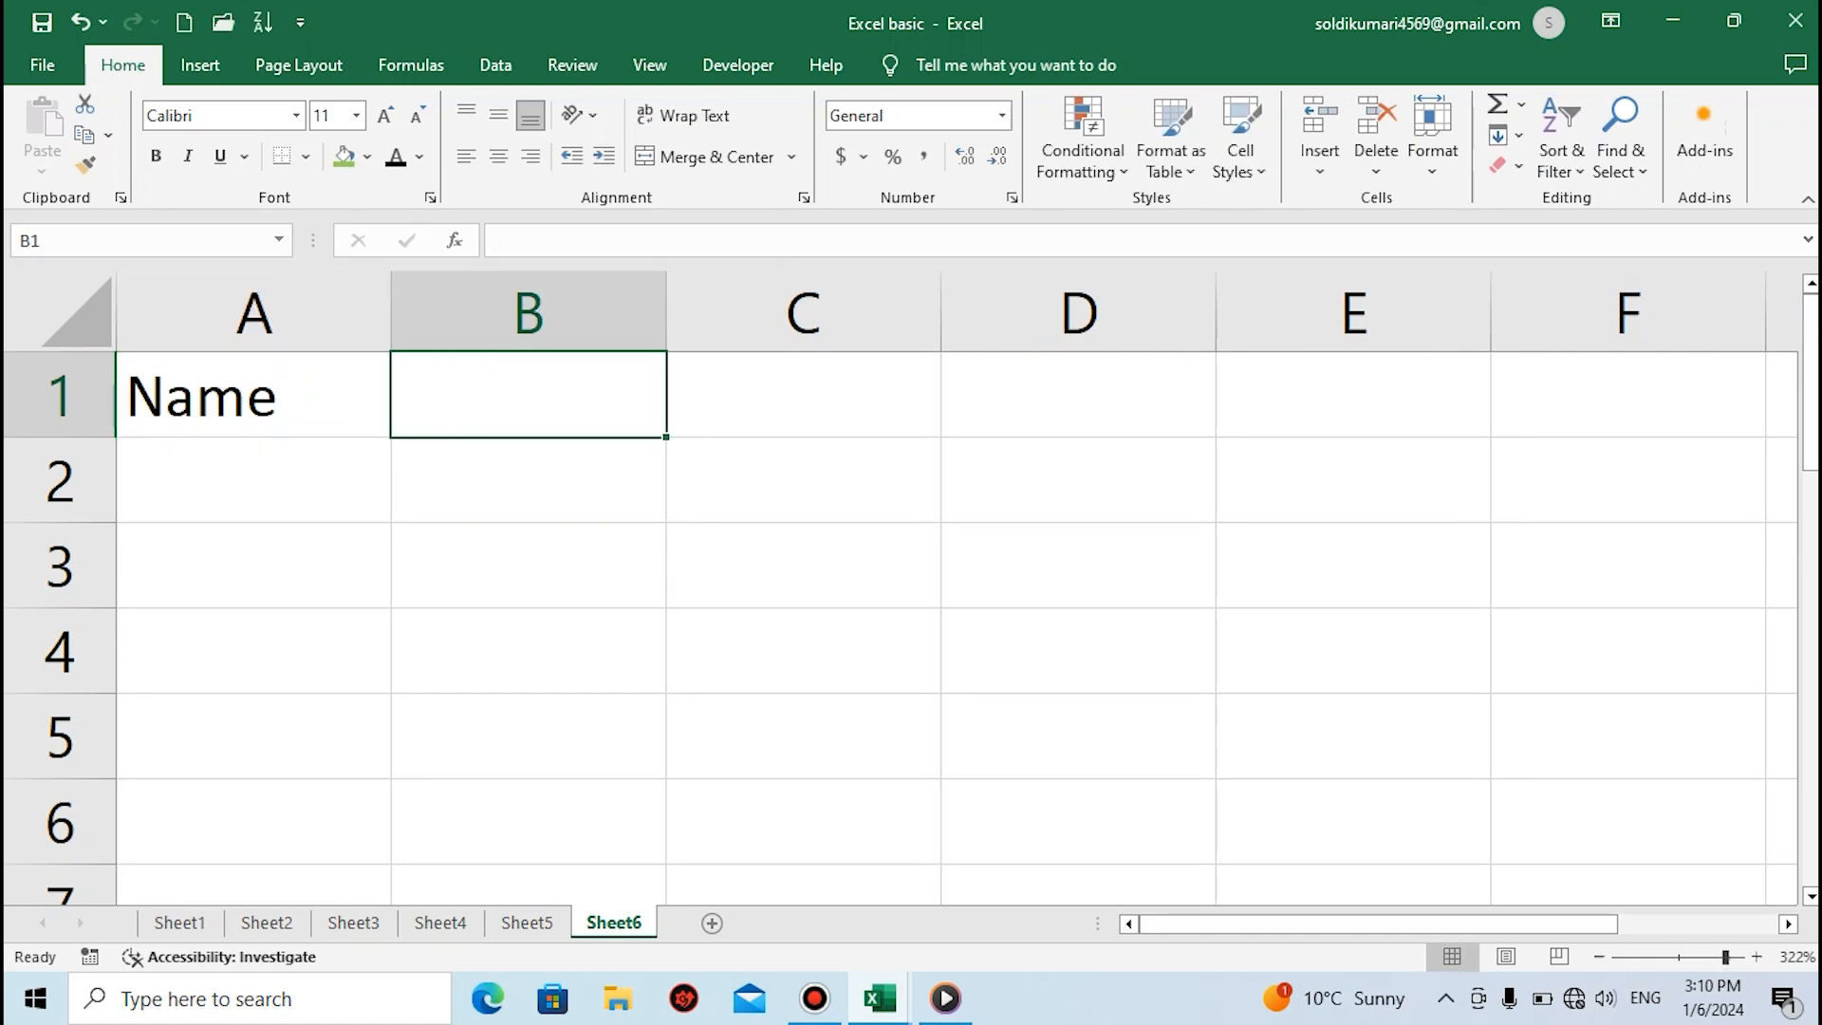
type("Produ")
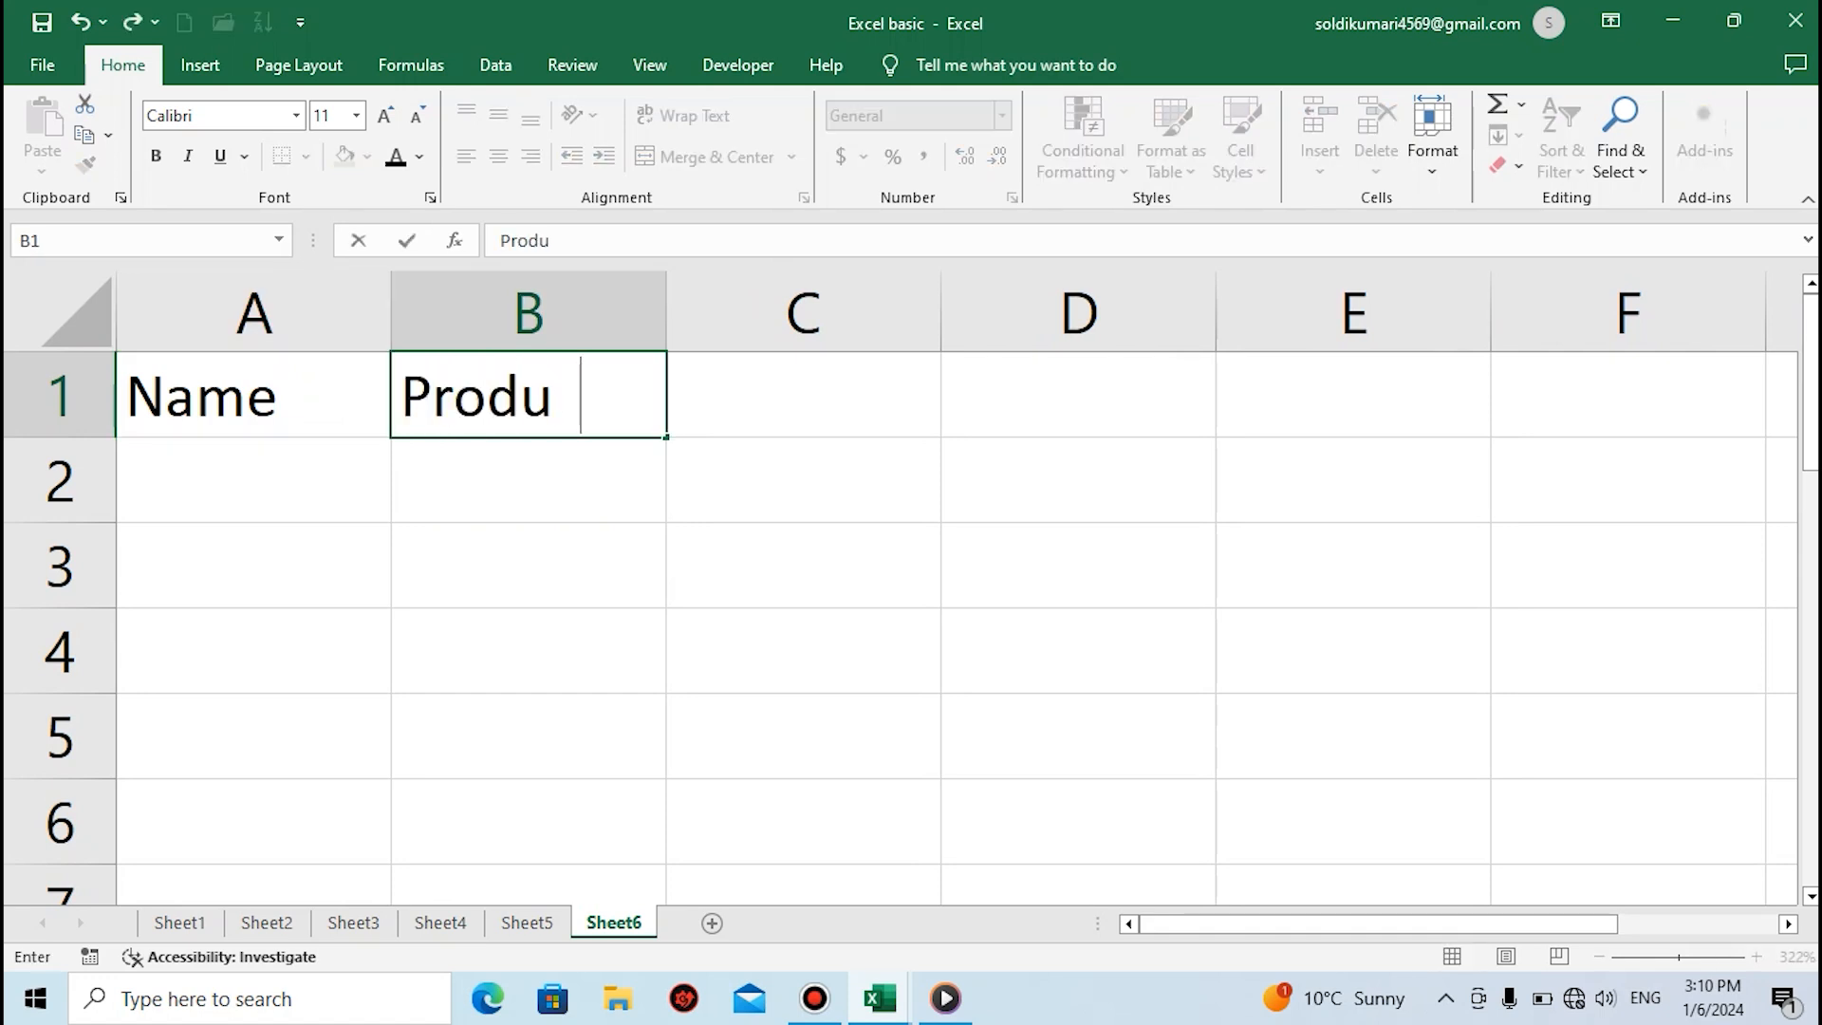
type("ct's Name")
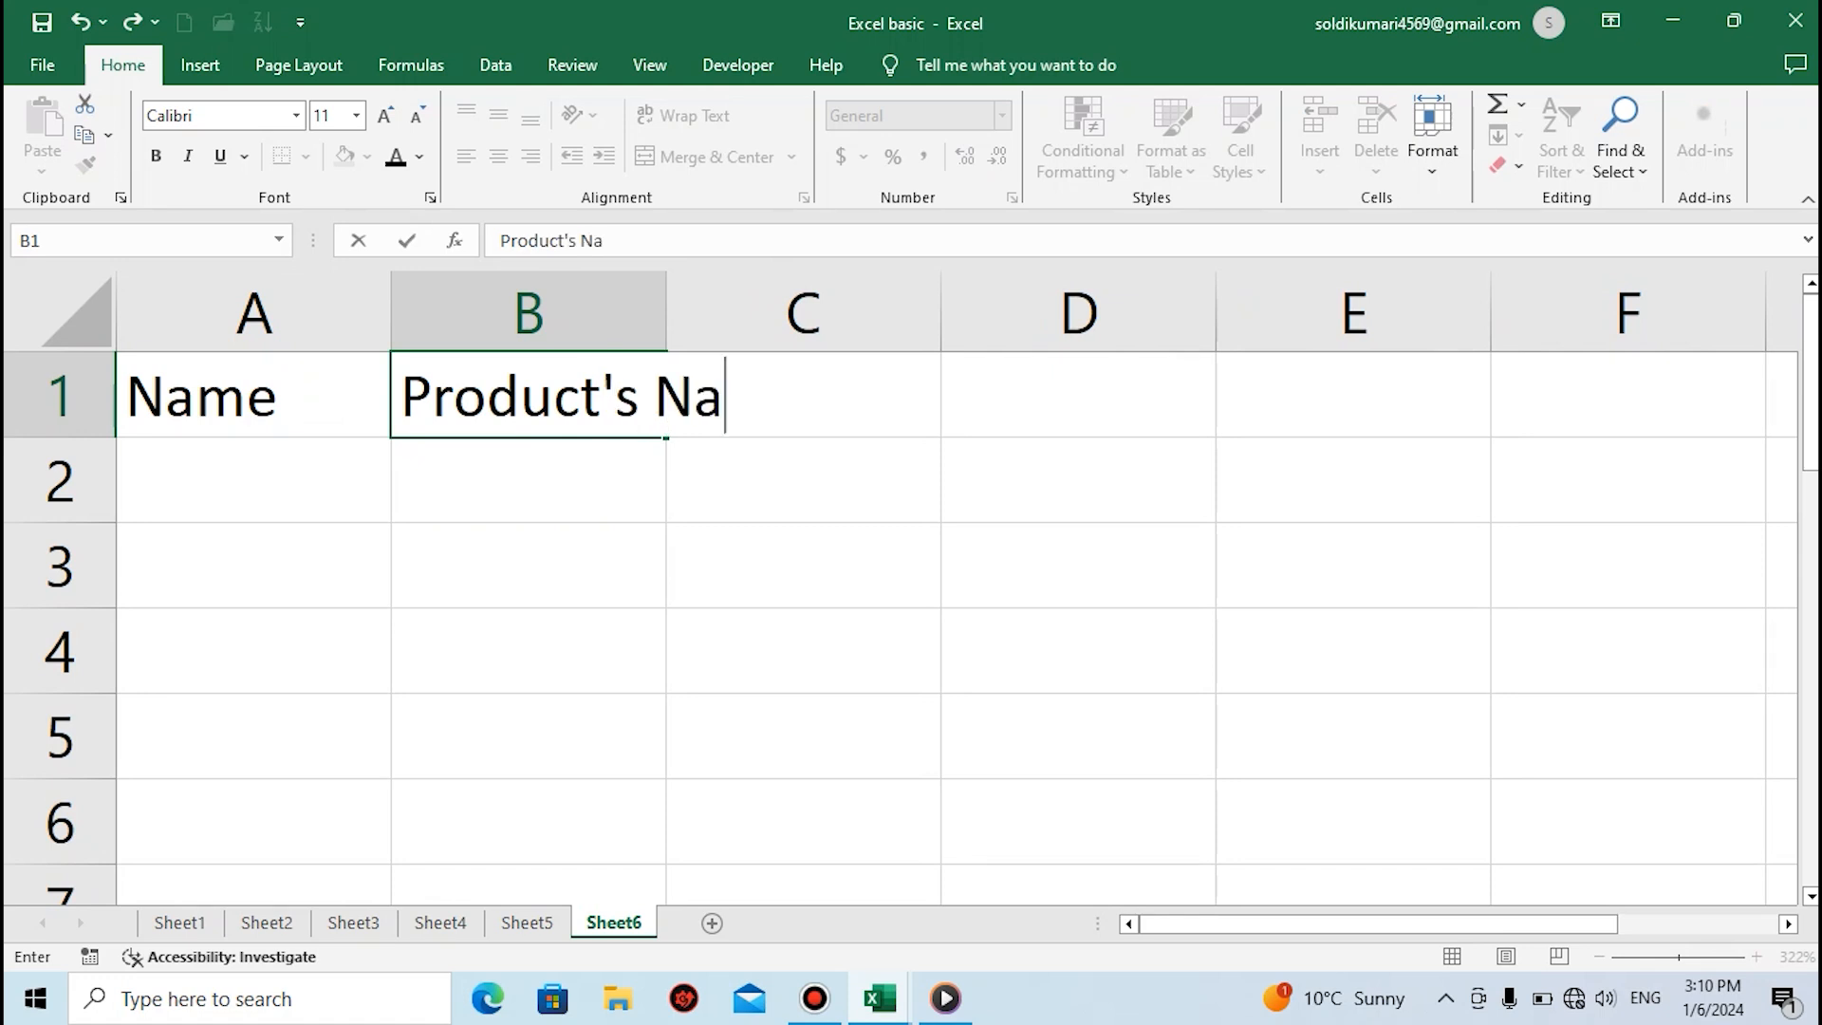
key("Tab")
type("Wt")
key("BackSpace")
key("BackSpace")
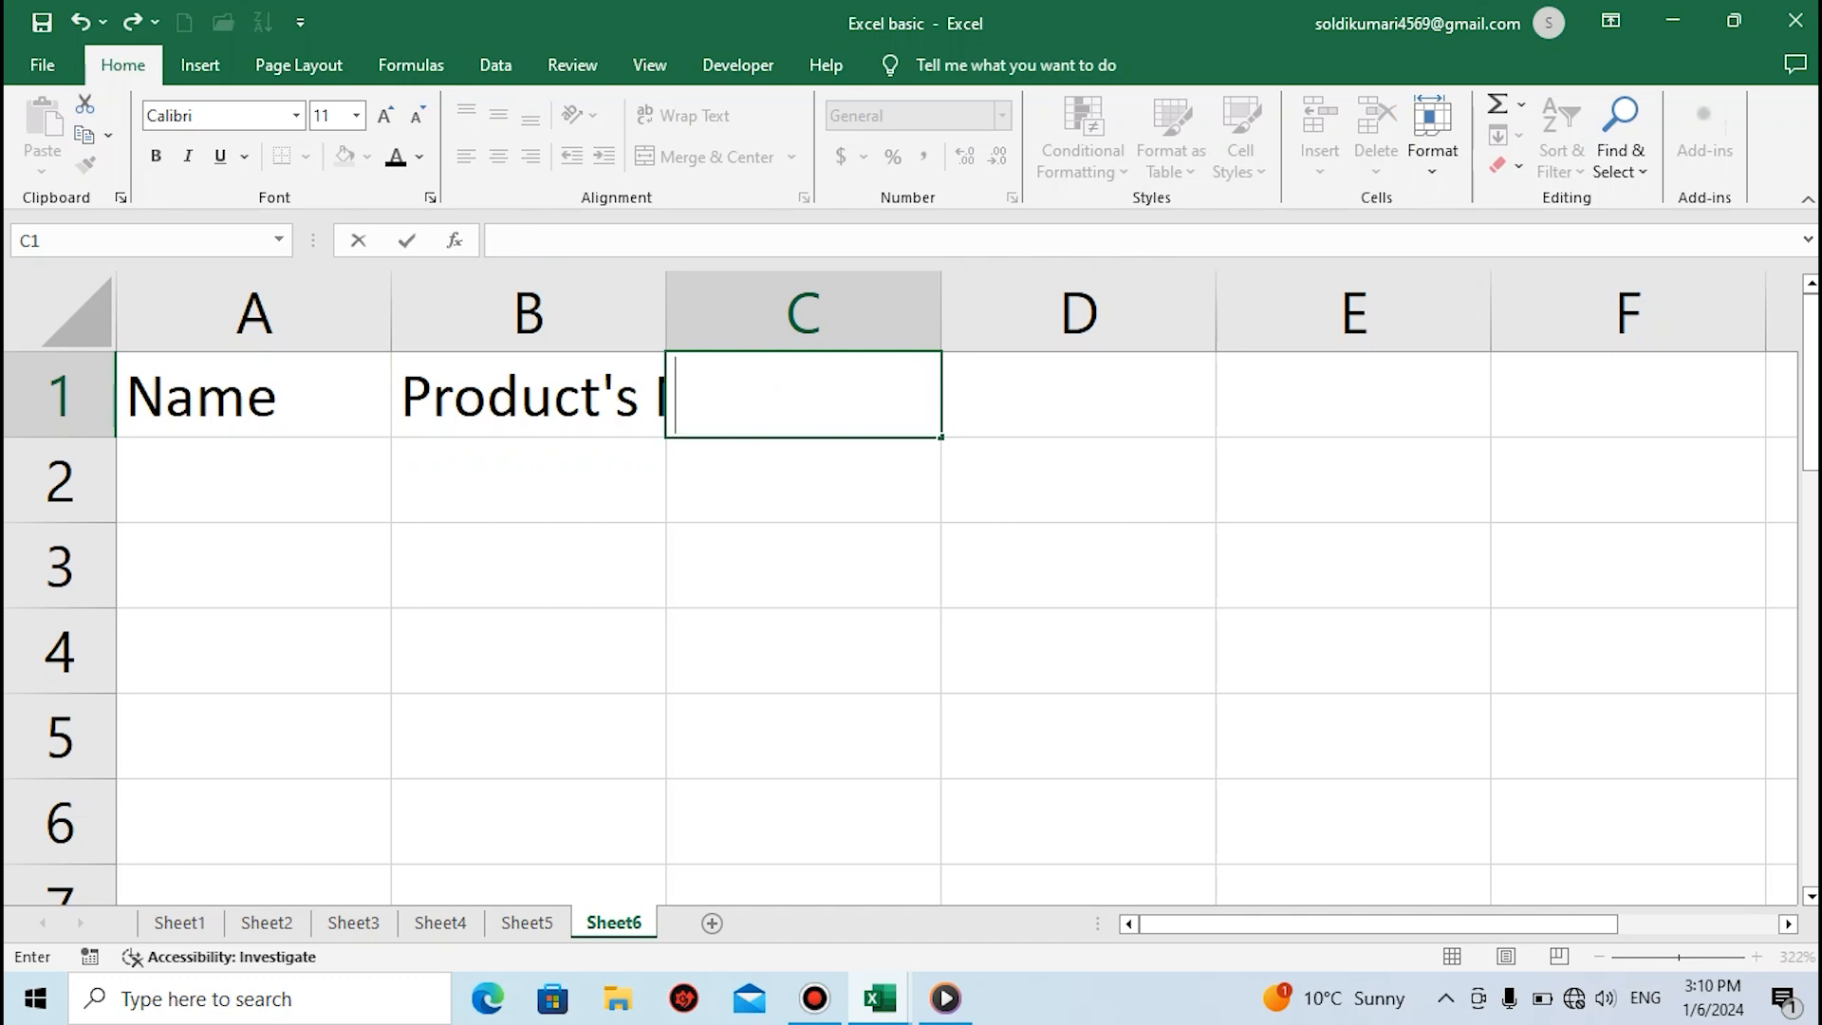
type("Qty")
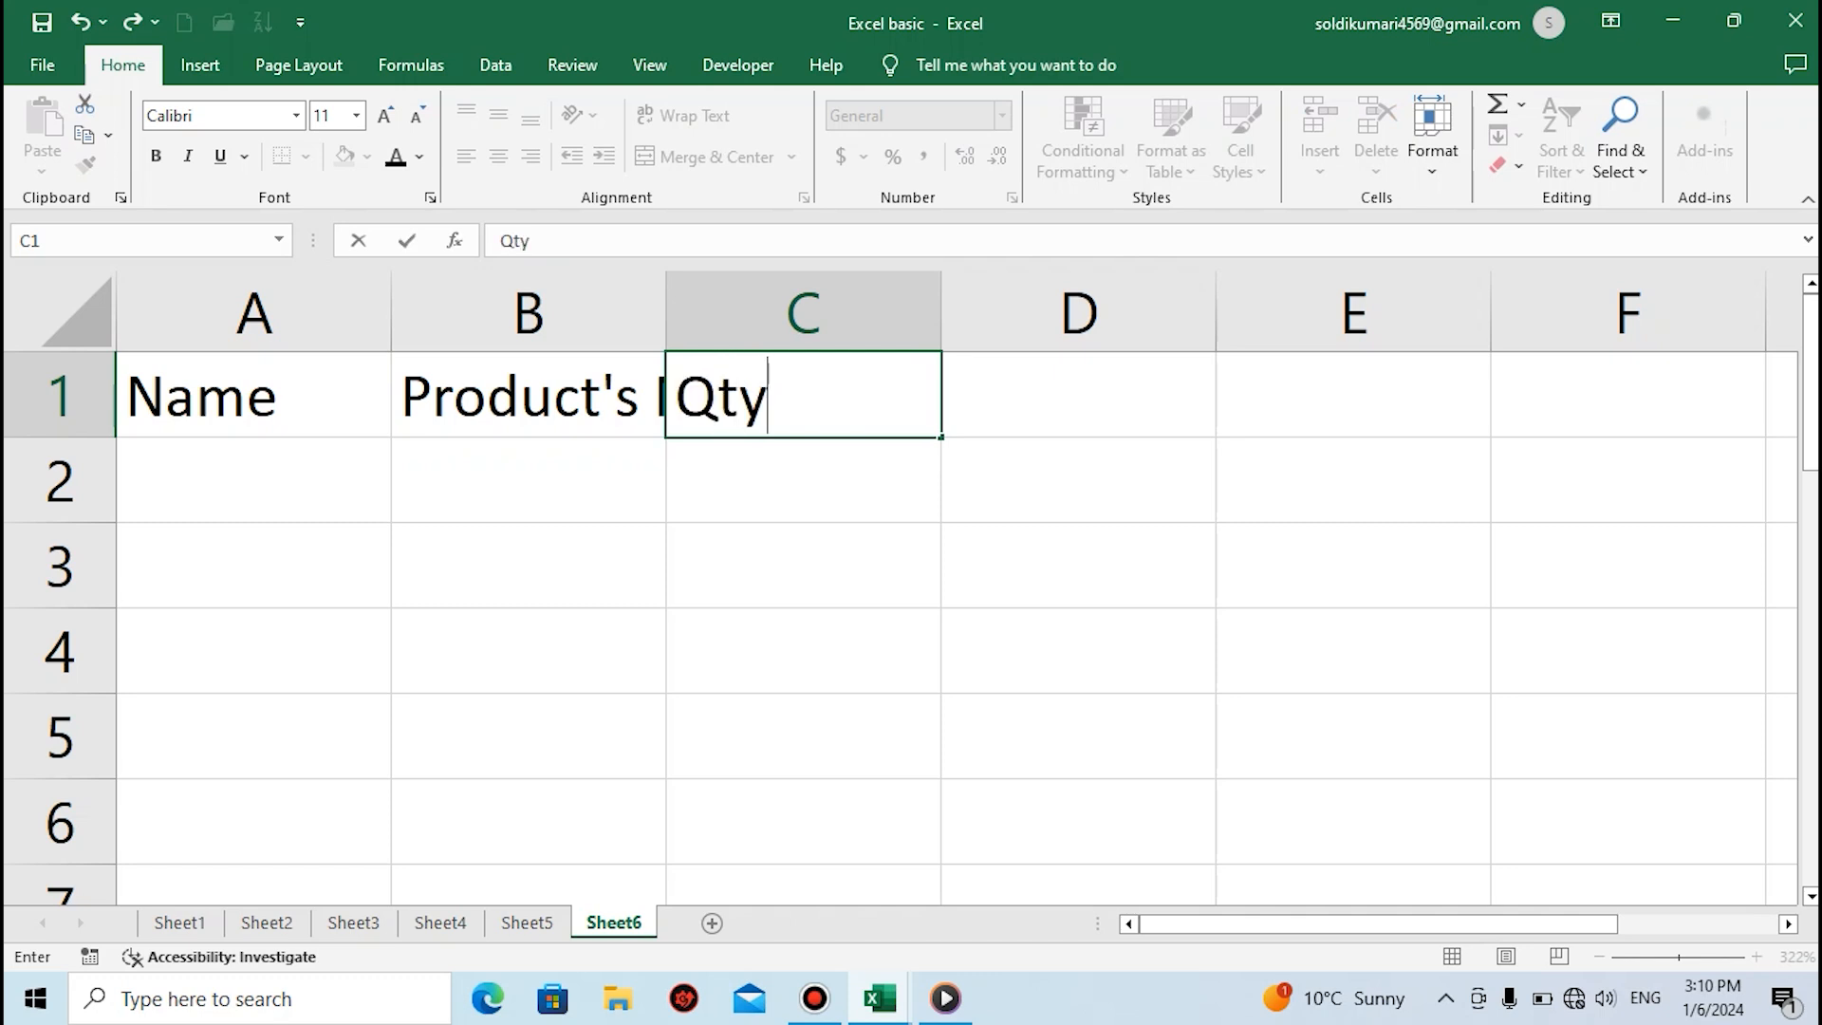
key("Tab")
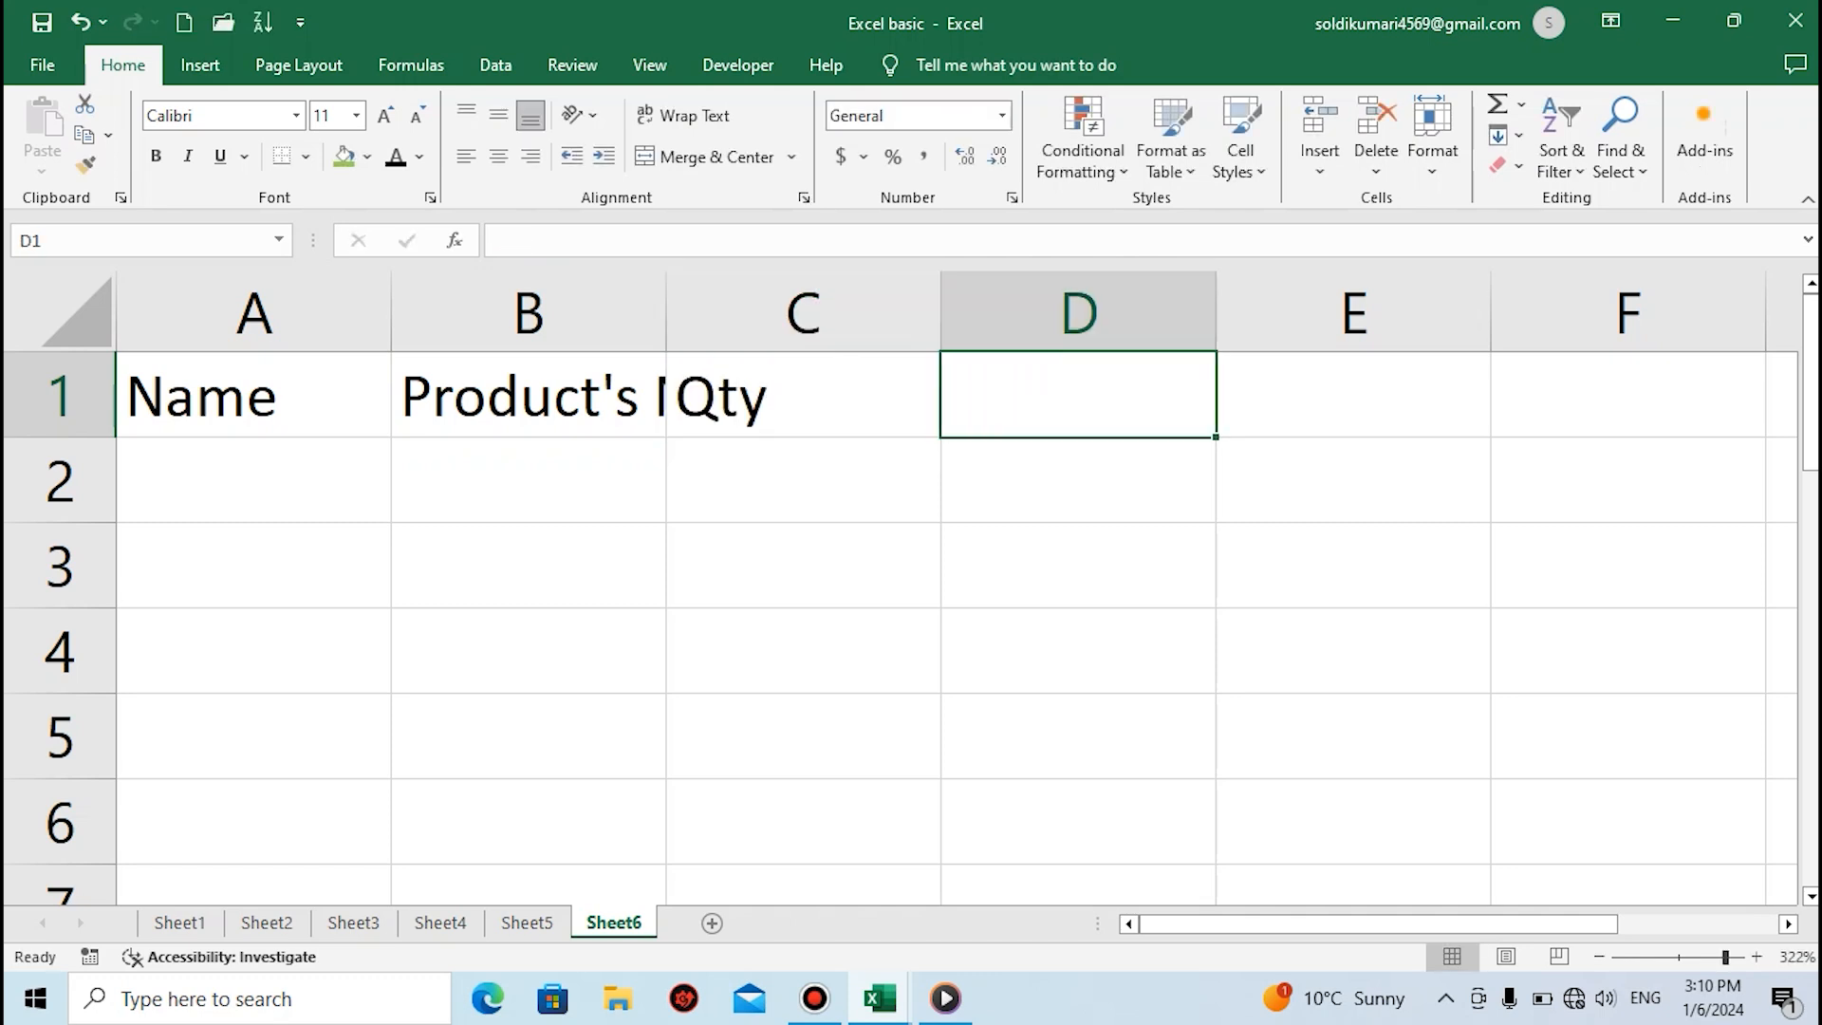
Enter the column headings Price and Amount in cells D1 and E1 to complete the header row
type("Prixe")
key("BackSpace")
key("BackSpace")
type("xw")
key("BackSpace")
key("BackSpace")
type("cw")
key("BackSpace")
type("e")
key("Tab")
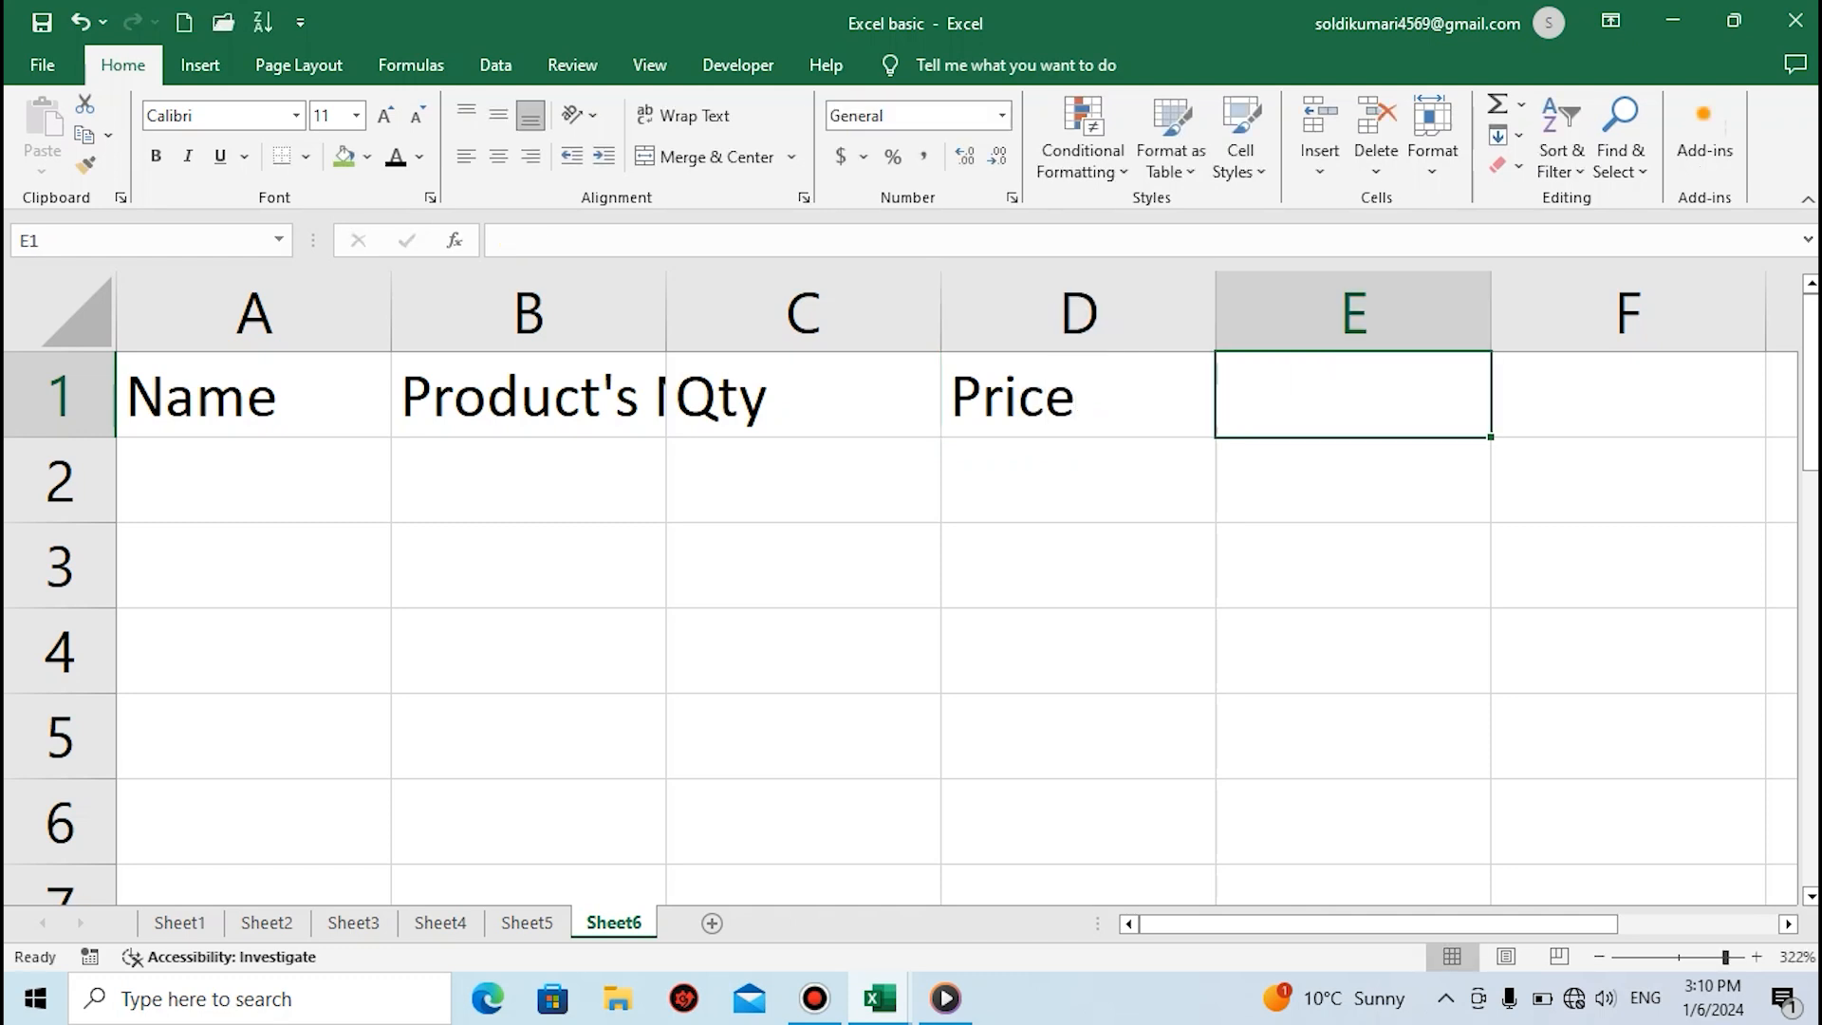
type("Amount")
key("Return")
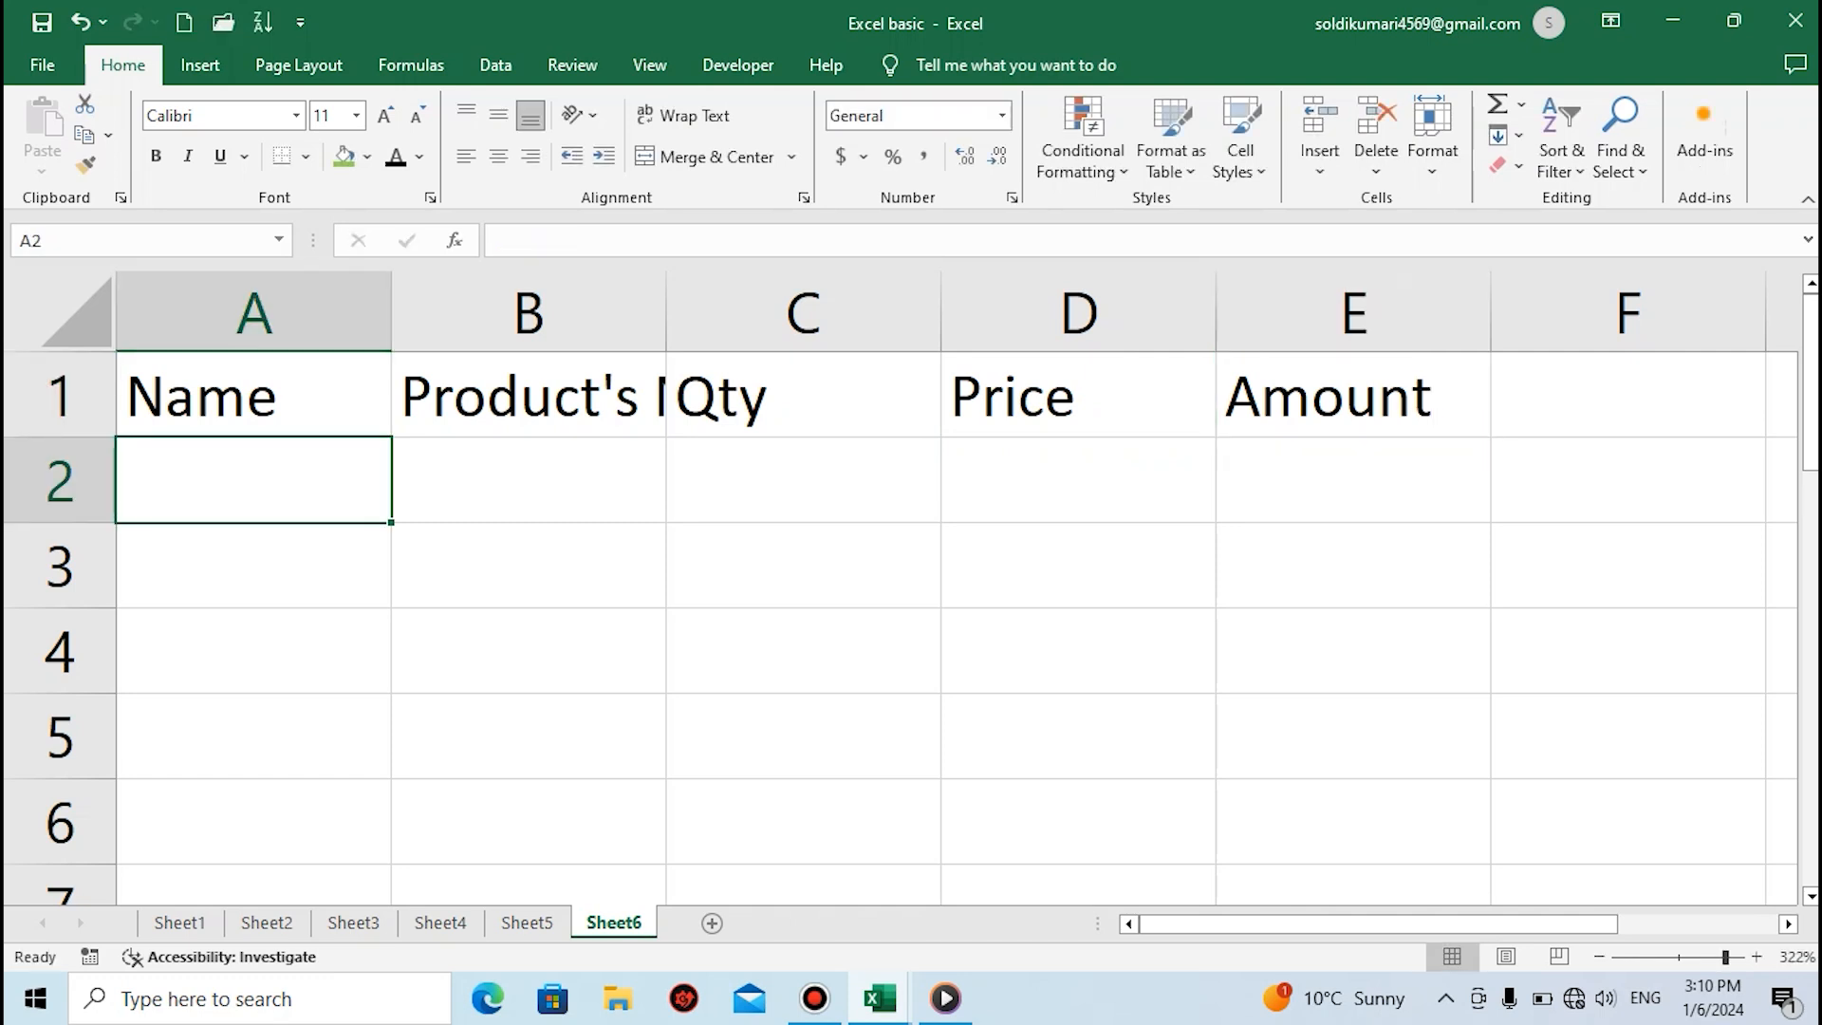
Enter the first two people's names in cells A2 and A3 under the Name heading
type("Mohan")
key("Return")
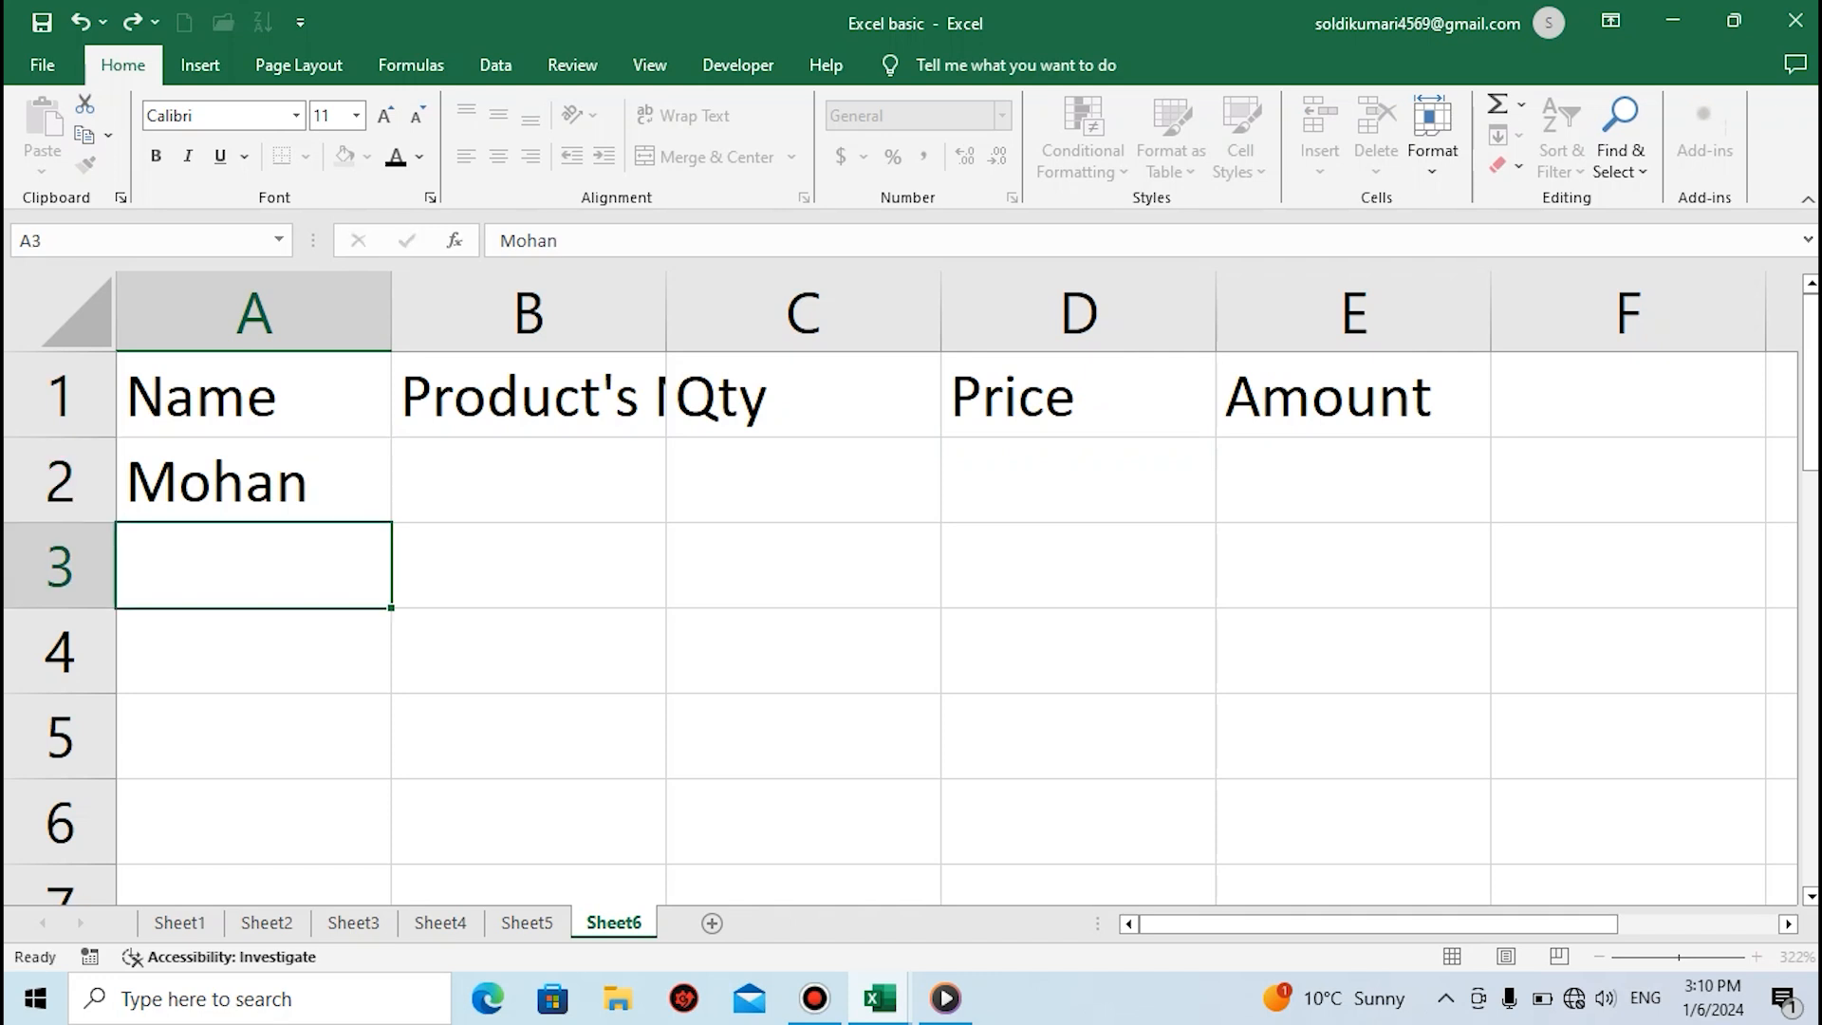
type("Radha")
key("Return")
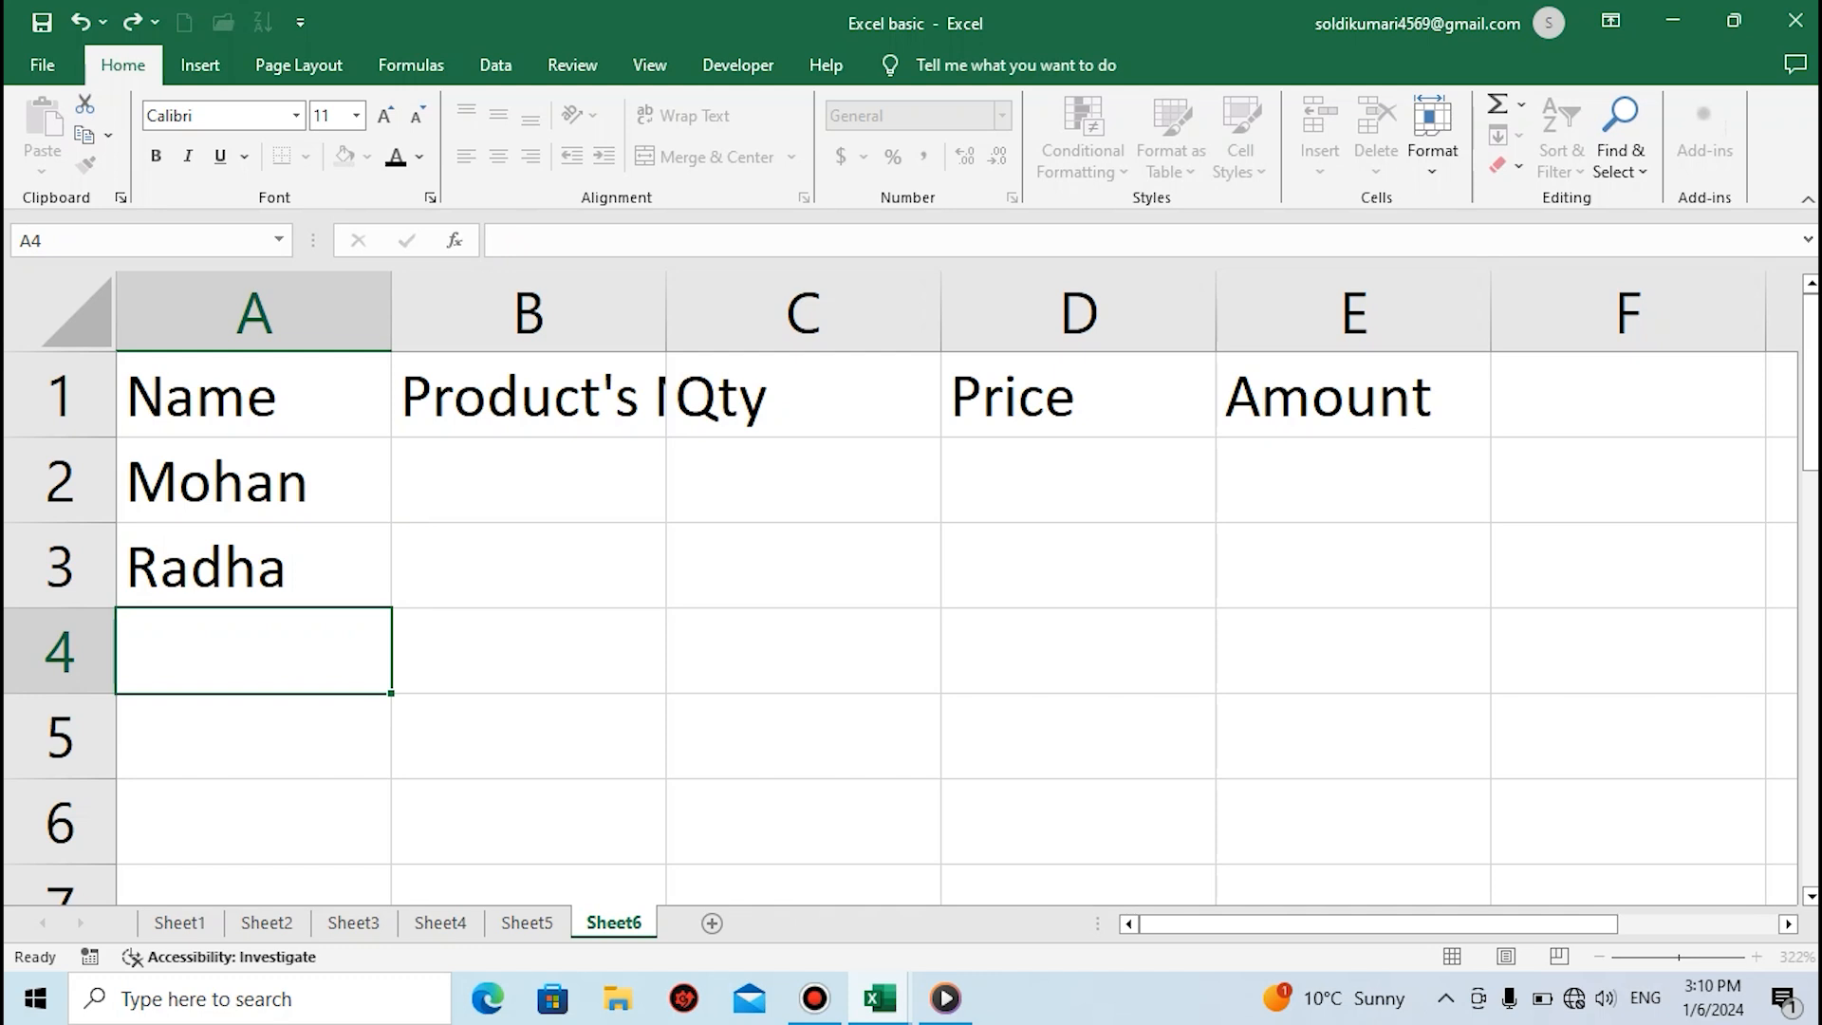
Enter the third person's name in cell A4, correcting the spelling and capitalization
type("soha")
key("BackSpace")
key("BackSpace")
key("BackSpace")
key("BackSpace")
type("Soa")
key("BackSpace")
key("BackSpace")
type("p")
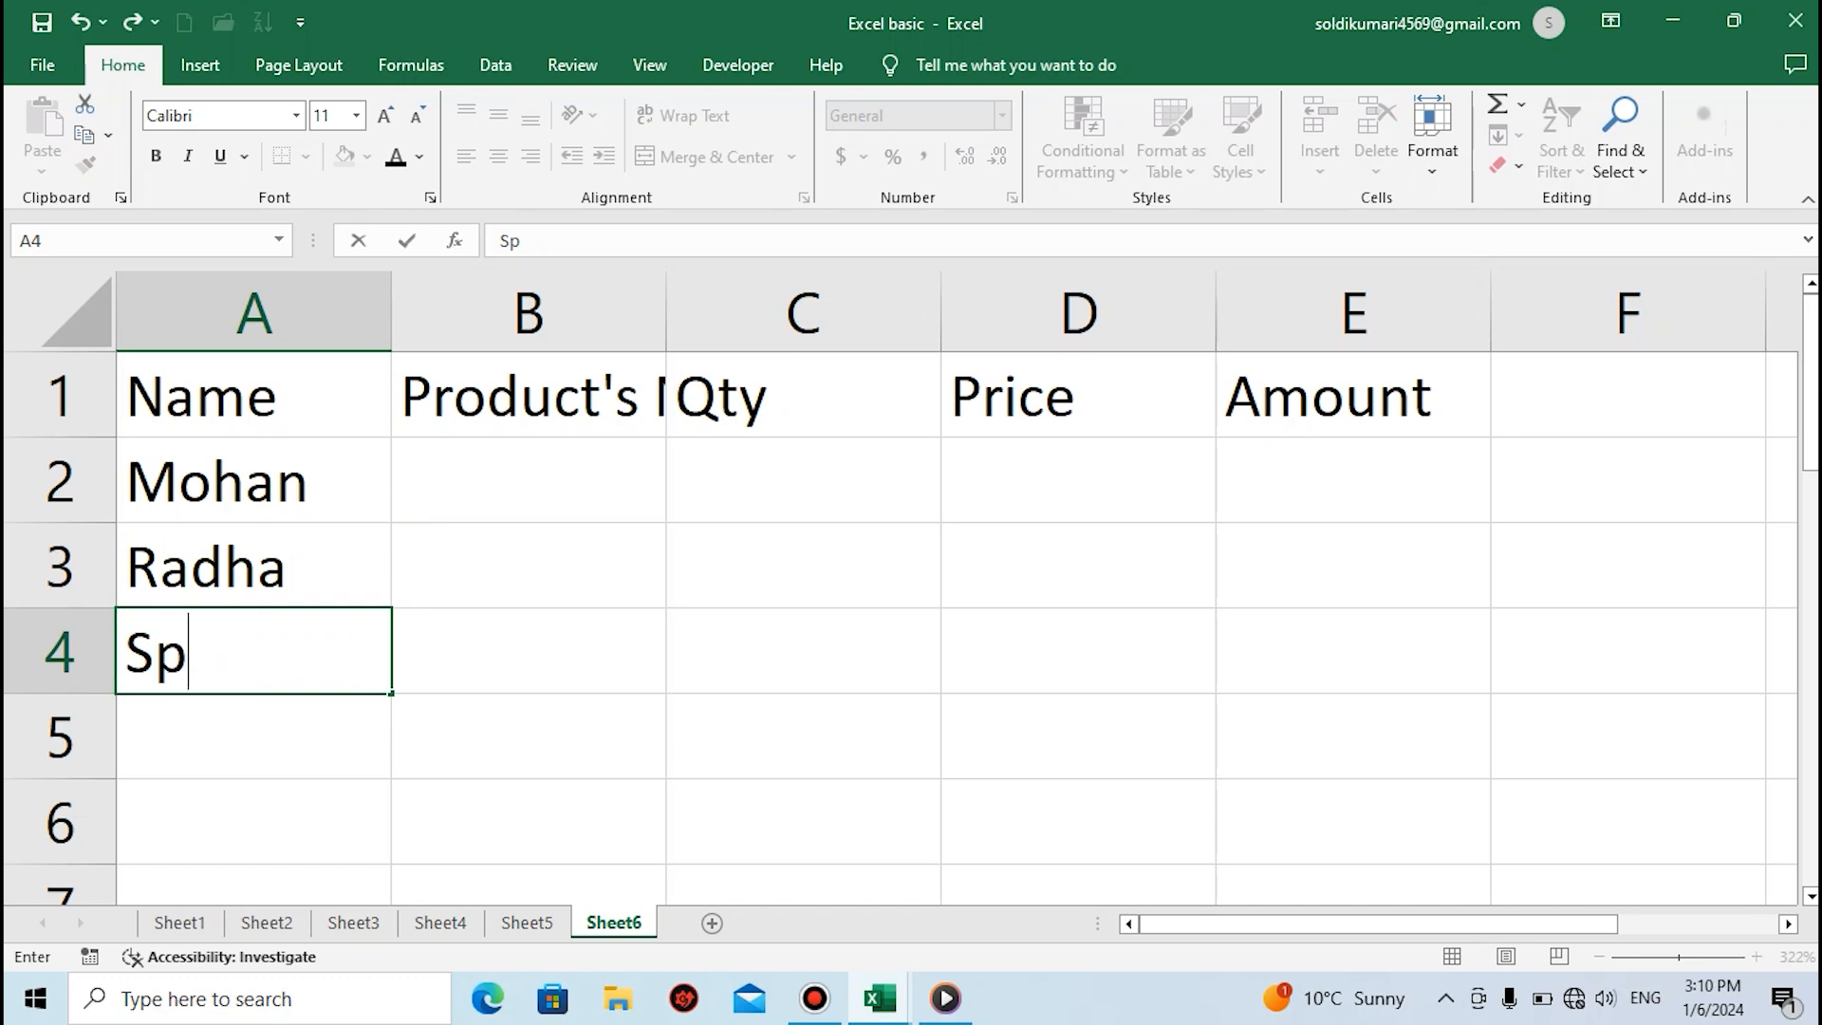
key("BackSpace")
type("i")
key("BackSpace")
type("ohan")
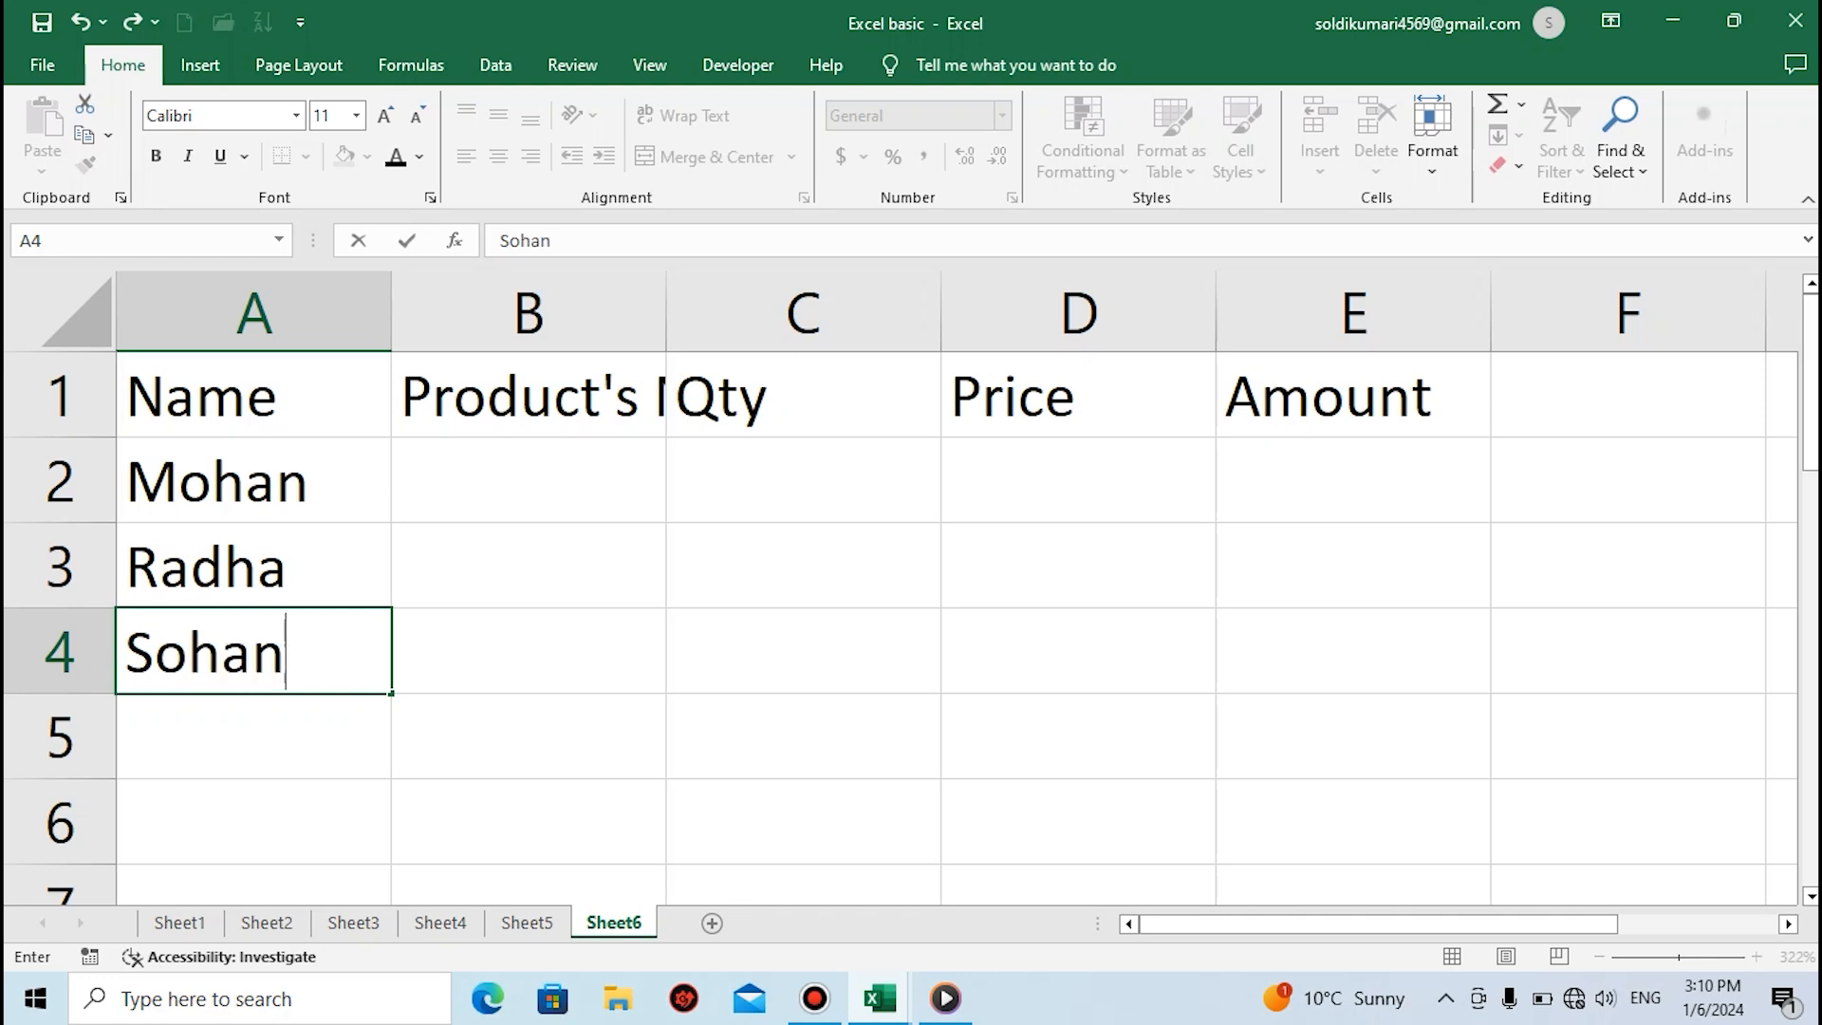
Enter the products Vivo and MI in cells B2 and B3 under the Product's Name heading
left_click(528, 480)
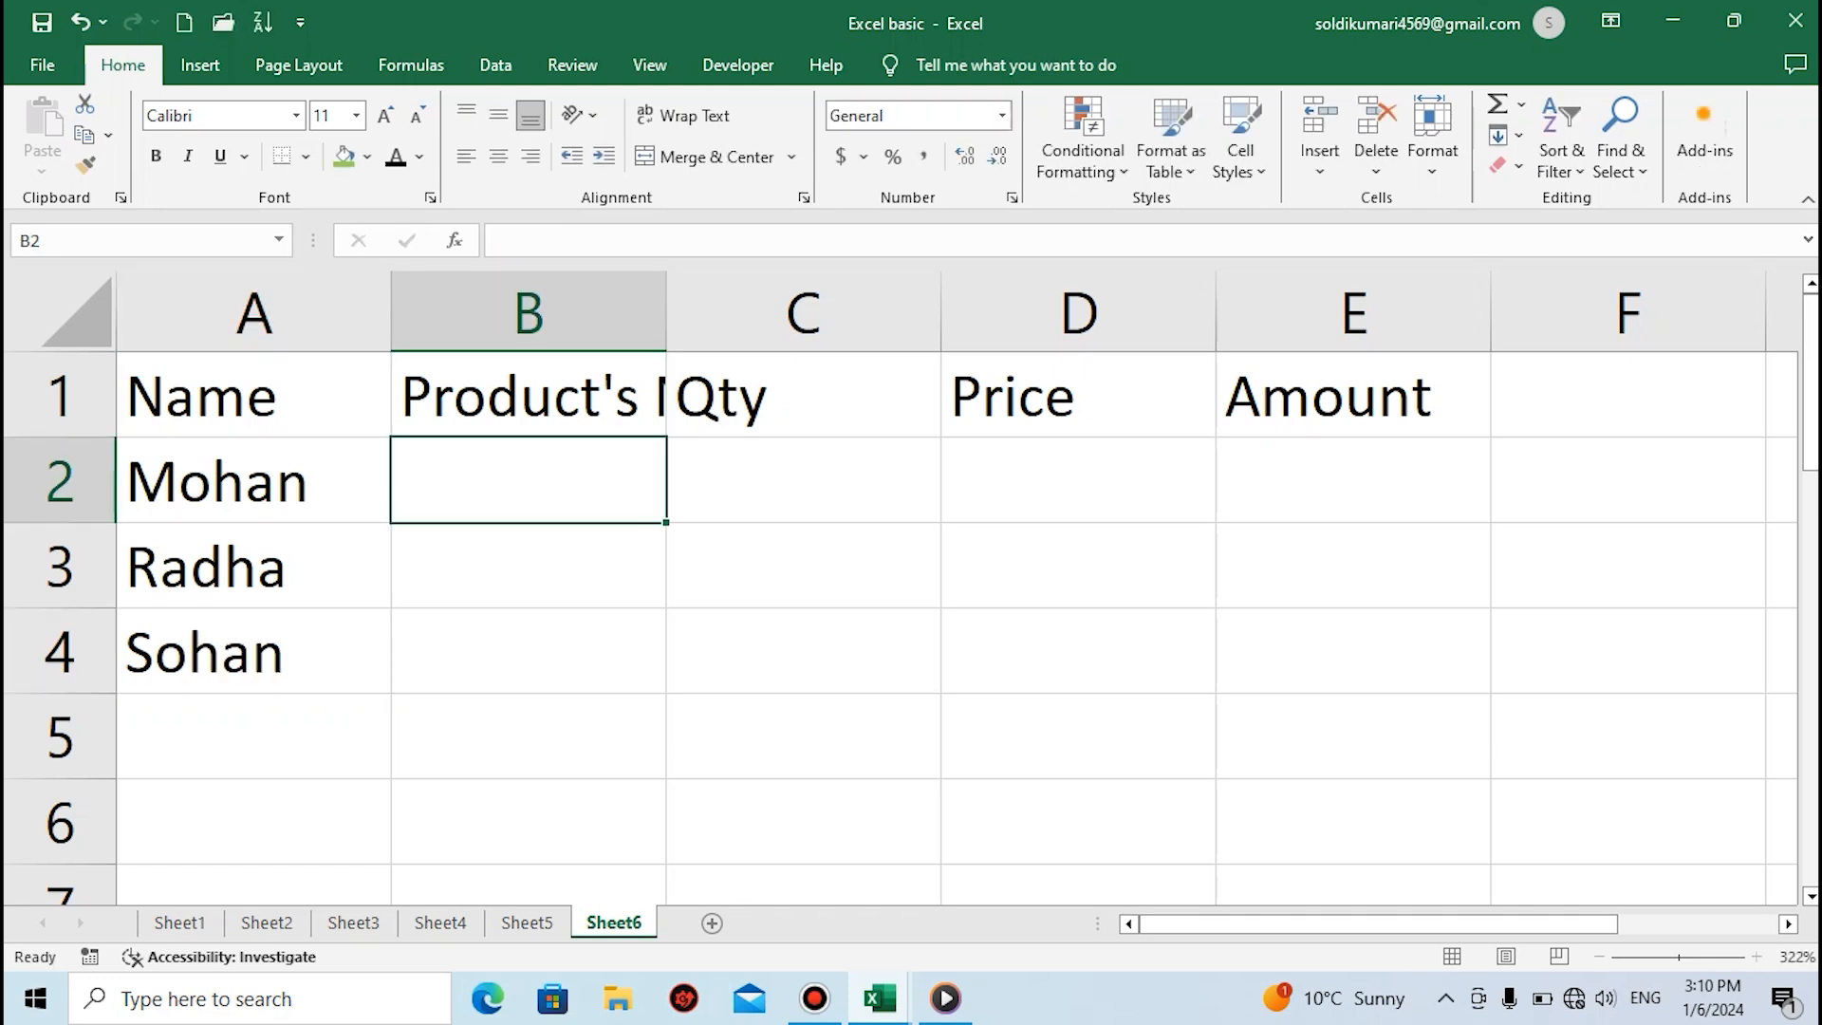
type("Vivo")
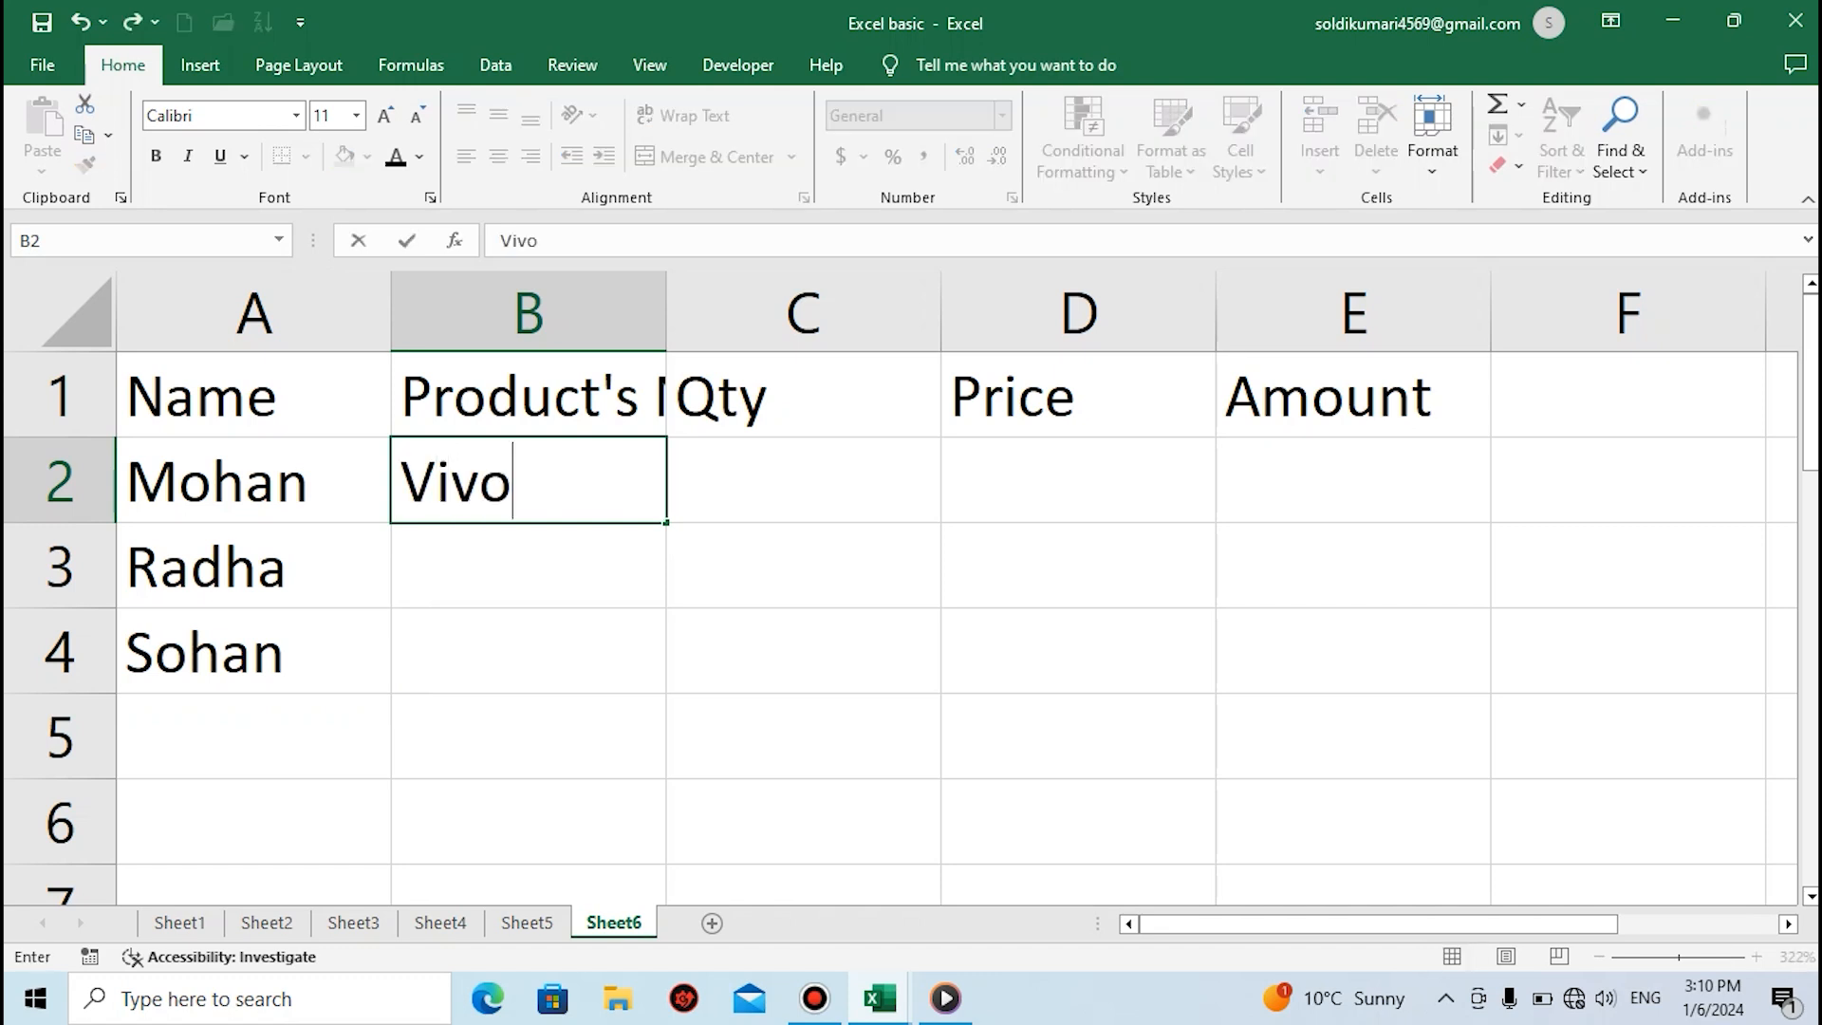
key("Return")
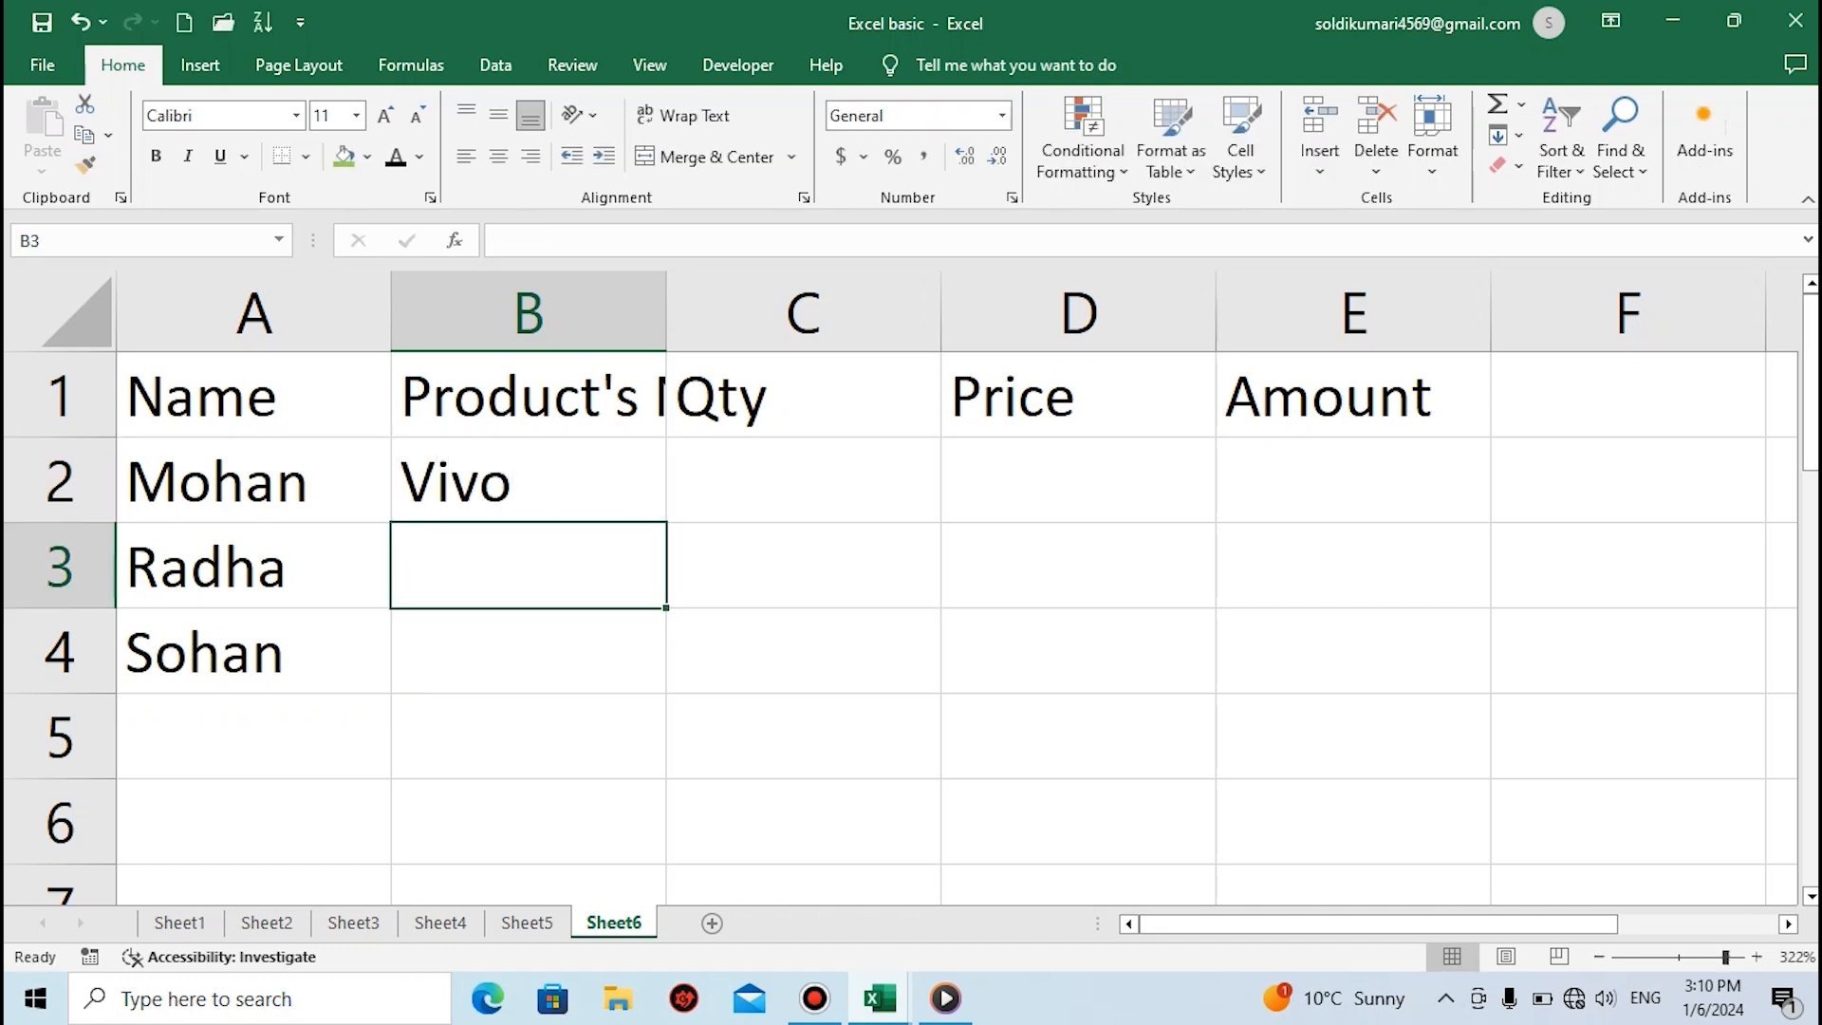
type("MI")
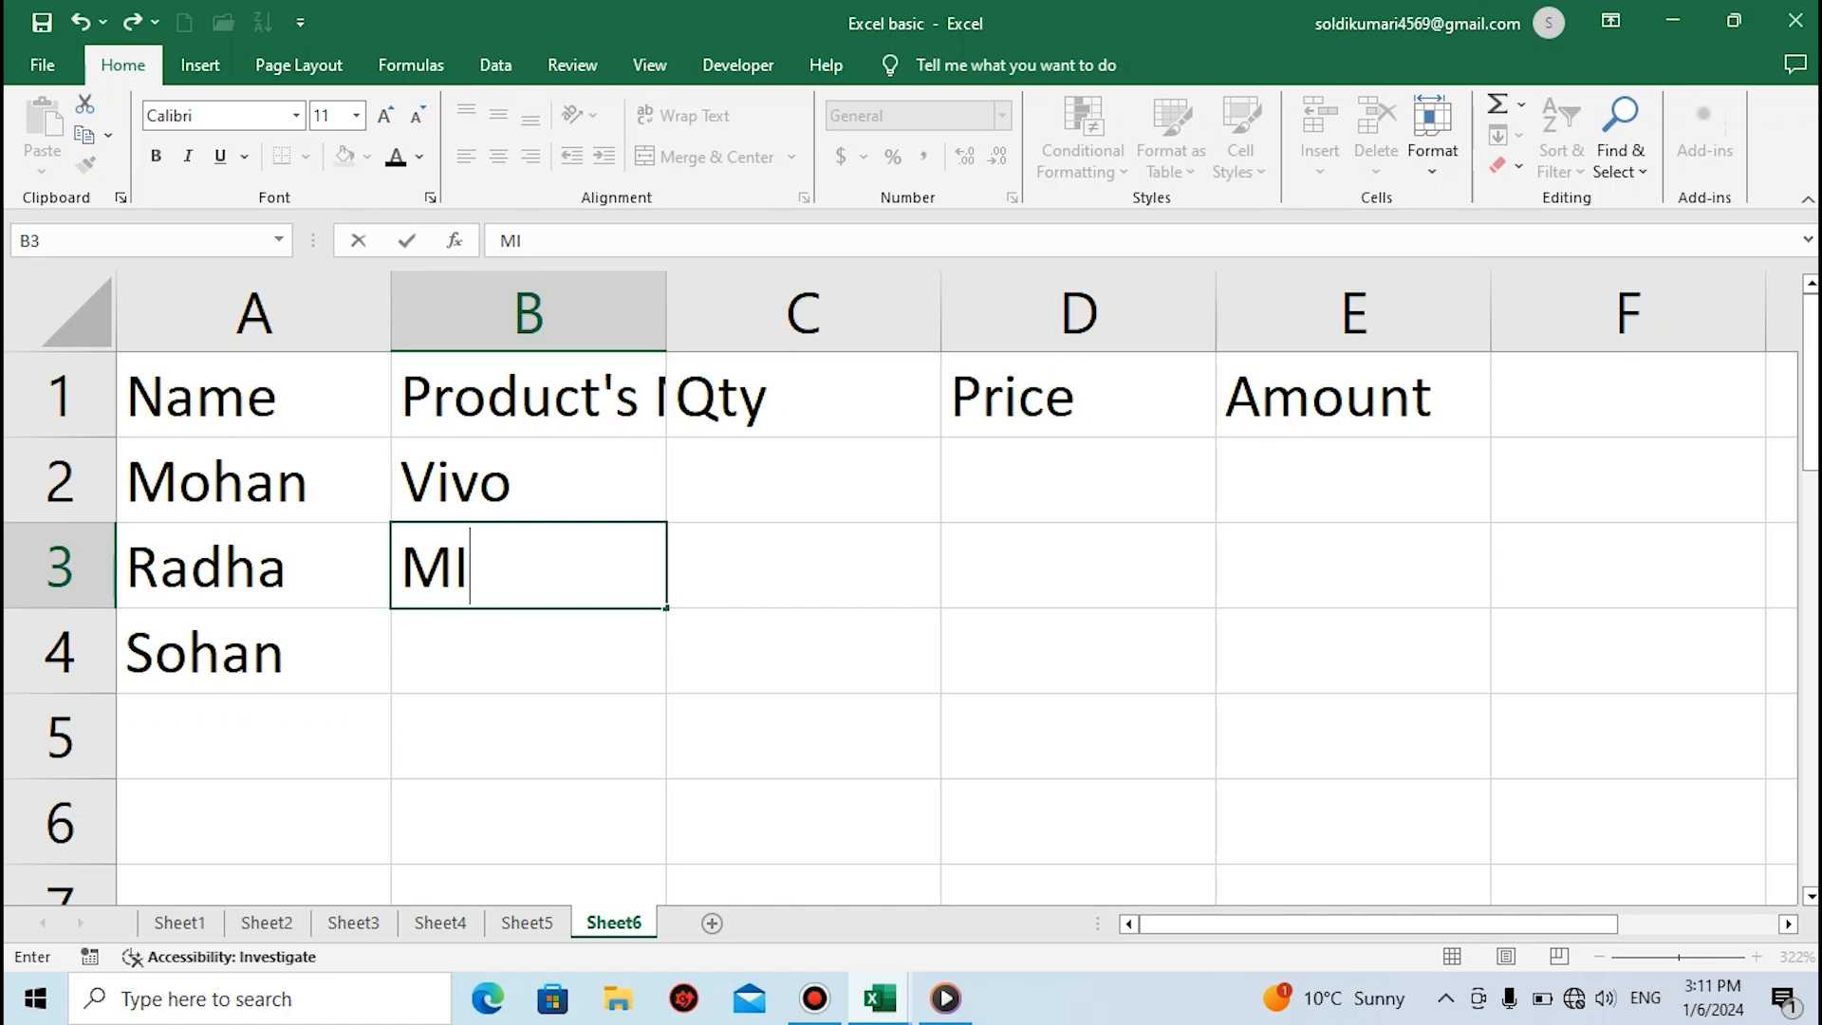
key("Return")
Enter Laptop as the third product in cell B4, correcting the spelling
type("Laptp")
key("BackSpace")
type("io")
key("BackSpace")
key("BackSpace")
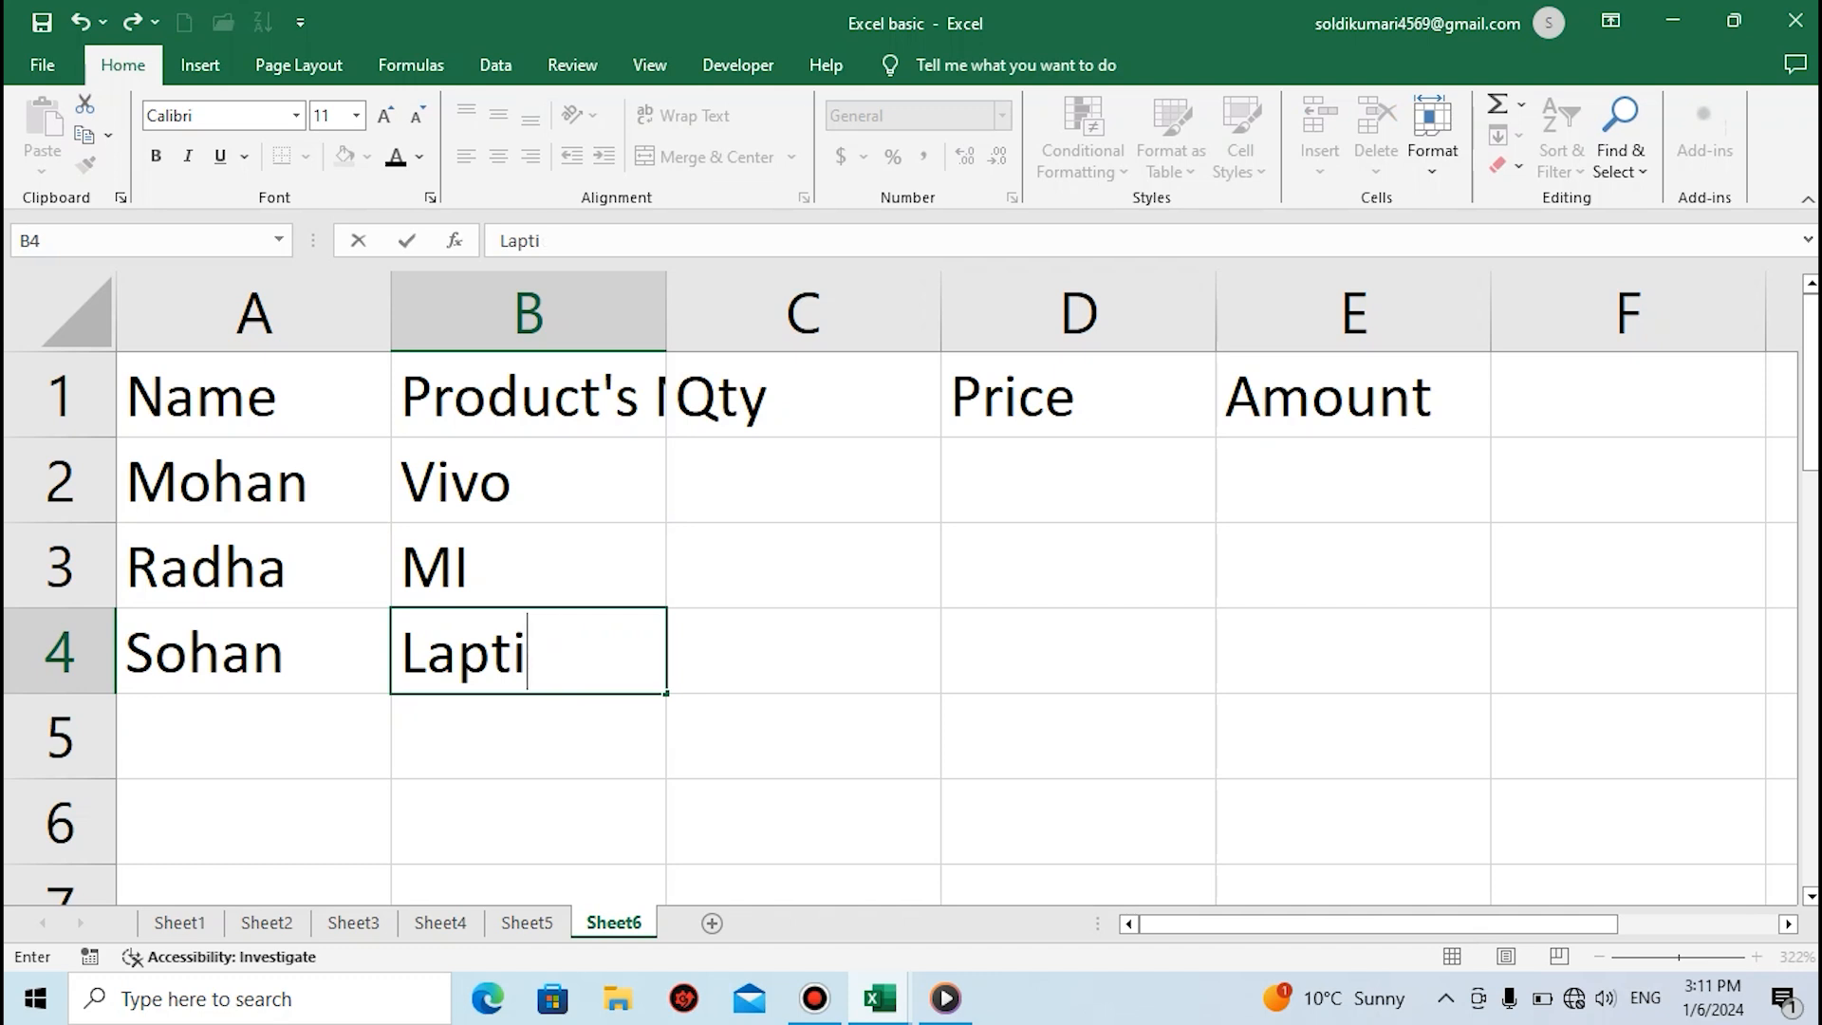
type("uo")
key("BackSpace")
key("BackSpace")
key("BackSpace")
type("top")
Enter the quantities 5, 2 and 3 in cells C2 to C4 under the Qty heading
left_click(803, 480)
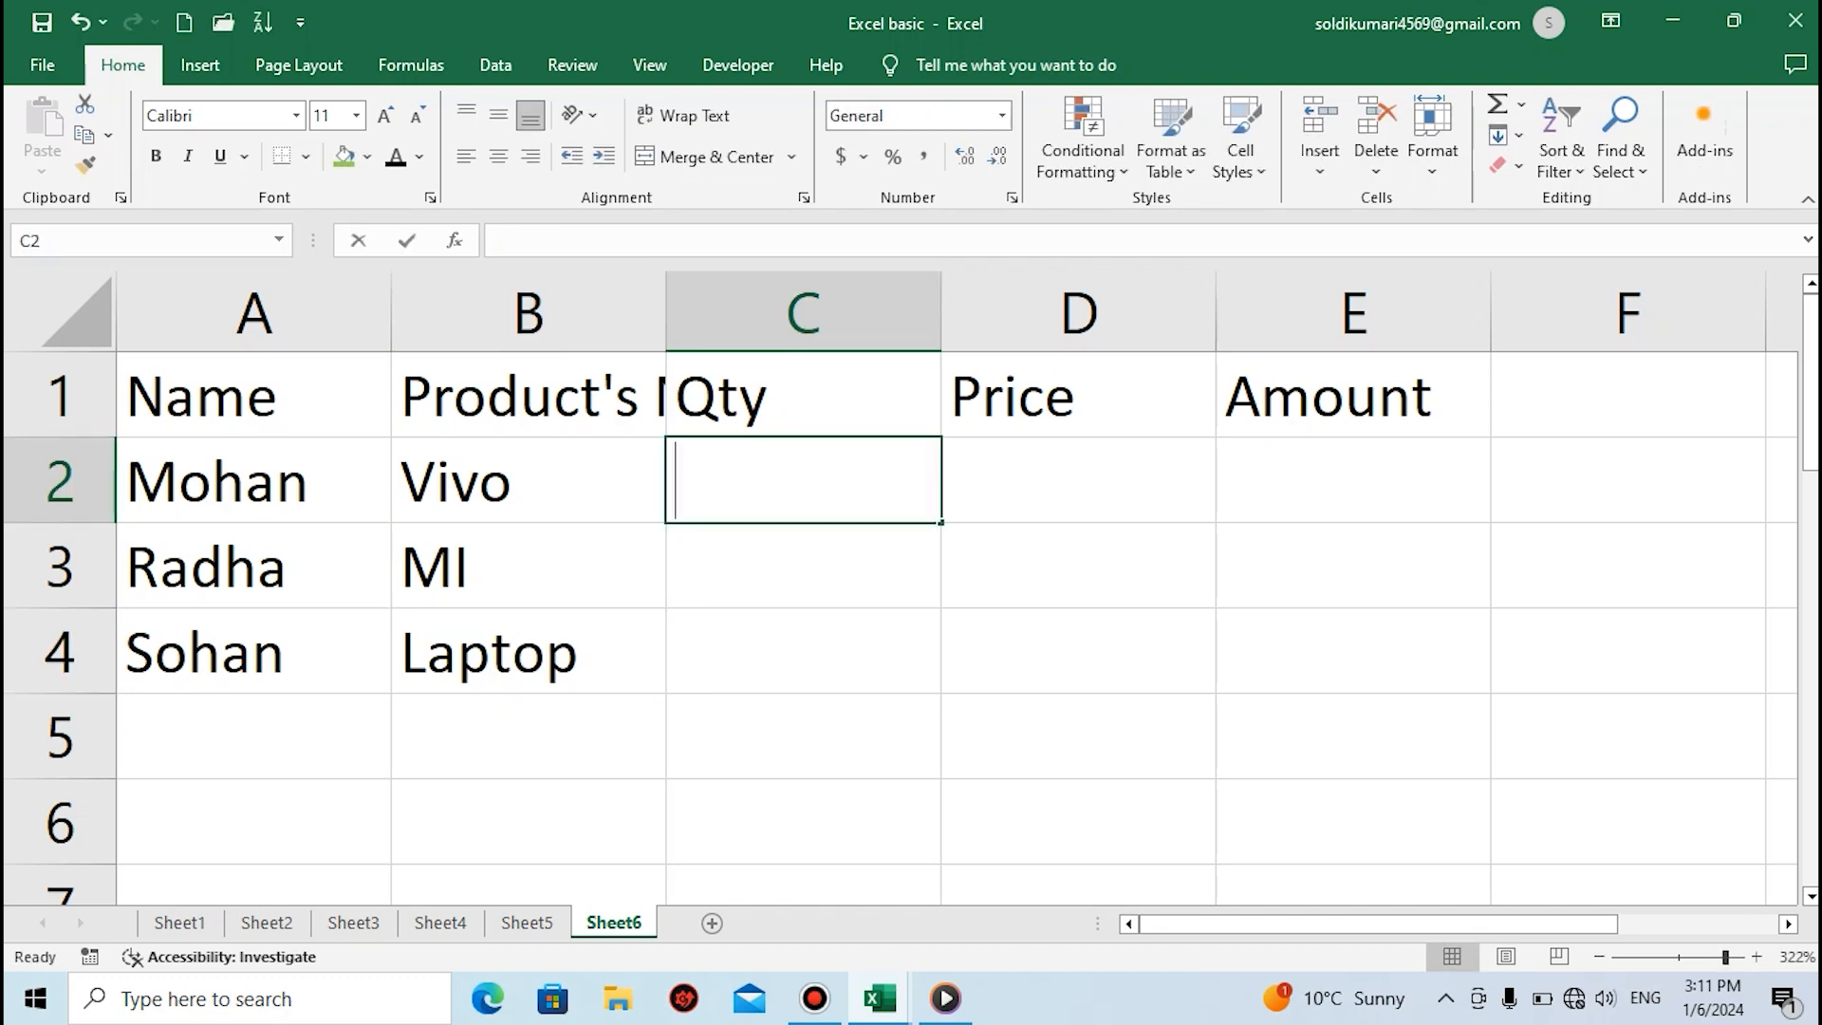
type("5")
key("Return")
type("2")
key("Return")
type("3")
key("Return")
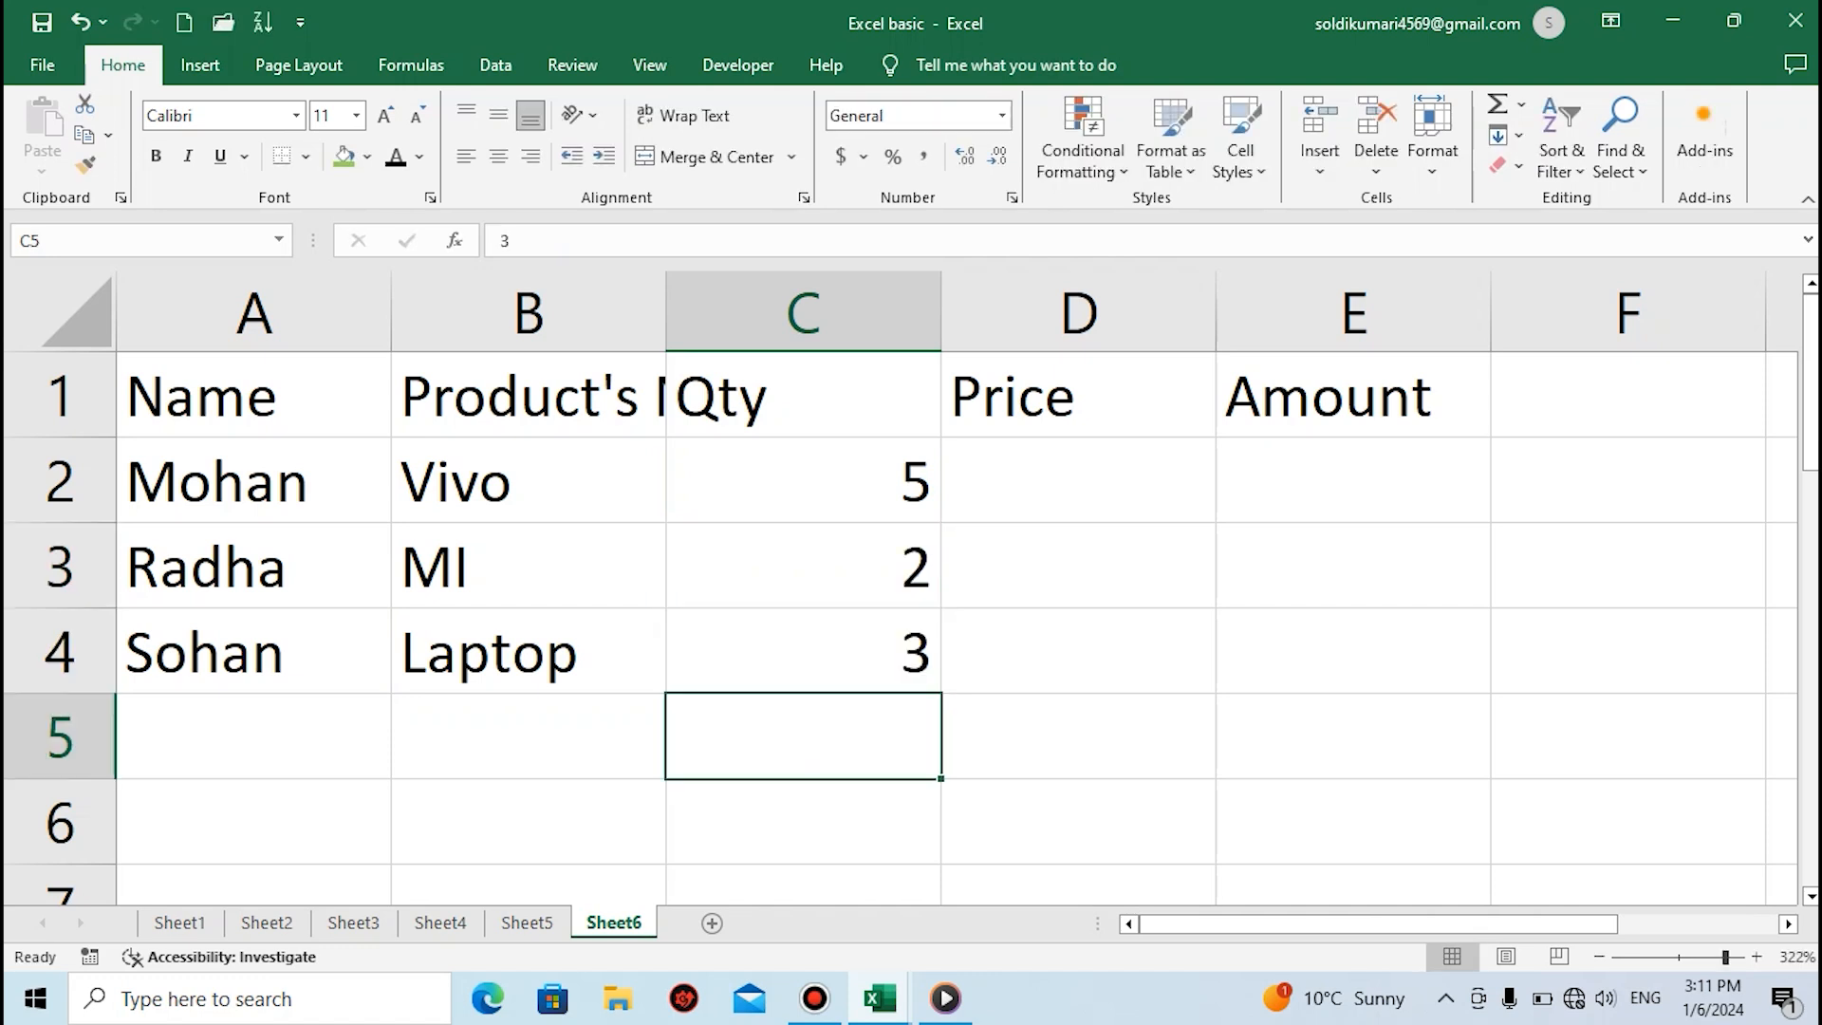
Enter the prices 15000, 14000 and 1600 in cells D2 to D4 under the Price heading
left_click(1078, 480)
type("16")
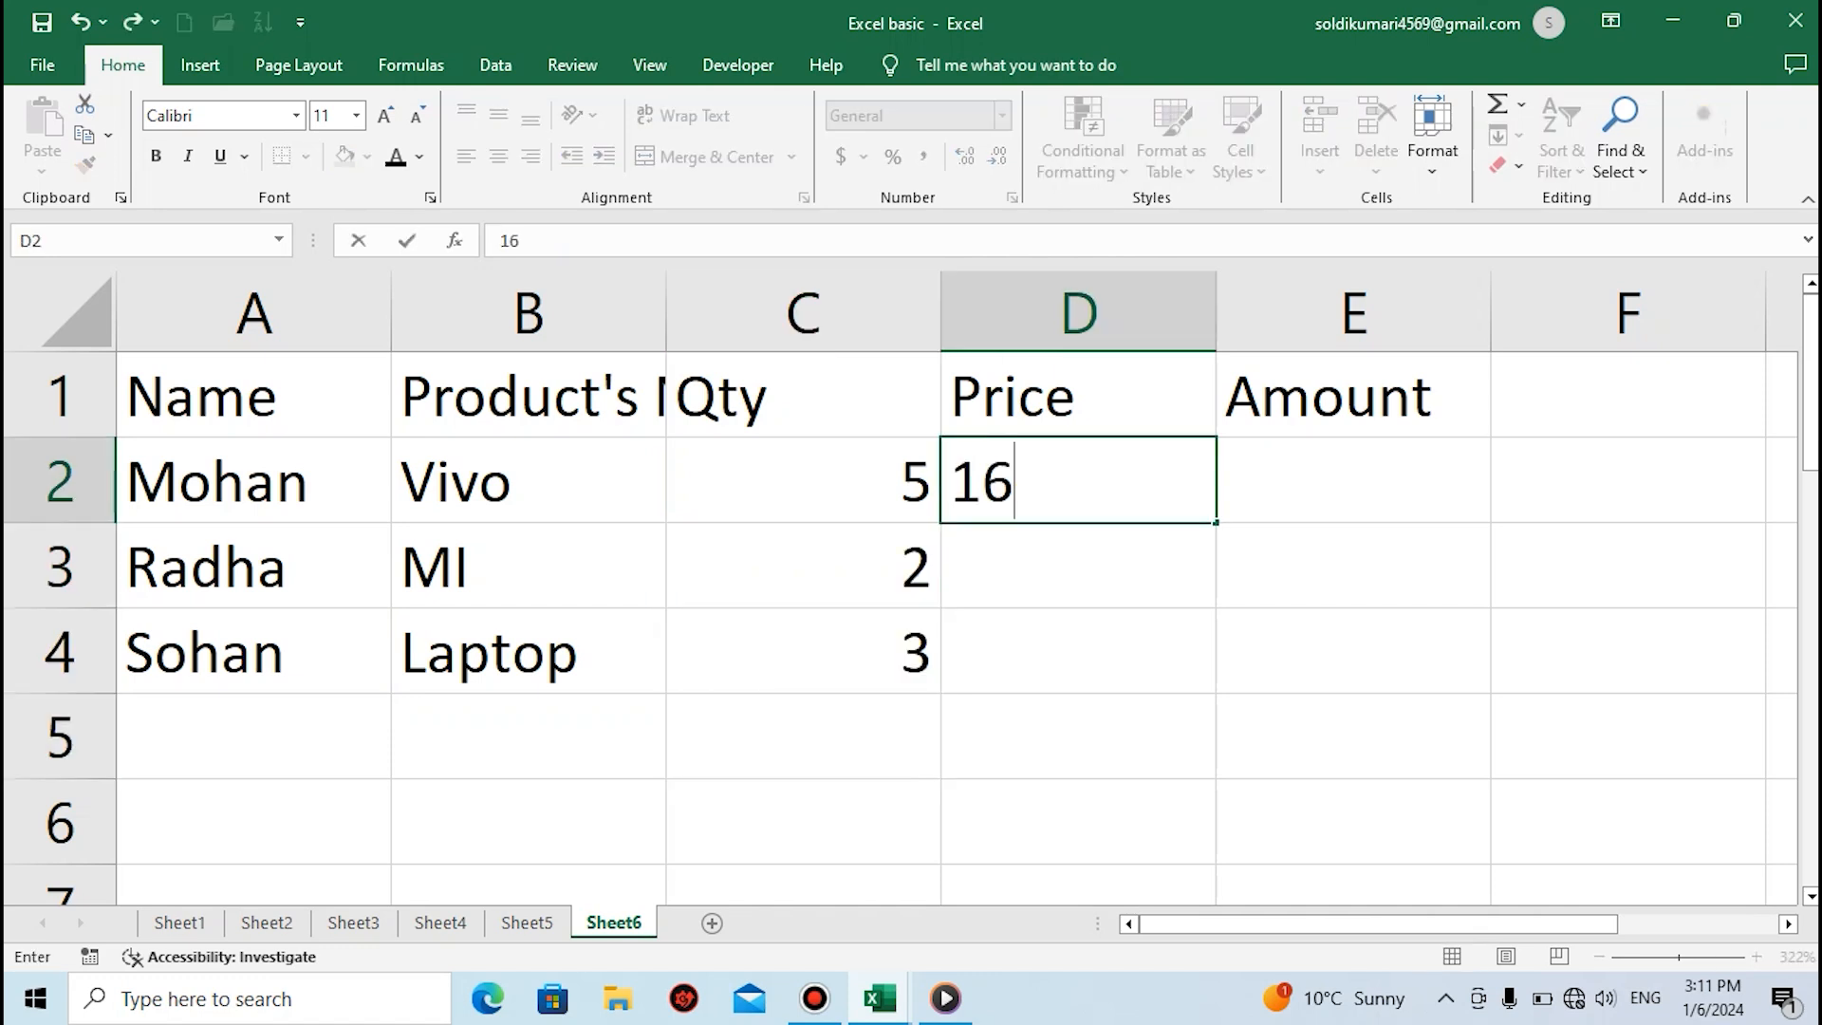
key("BackSpace")
type("5000")
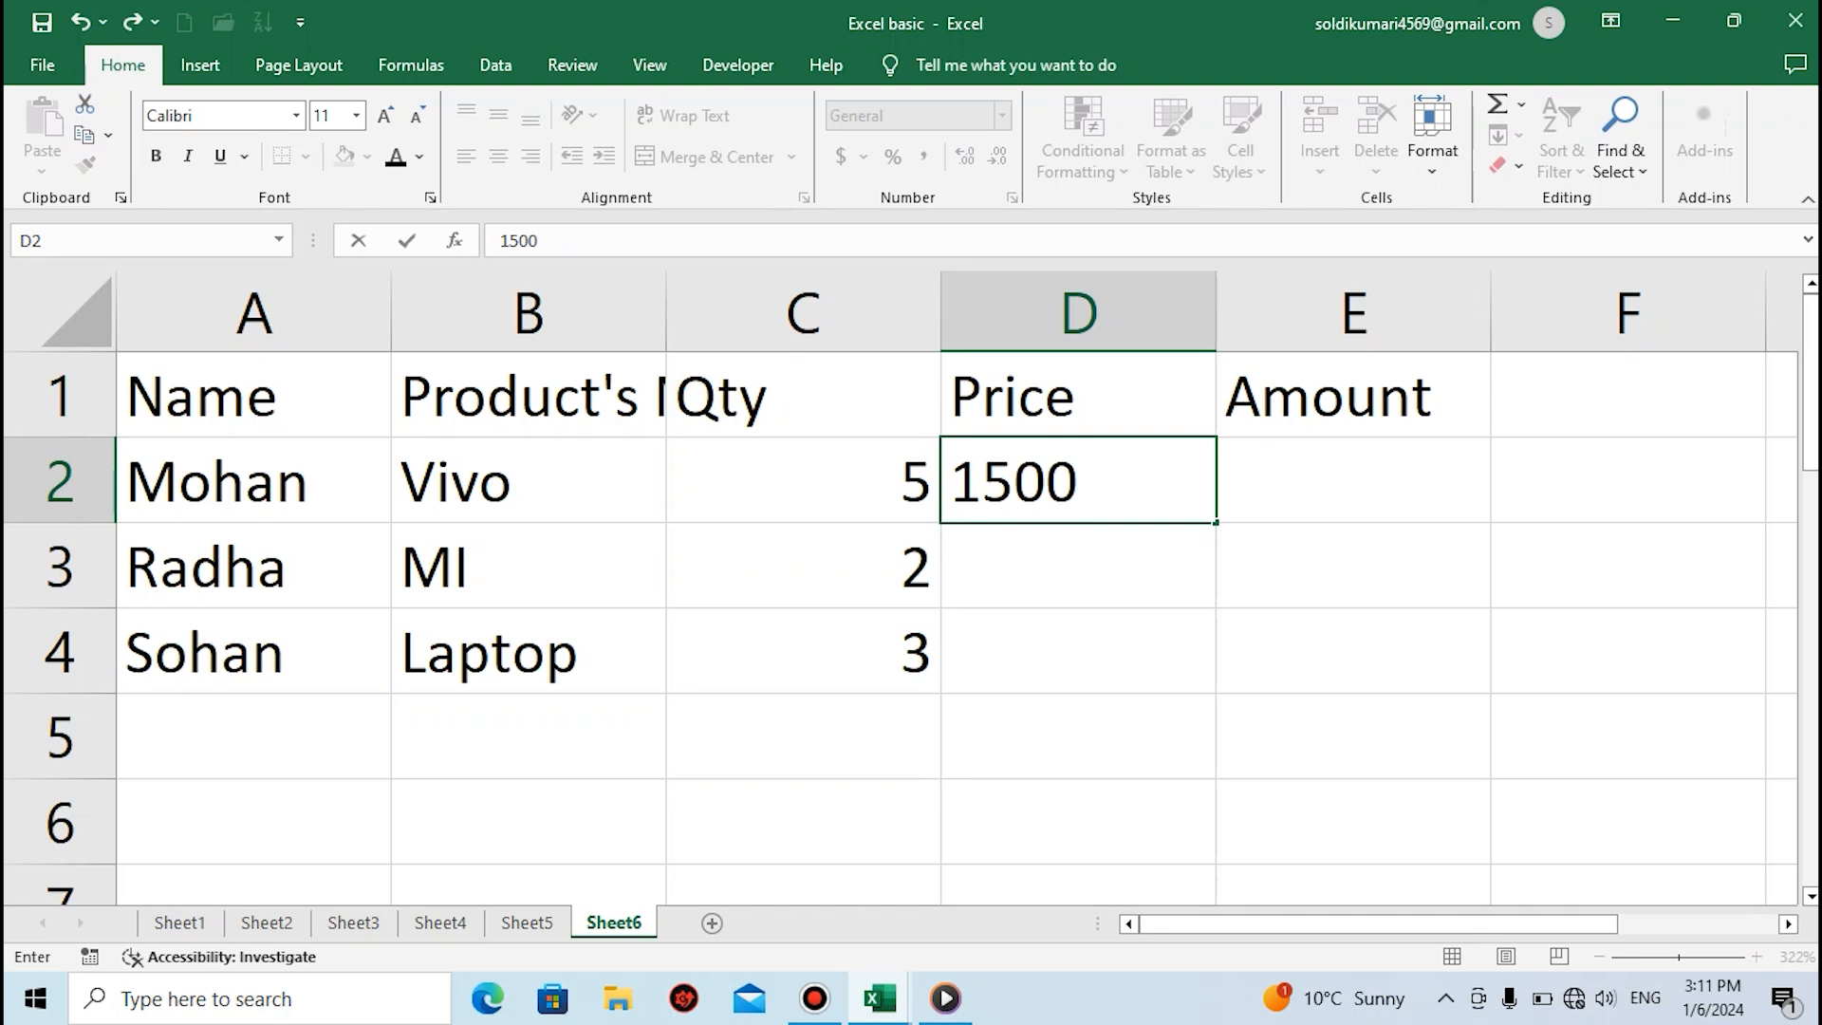
key("Return")
type("140")
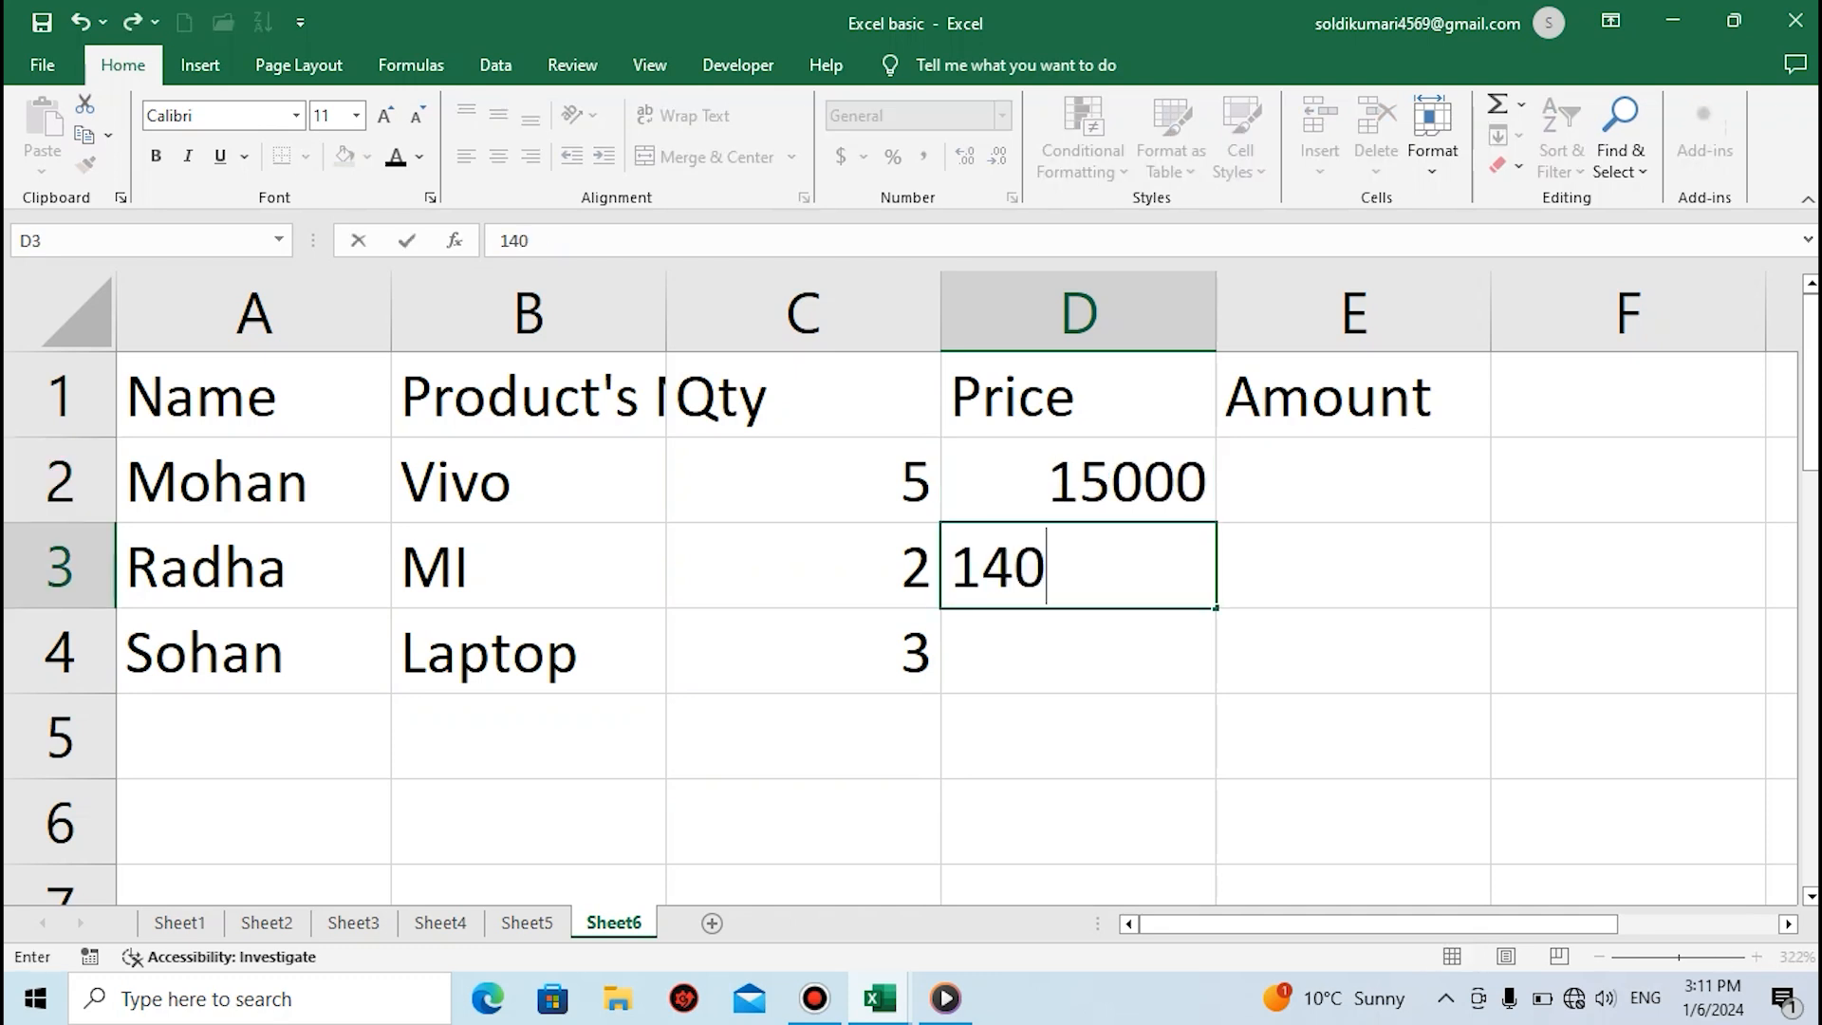
type("00")
key("Return")
type("1600")
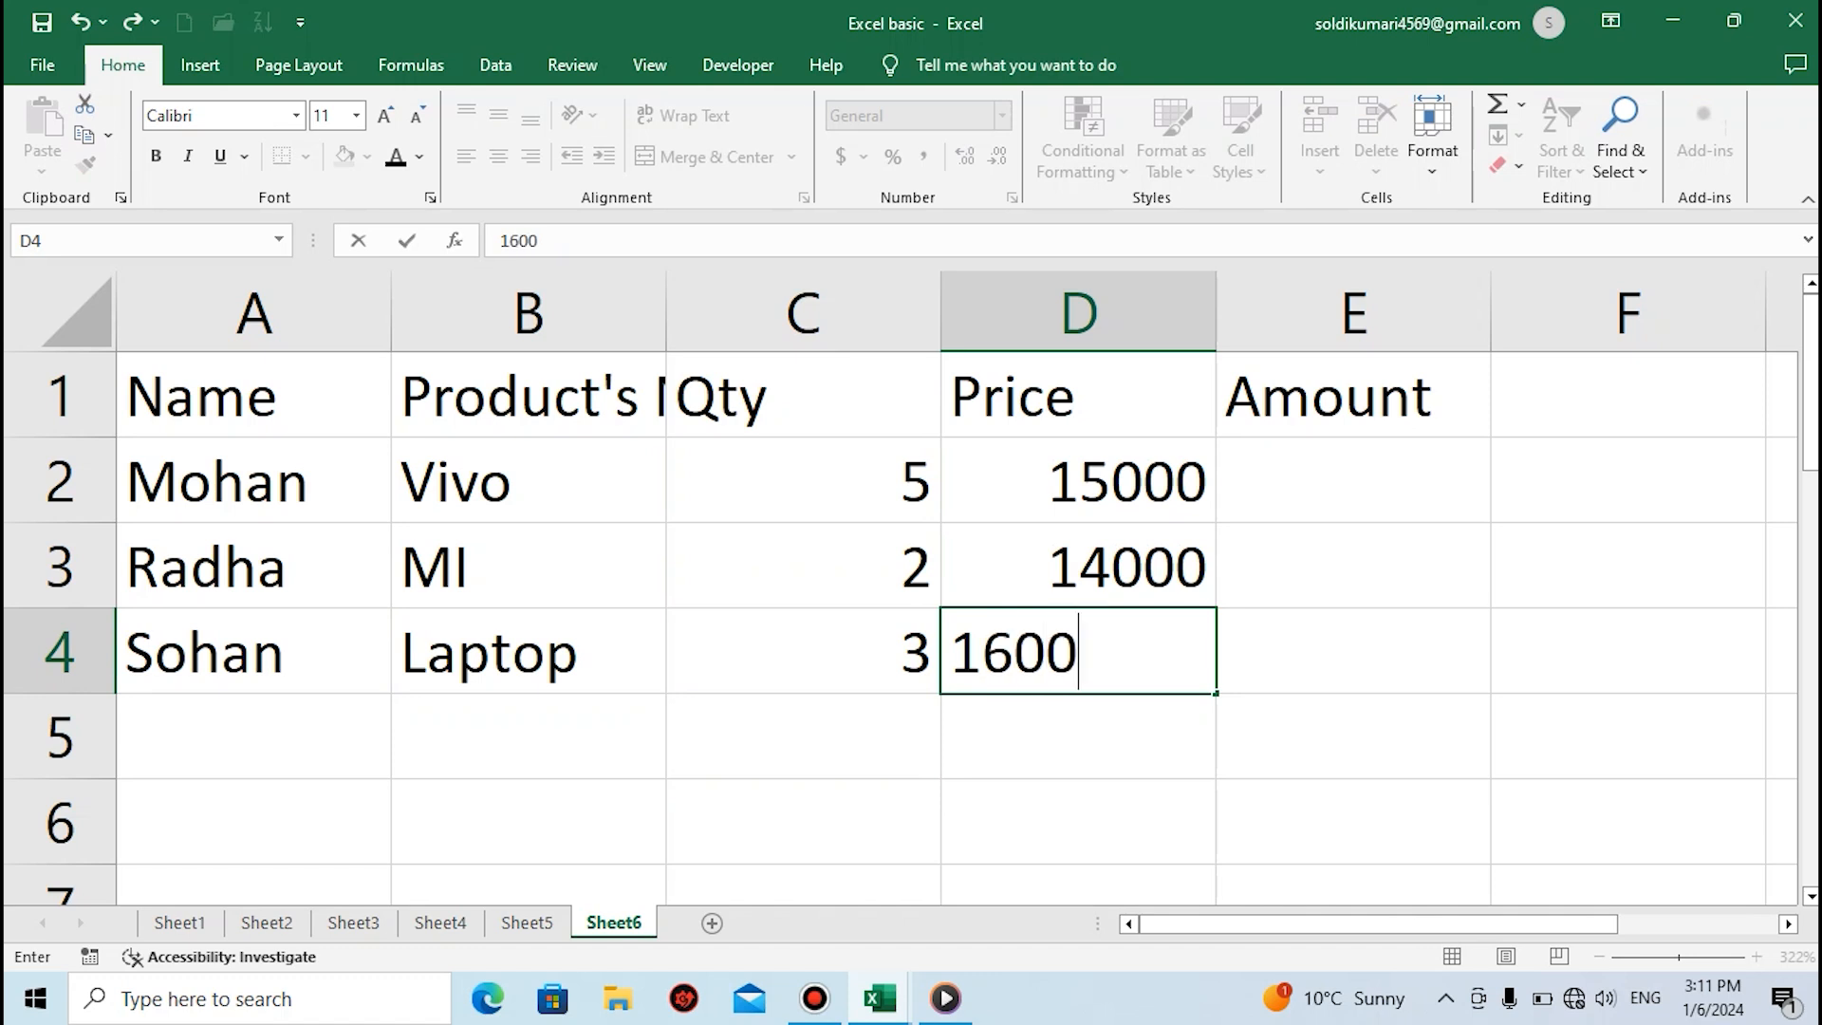
key("Return")
Calculate the first row's amount in cell E2 with the formula =C2*D2
left_click(1353, 480)
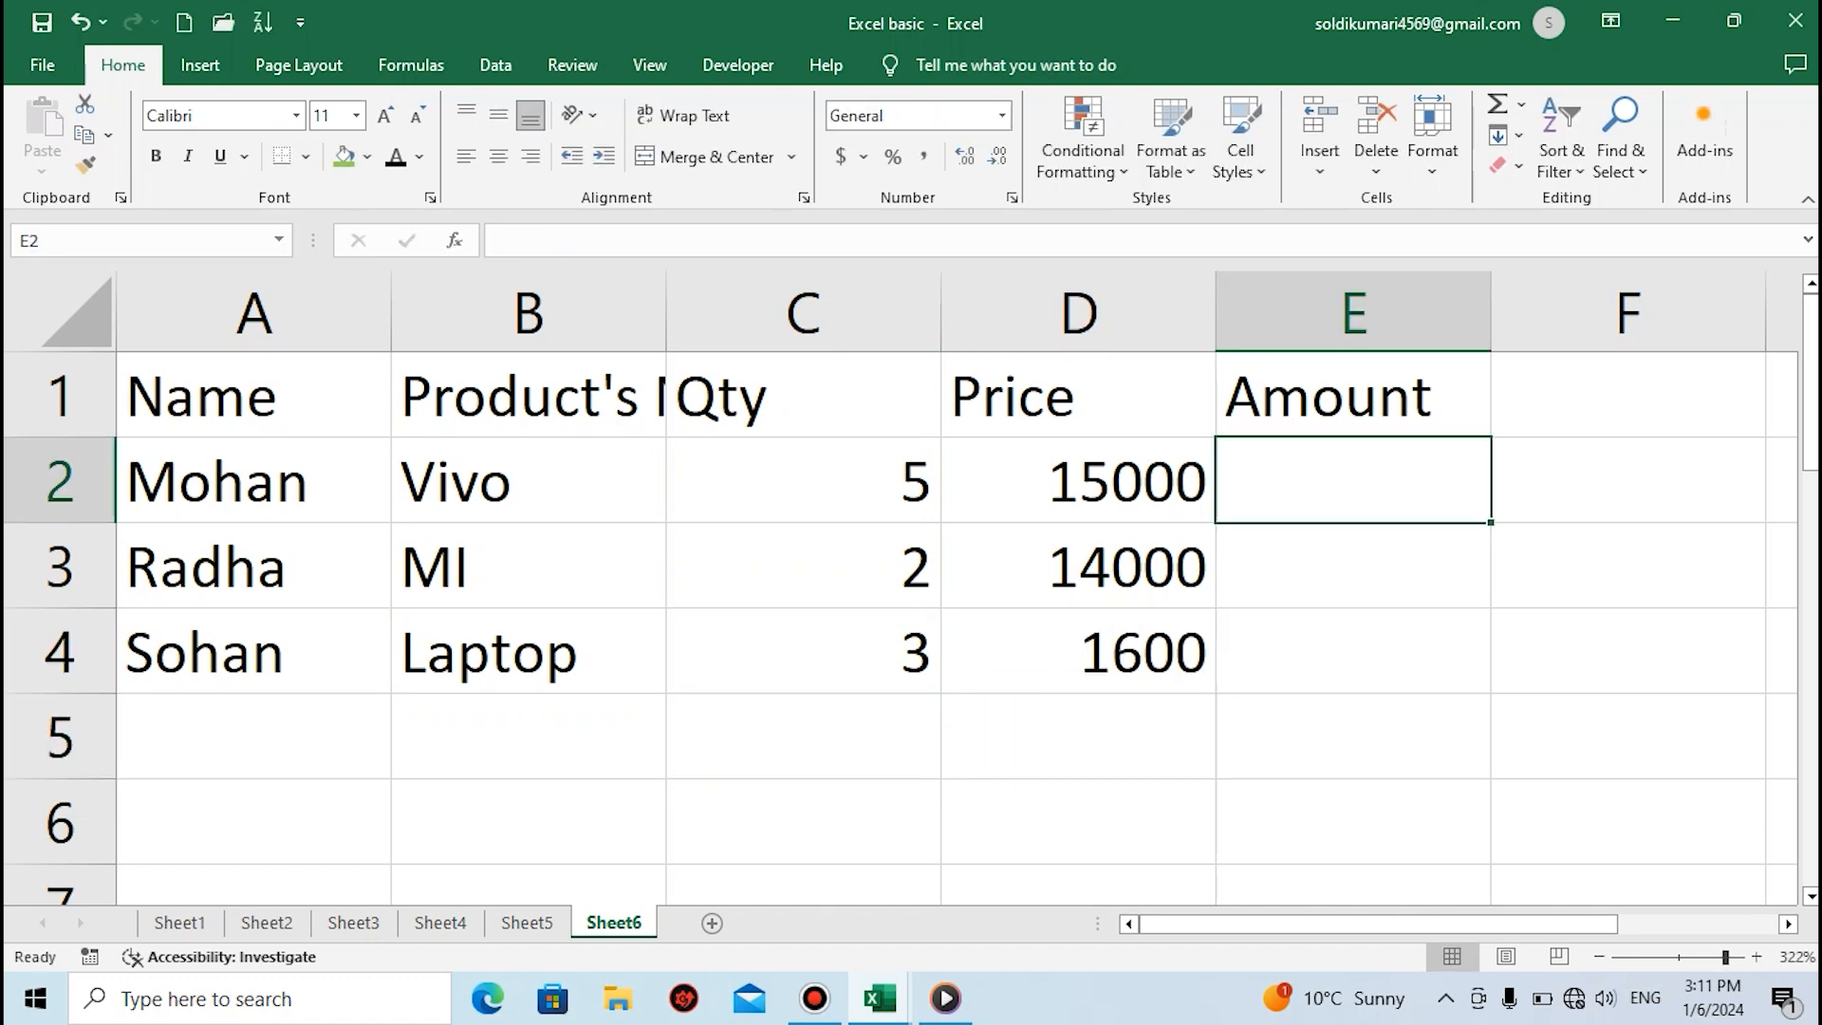
type("=")
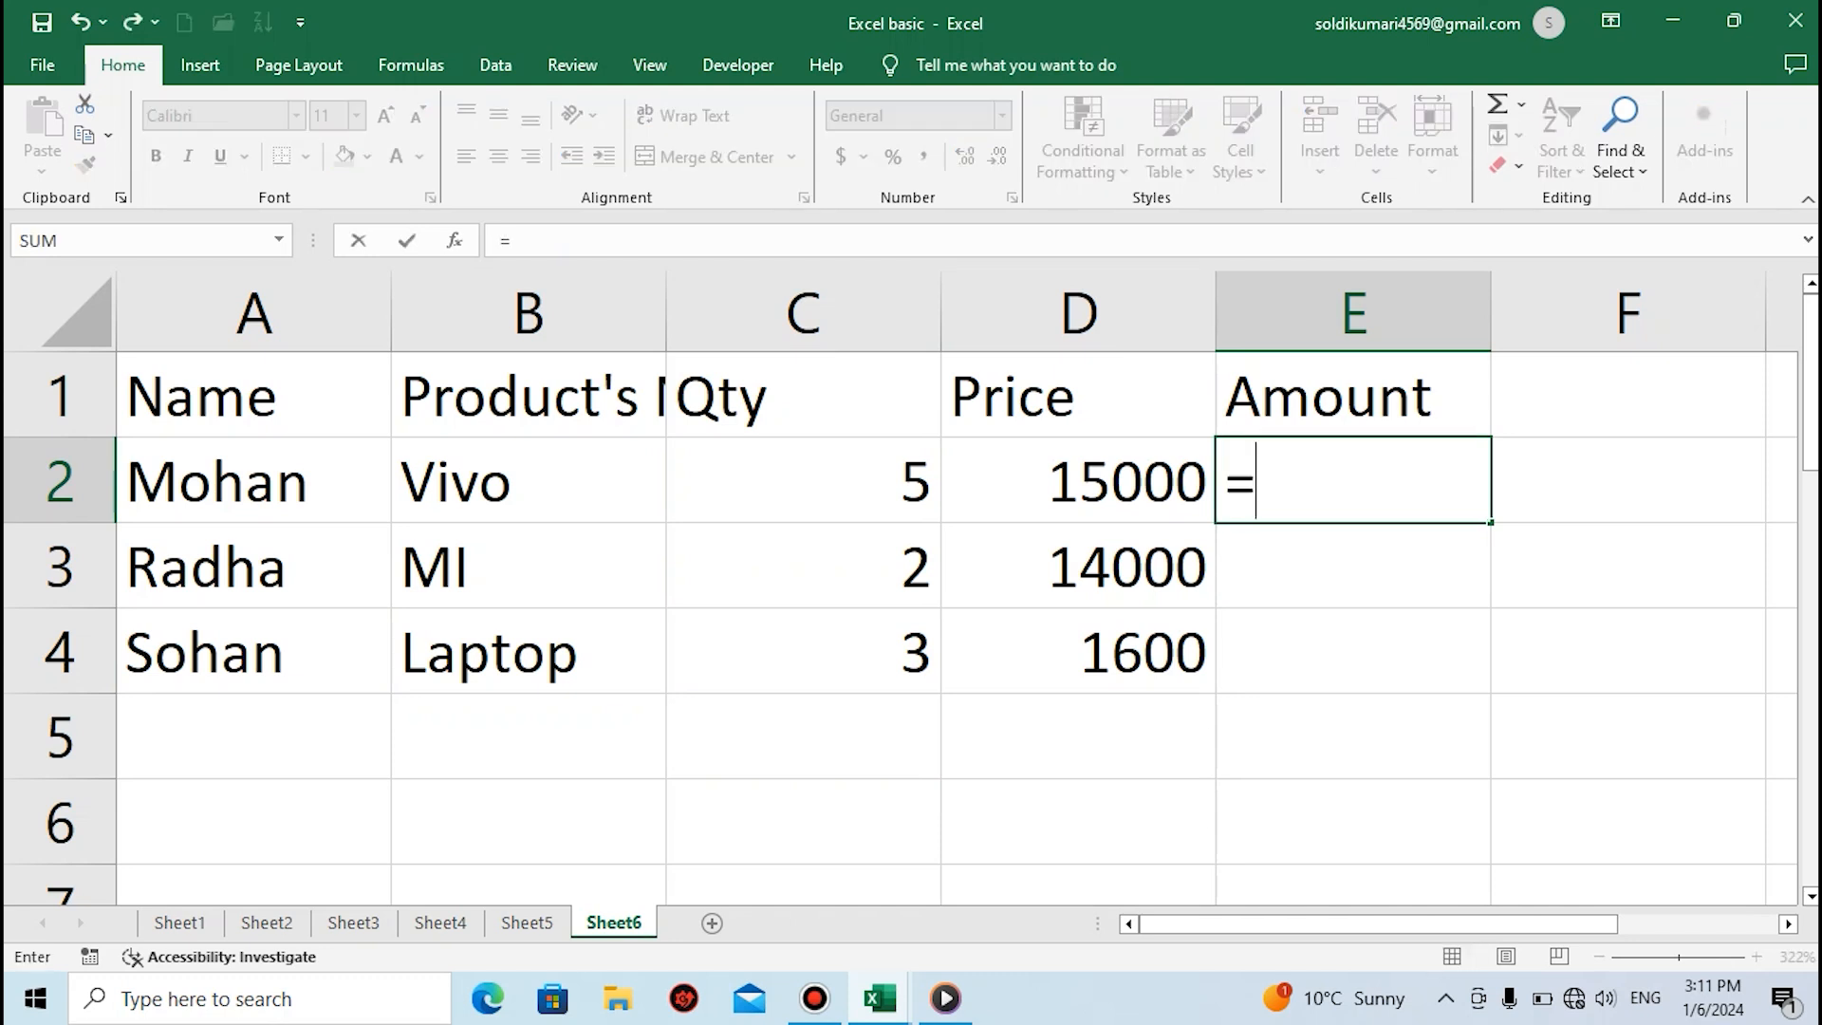
left_click(803, 480)
type("*")
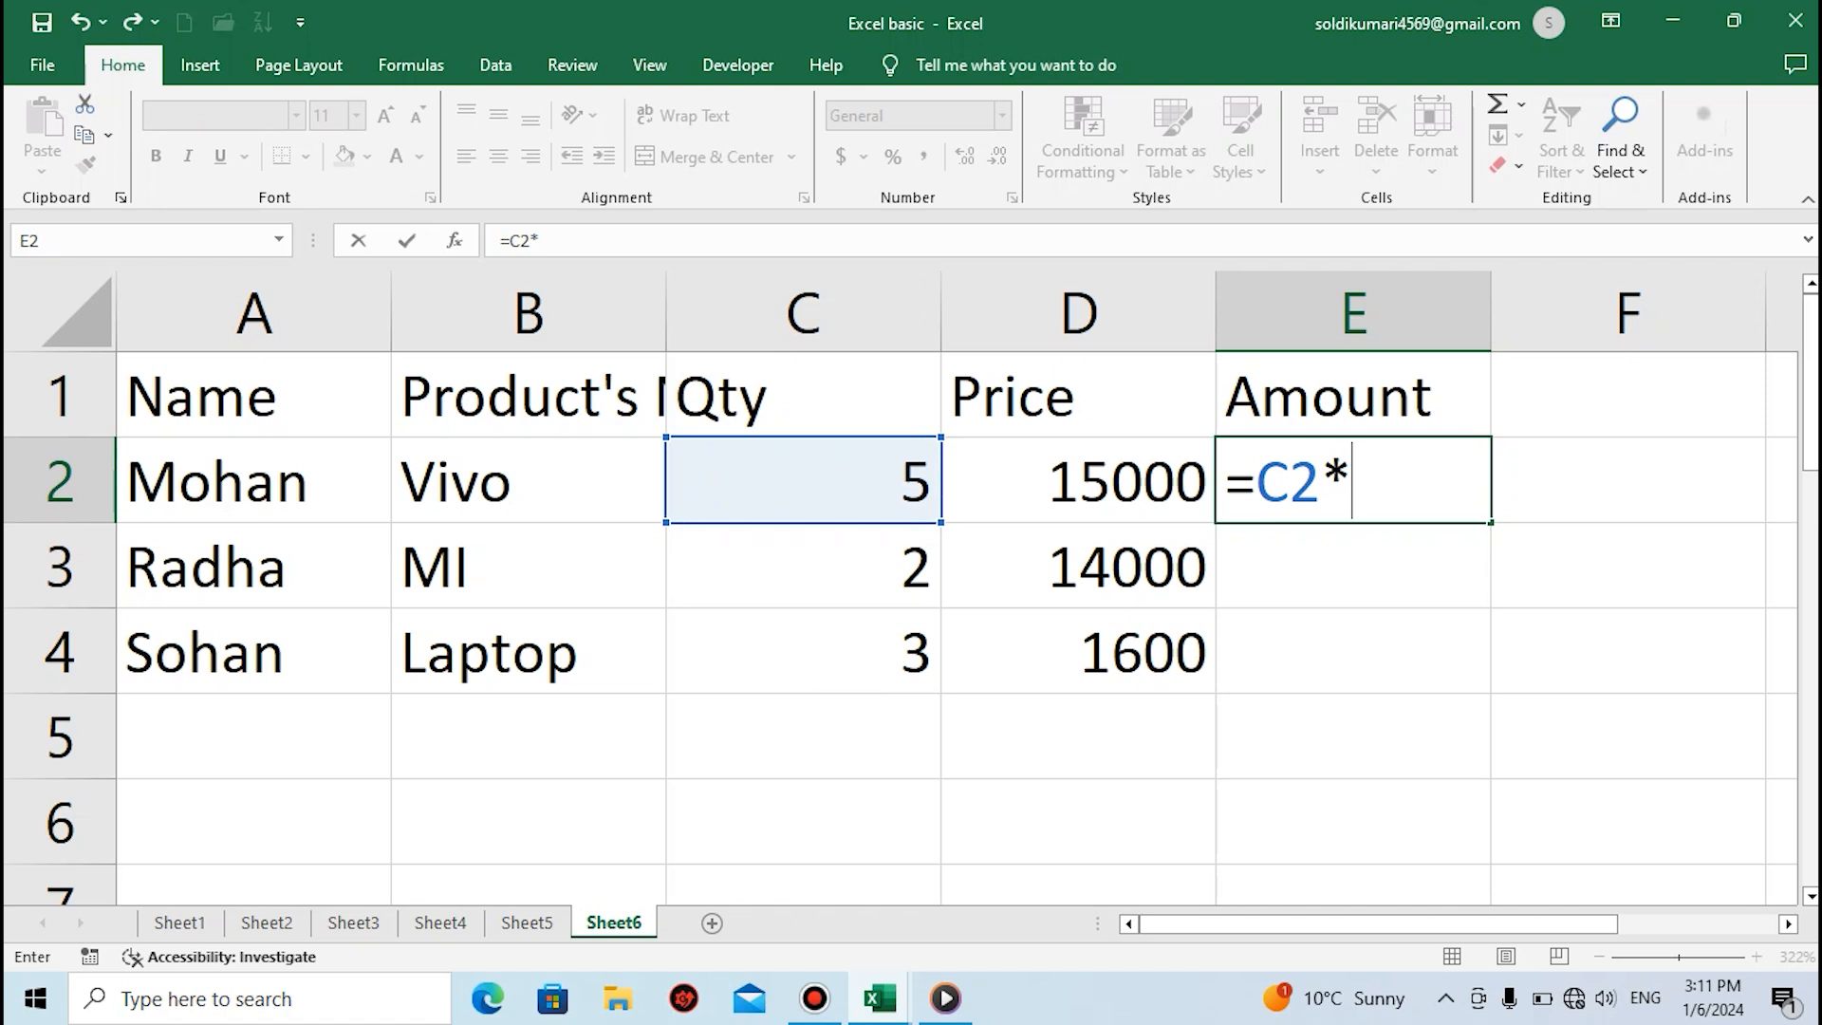
key("Left")
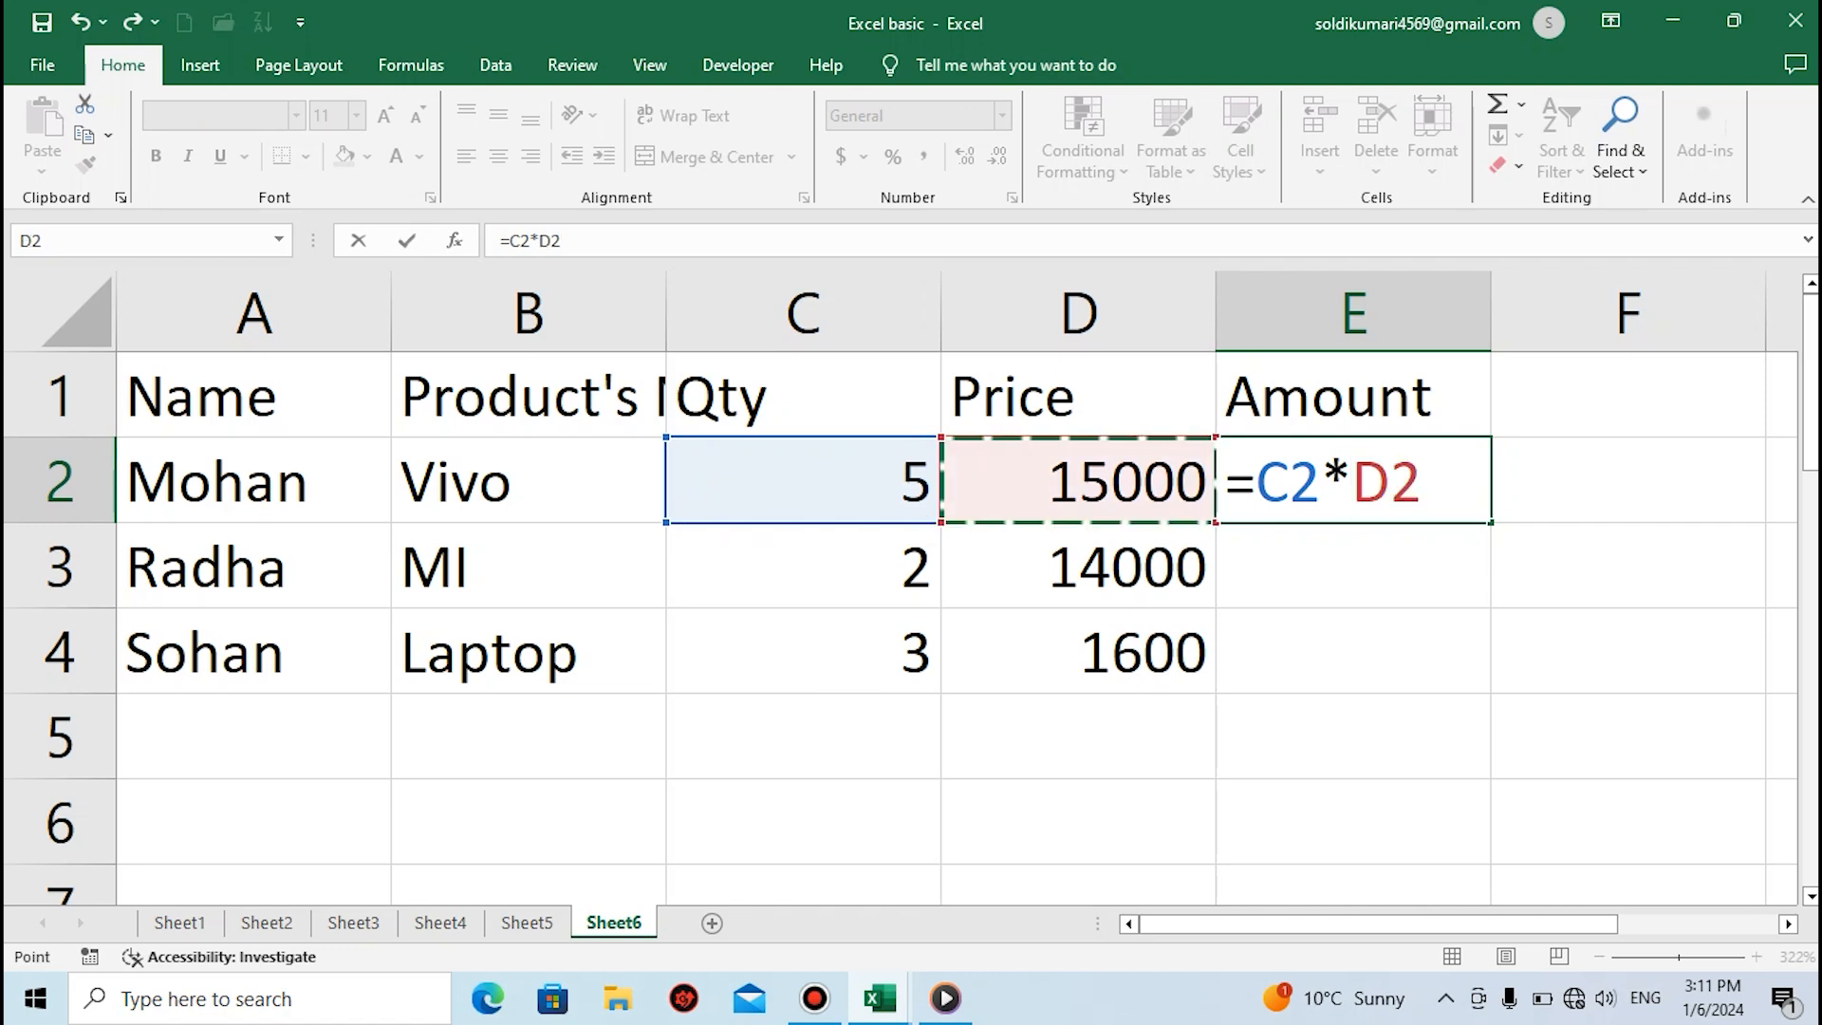
key("Return")
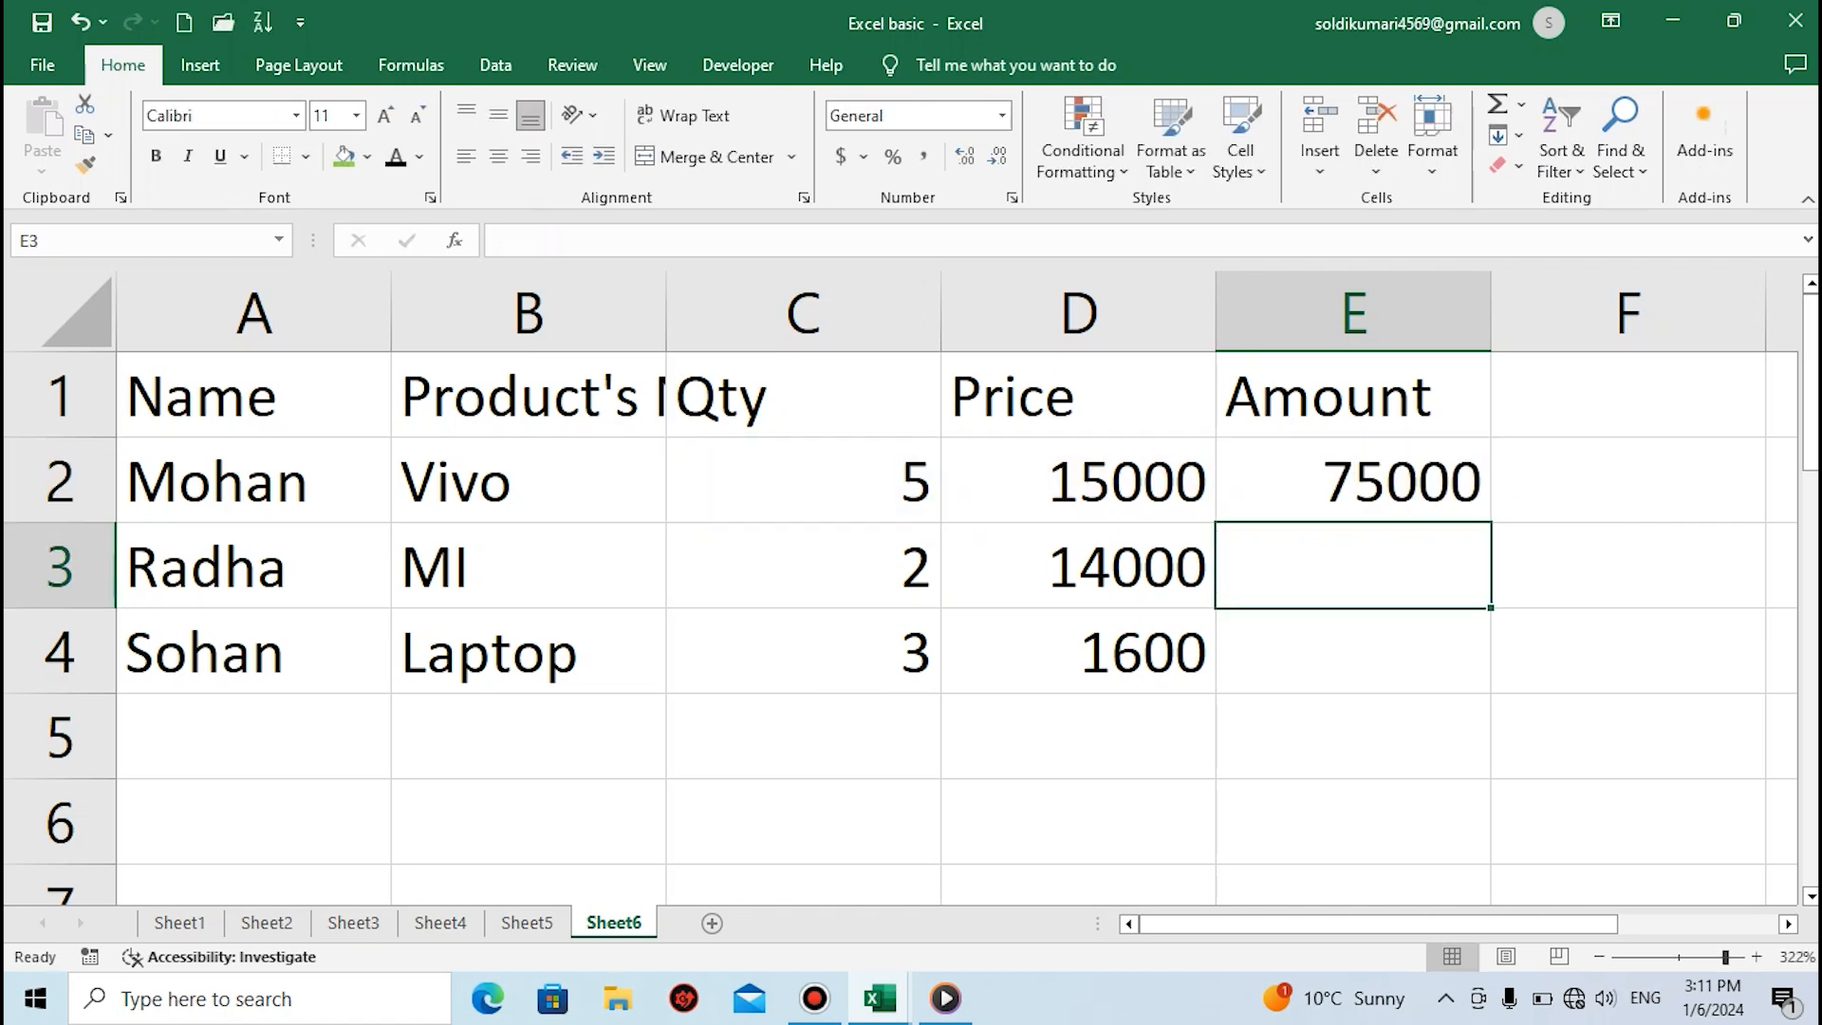
Copy the amount formula from cell E2 down through cell E4 for the remaining rows
key("Up")
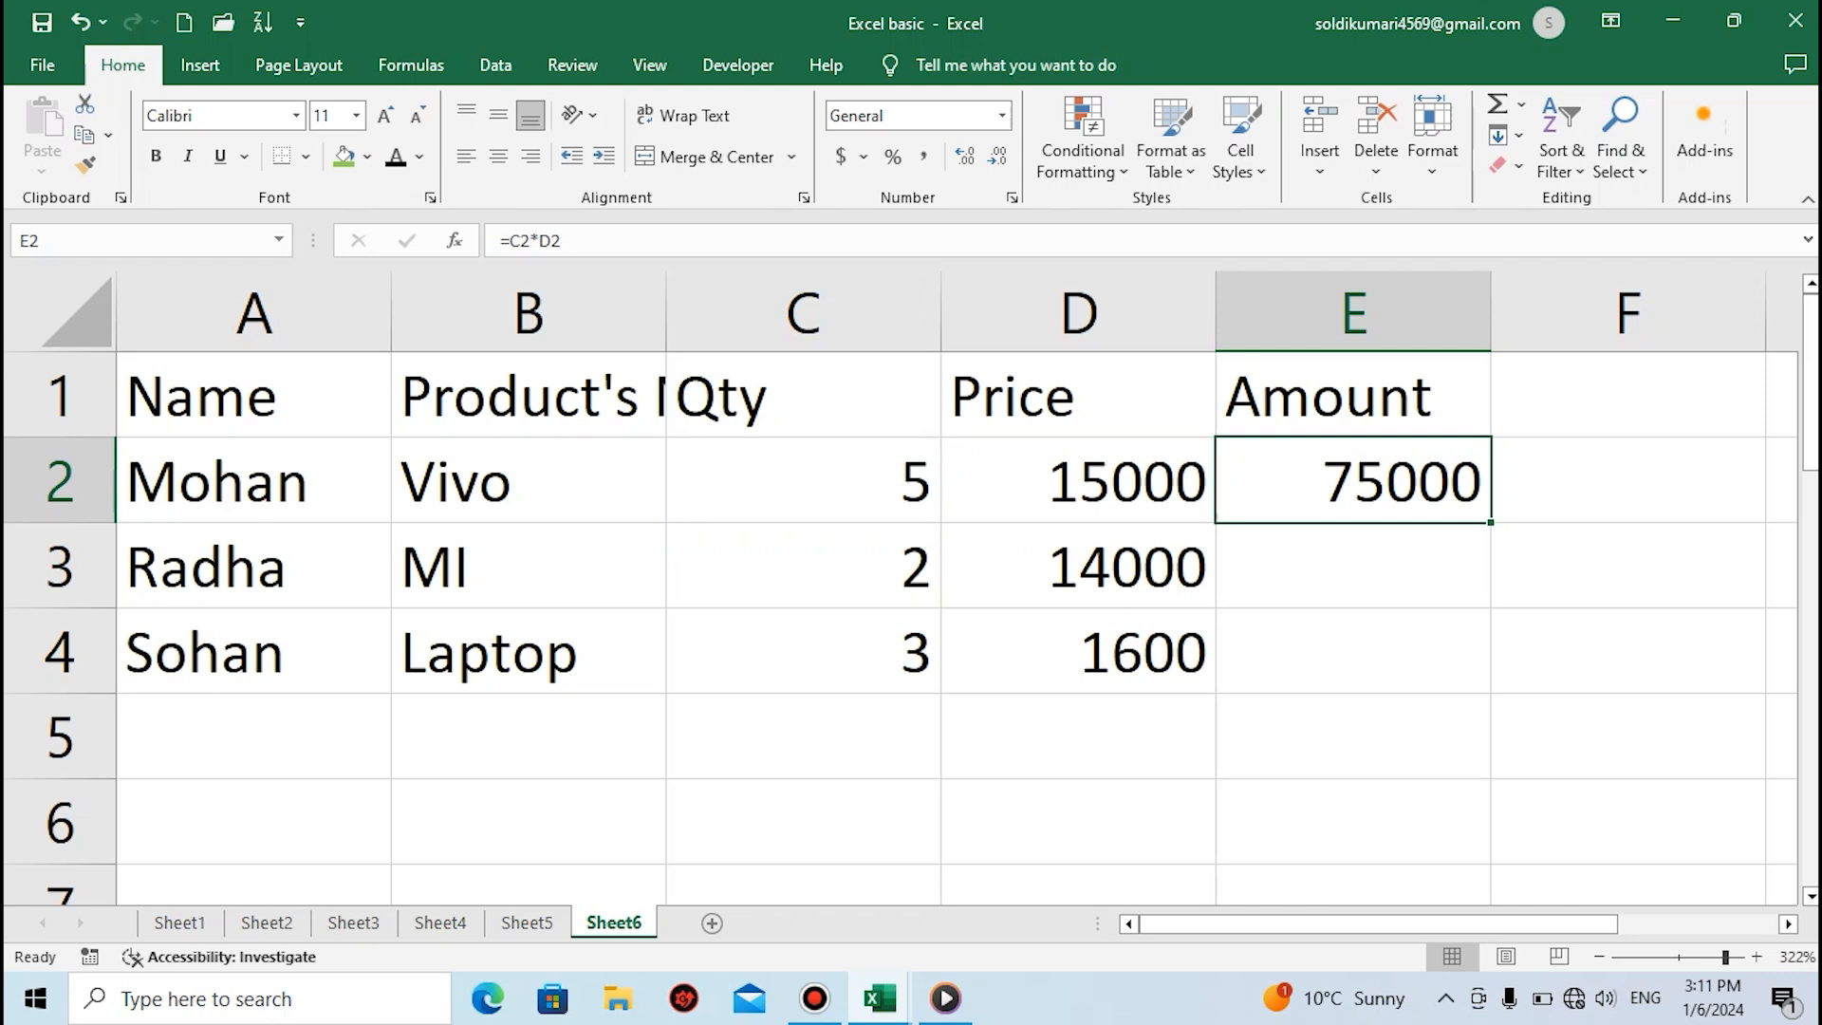
key("Down")
key("Down")
key("Up")
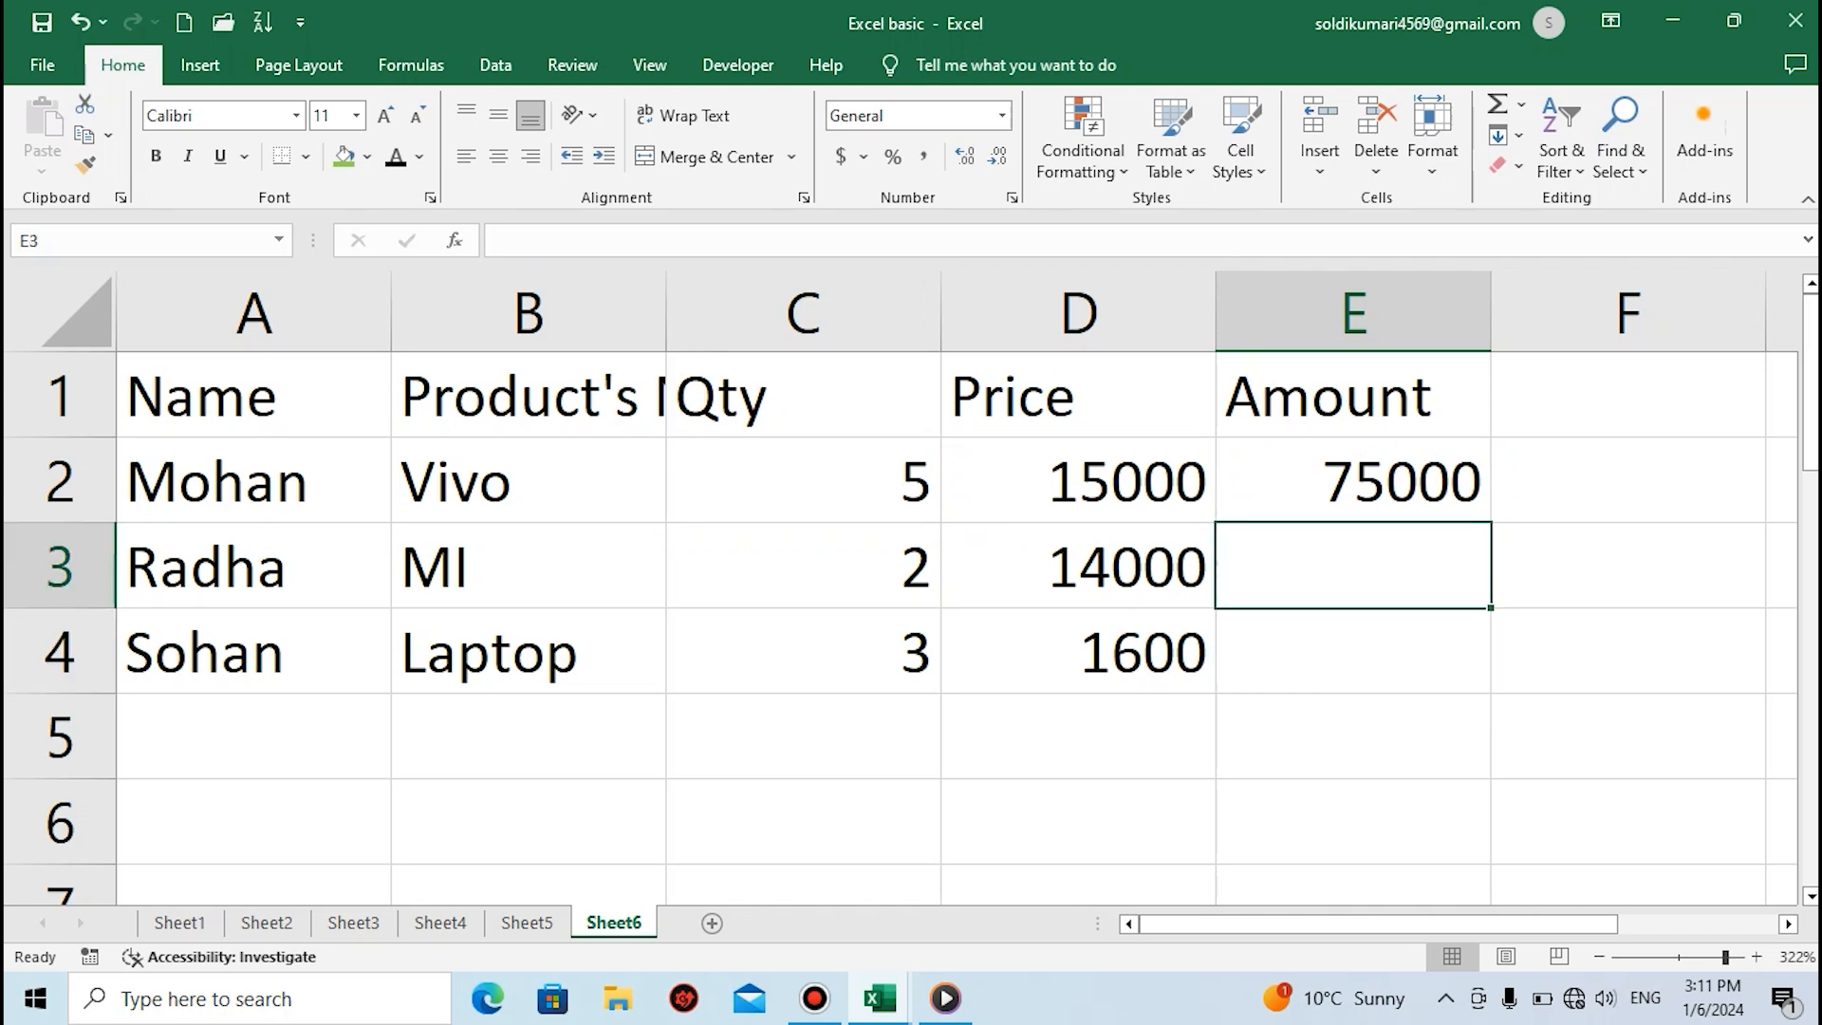
key("Up")
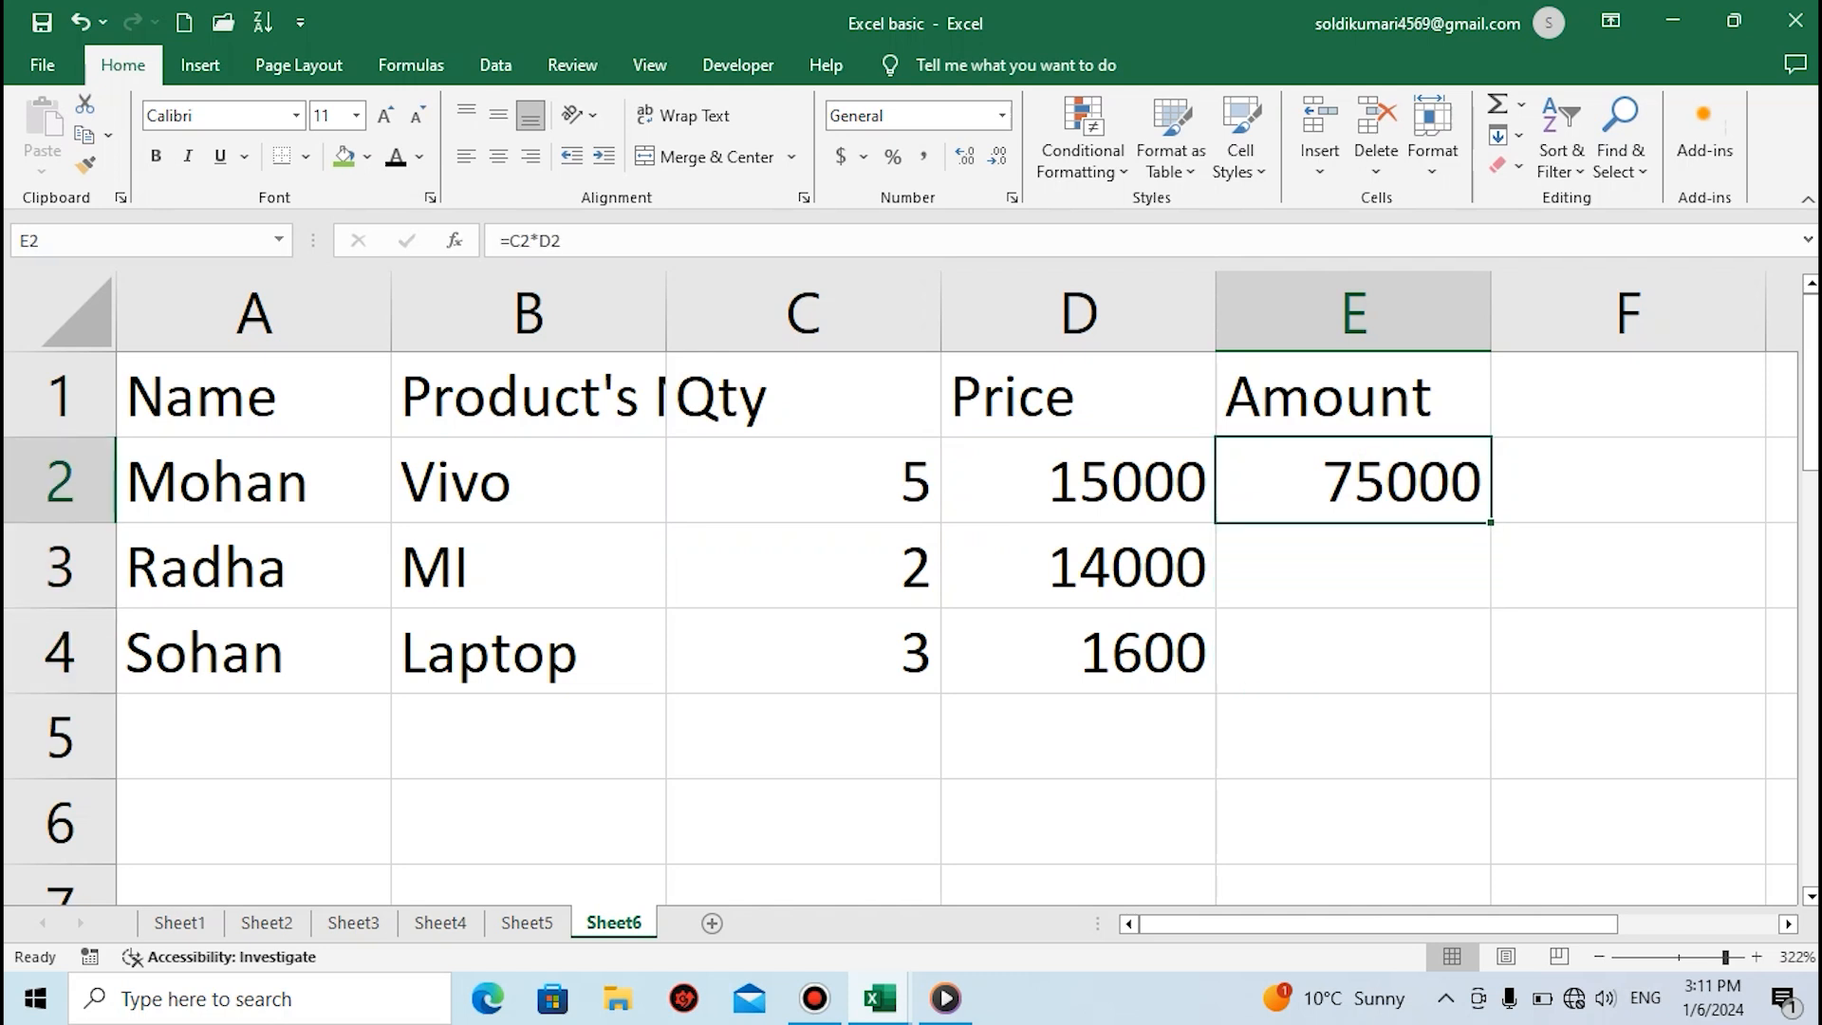
key("Right")
key("shift+Down")
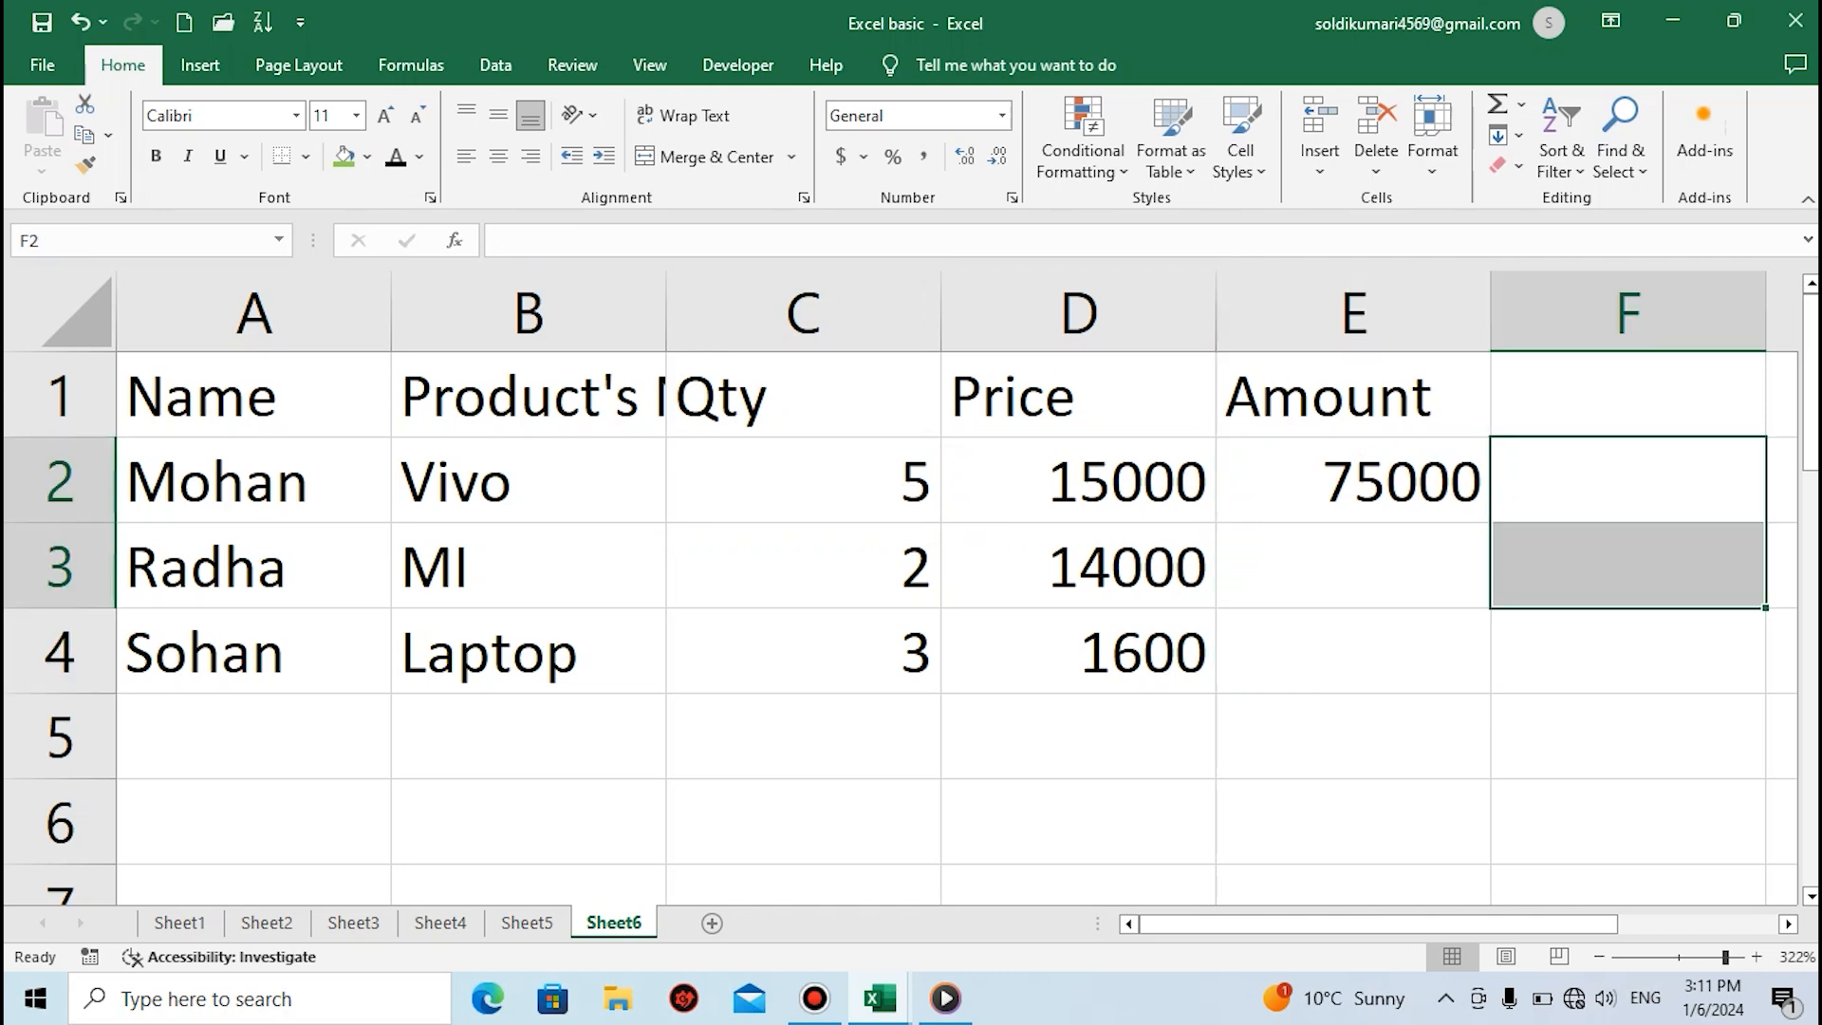
key("Left")
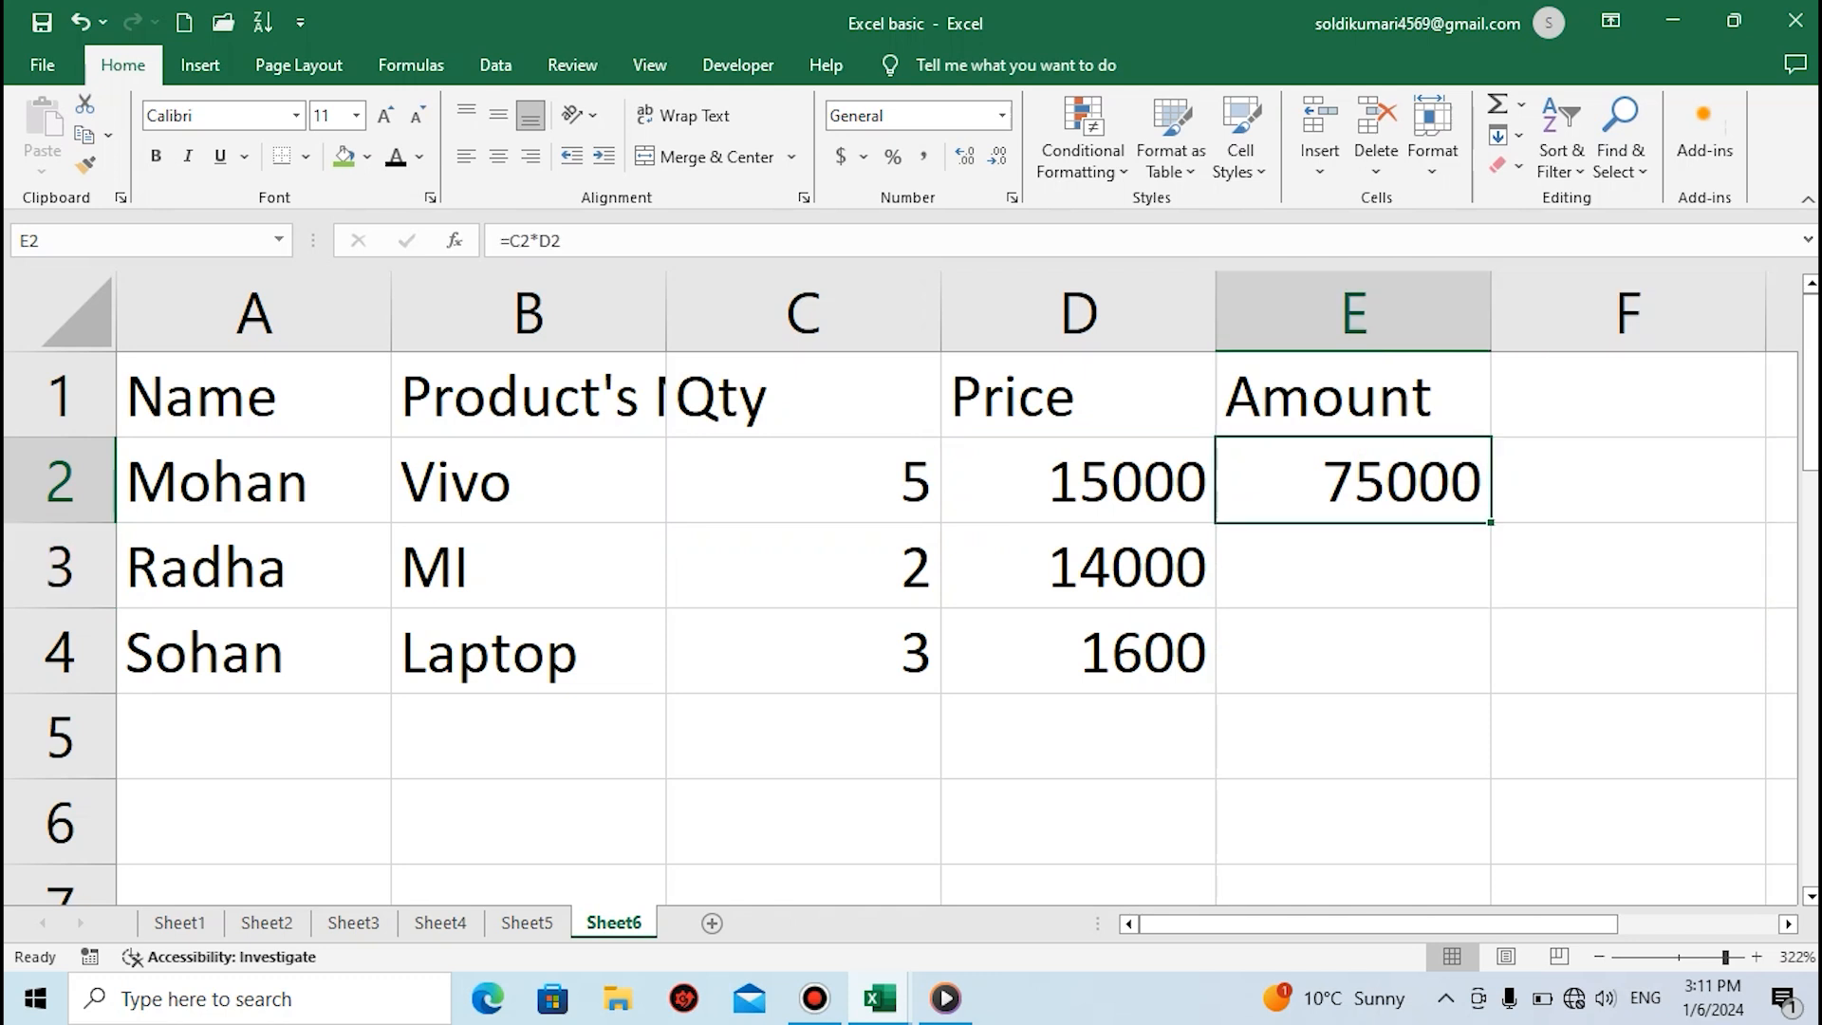
left_click_drag(1491, 522, 1485, 683)
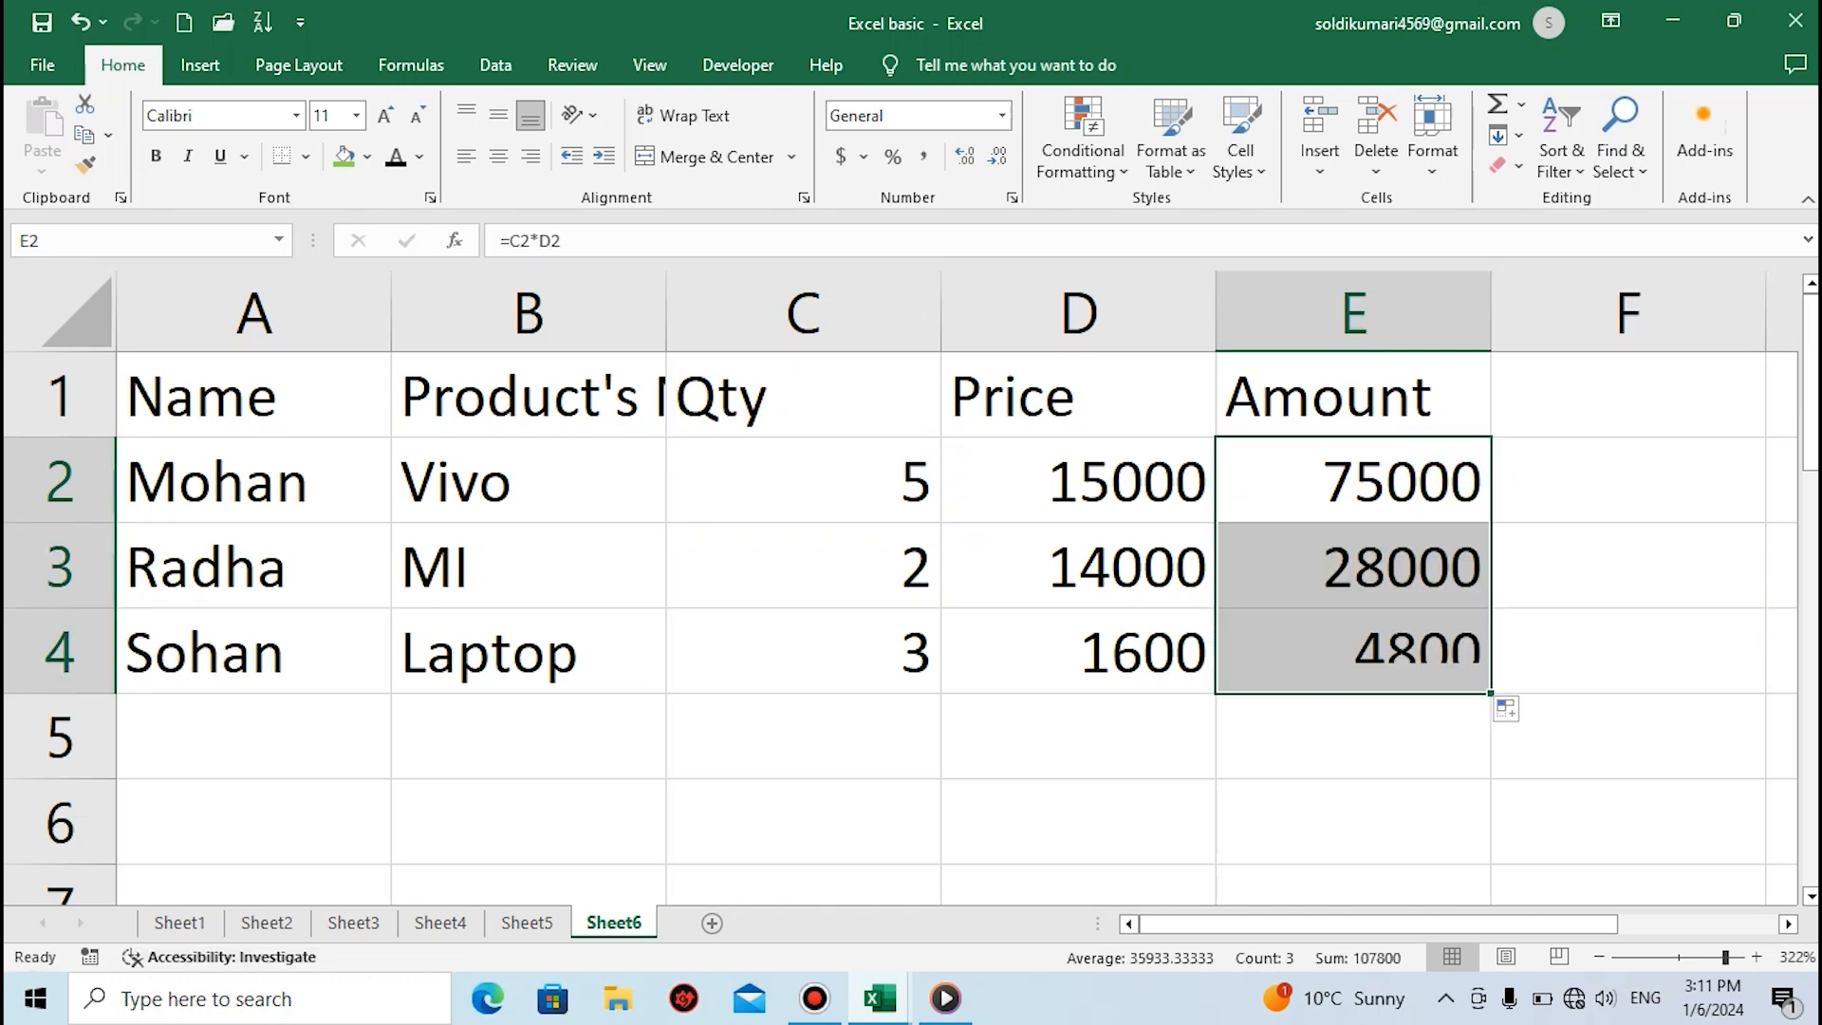
left_click(803, 567)
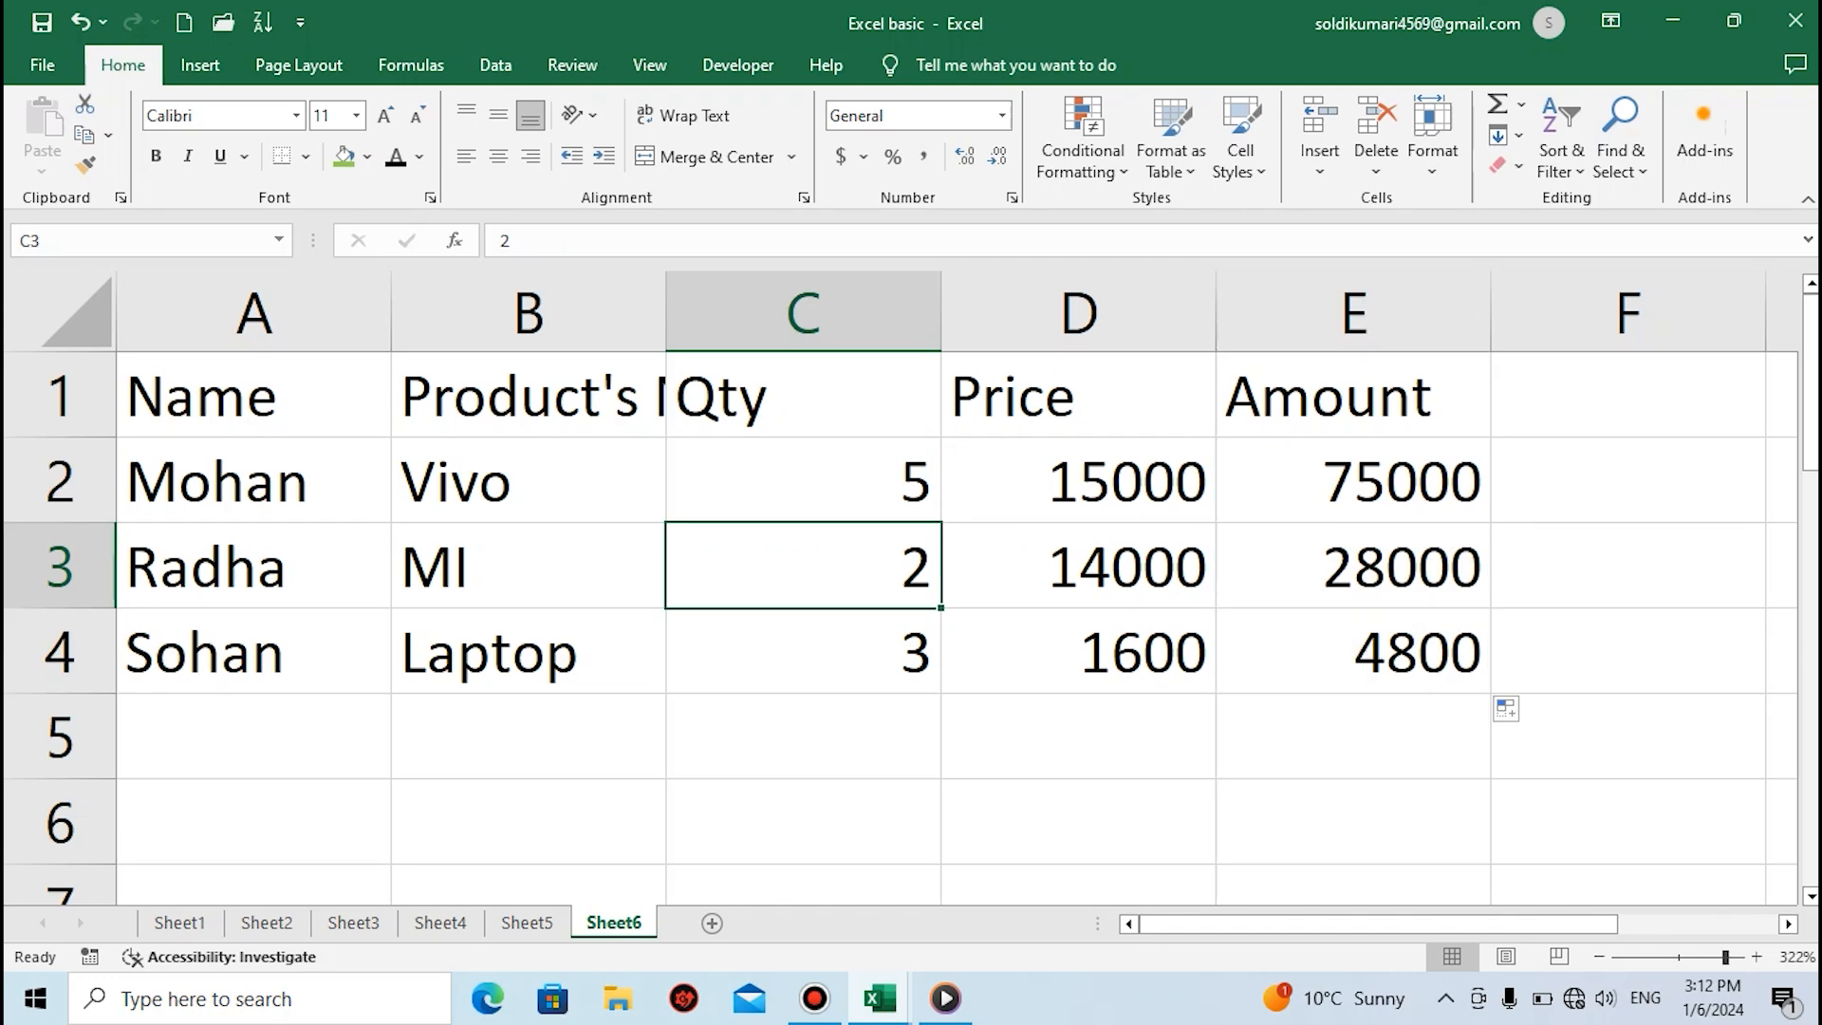
Fill the header cells A1 to E1 with the standard red colour
left_click(253, 395)
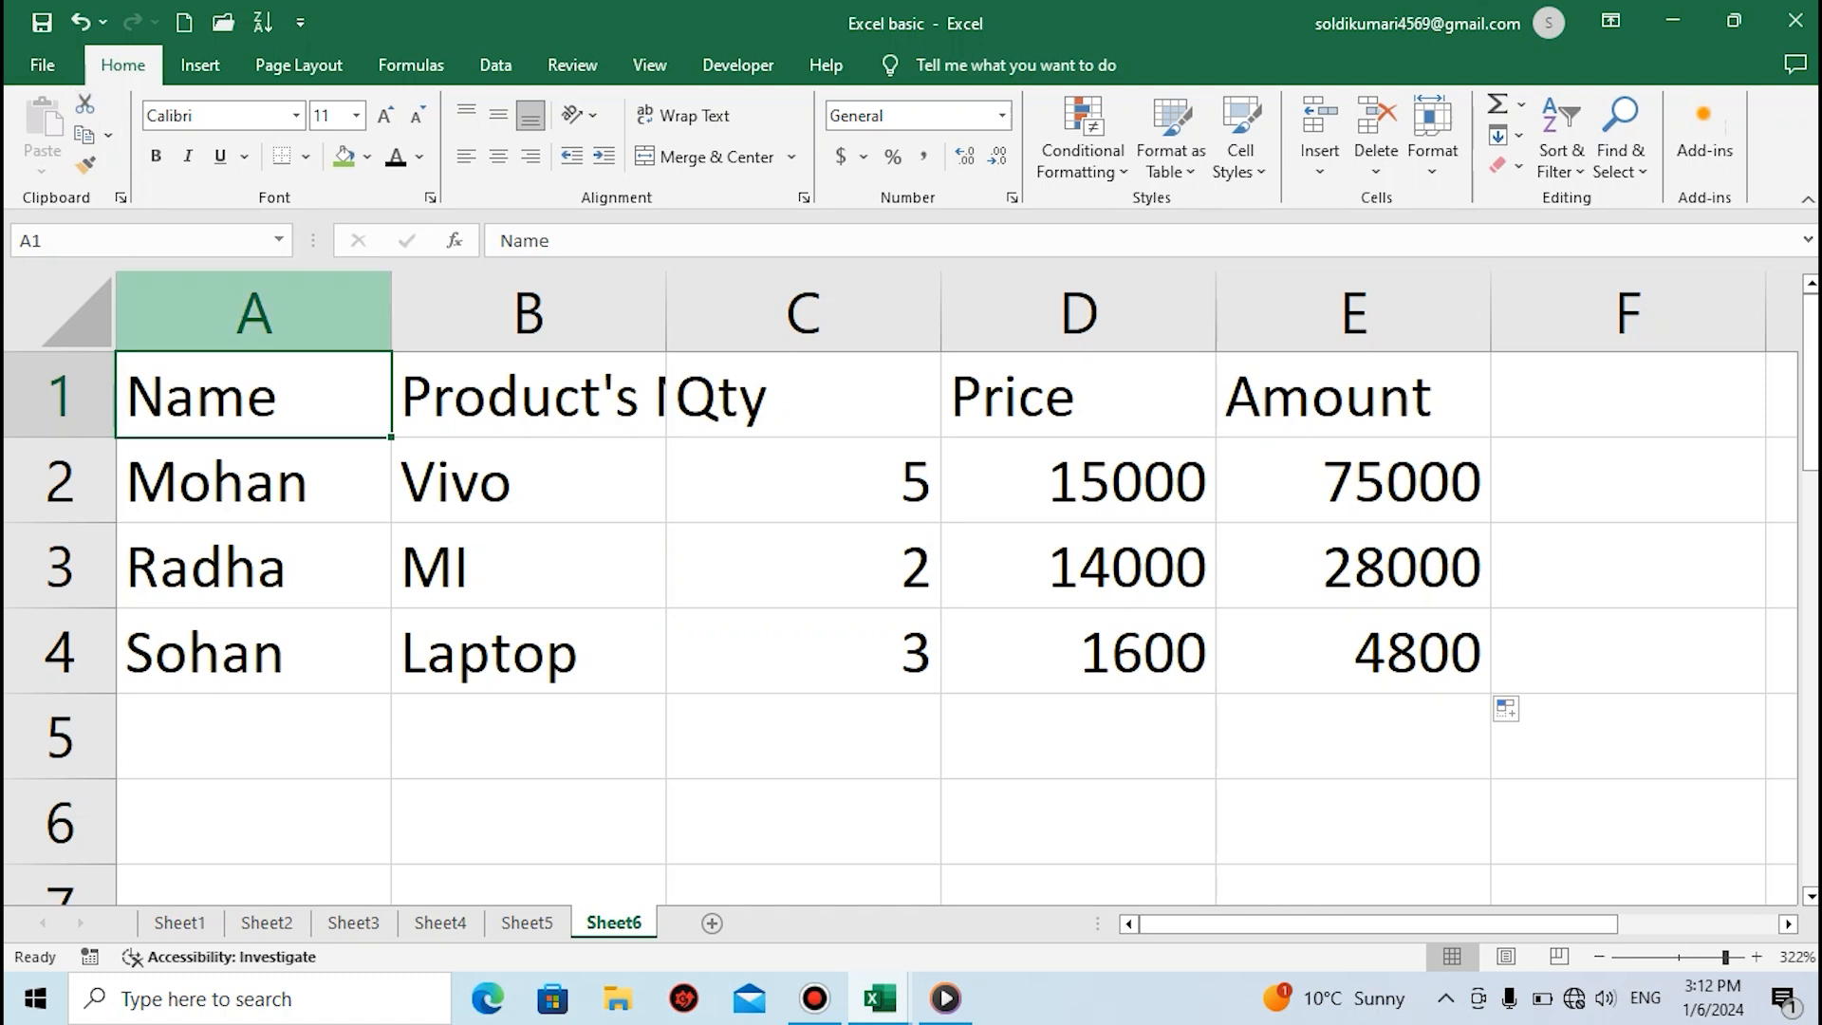
key("shift+Right")
key("shift+Right")
key("shift+Right")
key("shift+Right")
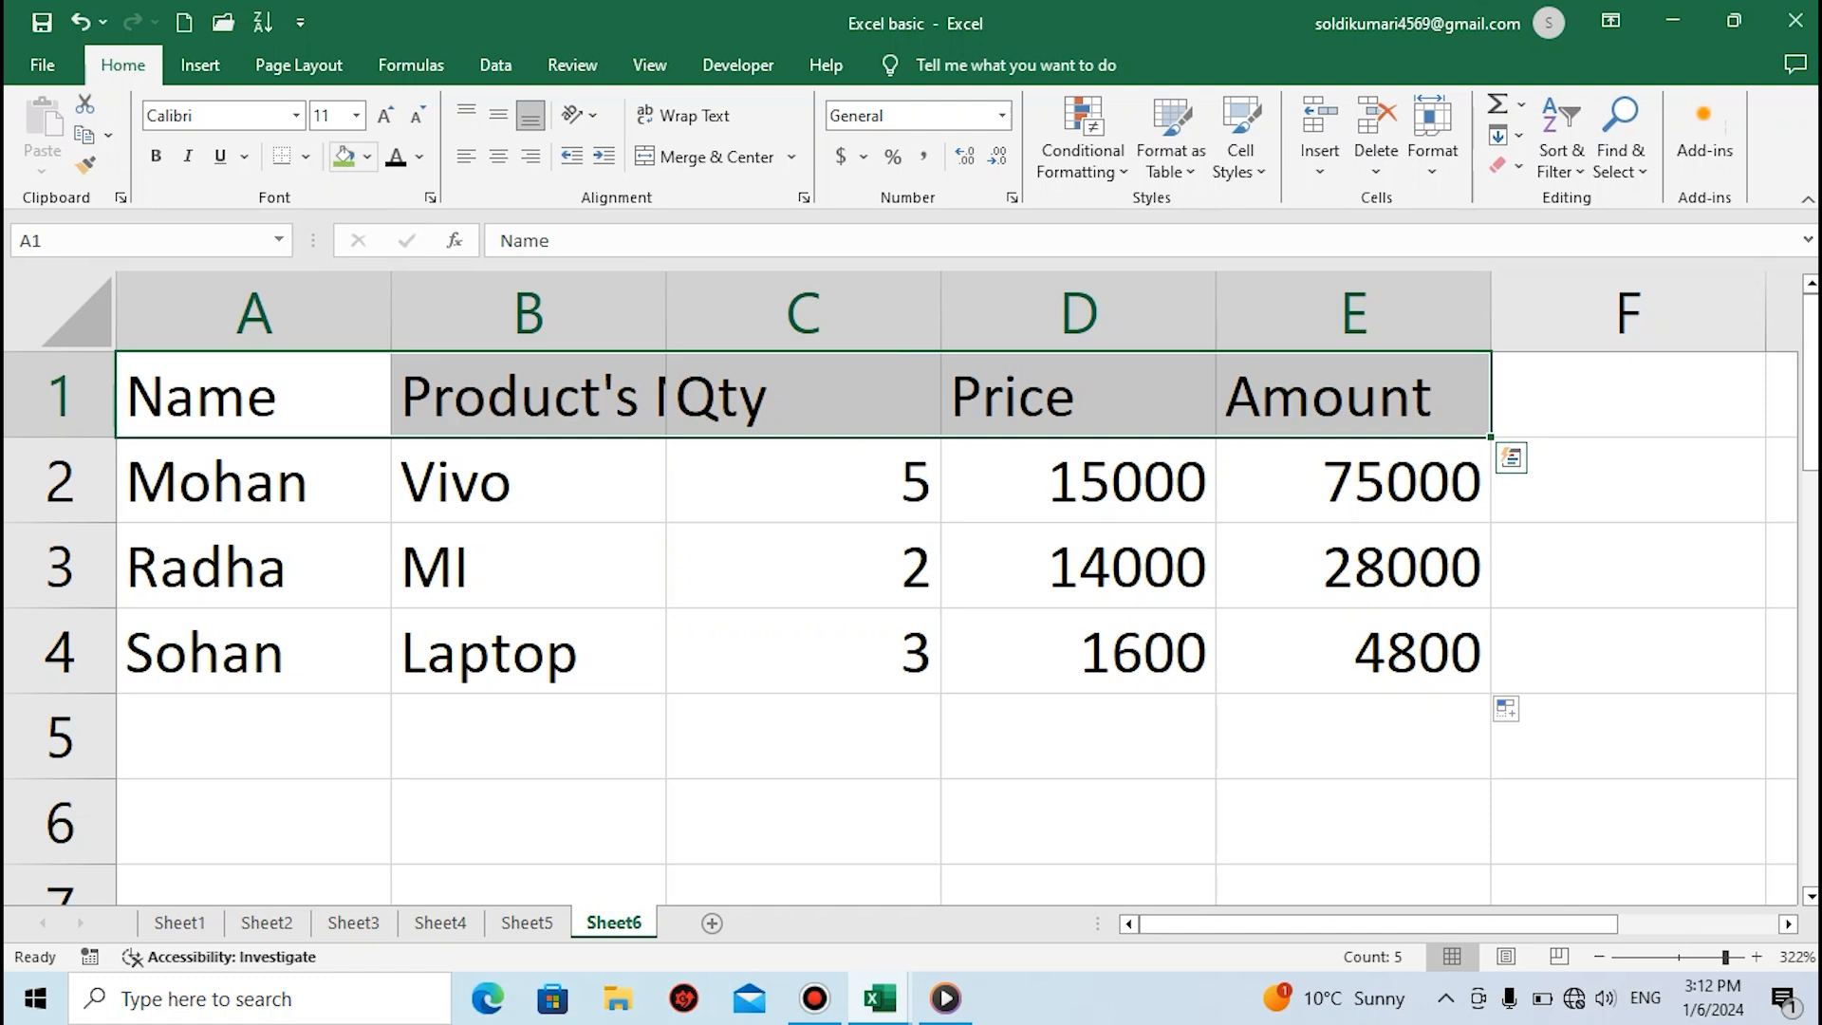
left_click(366, 157)
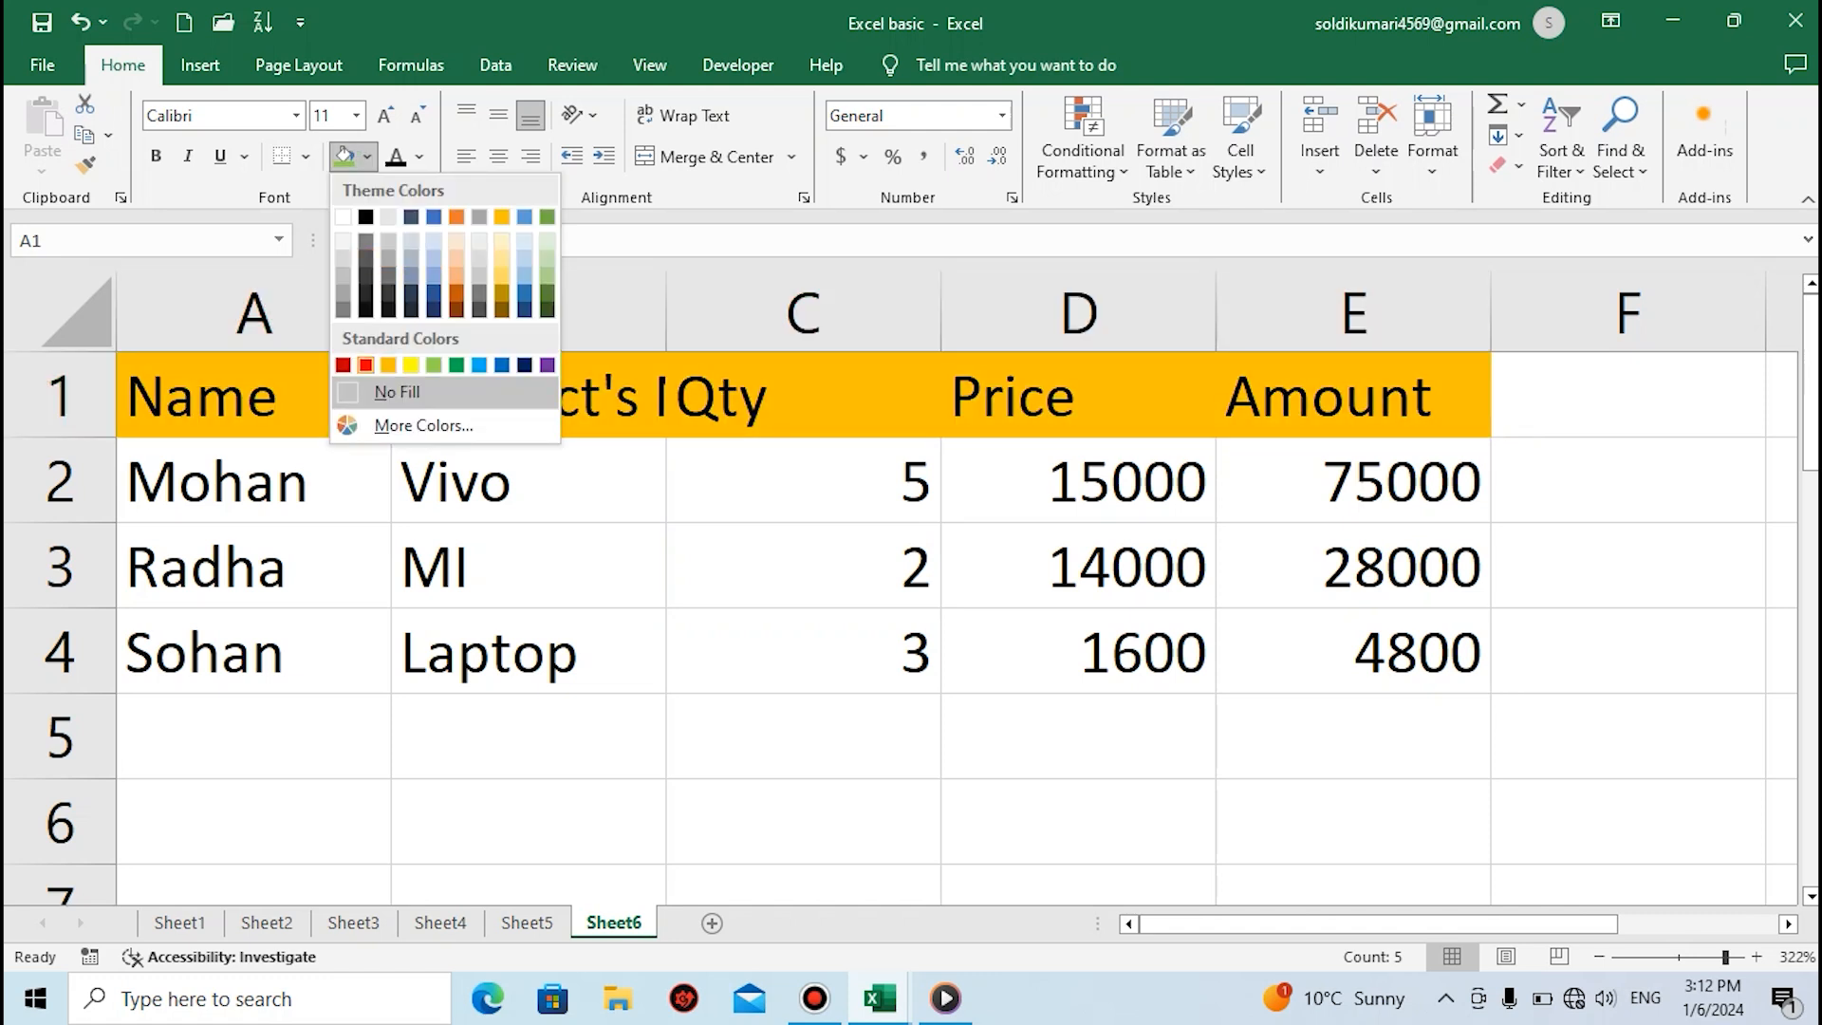
left_click(366, 365)
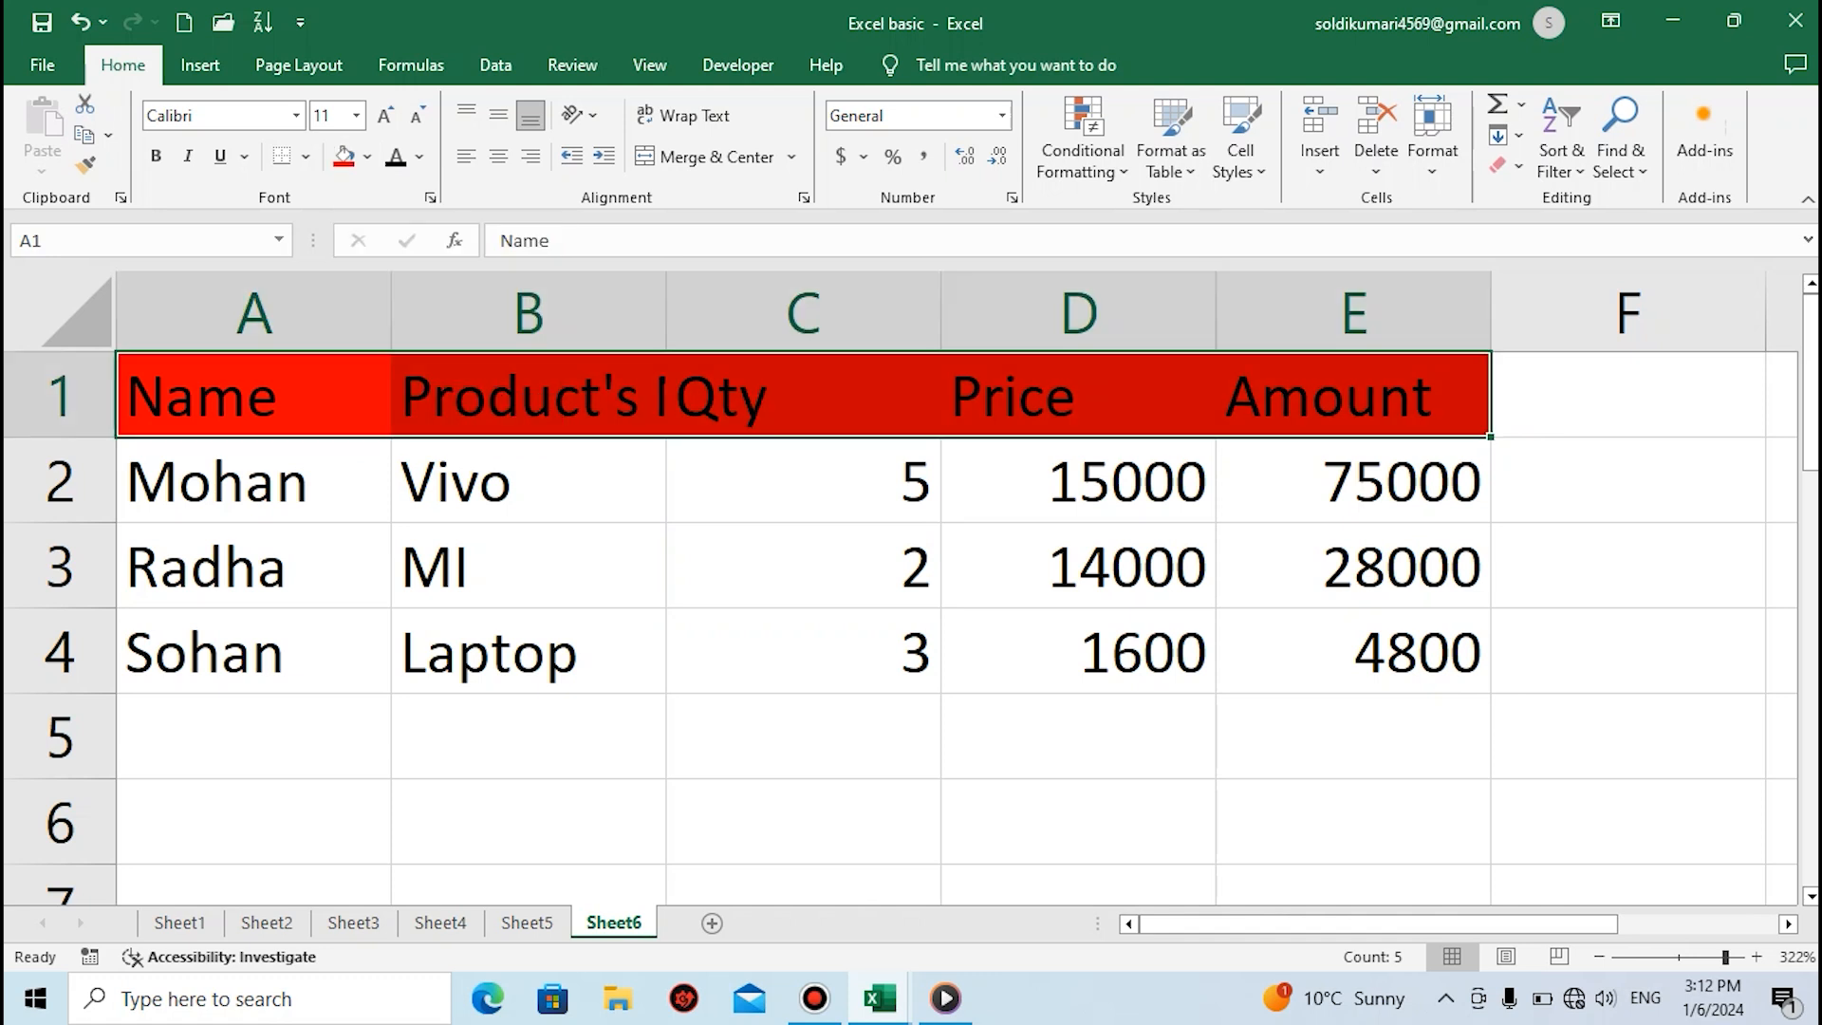
AutoFit columns A to E to their headings and widen column D to fit its prices
key("alt+h")
key("o")
key("i")
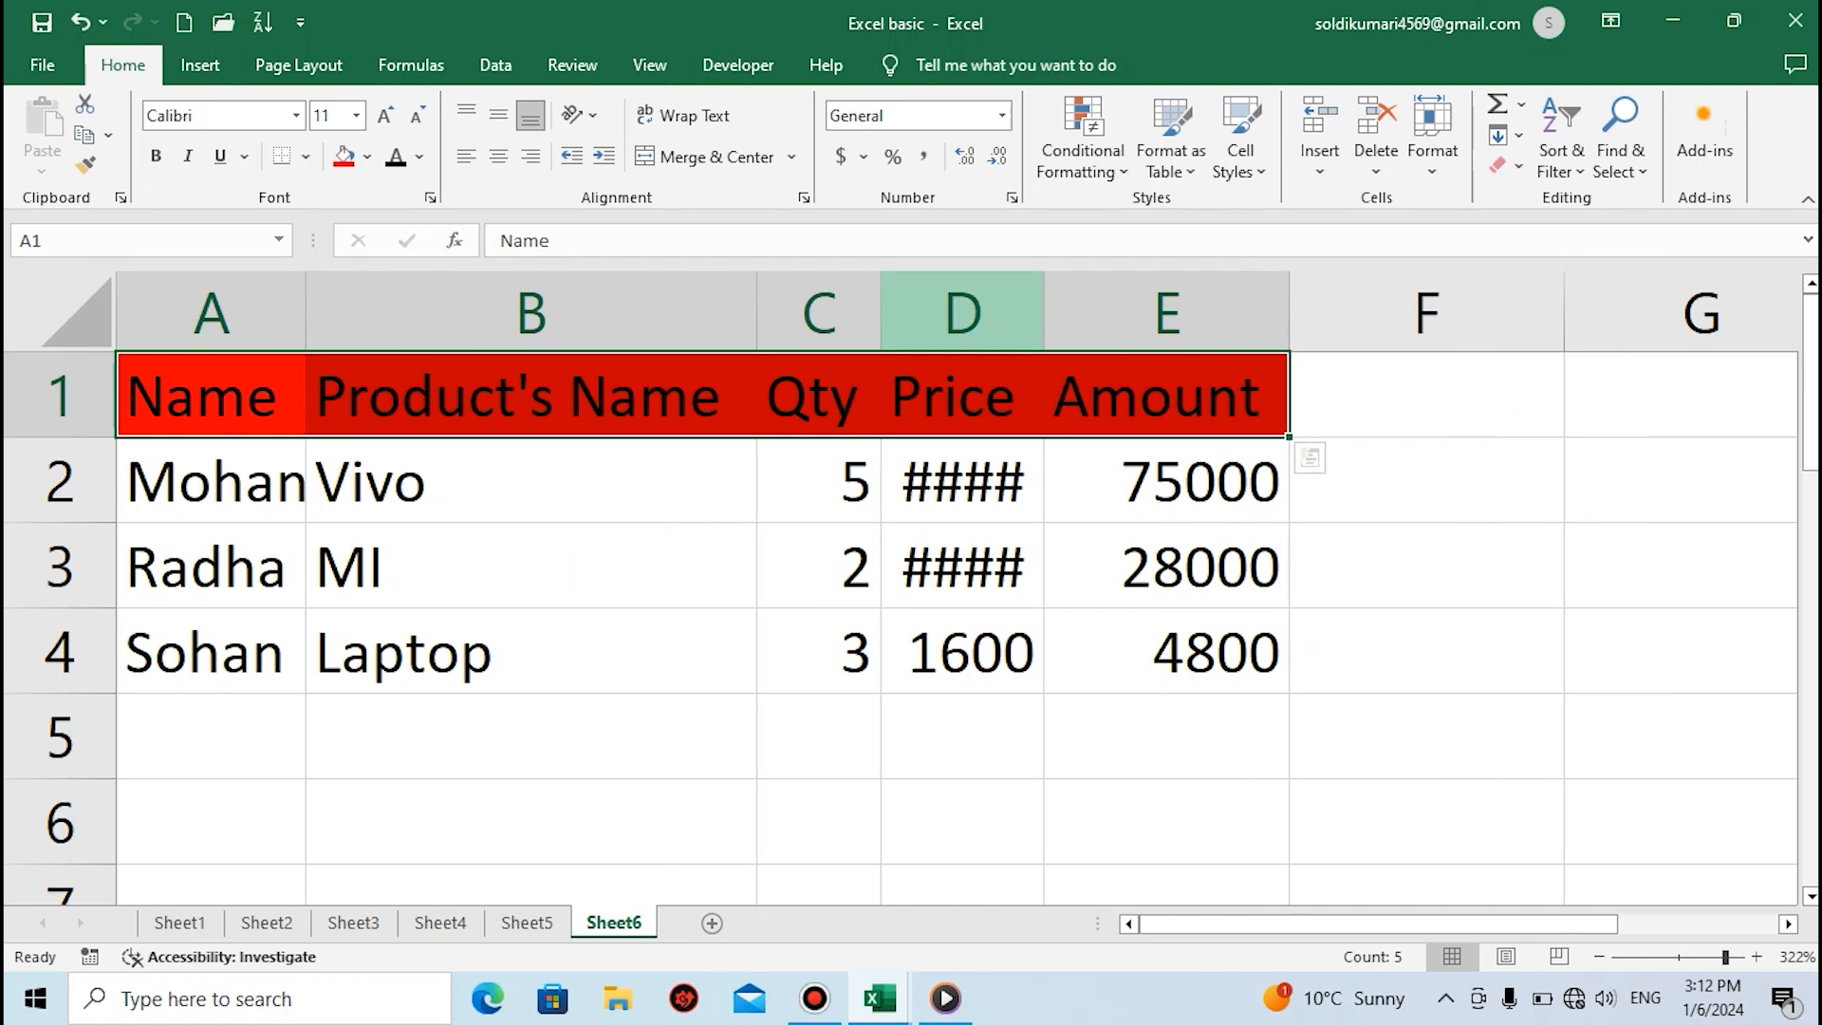
double_click(1043, 311)
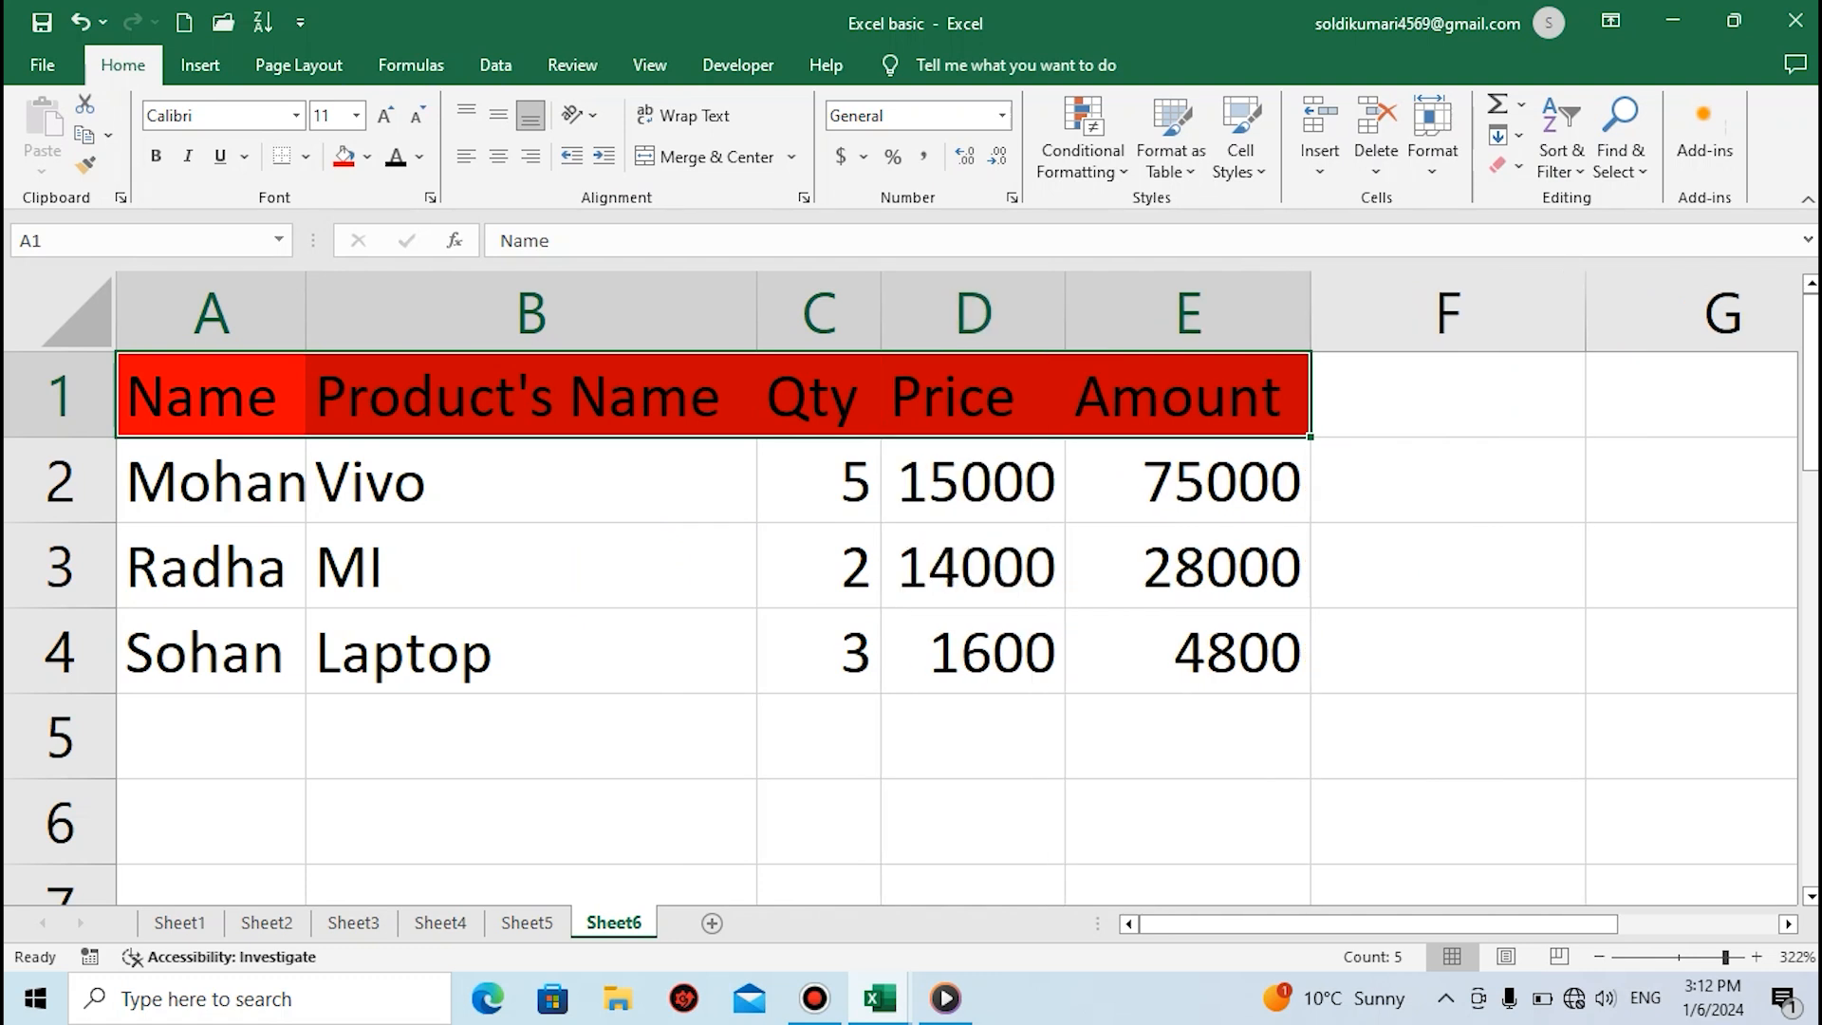
Cut the Name heading from cell A1 and paste it into cell B5
left_click(532, 480)
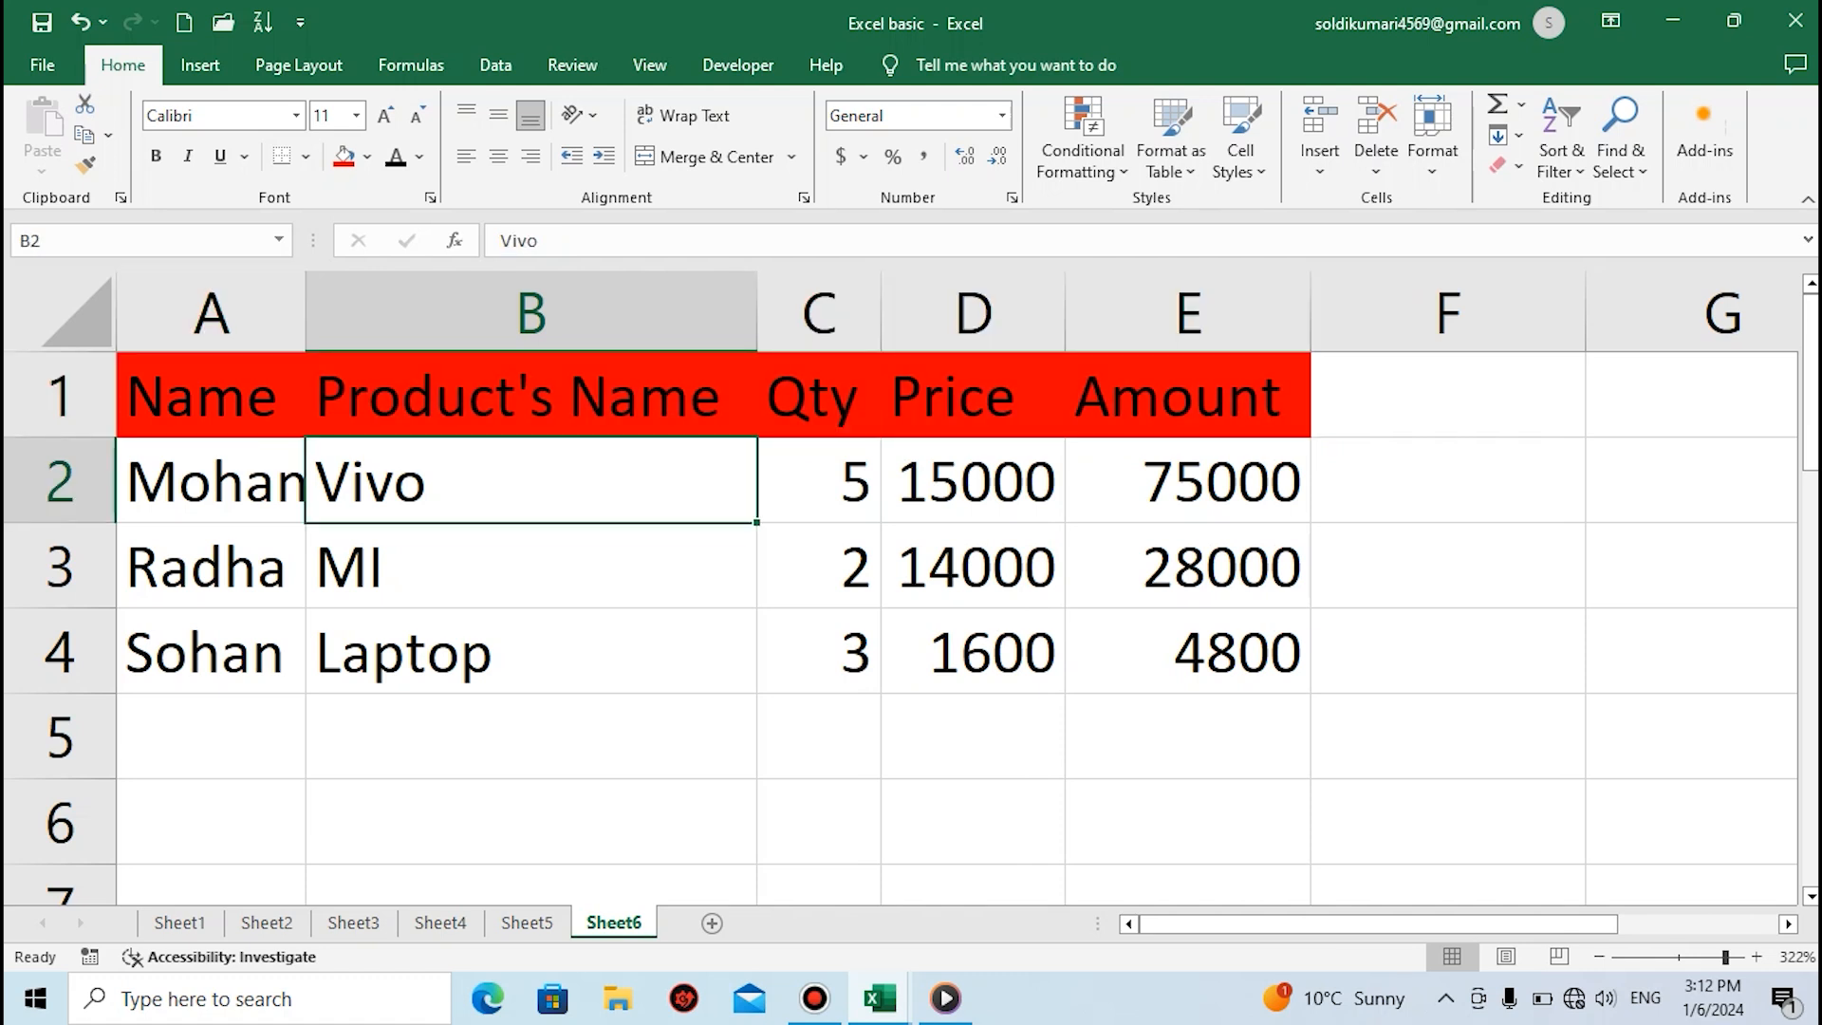
left_click(211, 396)
left_click_drag(211, 395, 972, 396)
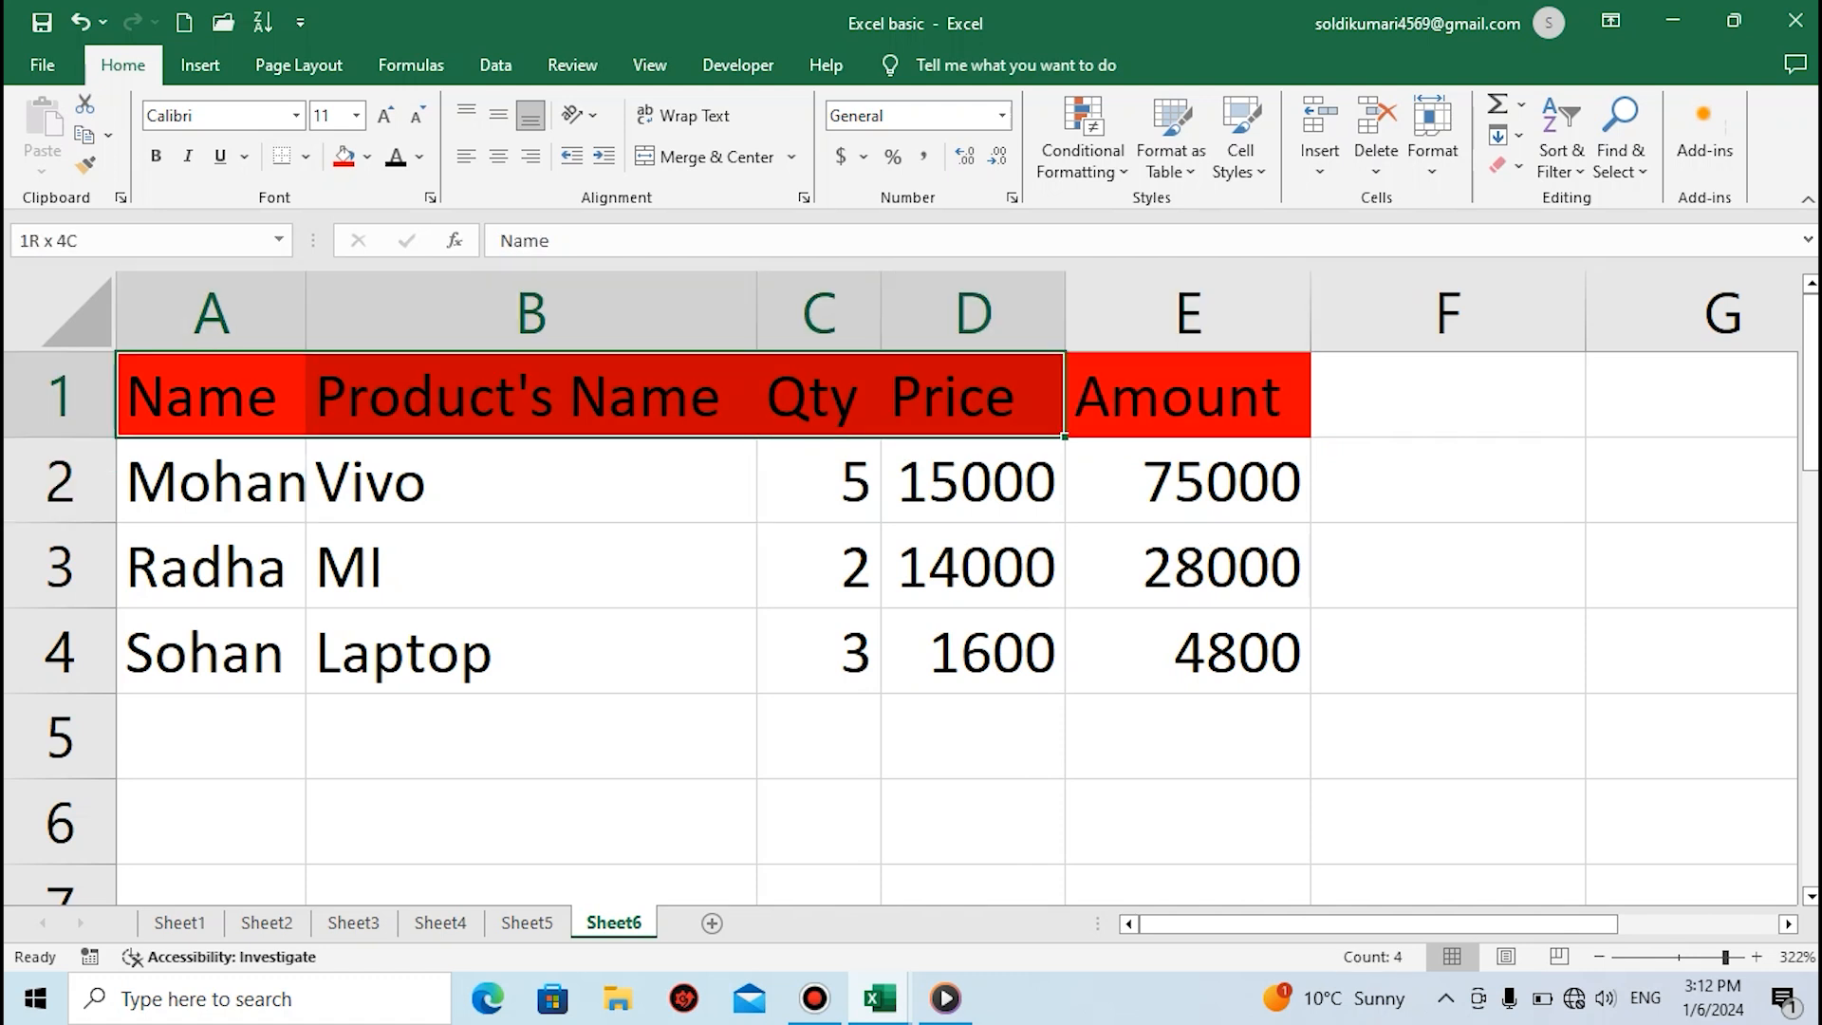
left_click(211, 396)
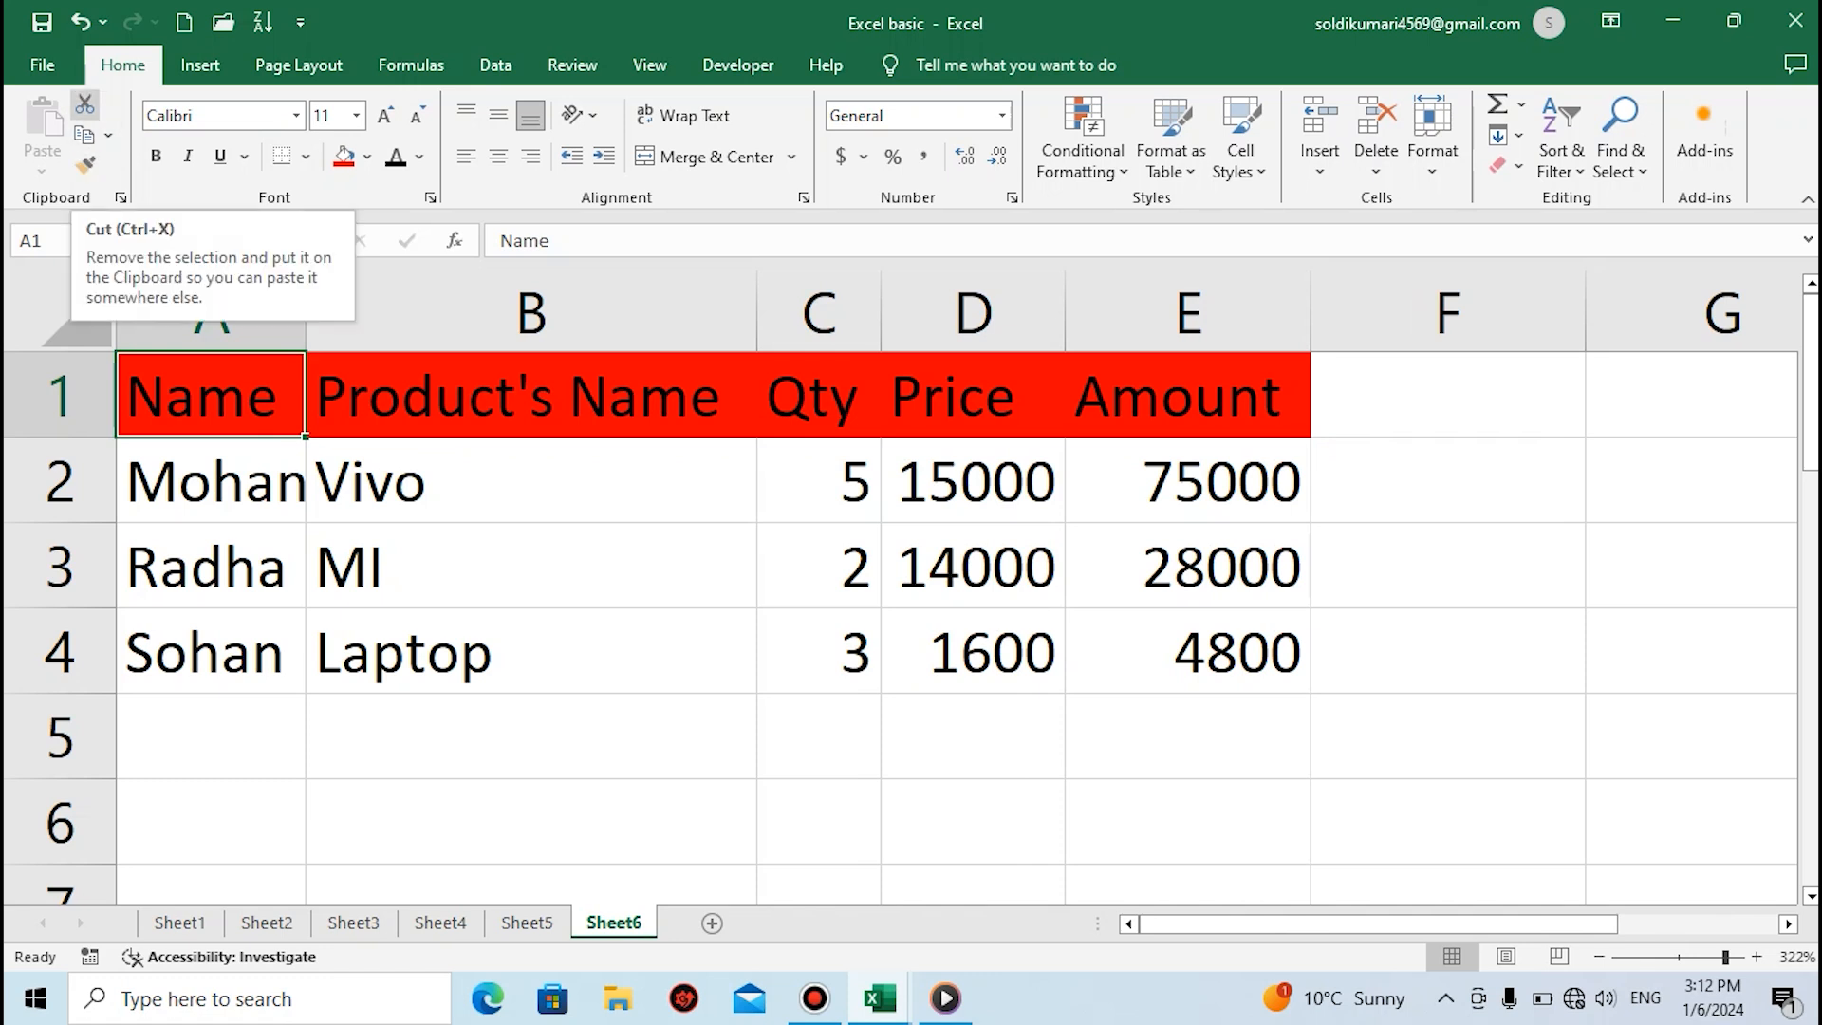
left_click(84, 104)
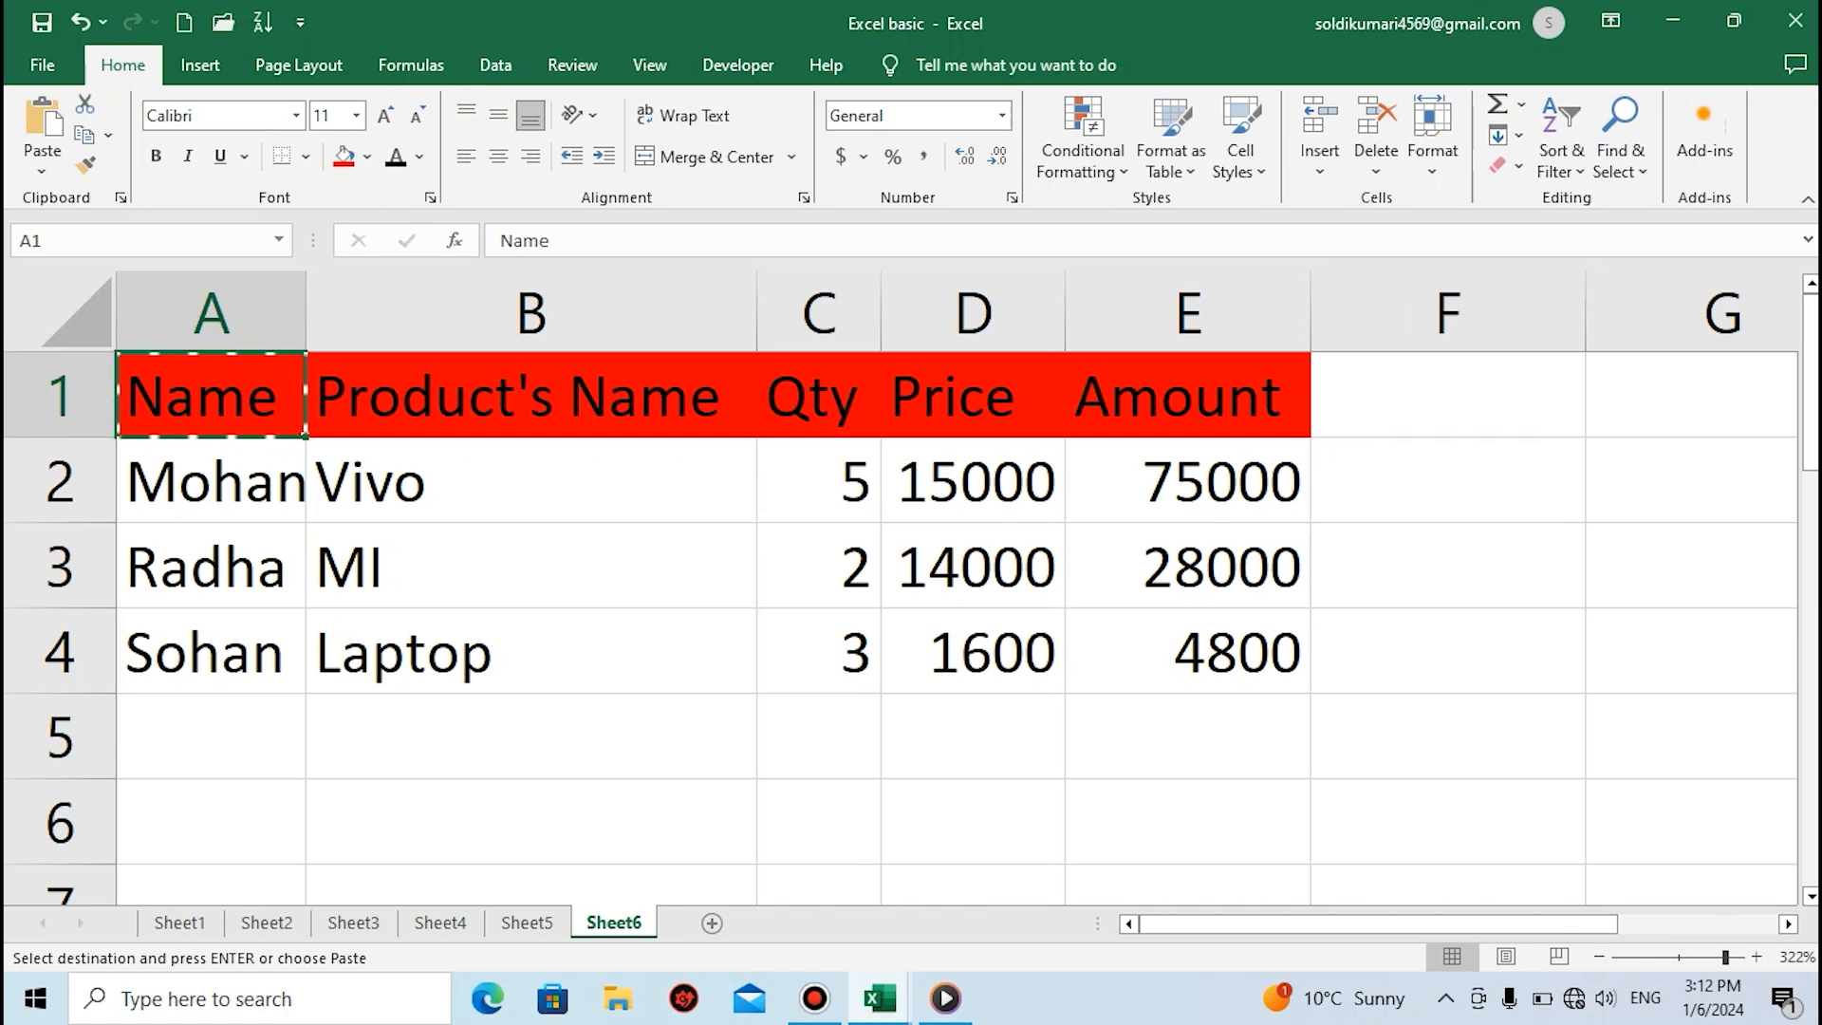
left_click(531, 736)
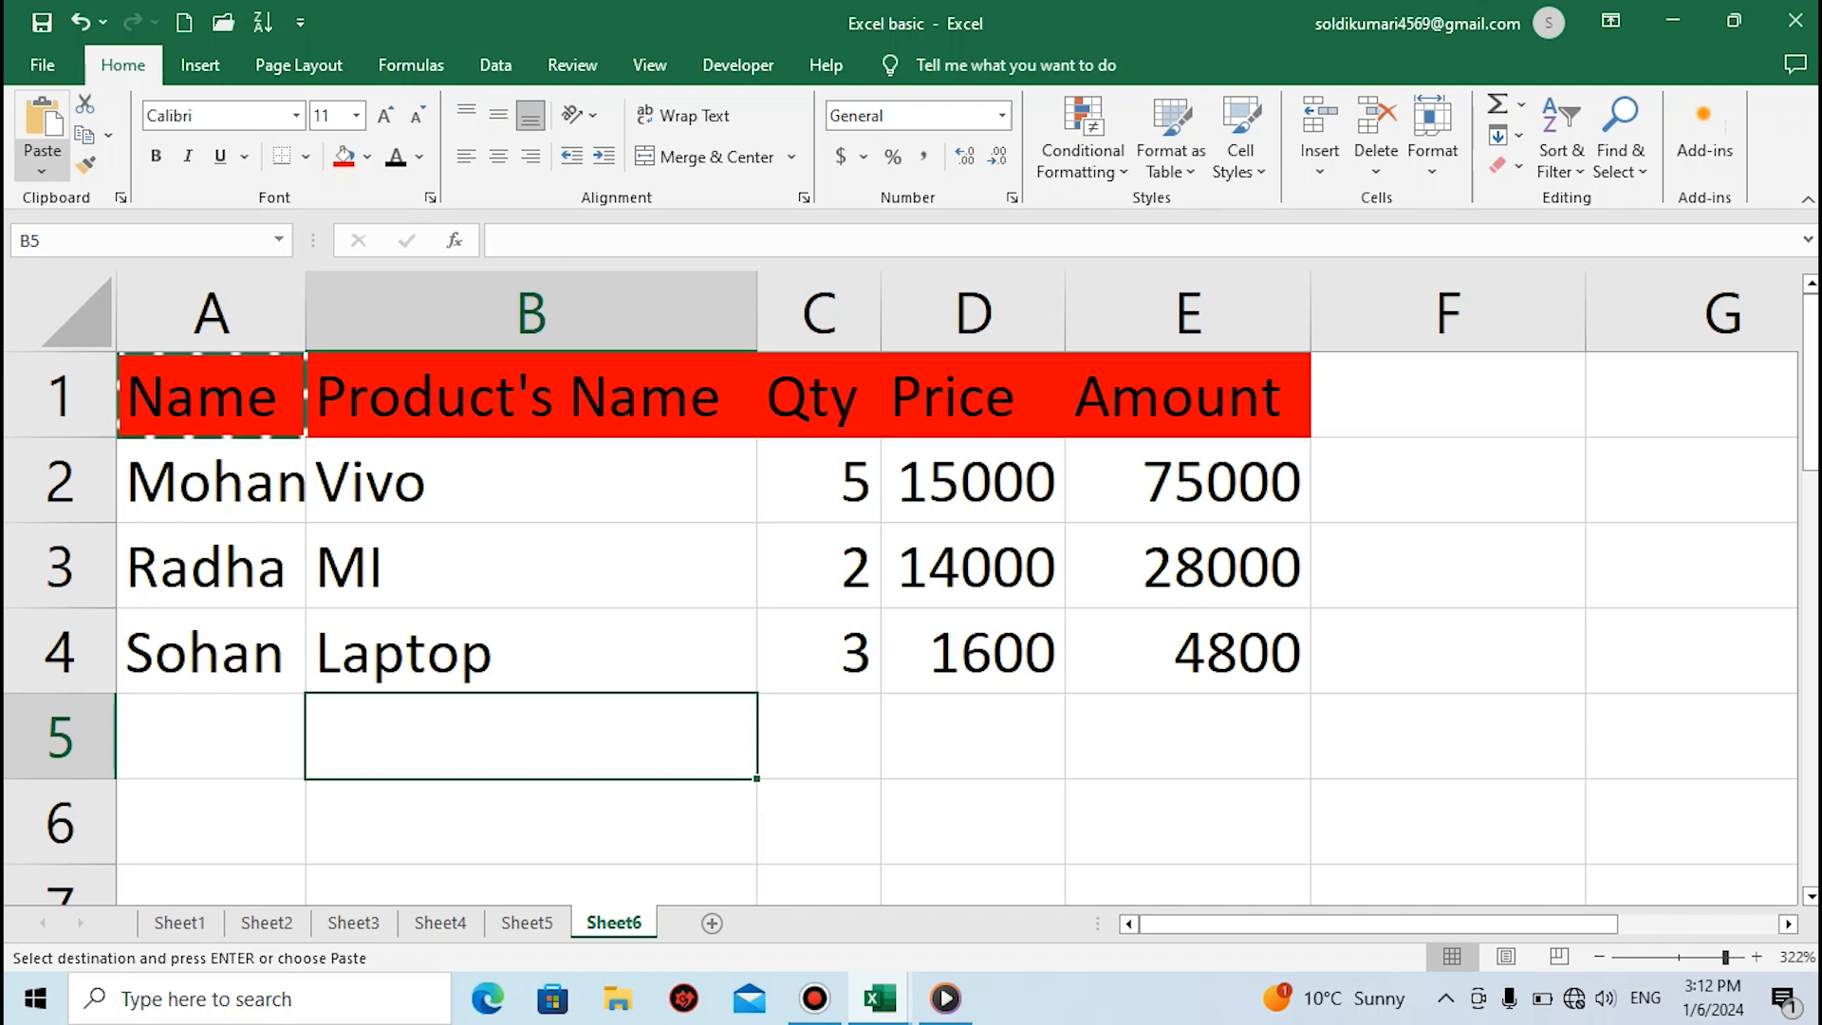
left_click(42, 128)
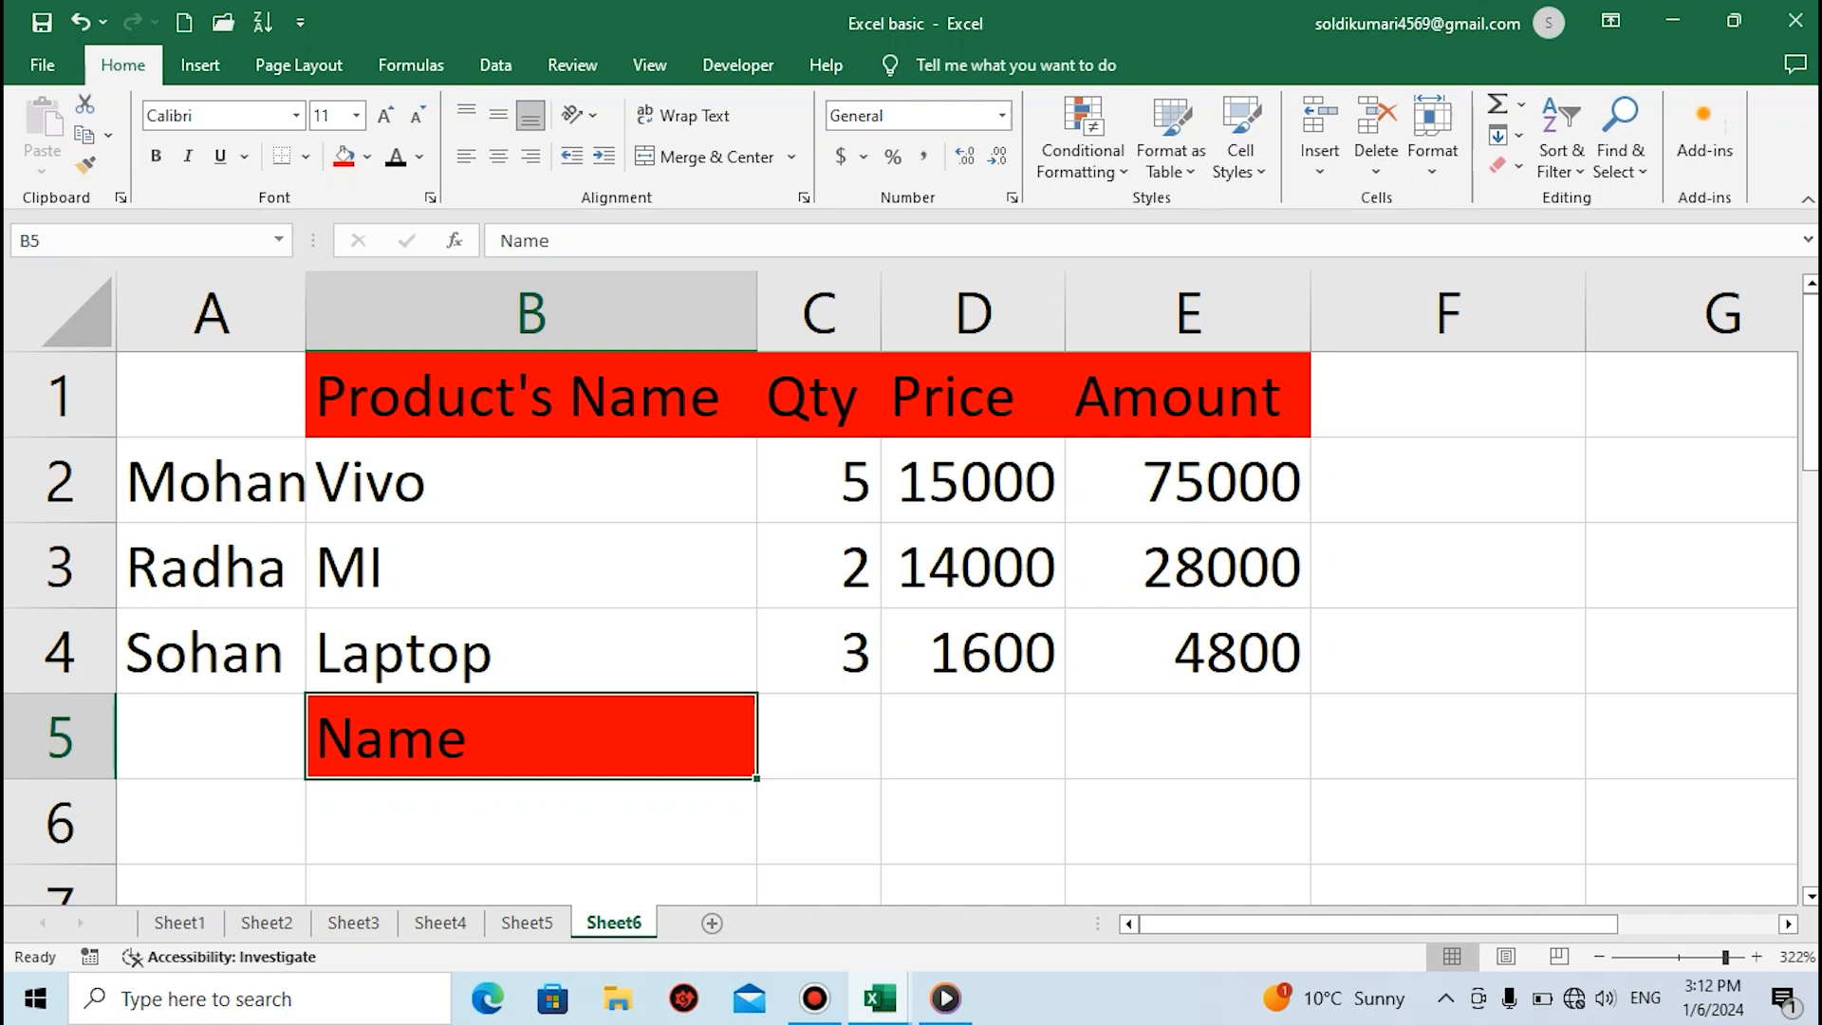
Undo the move of the Name heading to cell B5 and cancel the pending cut
key("ctrl+z")
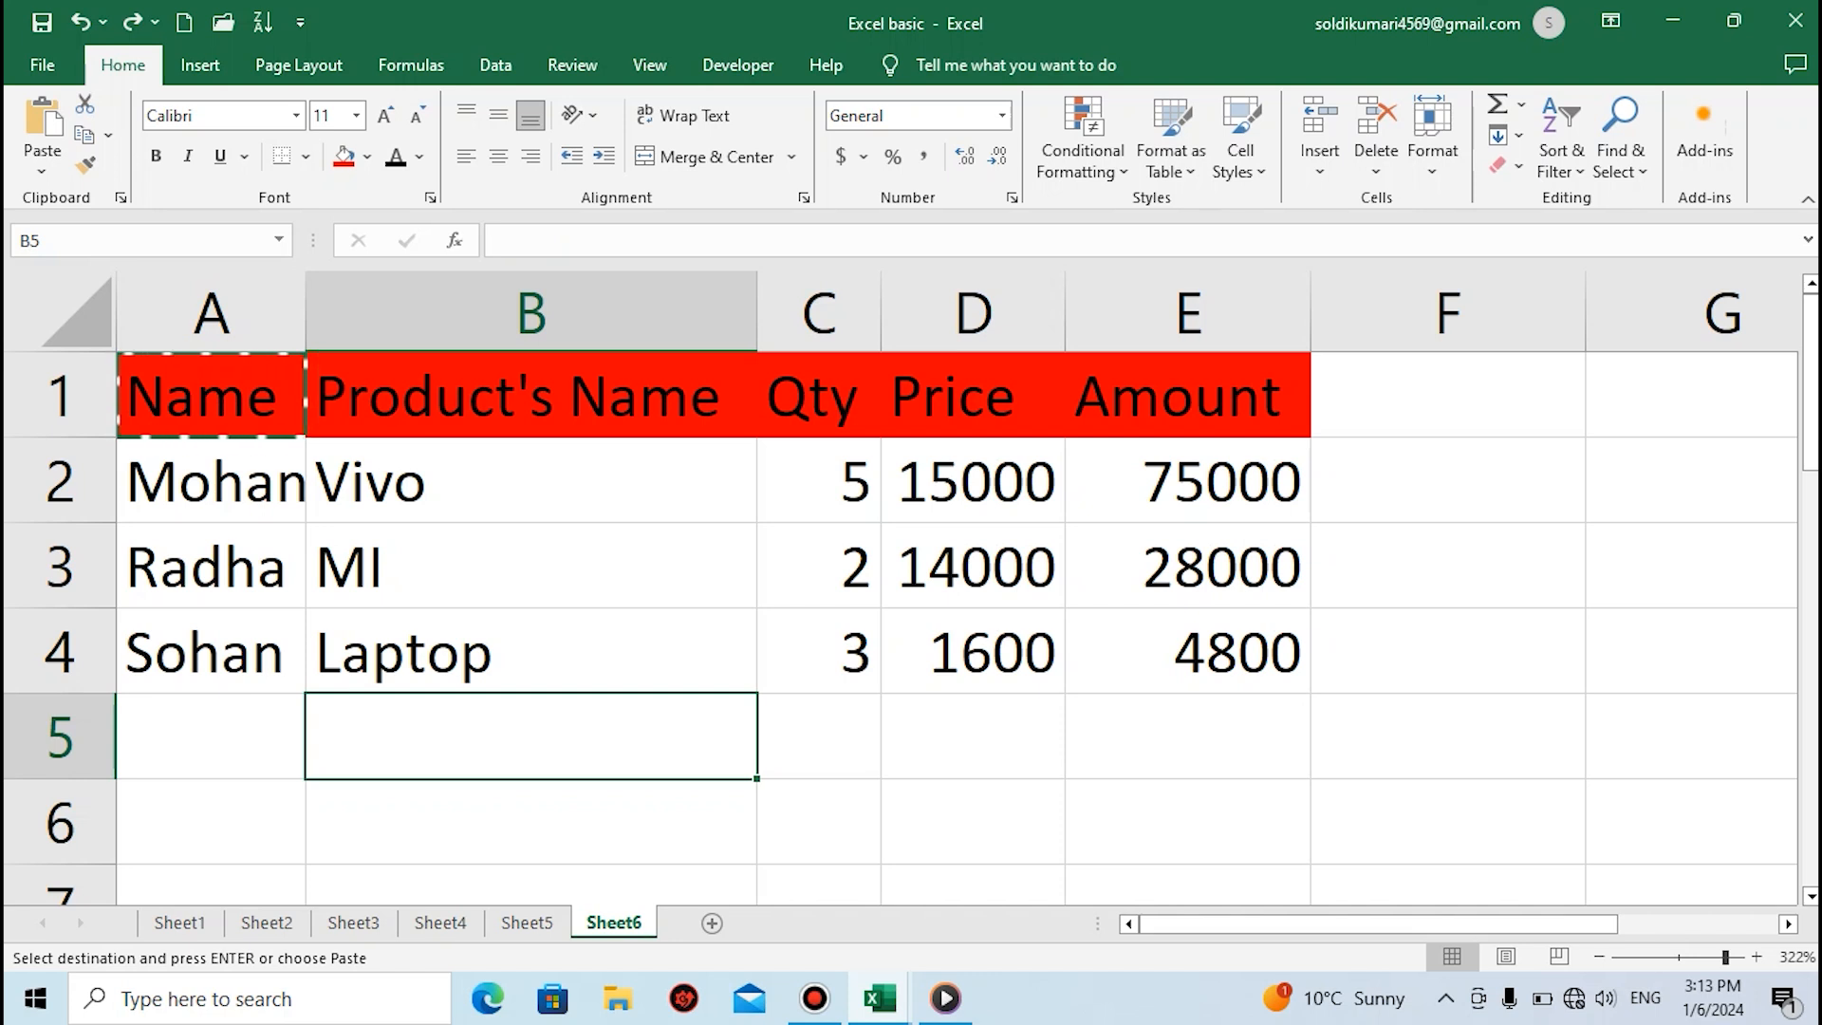
key("Escape")
Try to move the Name heading from cell A1 to cell B6, undo it, and cancel the pending paste
left_click(211, 395)
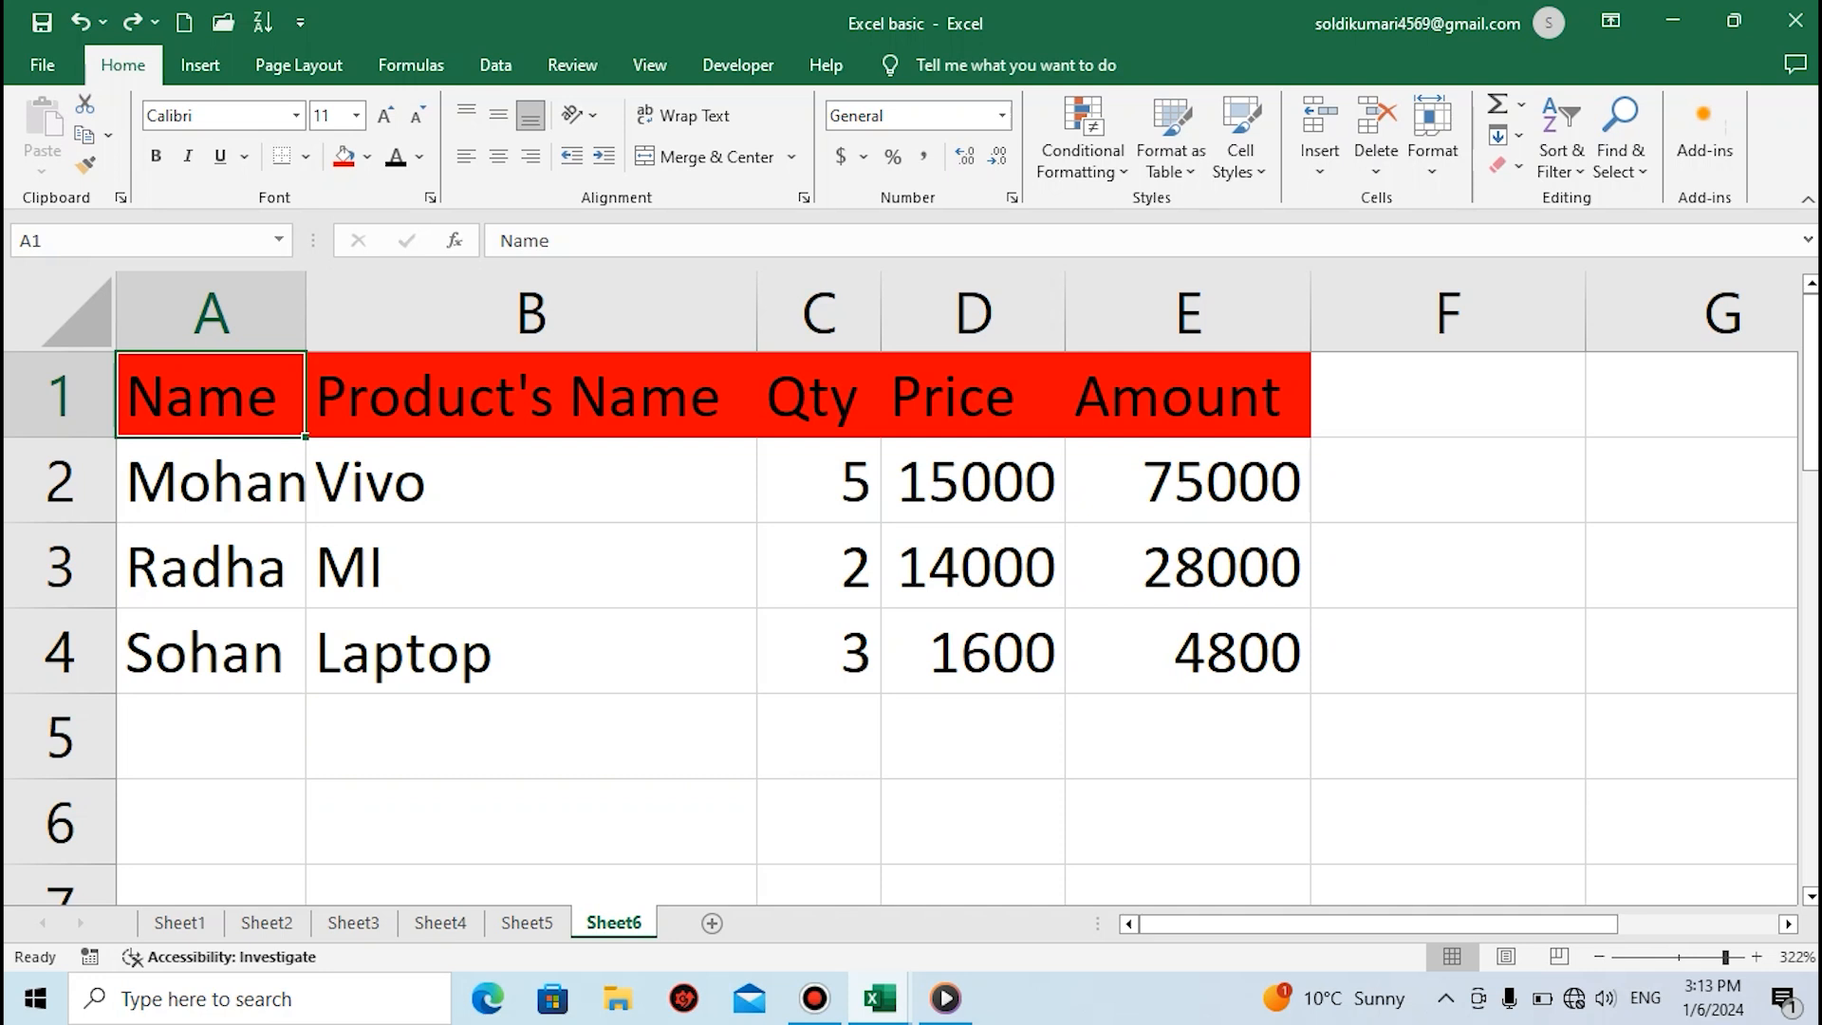
key("ctrl+c")
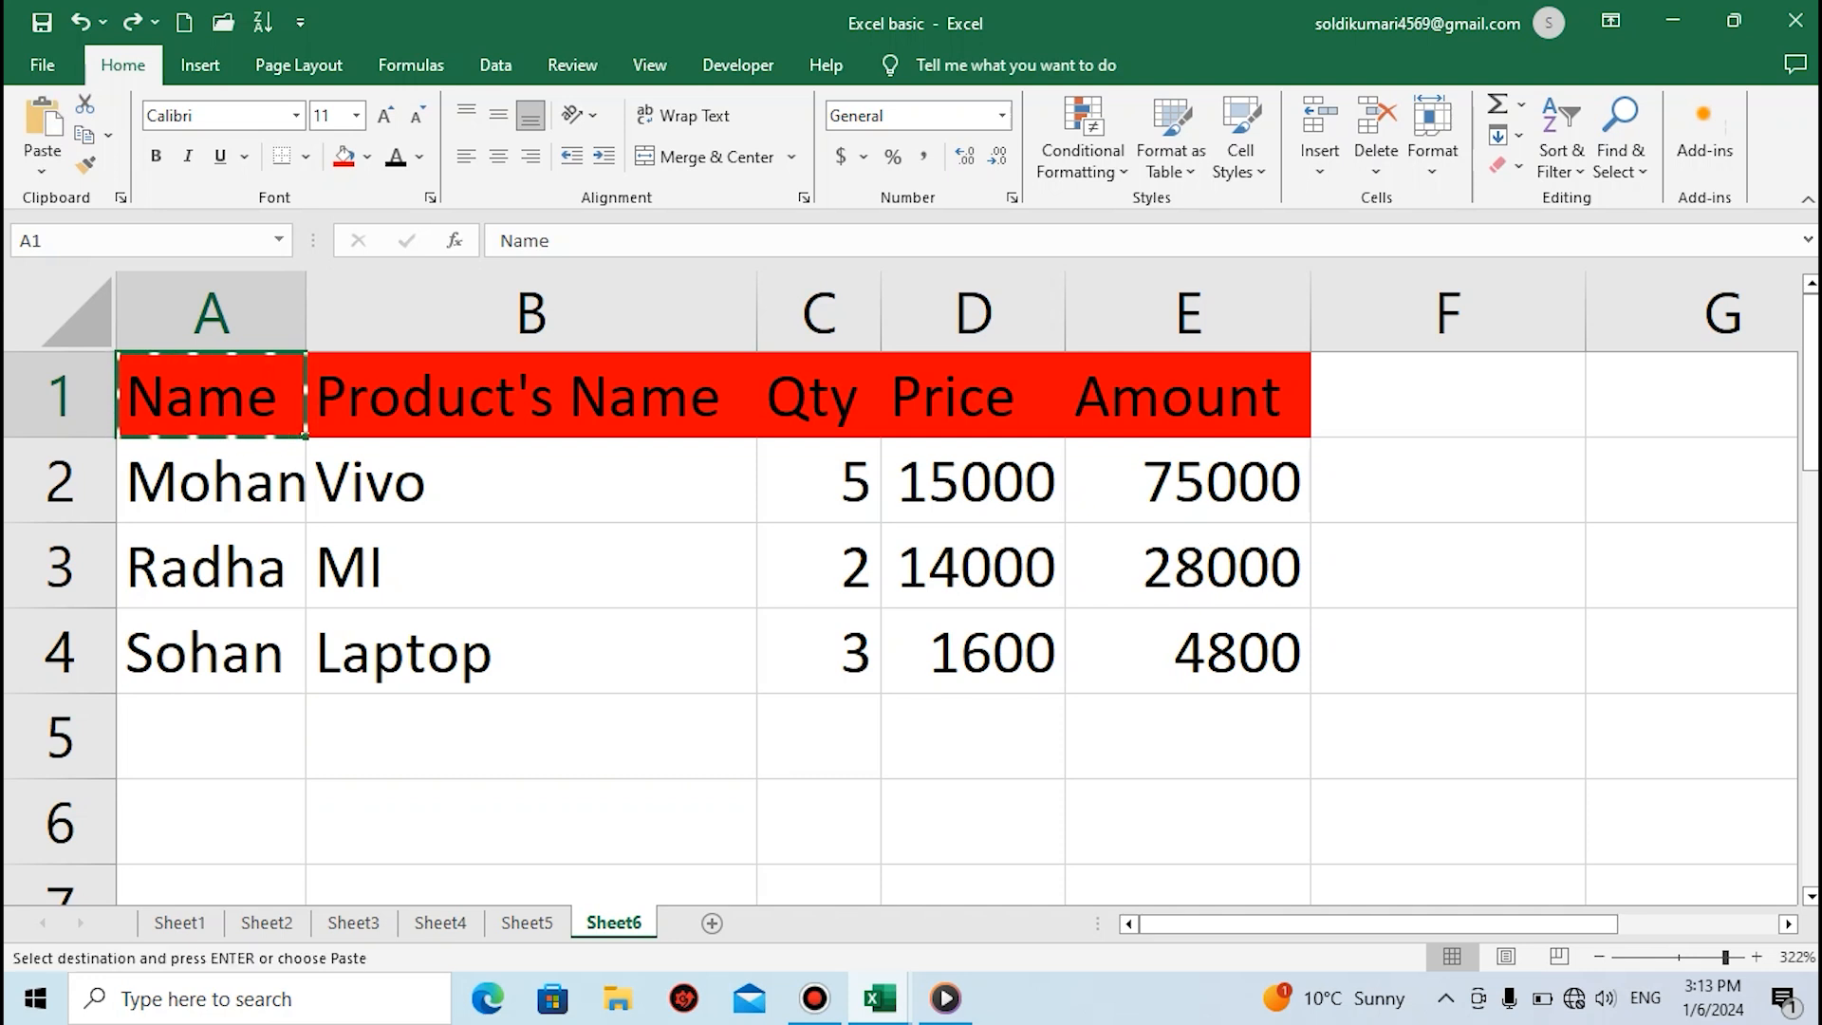
left_click(530, 822)
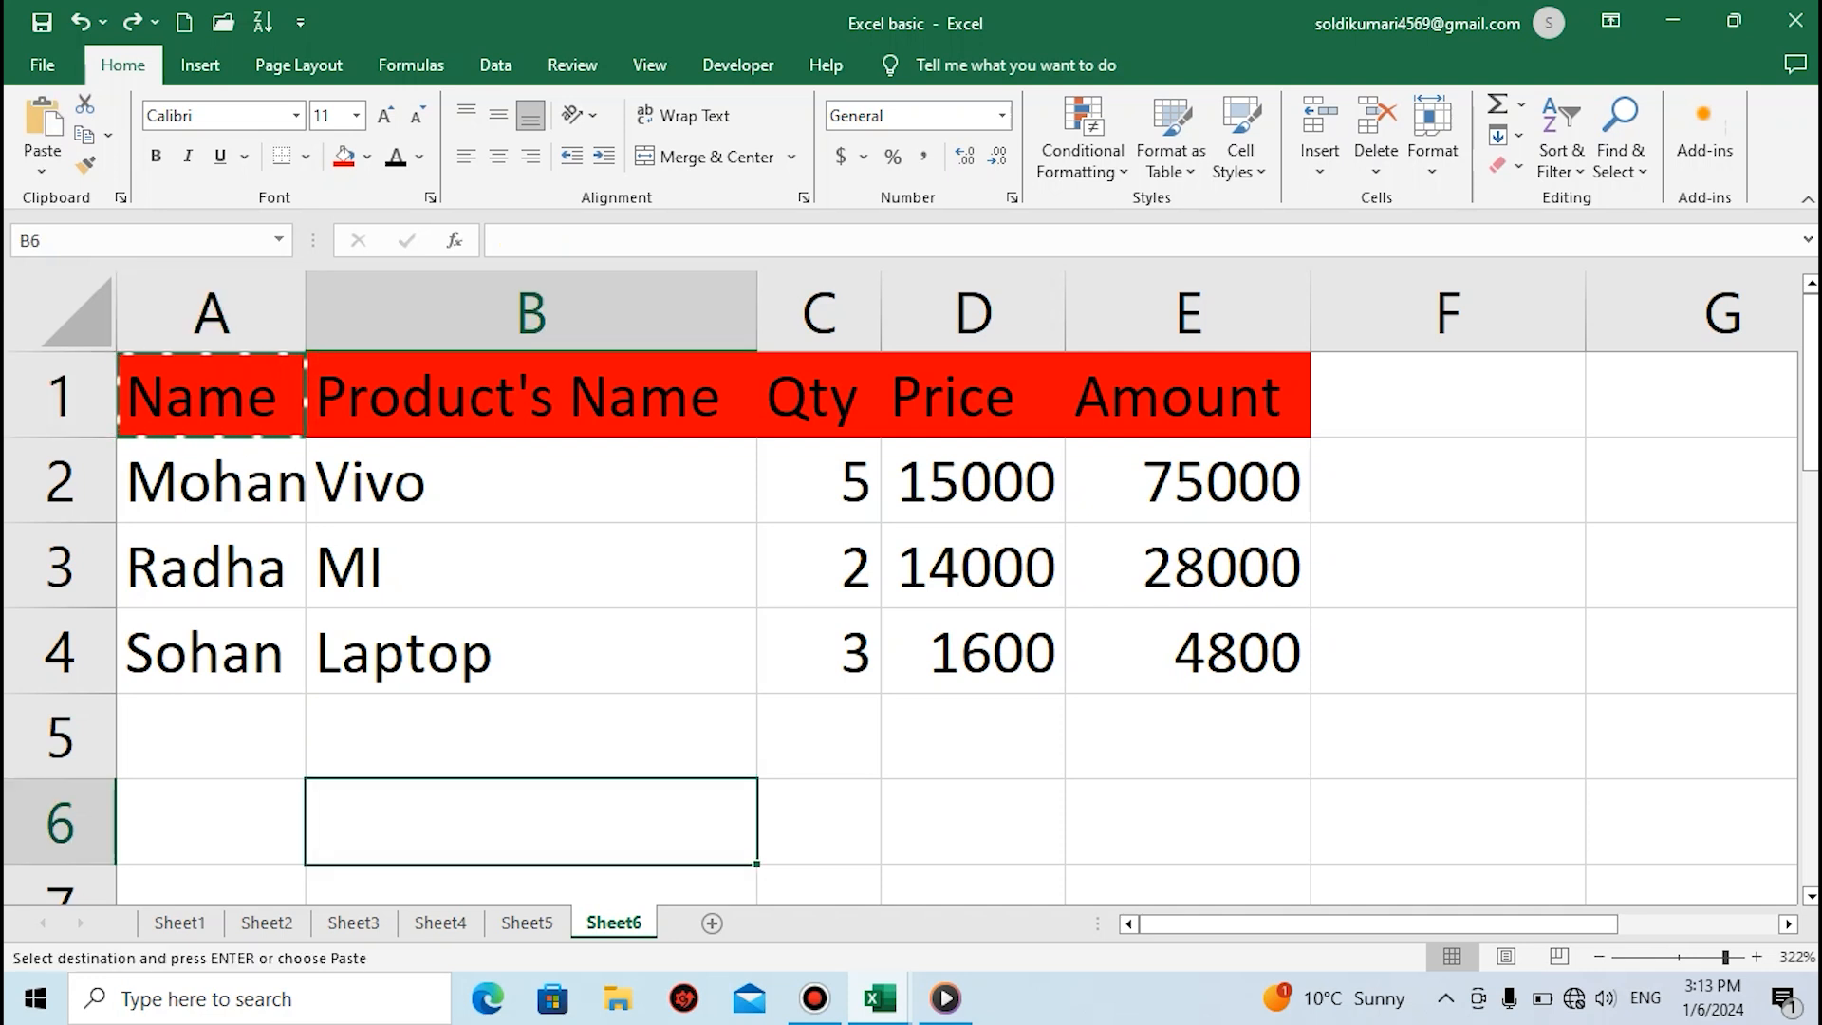
key("ctrl+v")
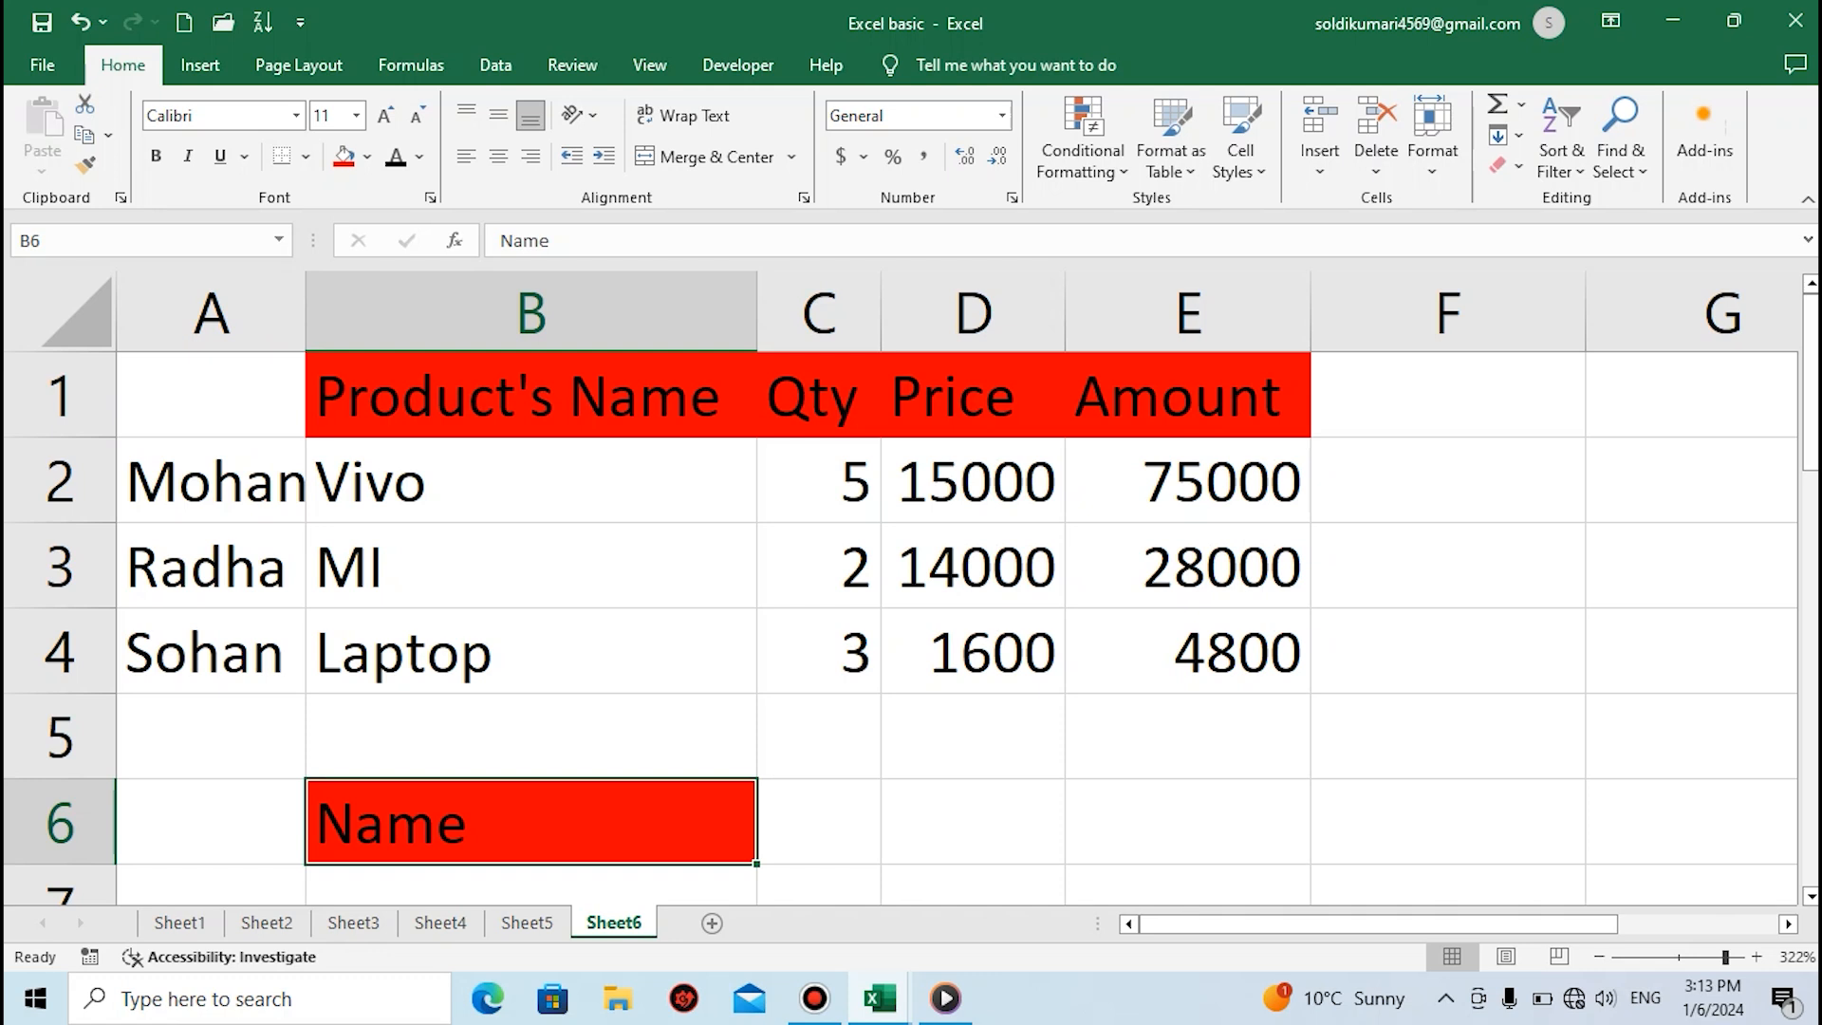
key("ctrl+z")
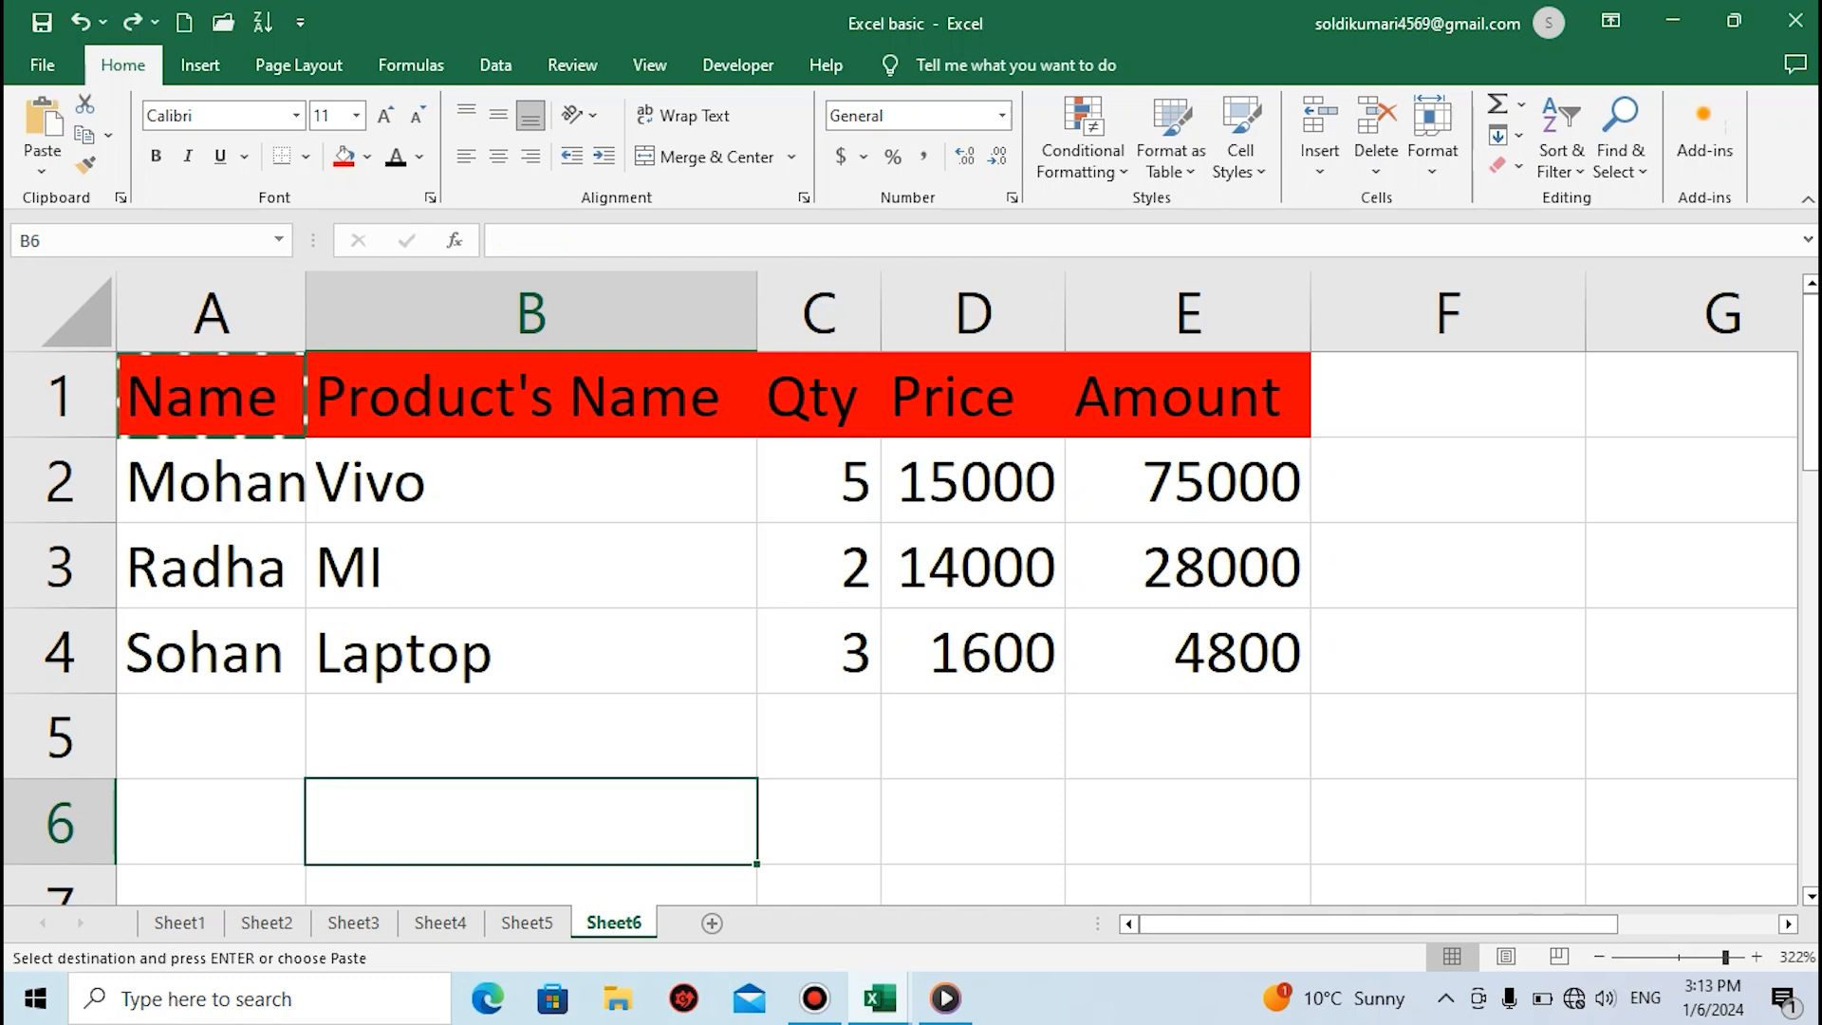
left_click(530, 651)
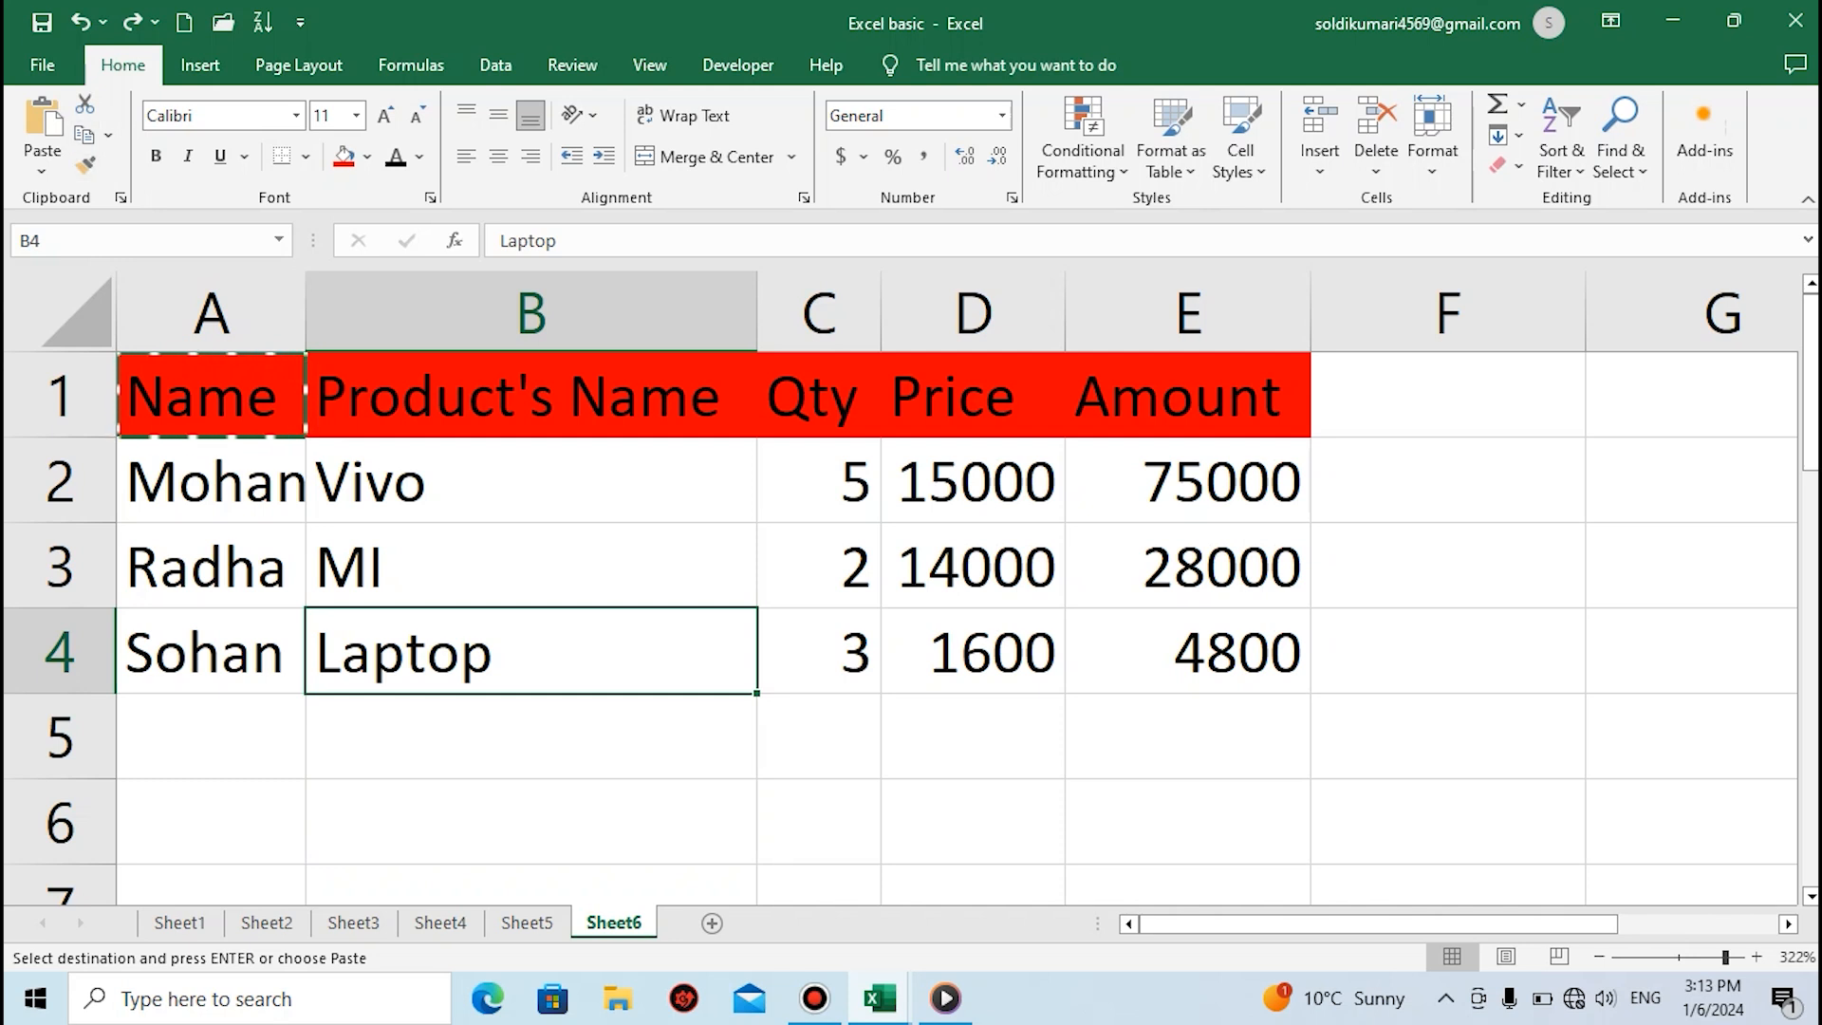
key("Escape")
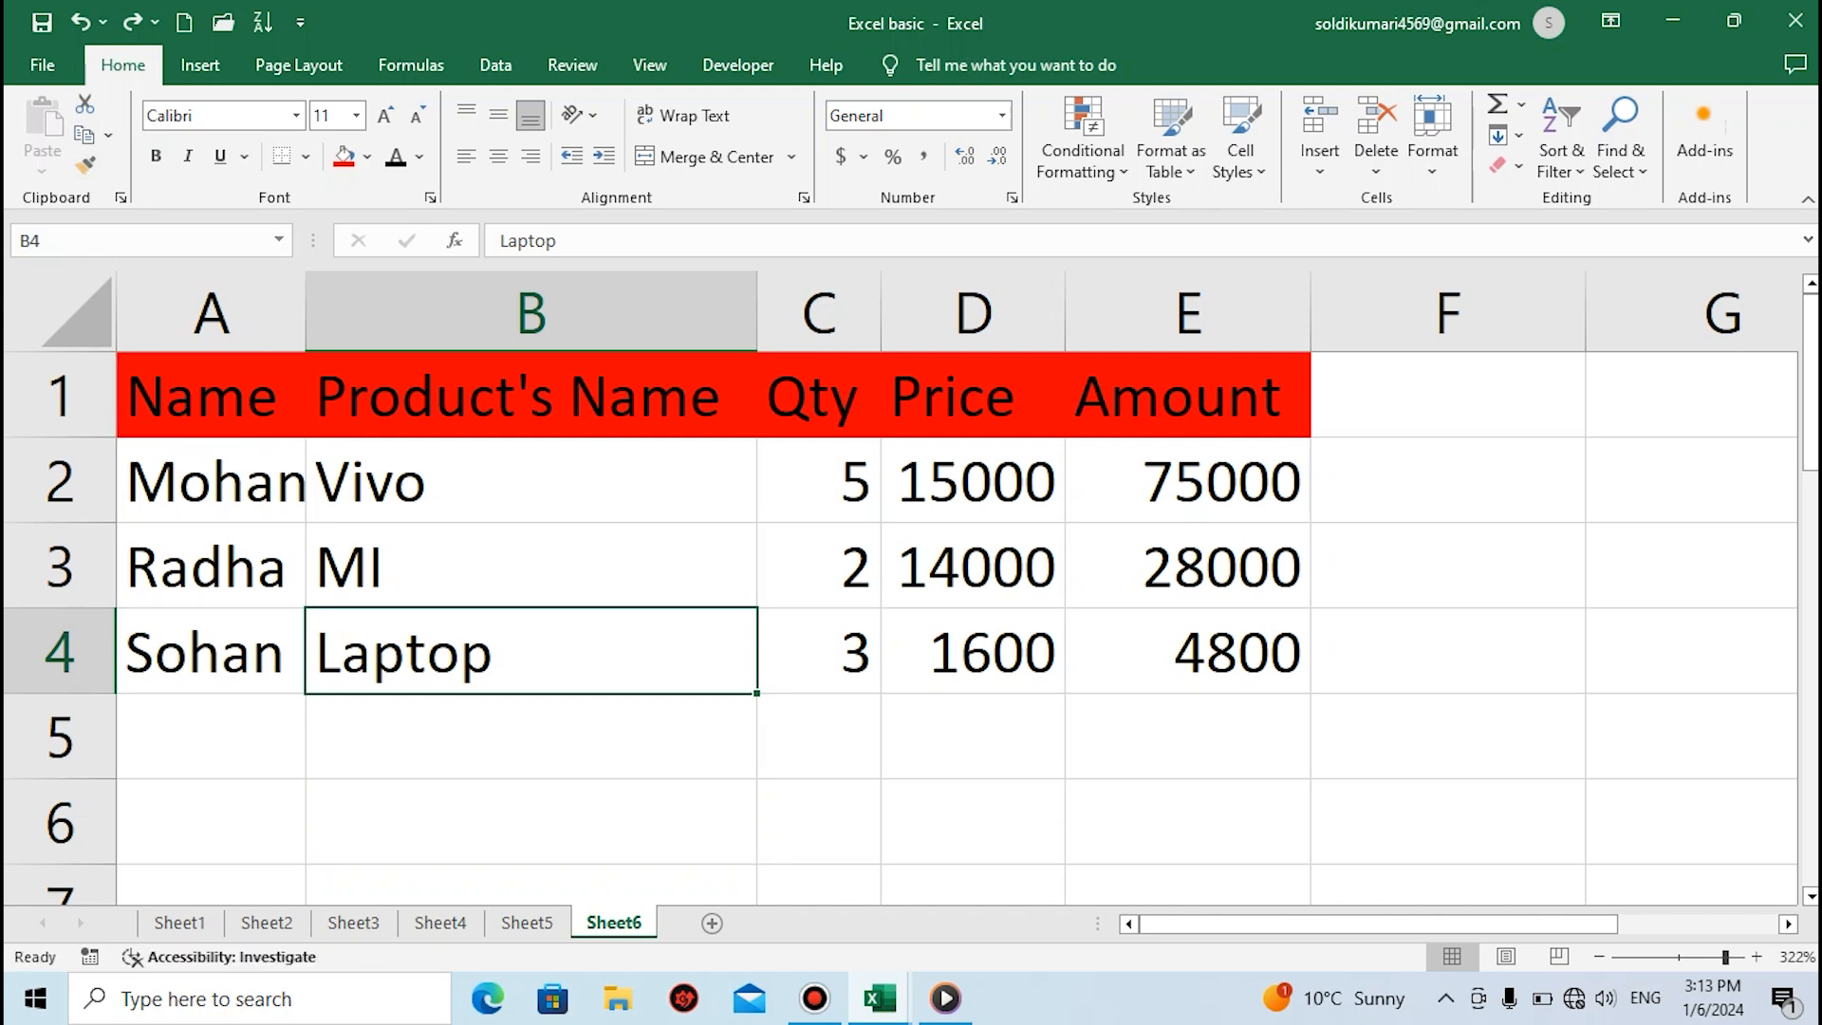
Copy the customer name in cell A2 into cells B6, D5 and D6
left_click(211, 481)
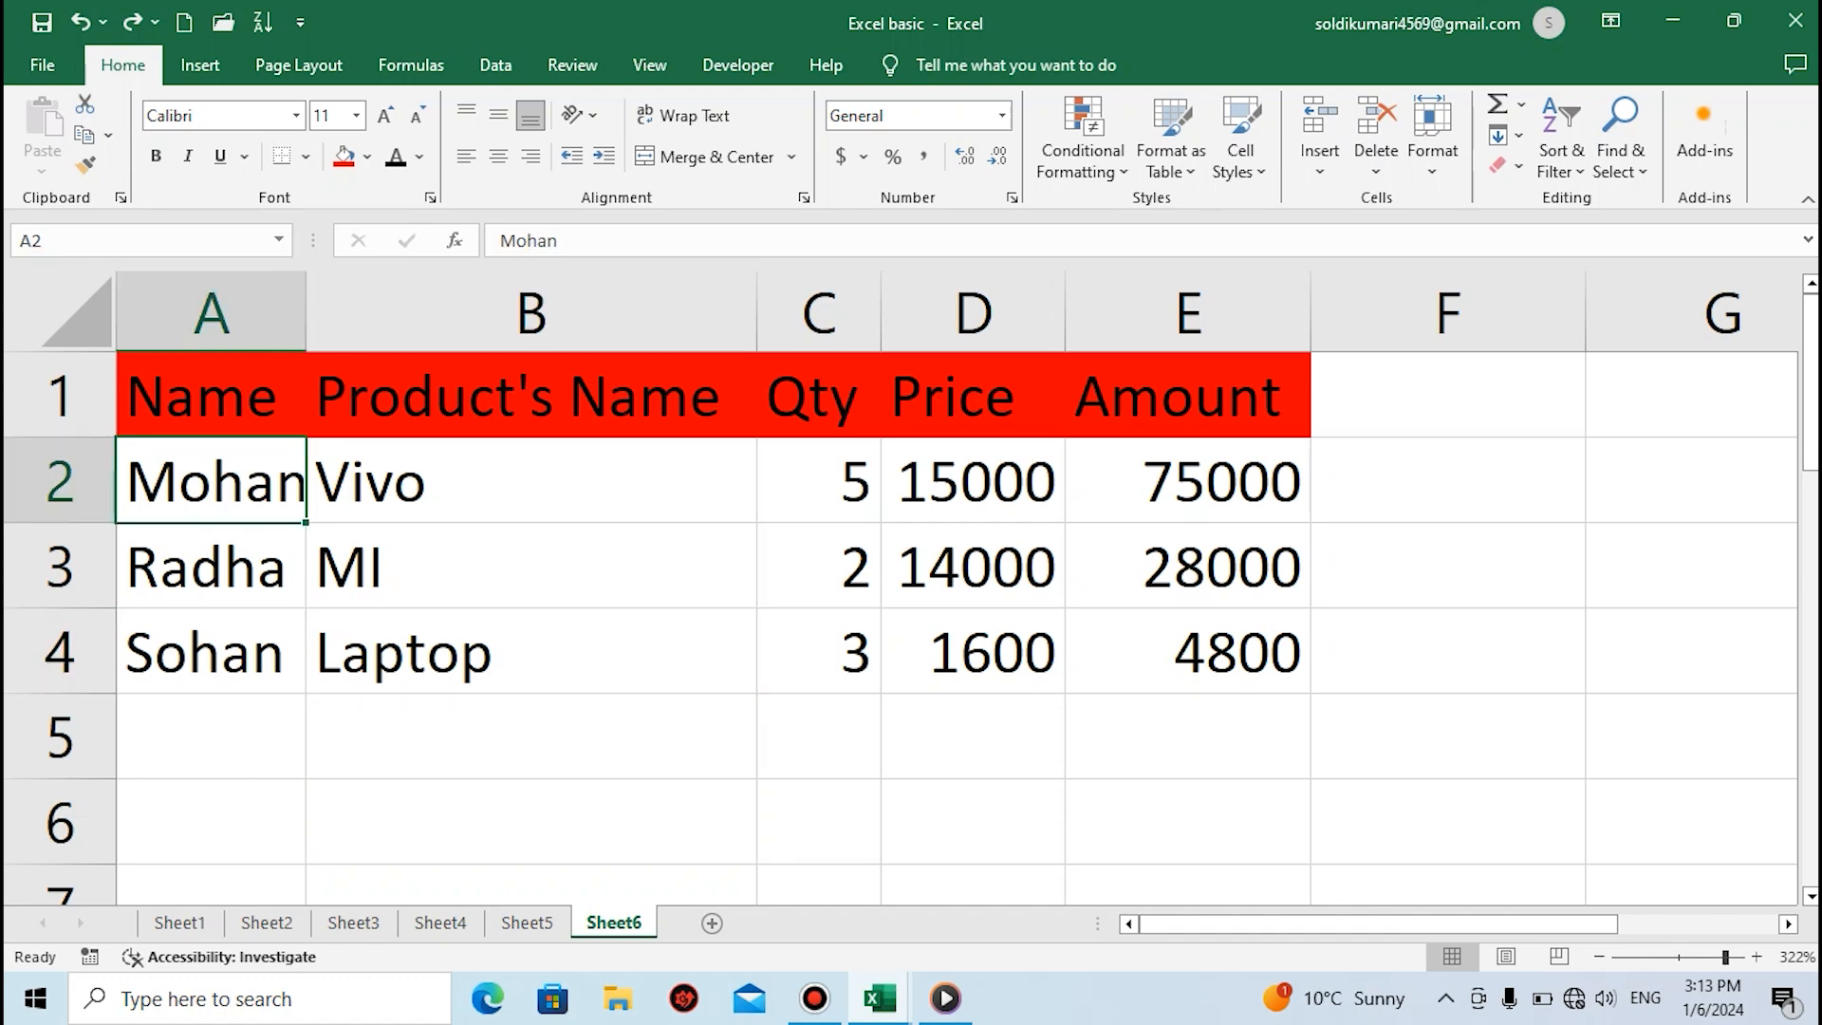
key("ctrl+c")
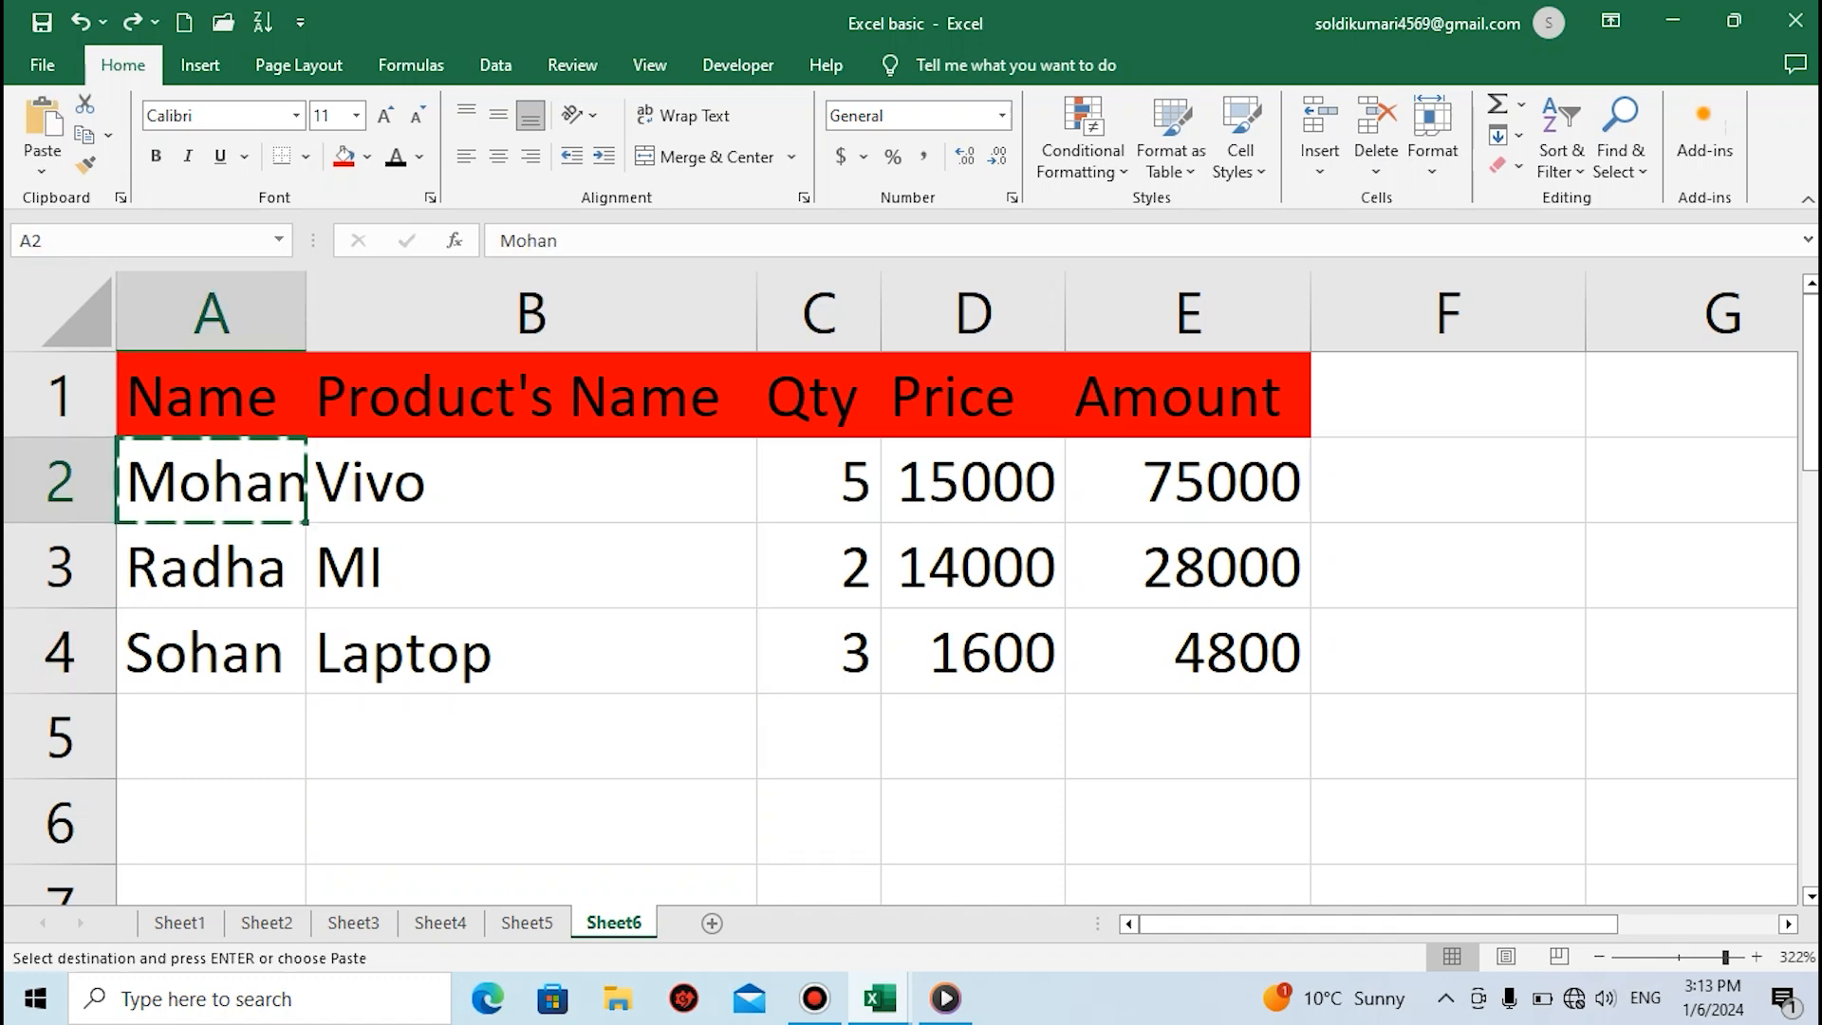
left_click(530, 822)
key("ctrl+v")
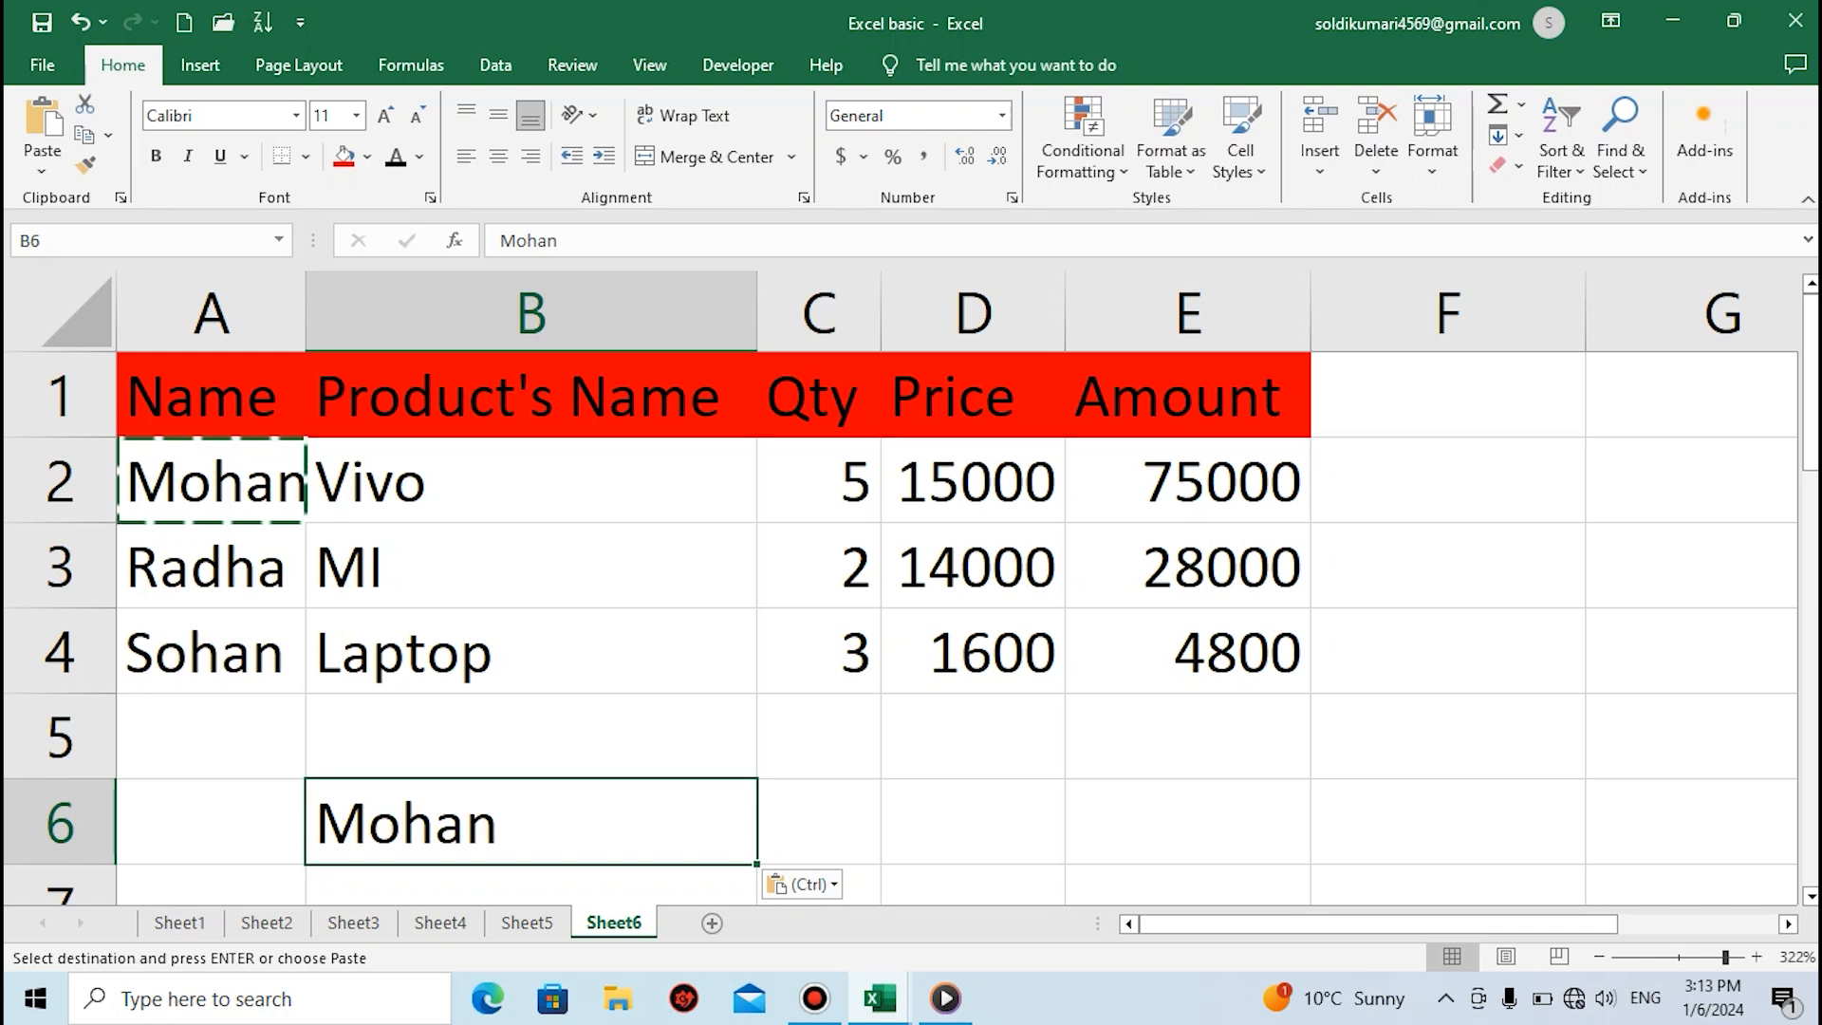
left_click(972, 736)
key("ctrl+v")
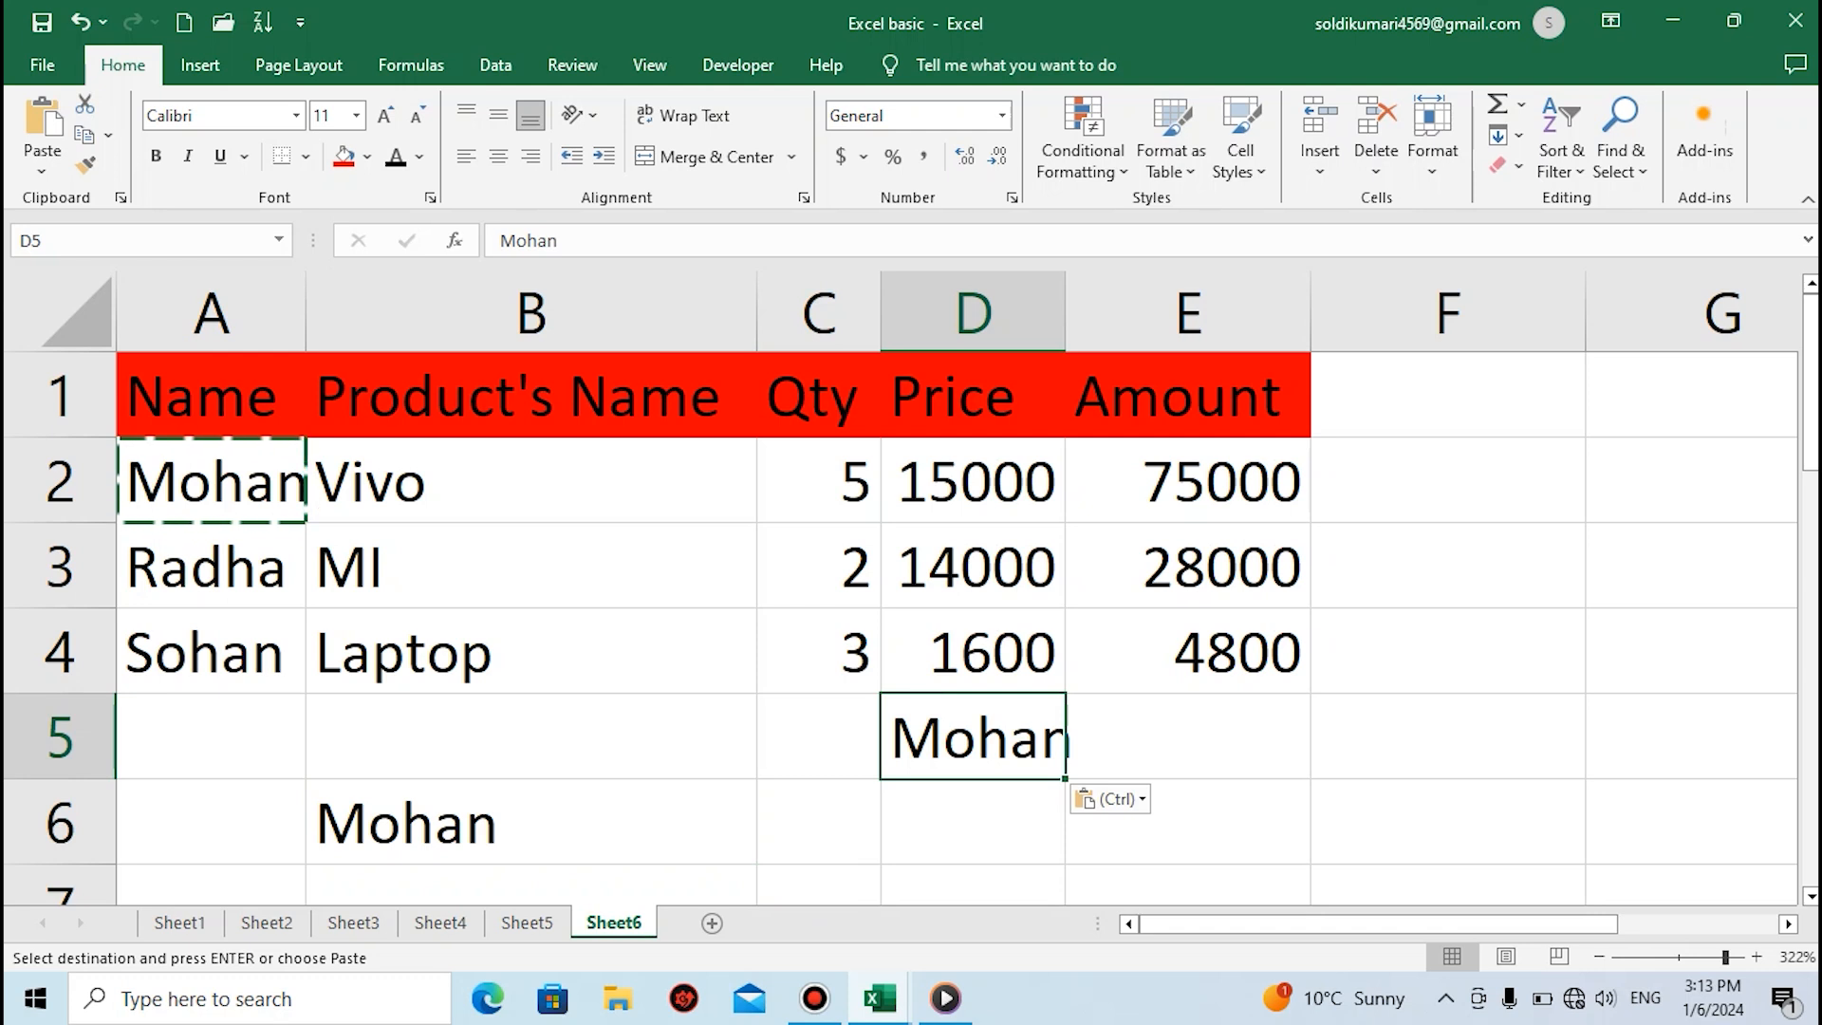
left_click(973, 822)
key("ctrl+v")
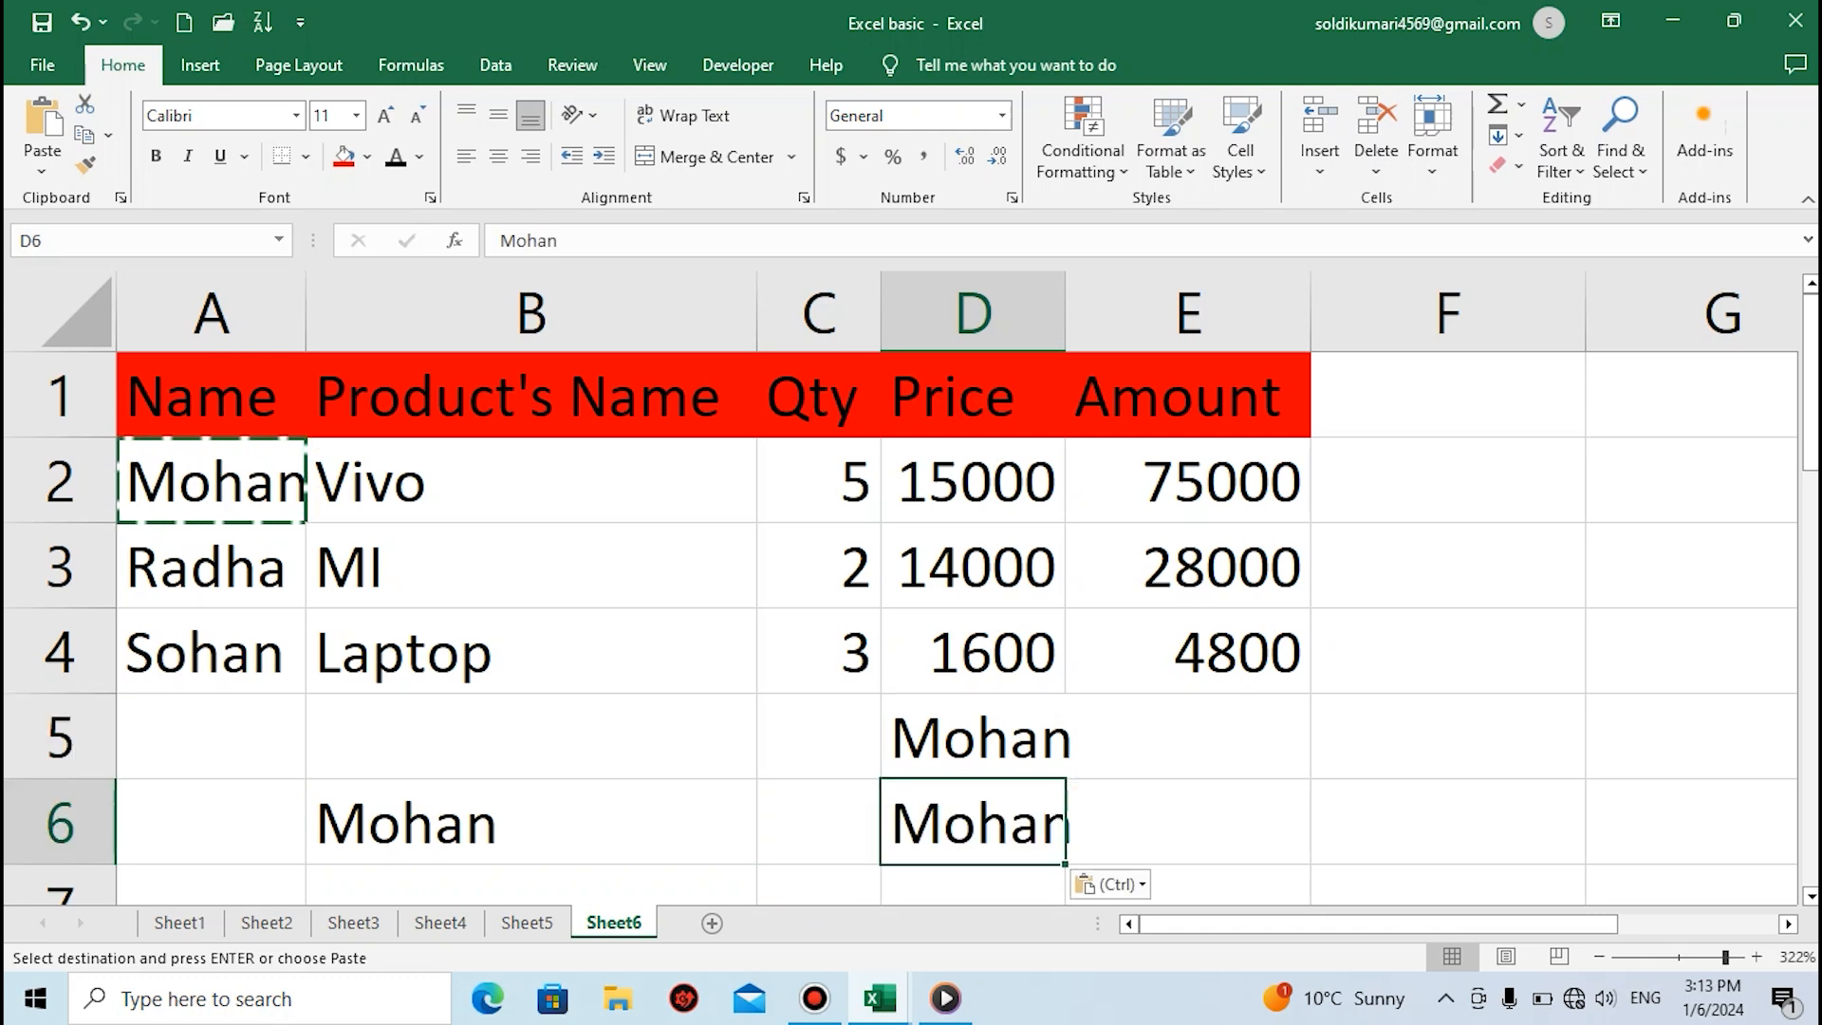
Undo the three pasted copies of the customer name and cancel the copy mode
key("ctrl+z")
key("ctrl+z")
key("ctrl+z")
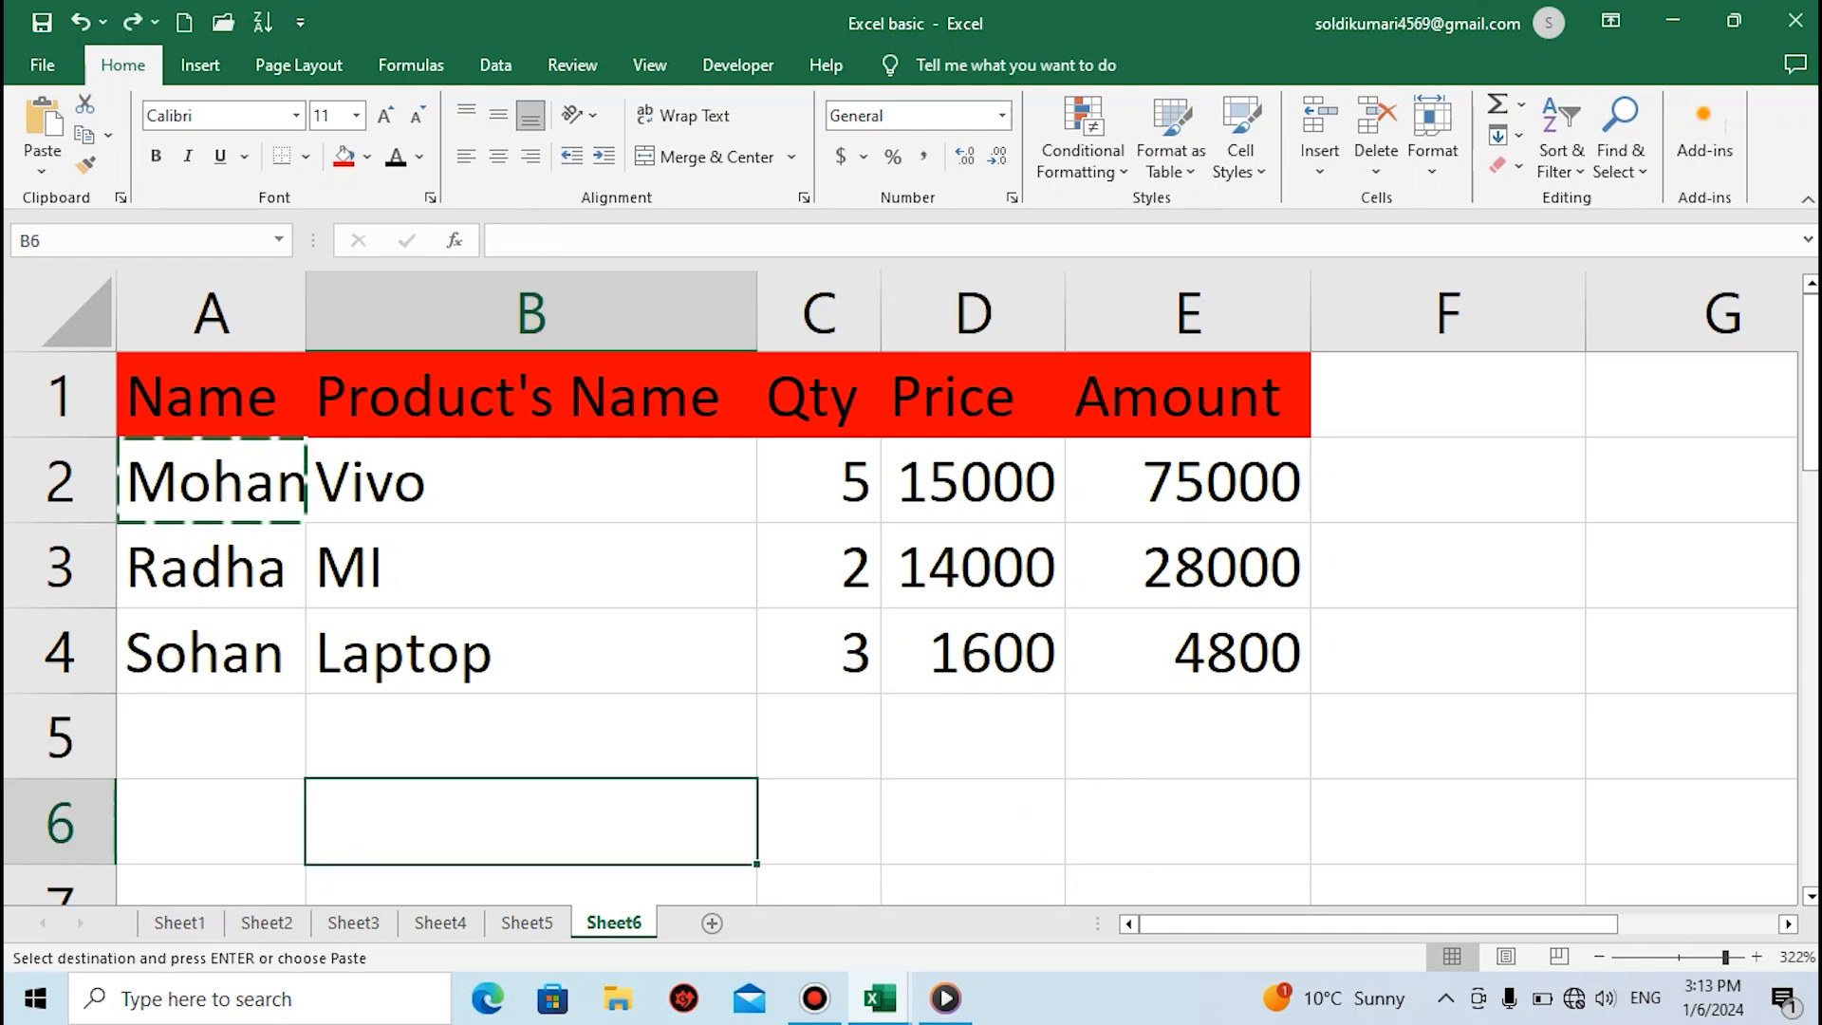
key("Escape")
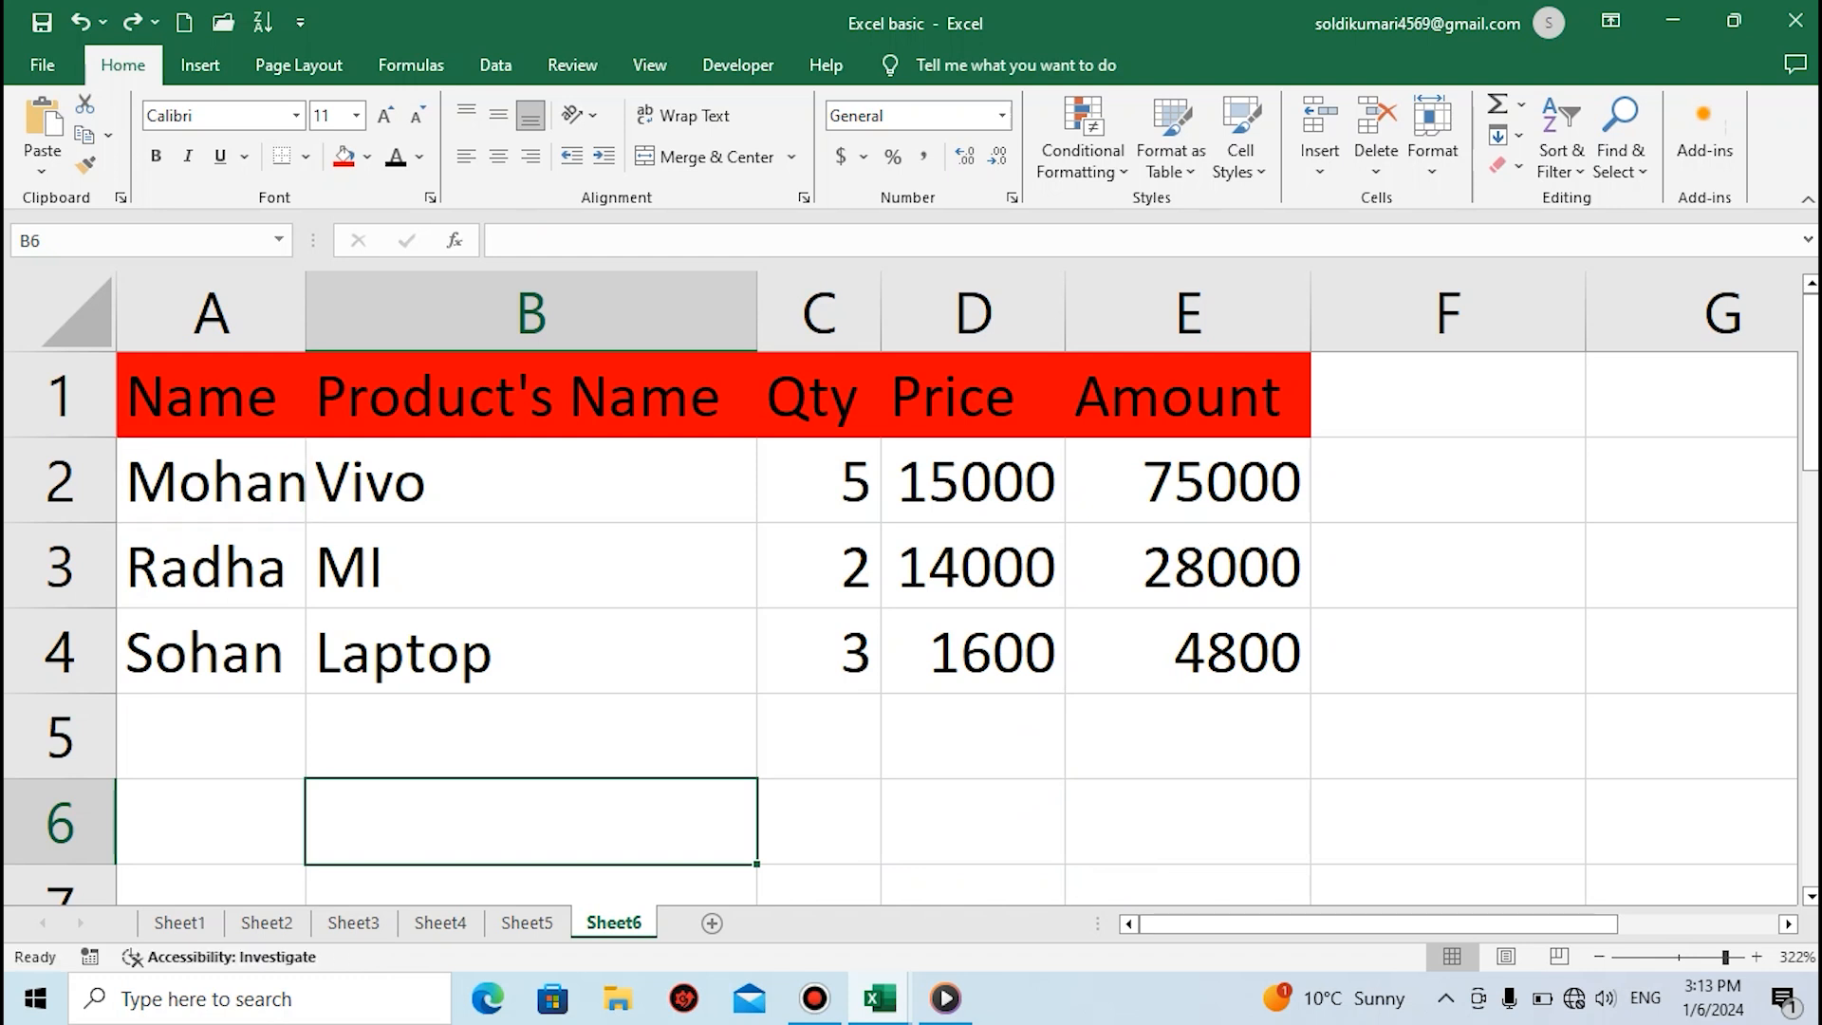
left_click(532, 566)
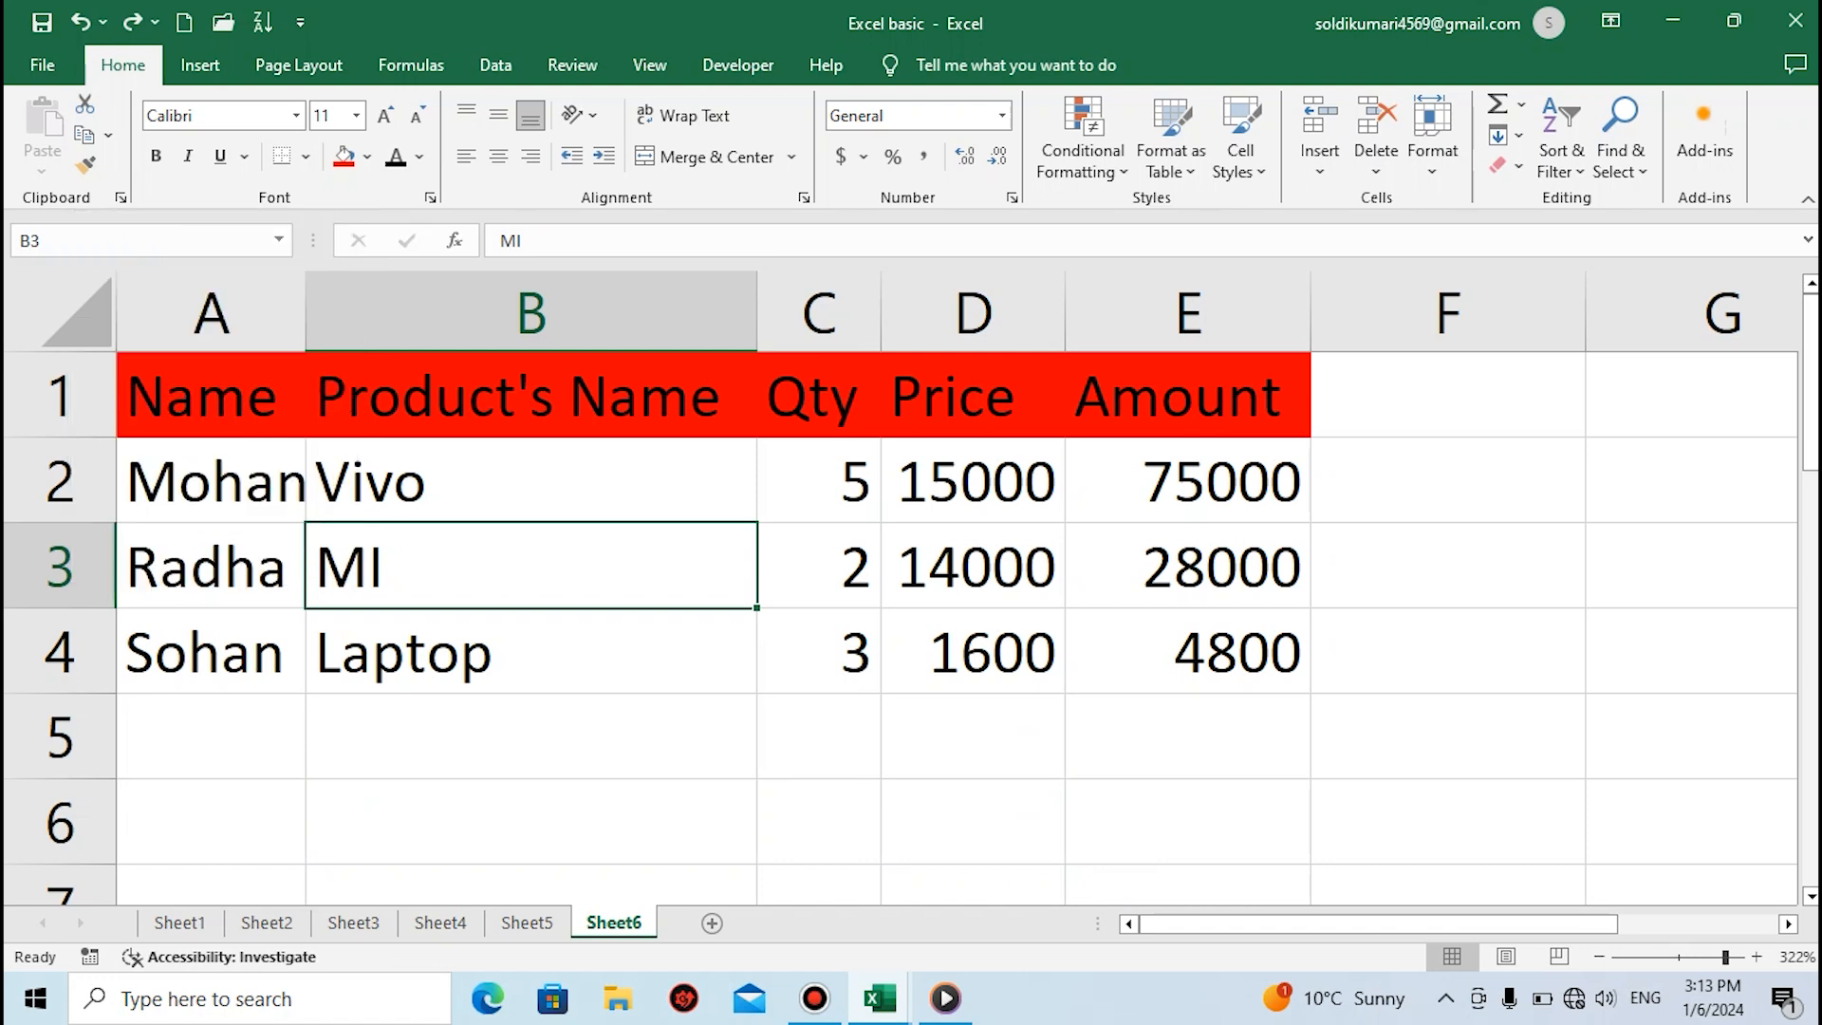
left_click(532, 396)
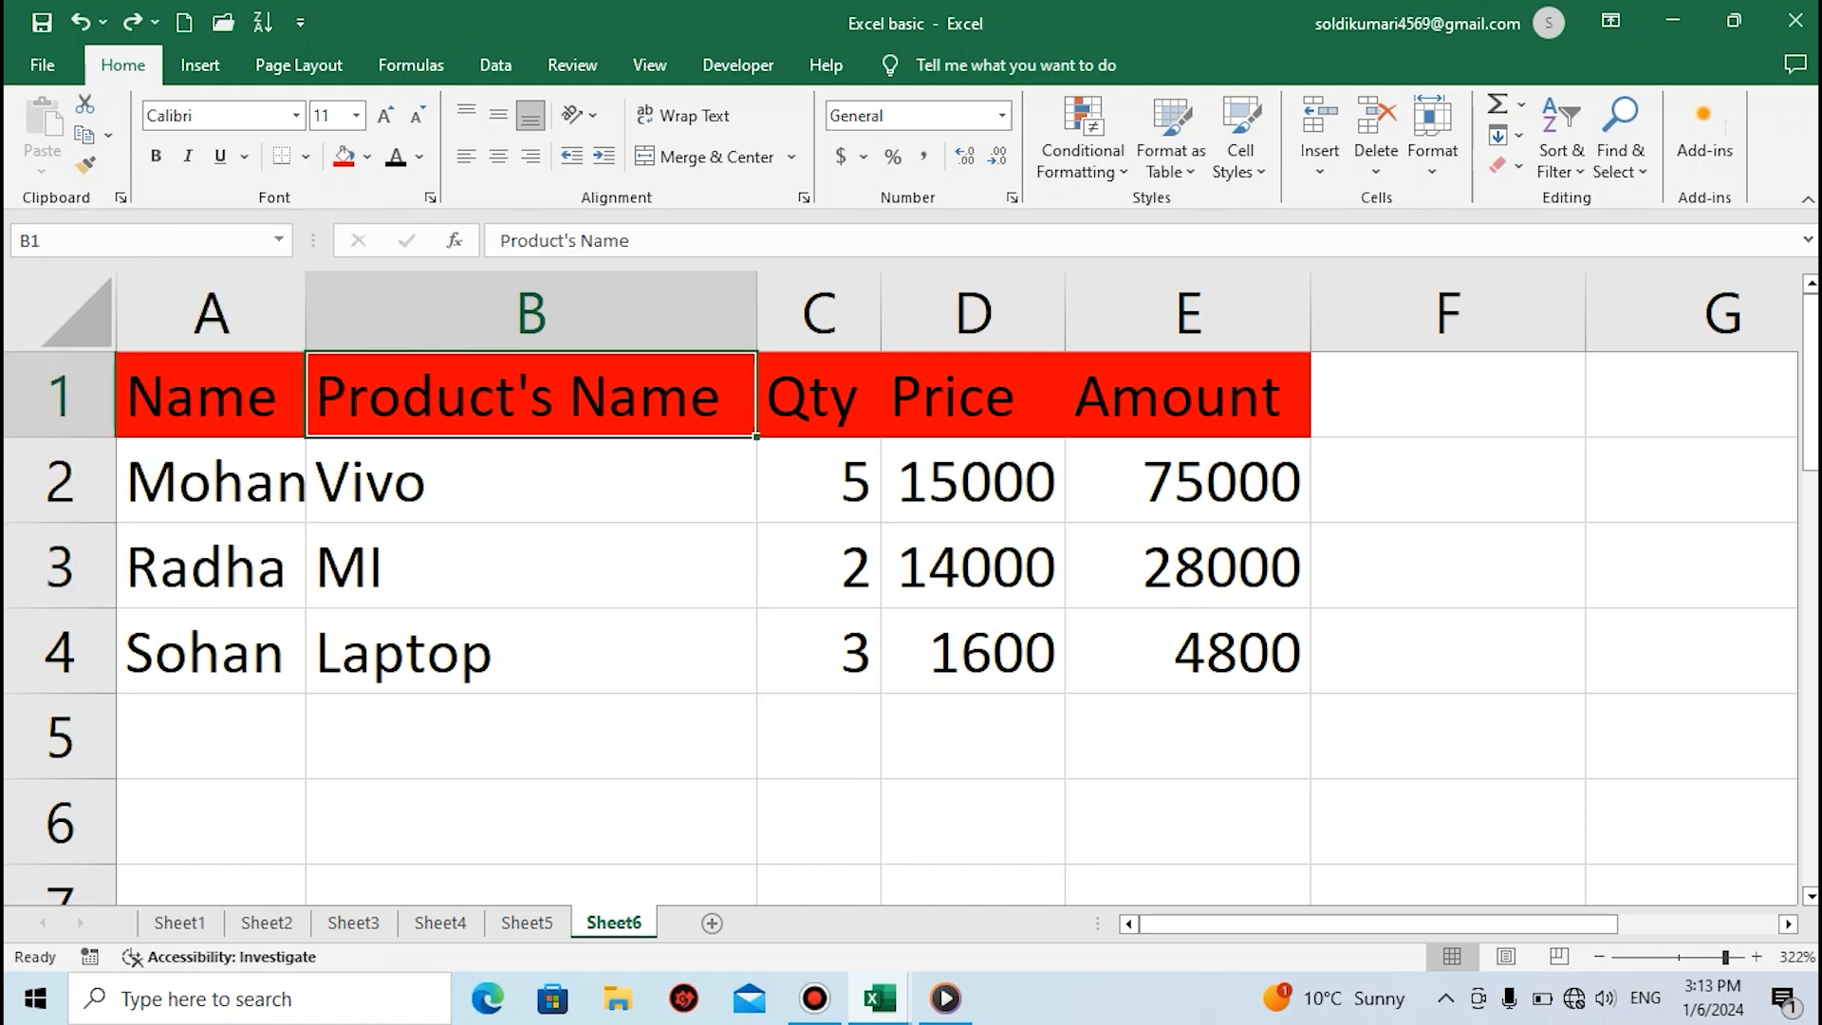
left_click(210, 652)
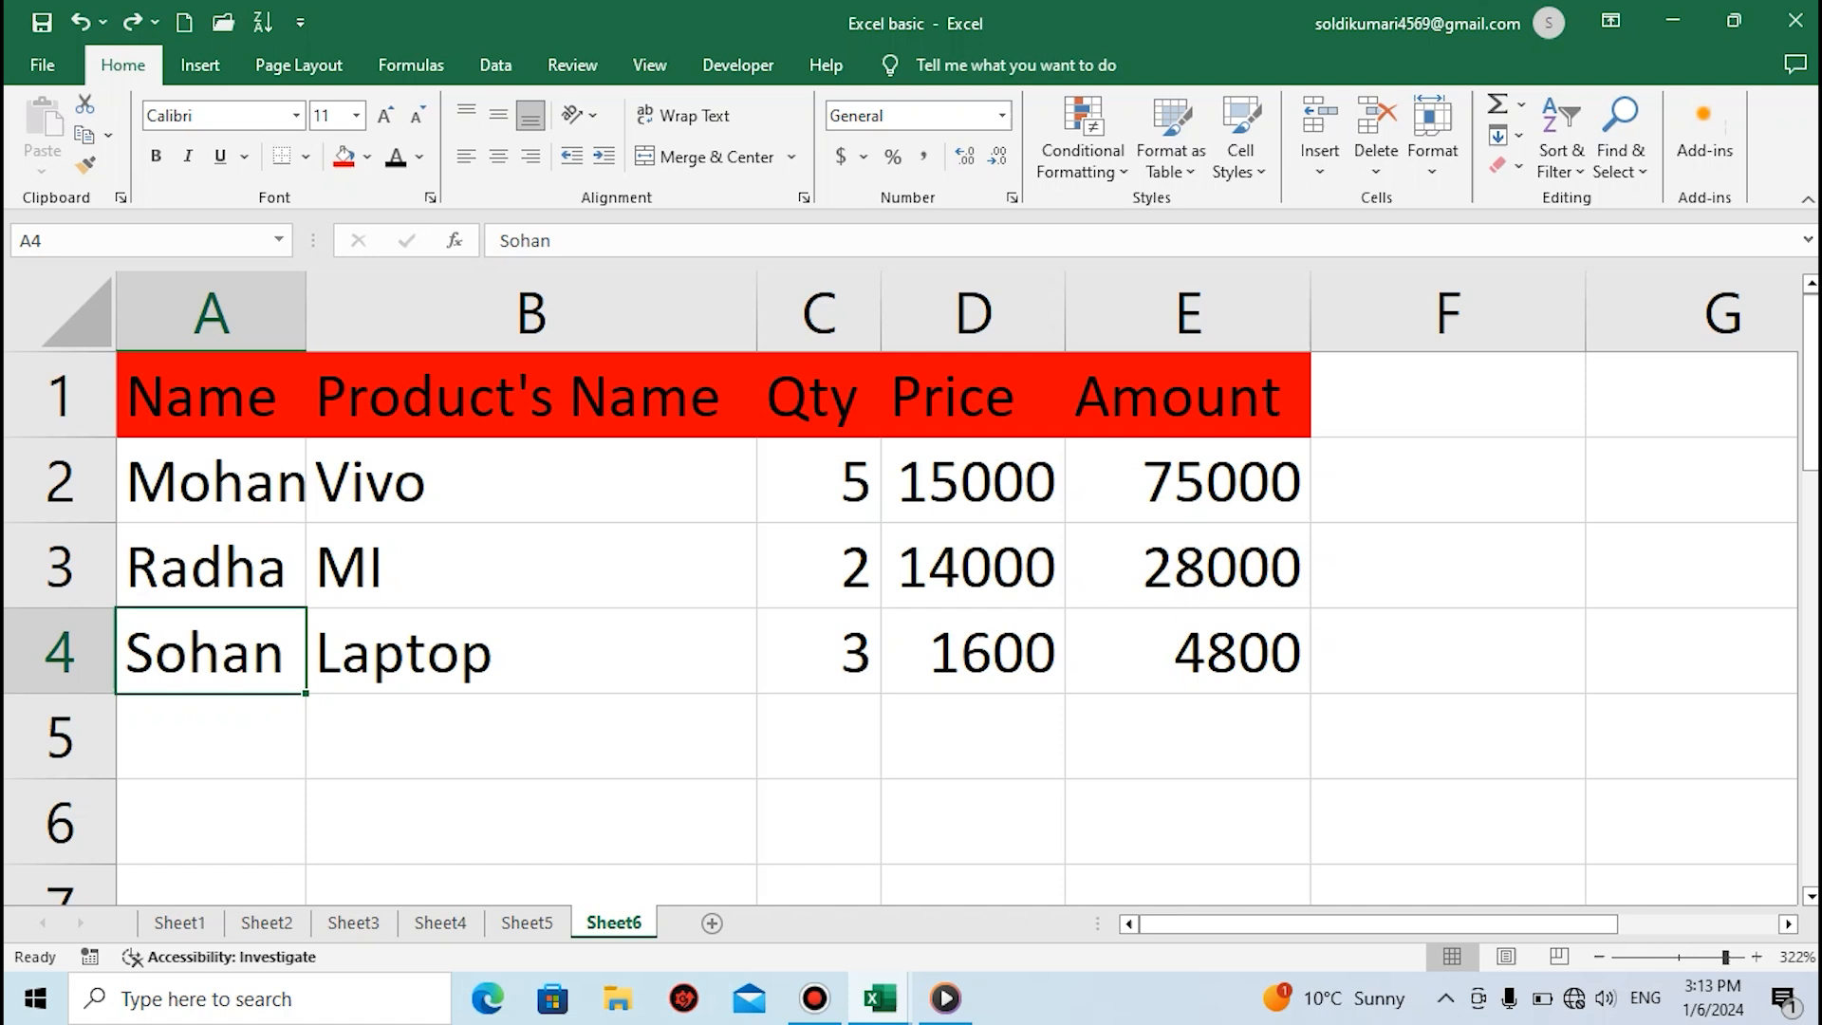
left_click(210, 396)
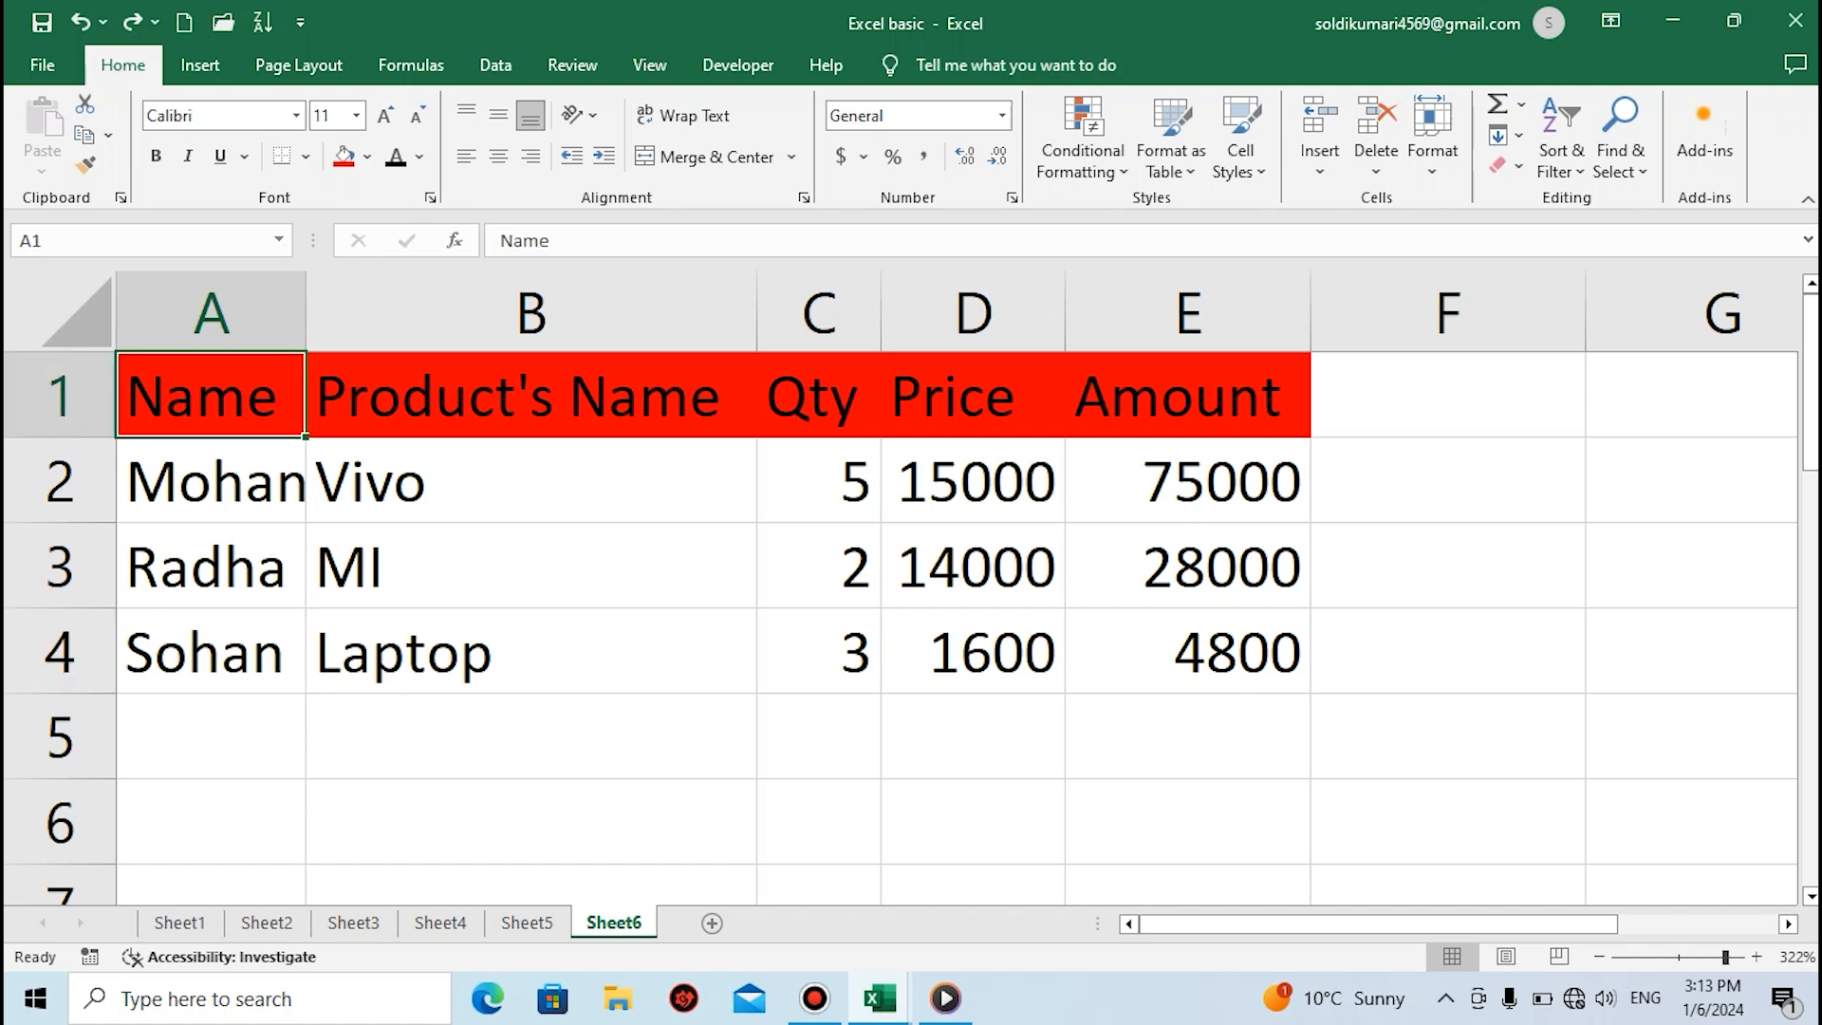
key("ctrl+Down")
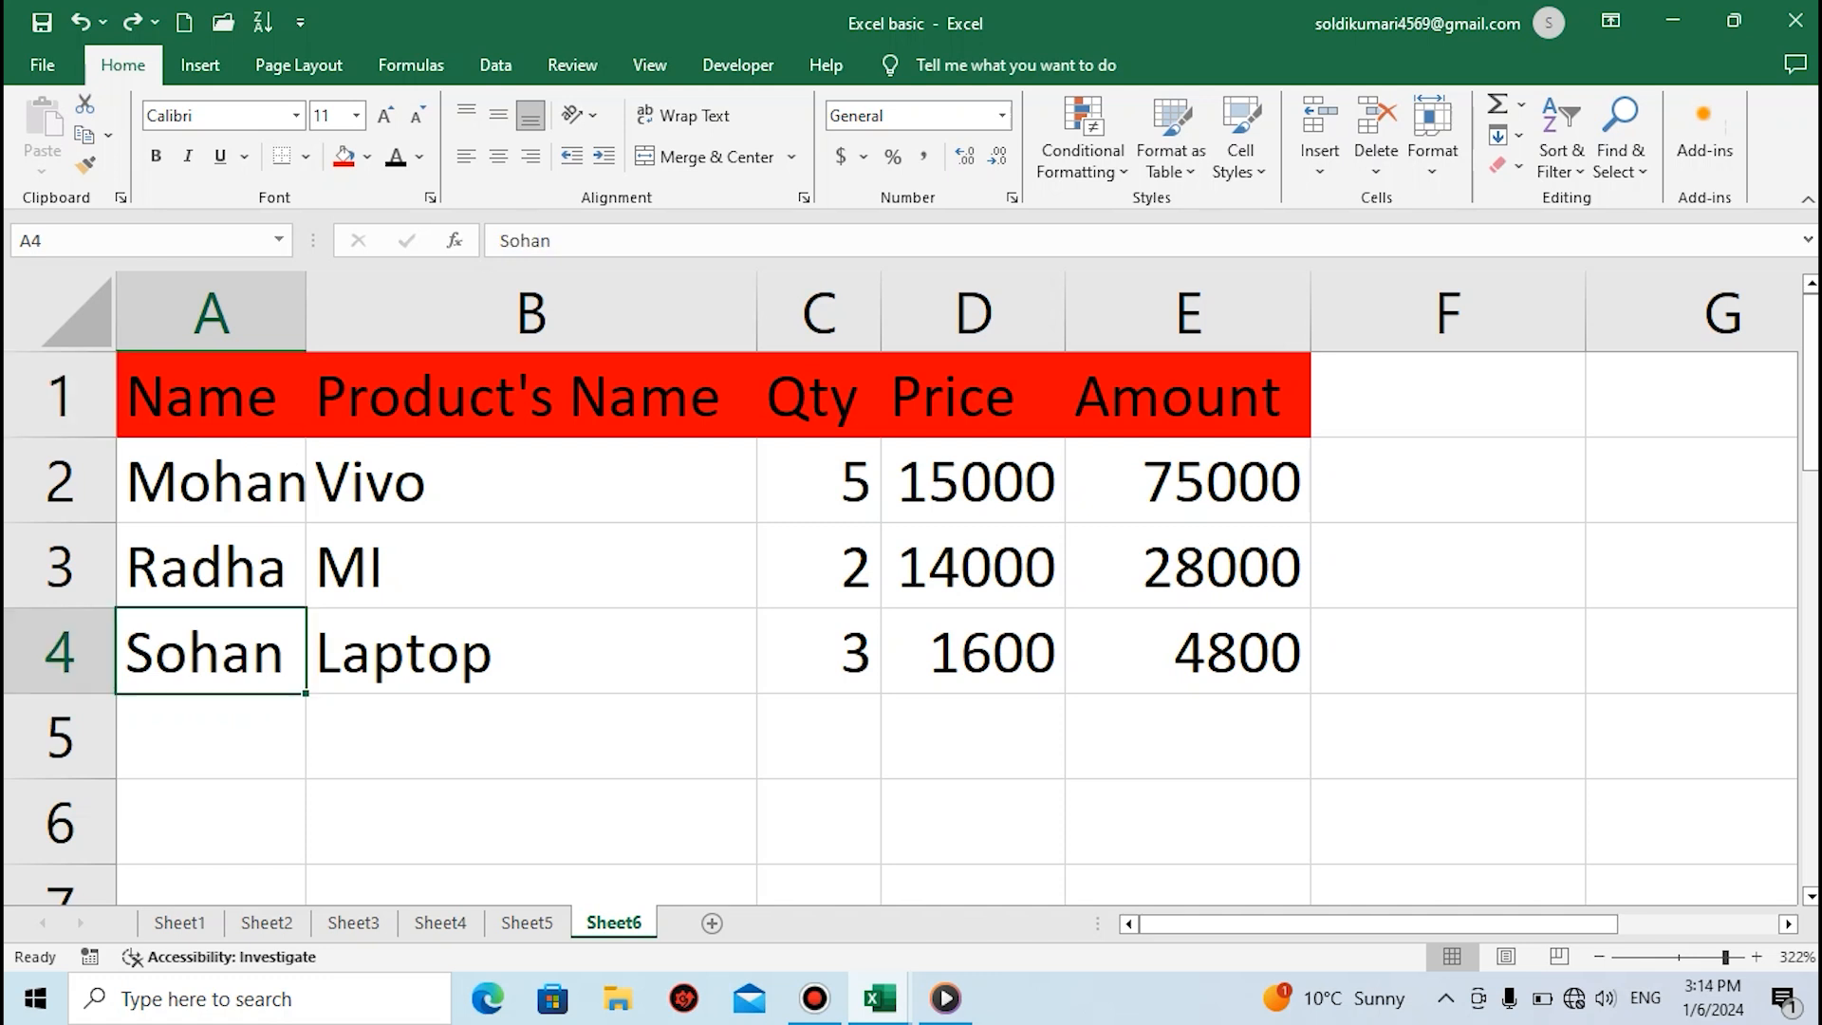
key("ctrl+Up")
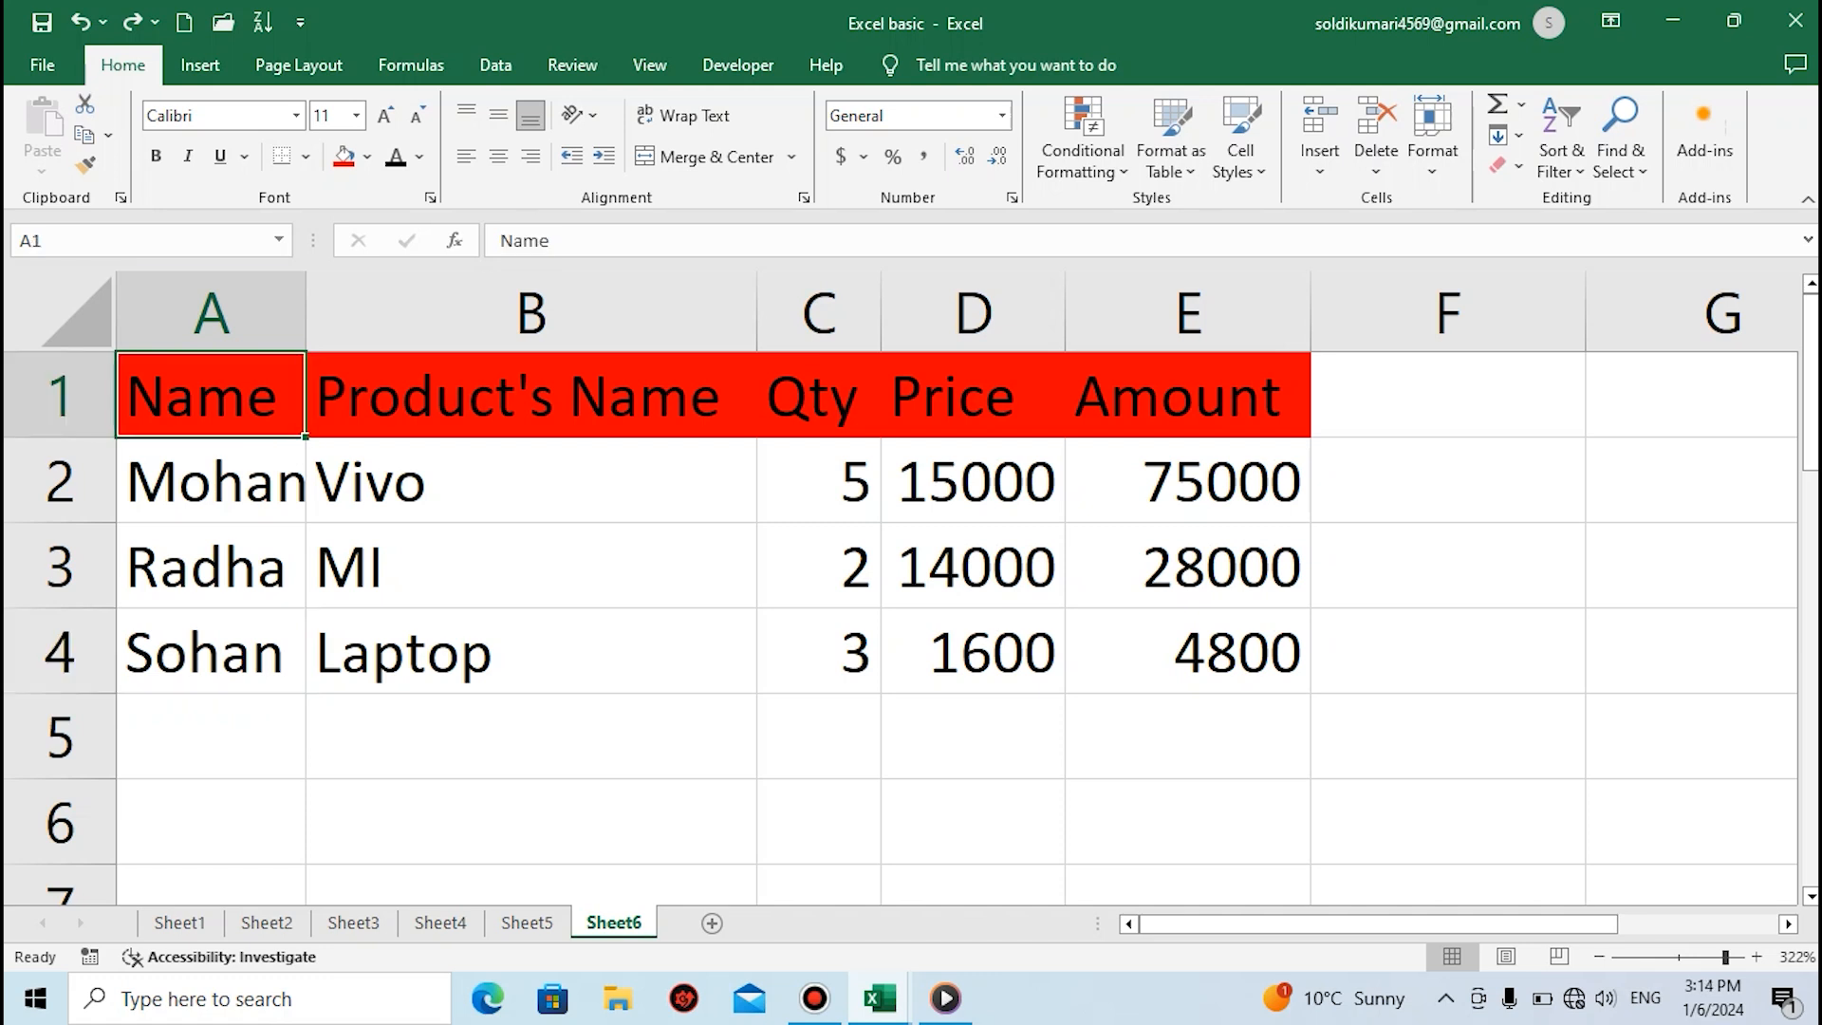
Try copying the formatting of cell A1 to cell A4 with Format Painter, and undo it
left_click(84, 165)
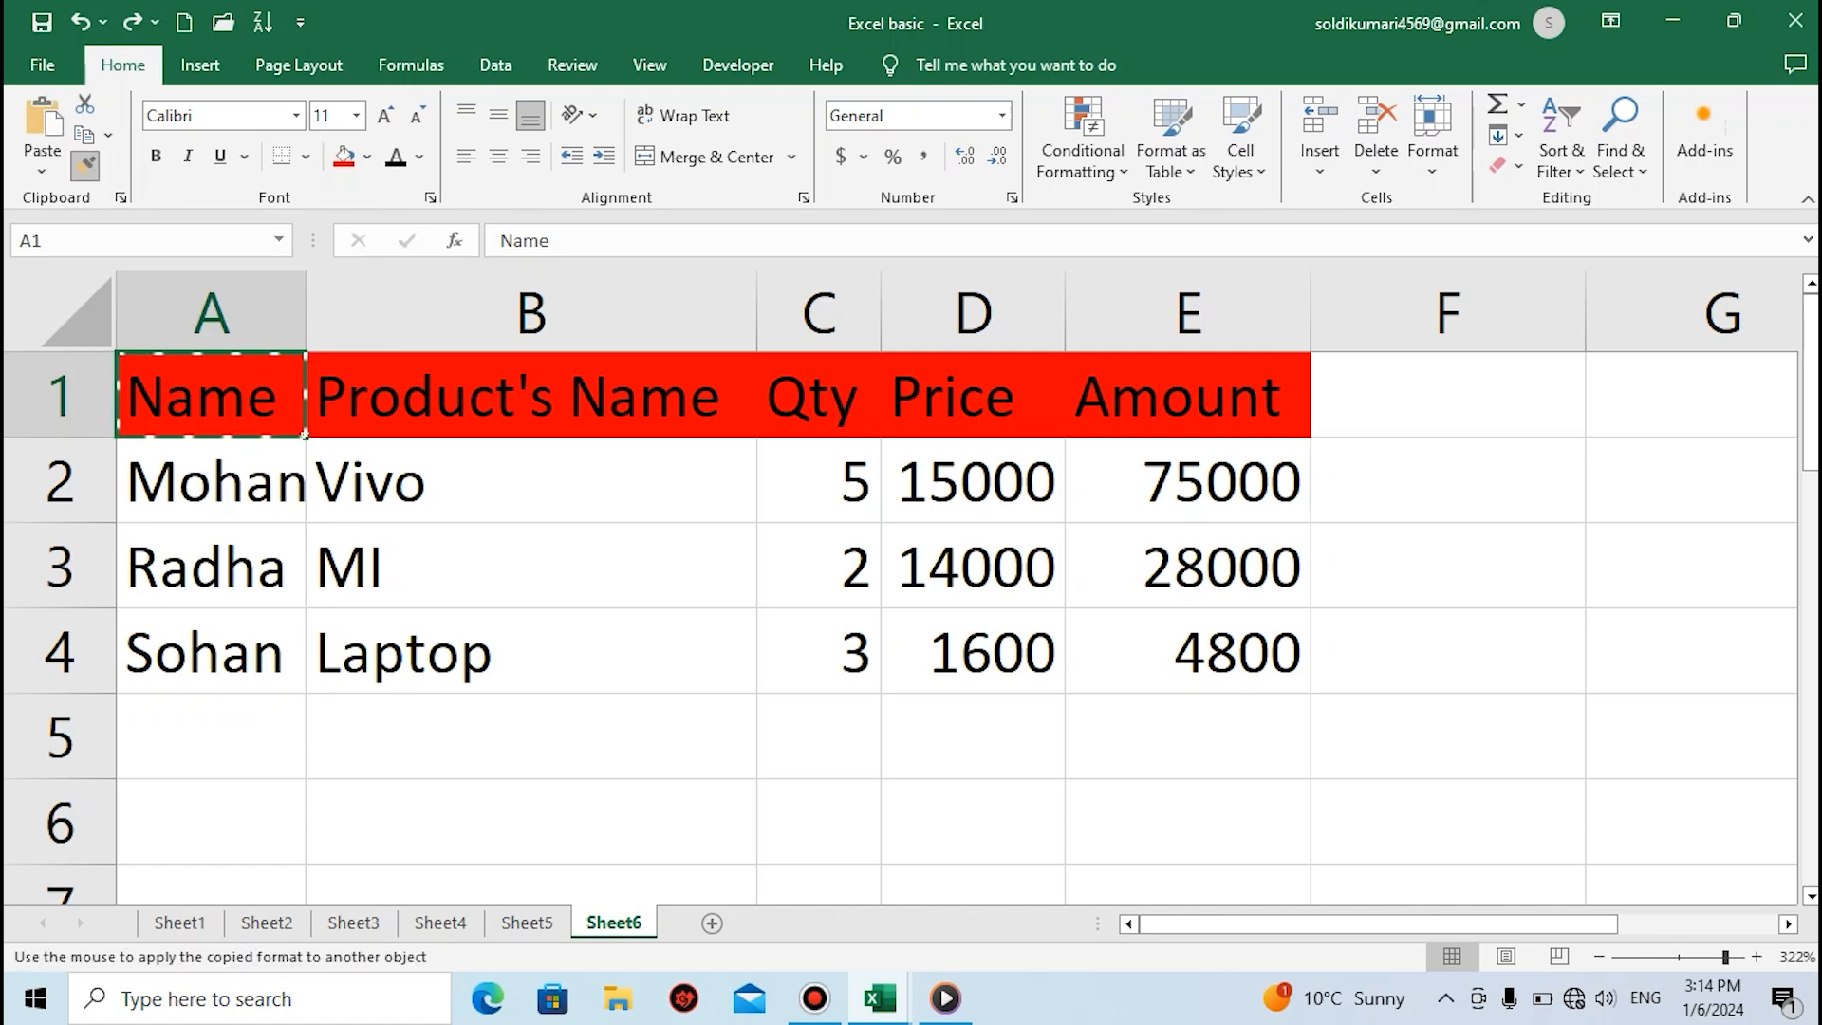
key("ctrl+Down")
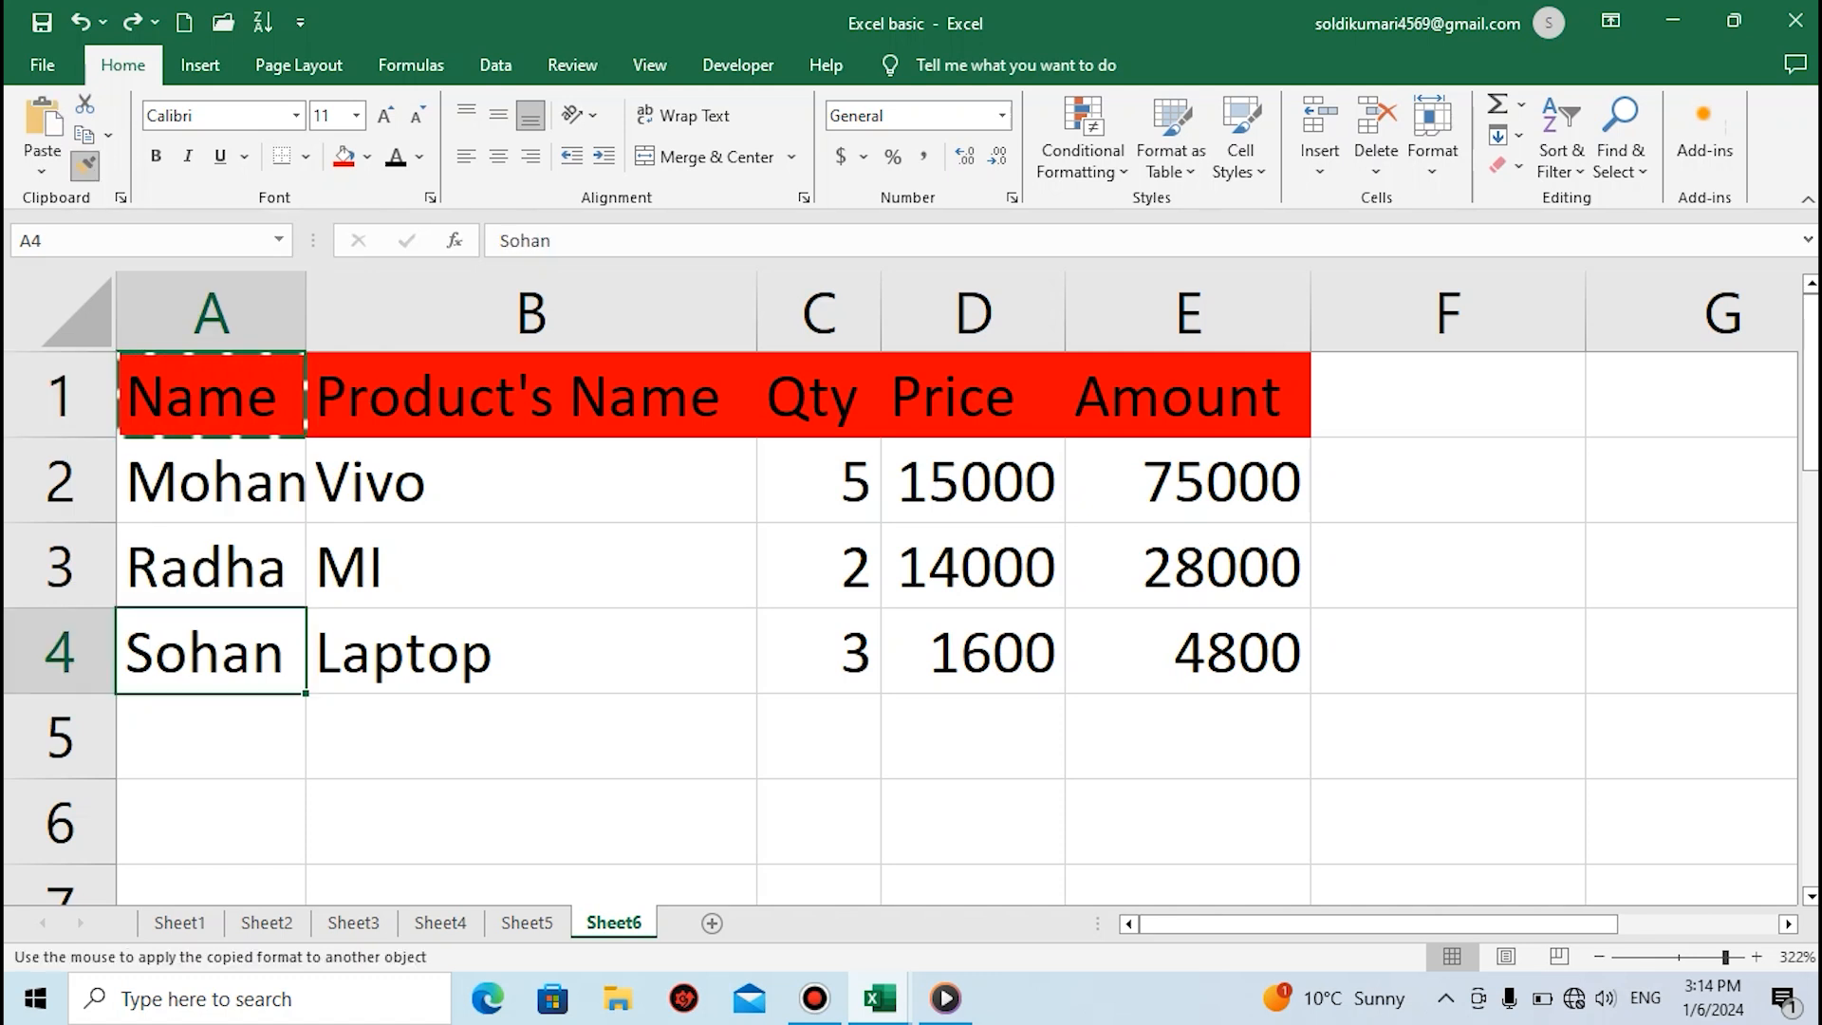
key("Return")
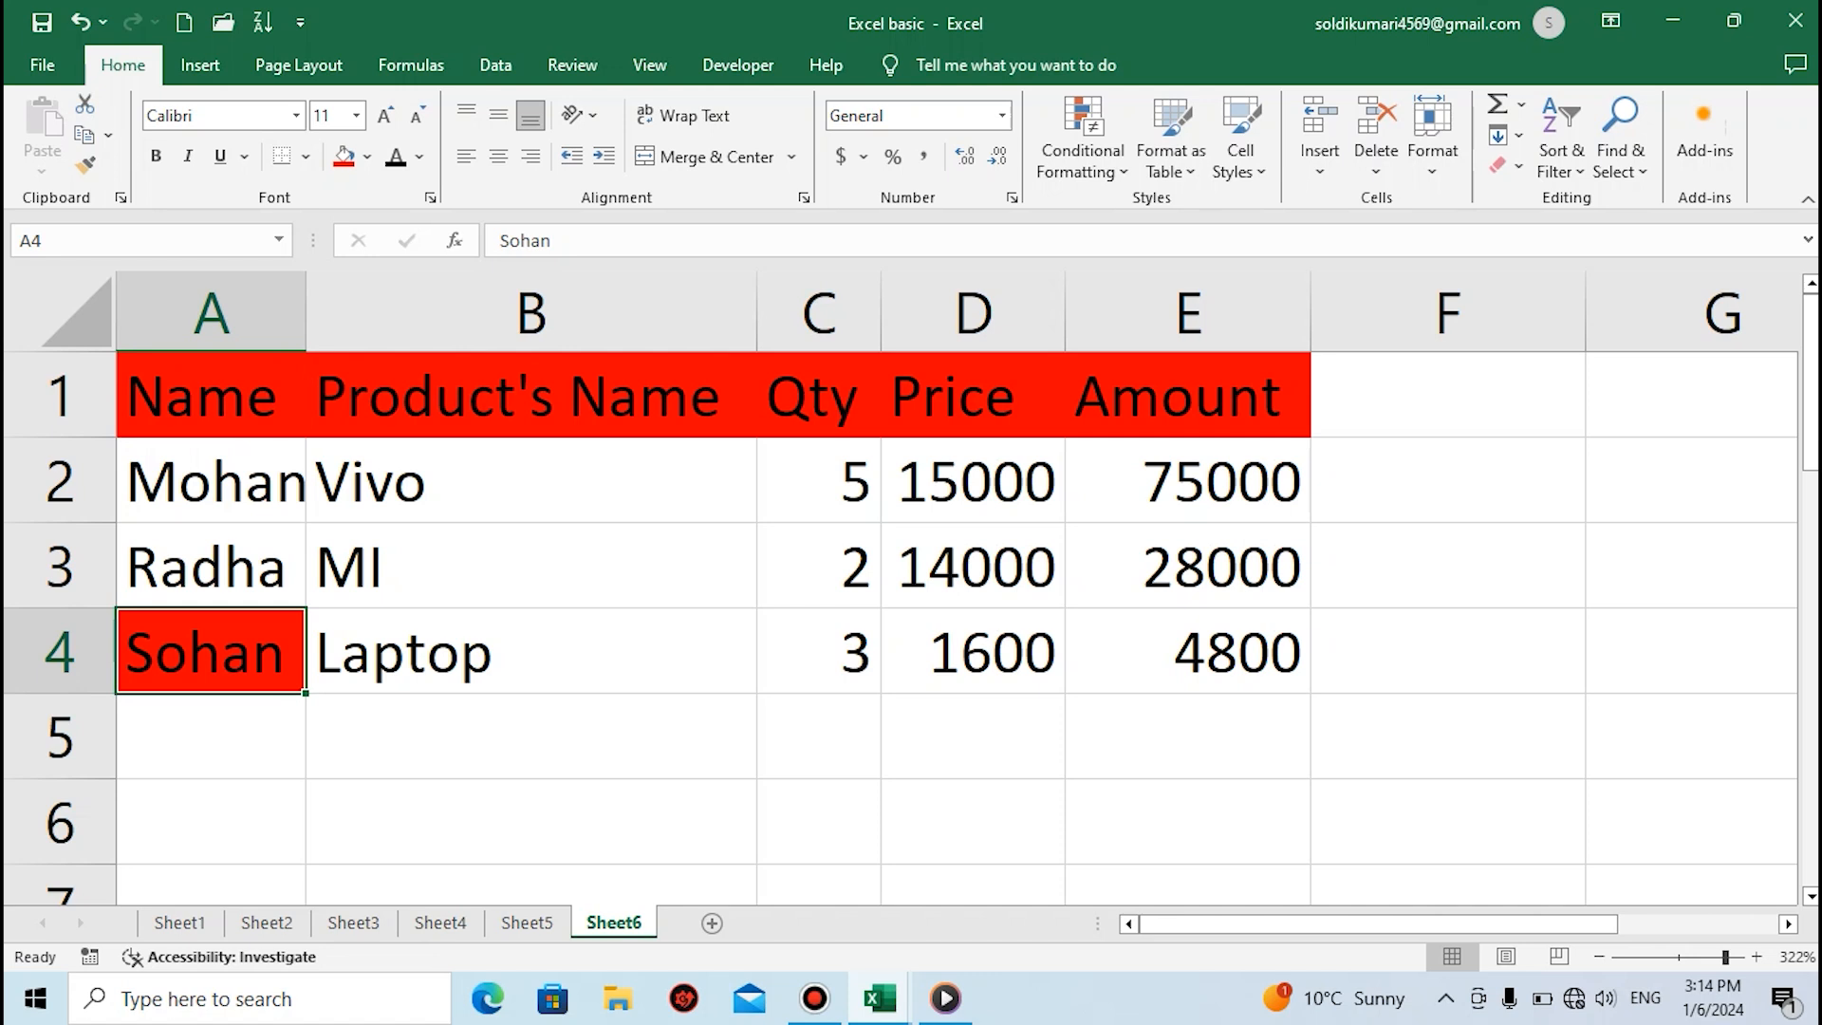
key("ctrl+z")
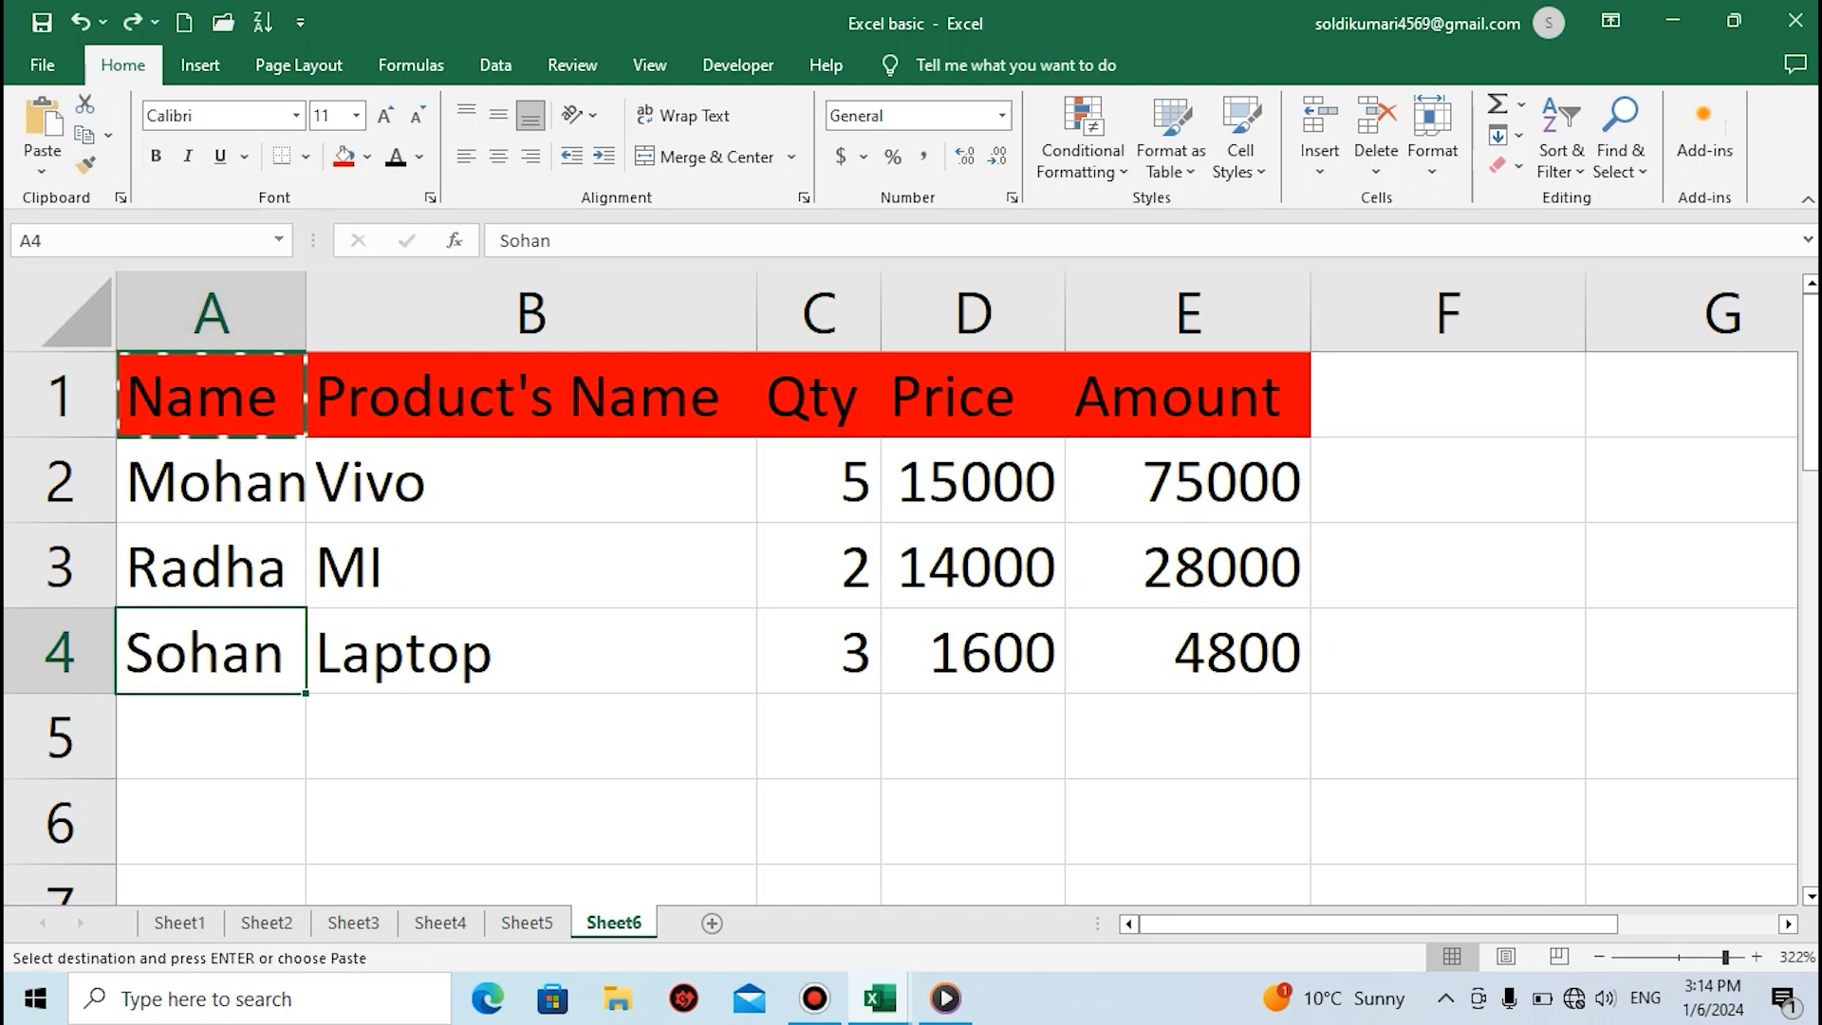
Set the font of the header cells A1 to E1 to Algerian
left_click(211, 481)
left_click(210, 396)
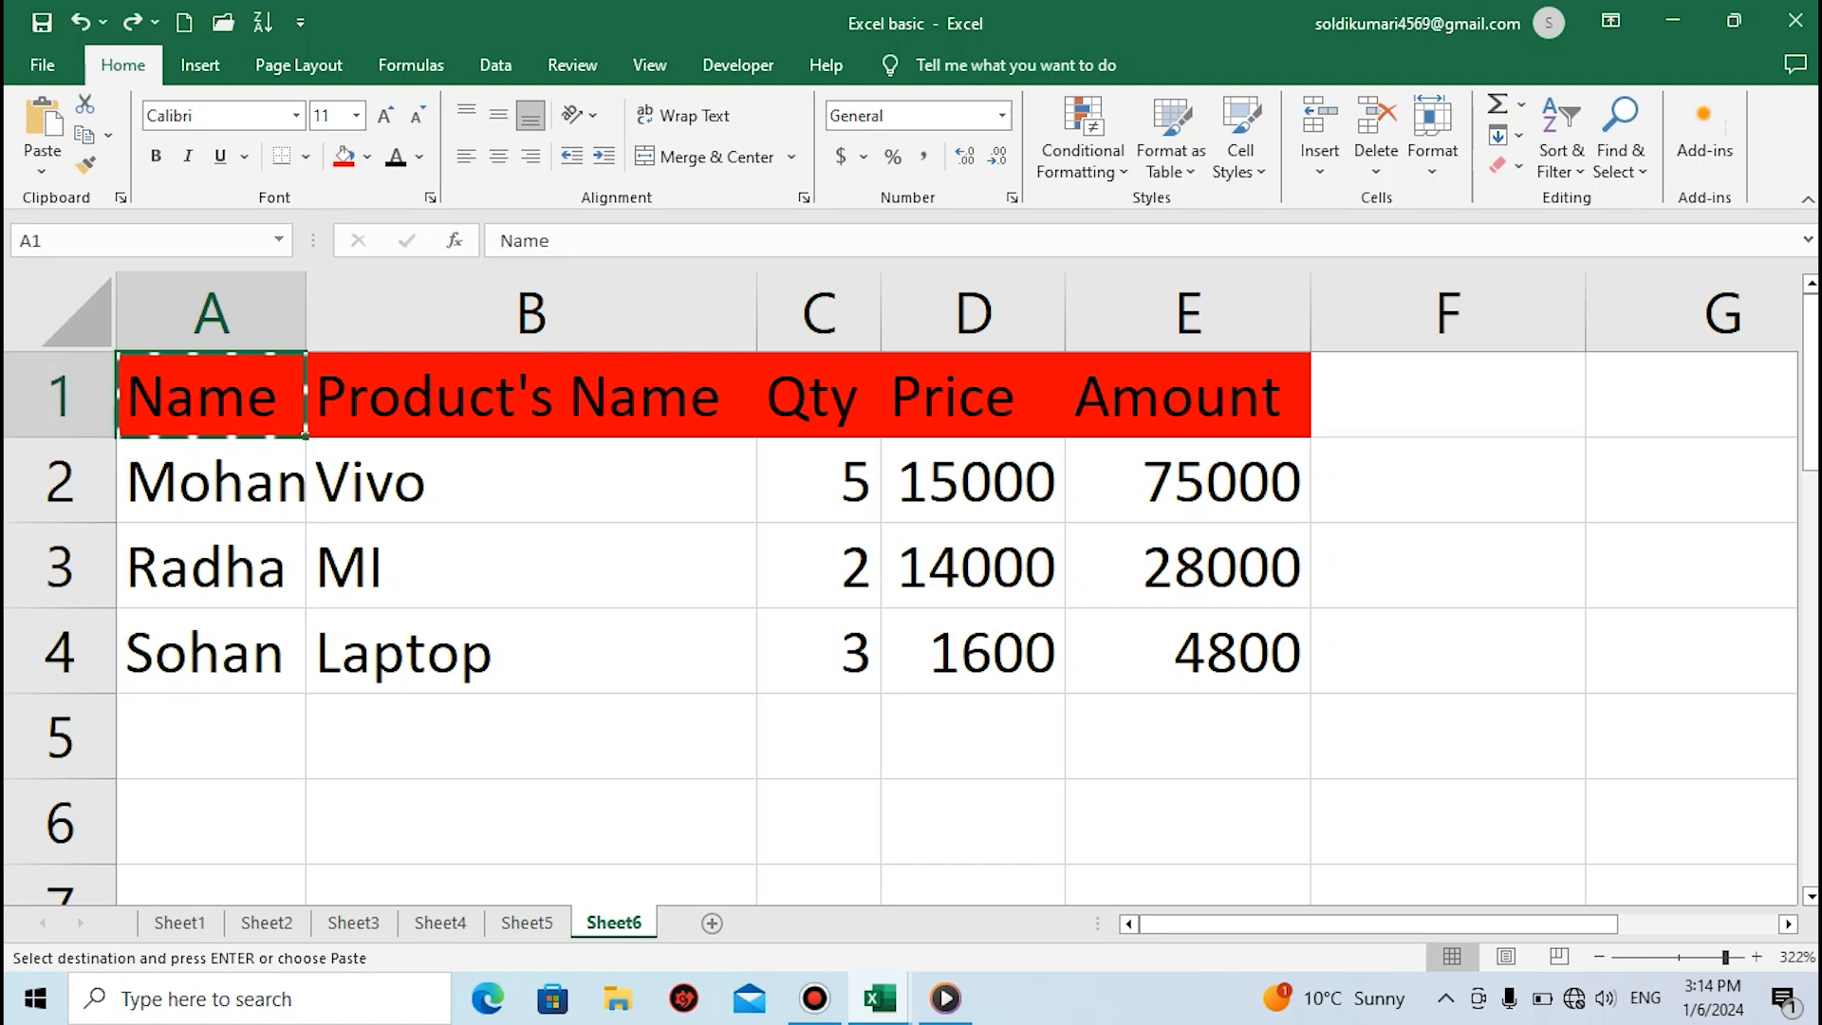
left_click_drag(210, 396, 1187, 396)
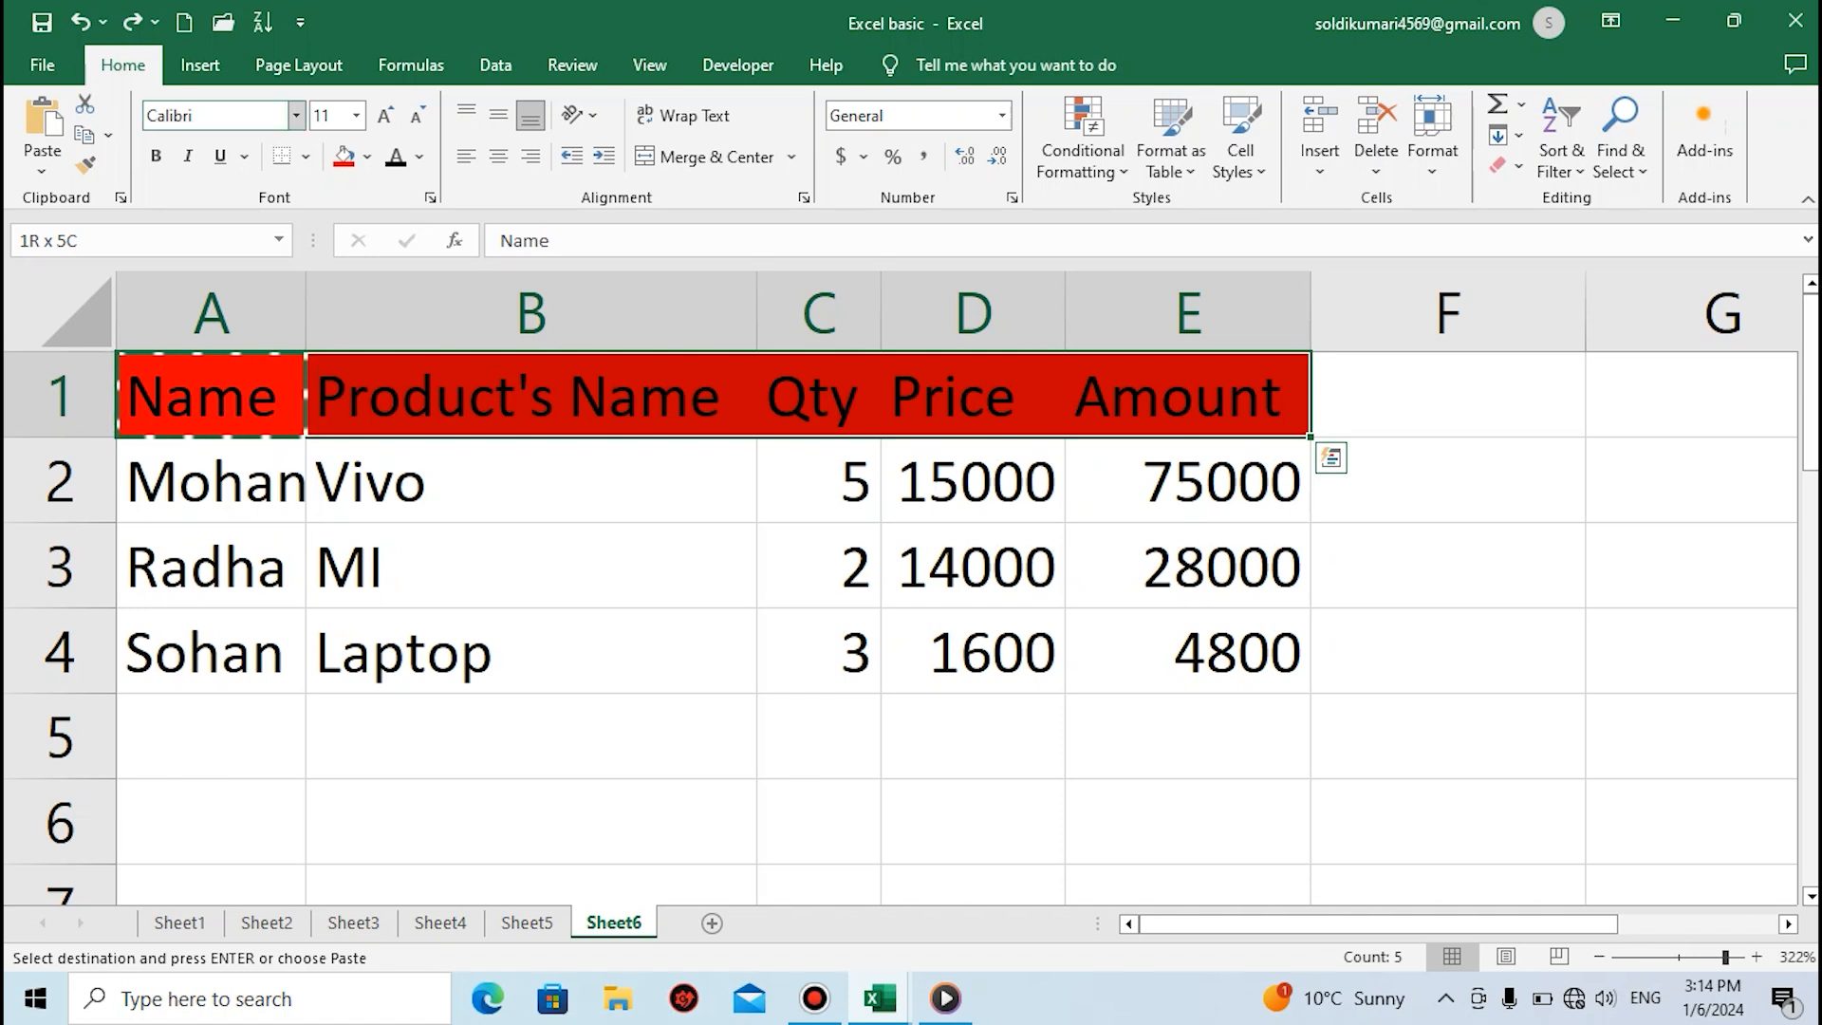
left_click(296, 115)
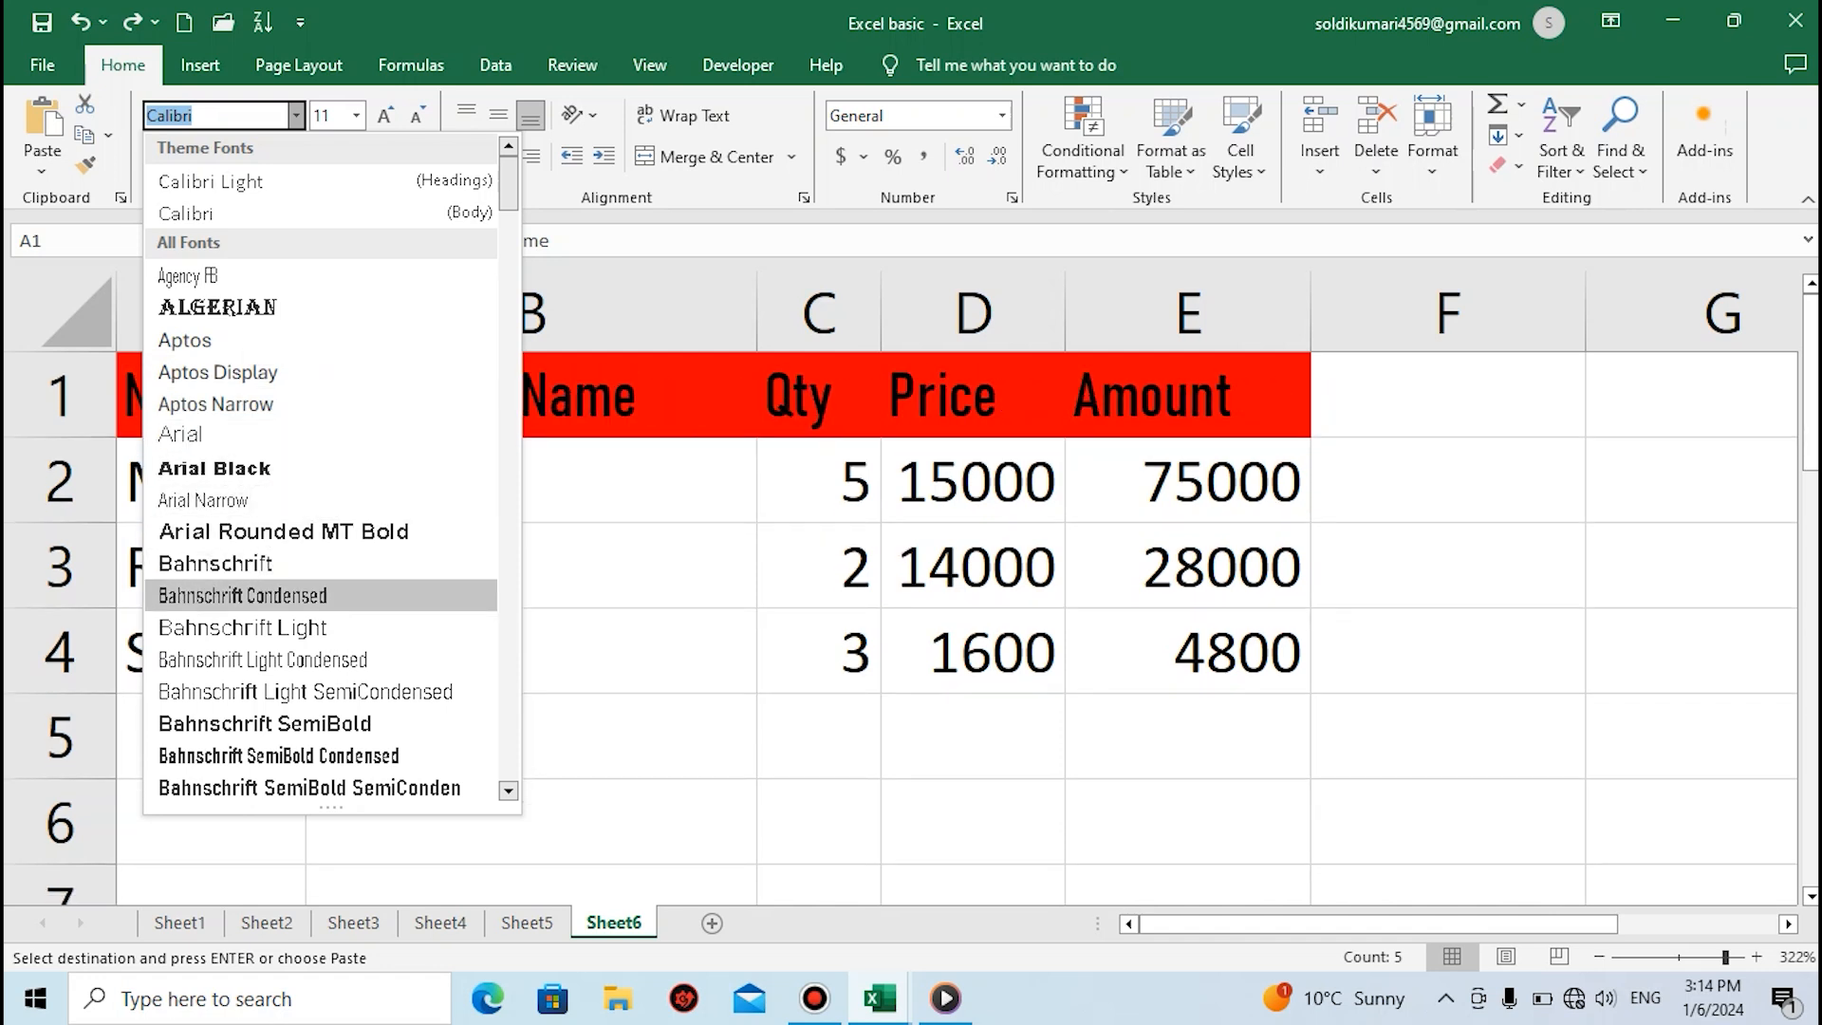
left_click(218, 306)
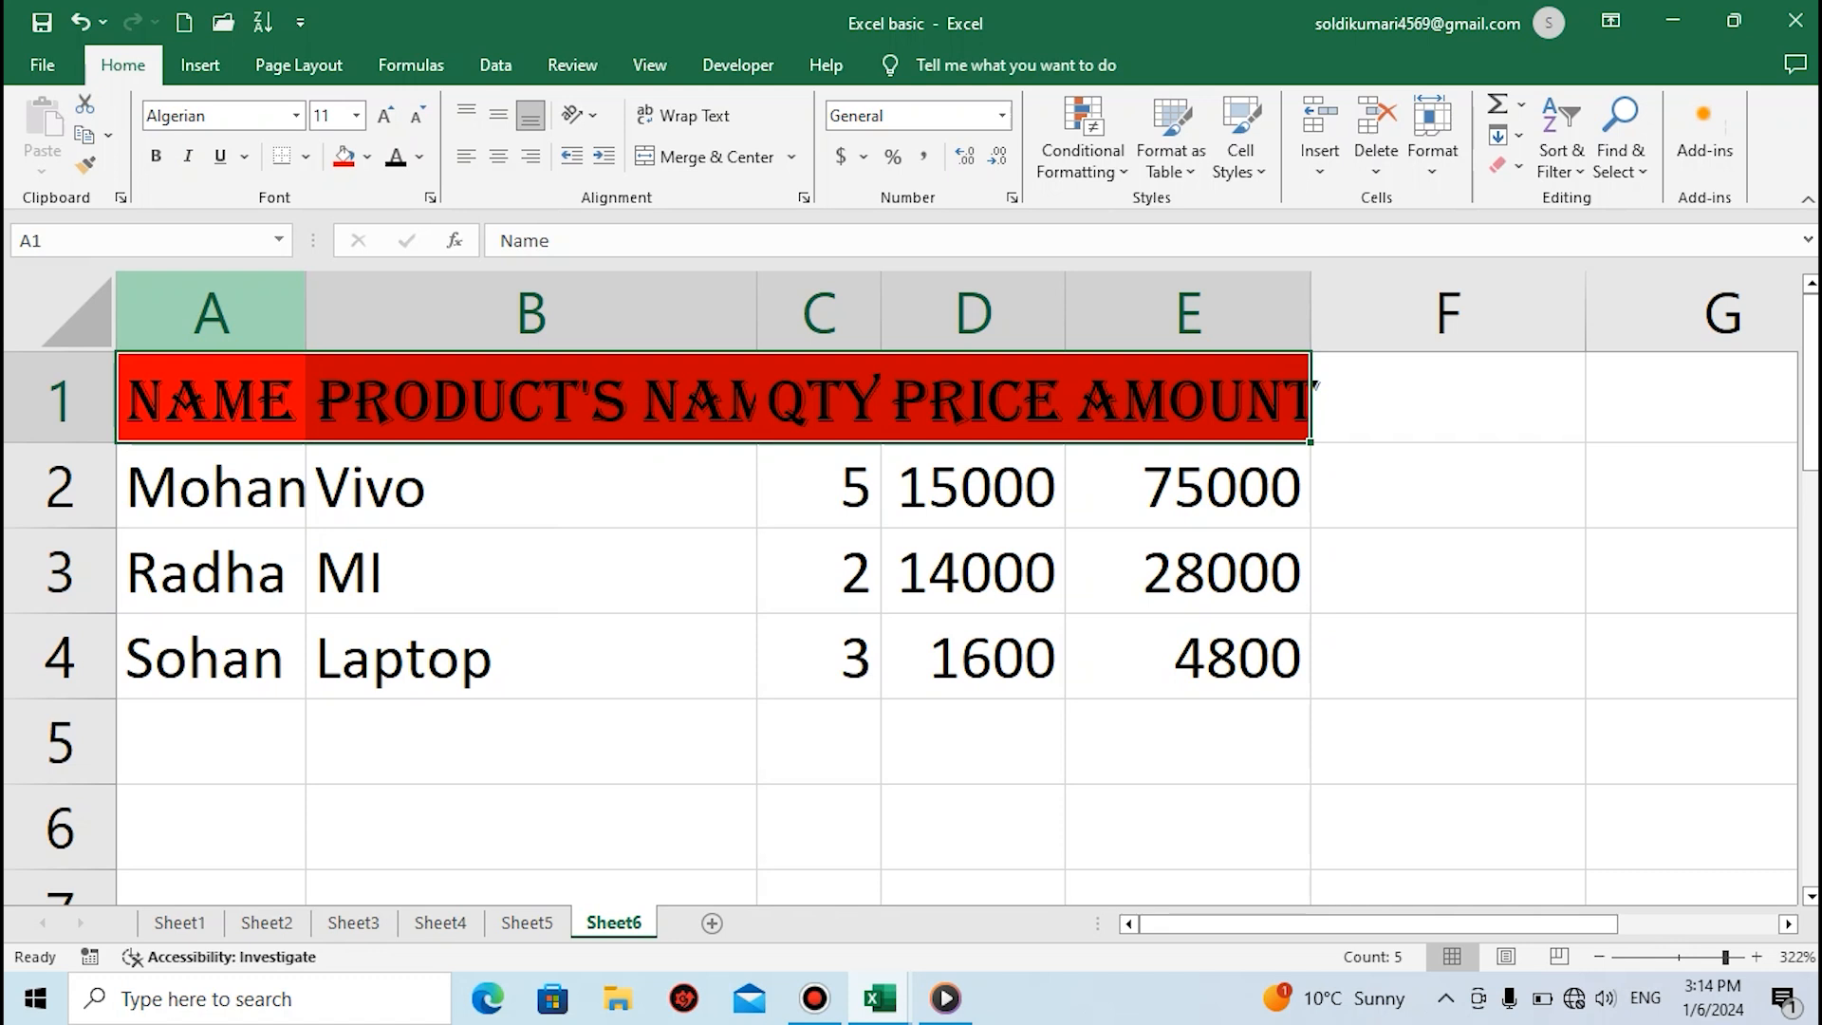
AutoFit the widths of columns A to E to the header text
key("alt+h")
key("o")
key("i")
left_click(606, 571)
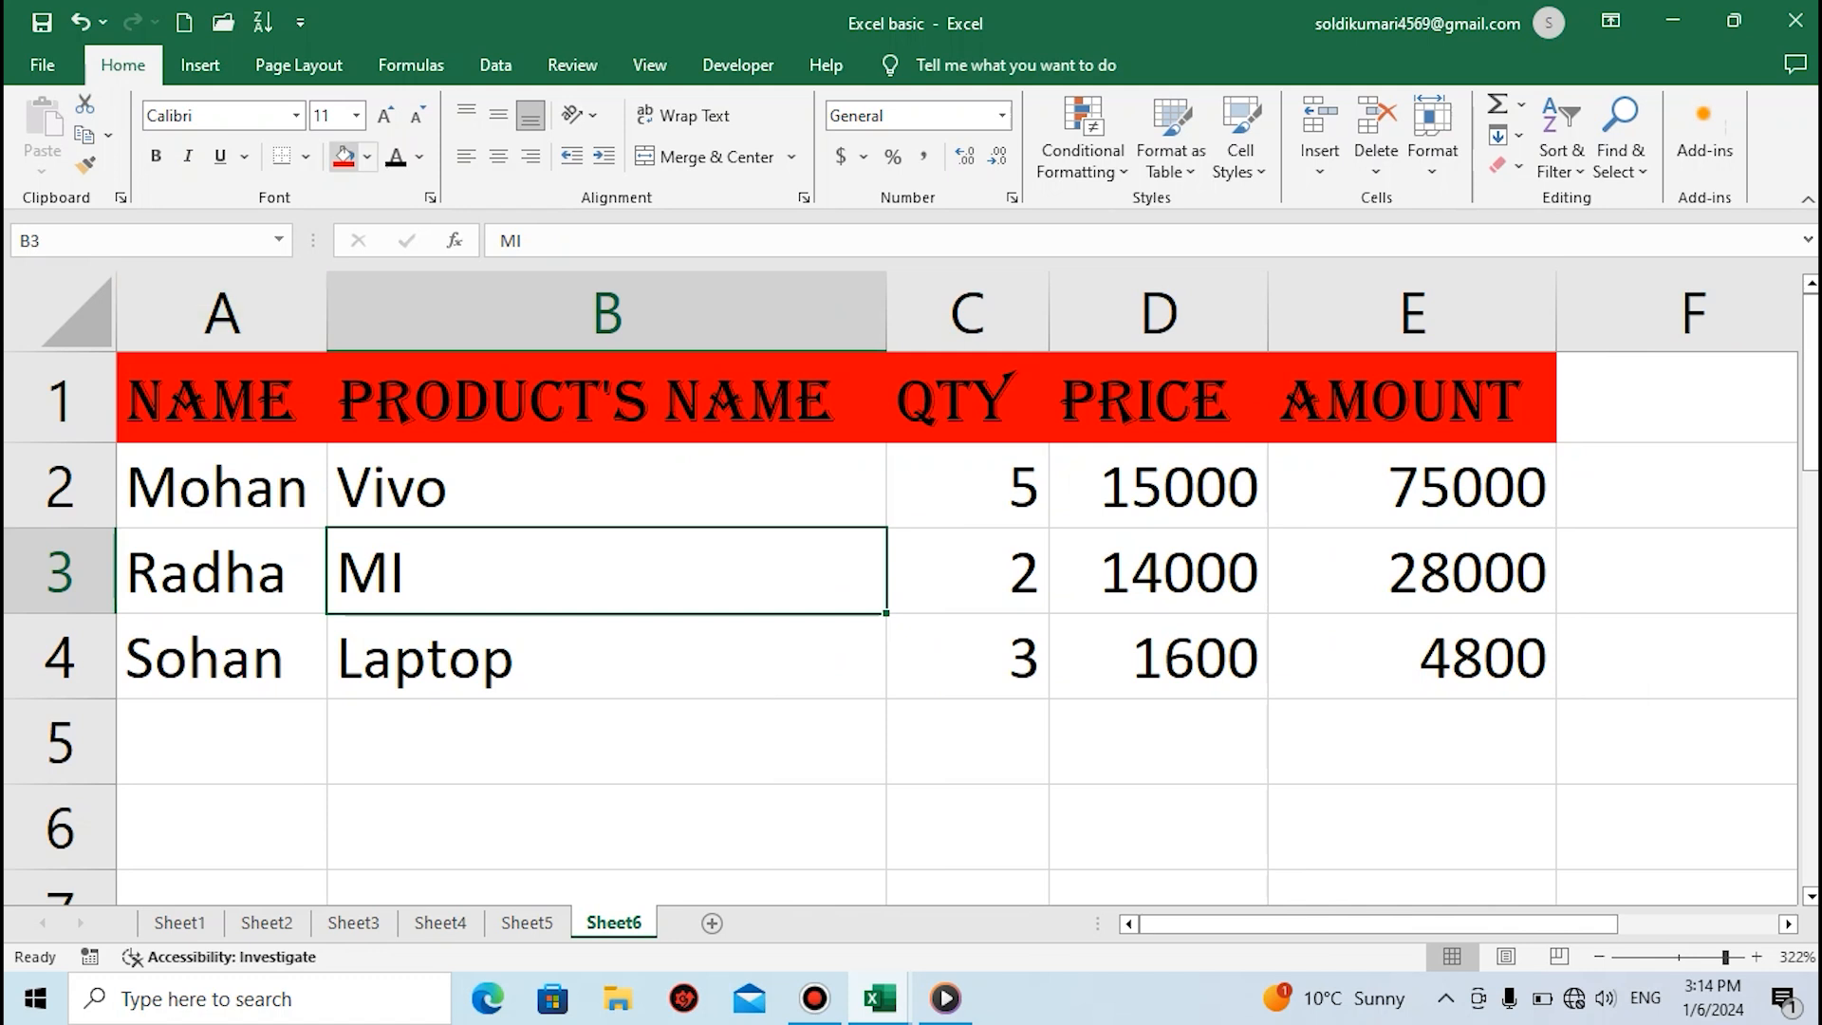
Make the header cells A1 to E1 bold
left_click(222, 399)
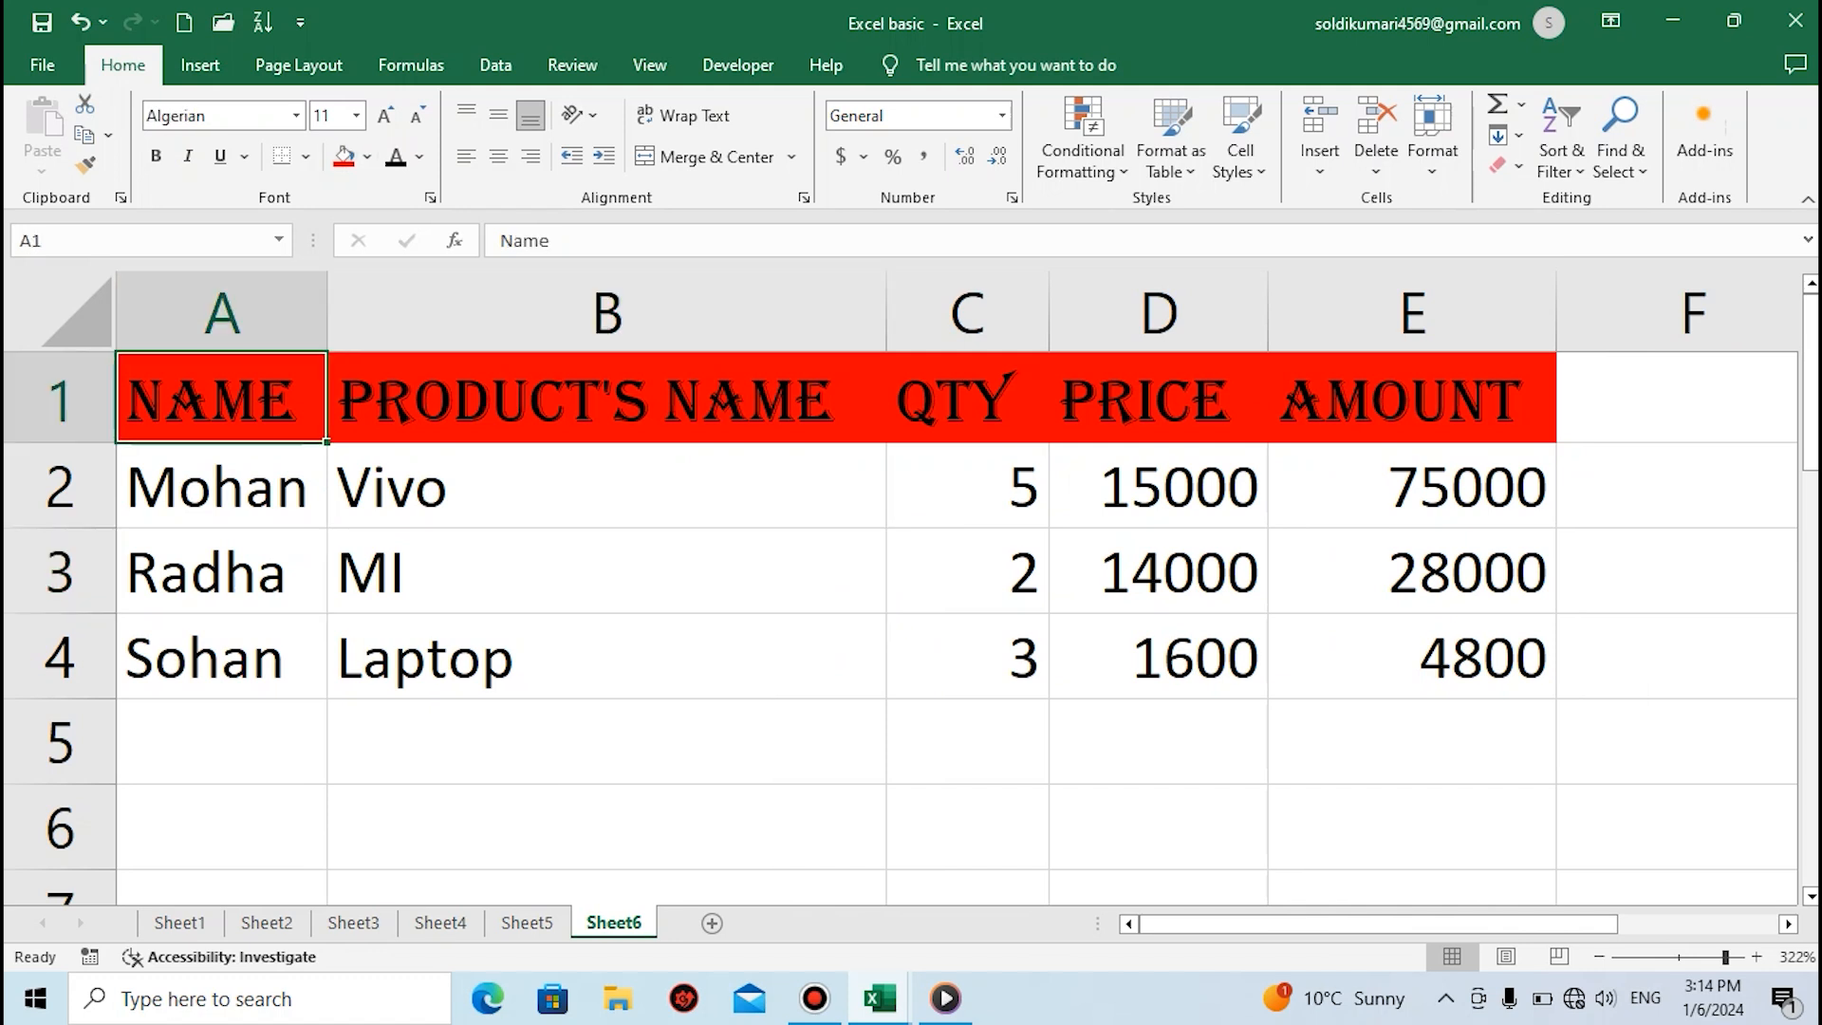
left_click_drag(221, 398, 1414, 398)
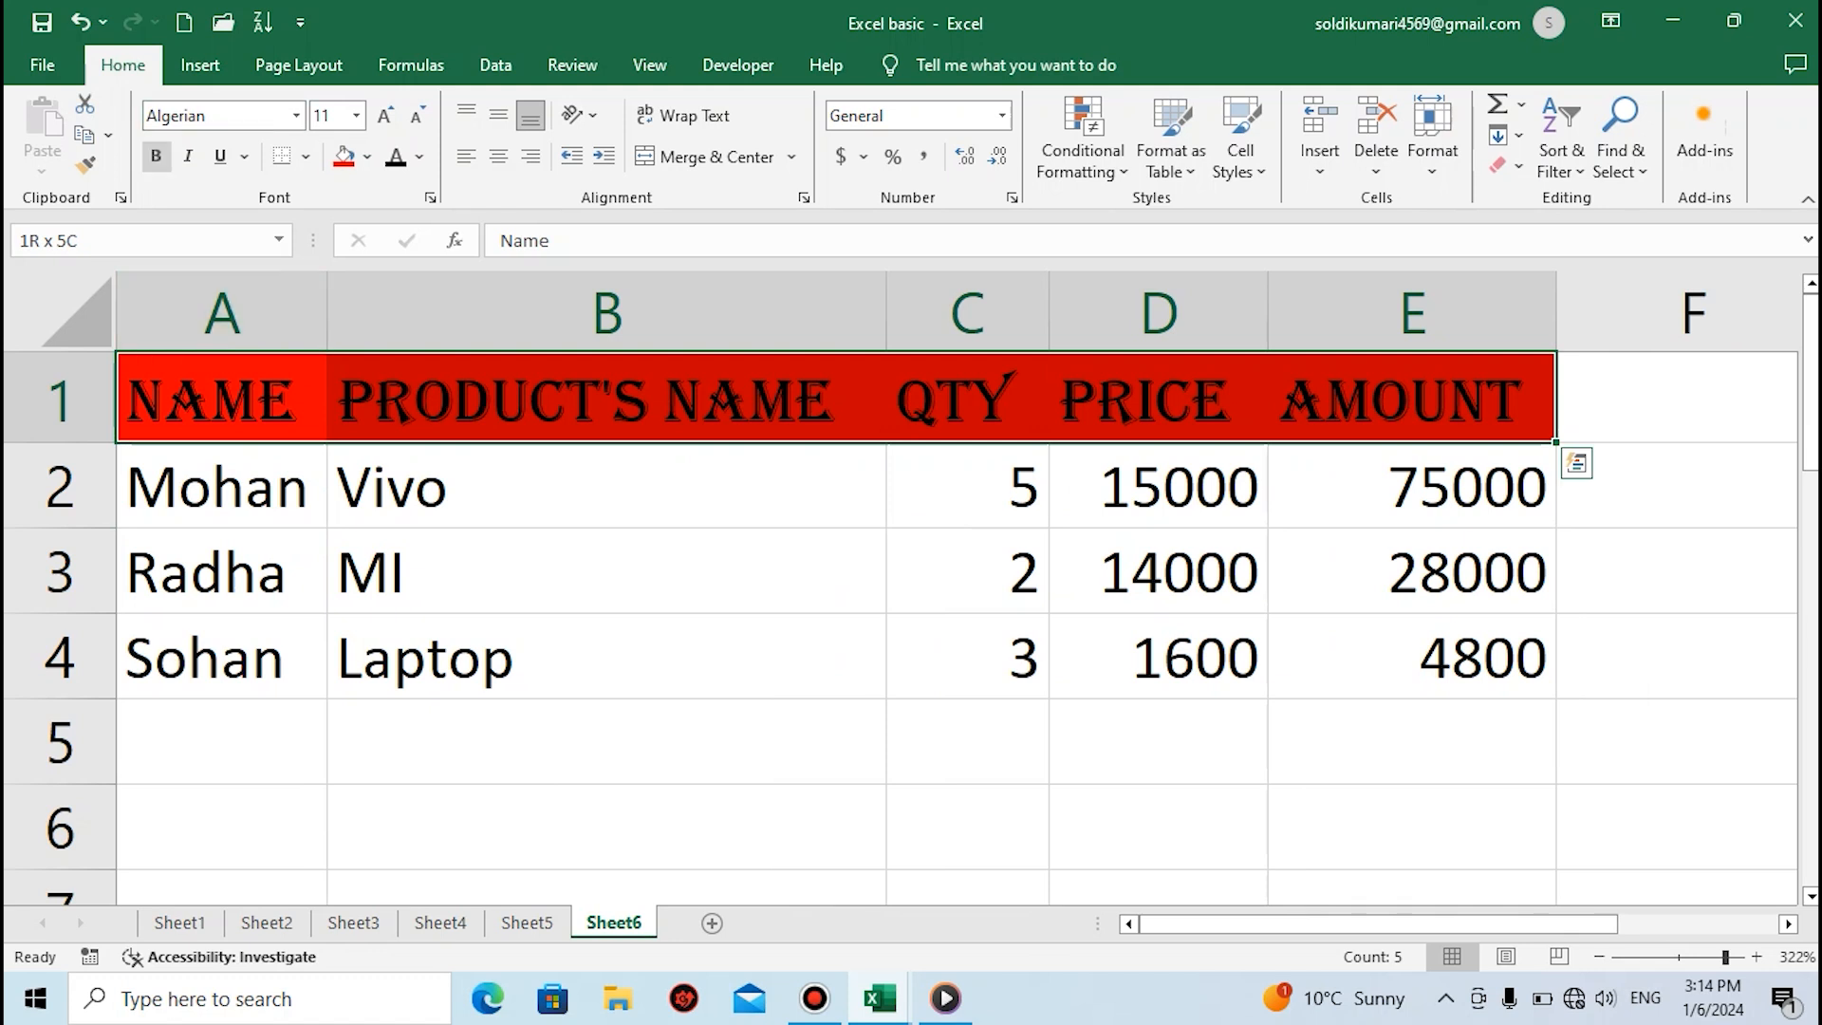
left_click(155, 155)
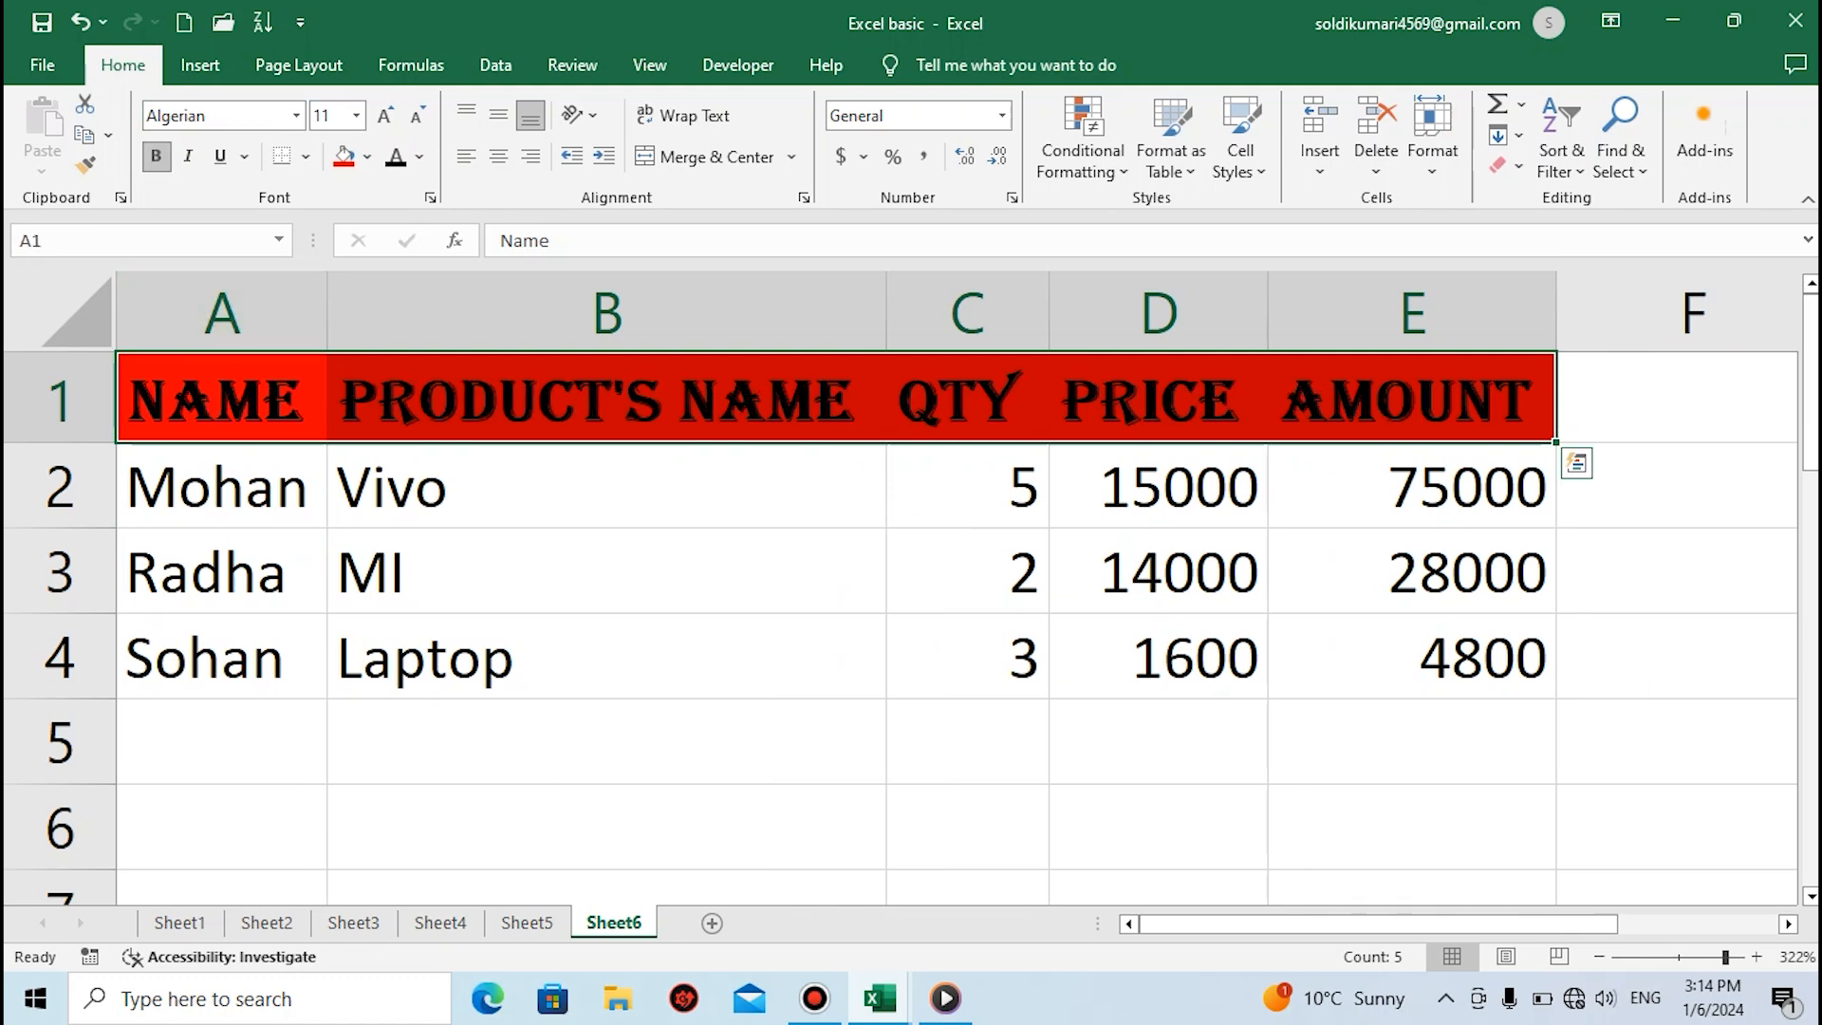
left_click(605, 571)
left_click(221, 399)
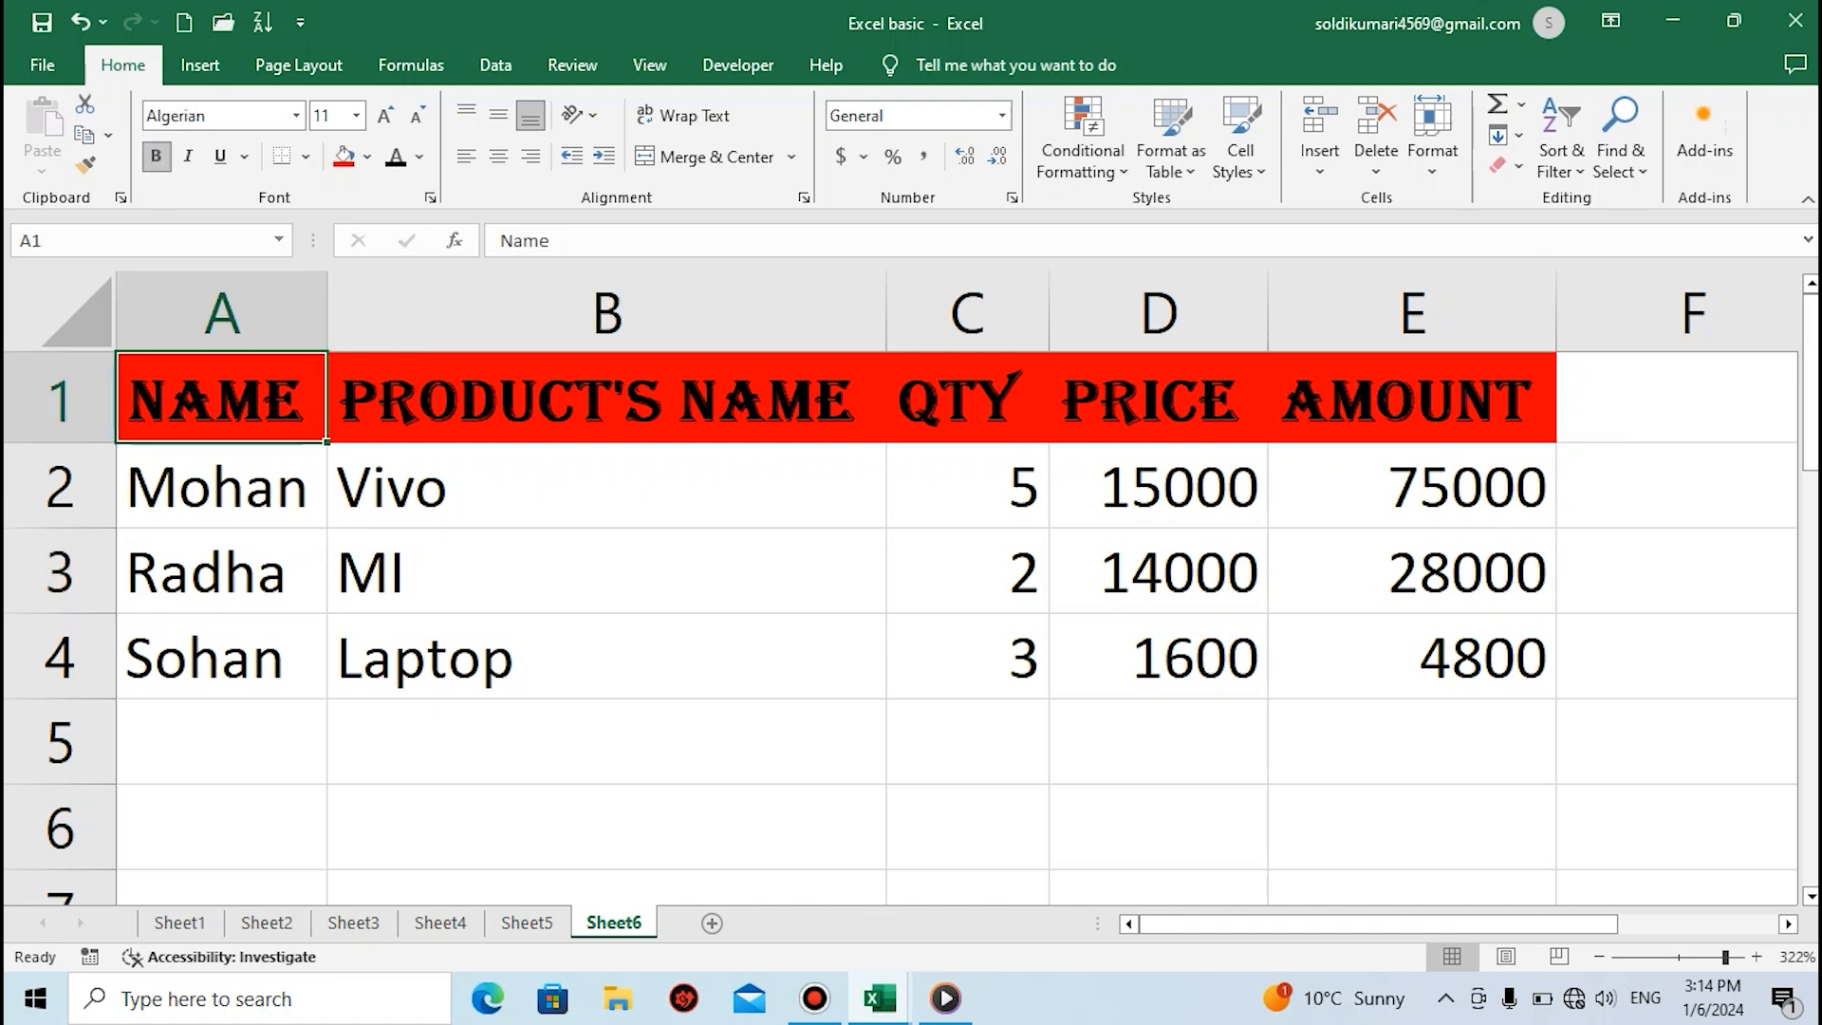
left_click(606, 572)
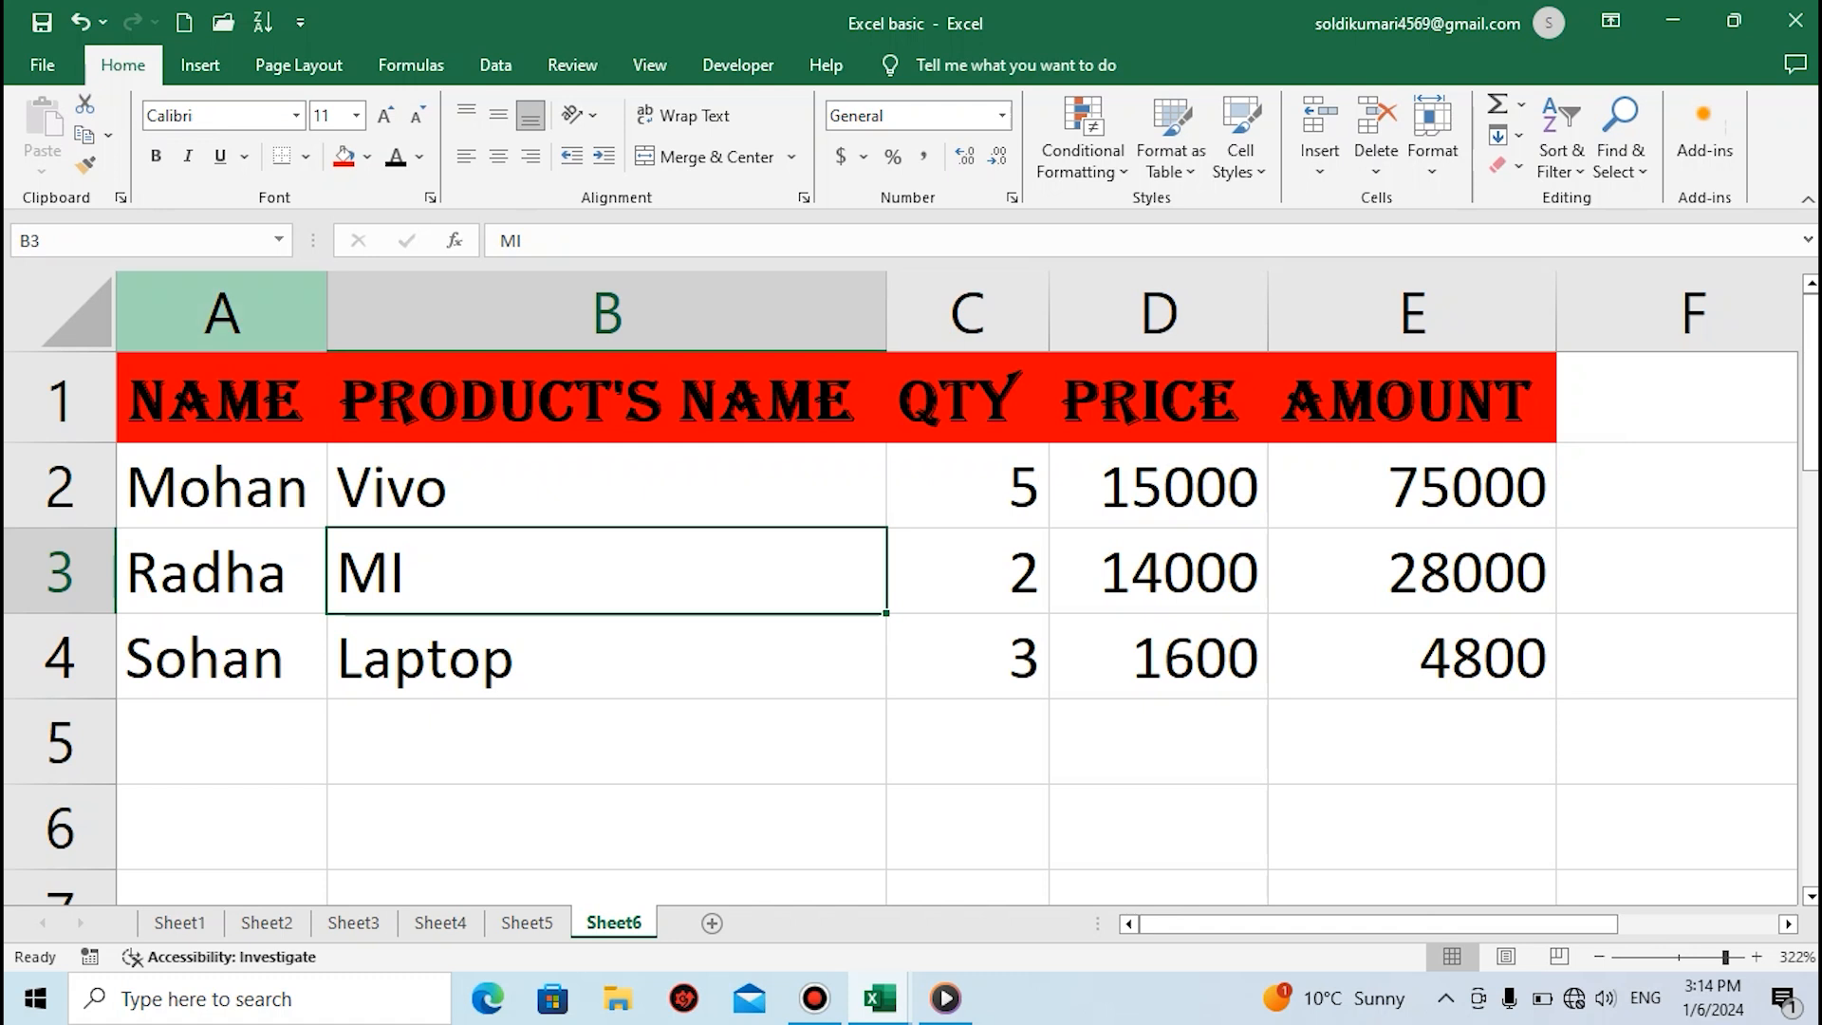
Try bold formatting on the MI cell B3, switching it on and off twice
left_click(296, 116)
key("ctrl+b")
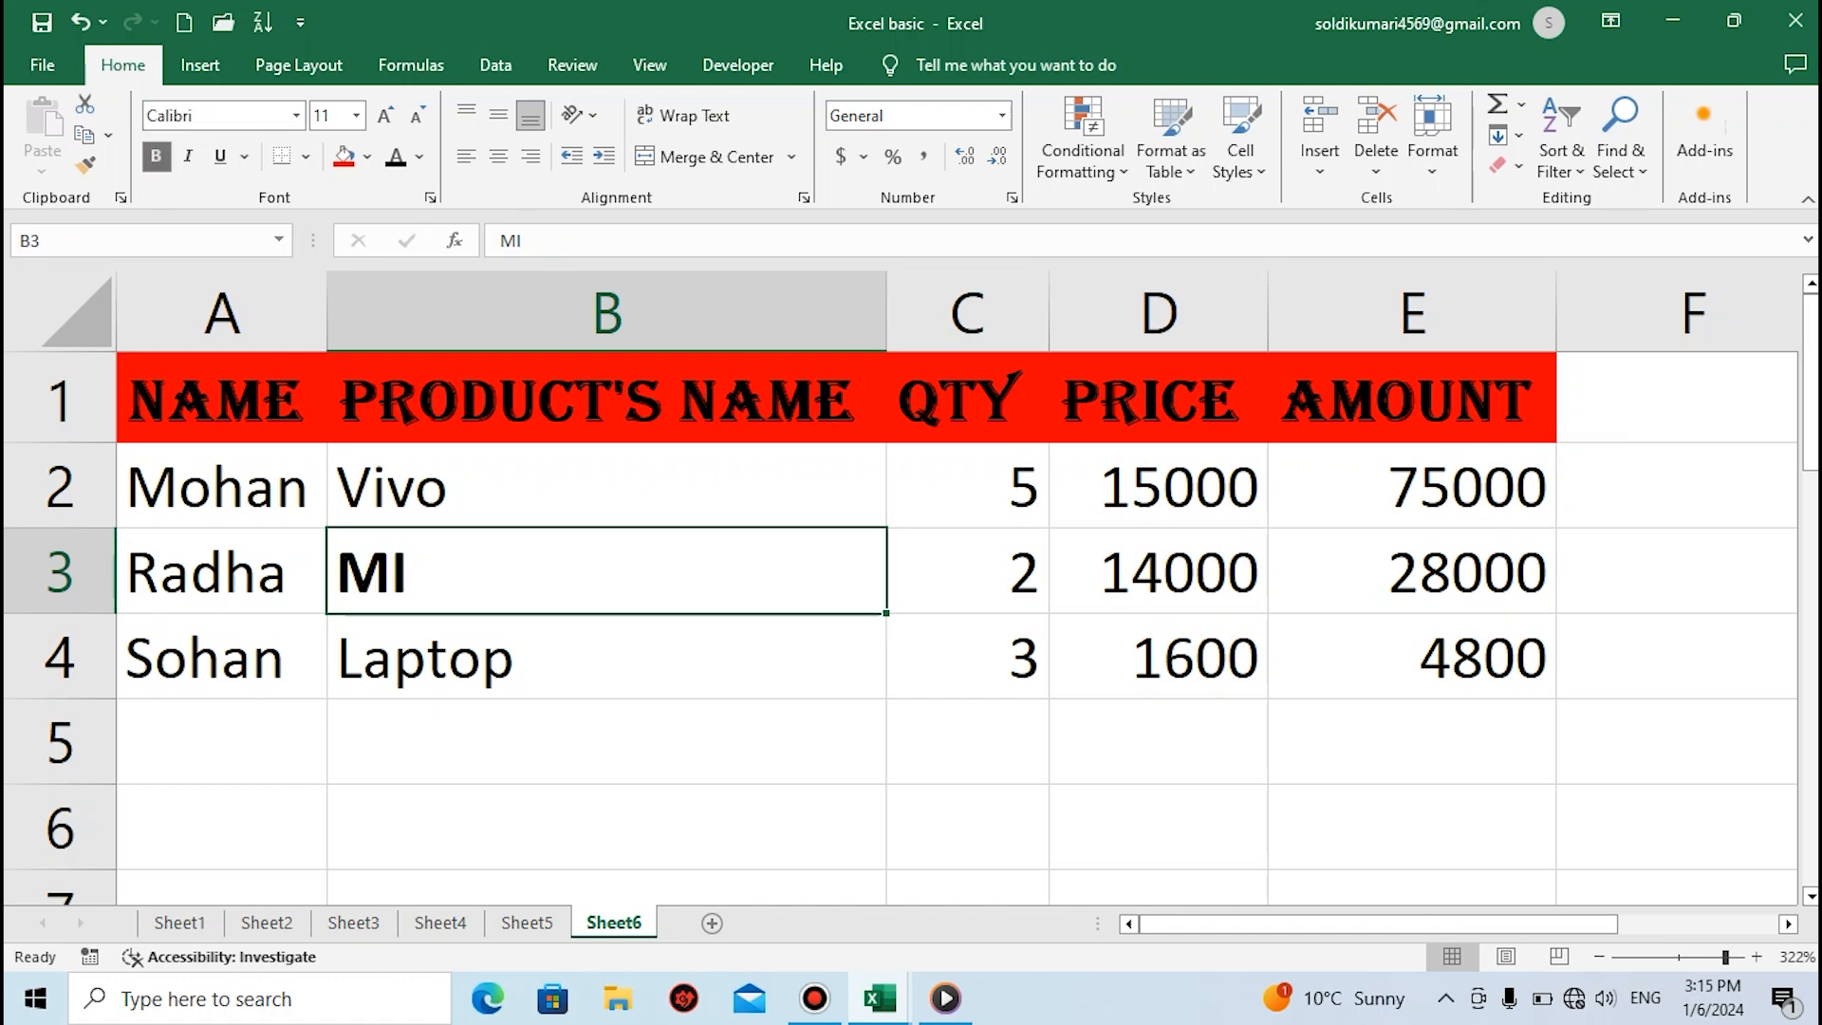
key("ctrl+b")
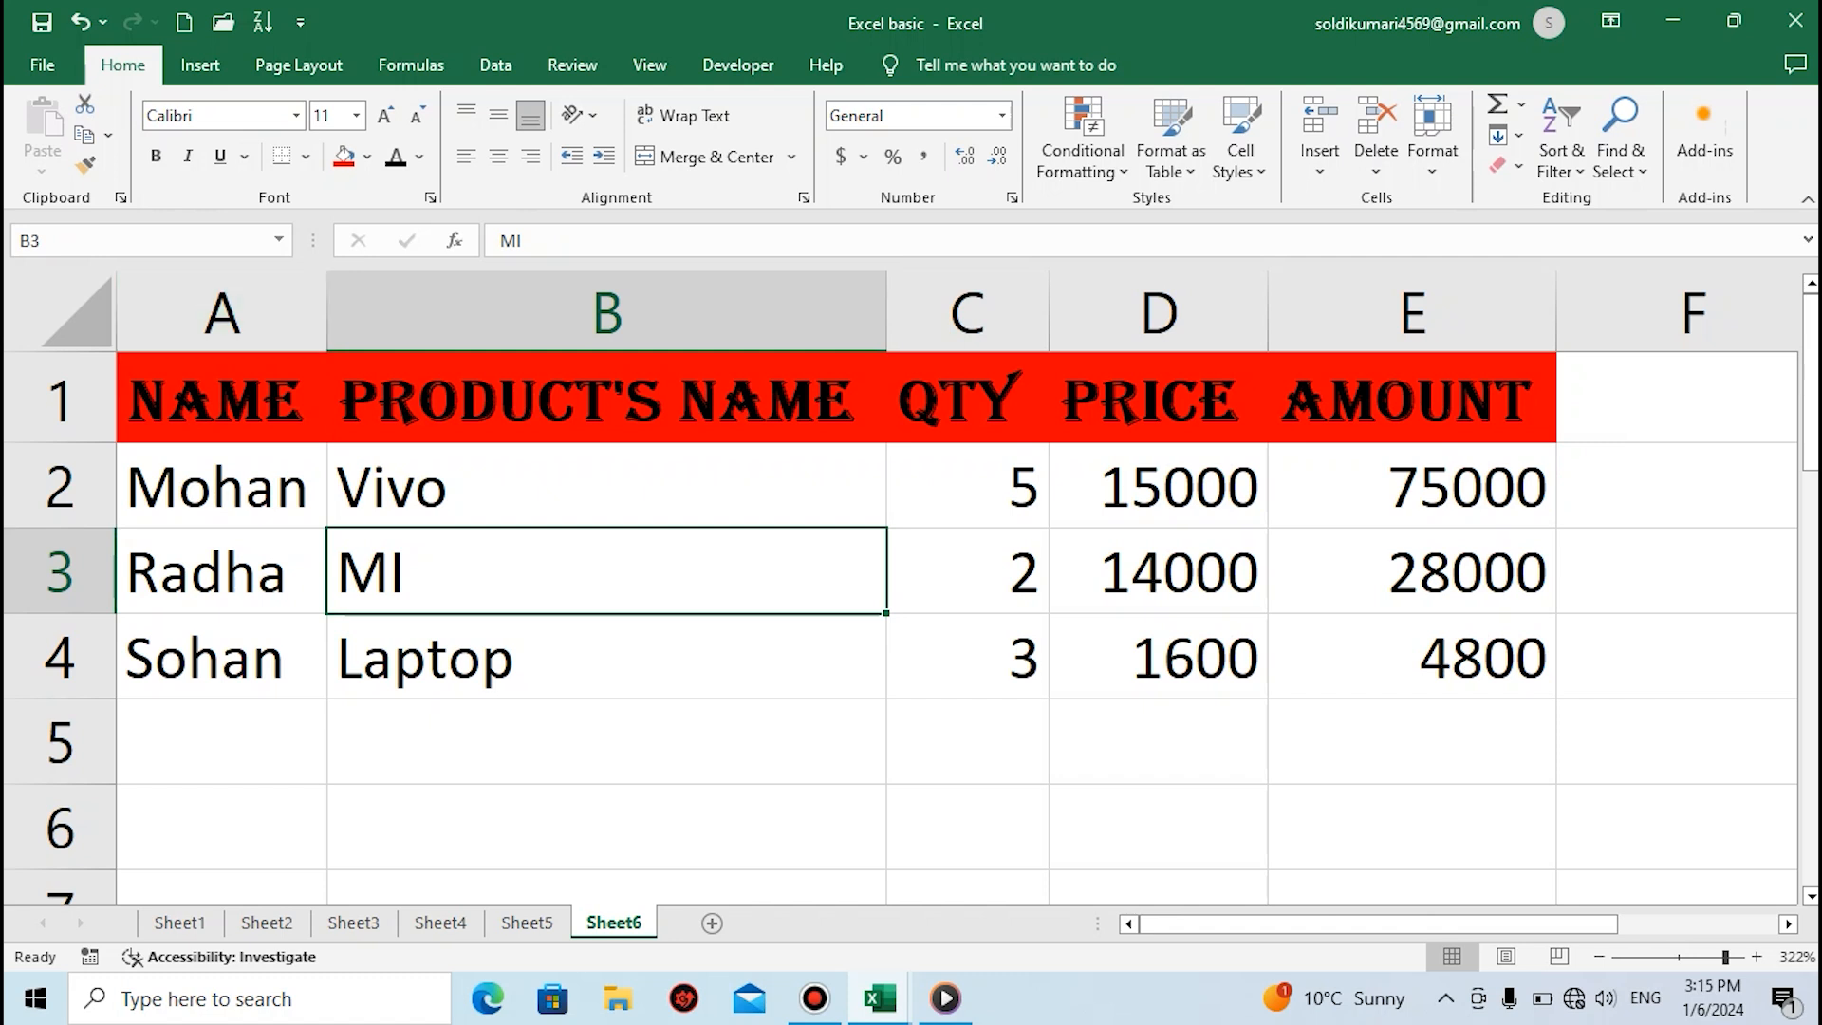
key("ctrl+b")
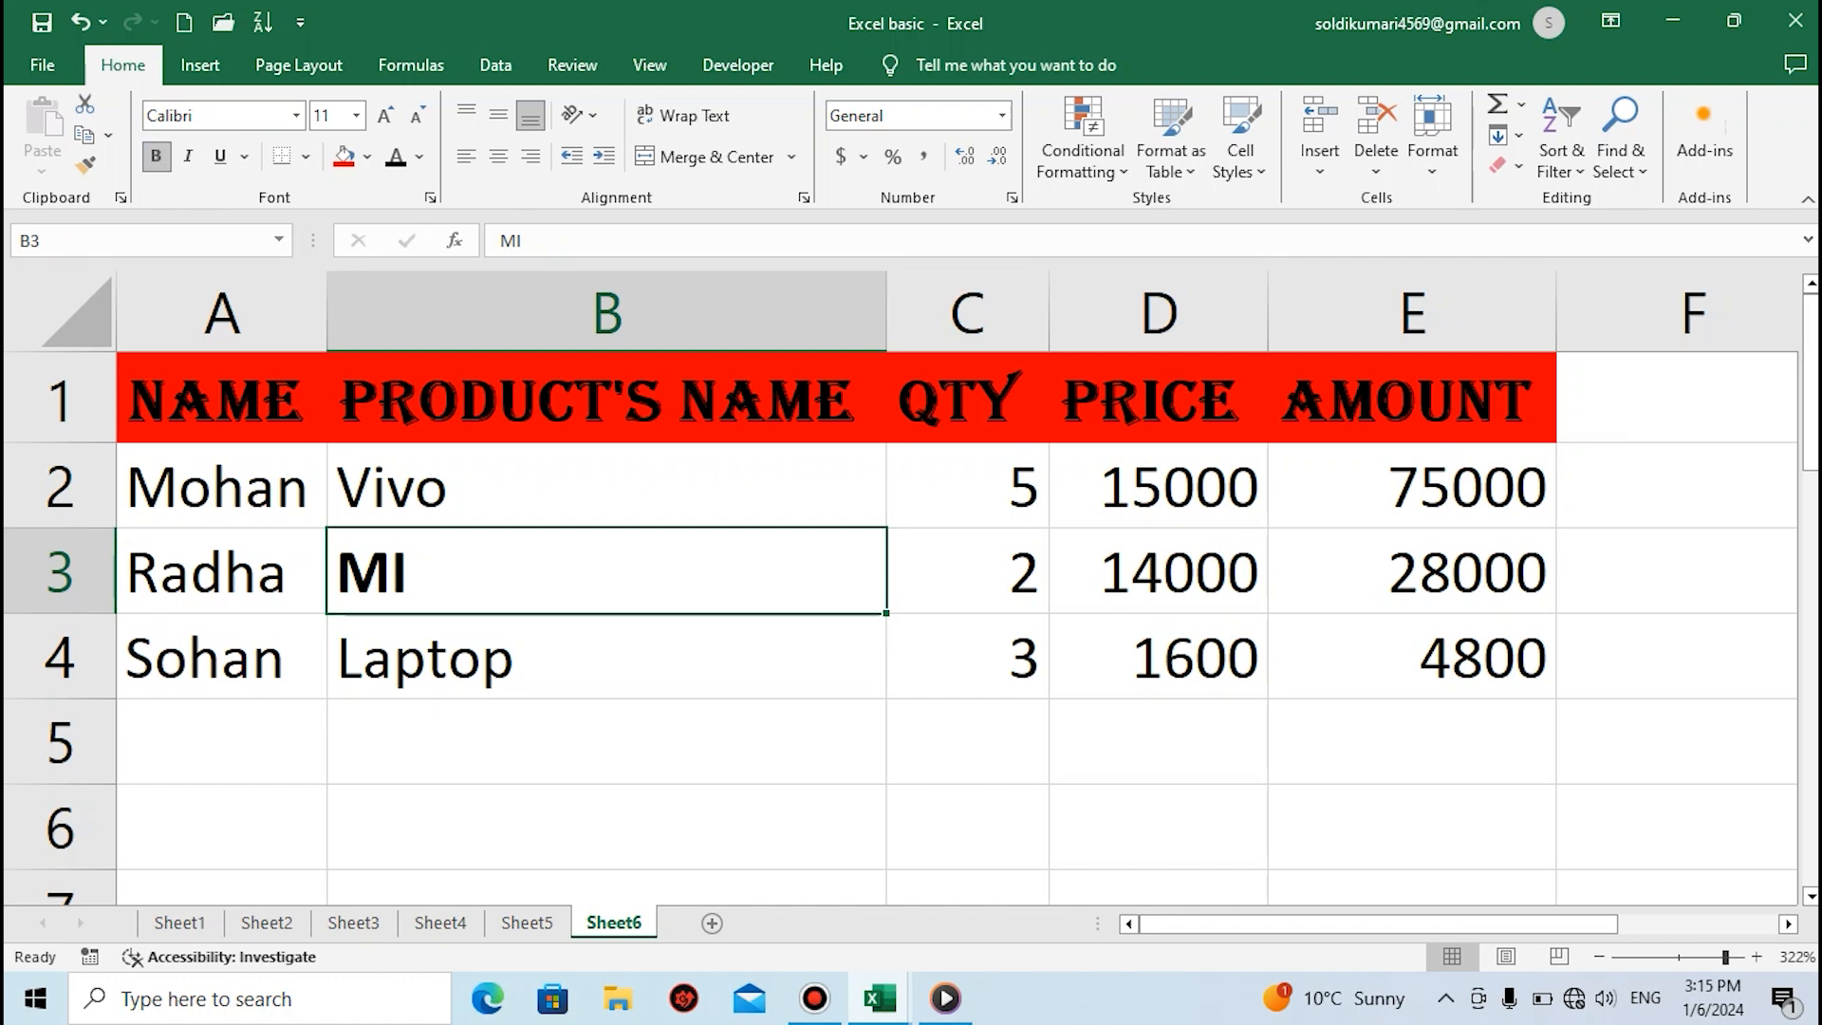
key("ctrl+b")
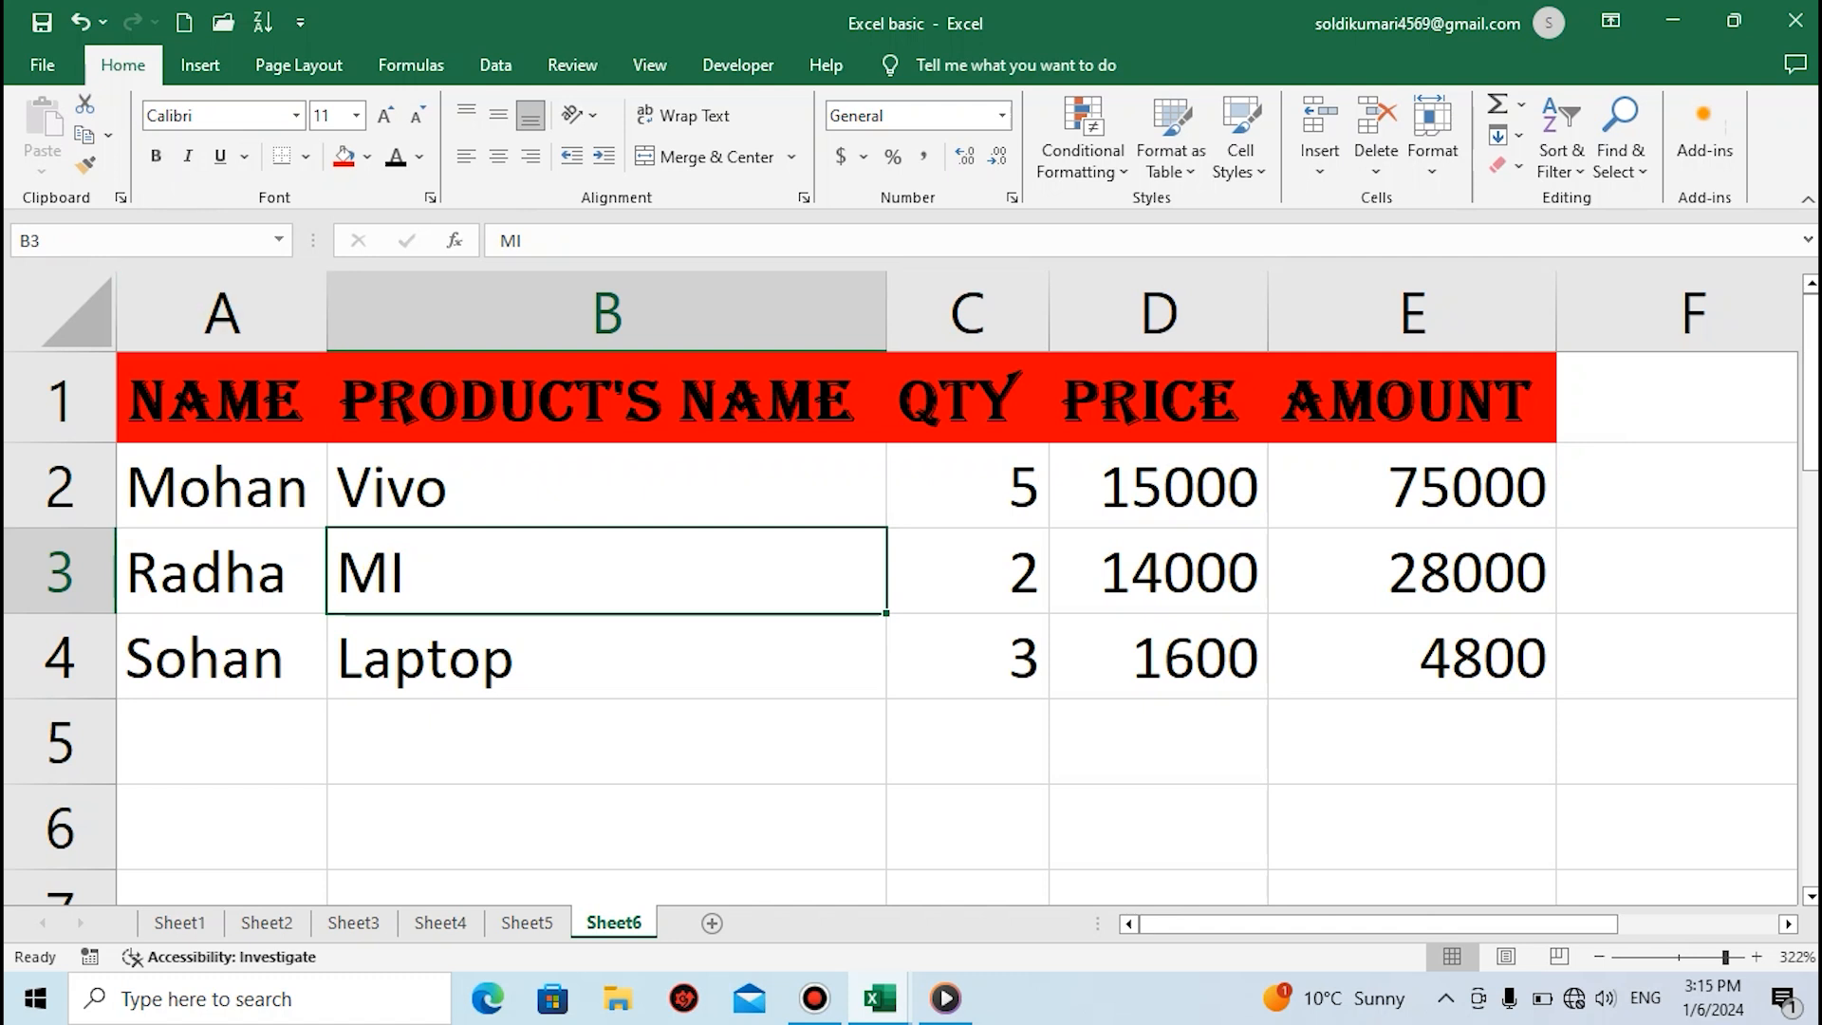
Try italic formatting on the Product's Name header in cell B1 and remove it again
left_click(570, 398)
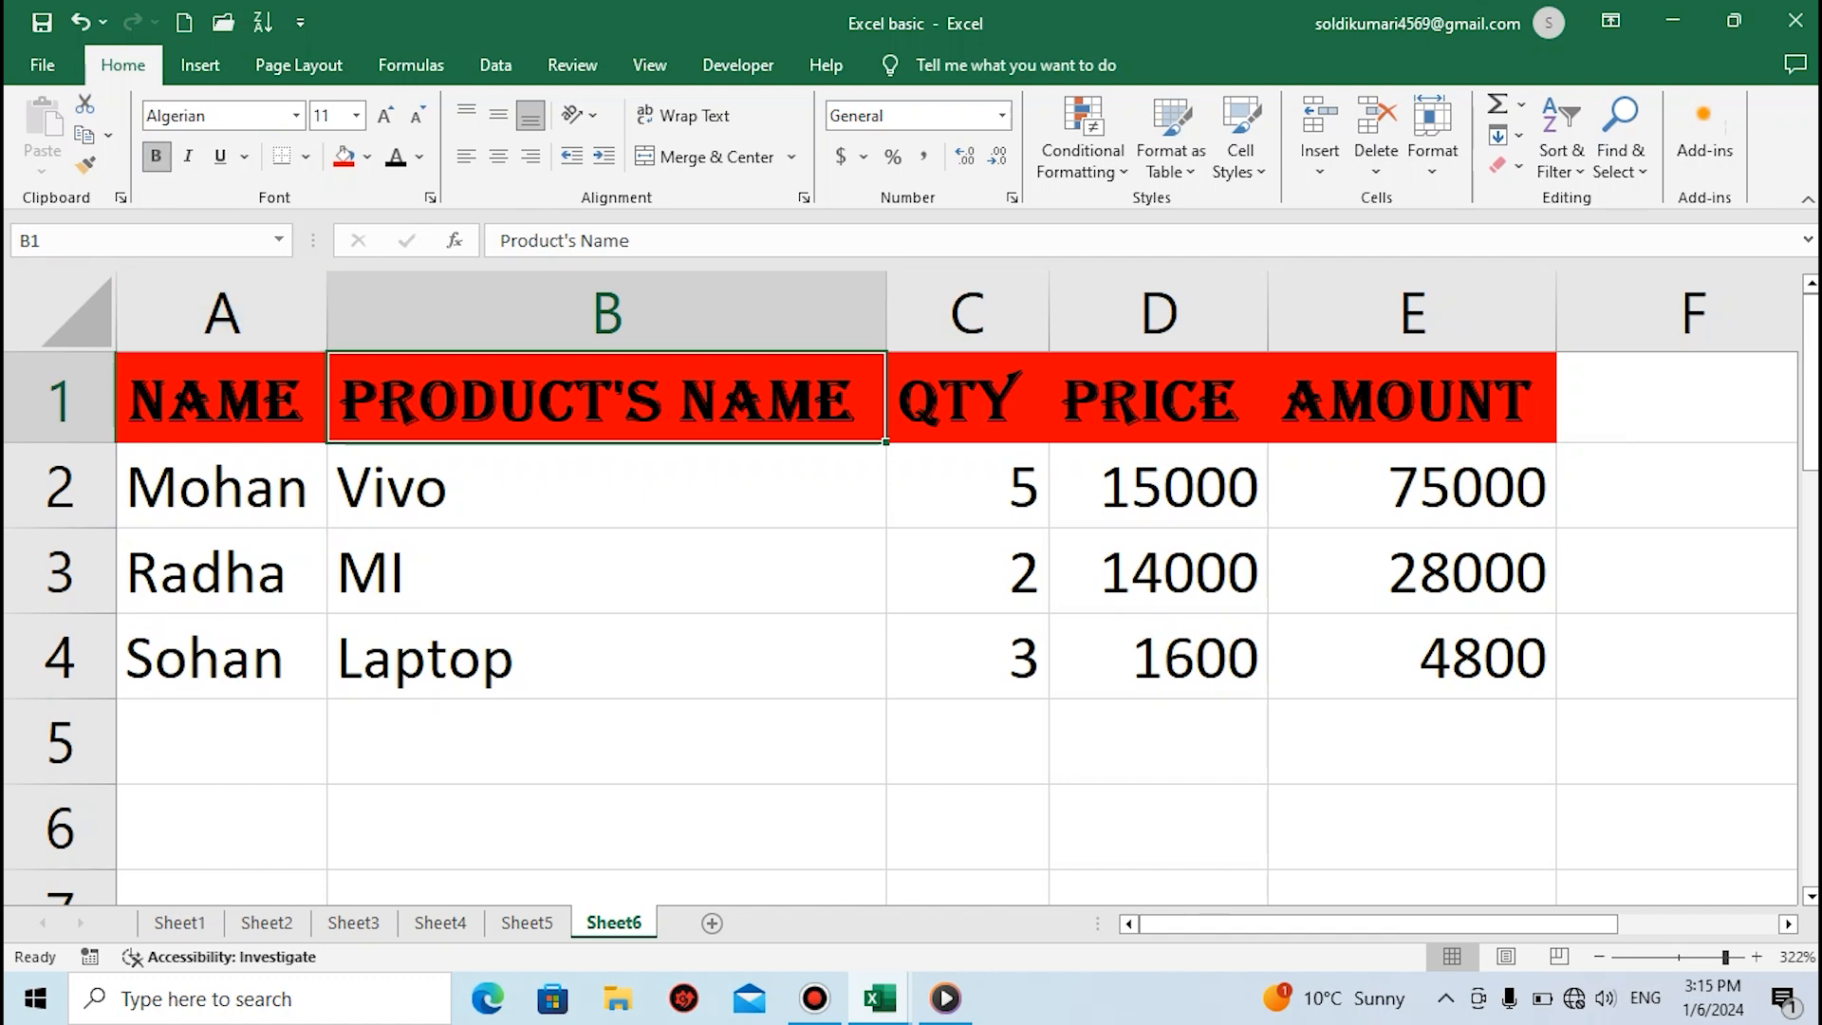
key("ctrl+i")
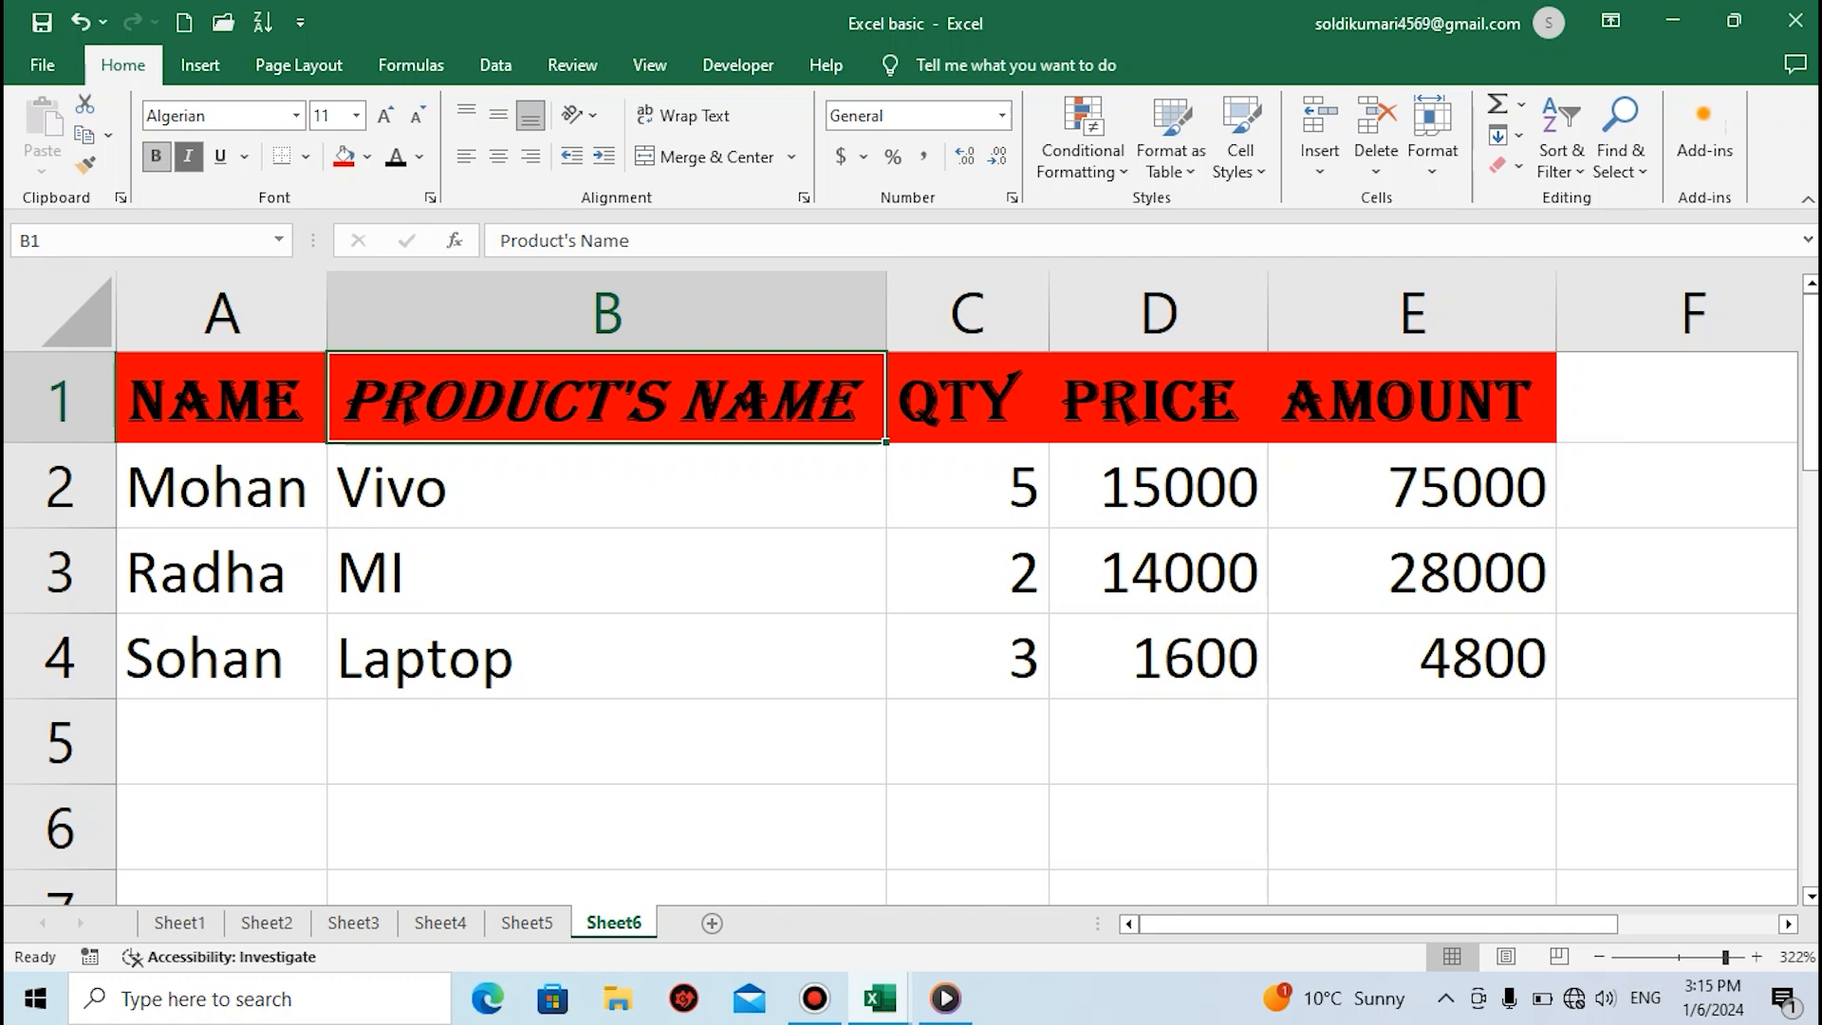
key("ctrl+u")
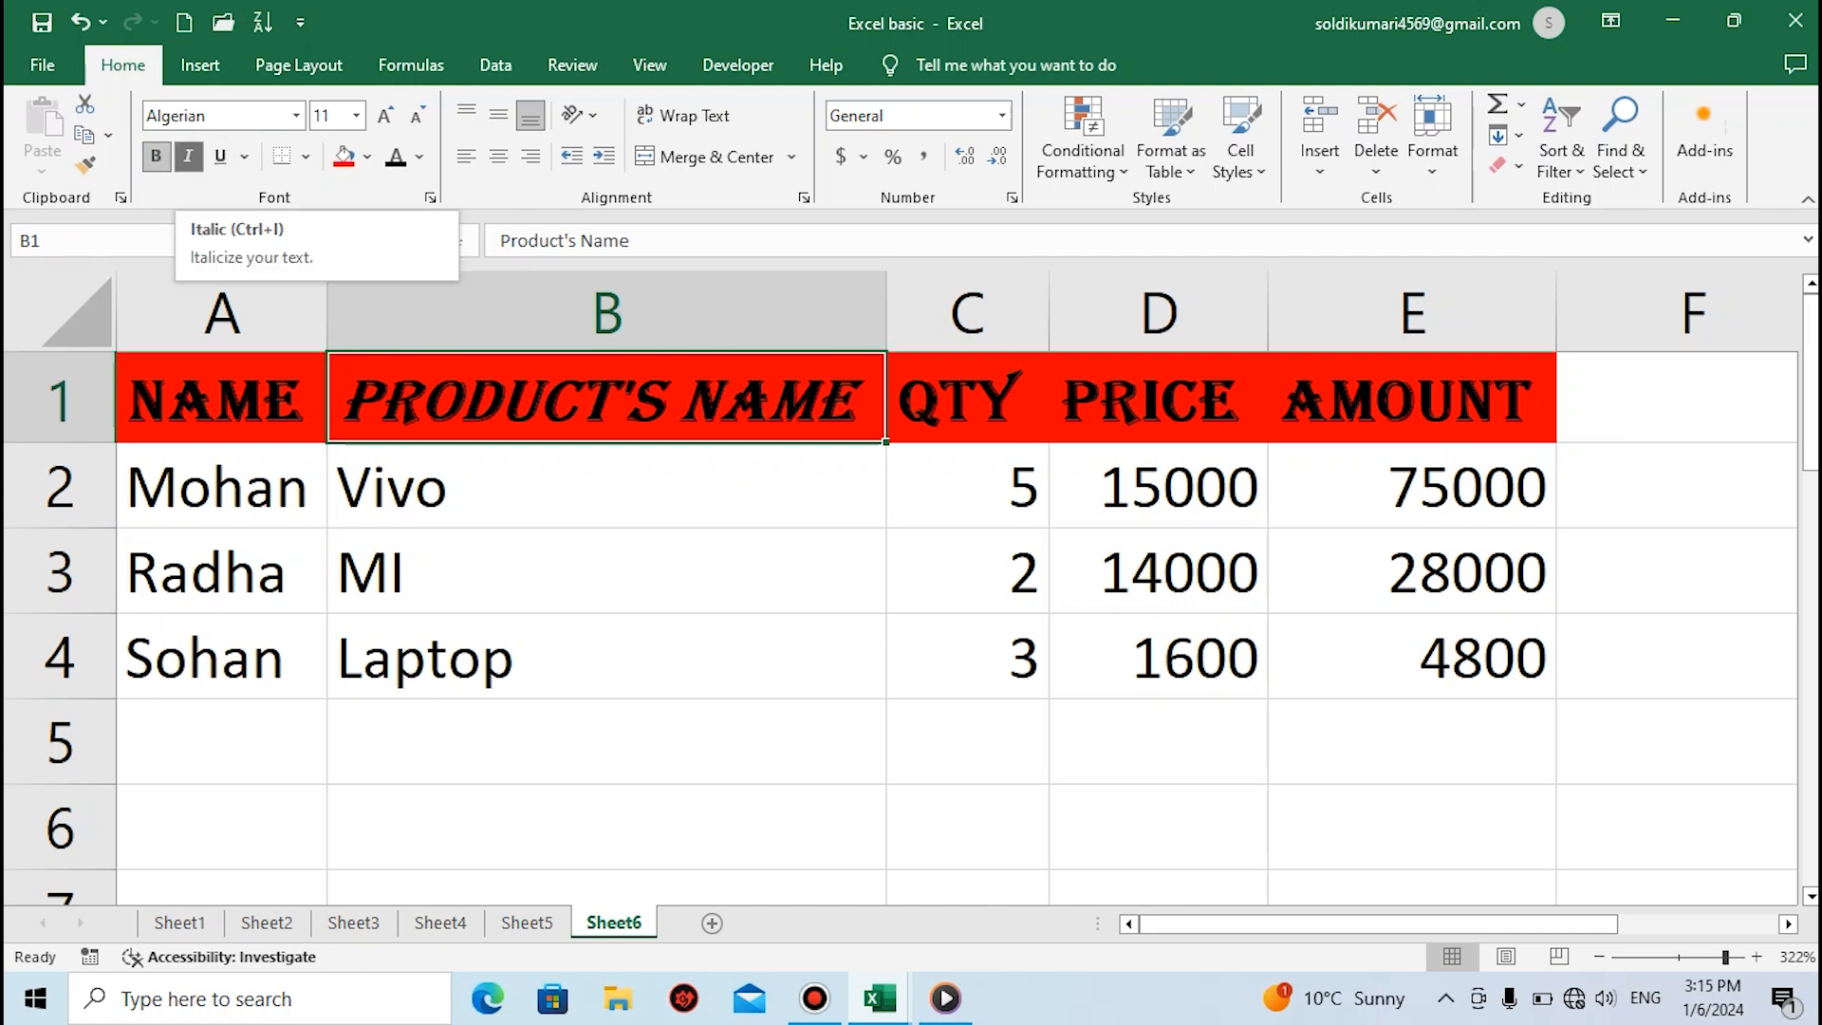
left_click(188, 155)
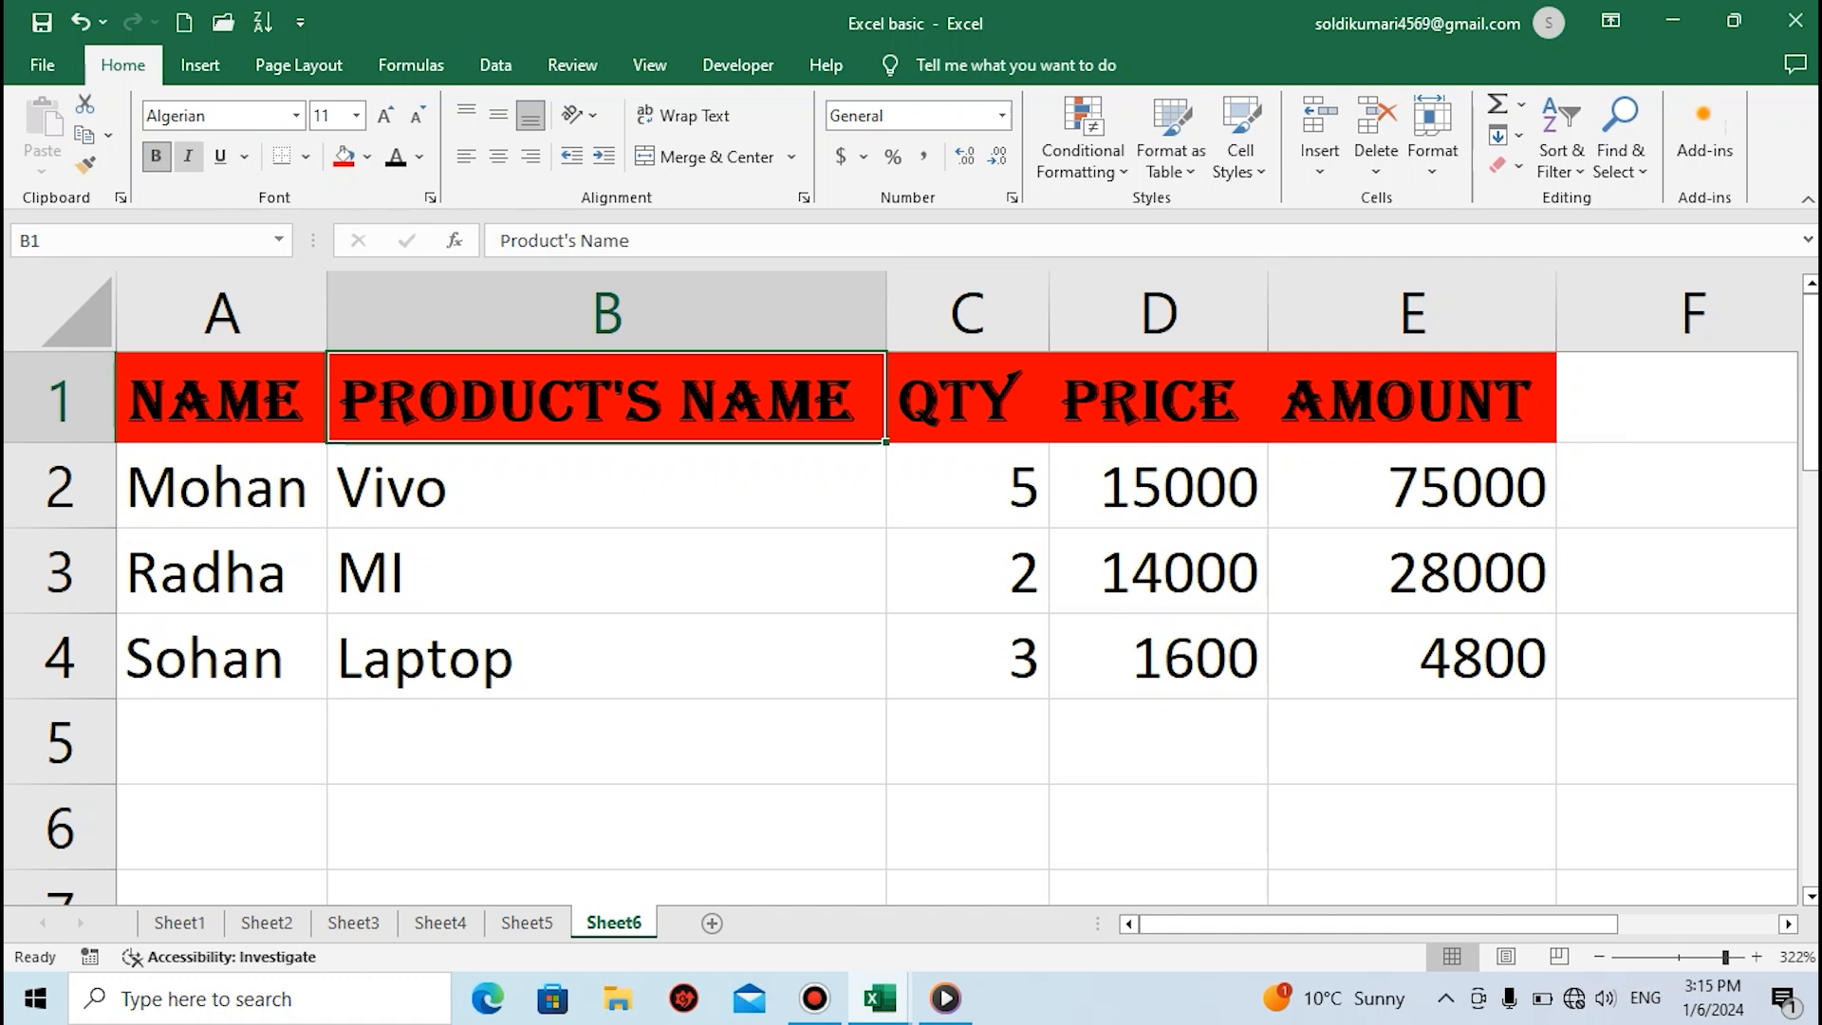
left_click(188, 156)
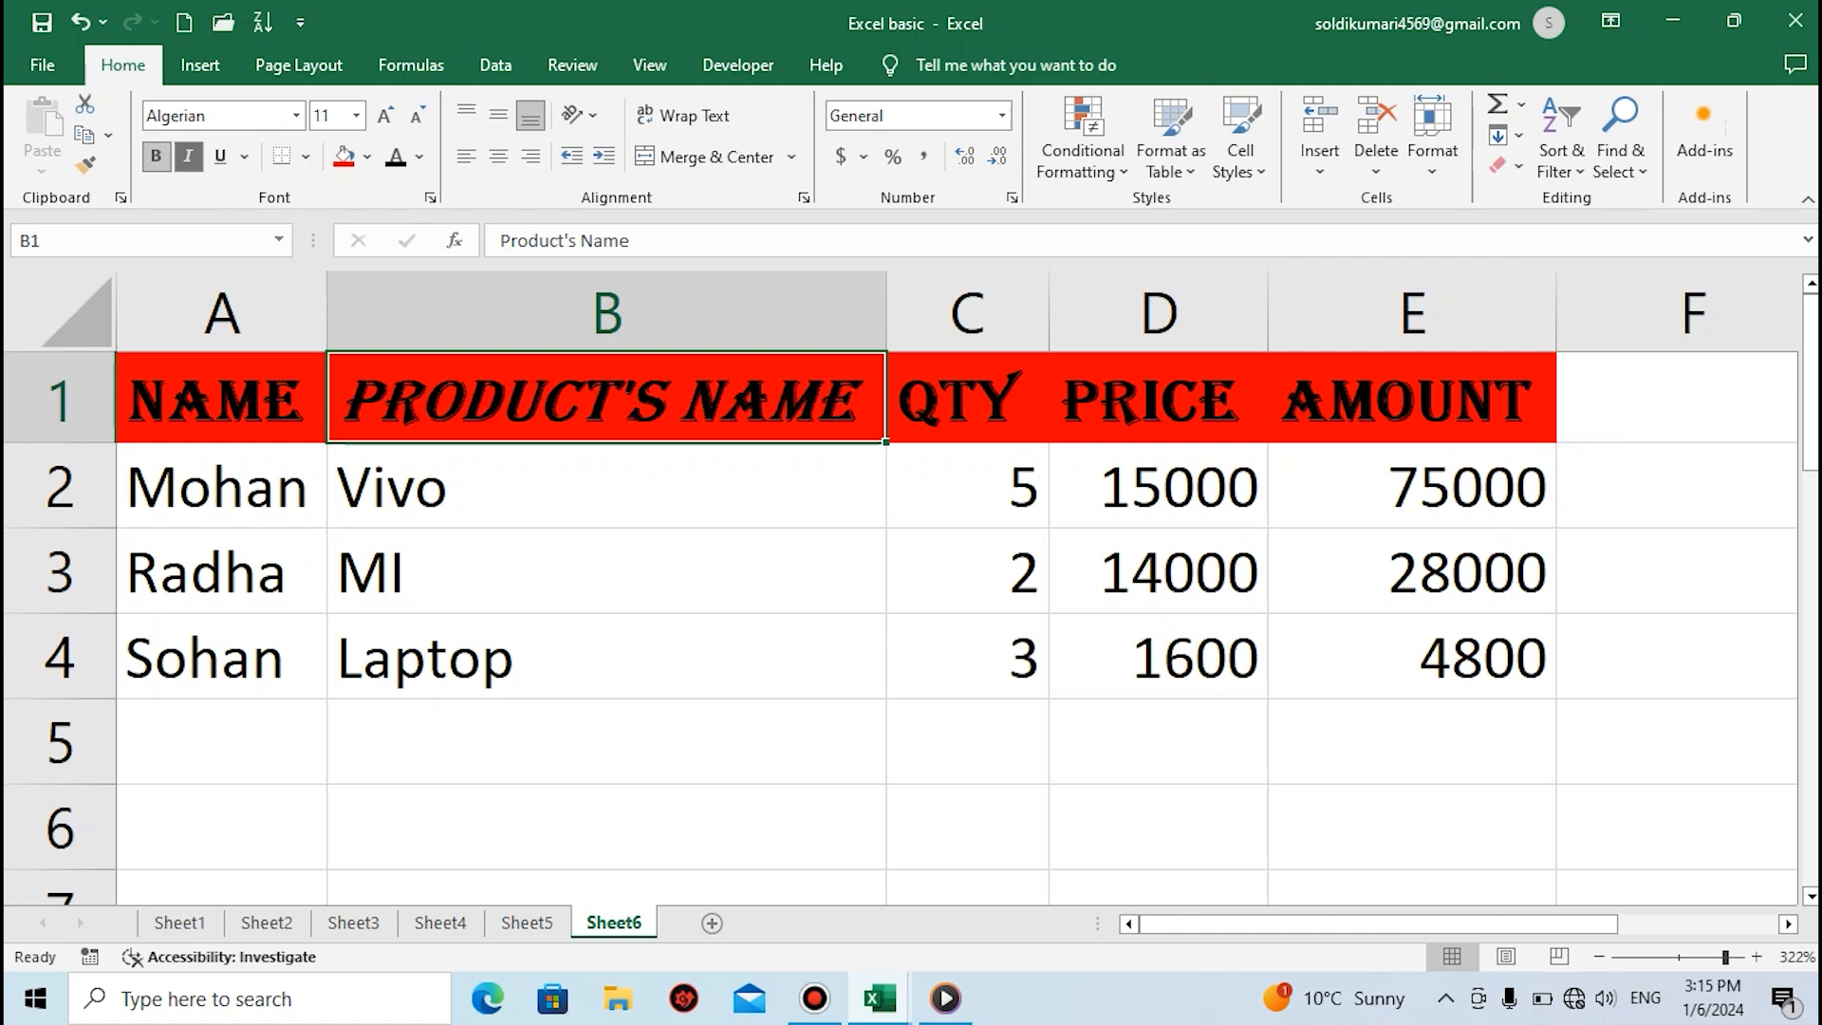
left_click(188, 156)
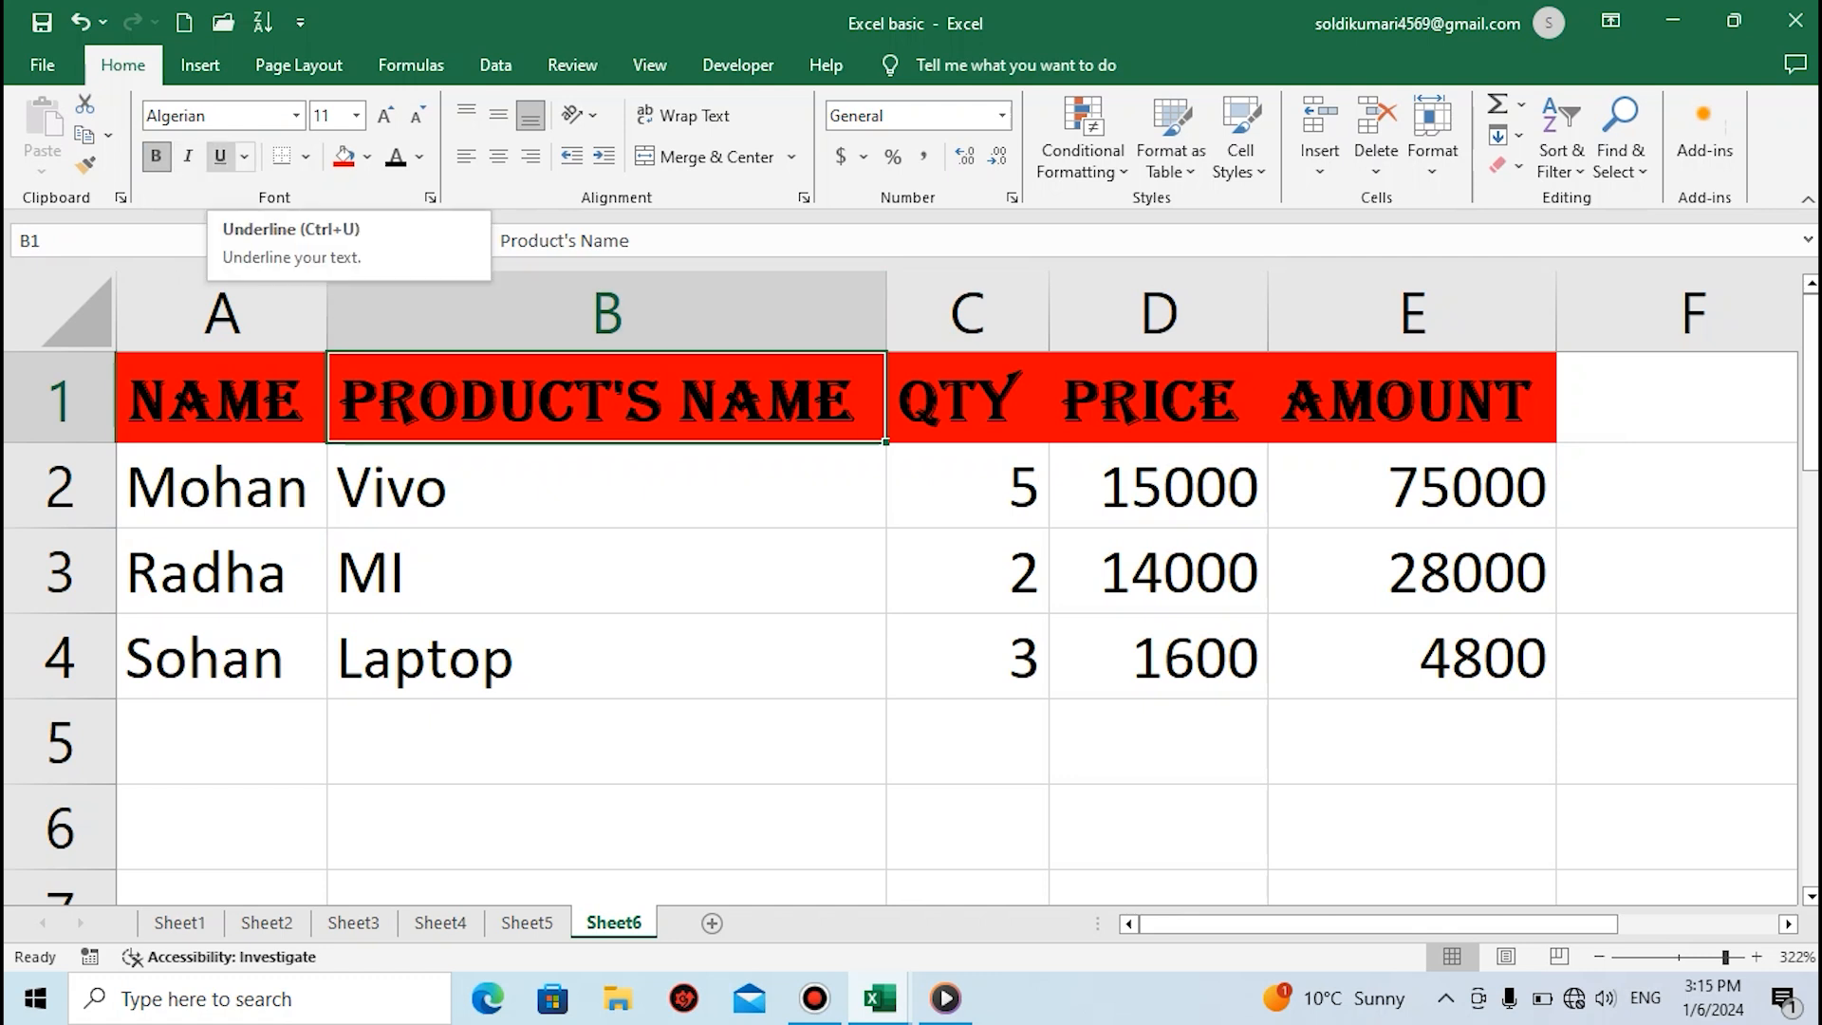
Try a single underline and a double underline on the header in cell B1, and remove the underlining
left_click(221, 155)
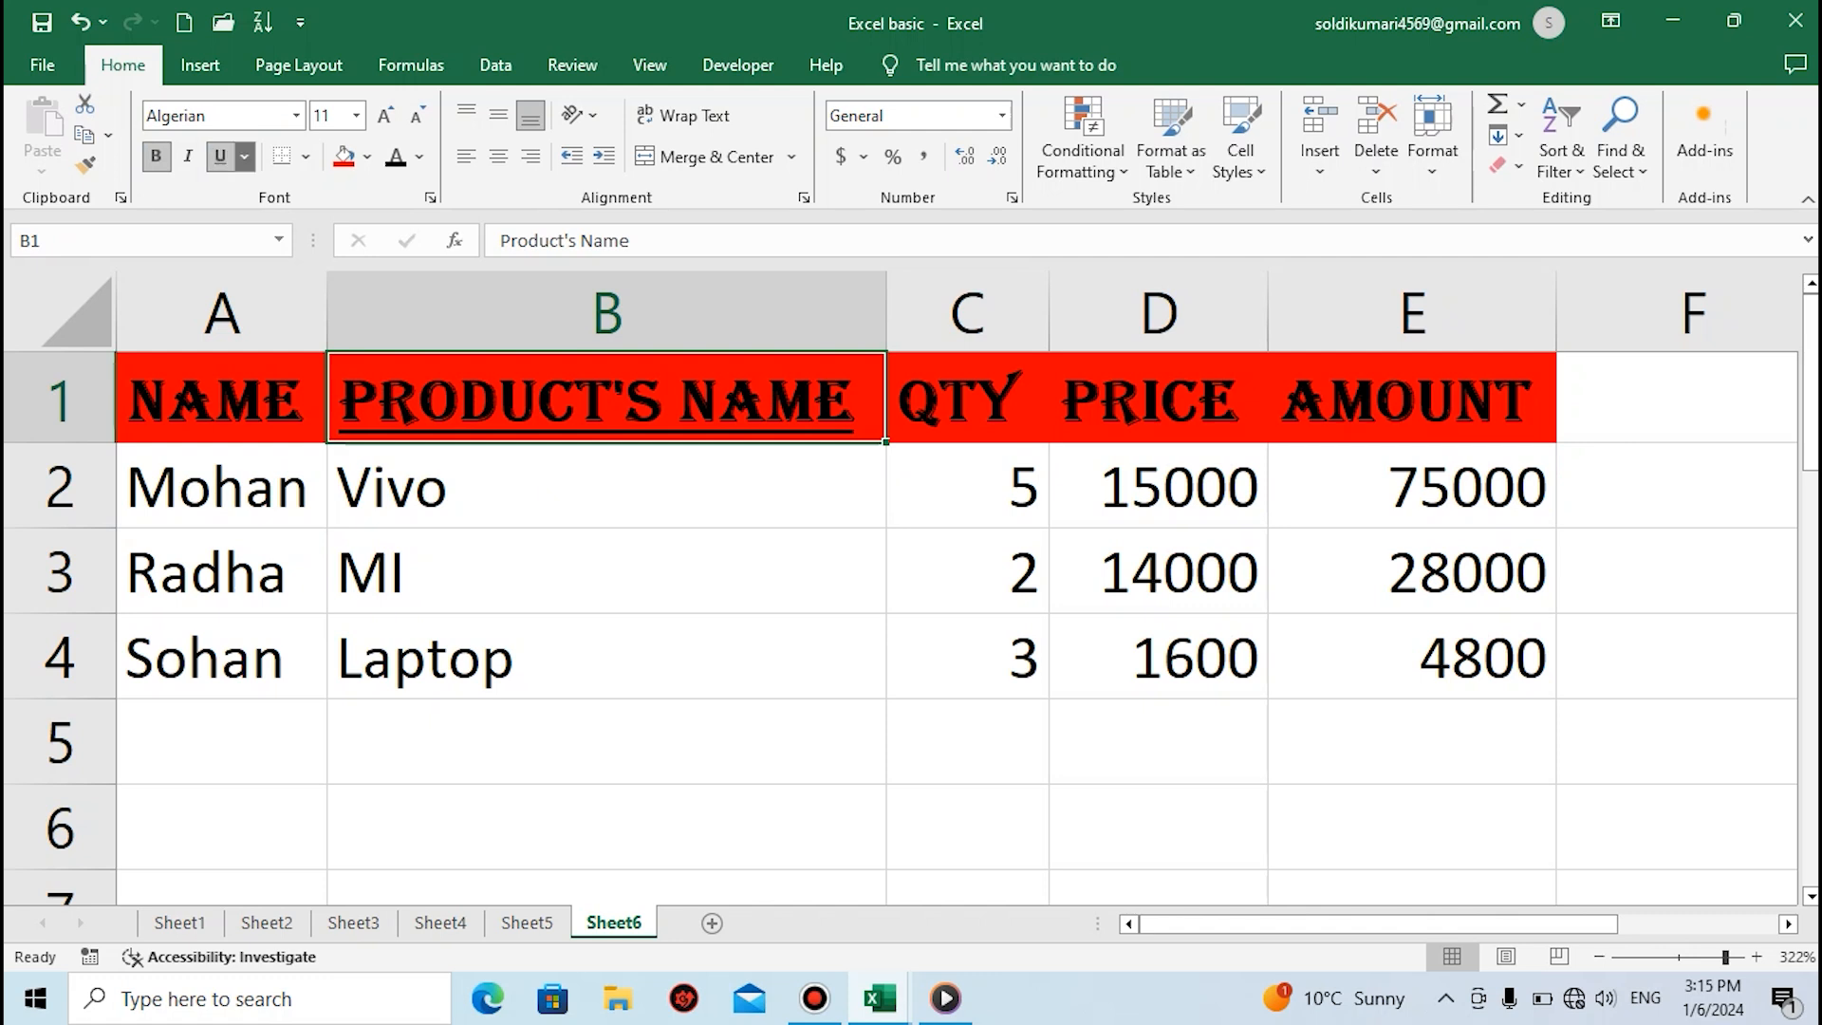
left_click(244, 156)
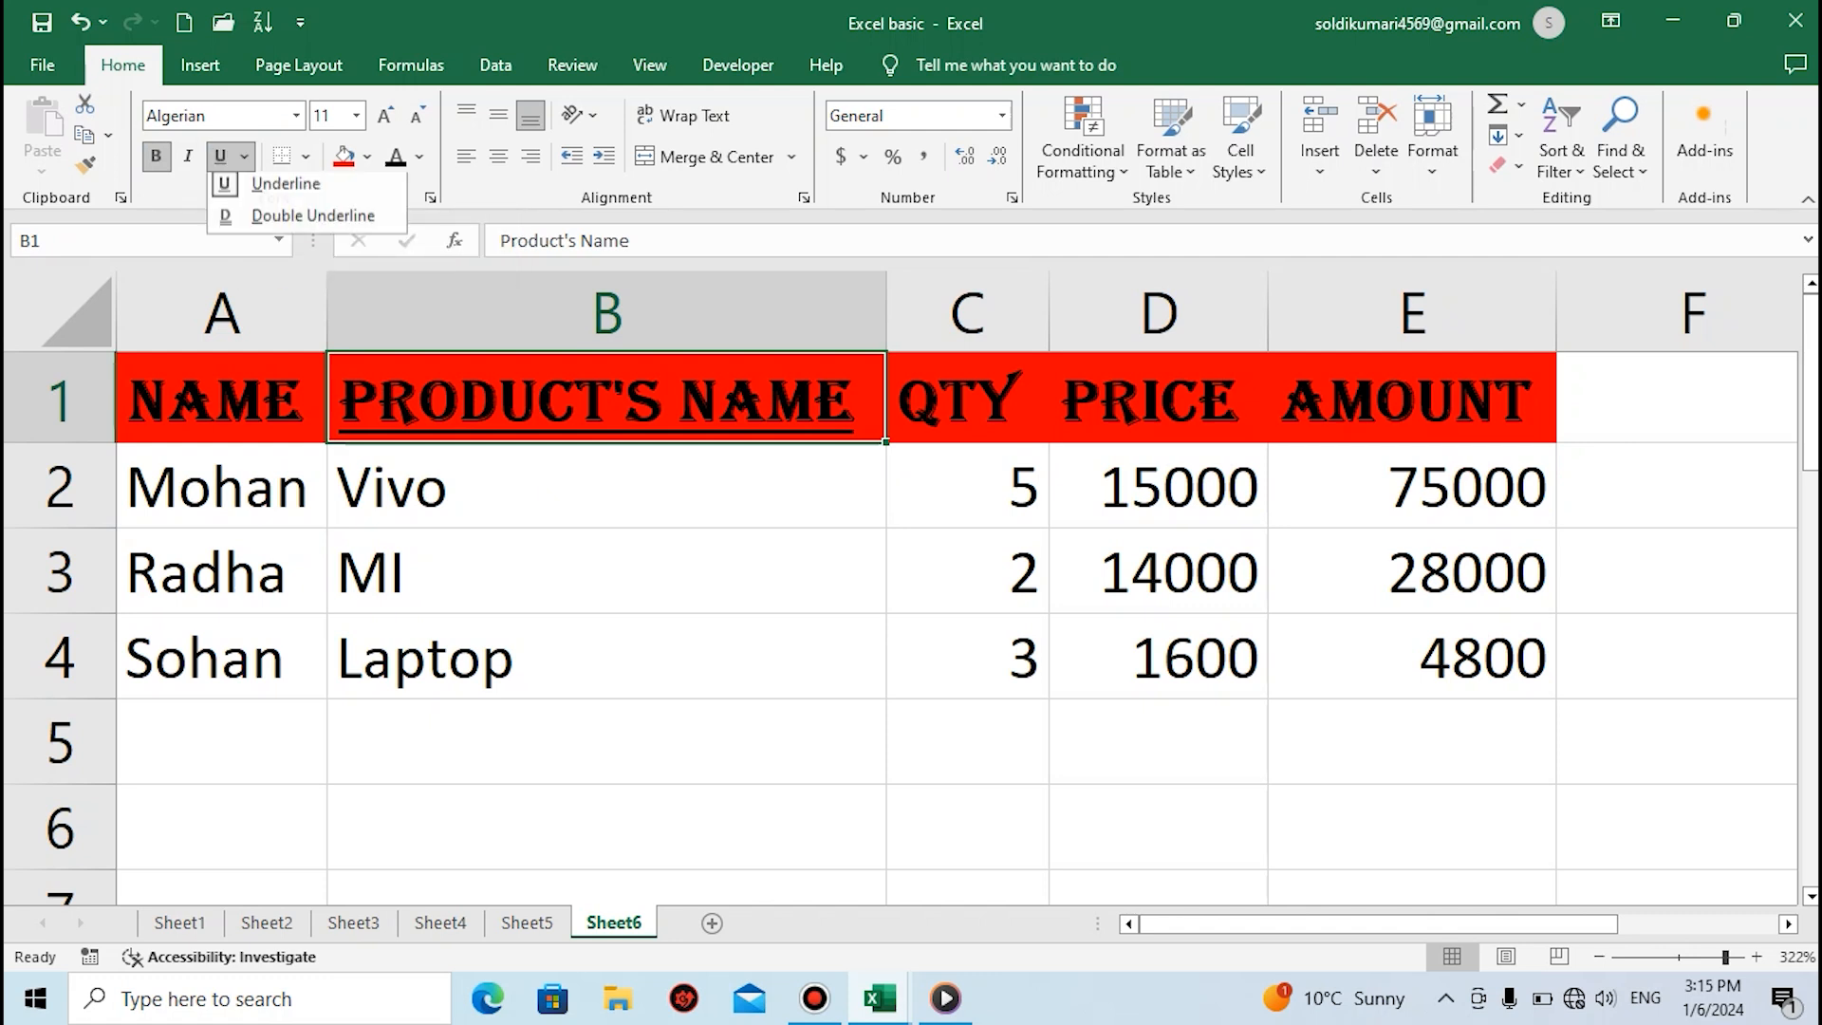
left_click(309, 221)
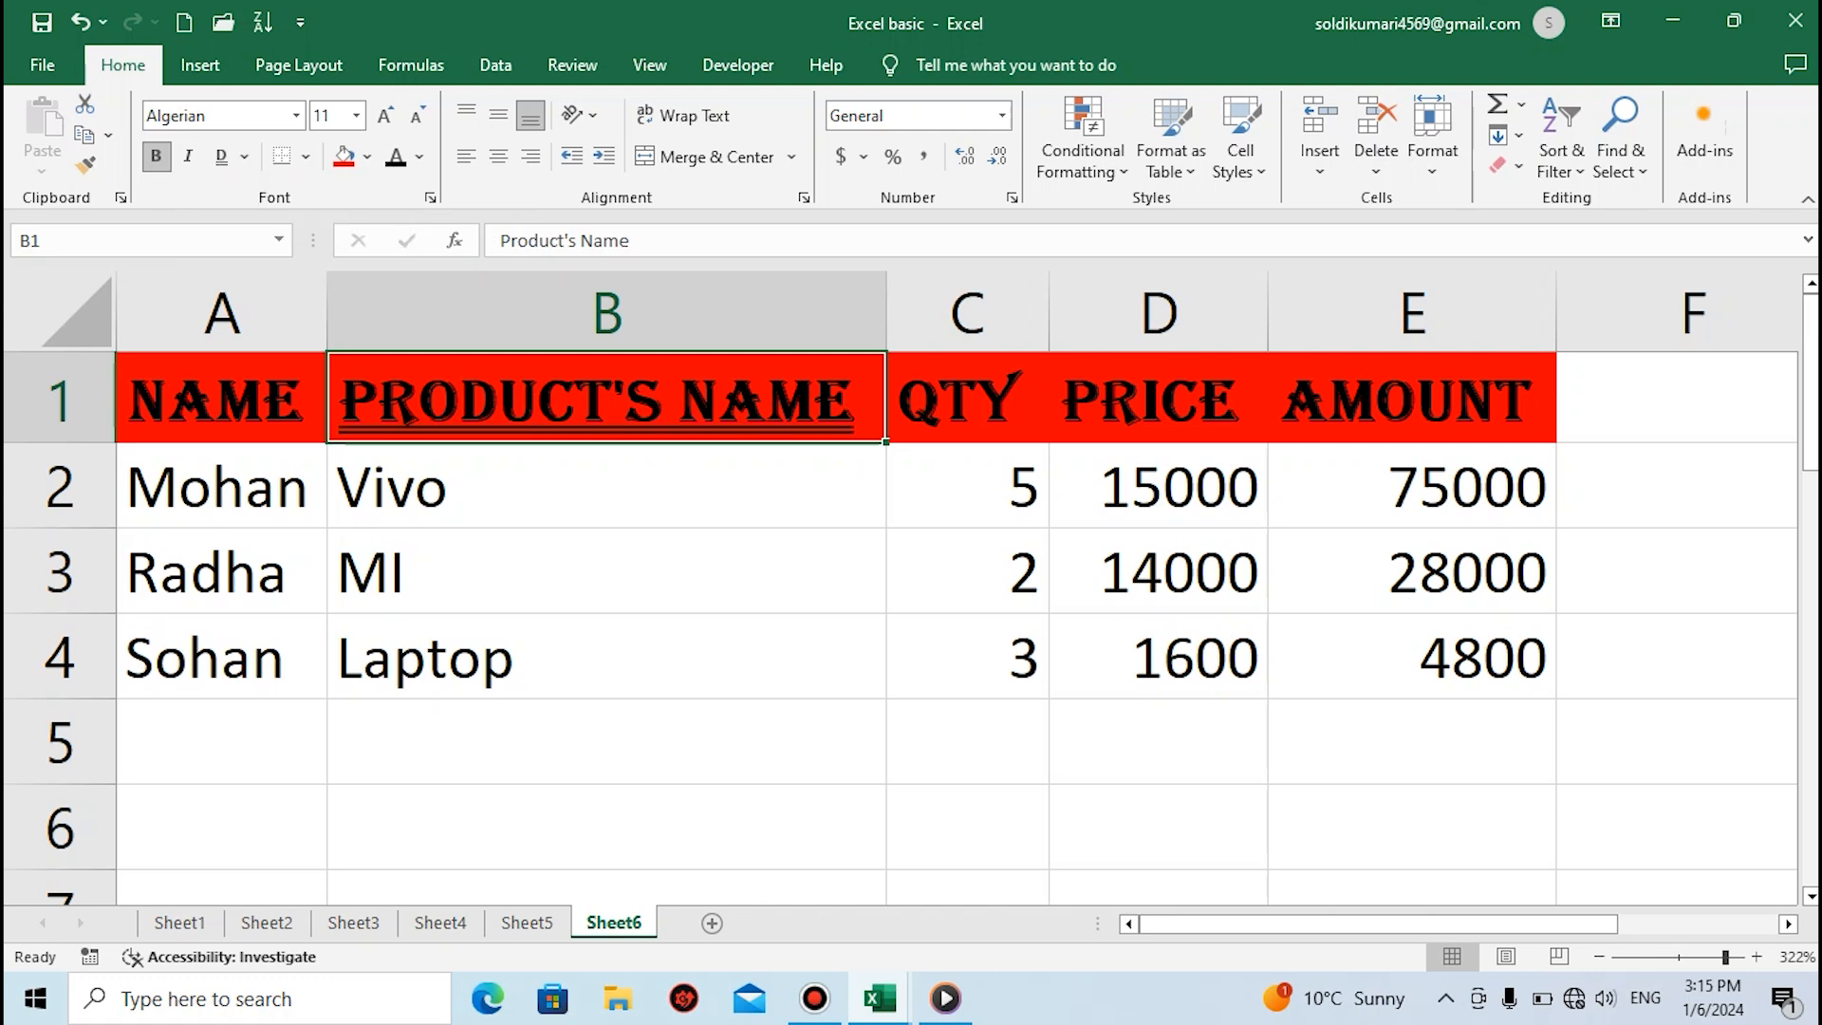
left_click(605, 486)
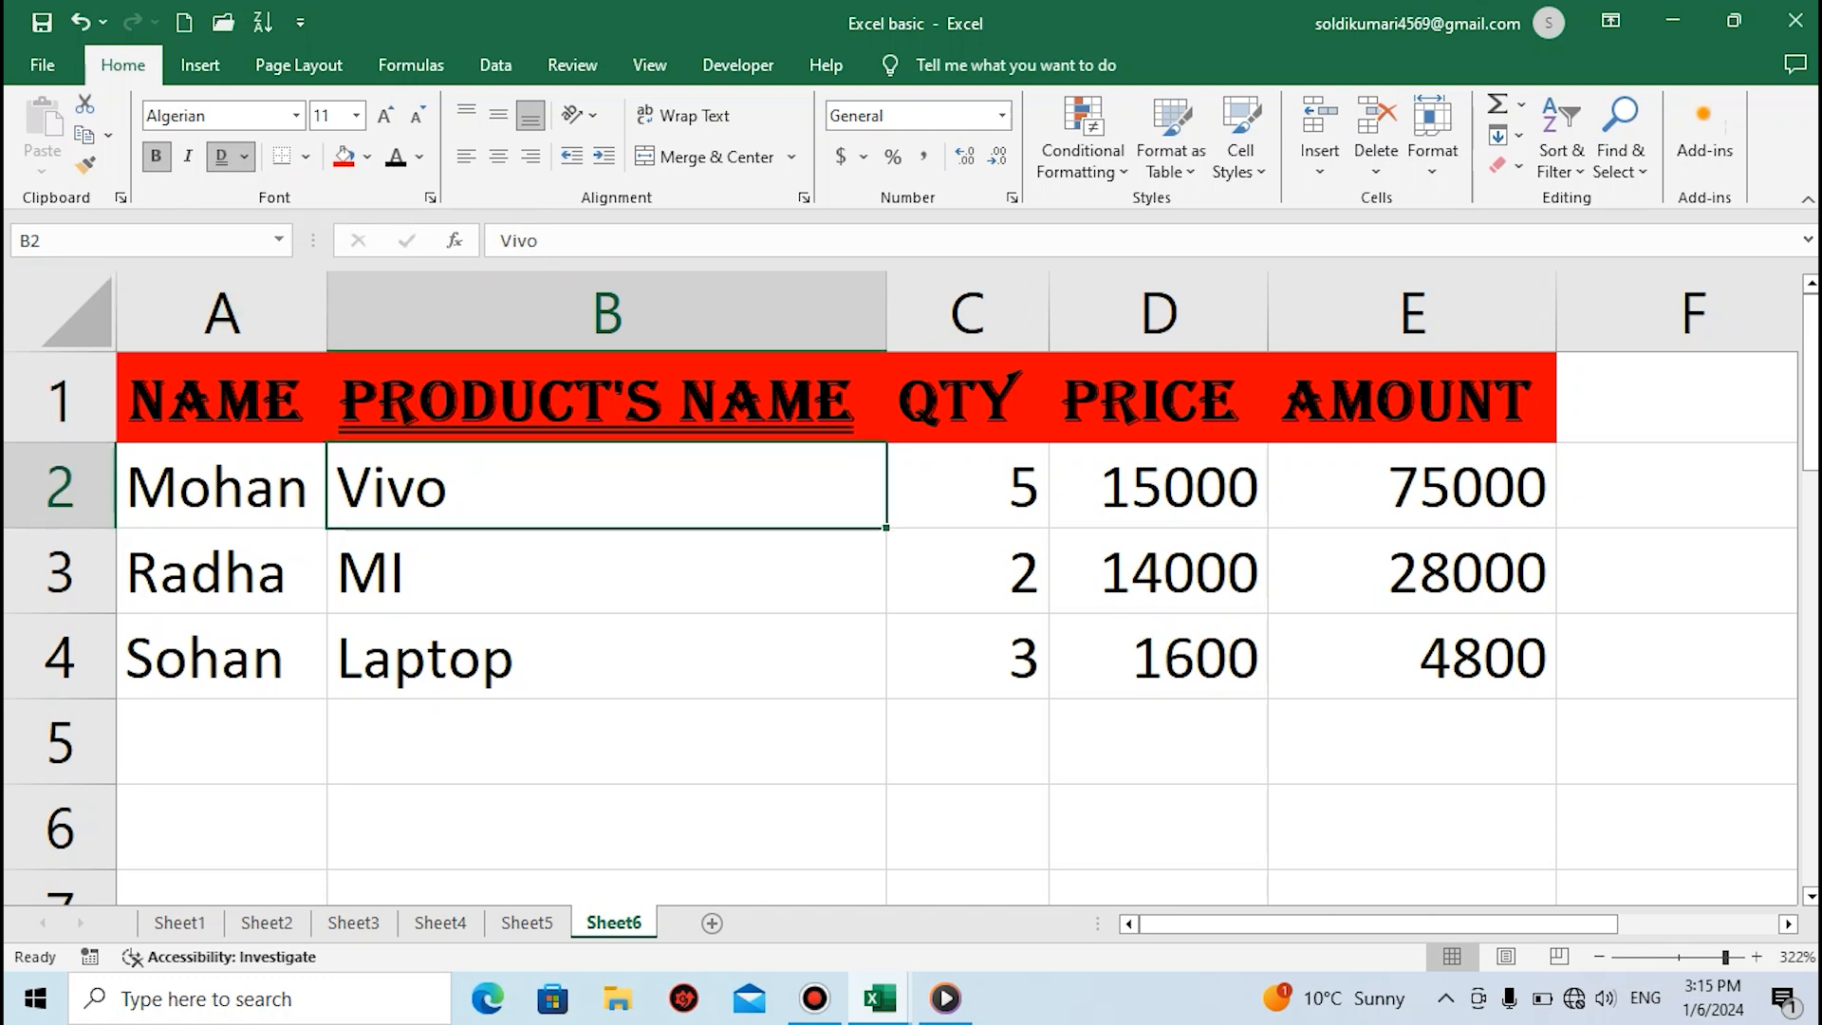
left_click(606, 399)
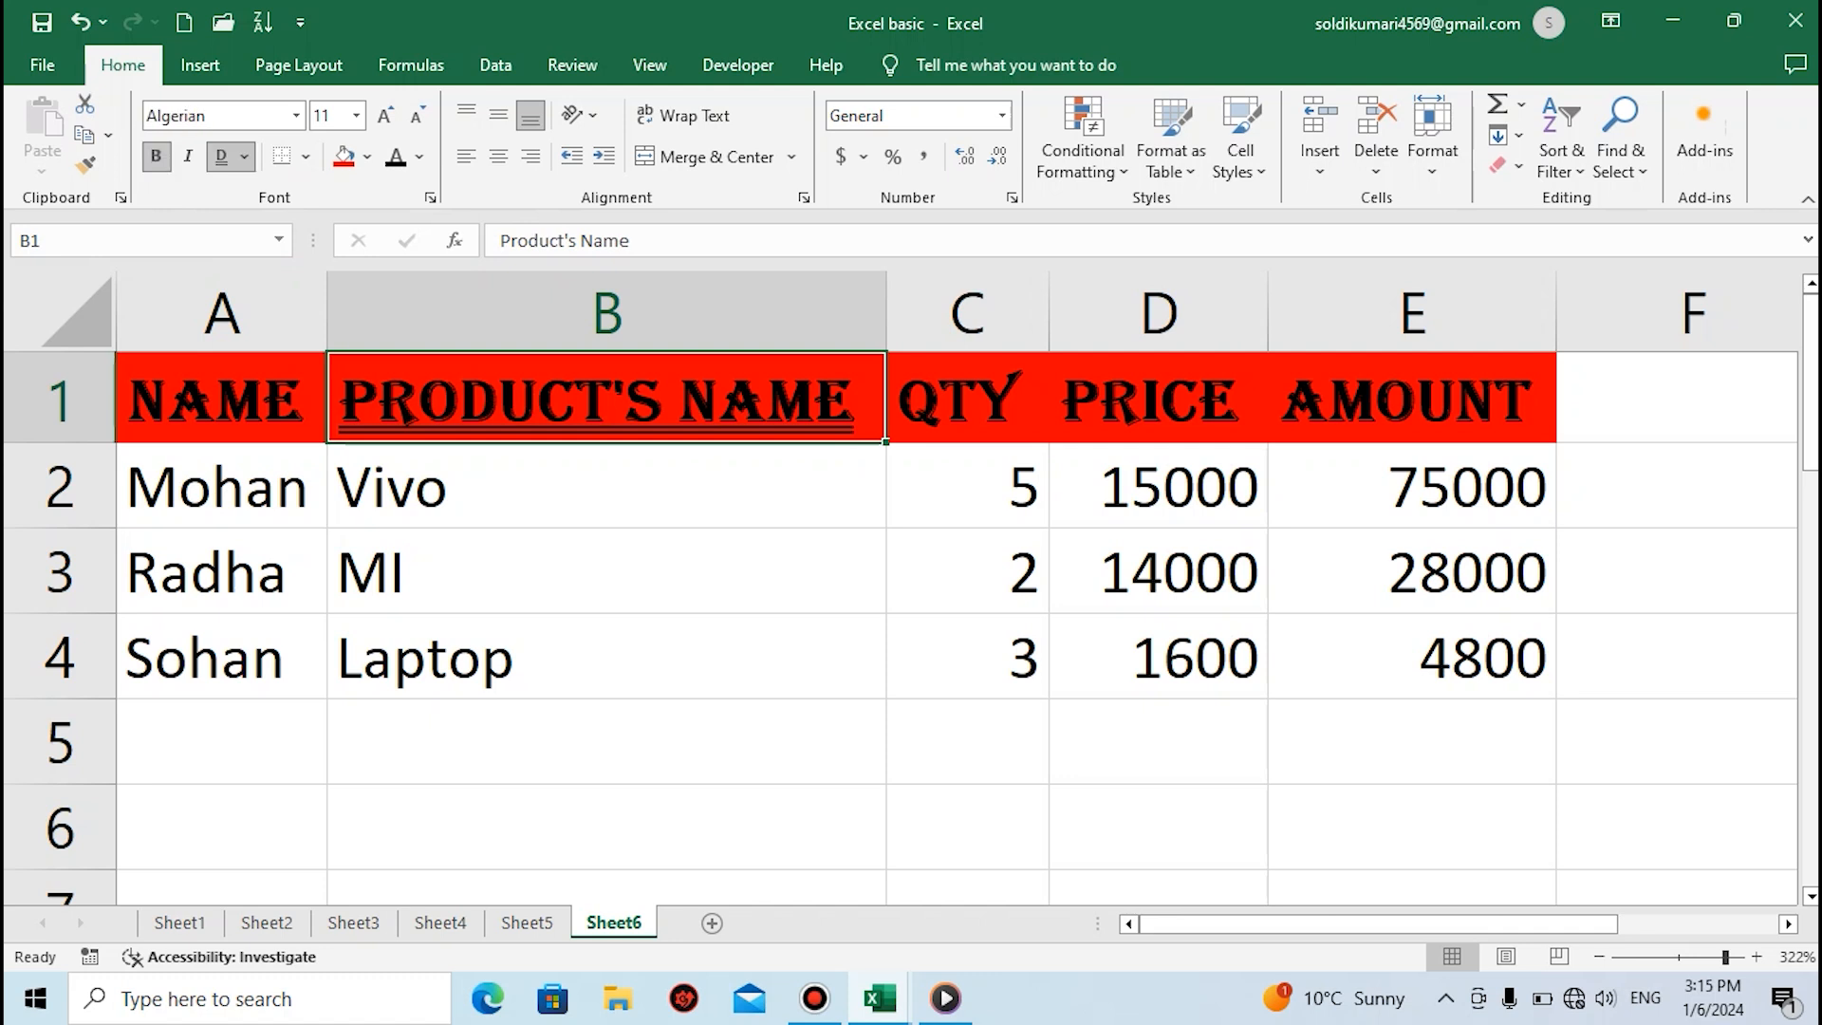
key("ctrl+u")
key("ctrl+u")
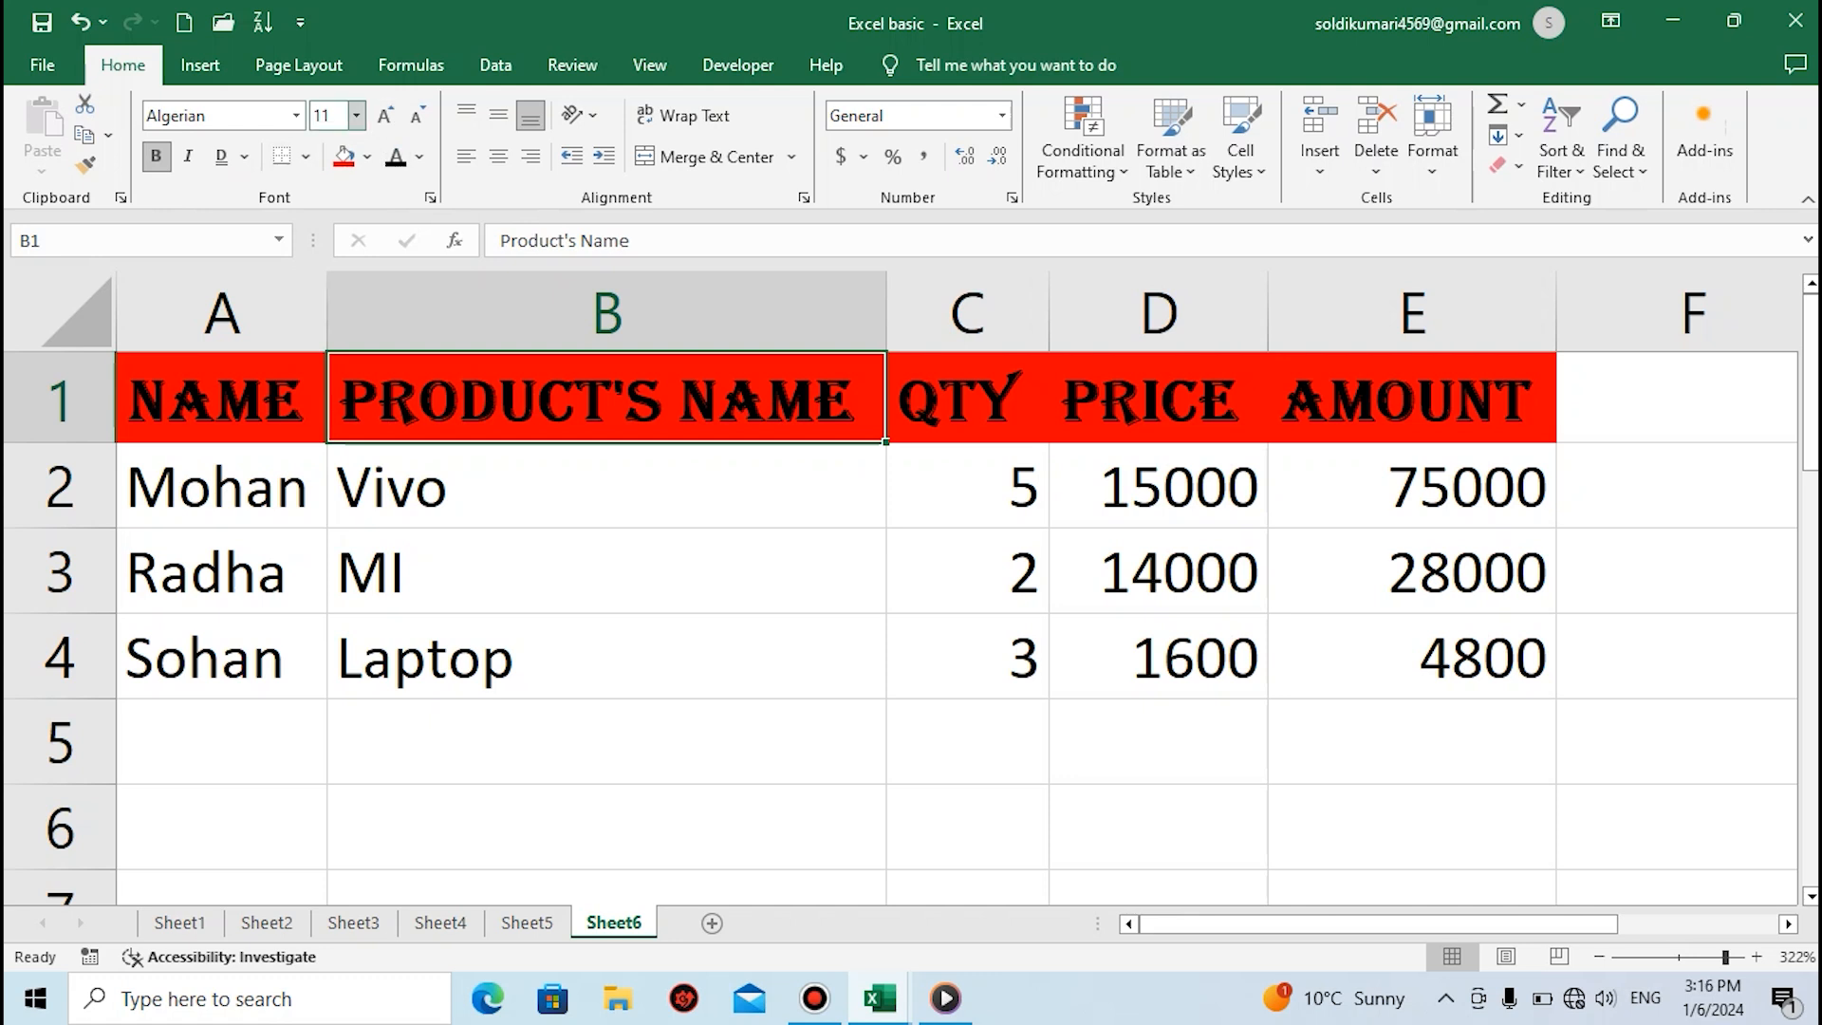
Set the font size of the Product's Name header in cell B1 to 9
left_click(357, 116)
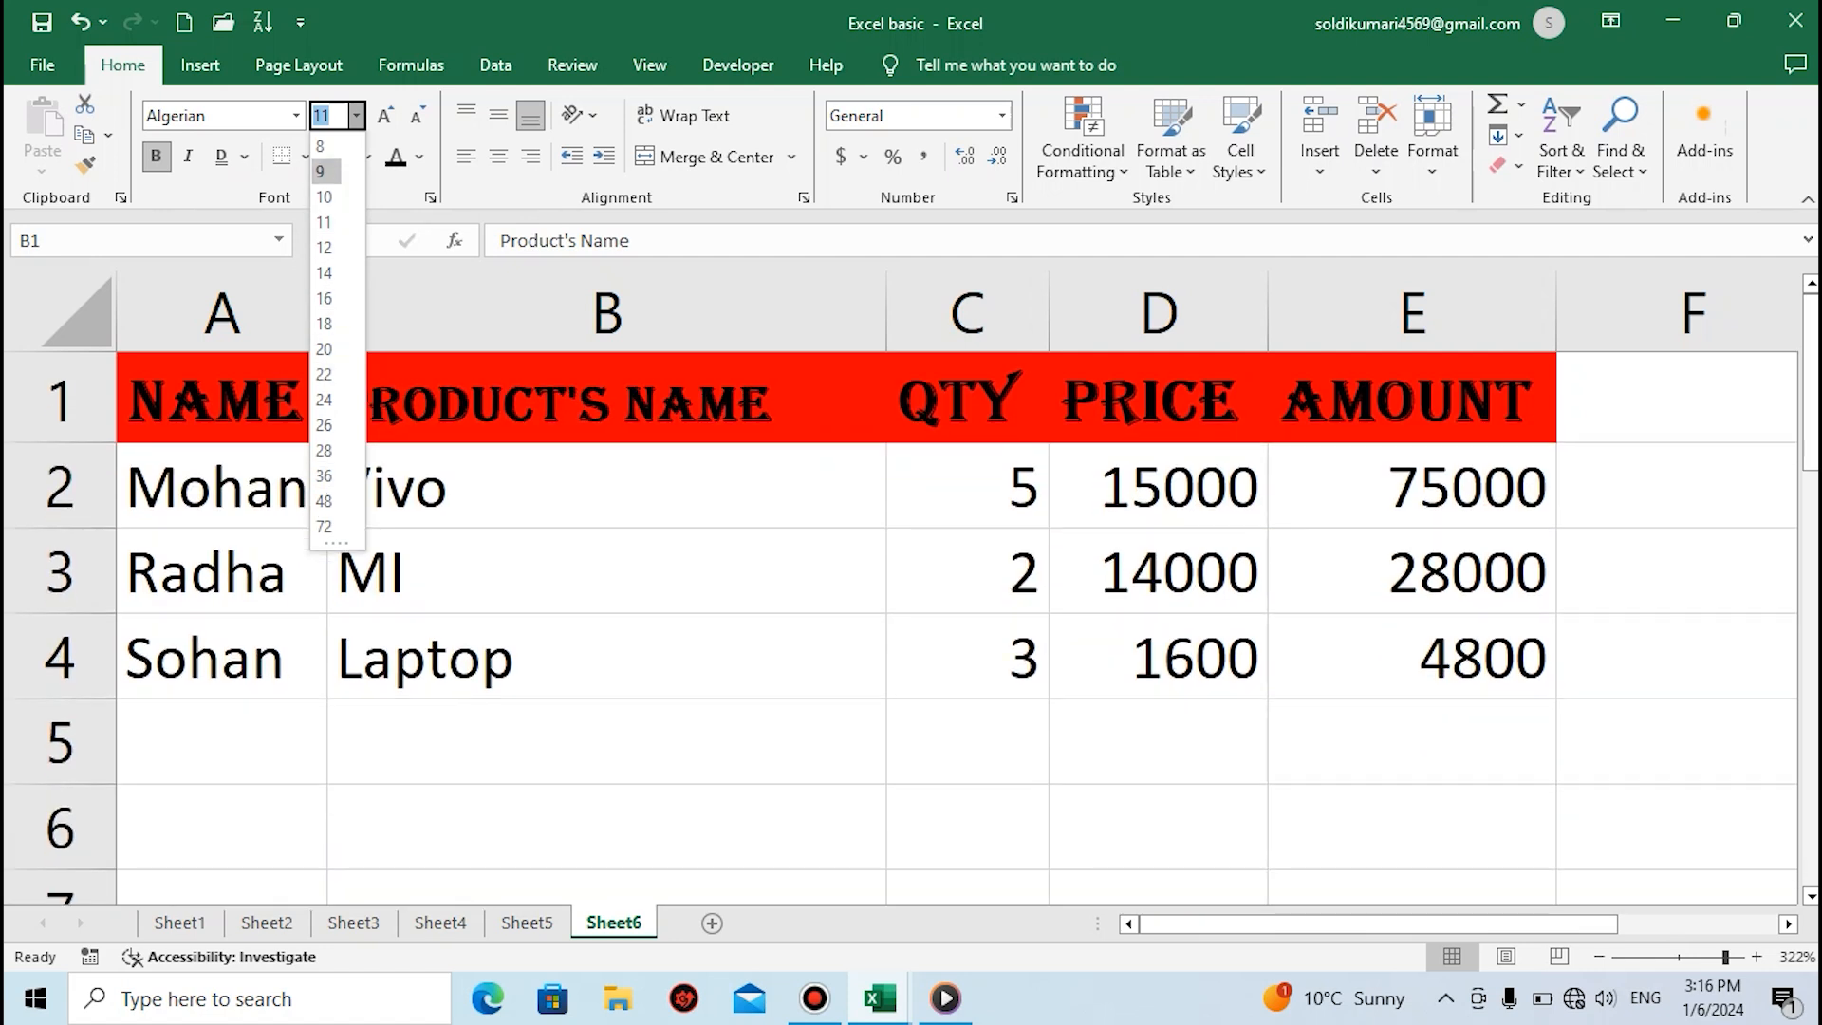
left_click(324, 172)
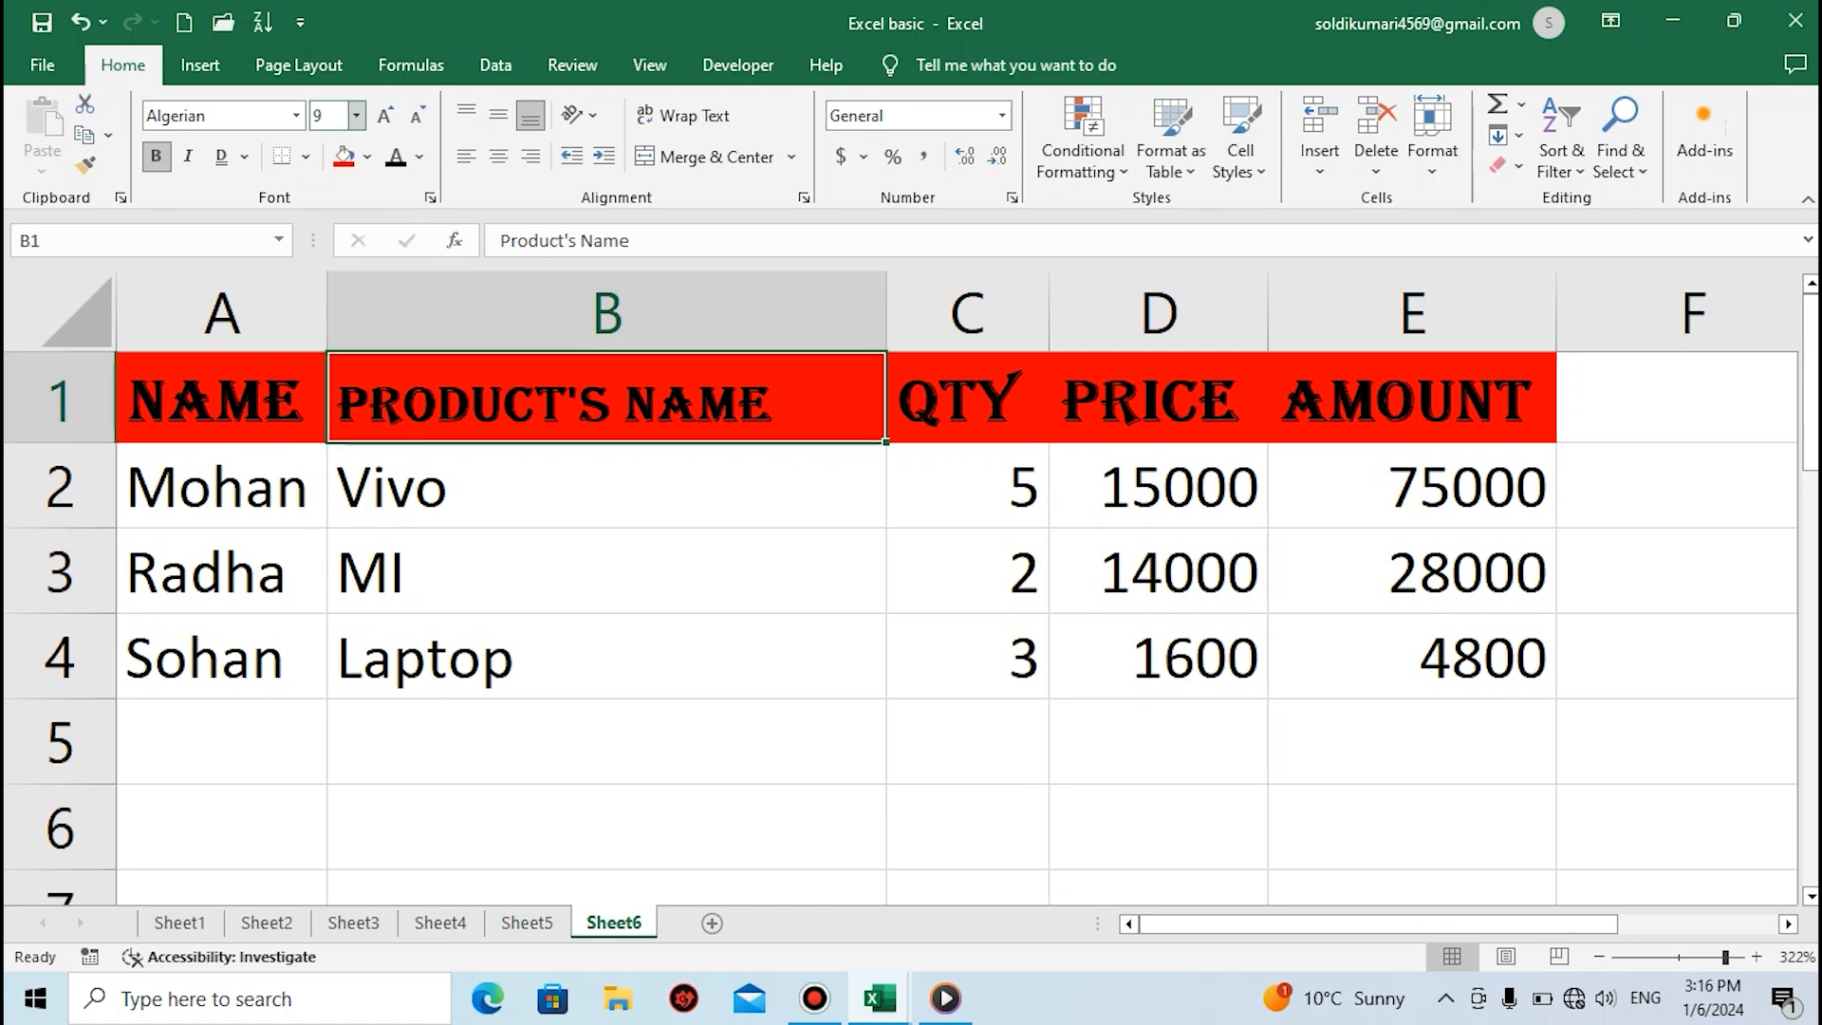
left_click(356, 115)
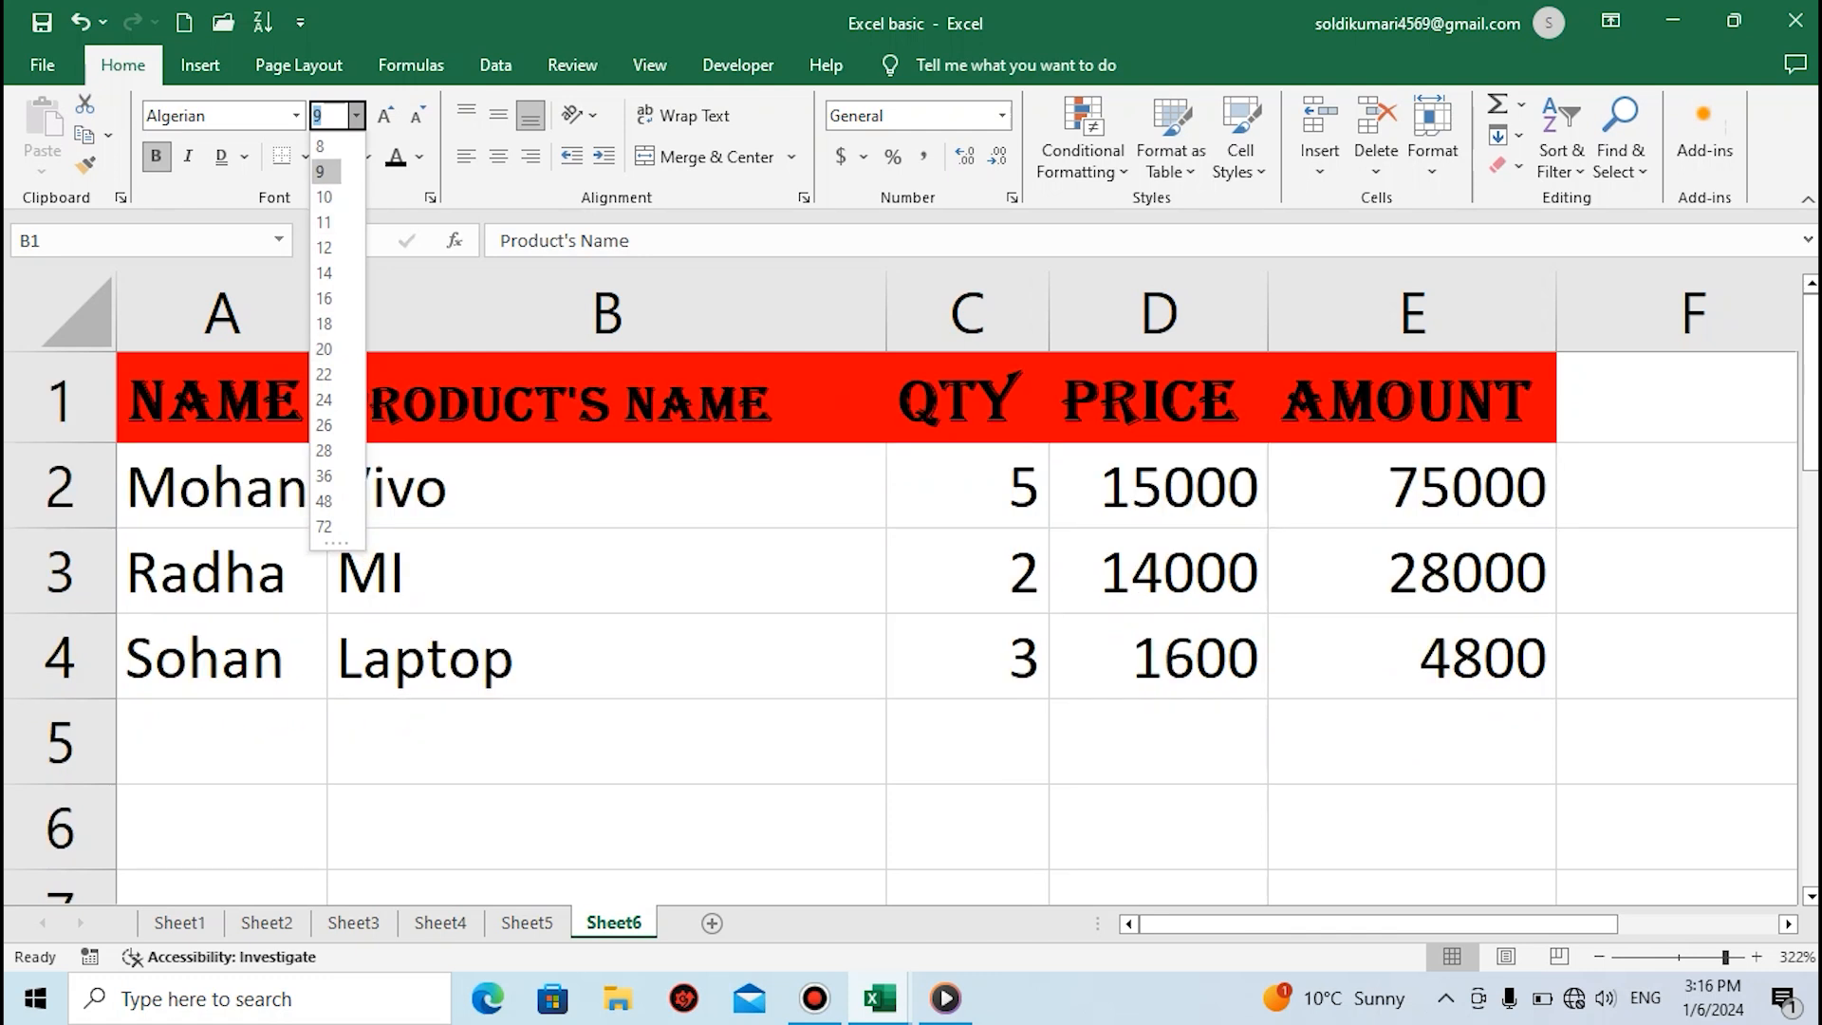
left_click(325, 172)
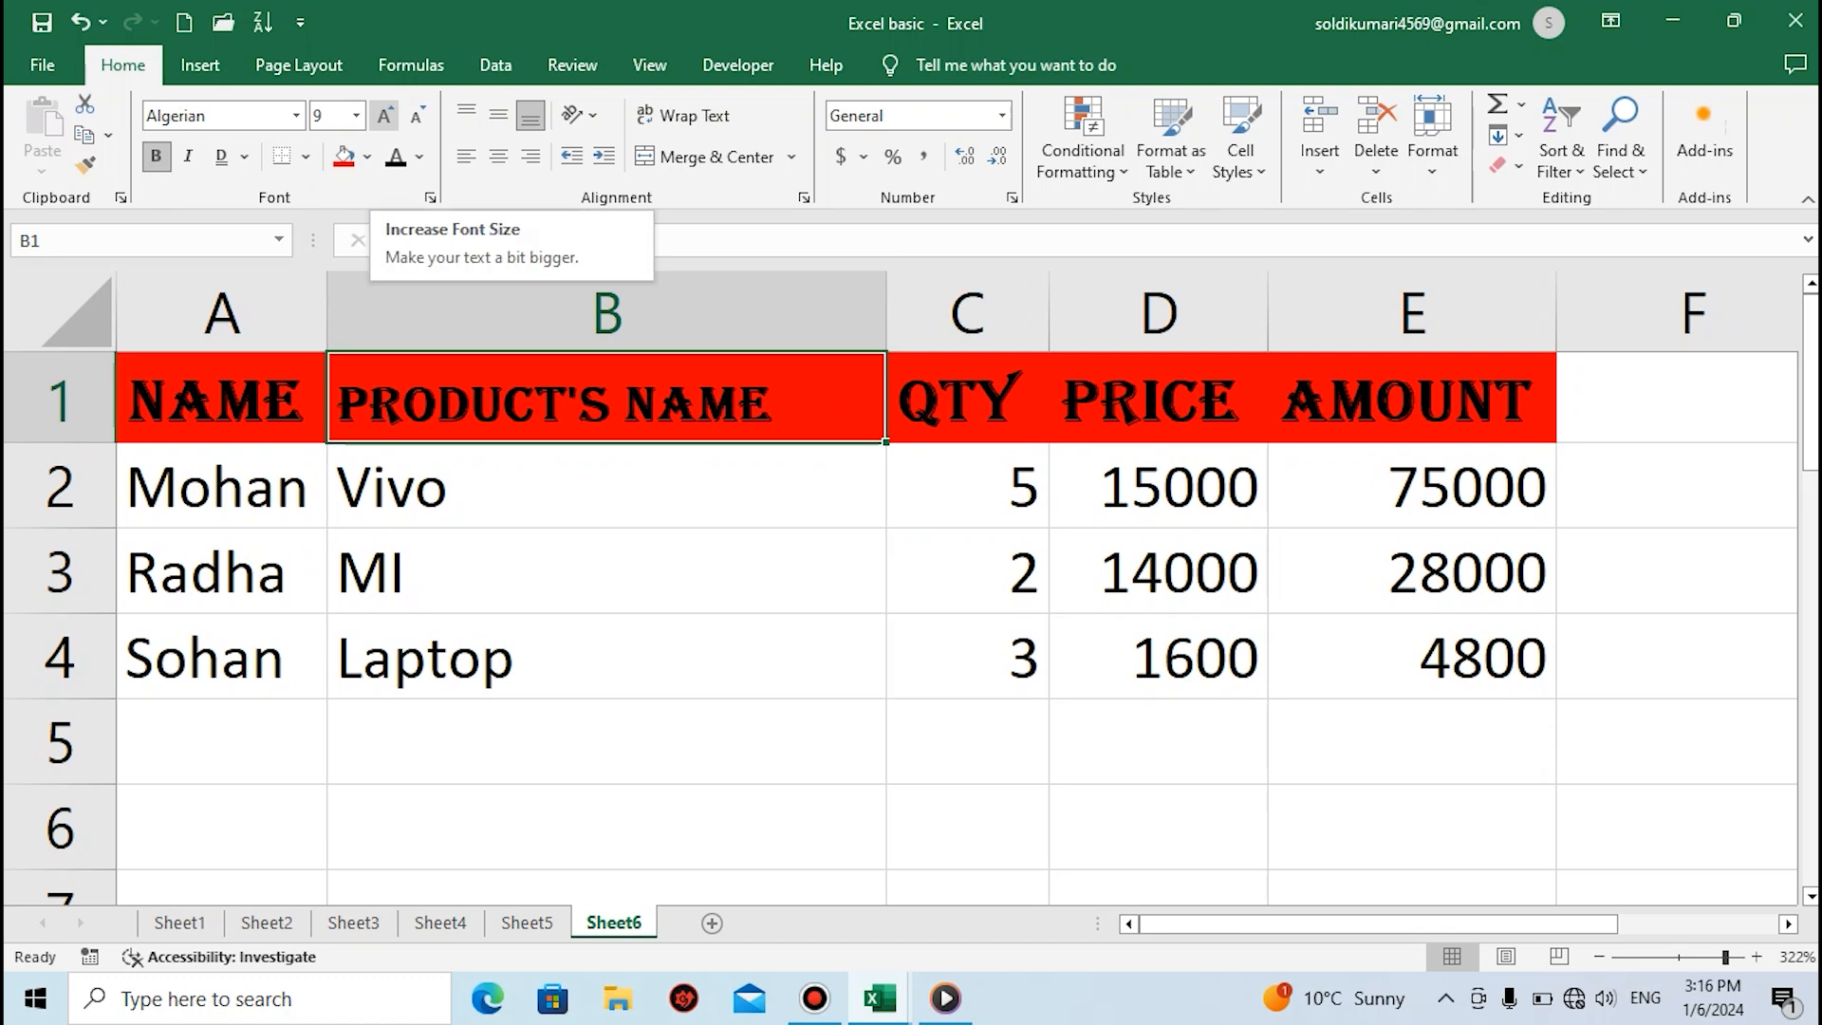
Increase the font size of the header in cell B1 stepwise to 26
left_click(384, 115)
left_click(385, 115)
left_click(384, 115)
left_click(384, 115)
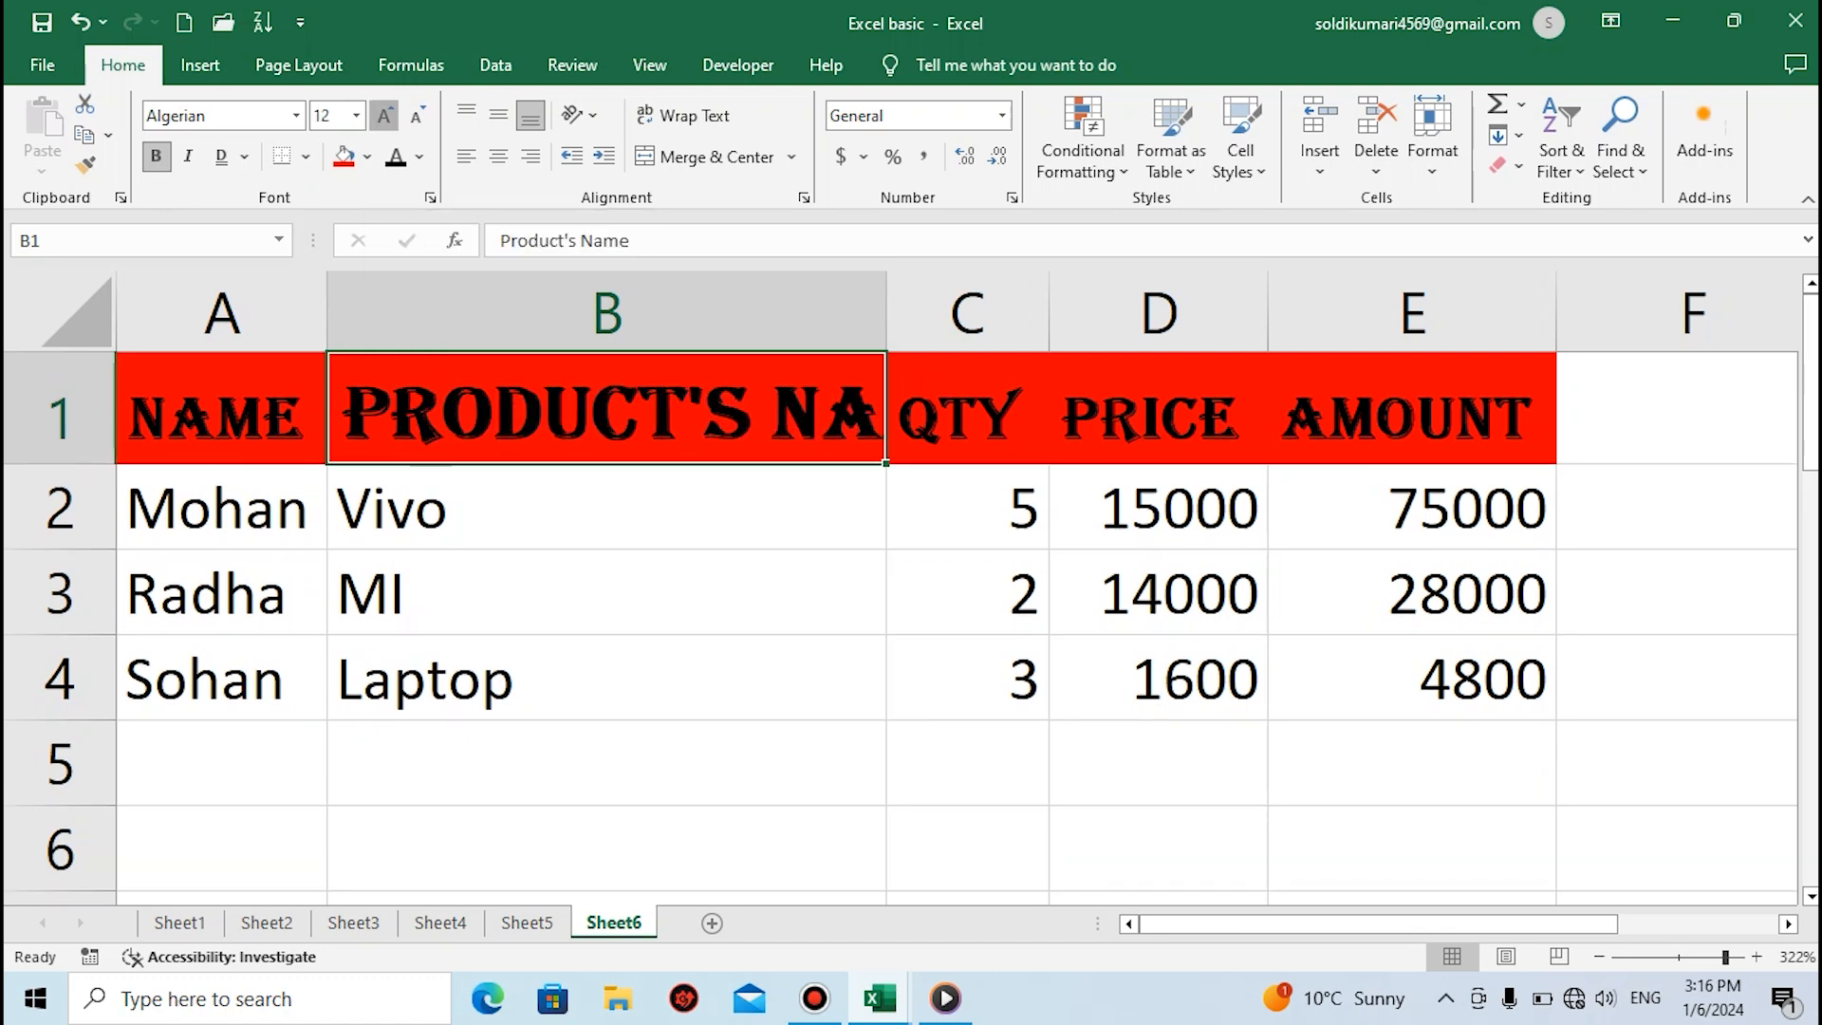
left_click(385, 115)
left_click(384, 115)
left_click(385, 115)
left_click(384, 115)
left_click(385, 115)
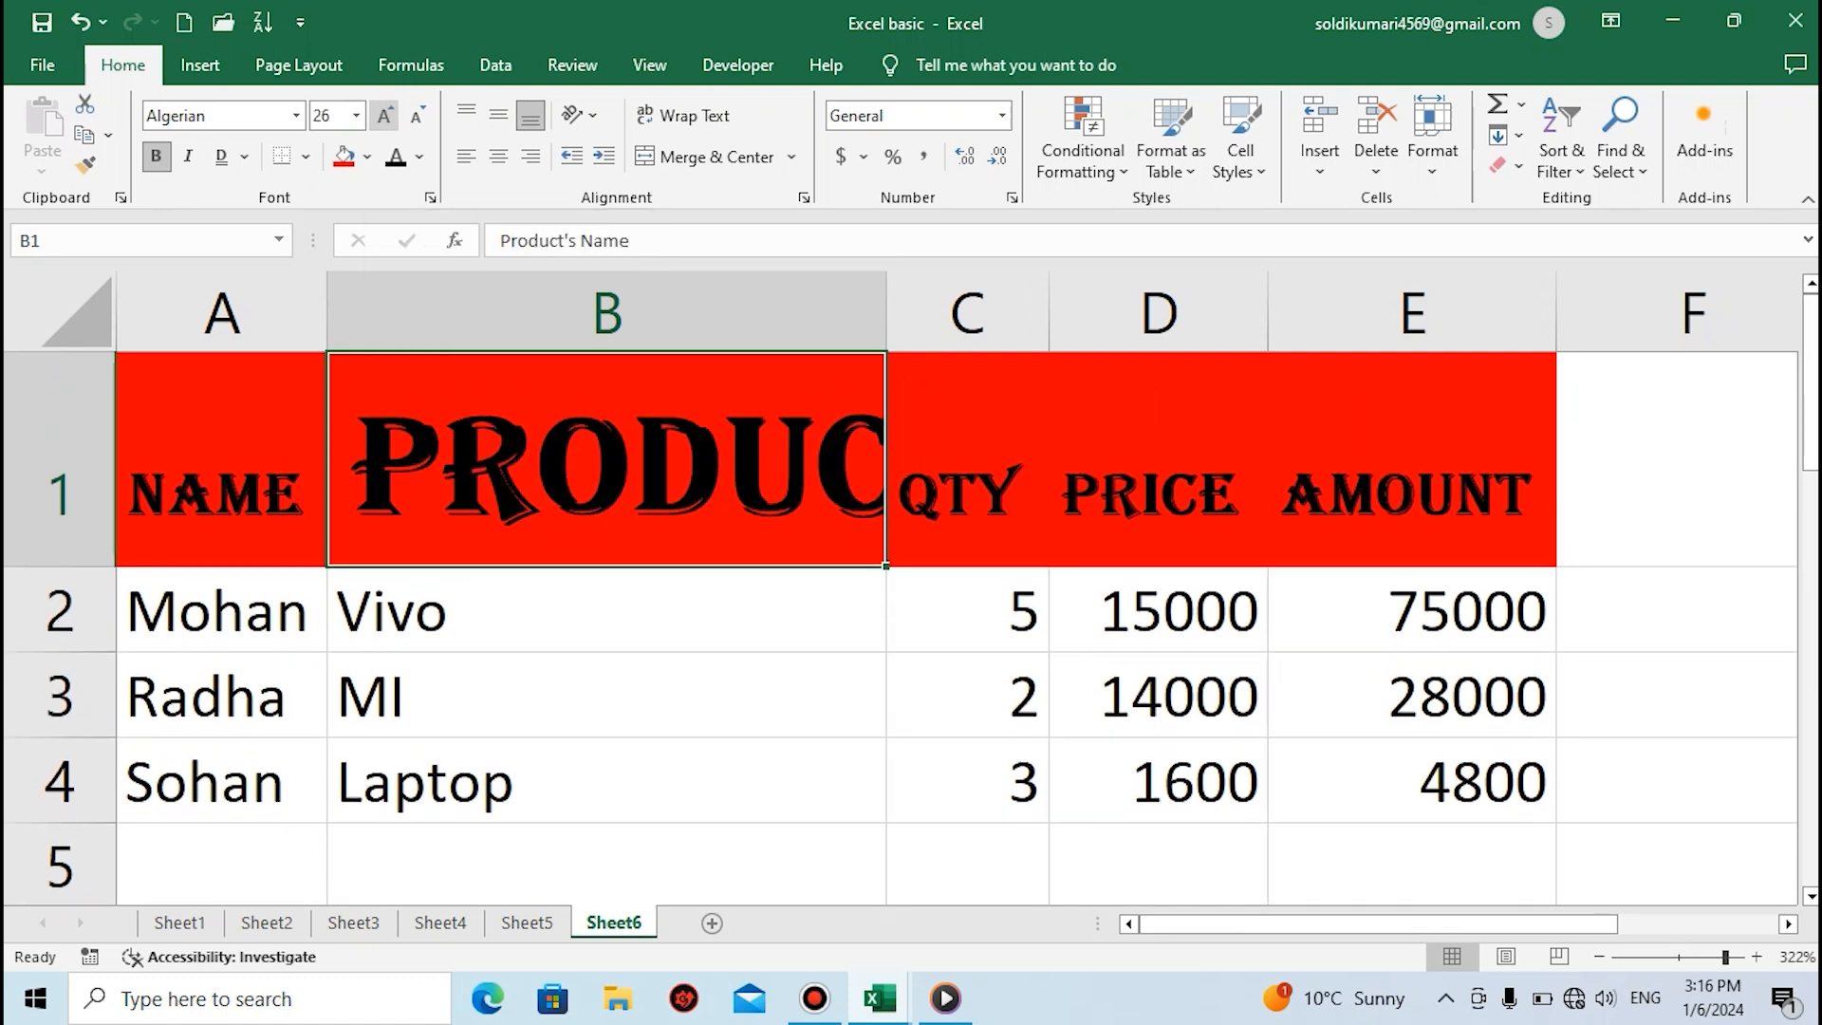
Decrease the font size of the header in cell B1 stepwise to 8
left_click(416, 114)
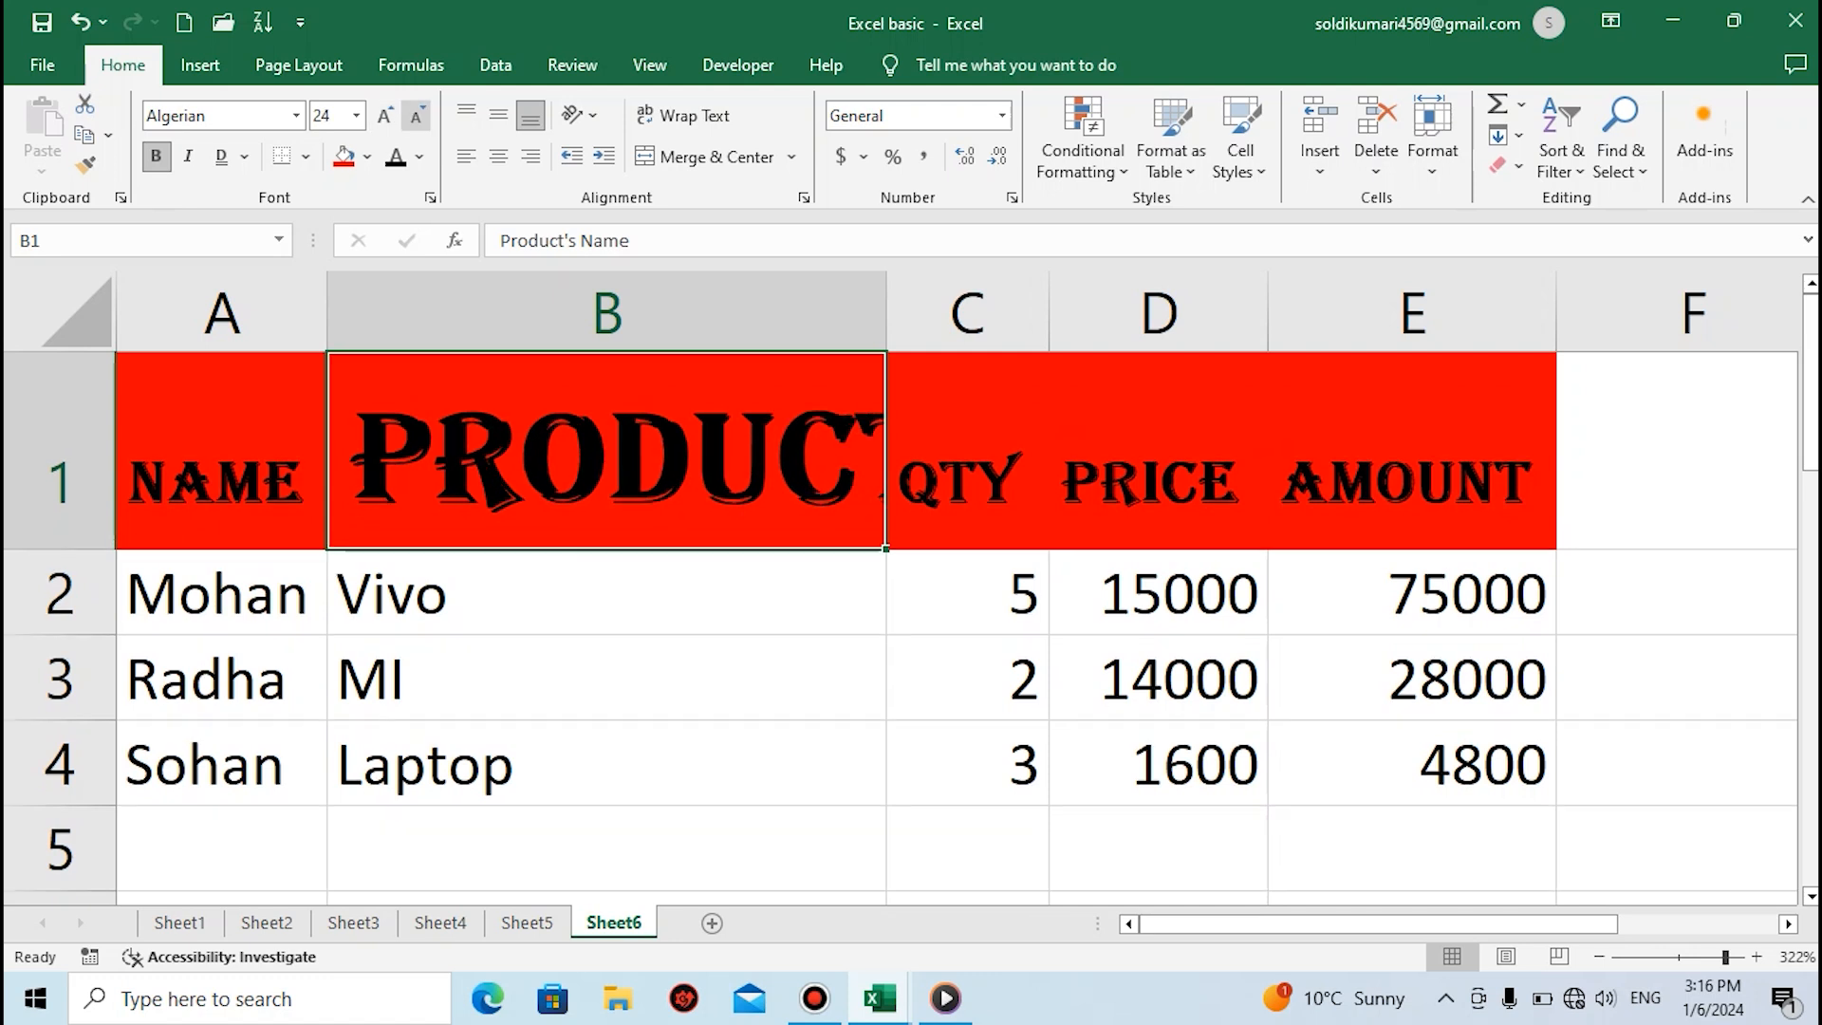
left_click(415, 115)
left_click(415, 115)
left_click(416, 115)
left_click(416, 115)
left_click(415, 115)
left_click(416, 115)
left_click(415, 115)
left_click(415, 115)
left_click(415, 115)
left_click(416, 115)
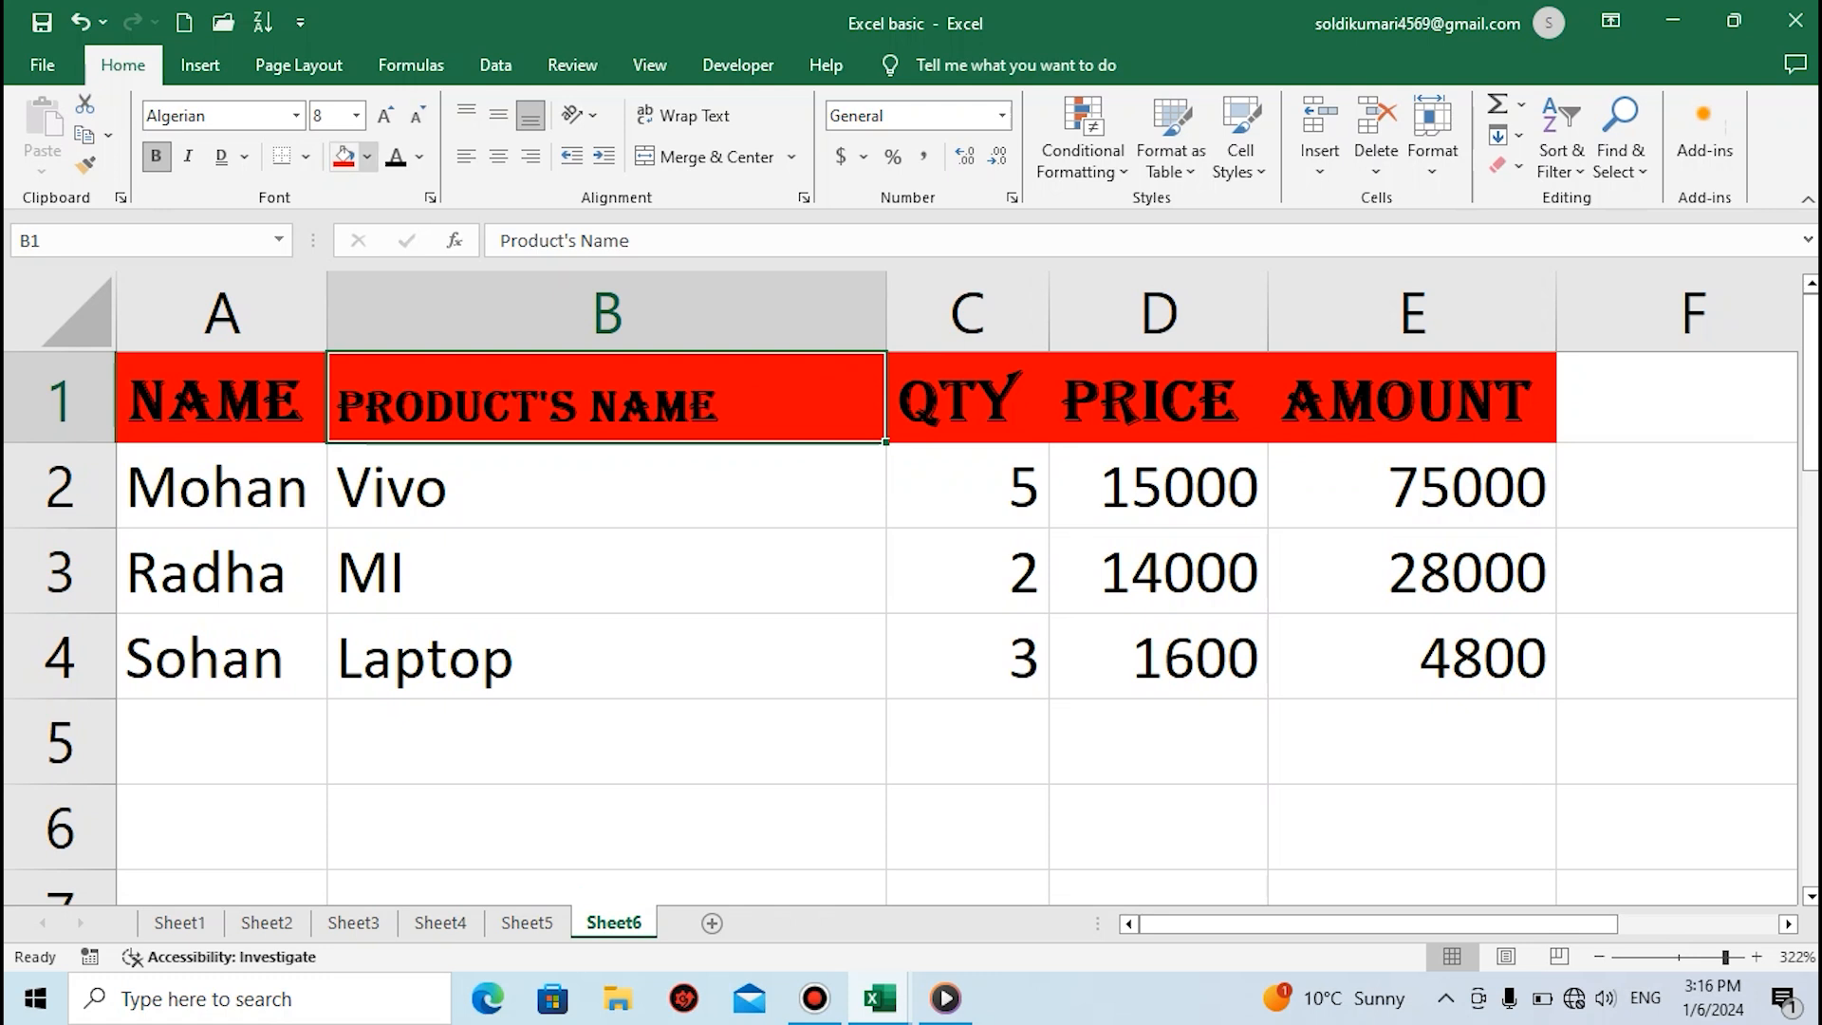
Try a right border on cell B1 and a bottom border on the table range A1 to E4
left_click(305, 157)
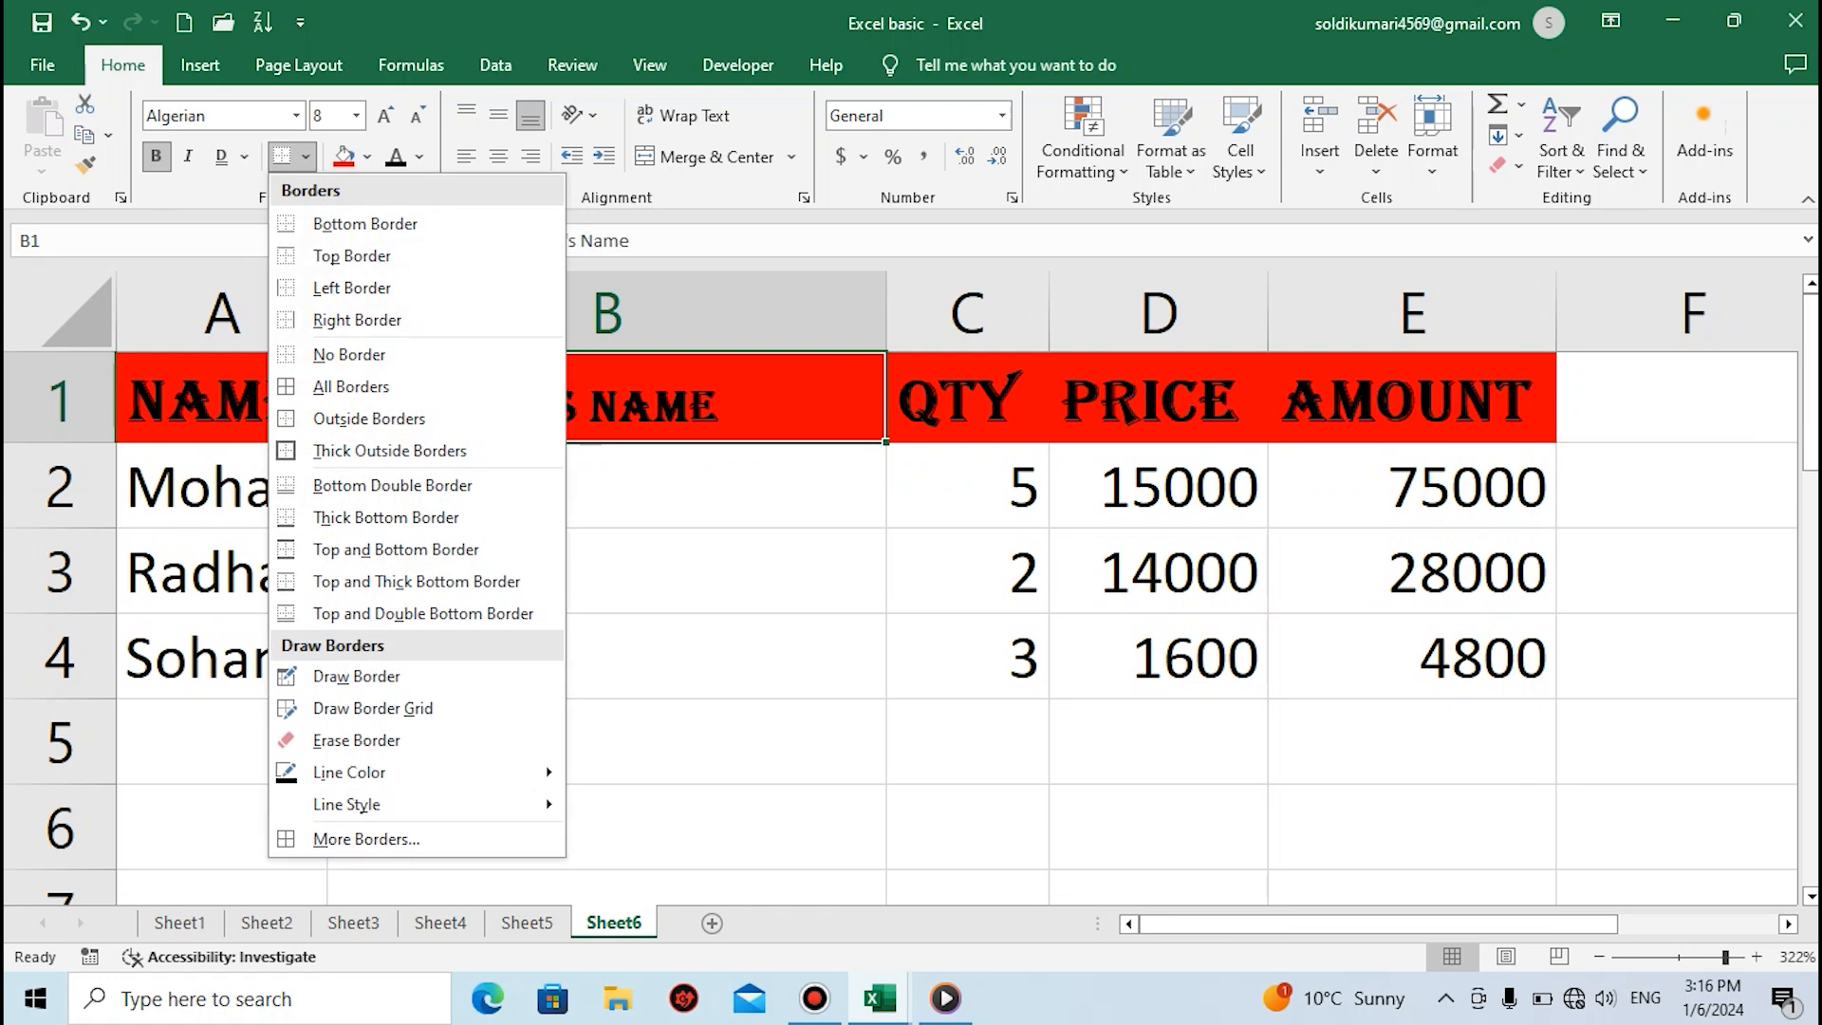
left_click(356, 320)
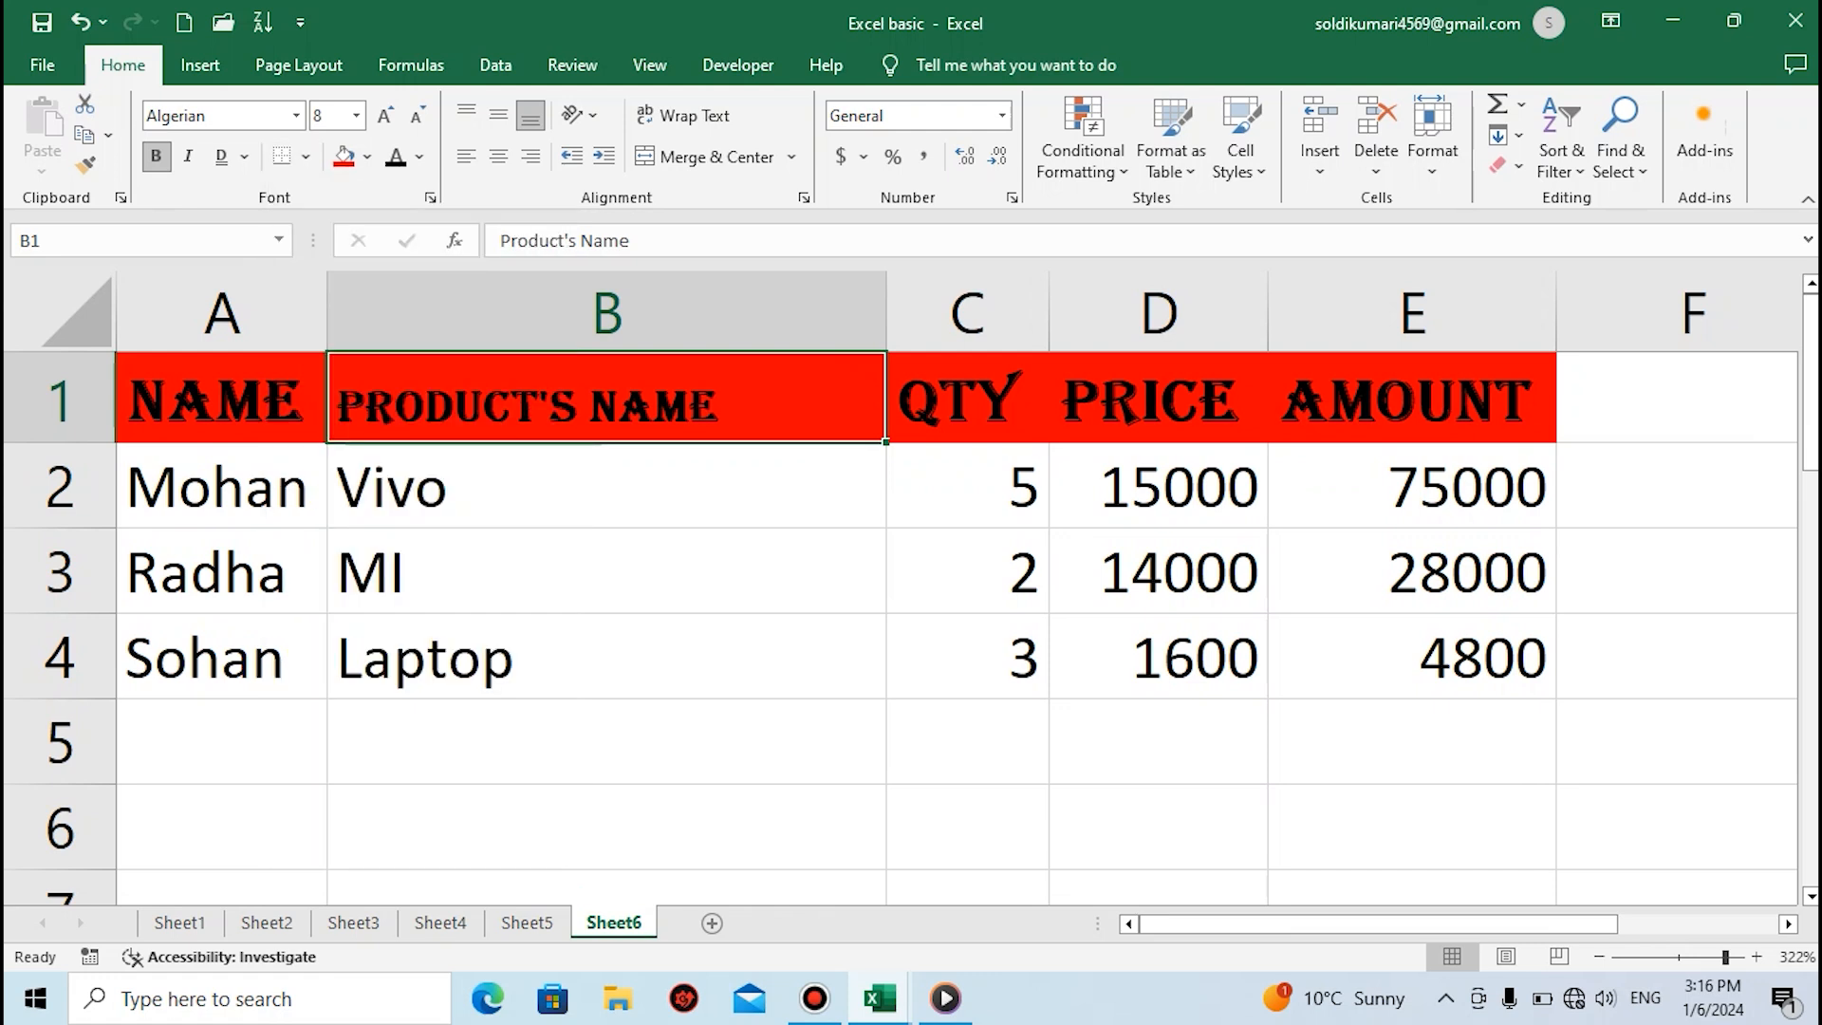
left_click_drag(218, 399, 1415, 655)
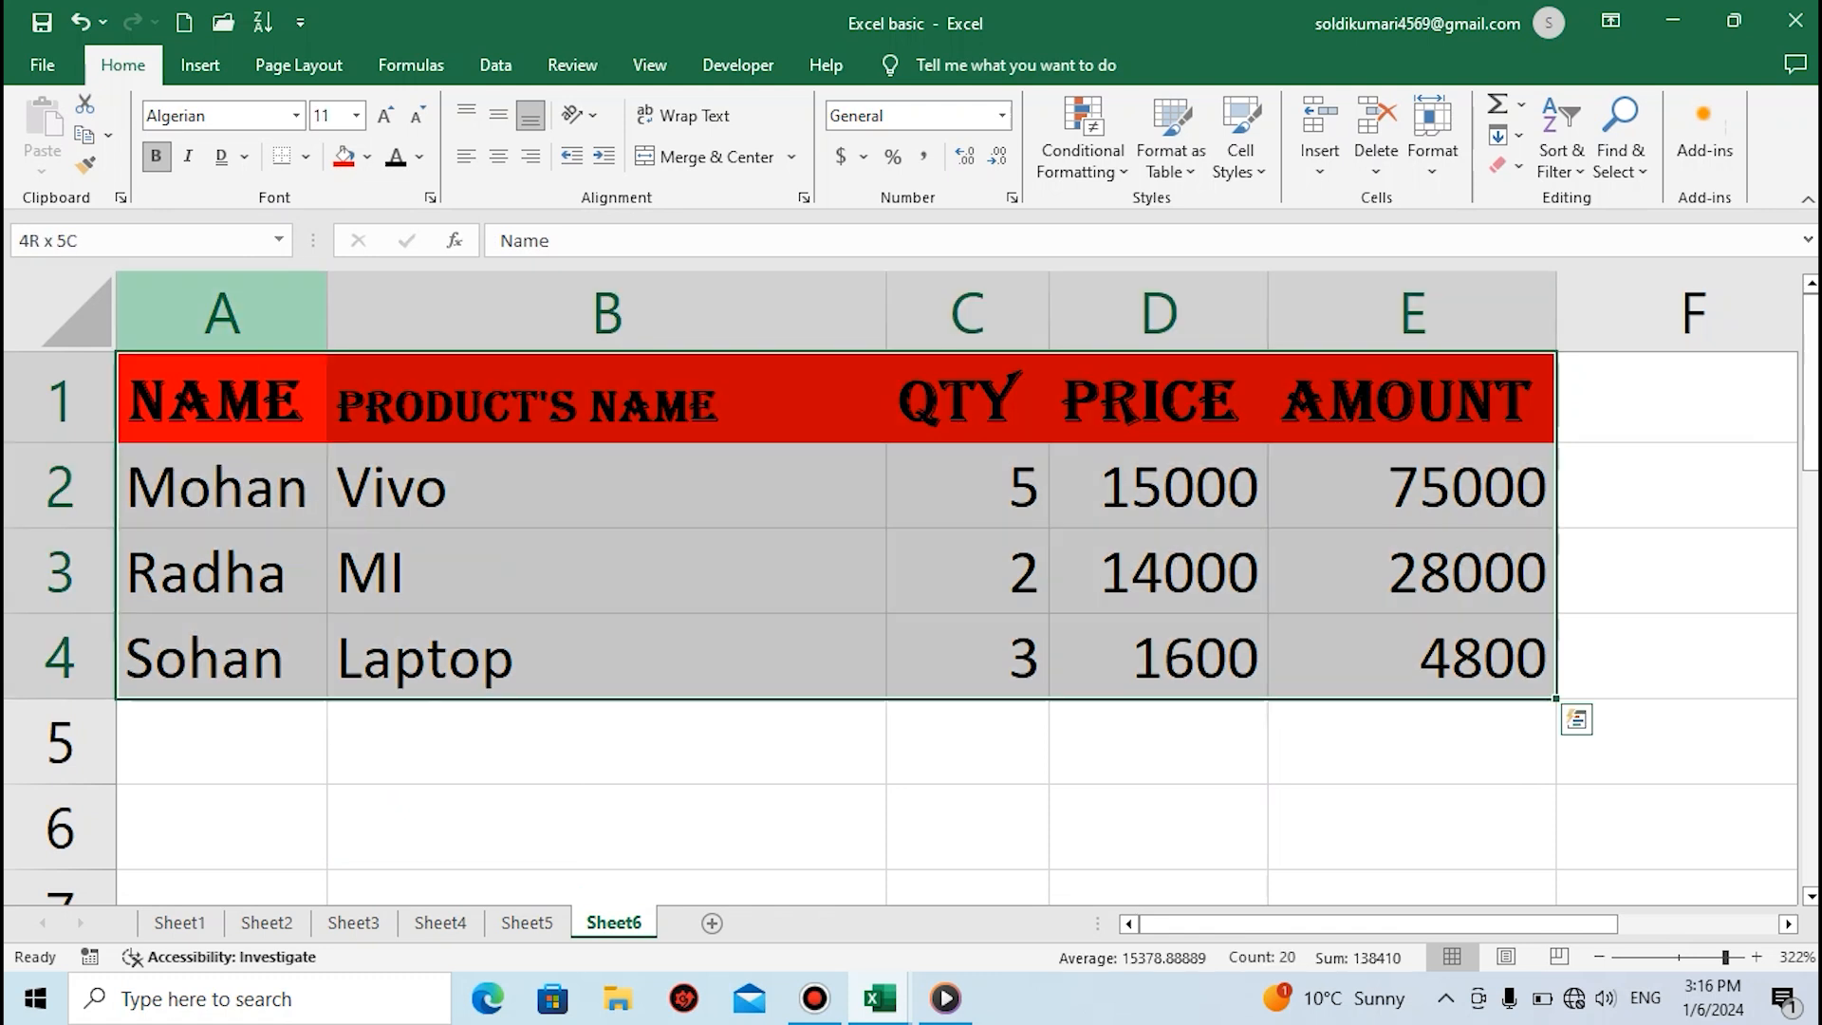
left_click(305, 156)
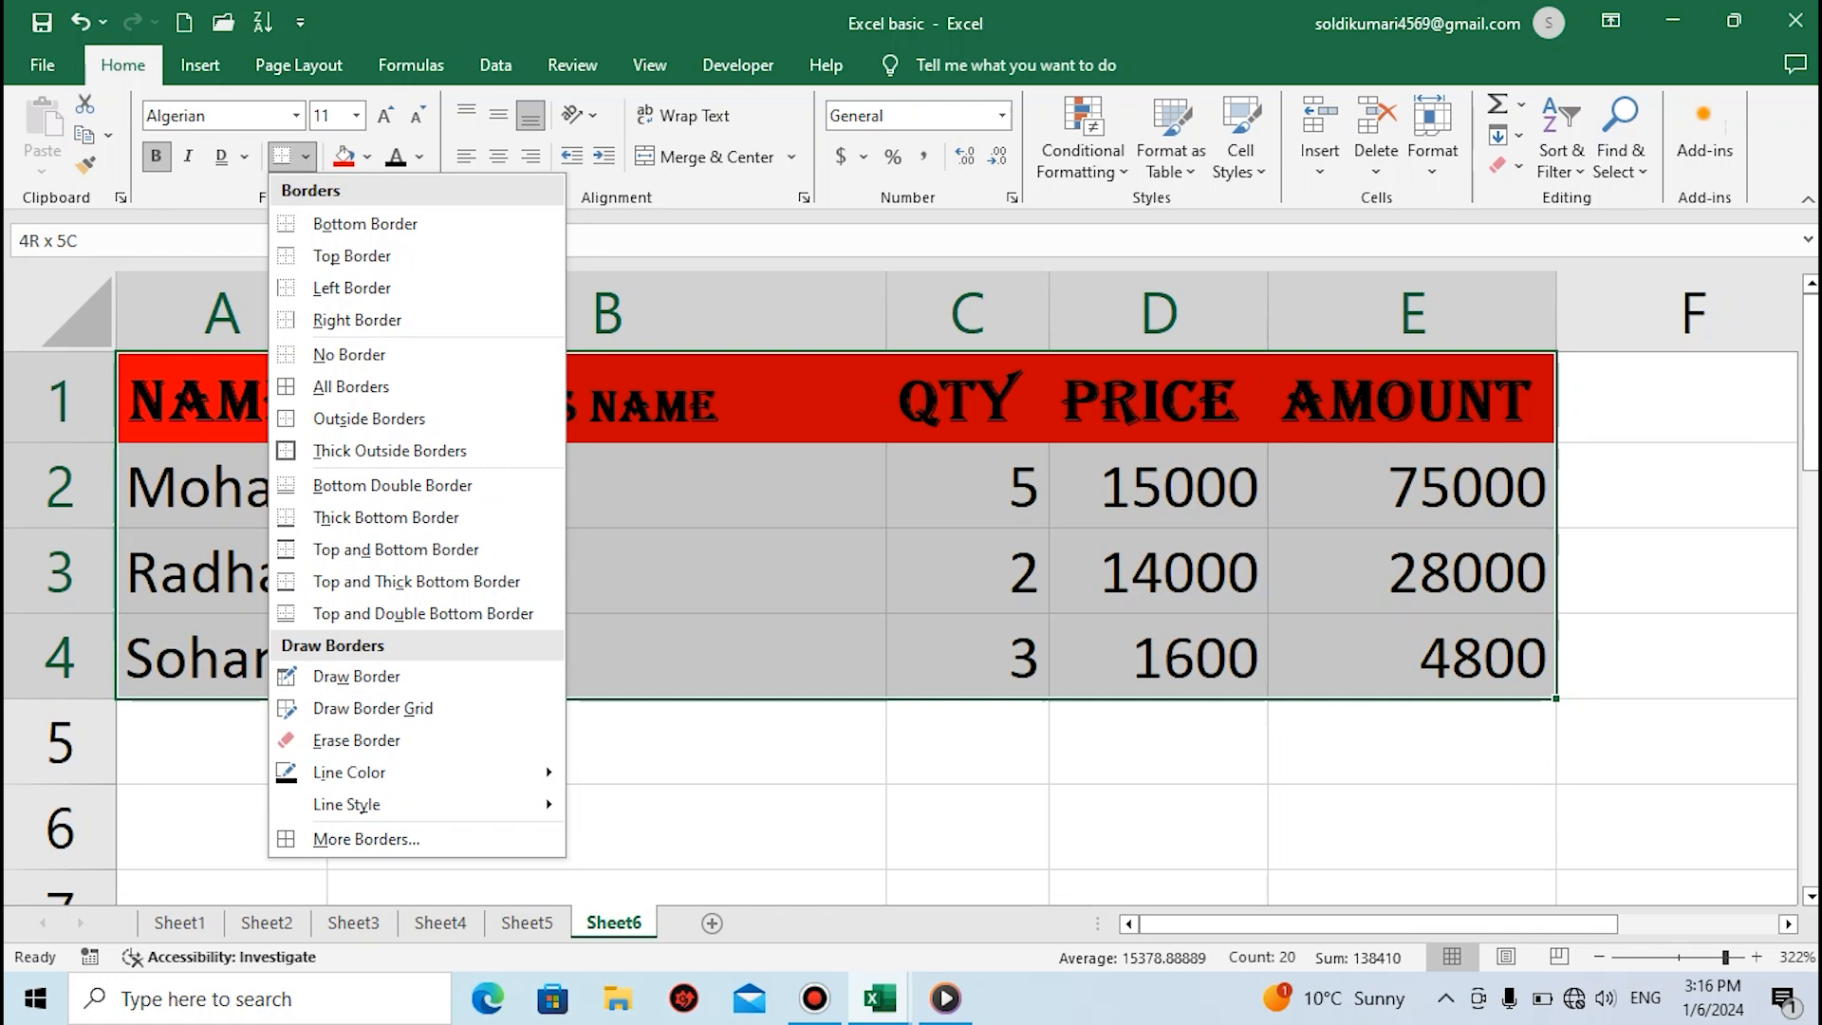
left_click(366, 224)
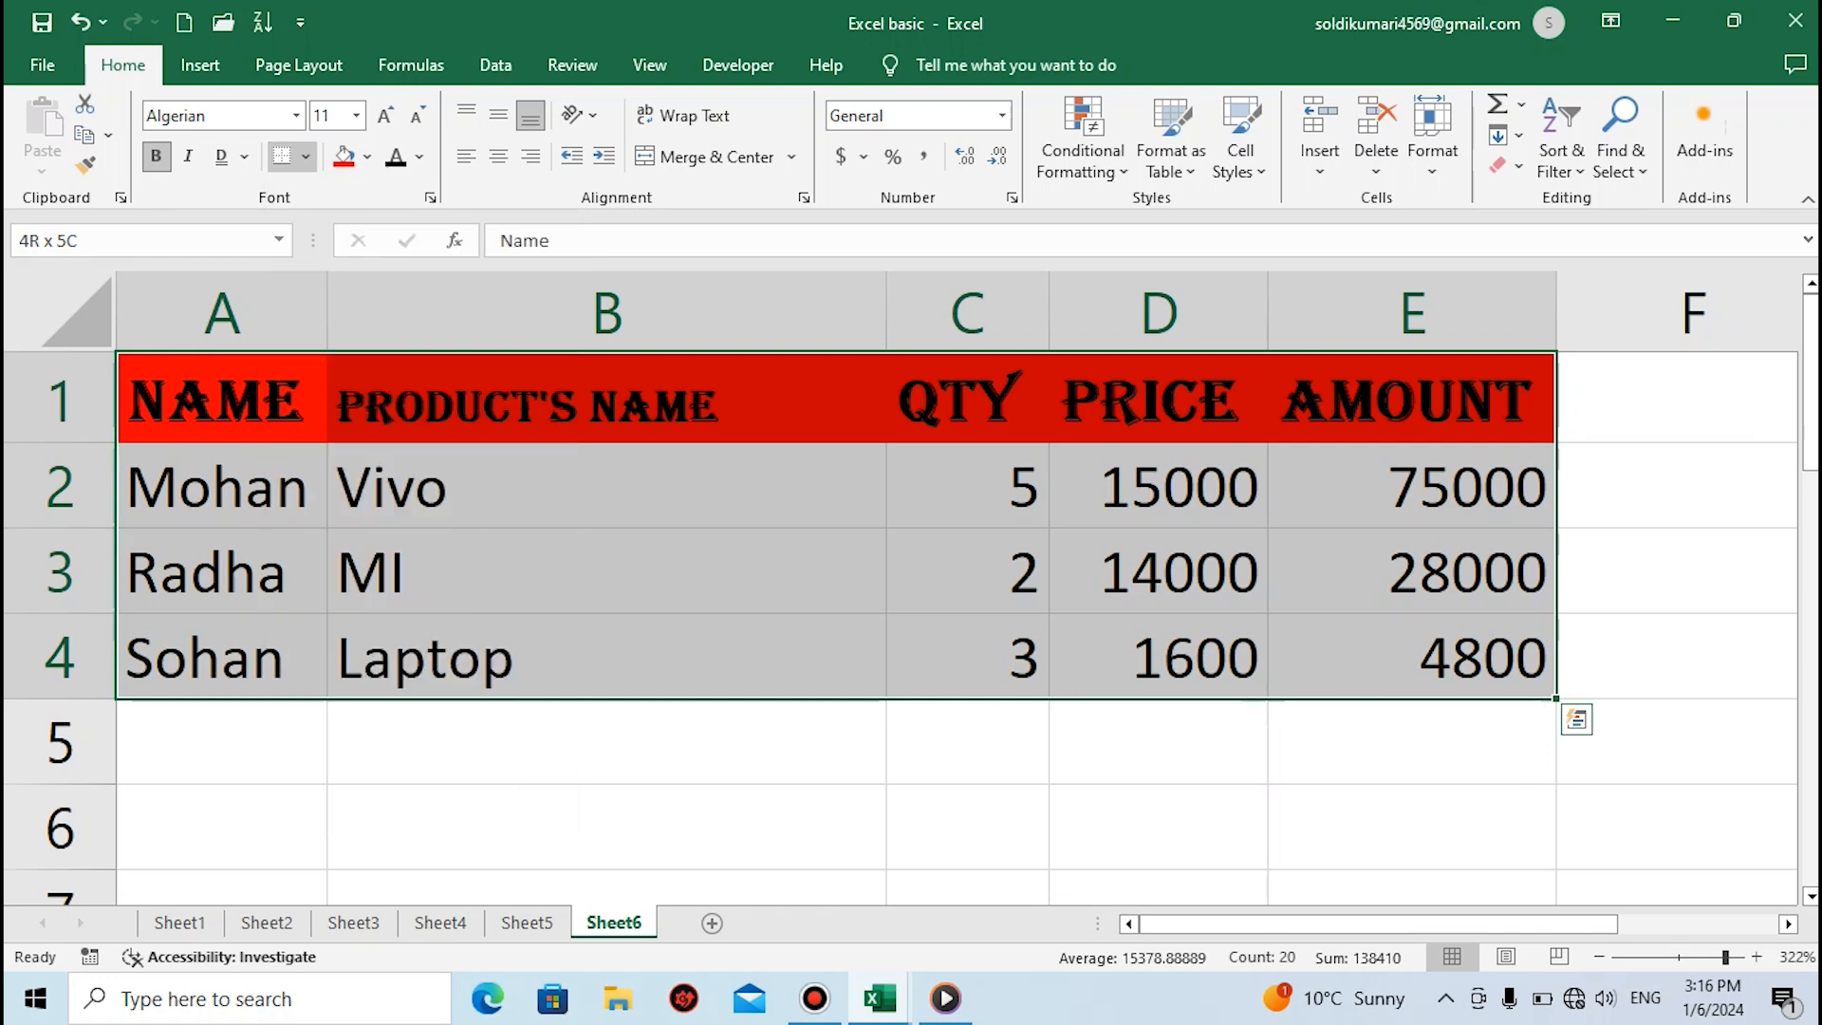
left_click(607, 571)
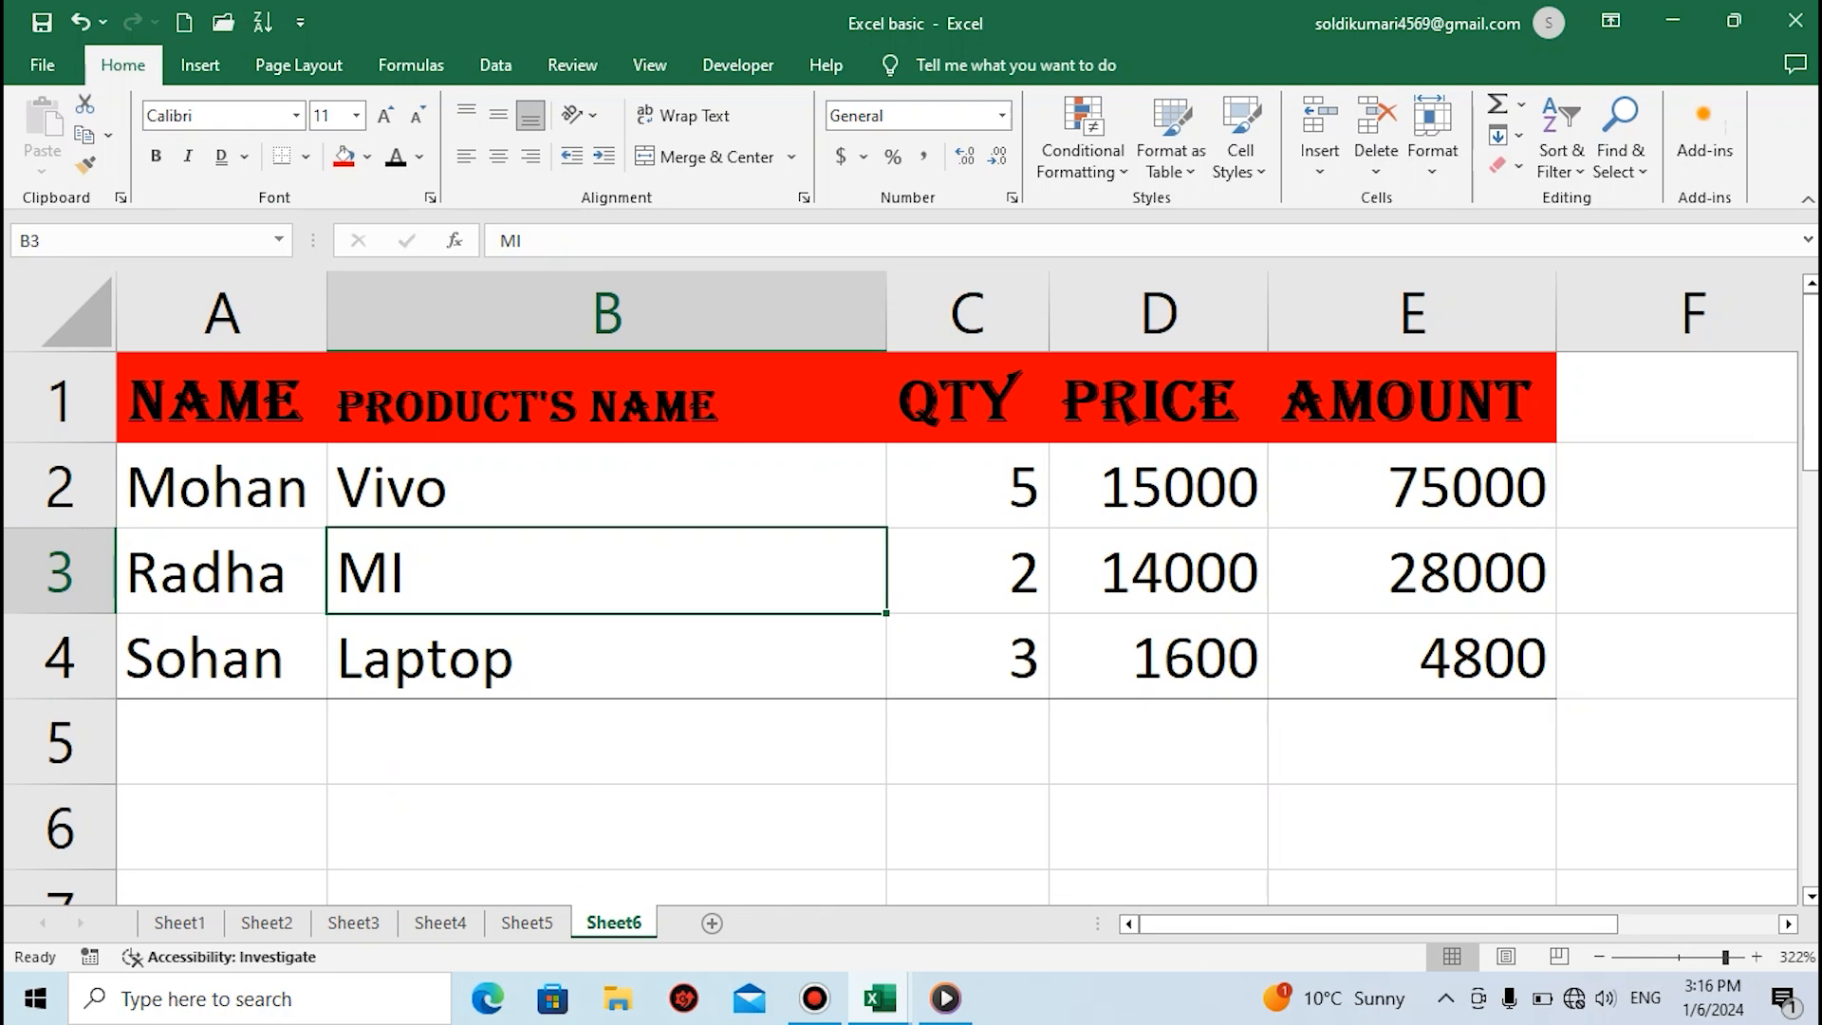
Apply All Borders to the whole table range A1 to E4
left_click(221, 398)
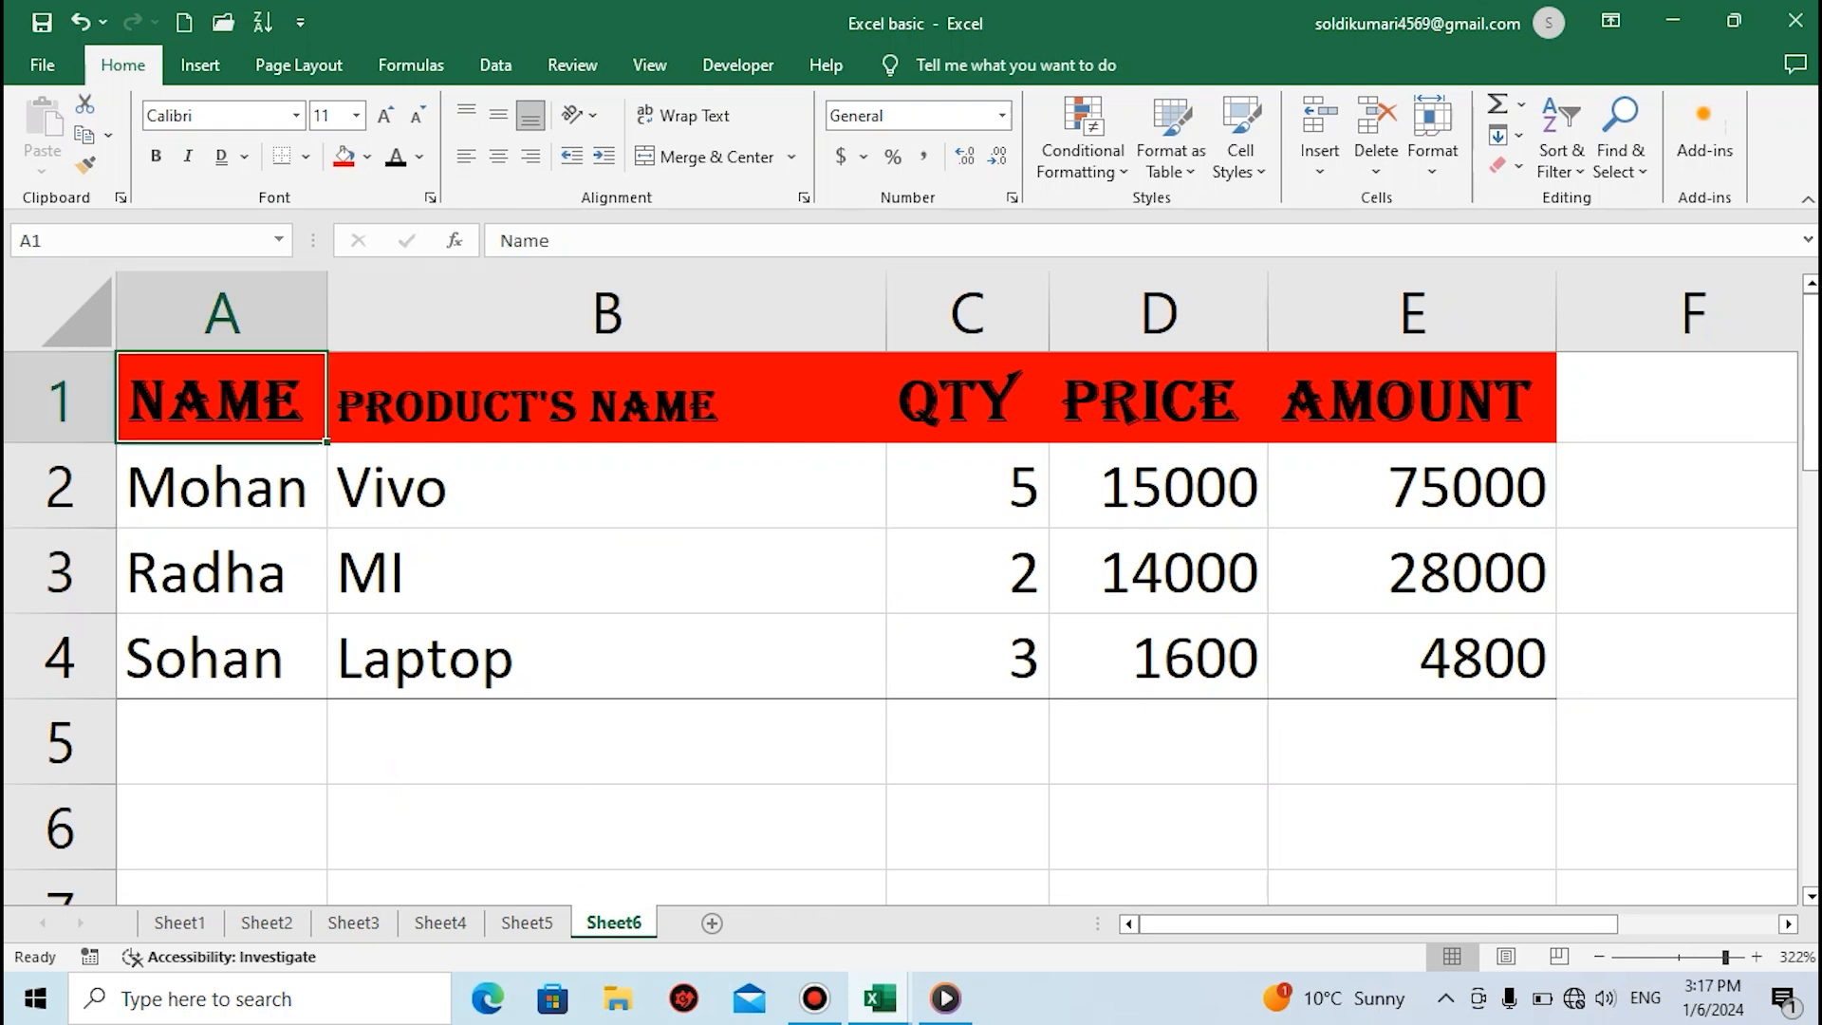
key("ctrl+shift+Down")
key("ctrl+shift+Right")
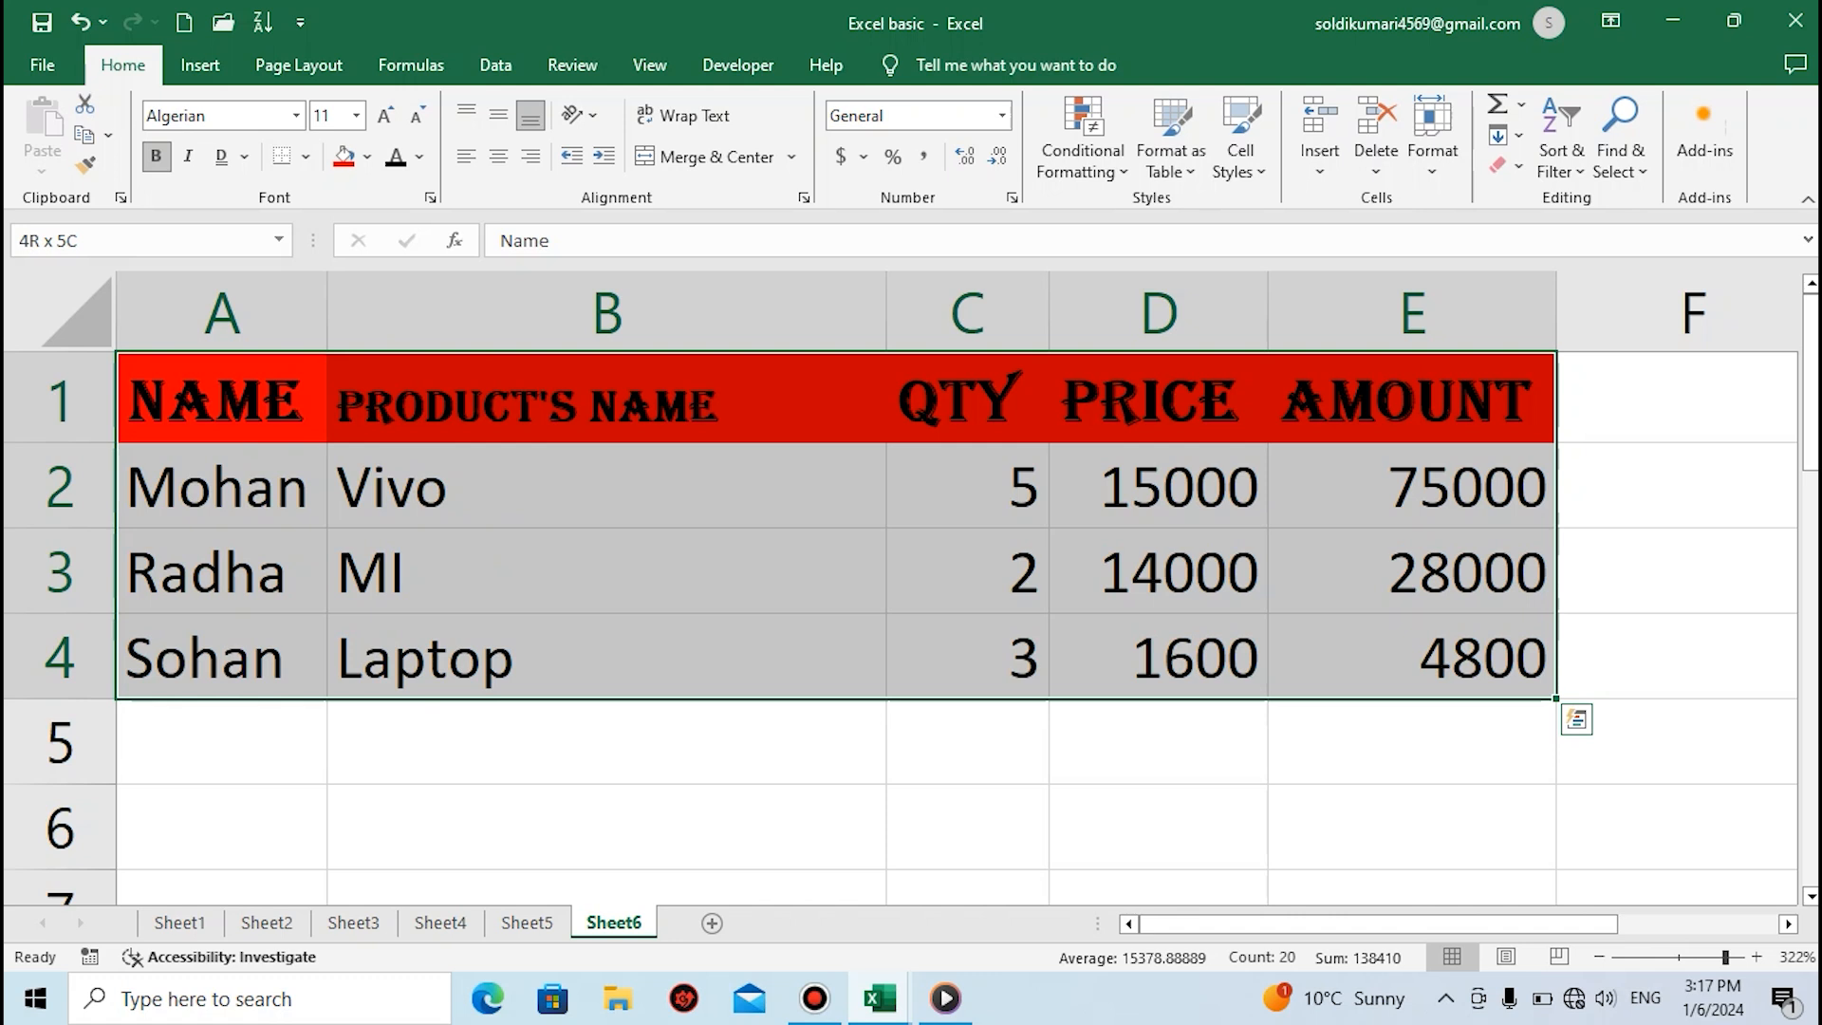
left_click(305, 156)
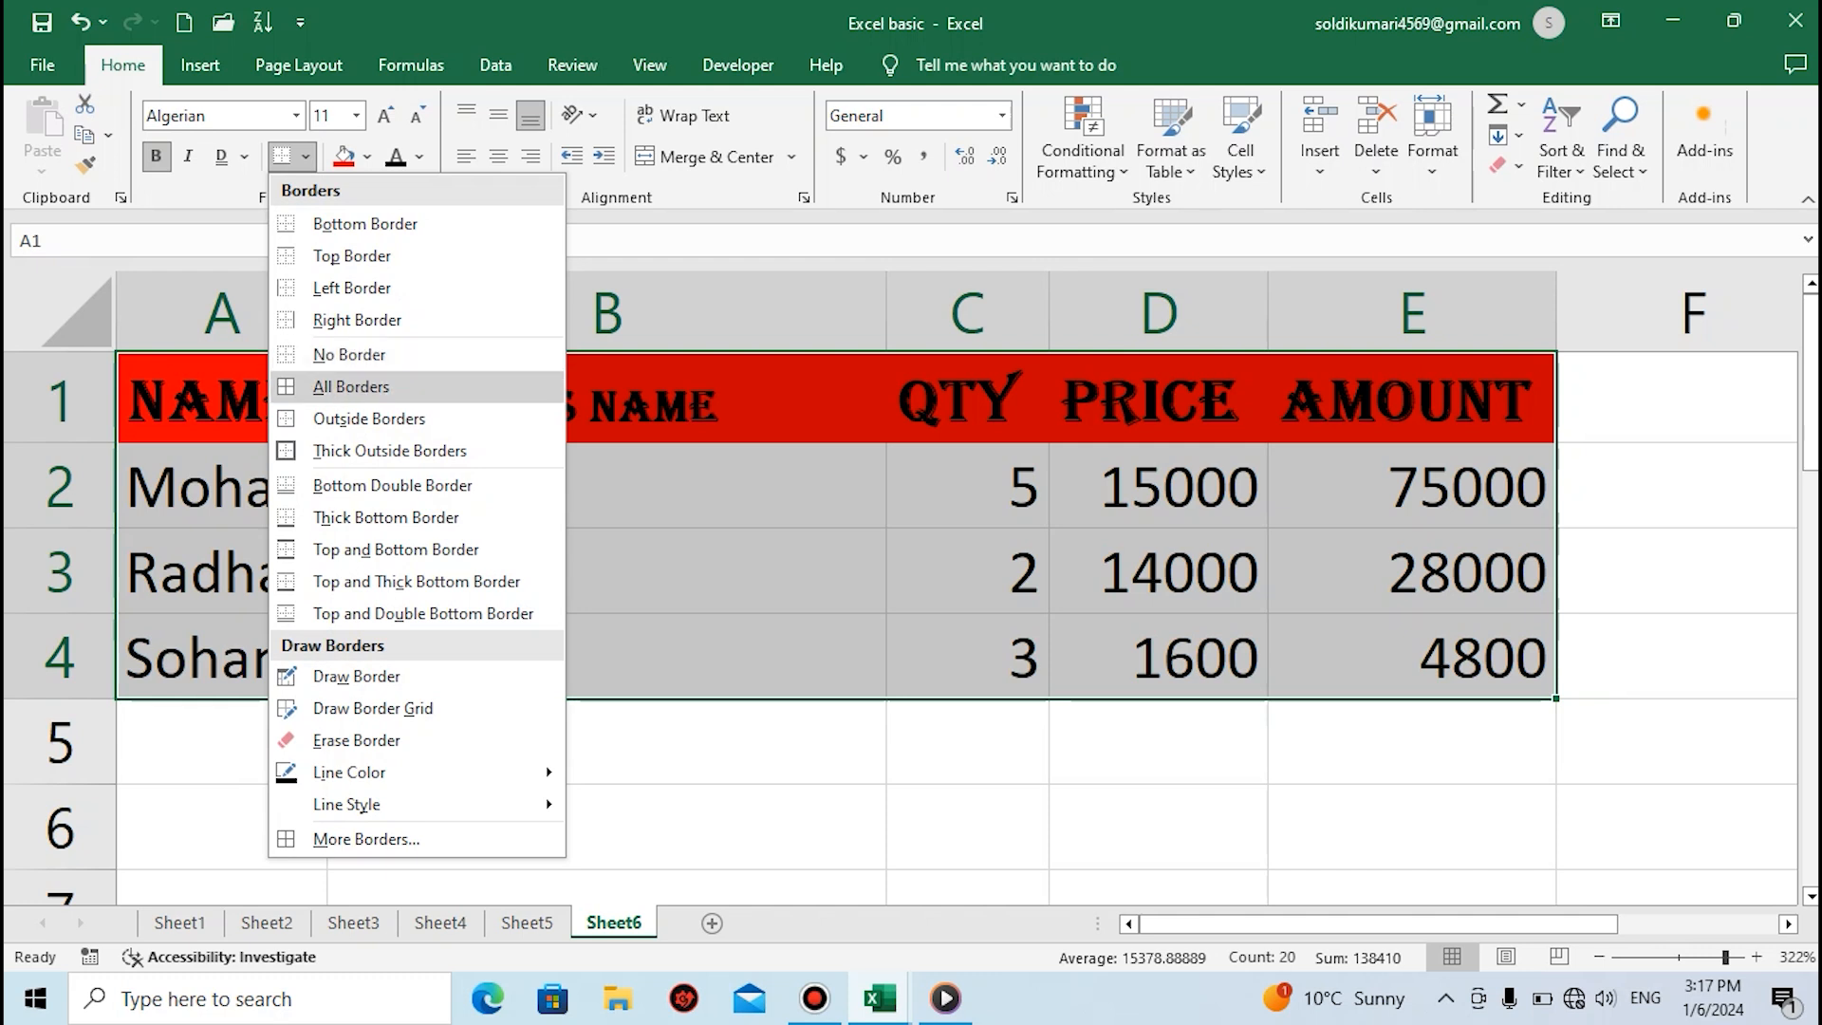
left_click(351, 388)
left_click(606, 571)
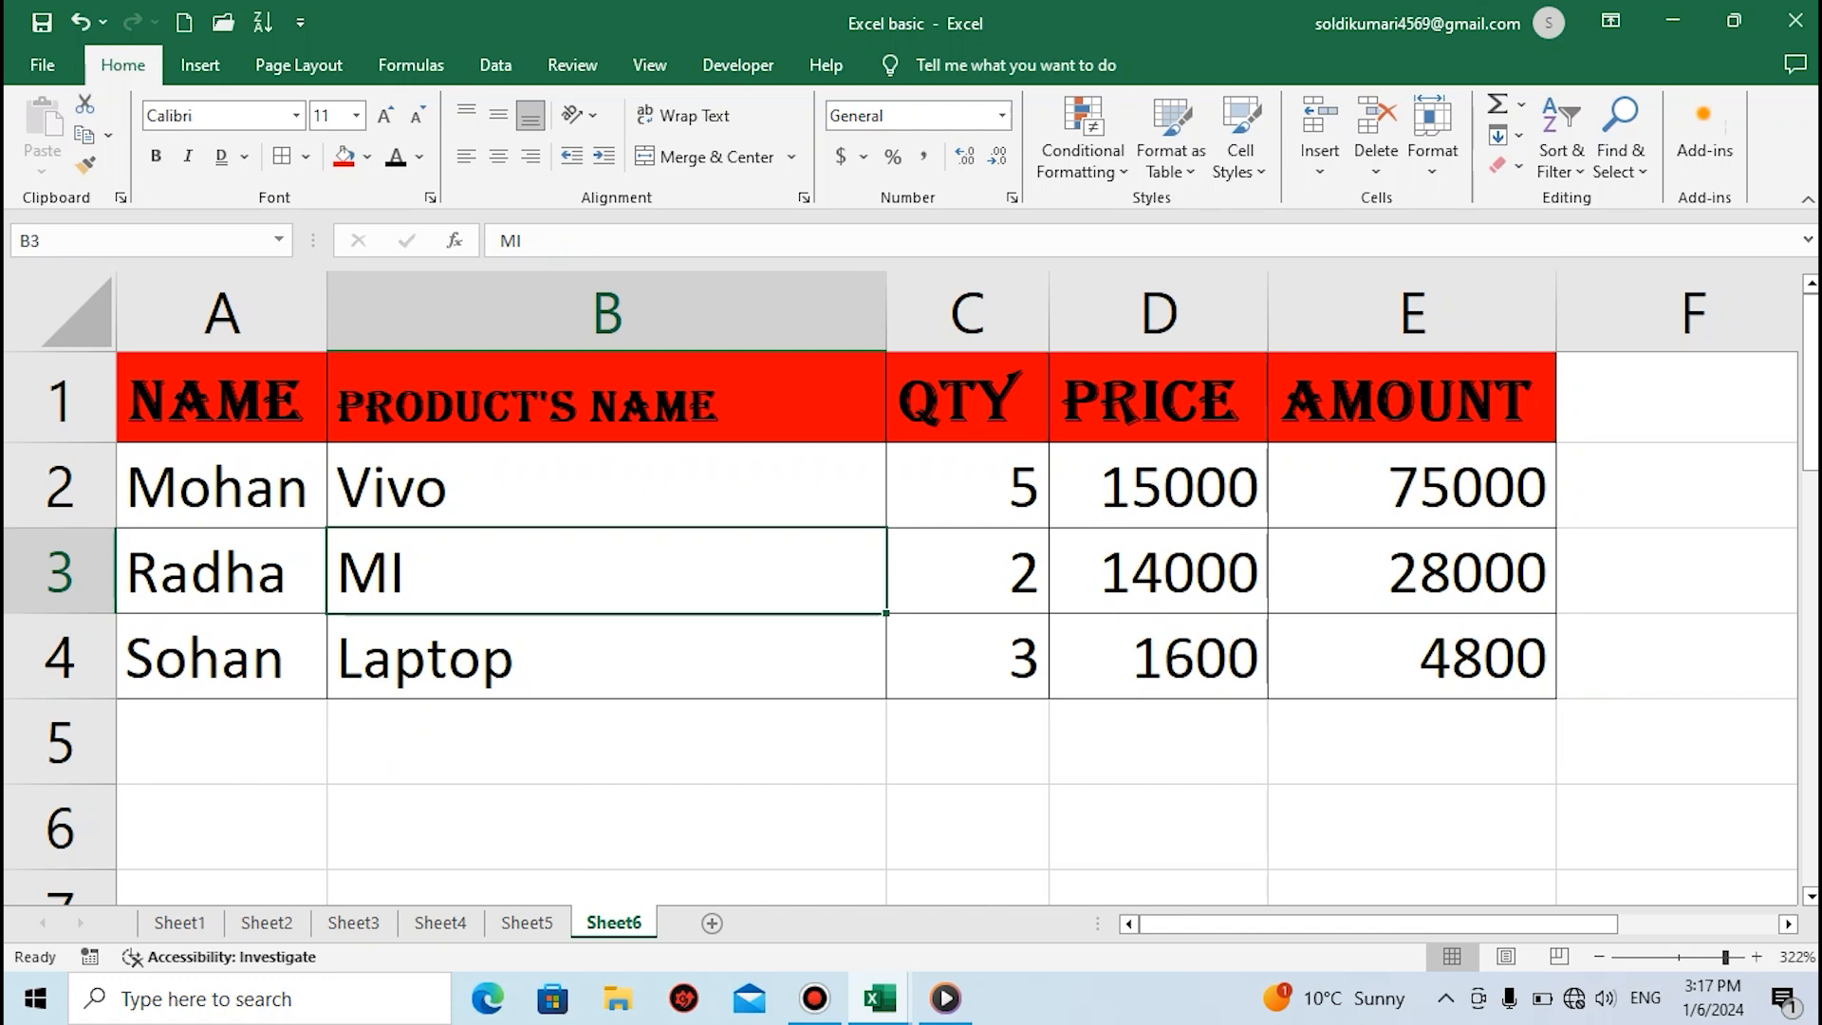
left_click(607, 485)
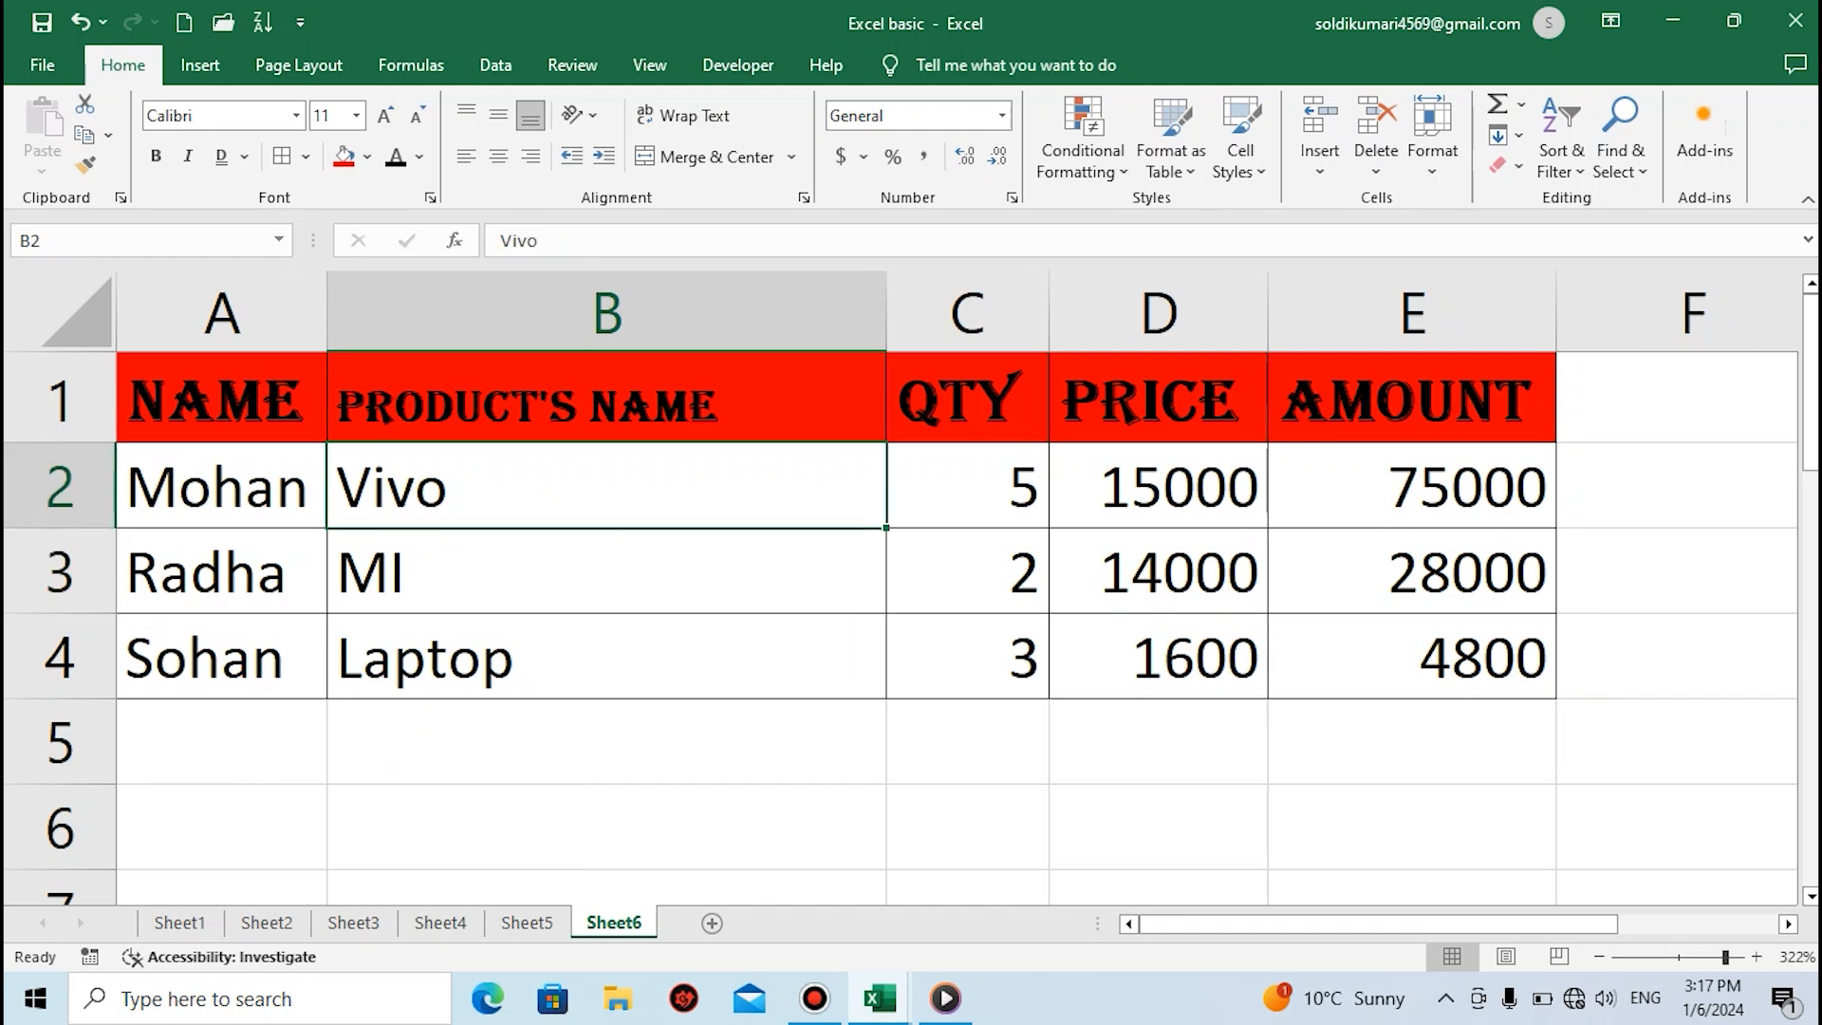
Remove all borders from the table range A1 to E4 with No Border
left_click(1411, 656)
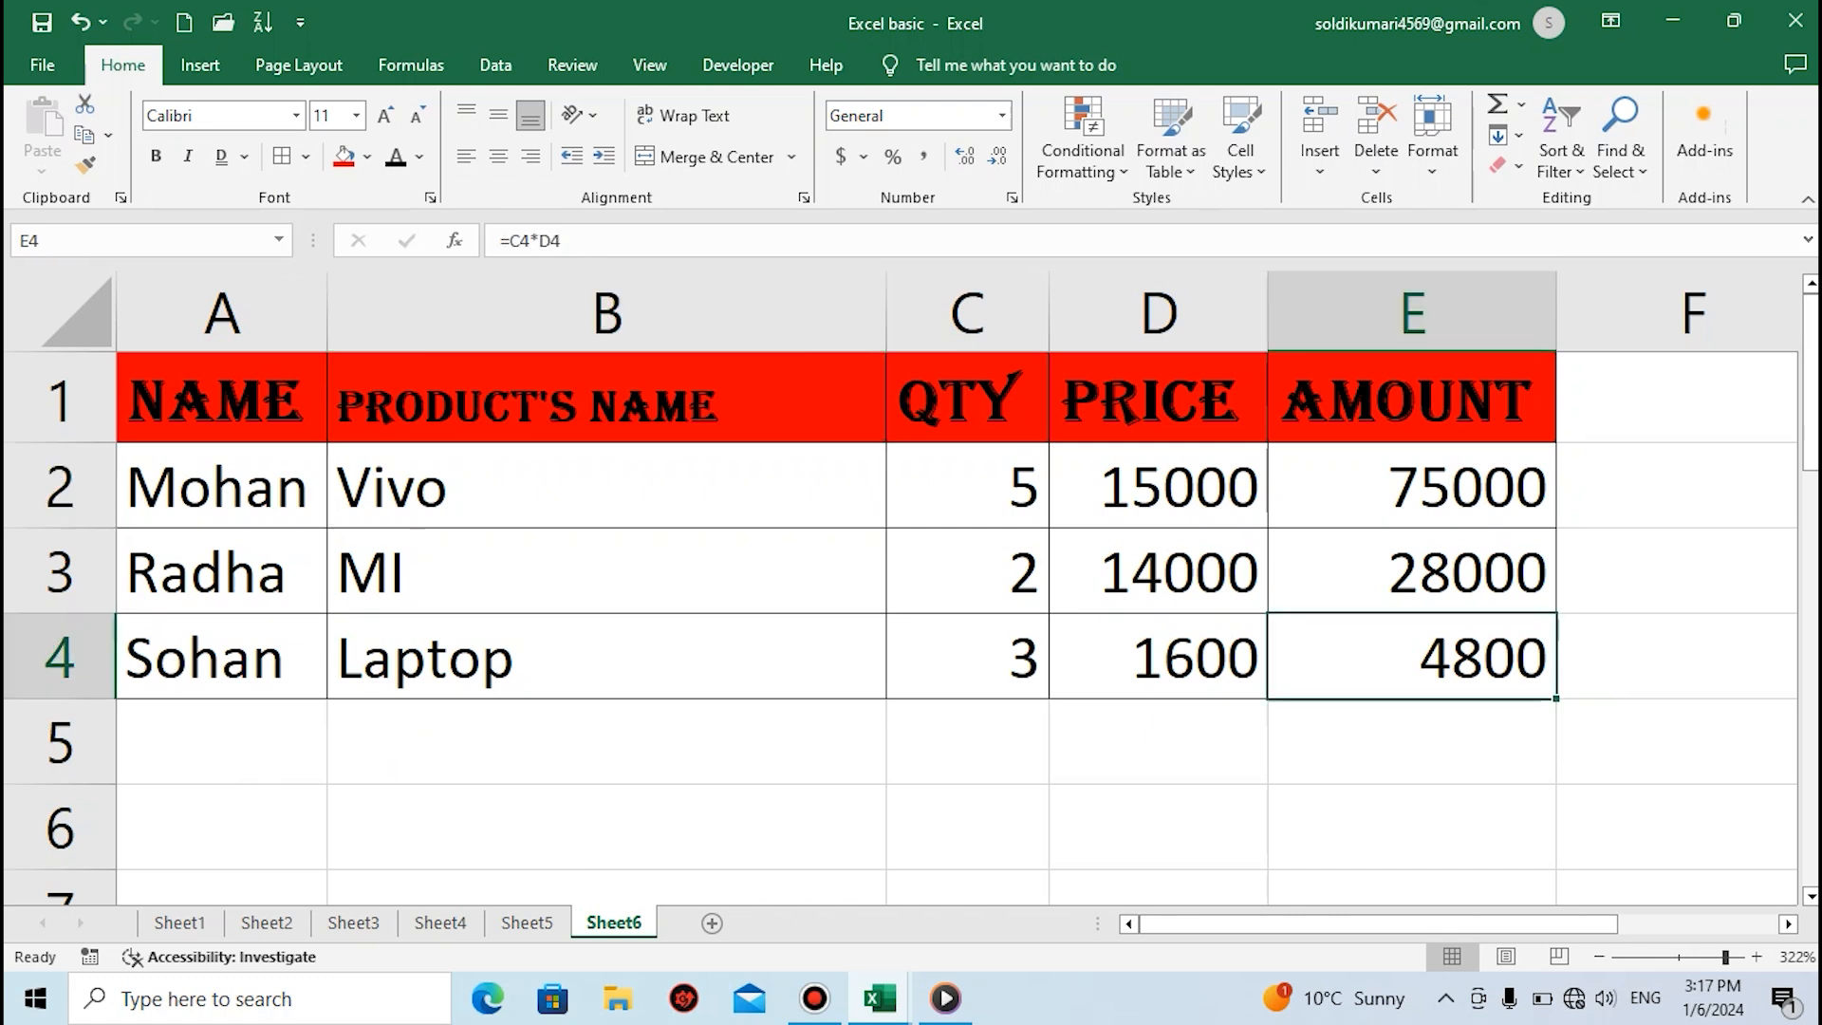
key("ctrl+Home")
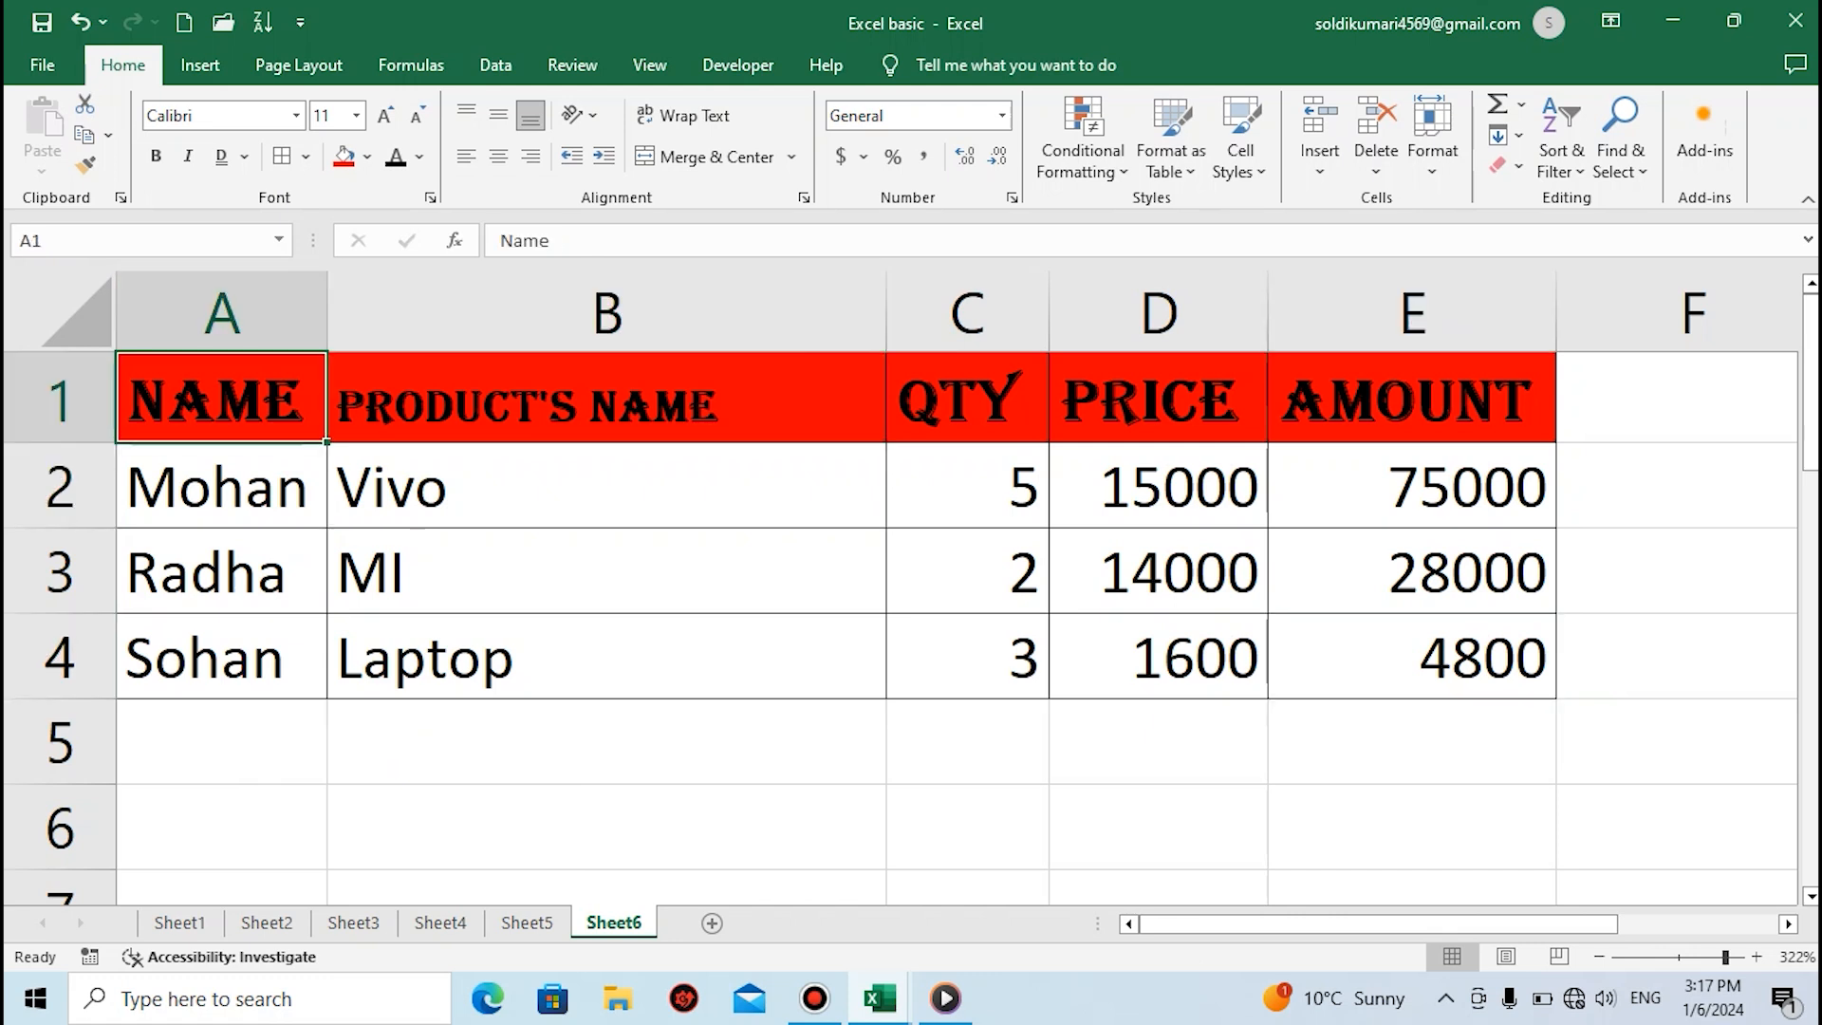
key("ctrl+shift+Down")
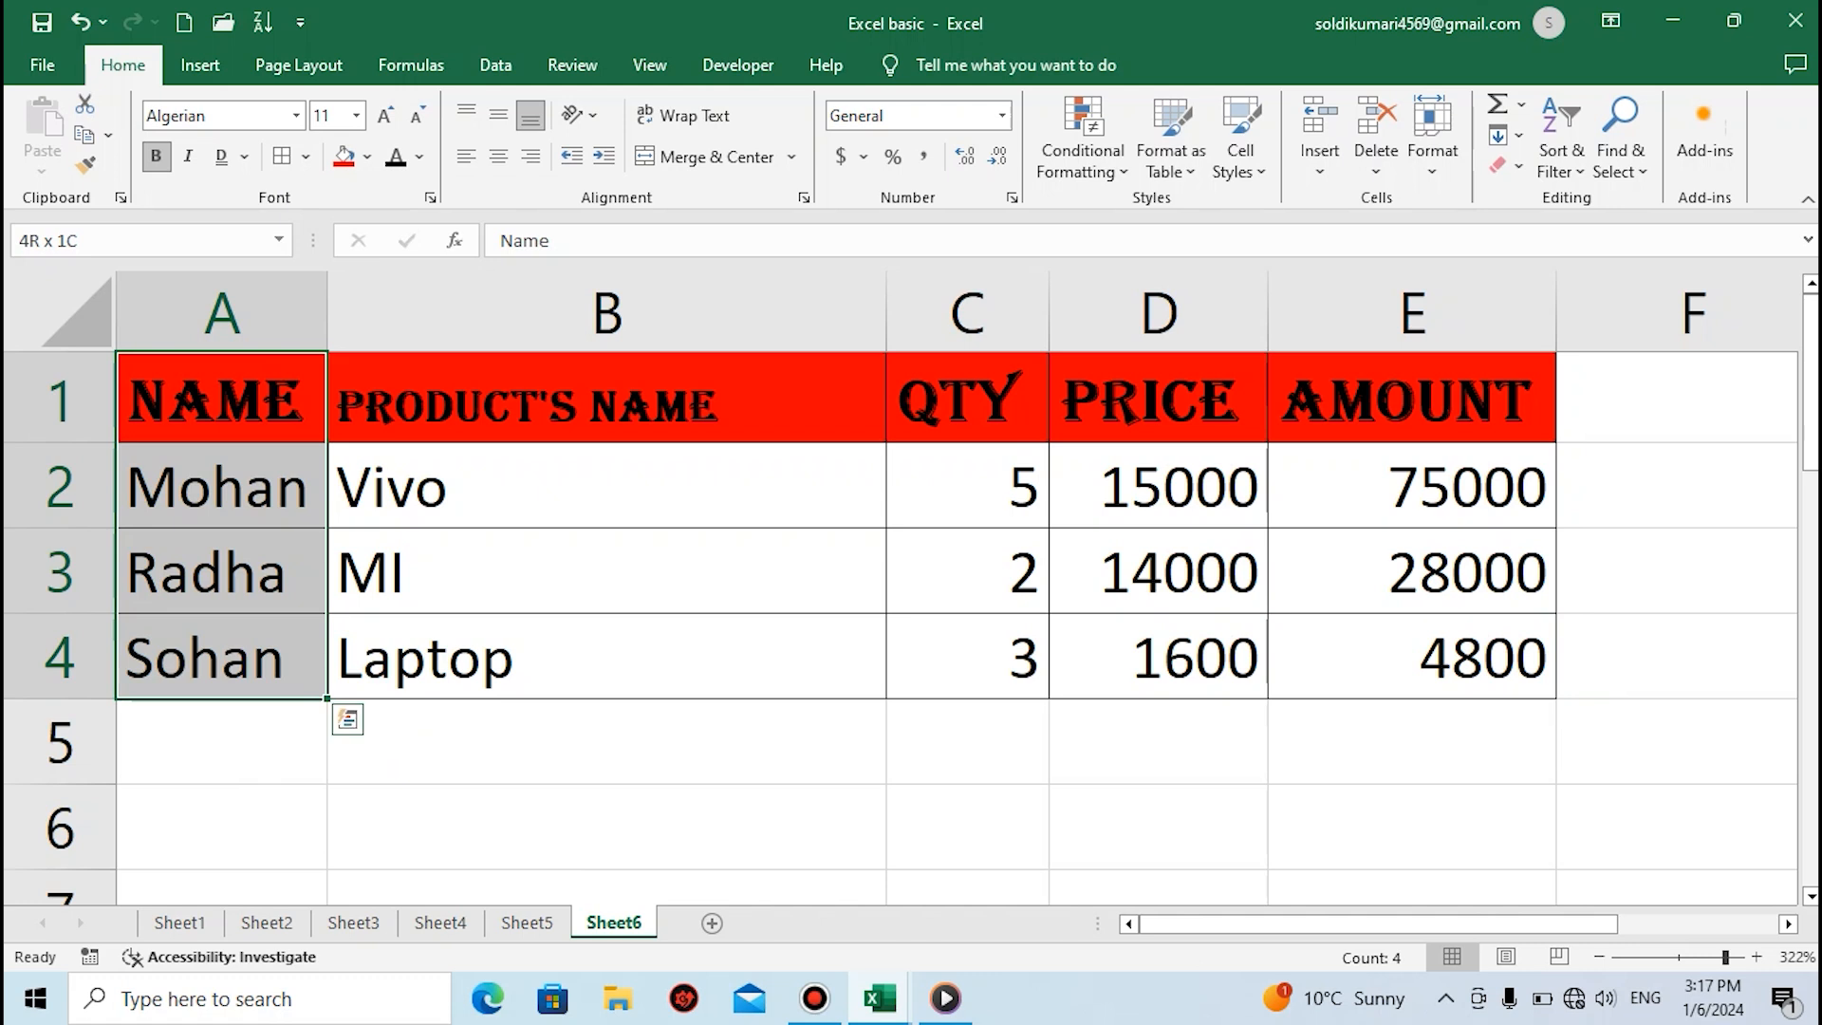
key("ctrl+shift+Right")
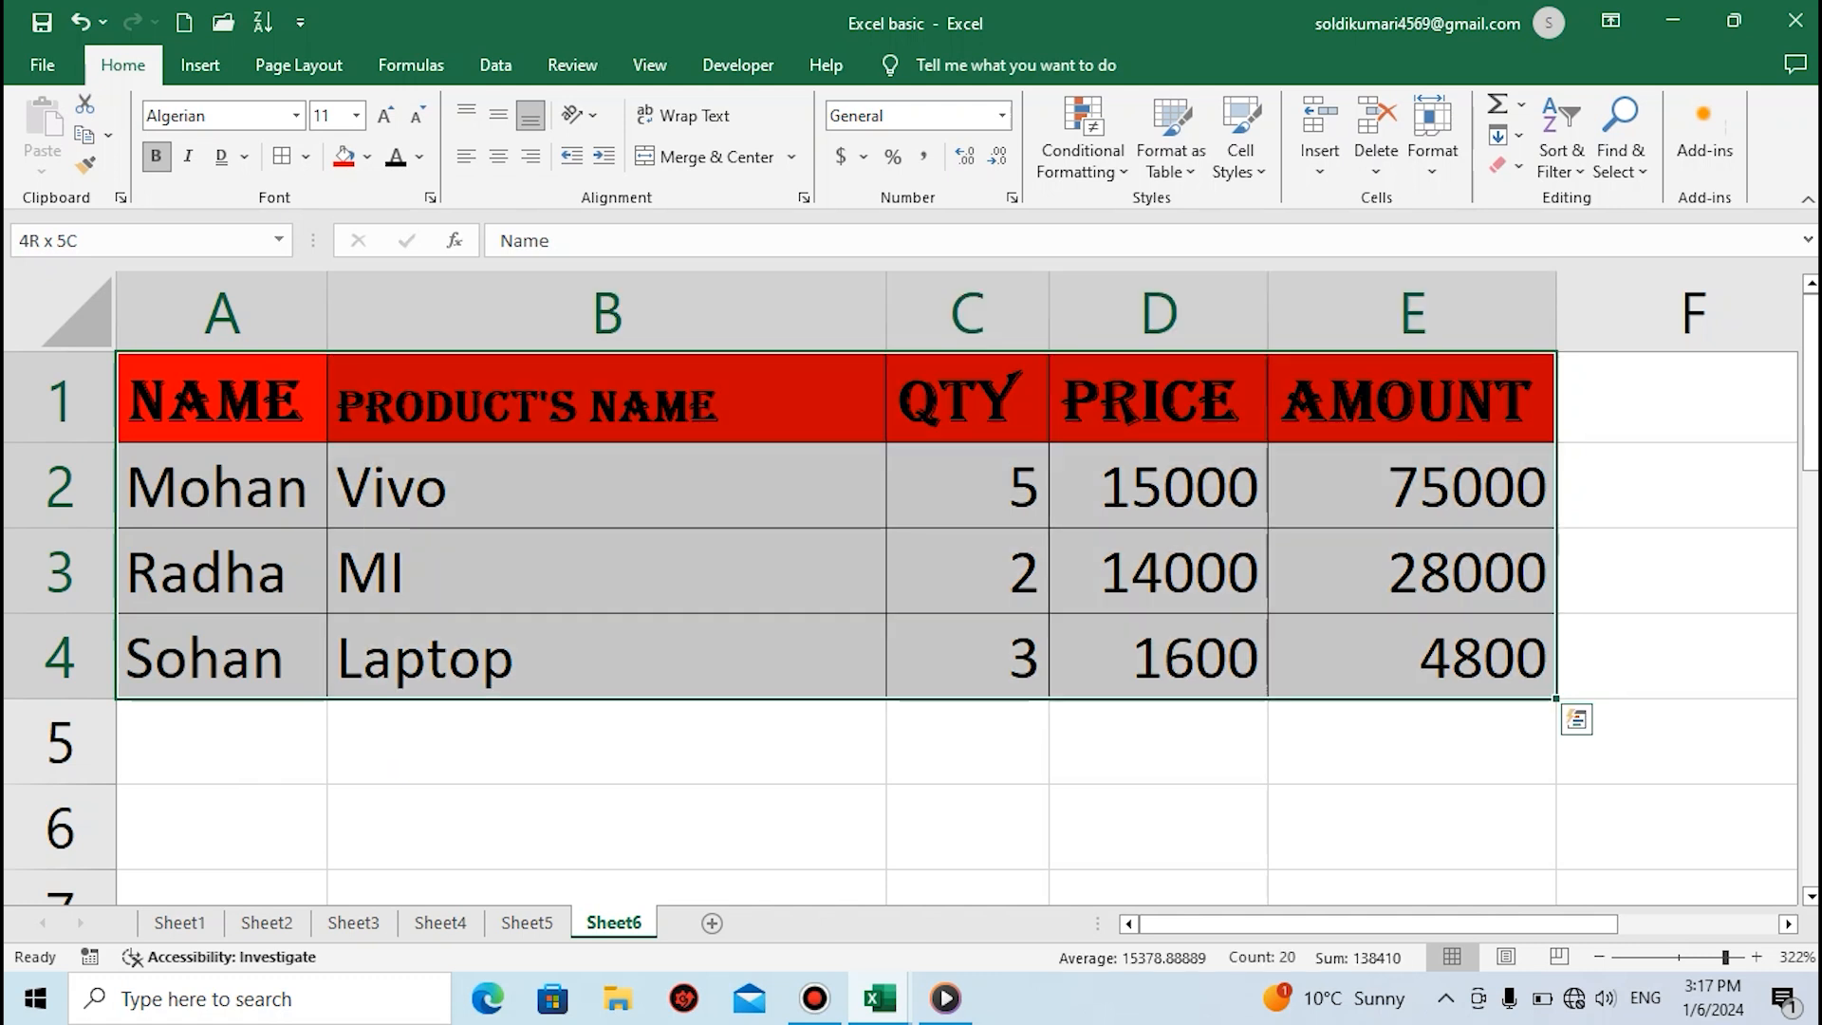
left_click(306, 157)
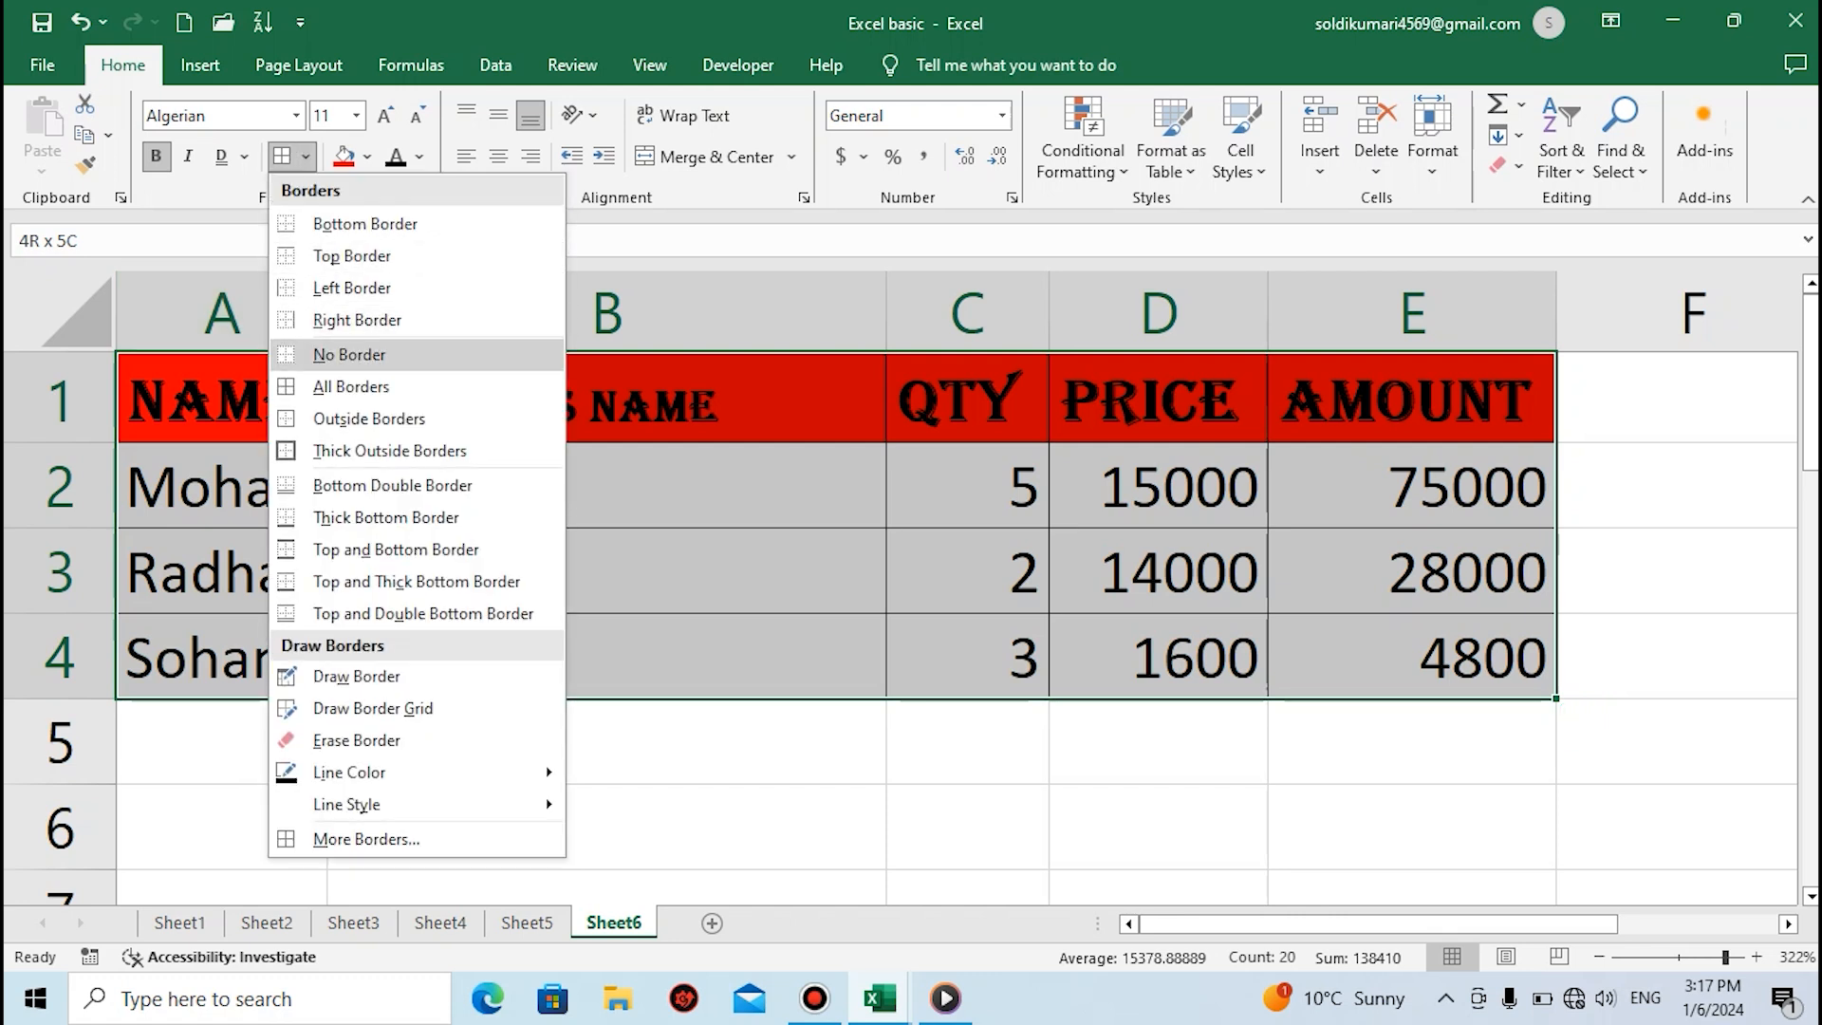
left_click(349, 354)
left_click(606, 571)
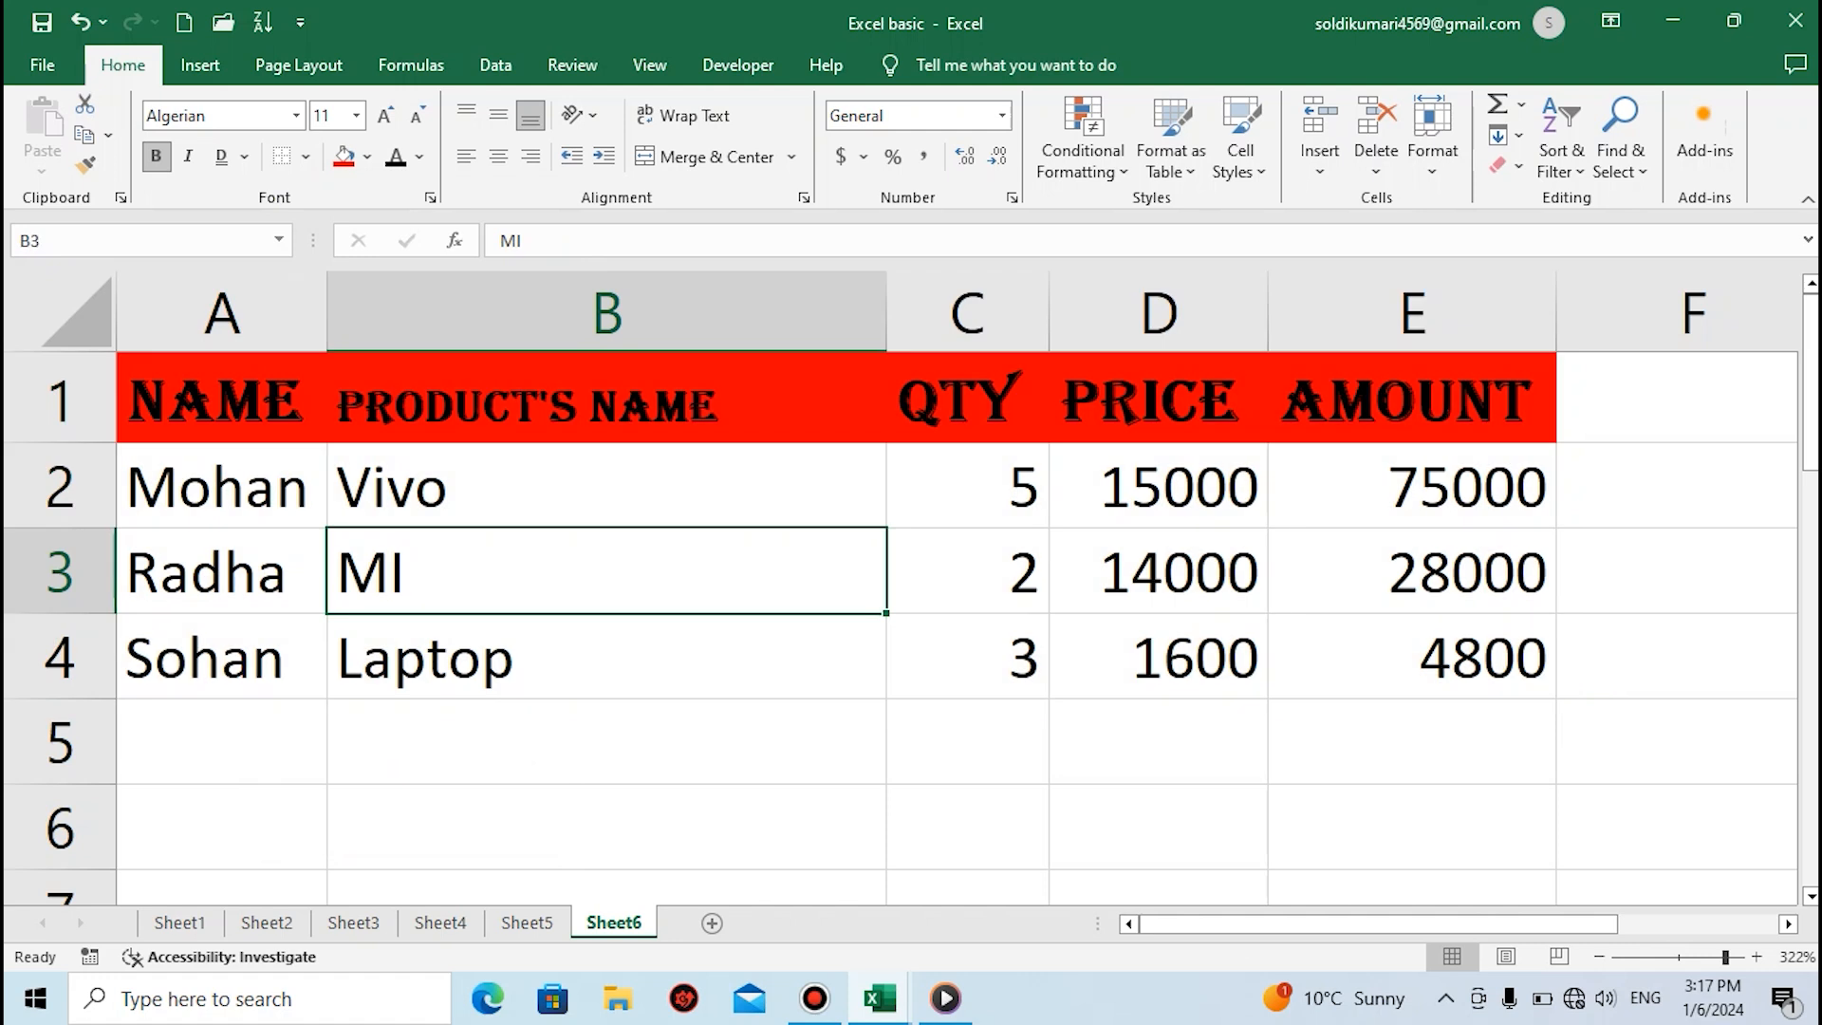
Reapply All Borders to the table range A1 to E4
left_click_drag(222, 397, 1424, 660)
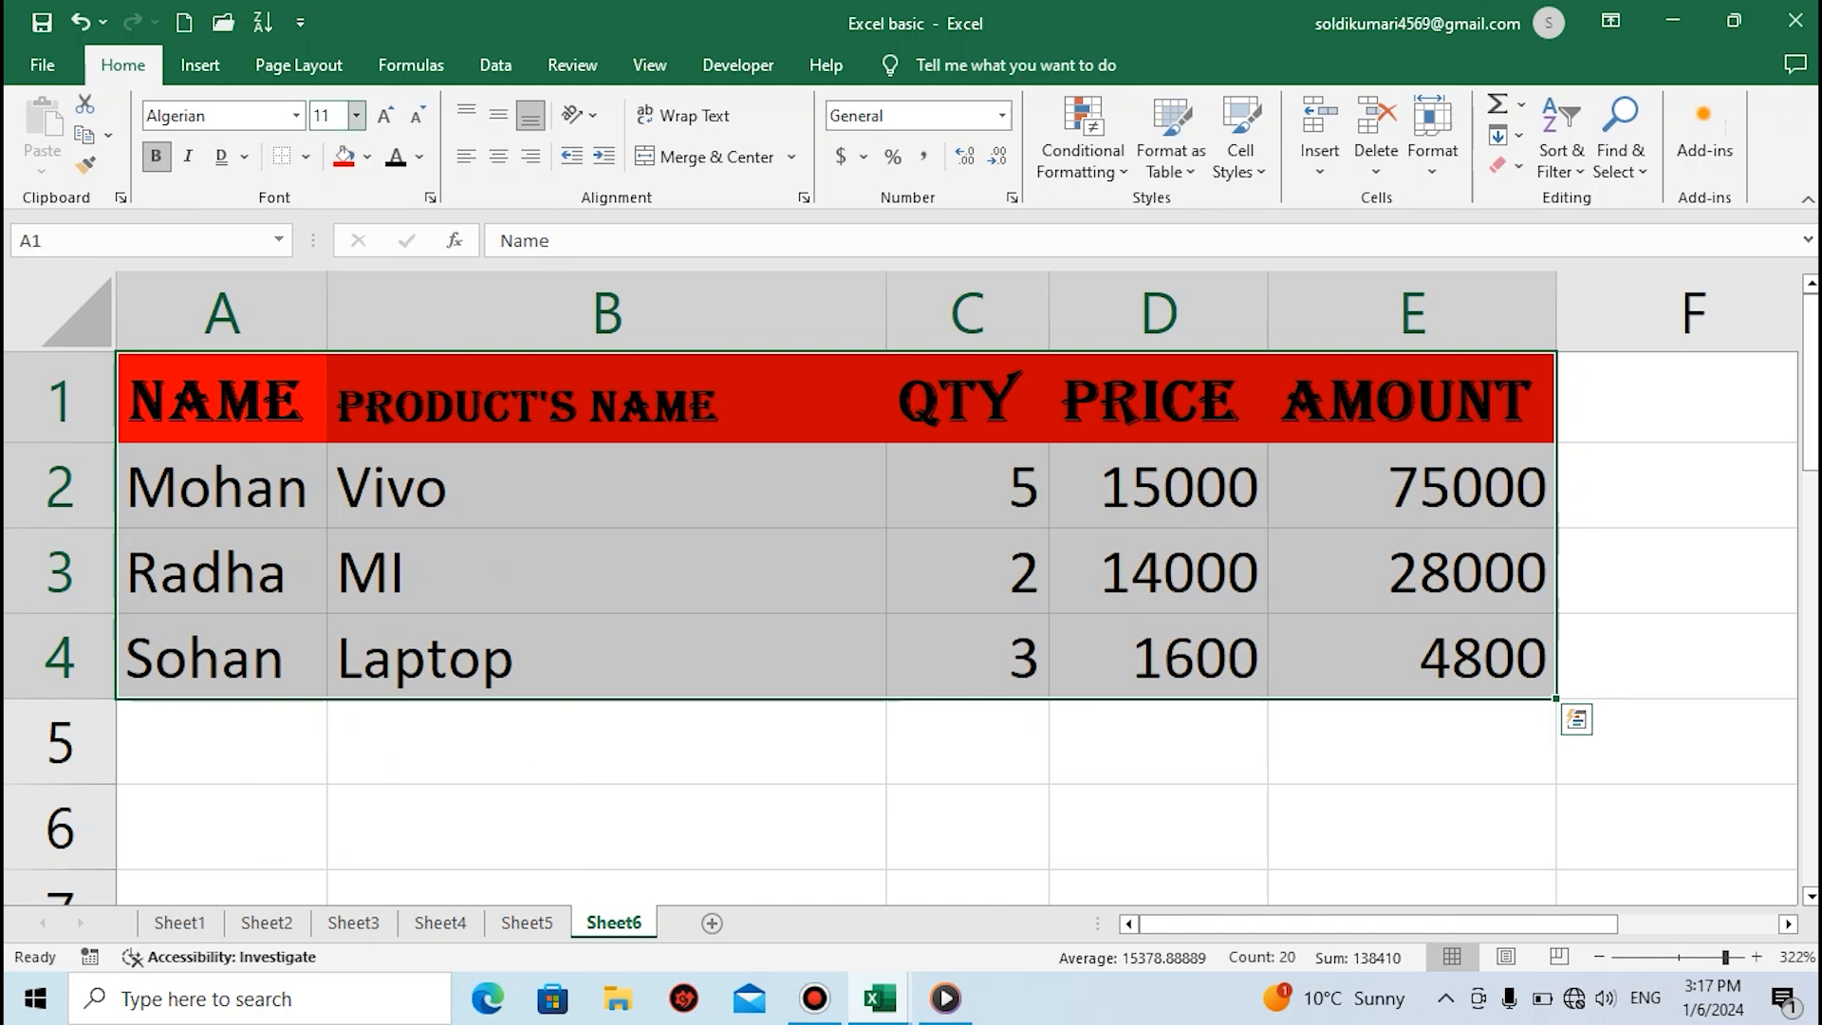
left_click(304, 157)
left_click(350, 386)
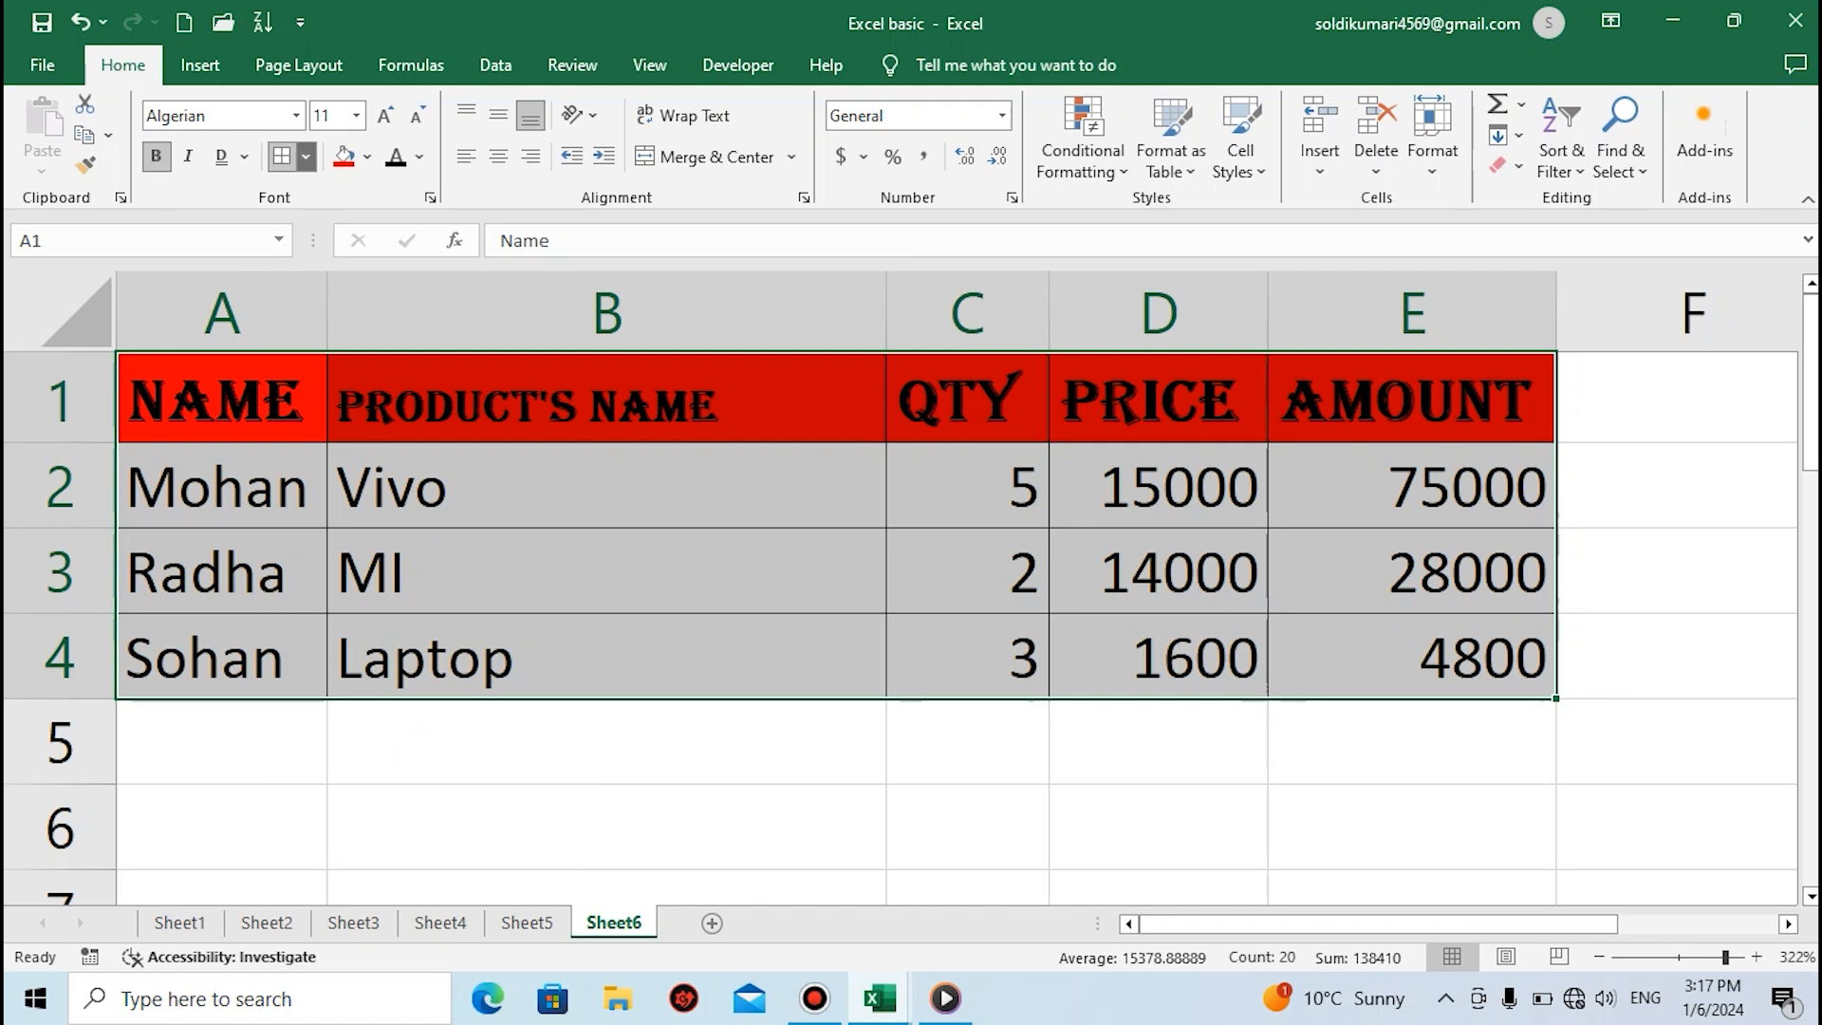
left_click(306, 157)
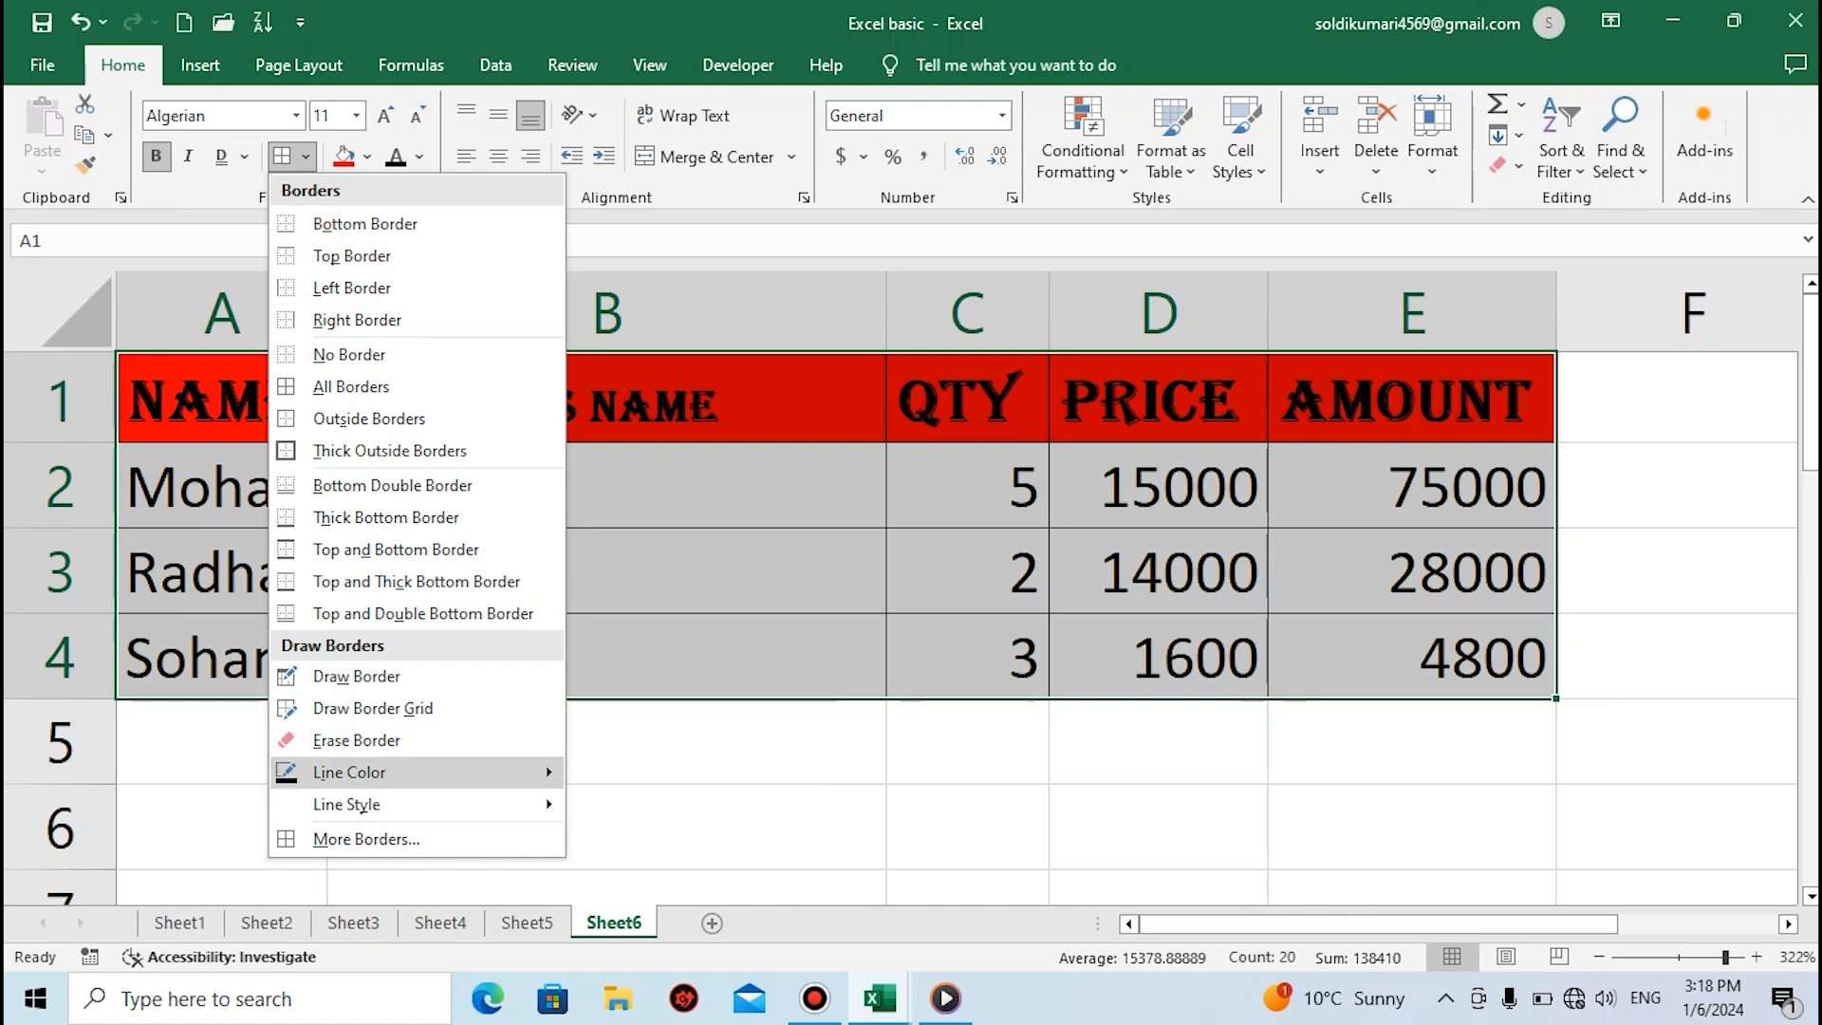
mouse_move(380, 771)
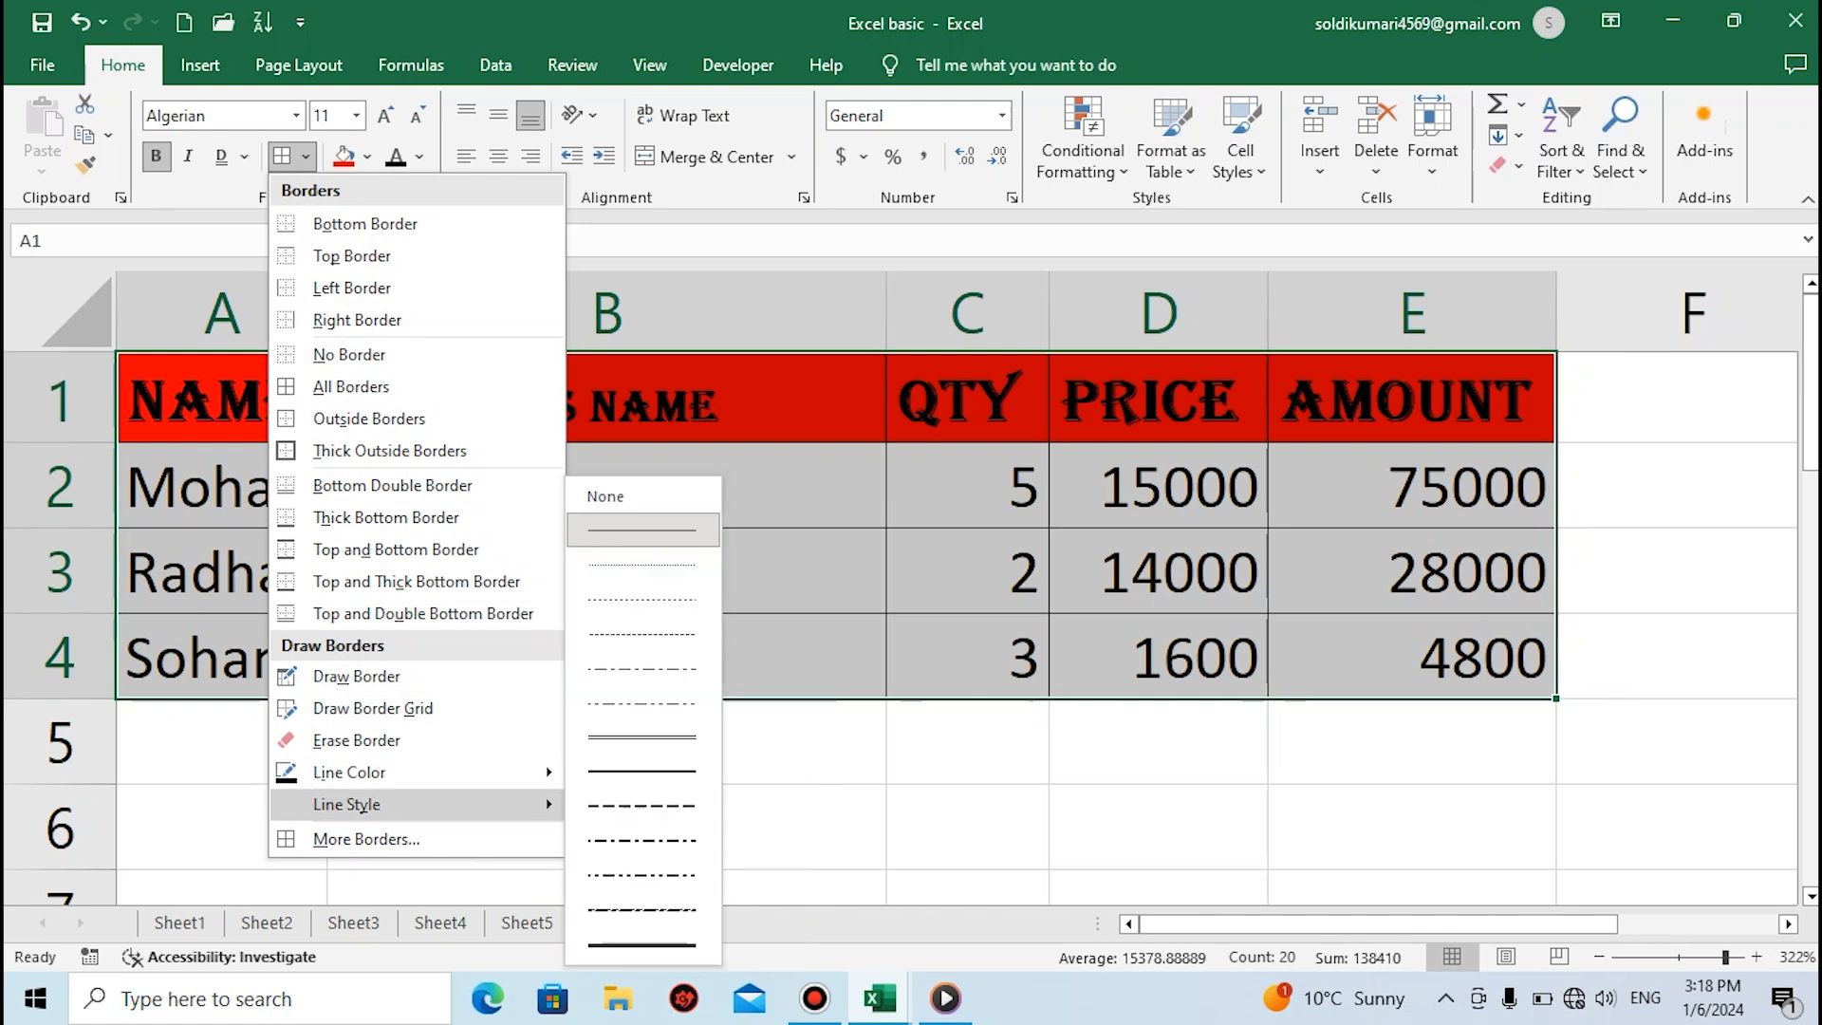
mouse_move(380, 804)
left_click(643, 496)
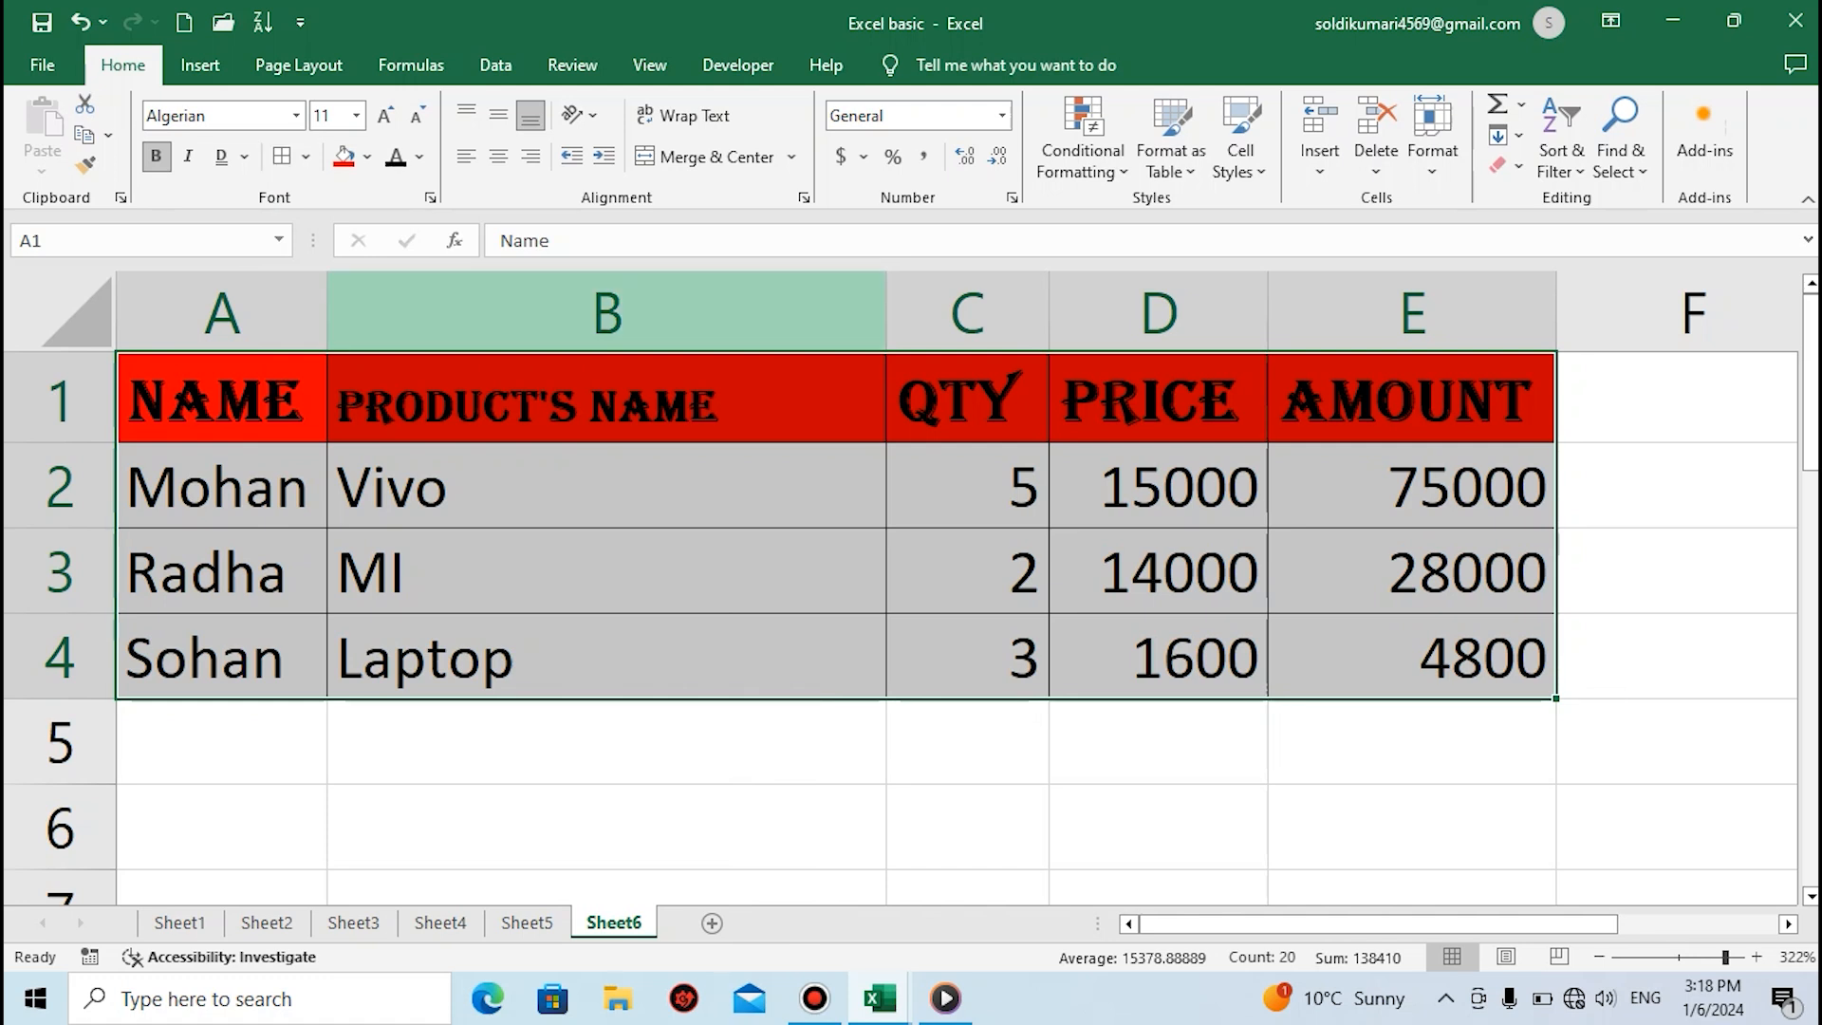
left_click(607, 571)
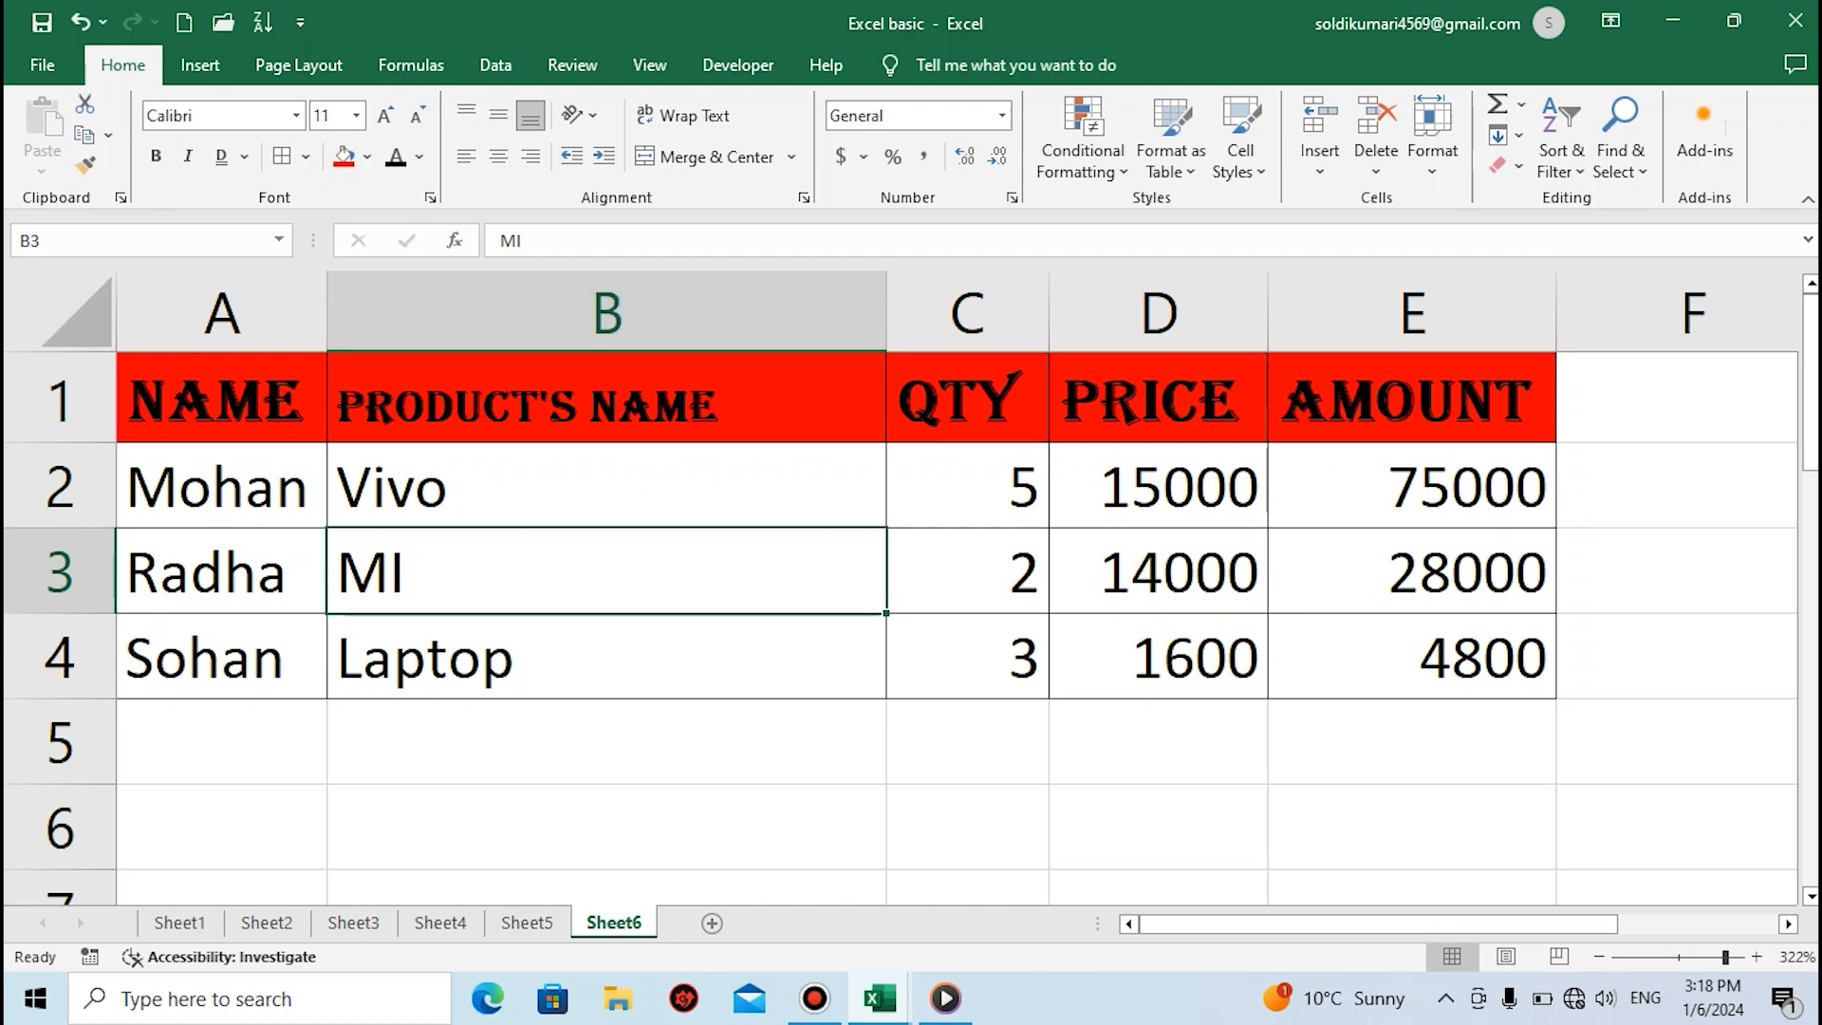
left_click(607, 398)
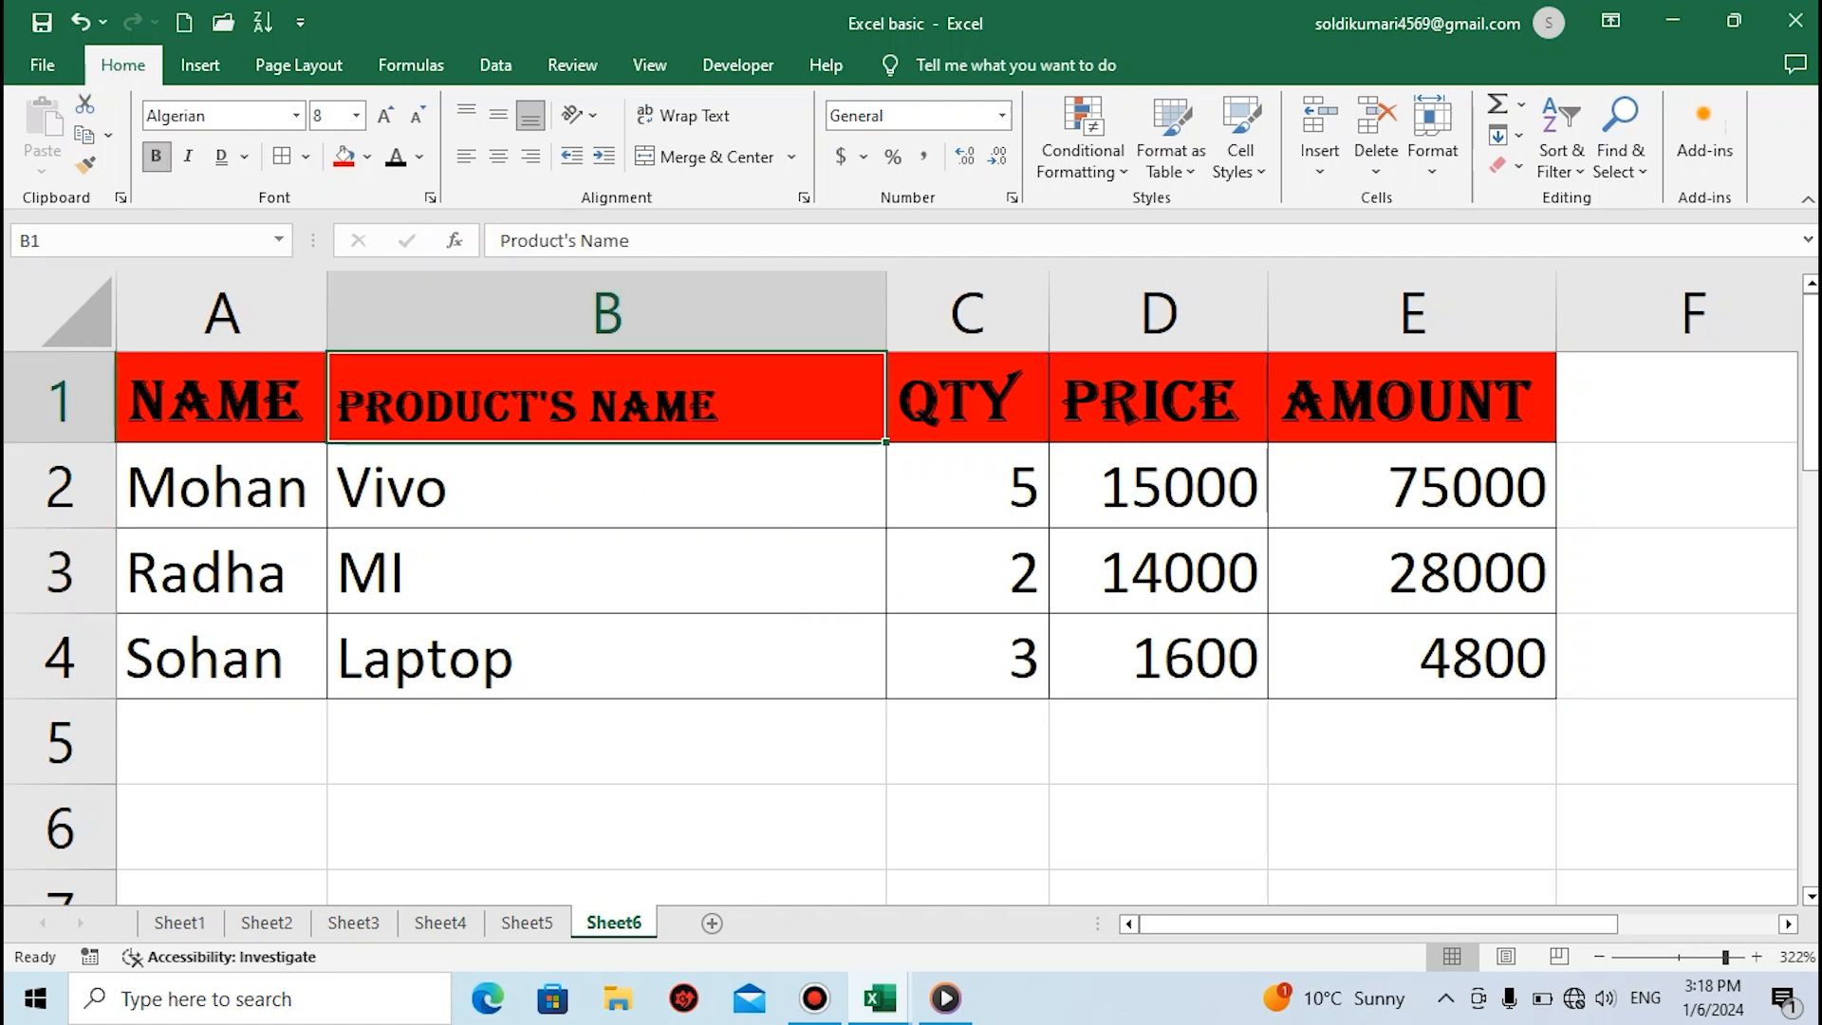
Fill cell B3 with yellow and set its font colour to red
left_click(608, 572)
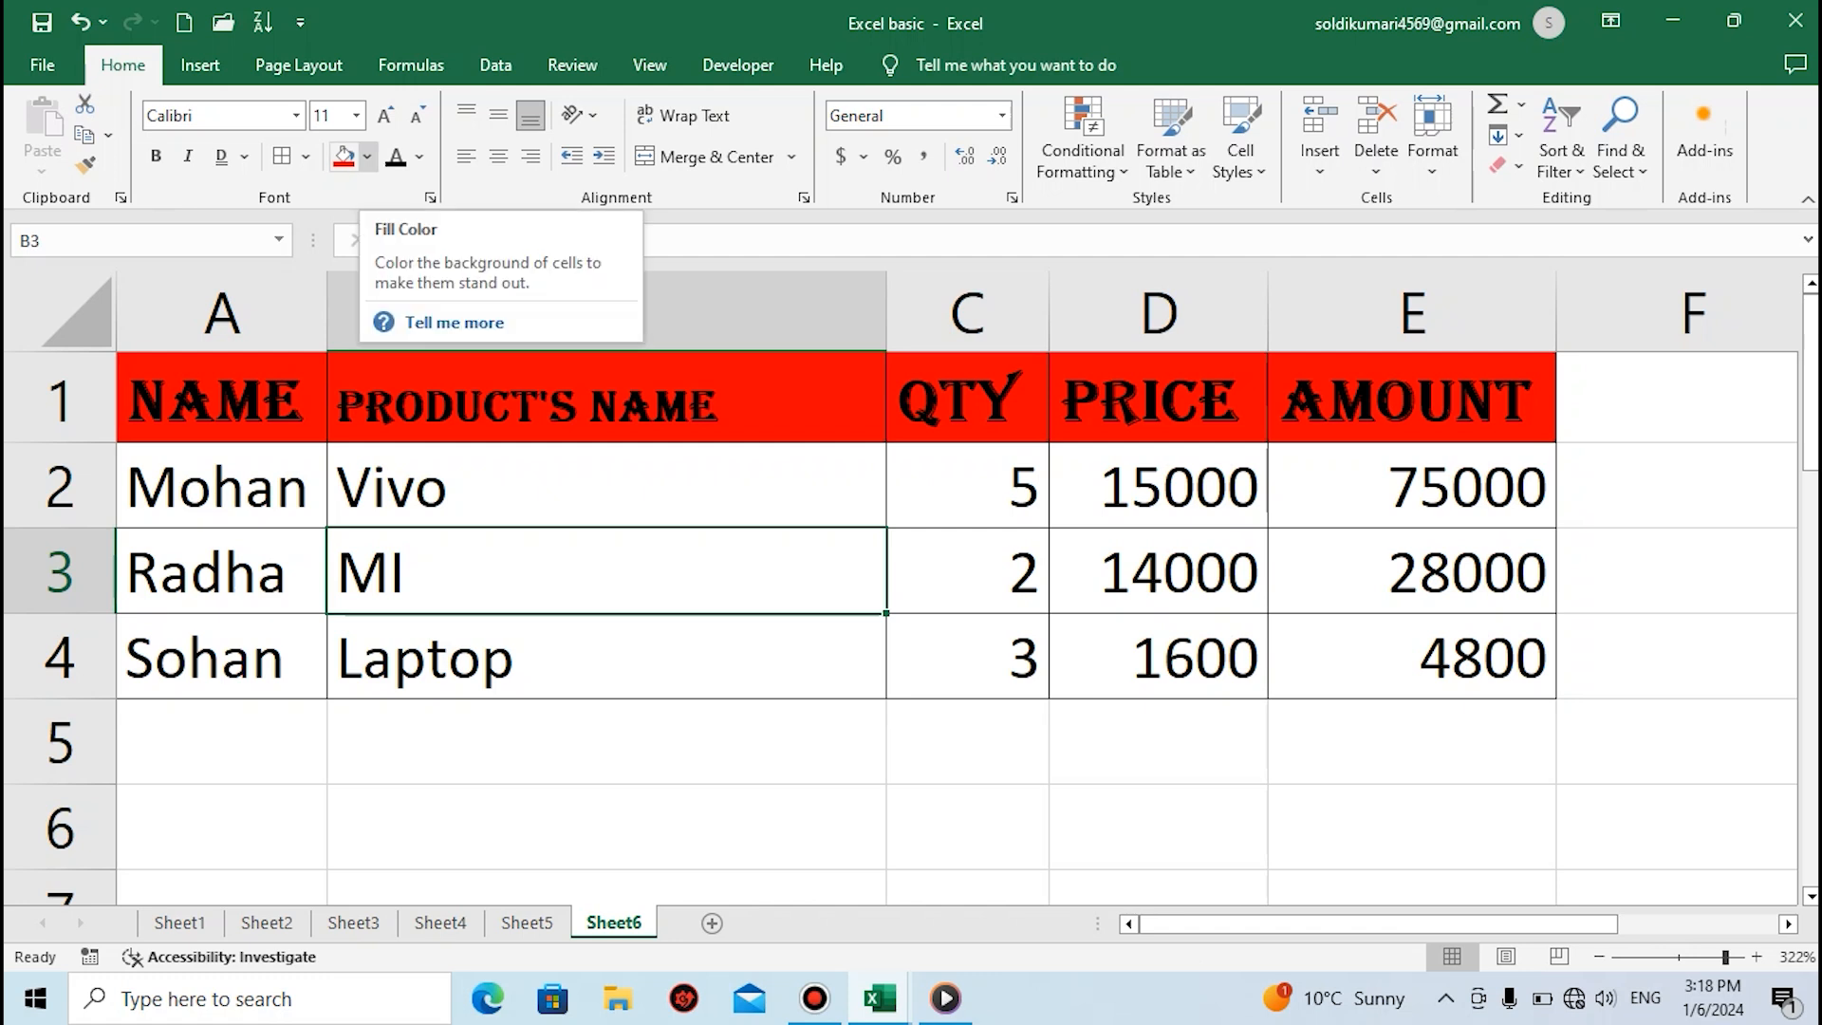
left_click(367, 157)
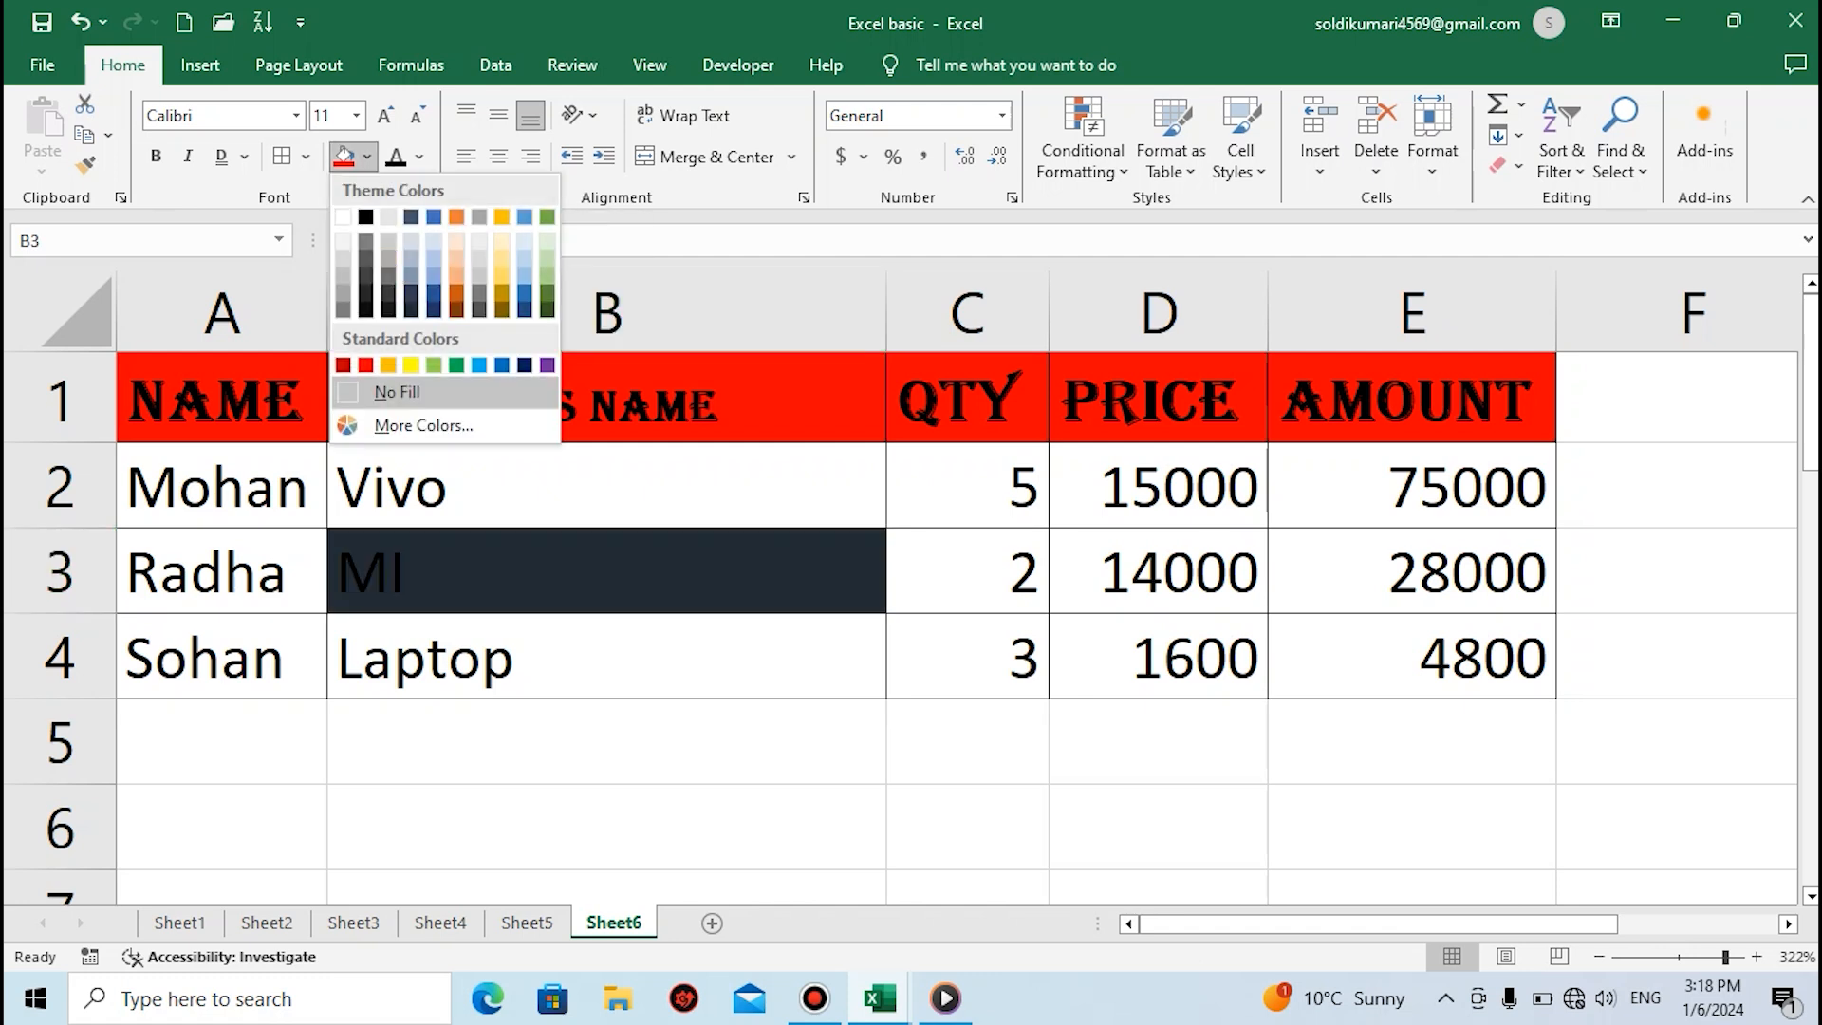
left_click(411, 365)
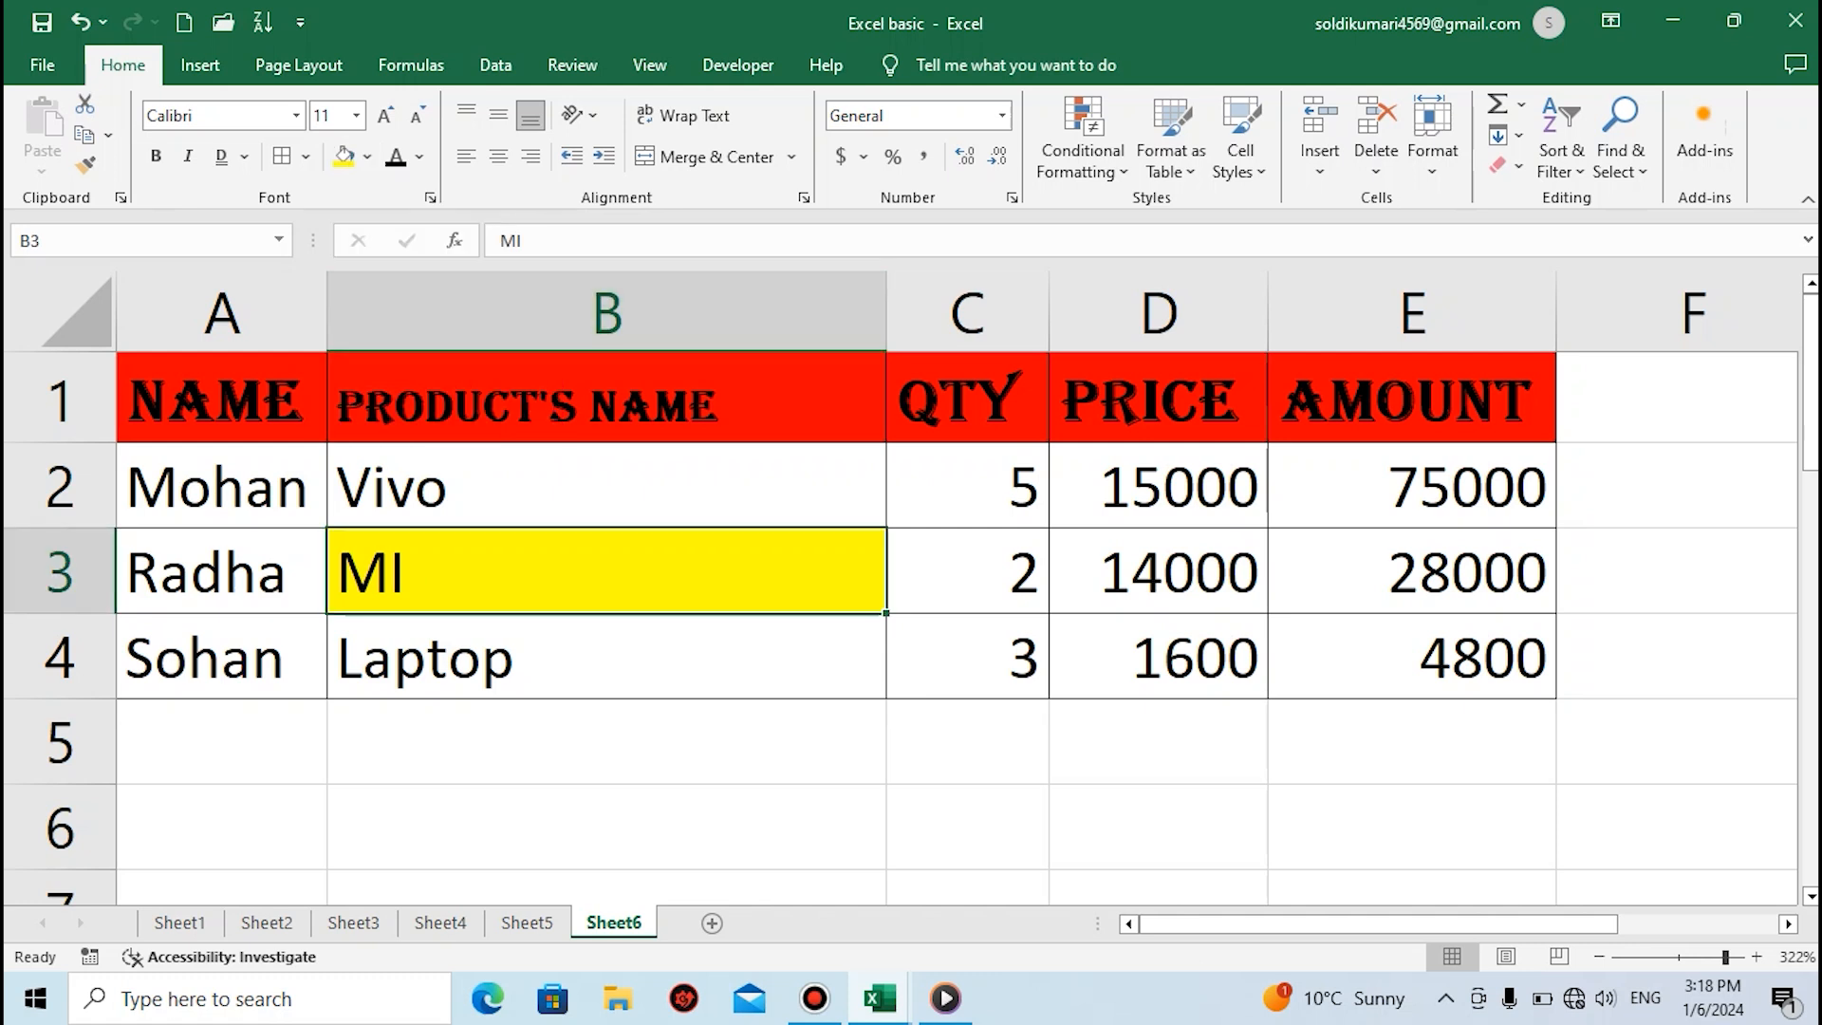
left_click(418, 156)
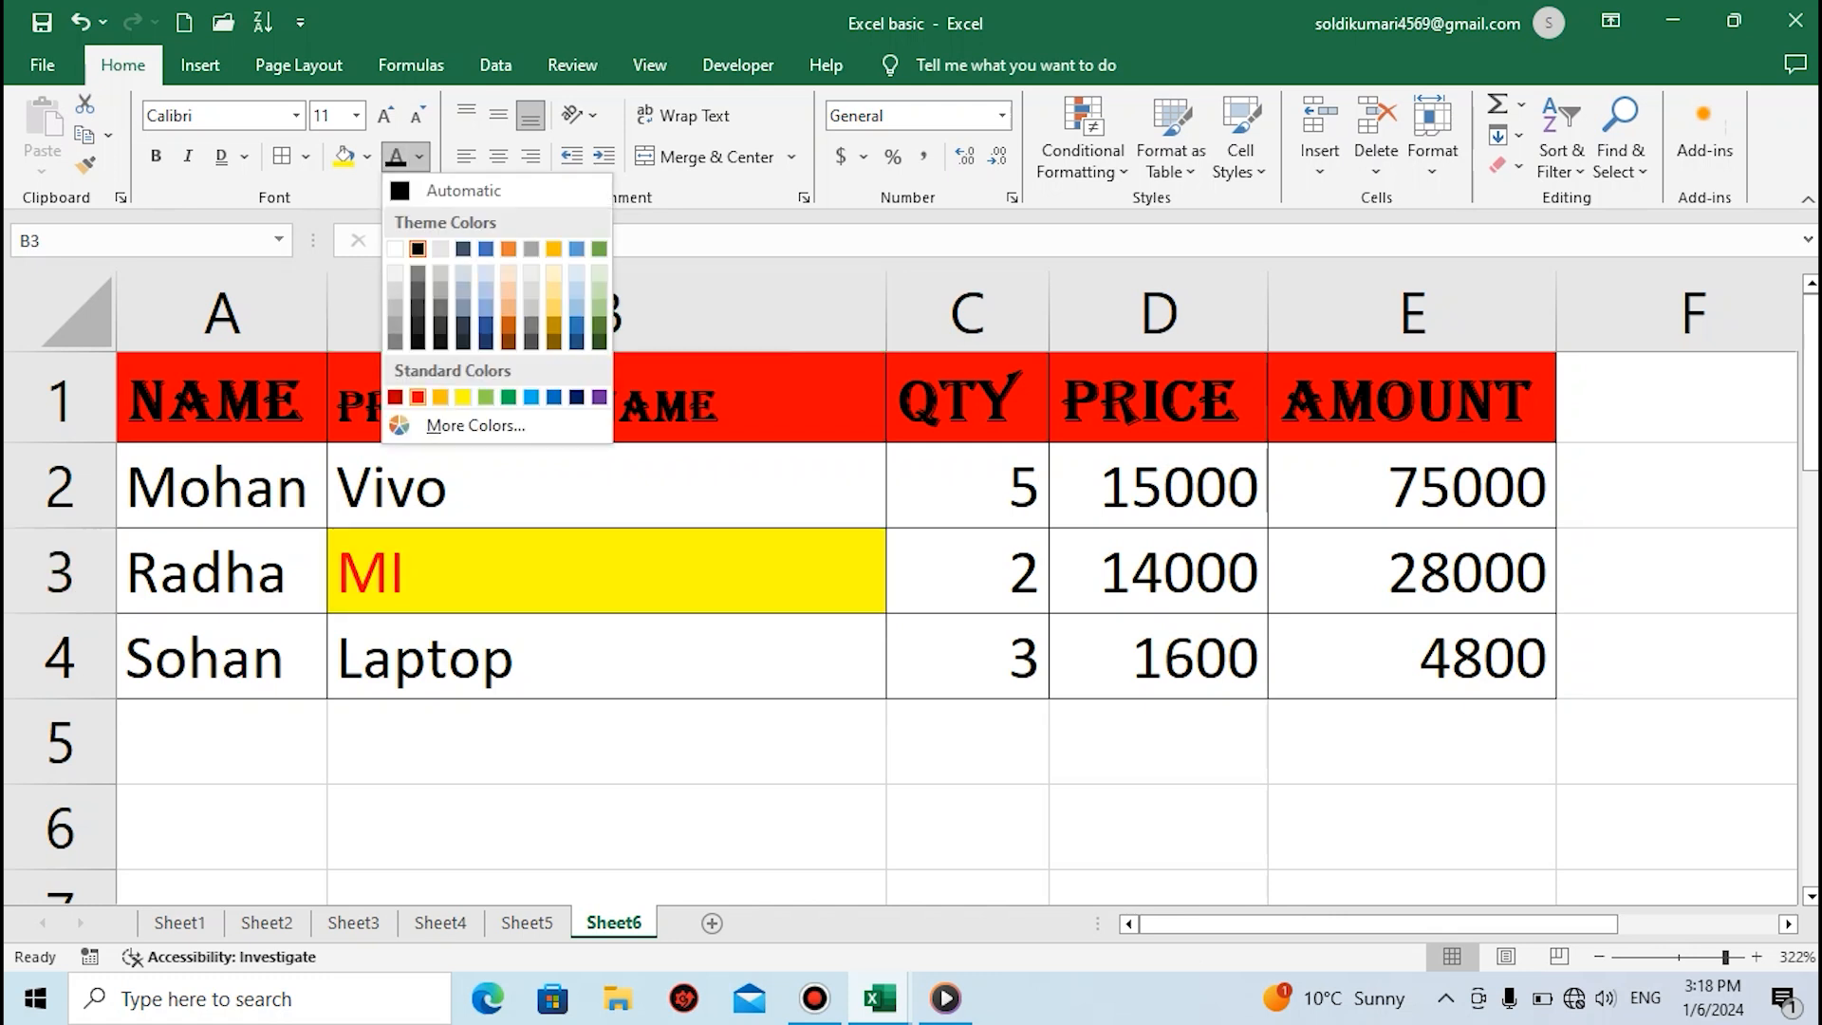
left_click(417, 397)
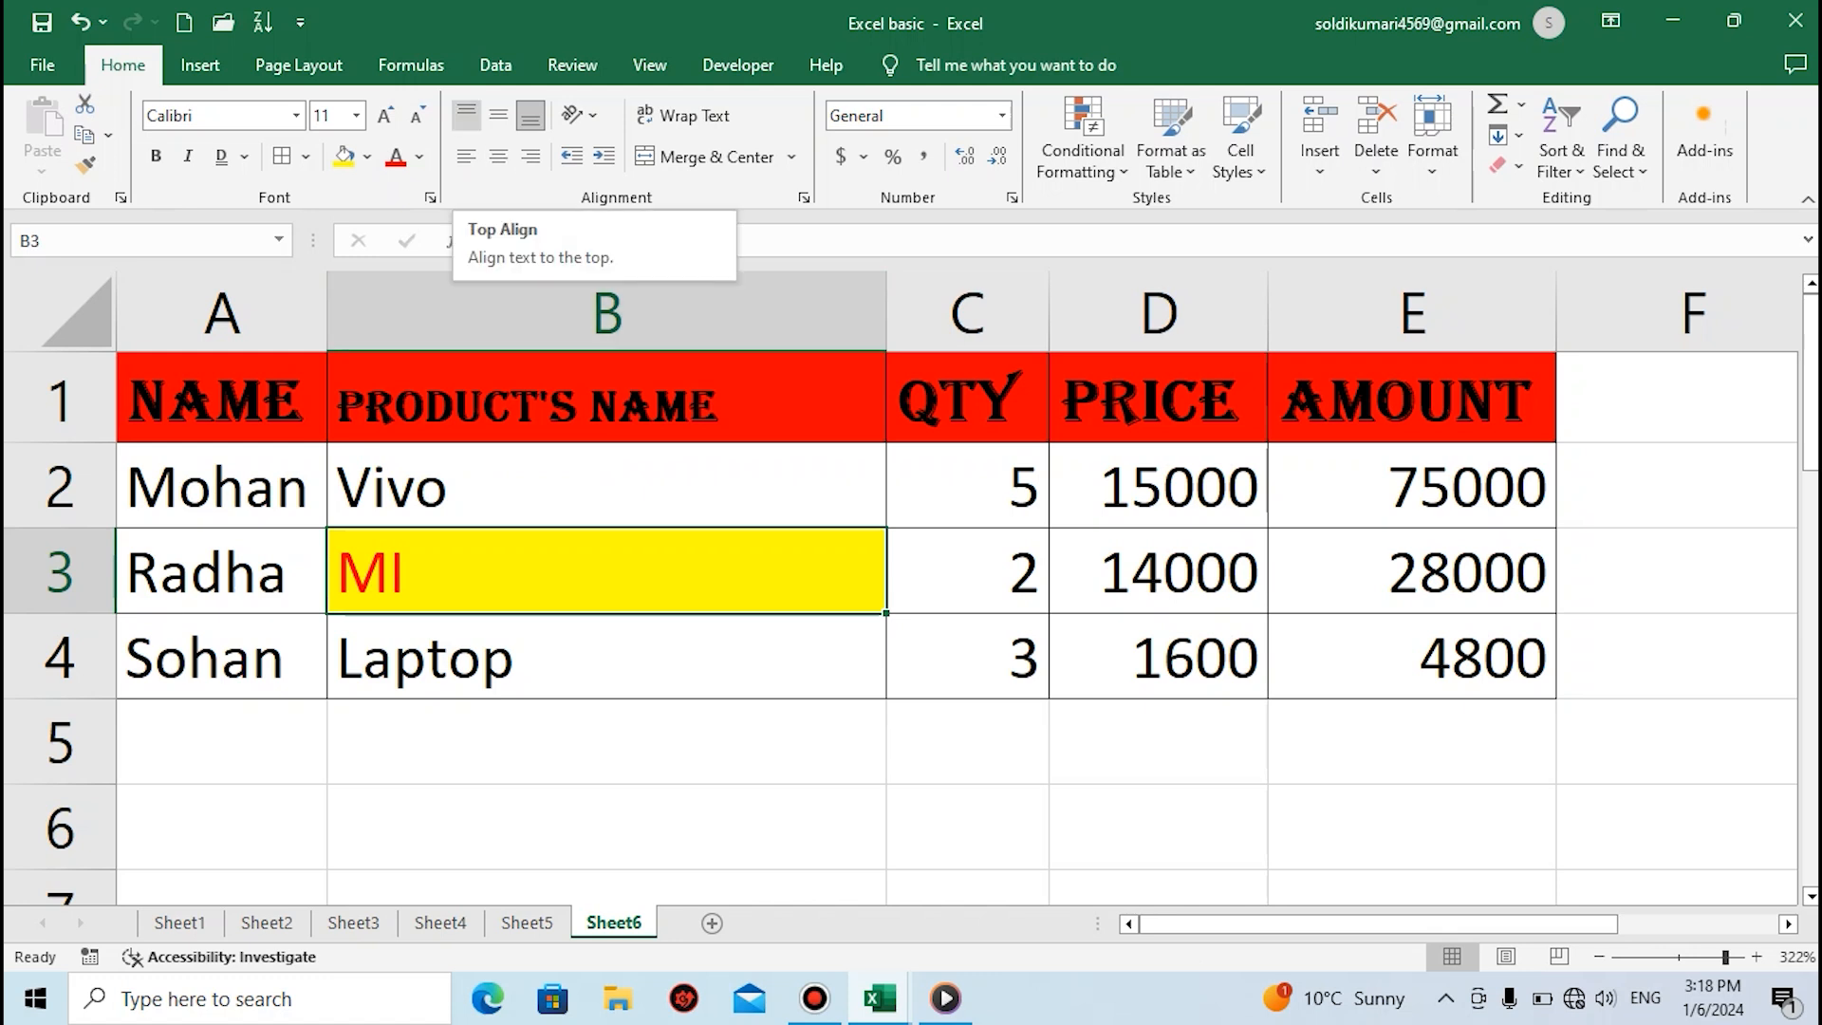
Increase row 3 to about double its height and try top and middle alignment on the text in cell B3
left_click(466, 115)
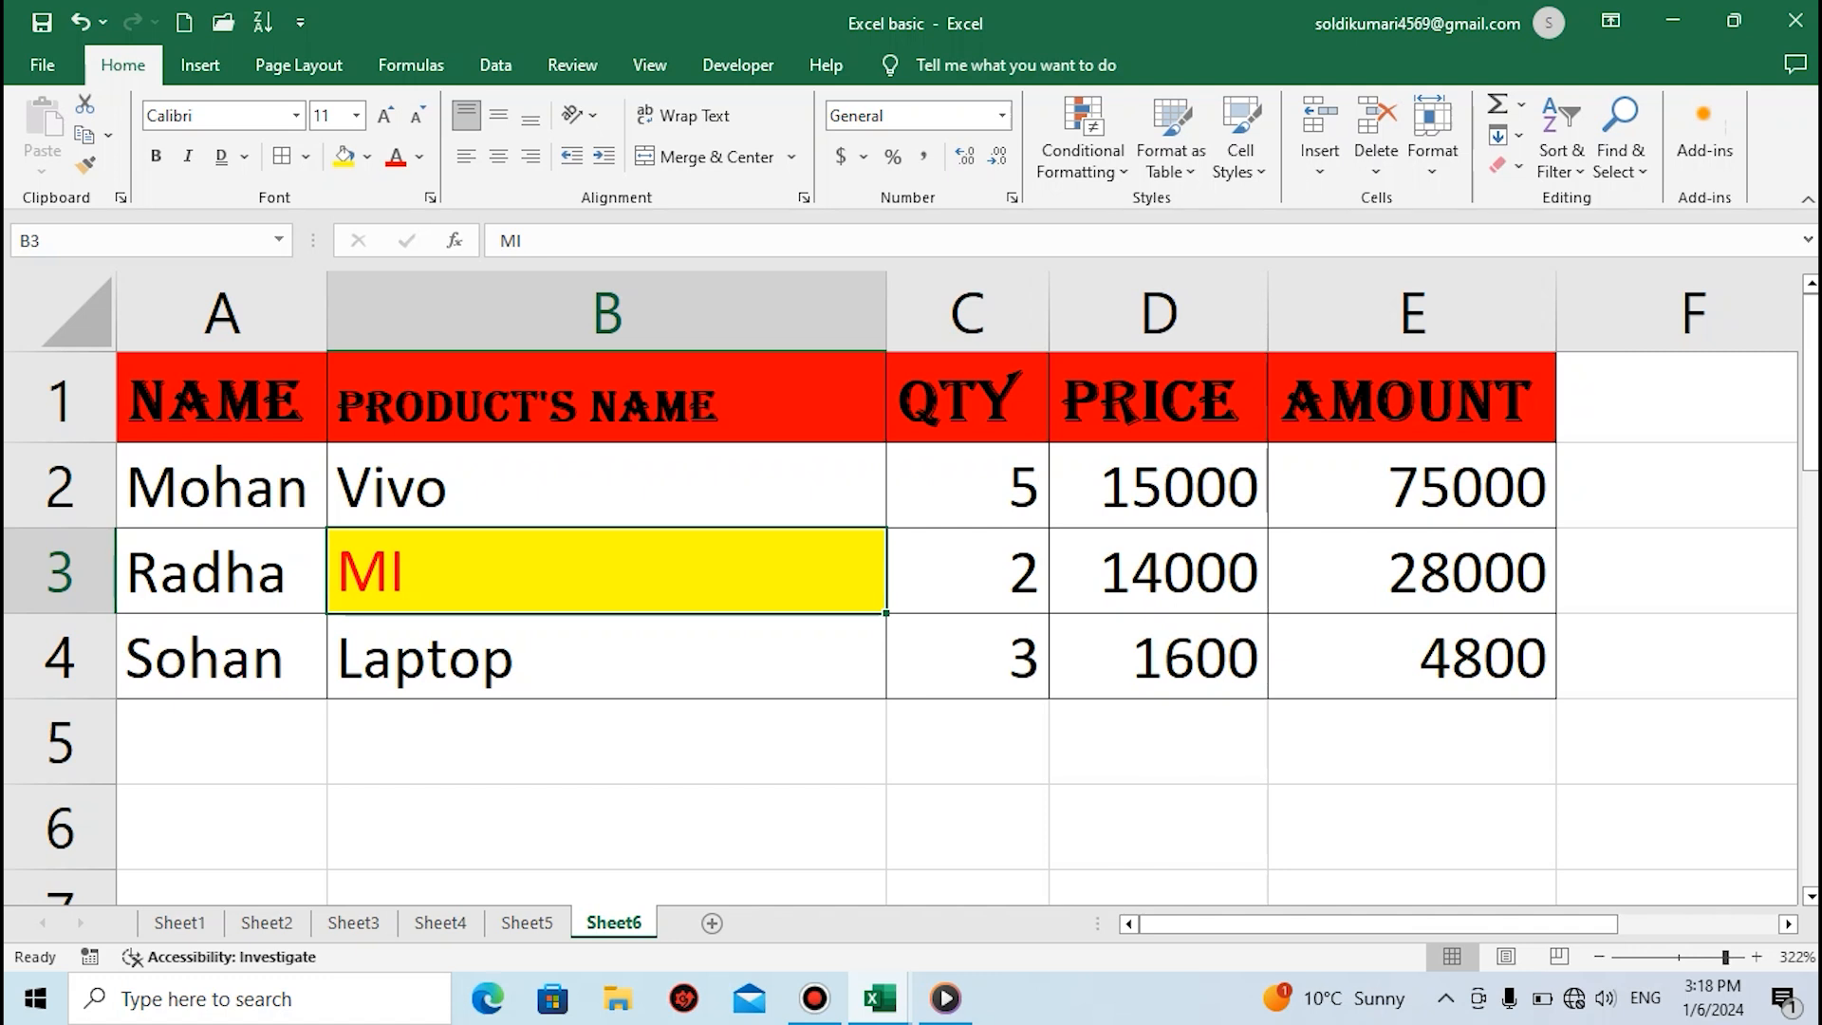
left_click_drag(58, 613, 59, 697)
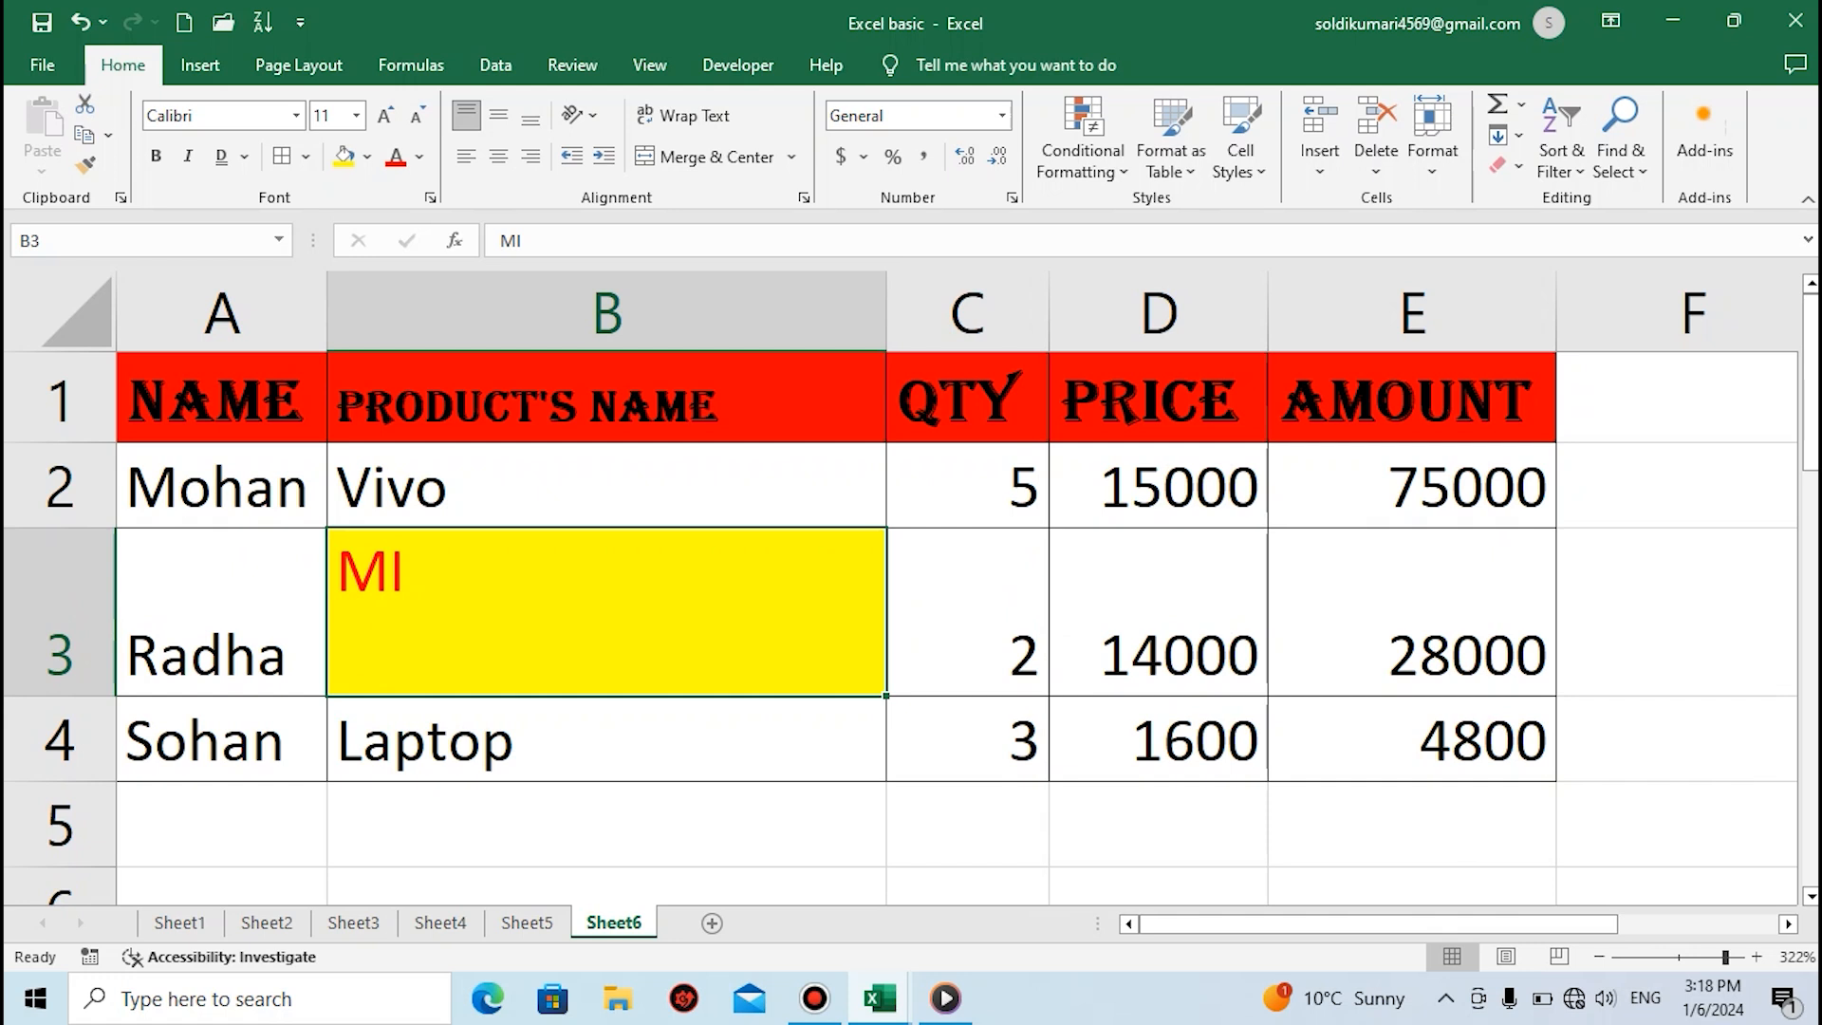
left_click(499, 115)
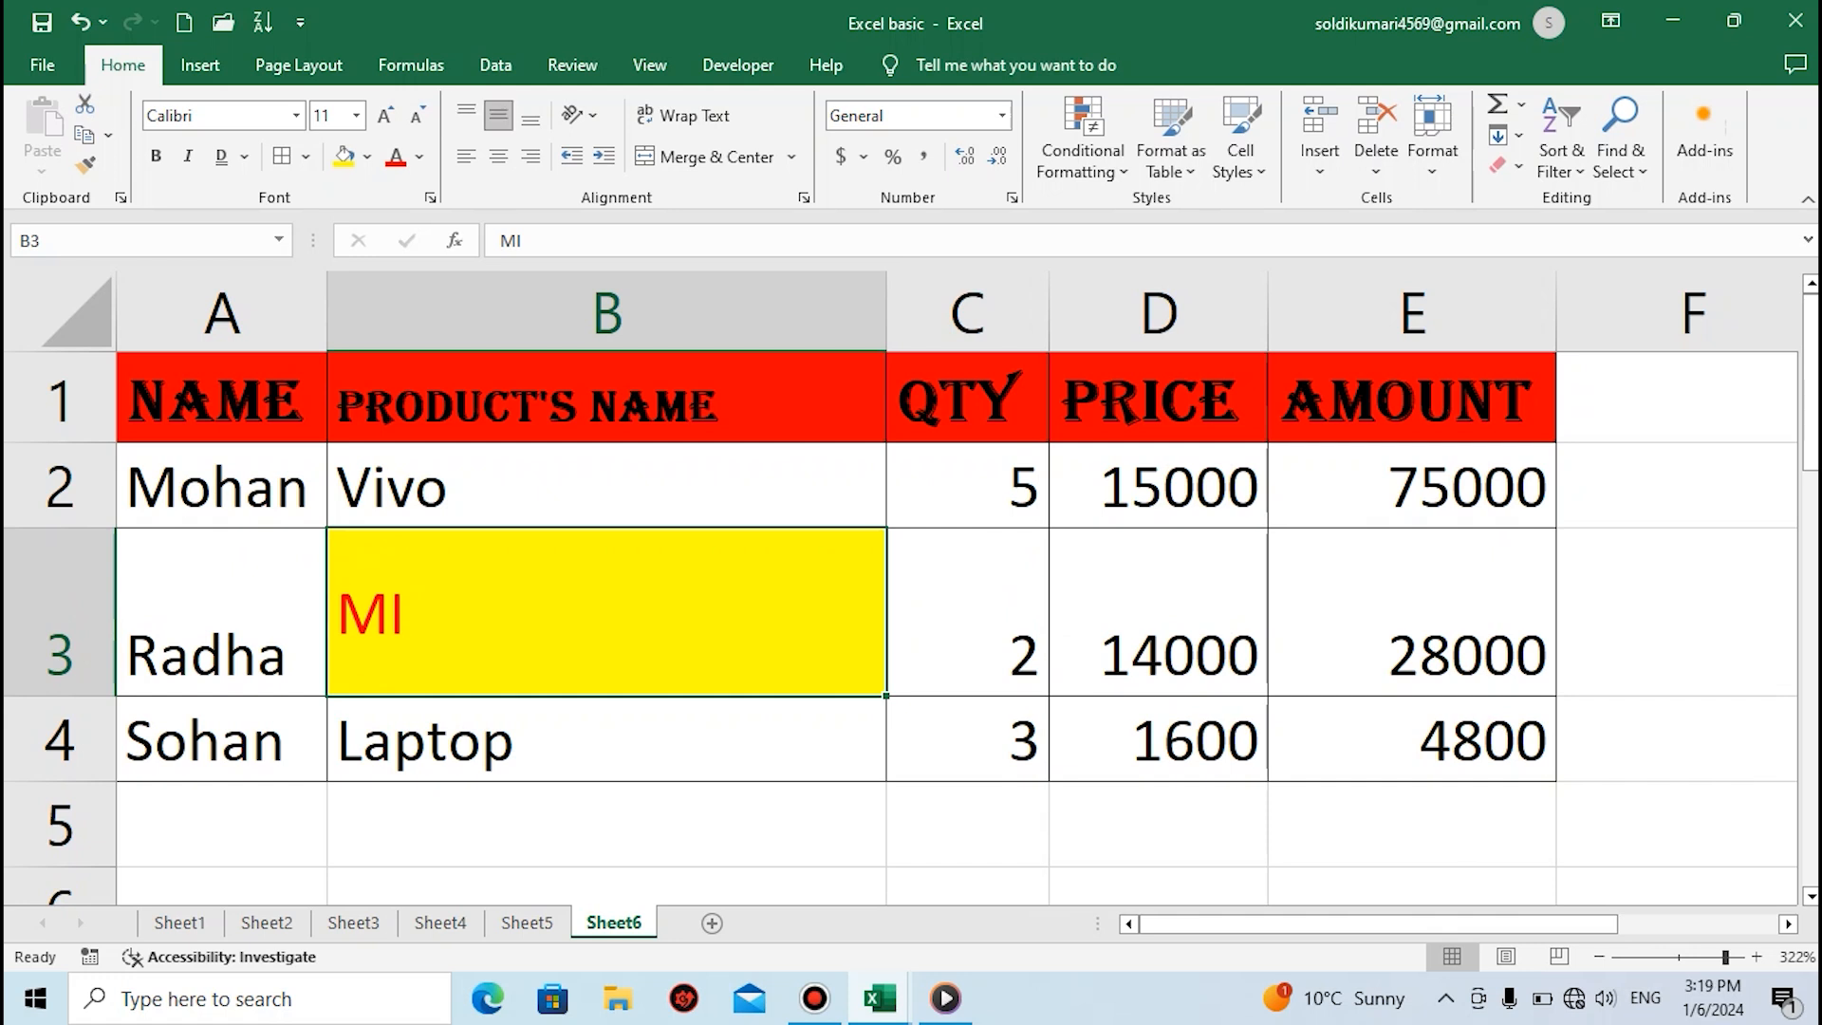
left_click(466, 115)
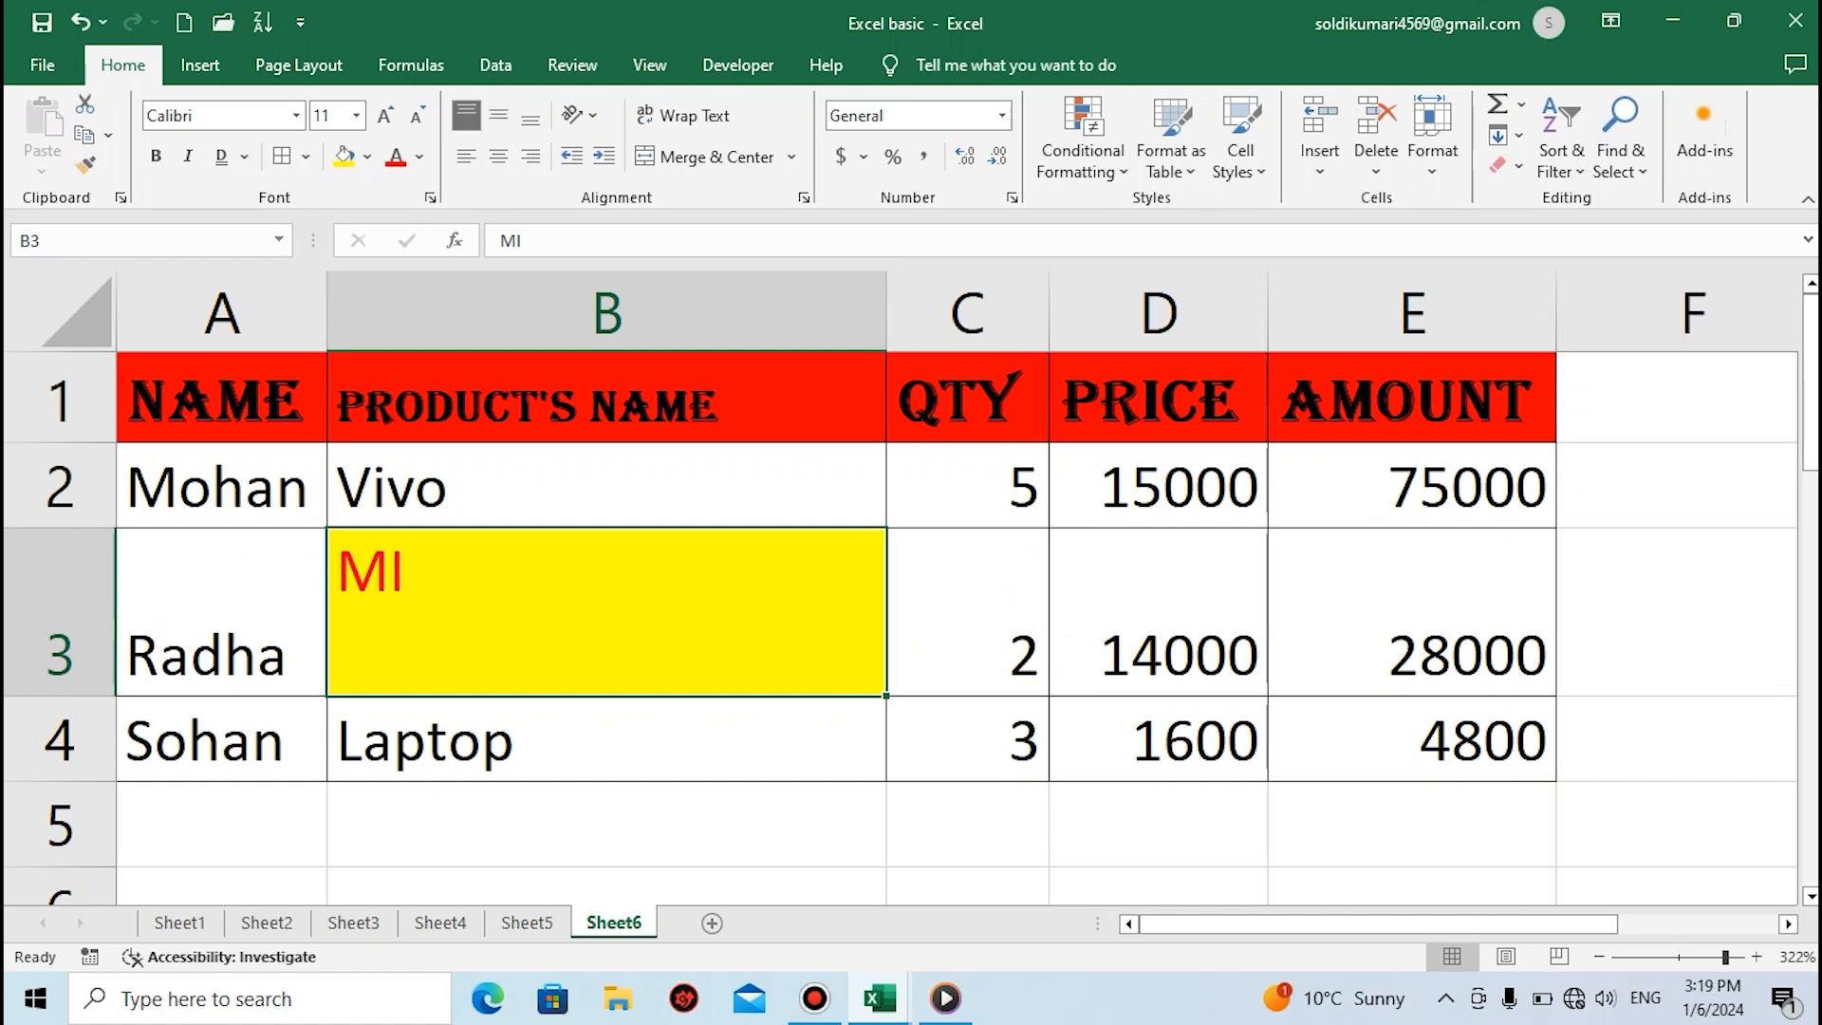
Try left and middle alignment on cell B3, and settle on horizontally centred, bottom-aligned text
left_click(466, 156)
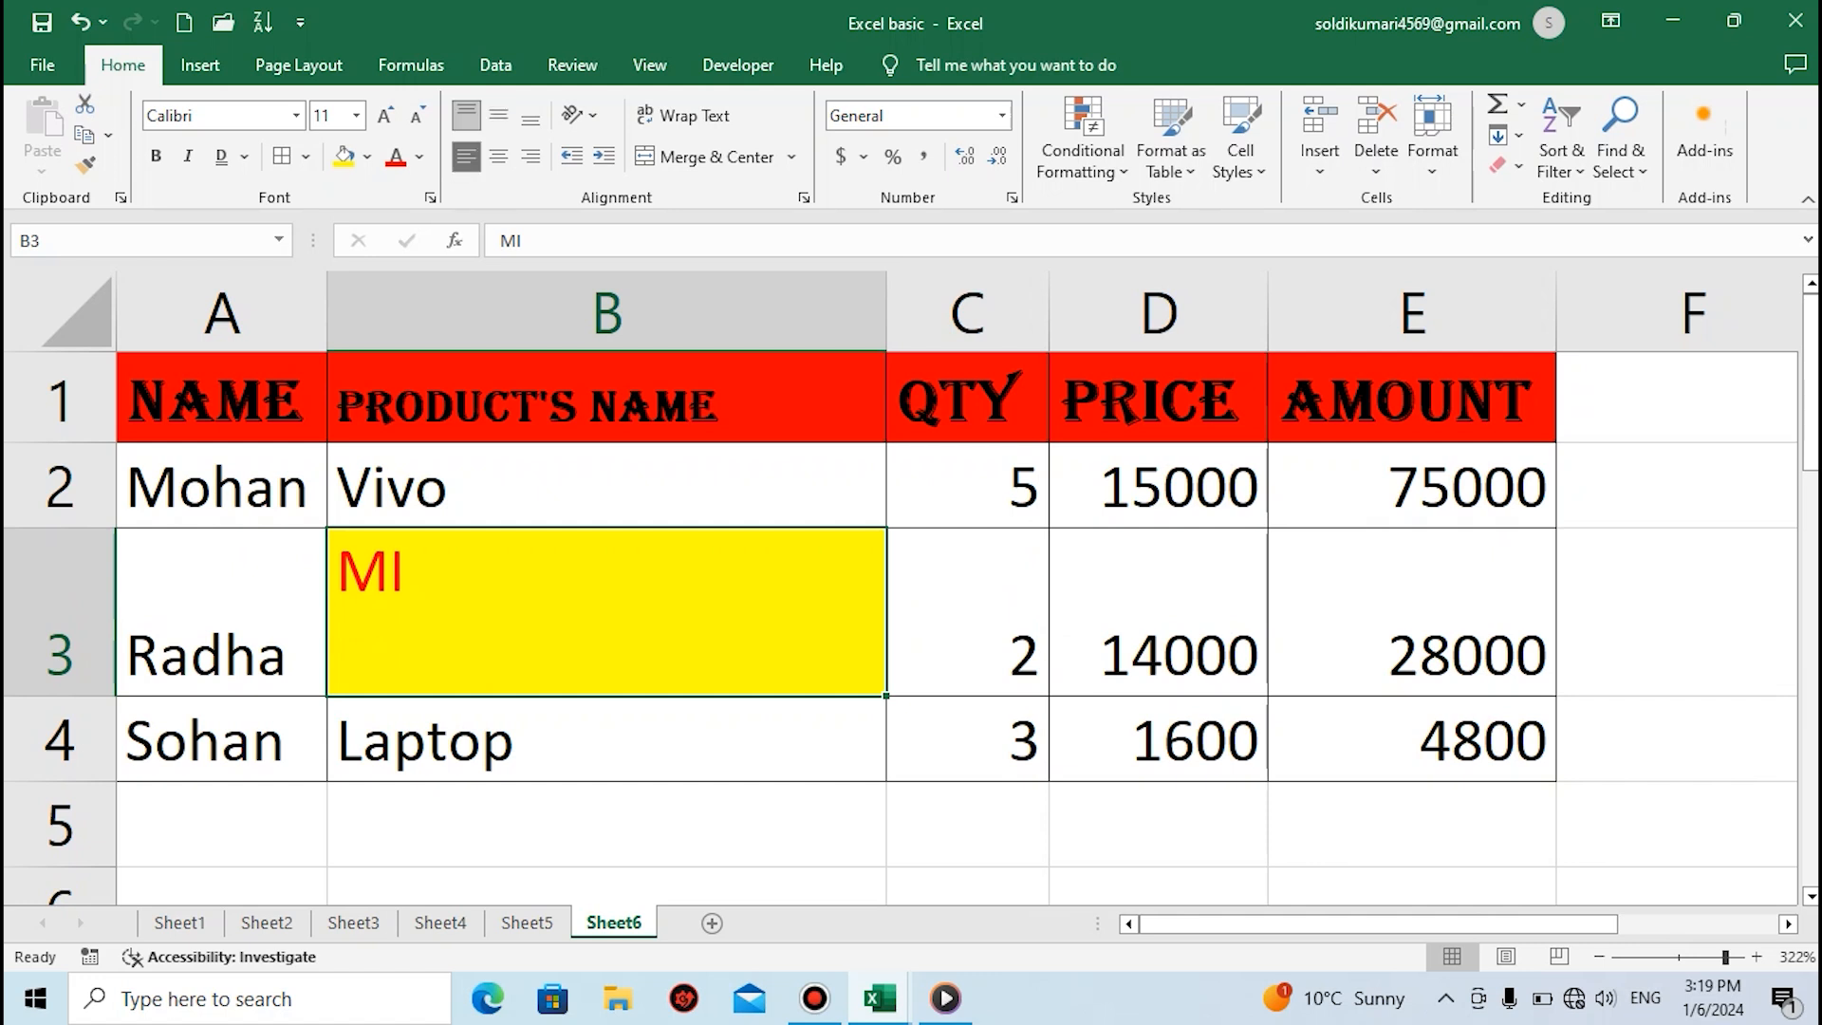
left_click(498, 157)
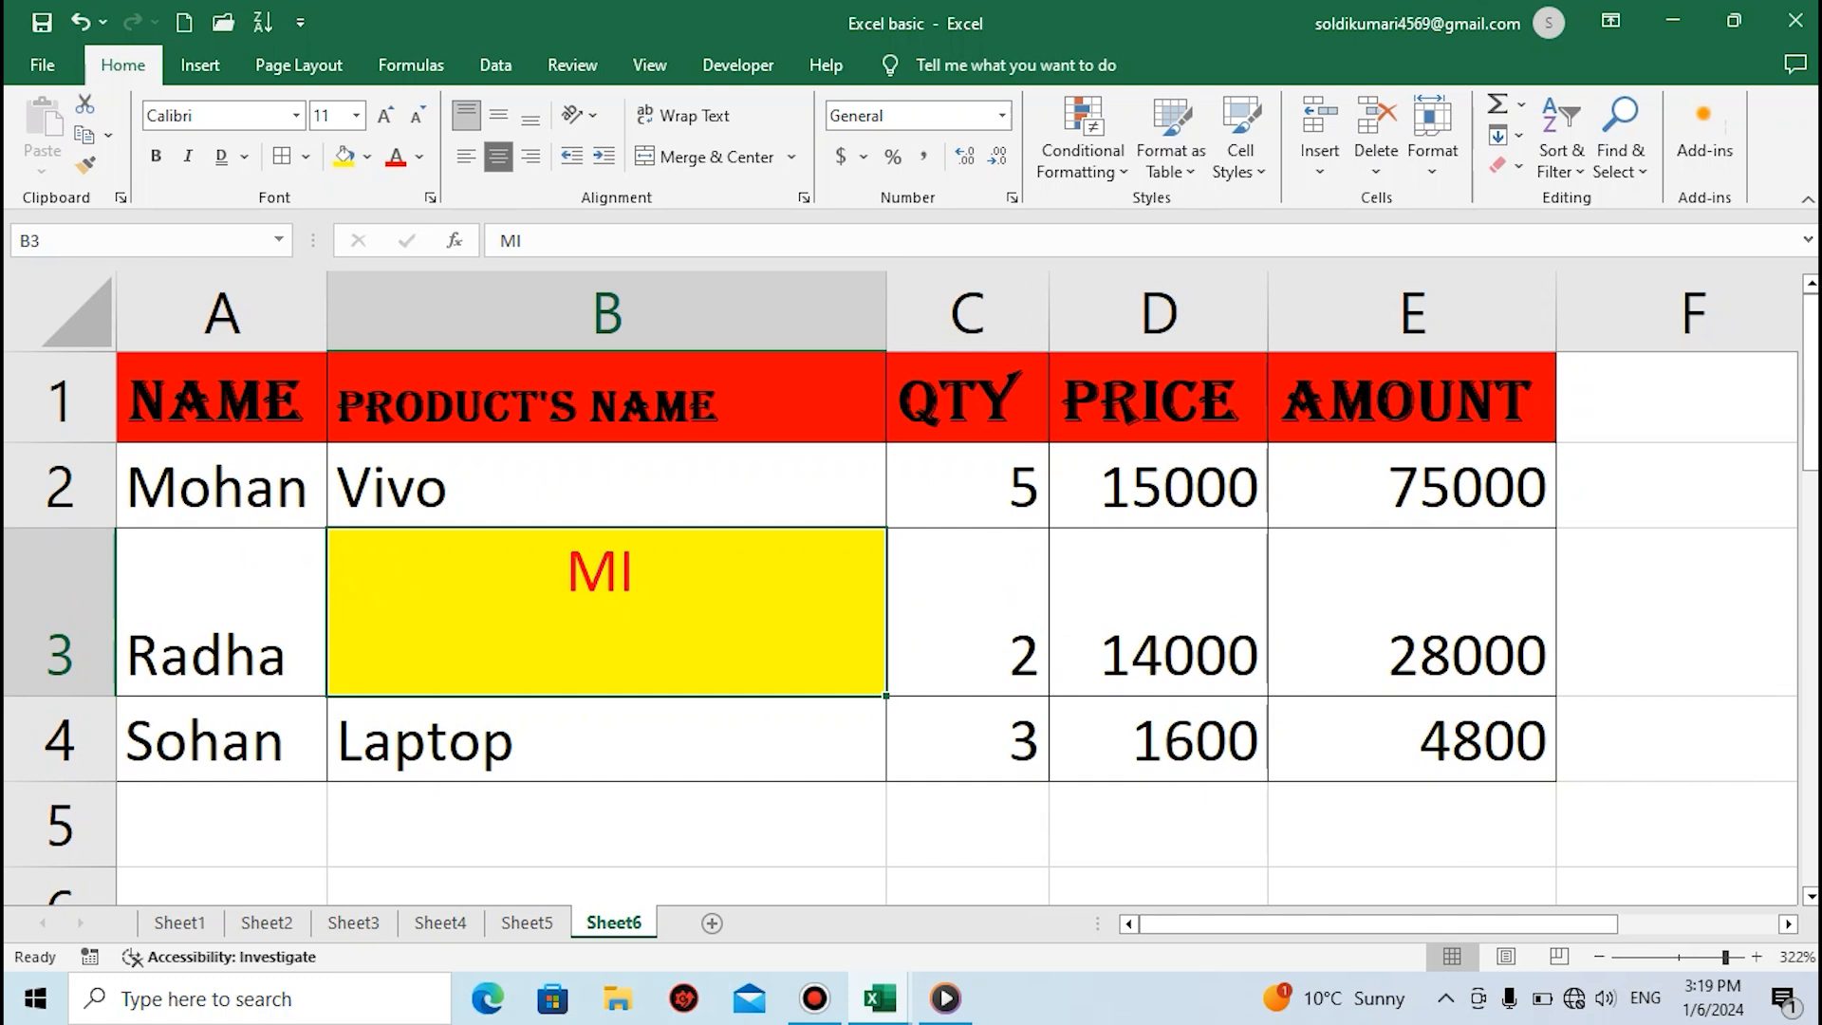
left_click(498, 114)
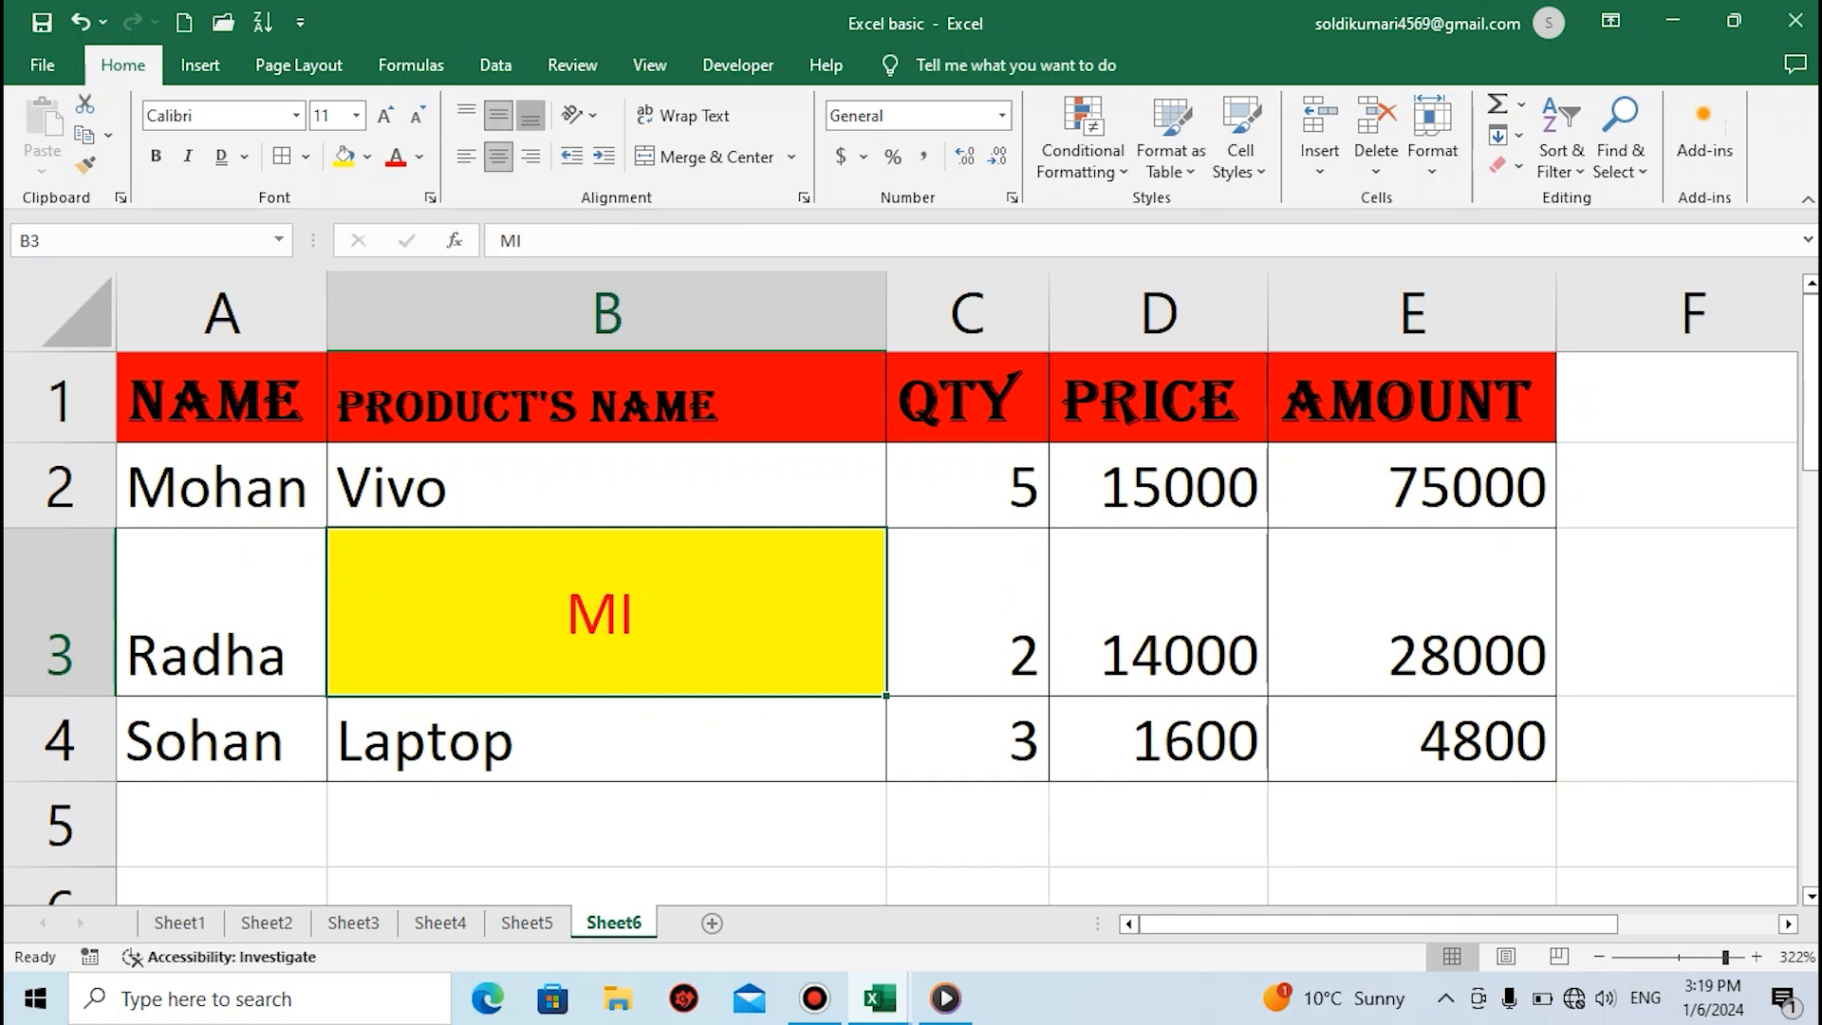
left_click(531, 115)
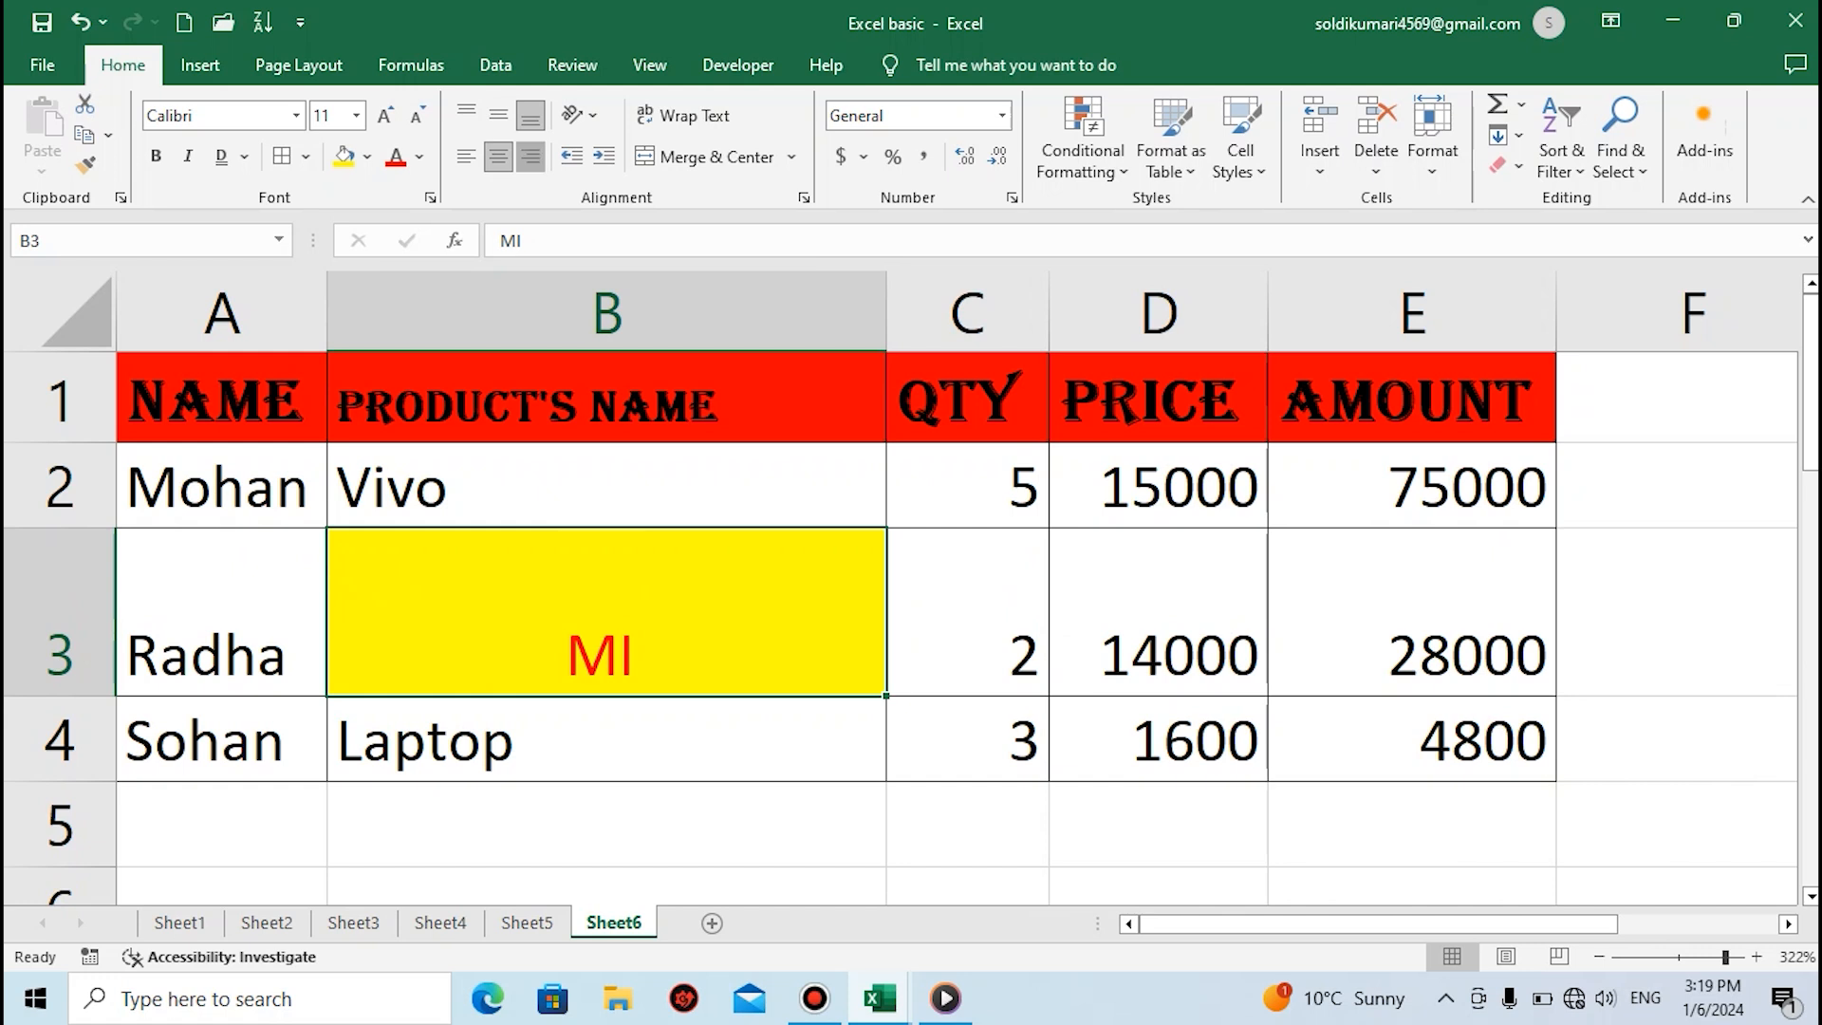
Try right alignment and the Angle Counterclockwise, Angle Clockwise and Rotate Text Down orientations on cell B3, and undo them
left_click(531, 156)
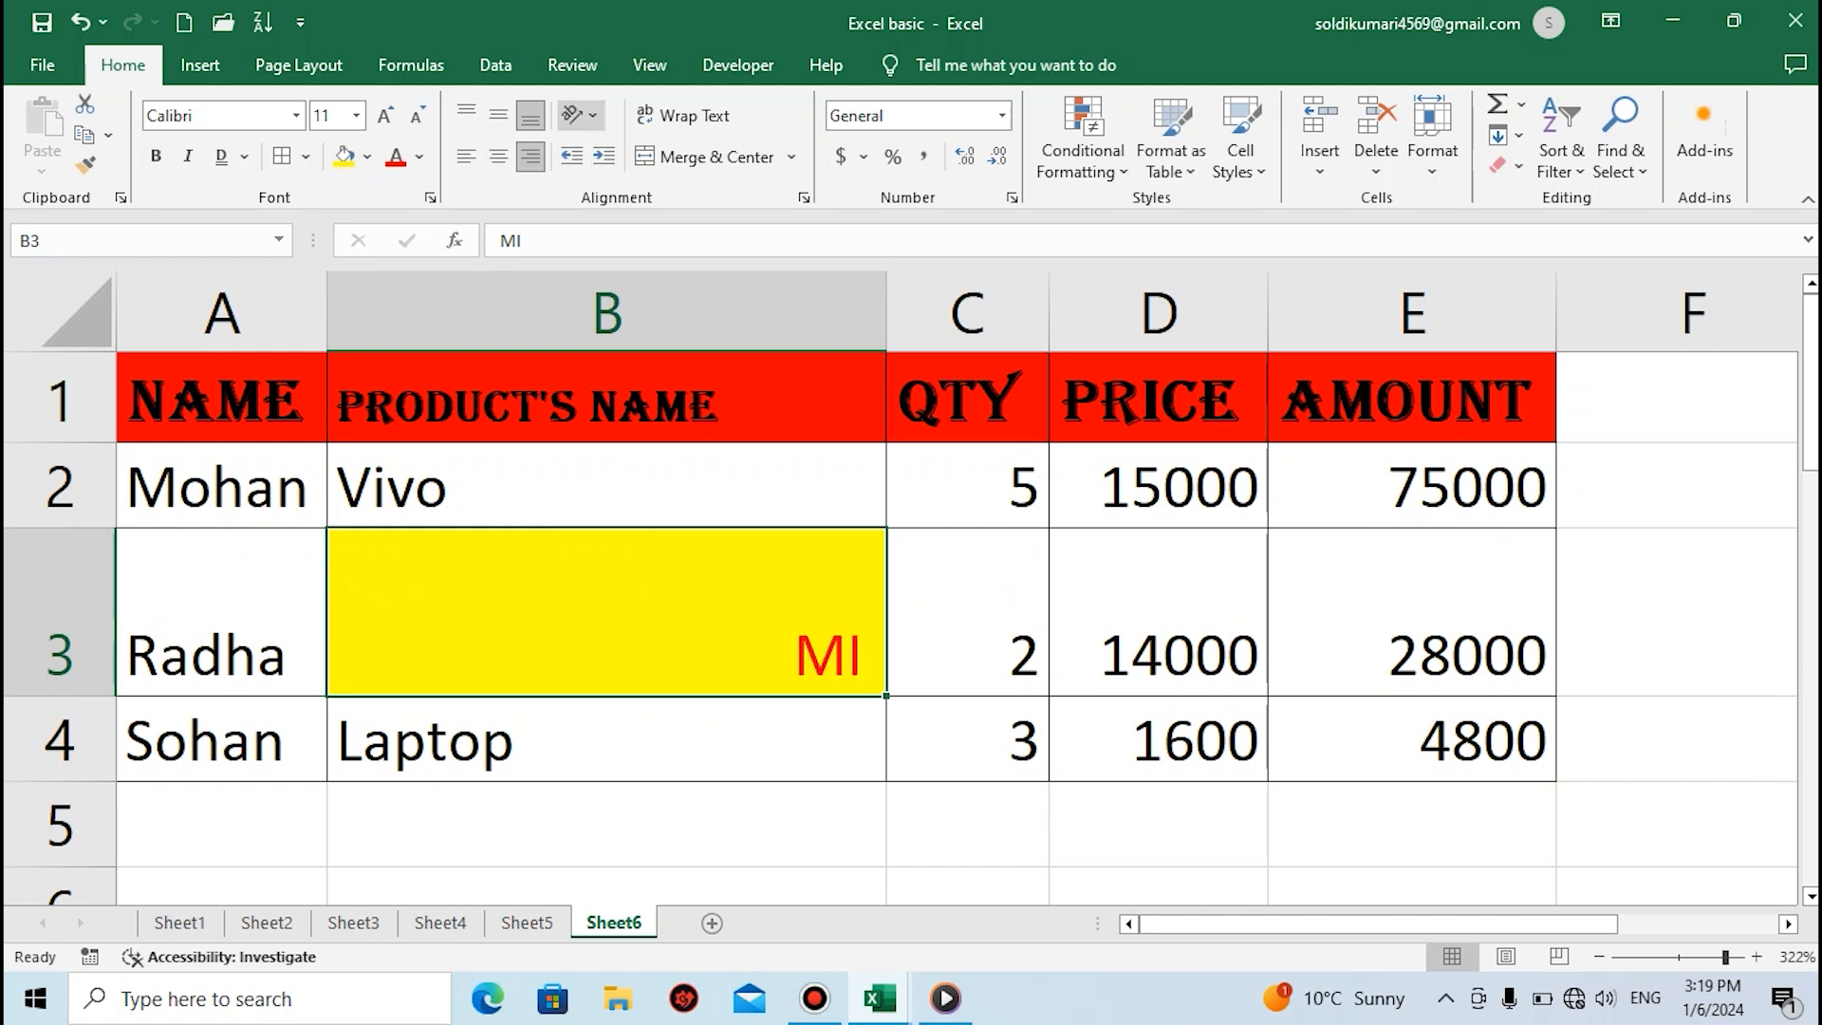
left_click(580, 115)
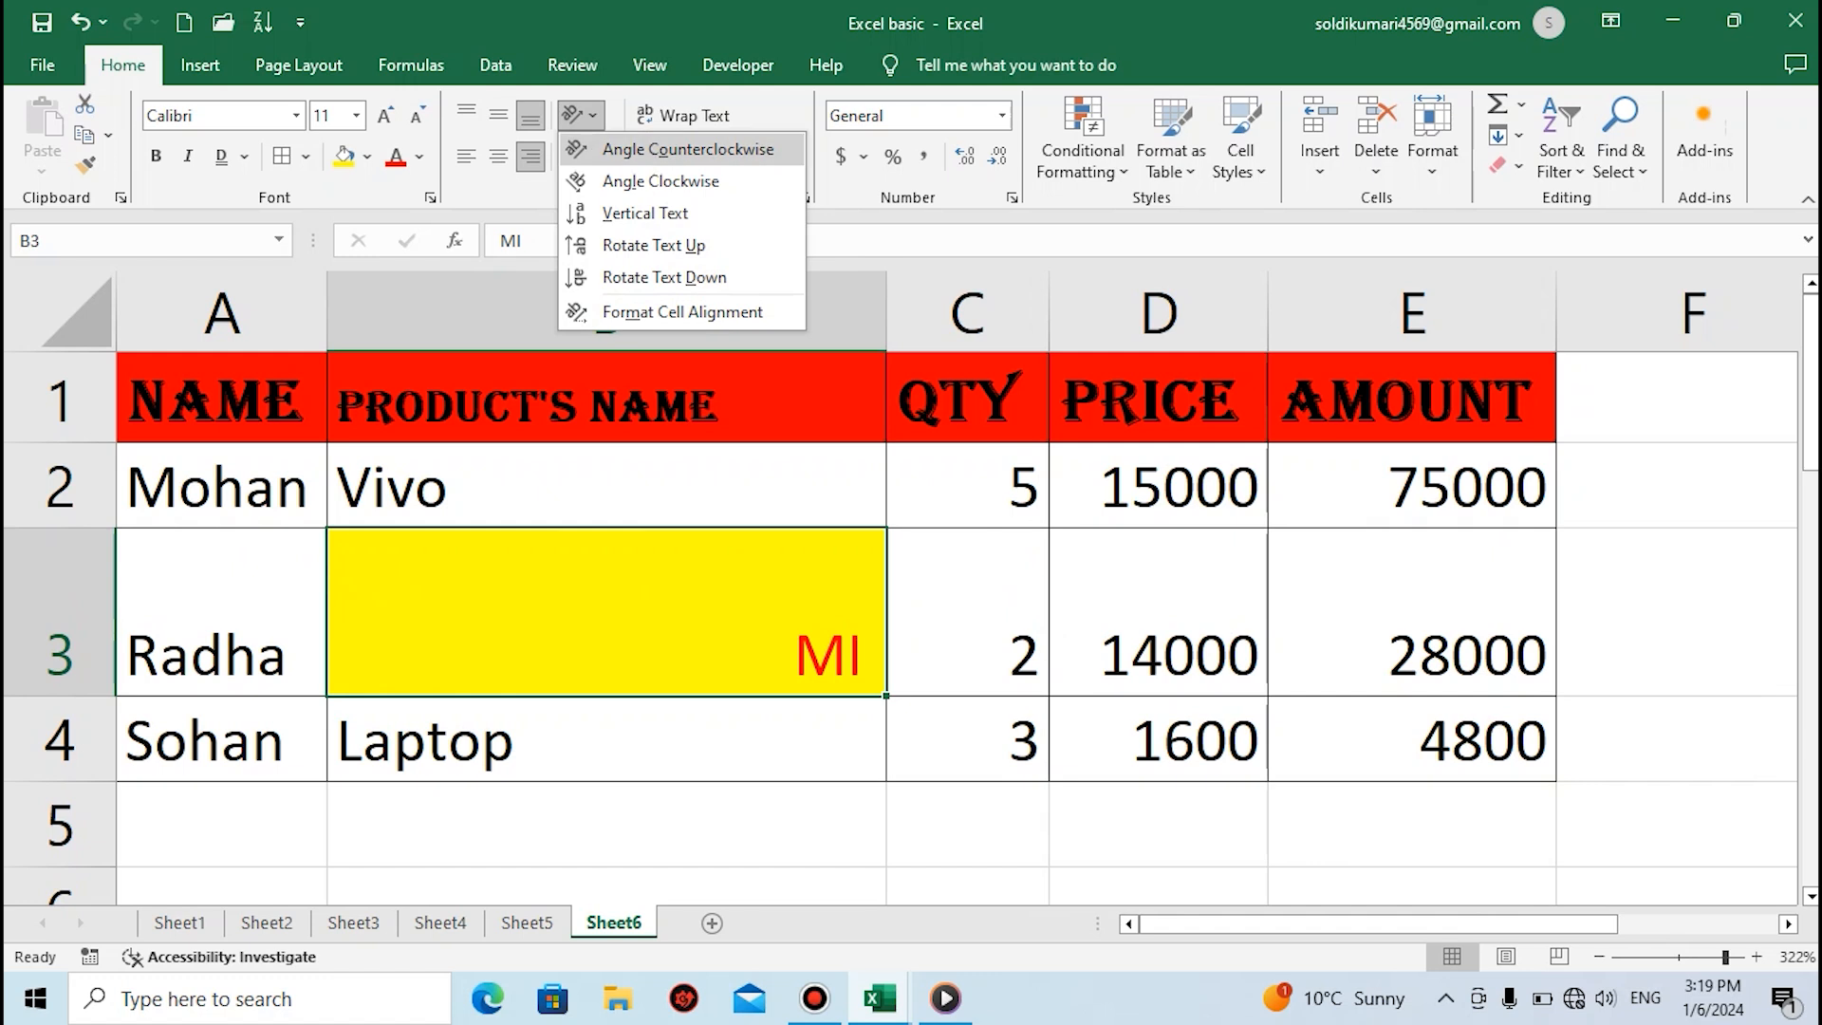
left_click(687, 149)
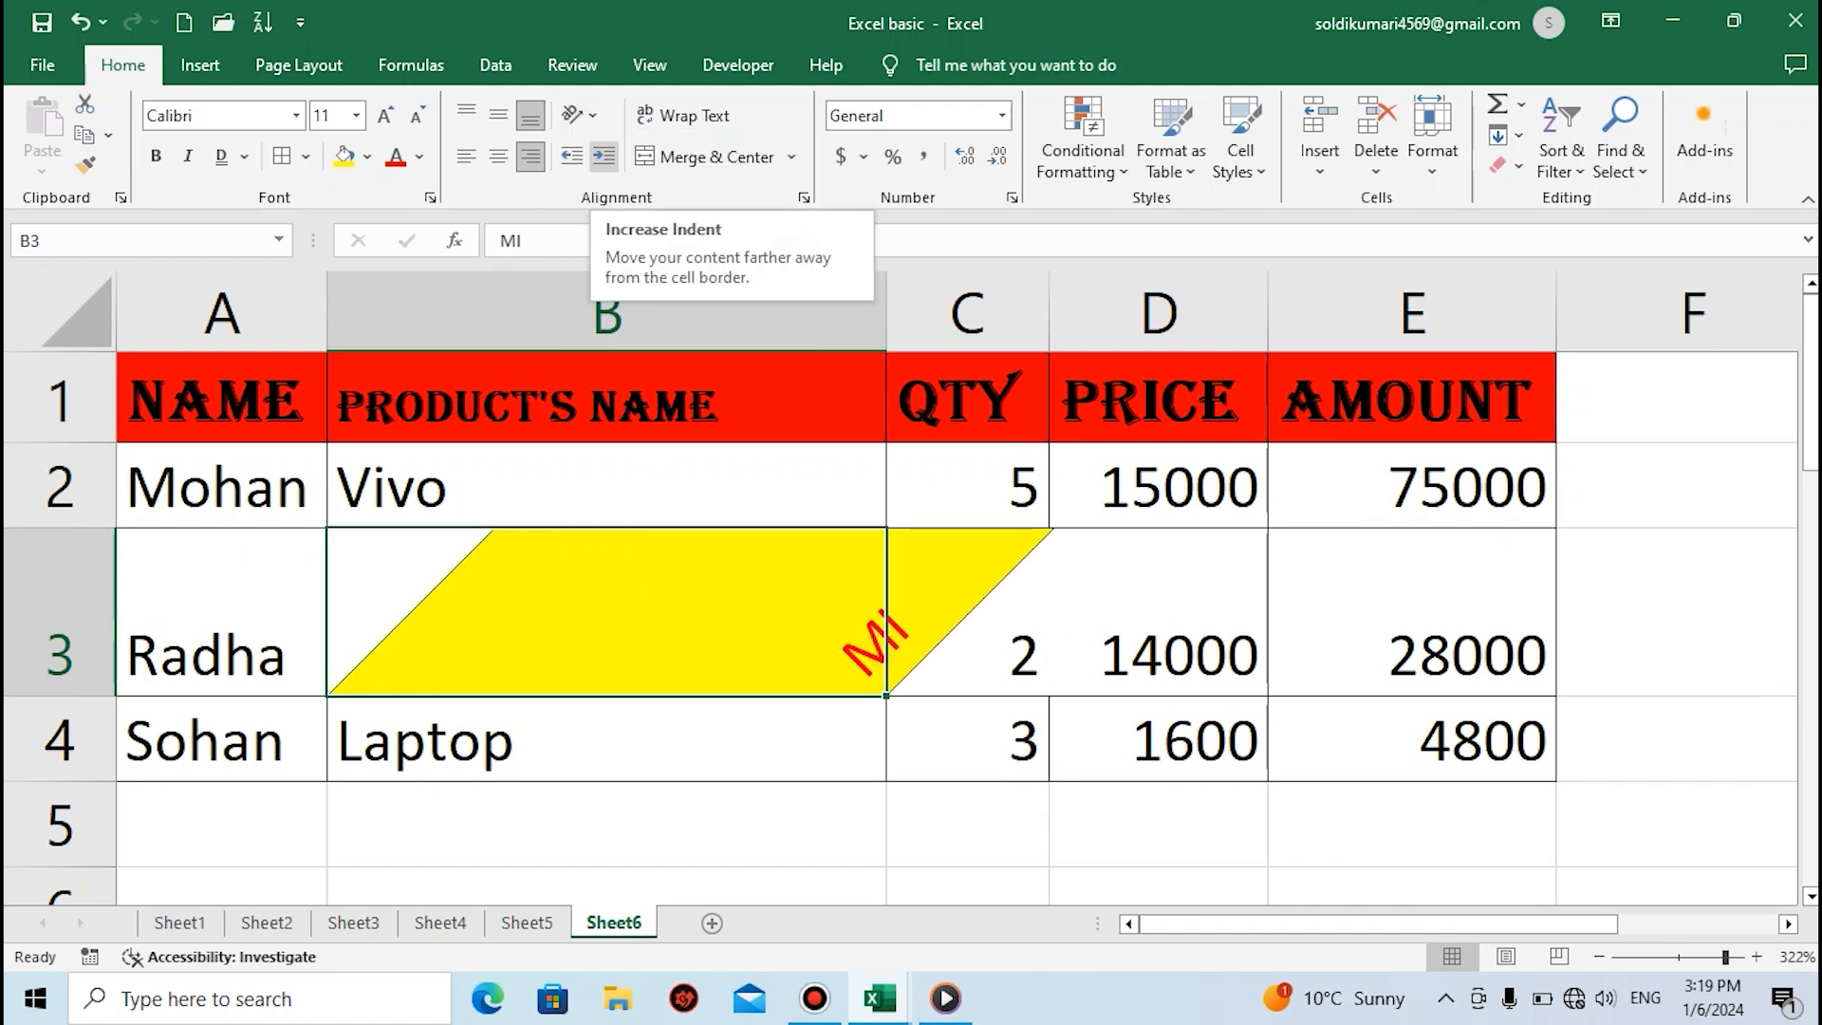
left_click(580, 115)
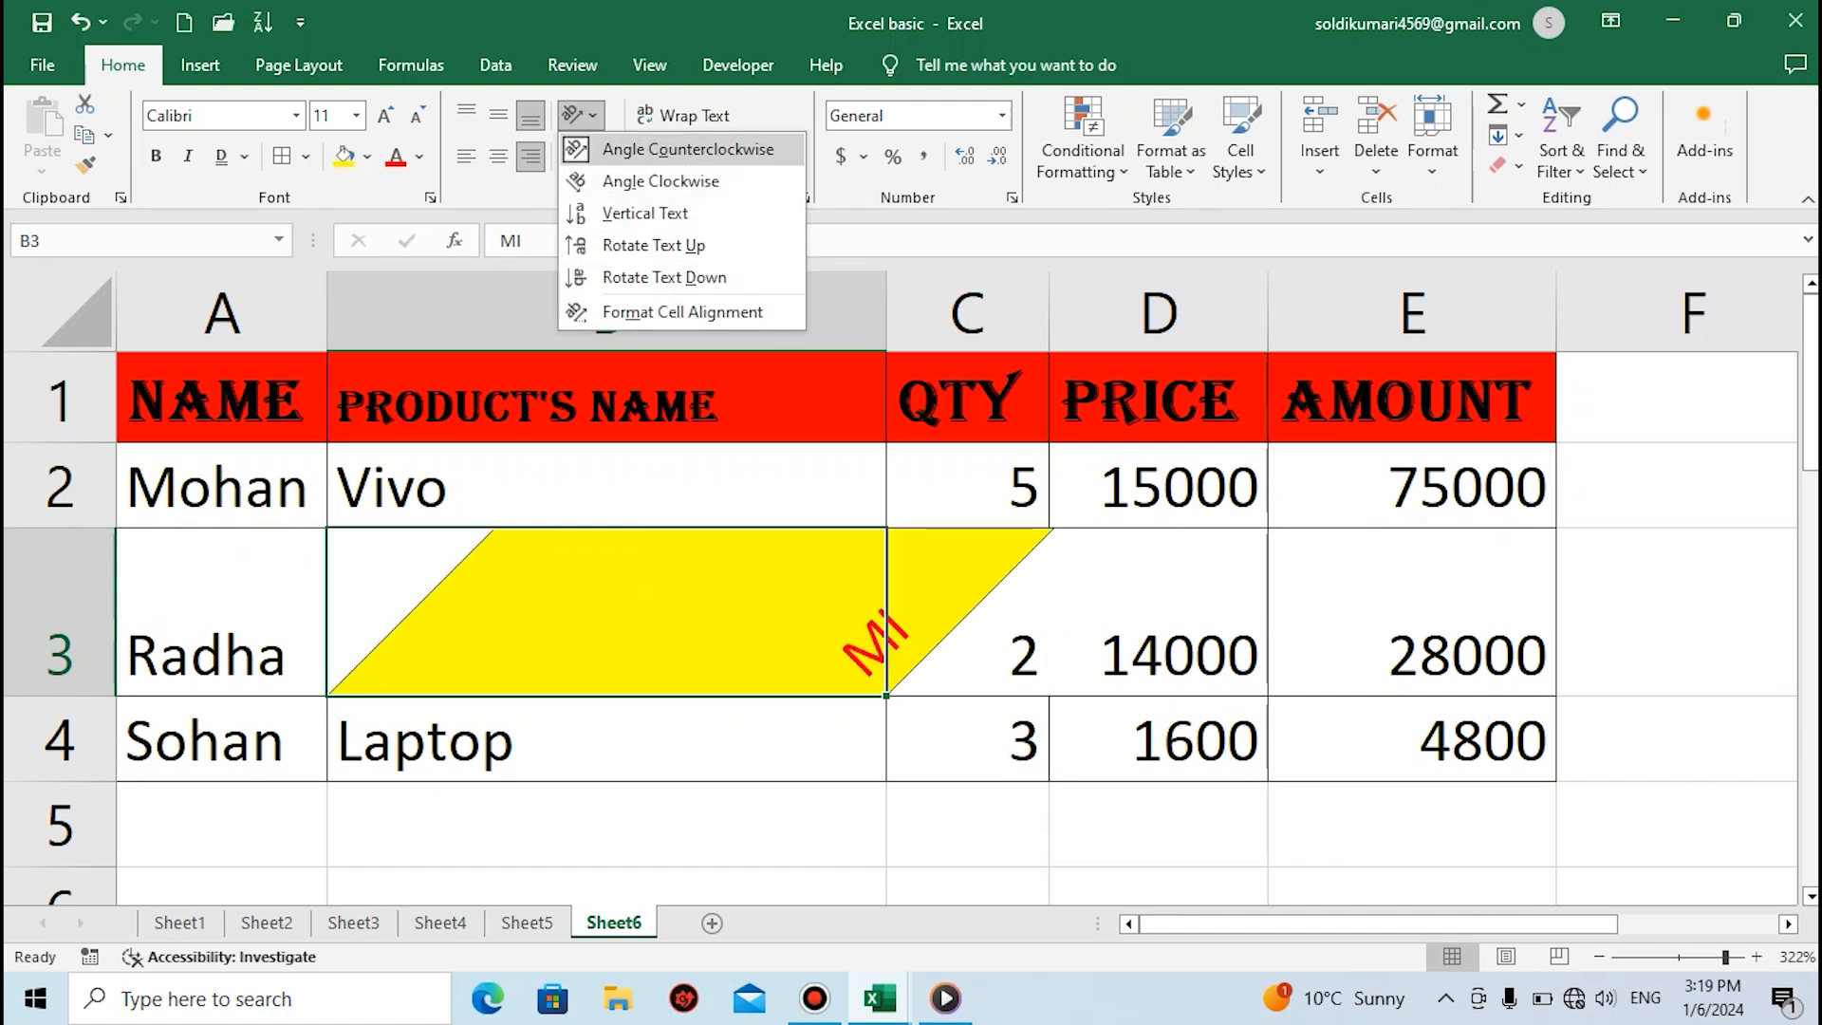
left_click(660, 182)
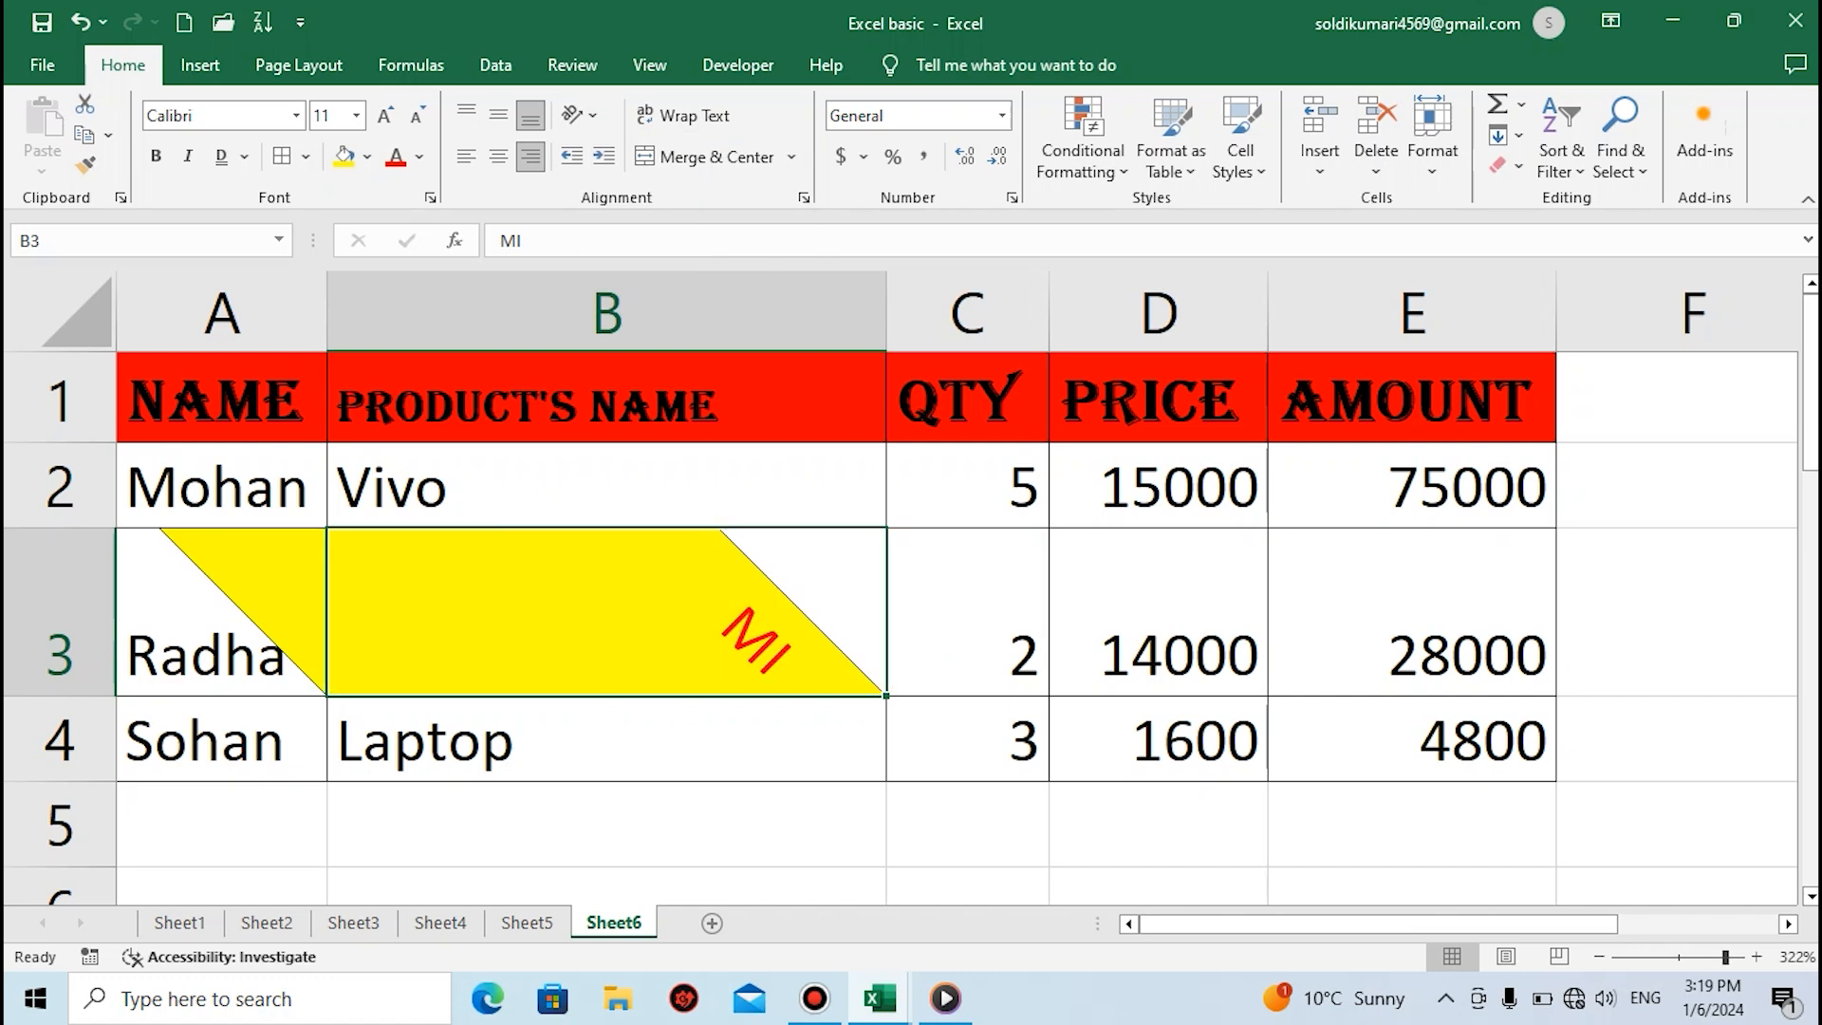
left_click(580, 115)
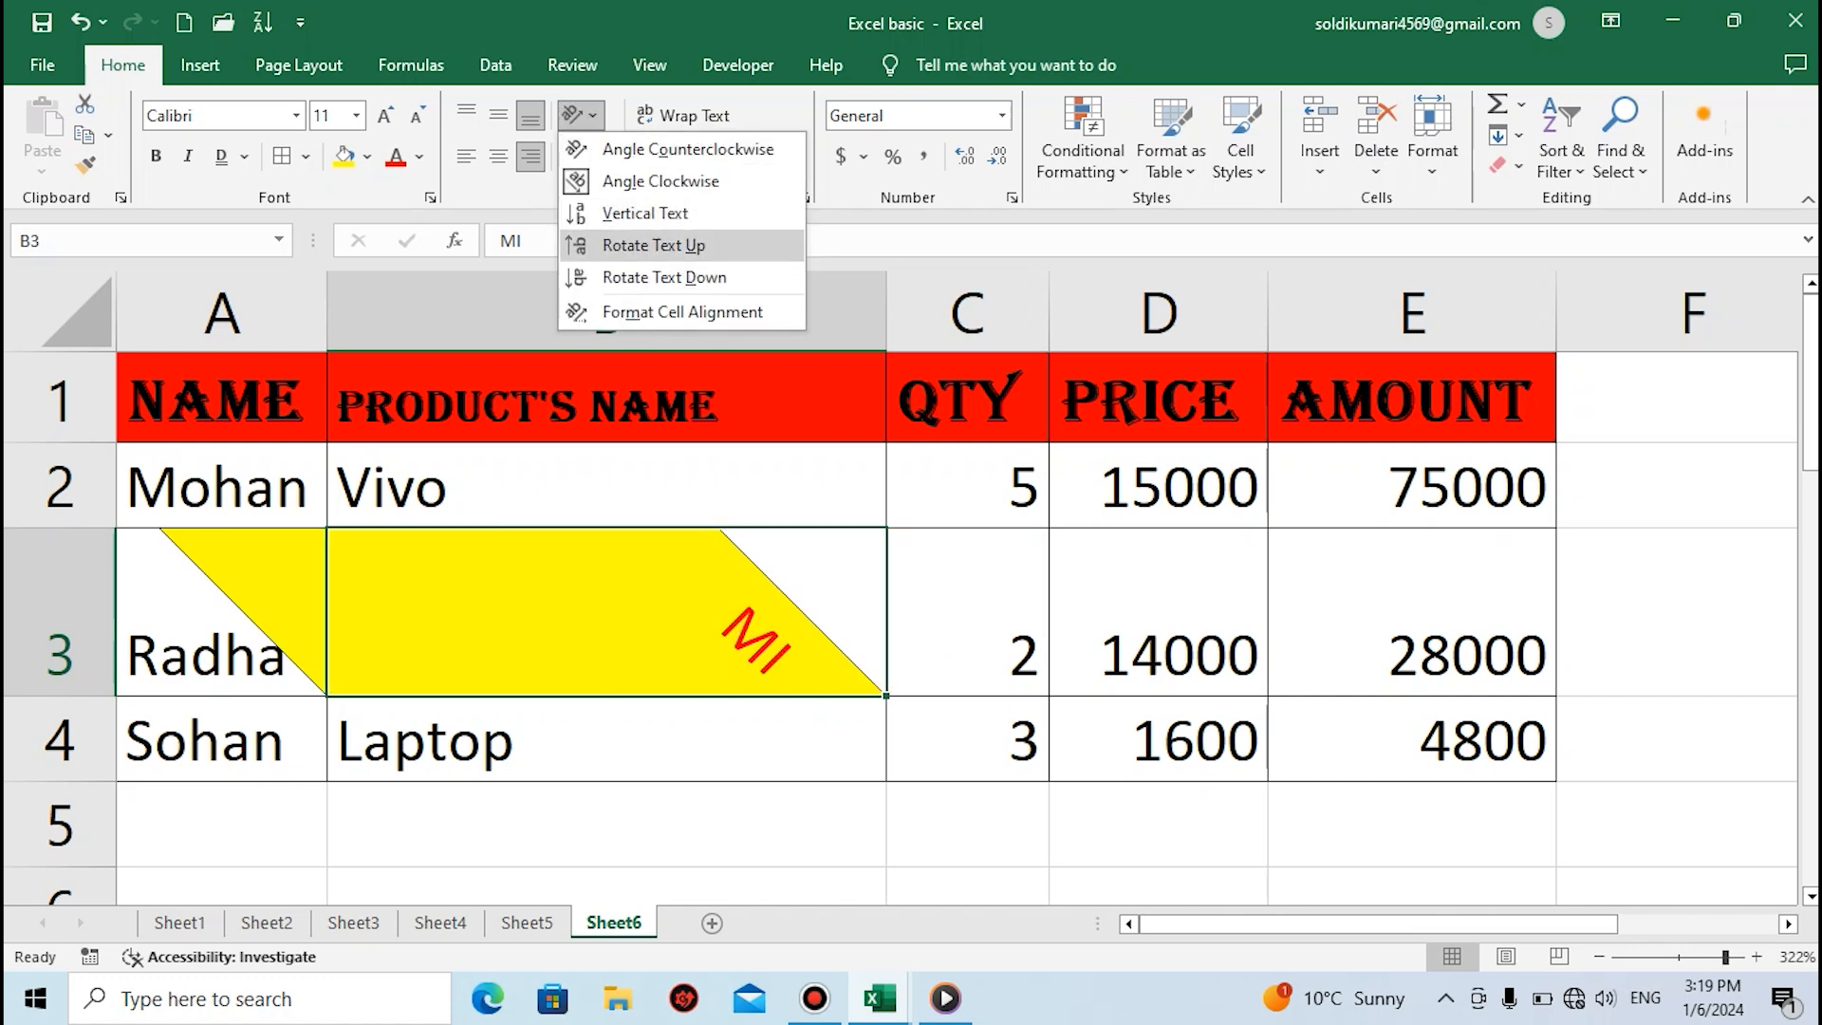
left_click(664, 277)
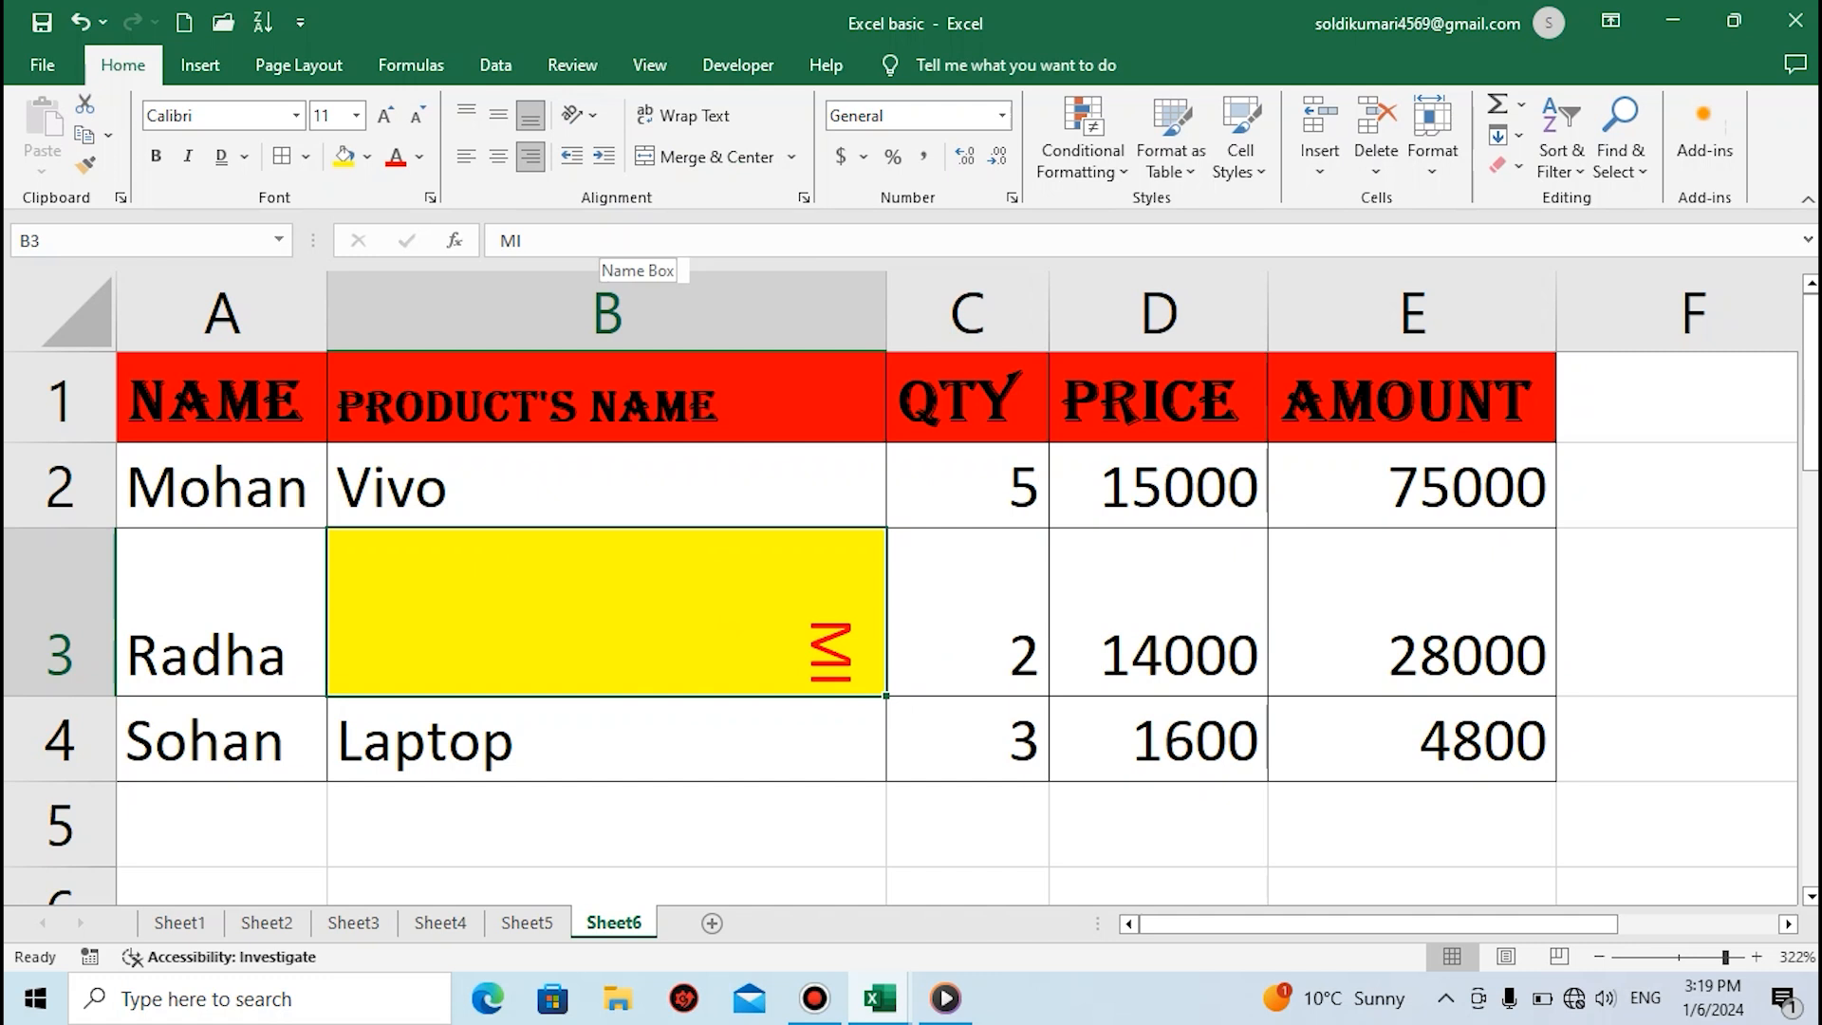
key("ctrl+z")
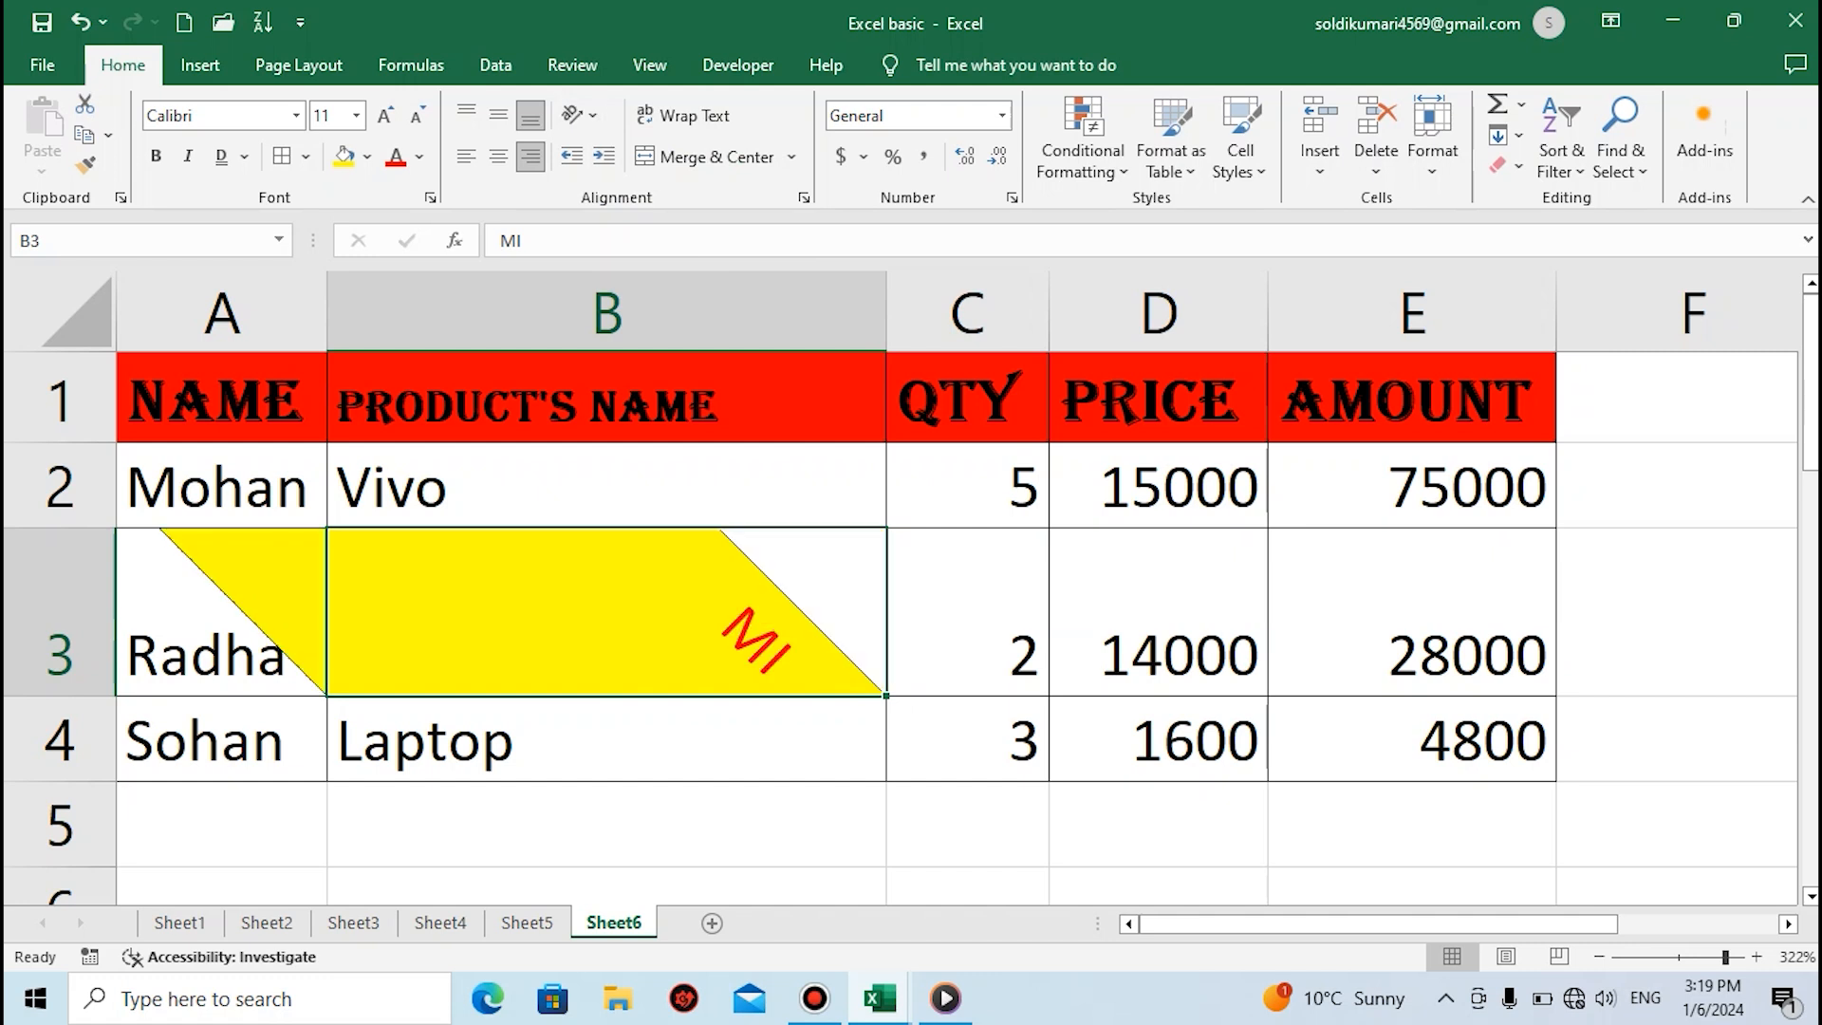
key("ctrl+z")
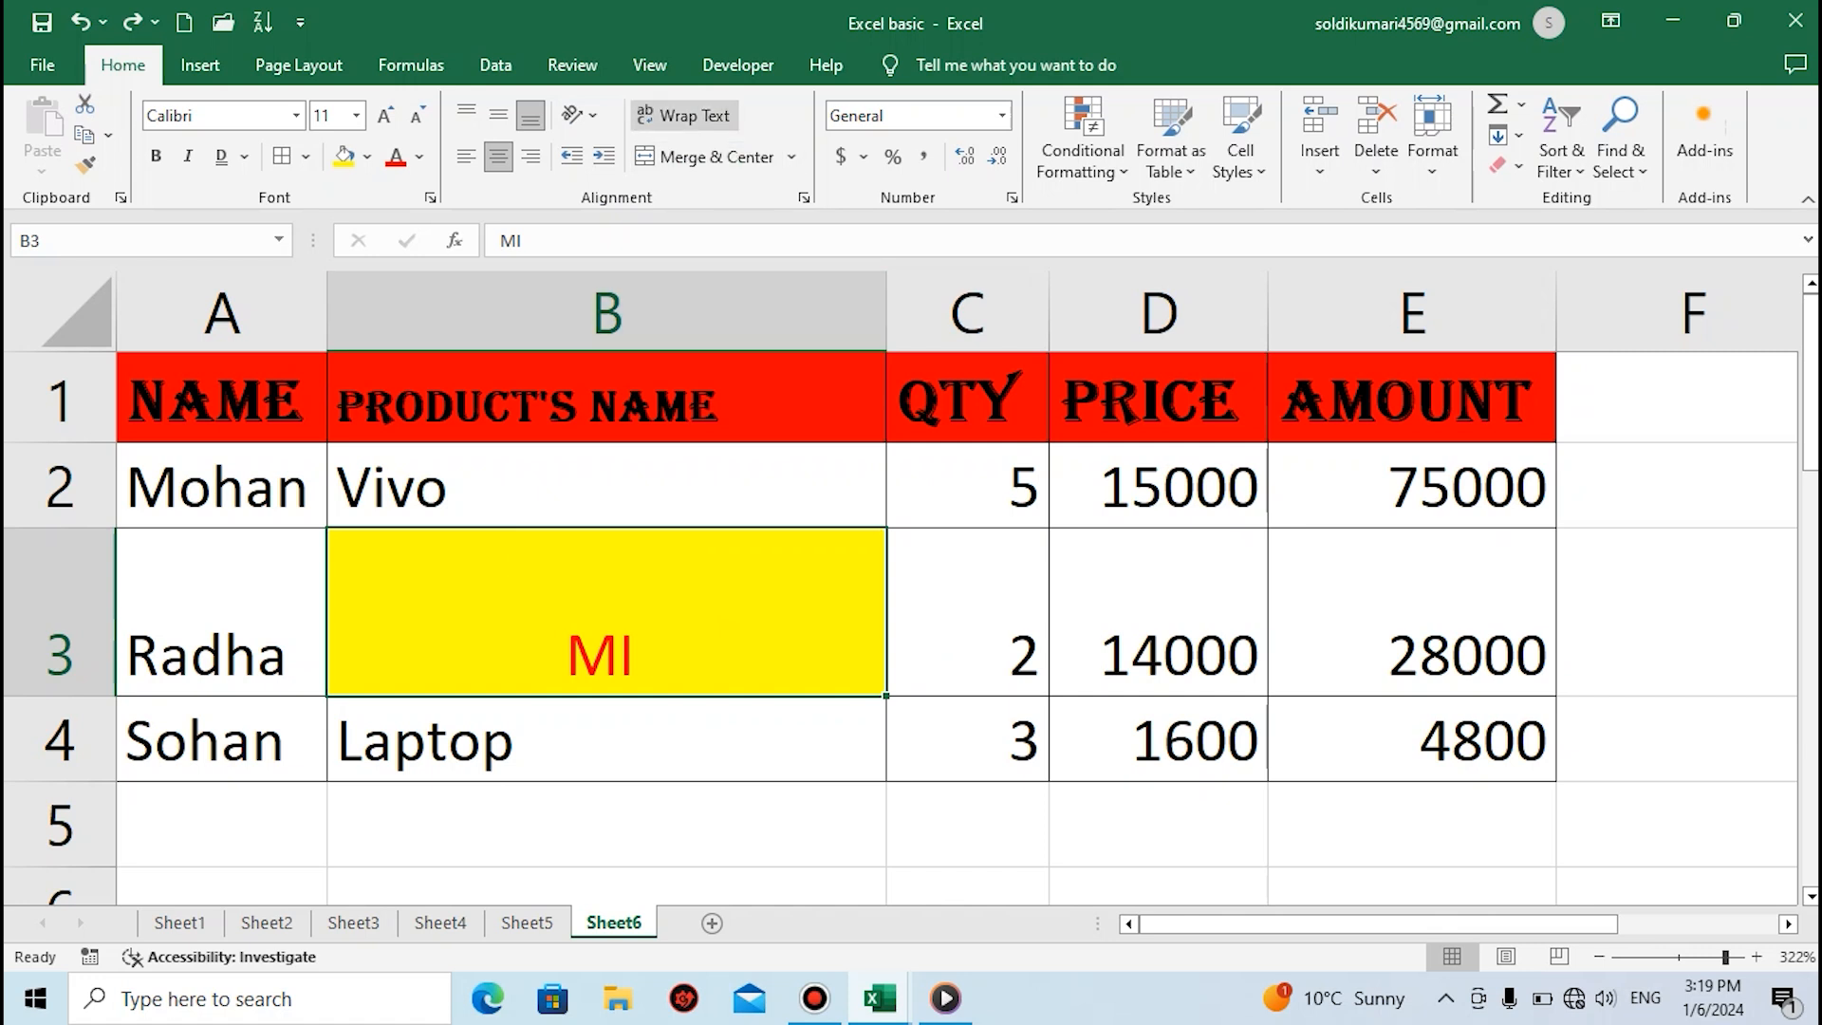
Apply Wrap Text to cell B3
left_click(683, 115)
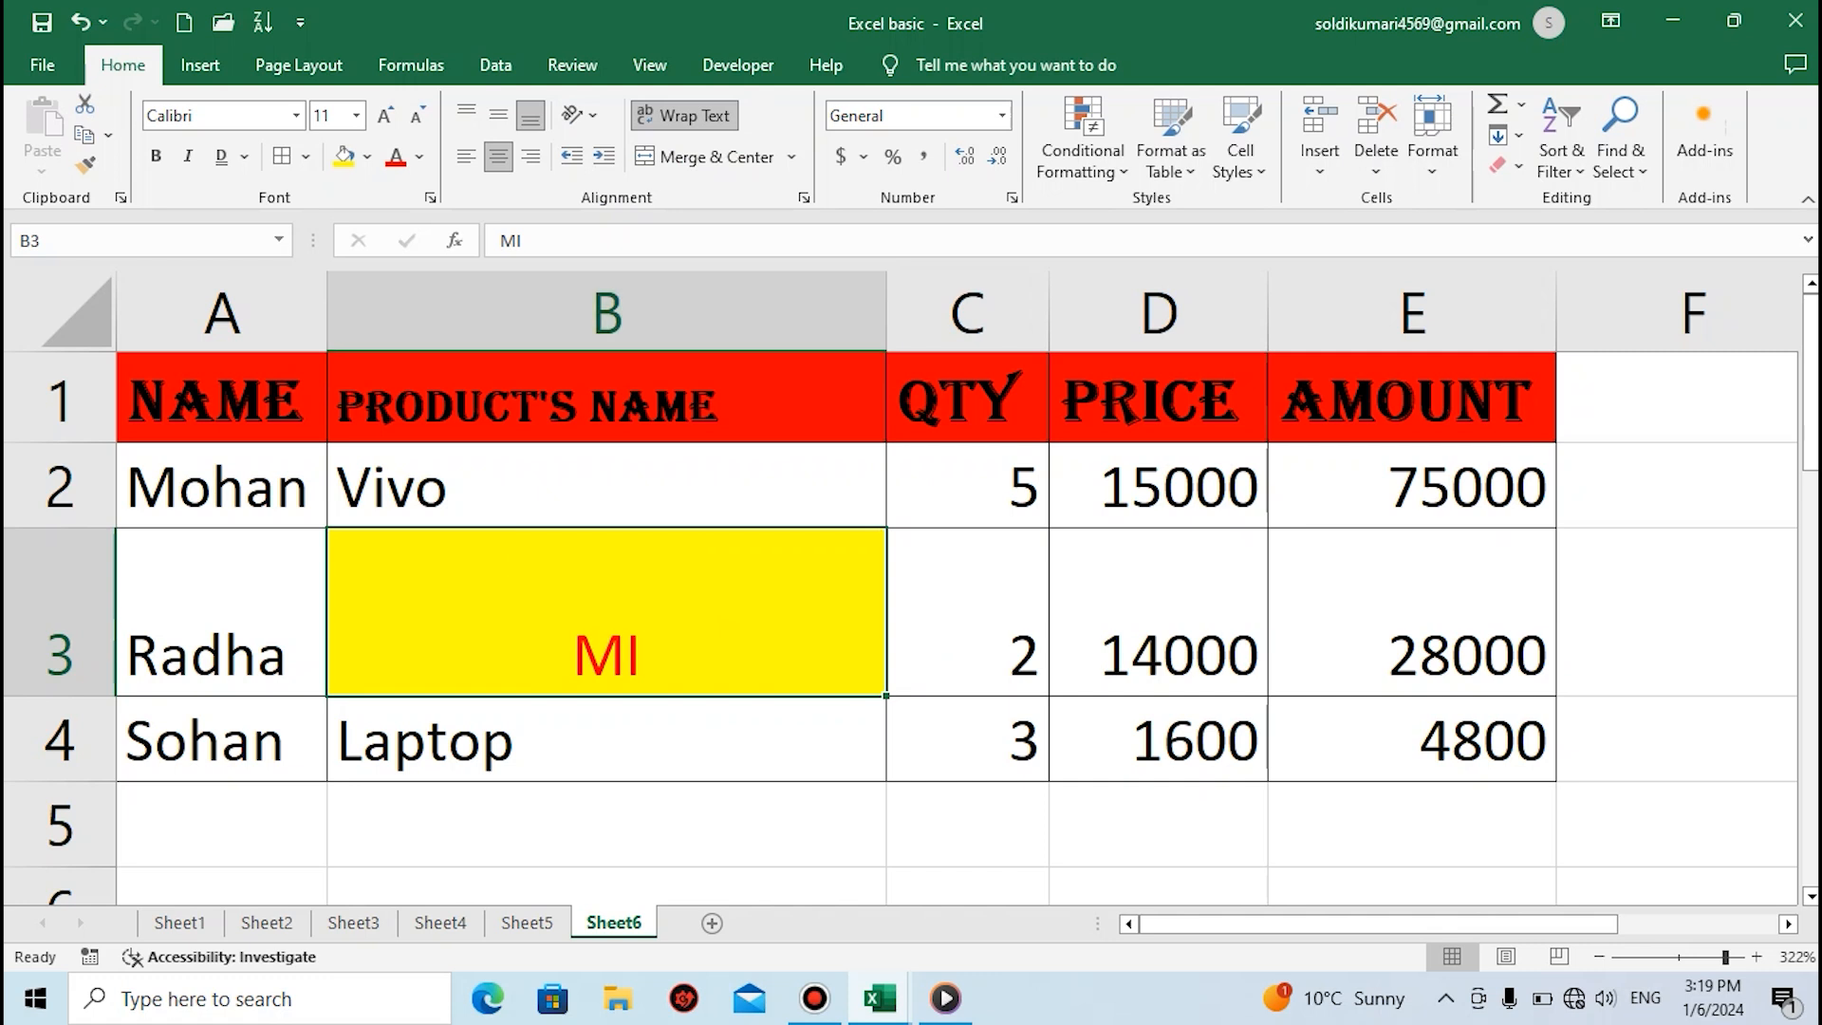
Lengthen the entry in cell B2 to Vivojjkkkdfaadfeeeefrrrffffffff, try Wrap Text on it, and undo both changes
left_click(606, 486)
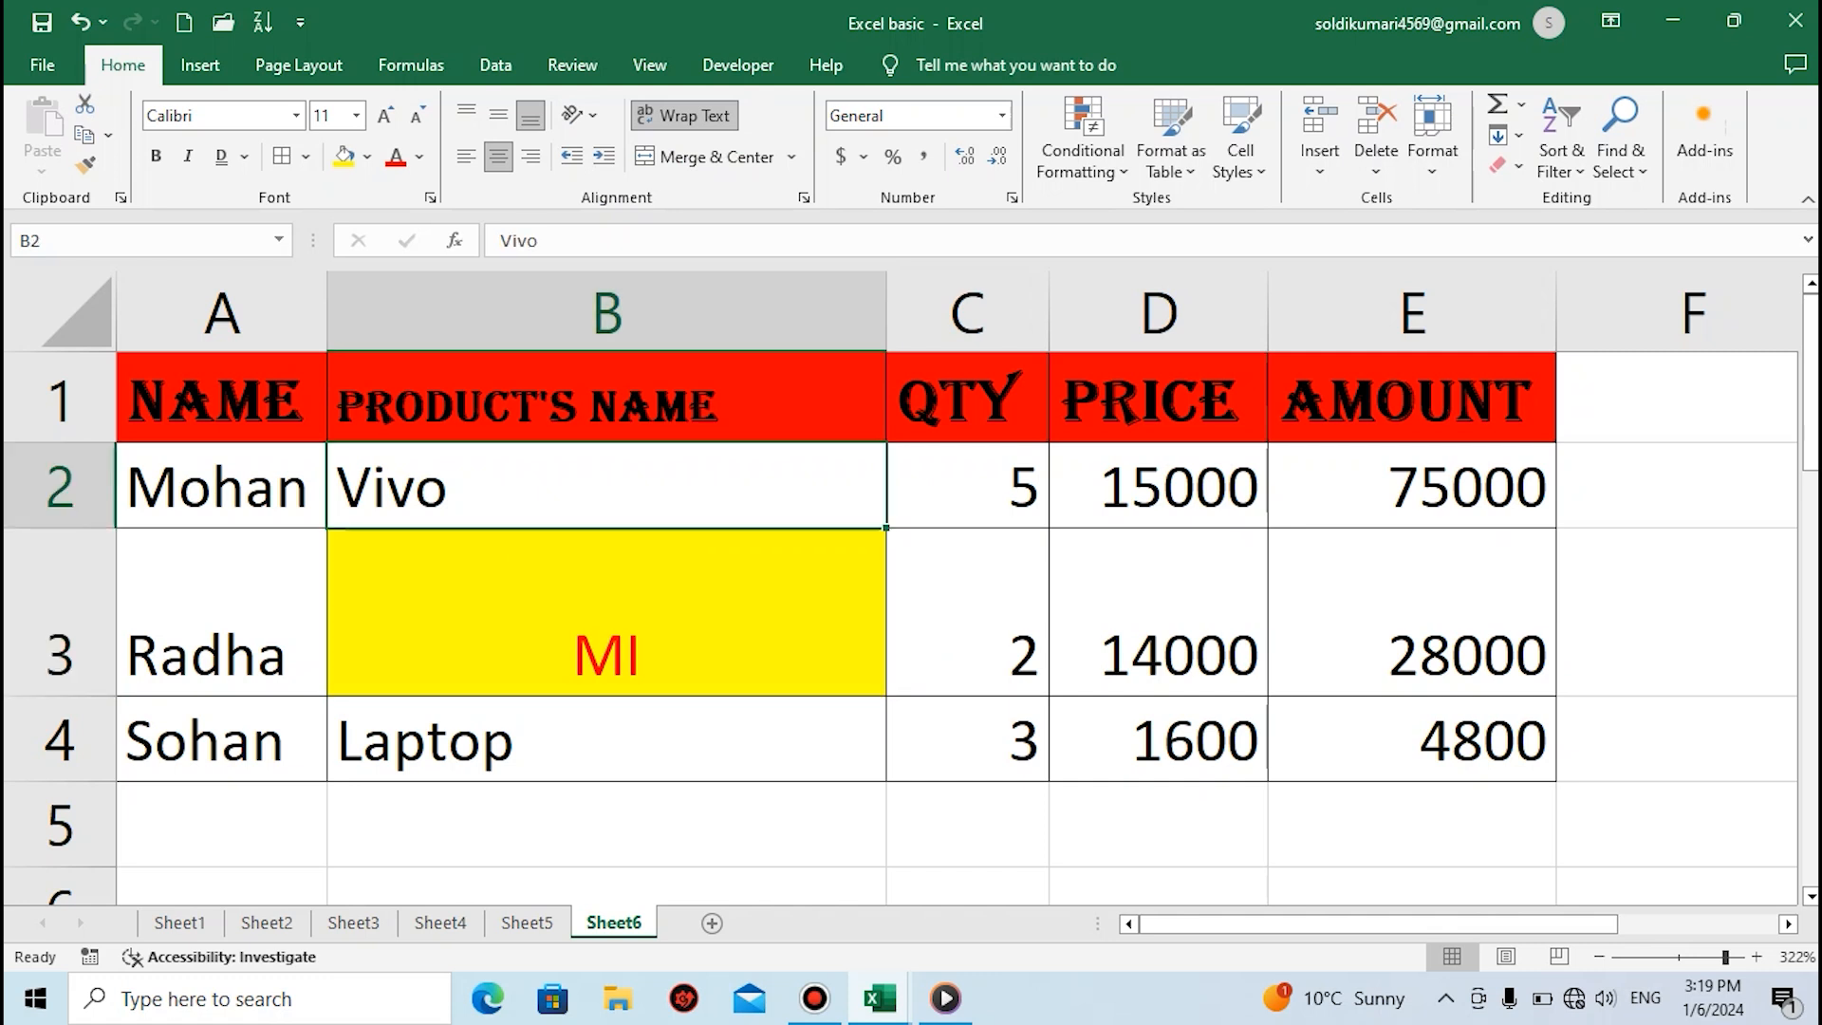
key("F2")
type("jjkkkdfaadfeeeefrrrffffffff")
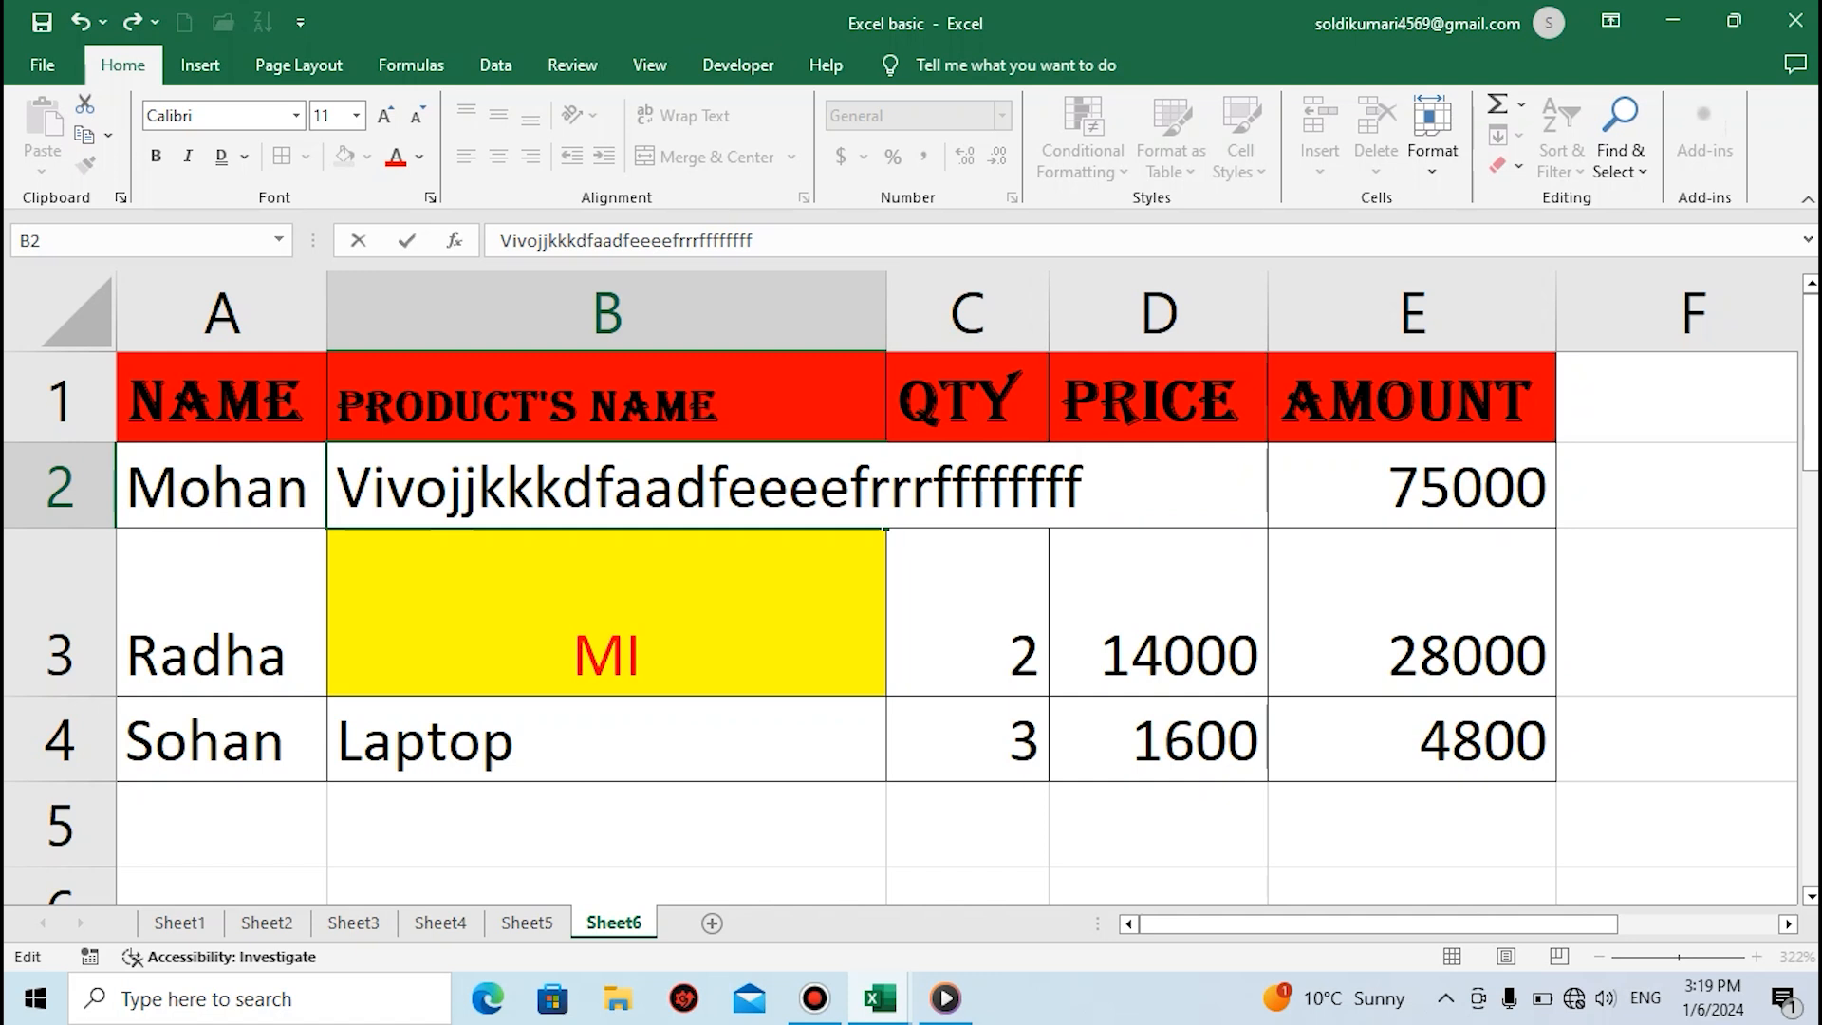
key("Return")
left_click(605, 486)
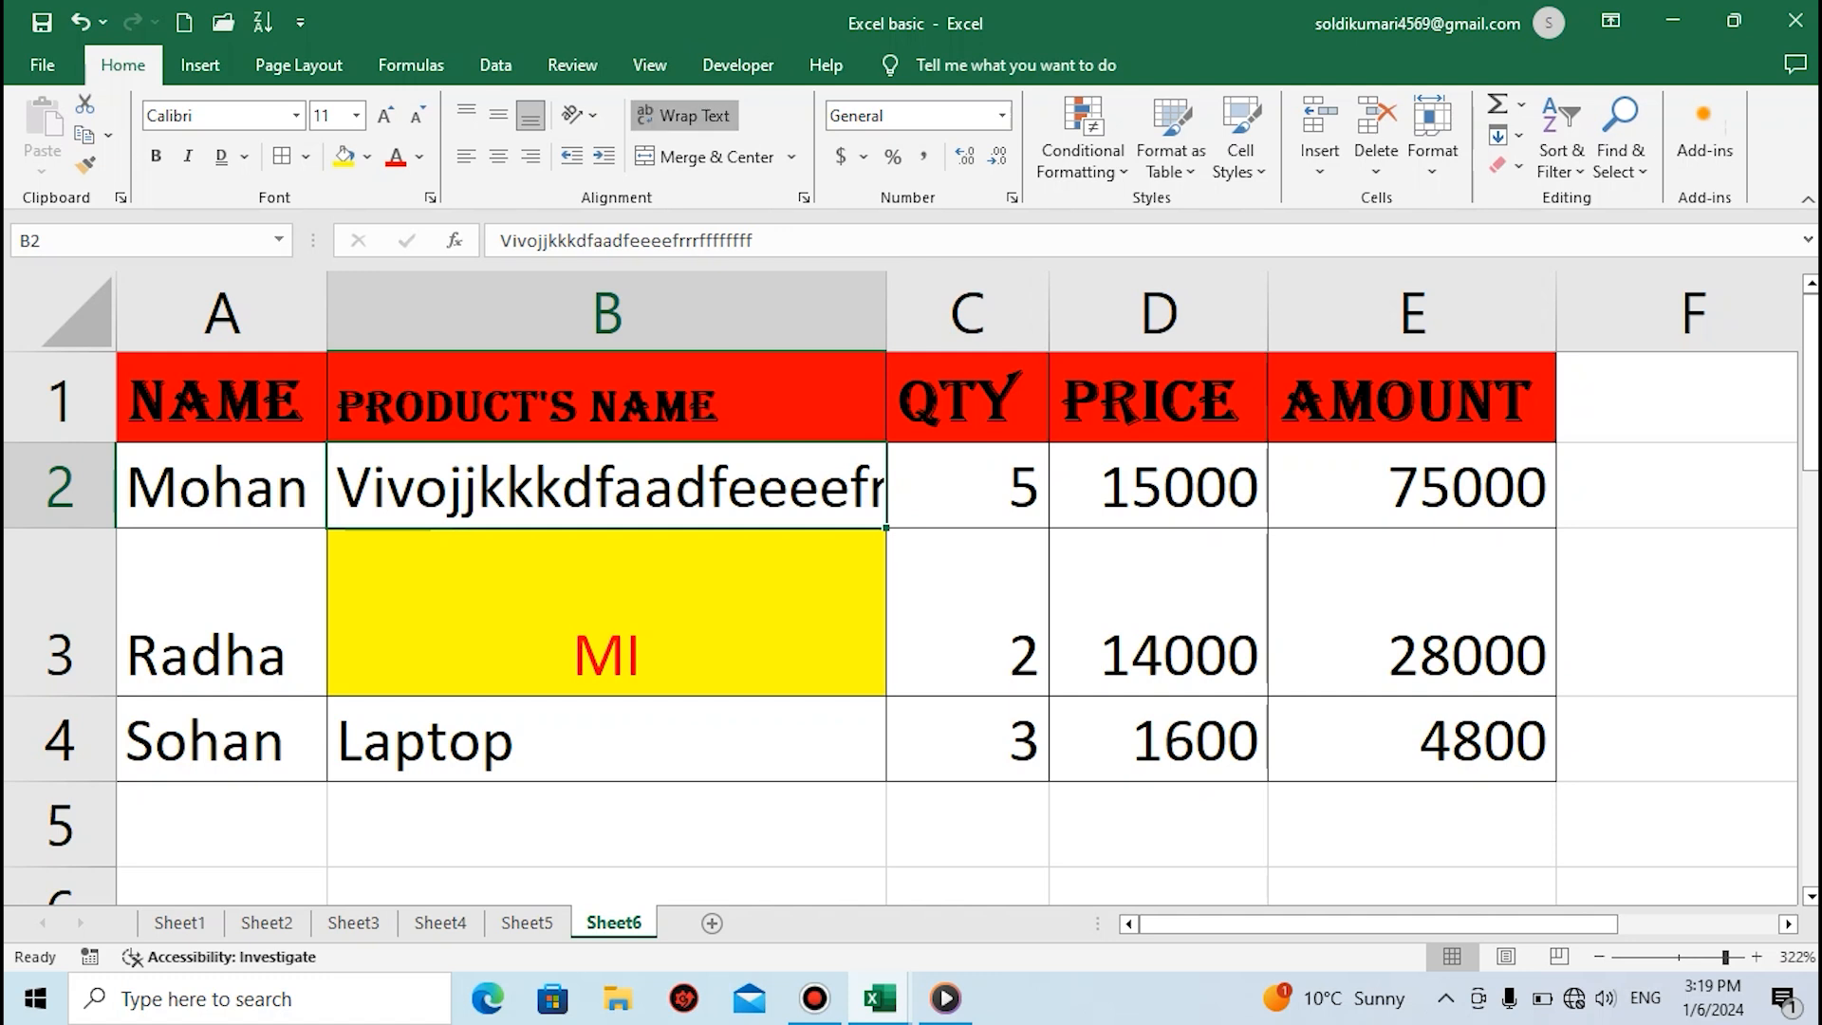
left_click(684, 115)
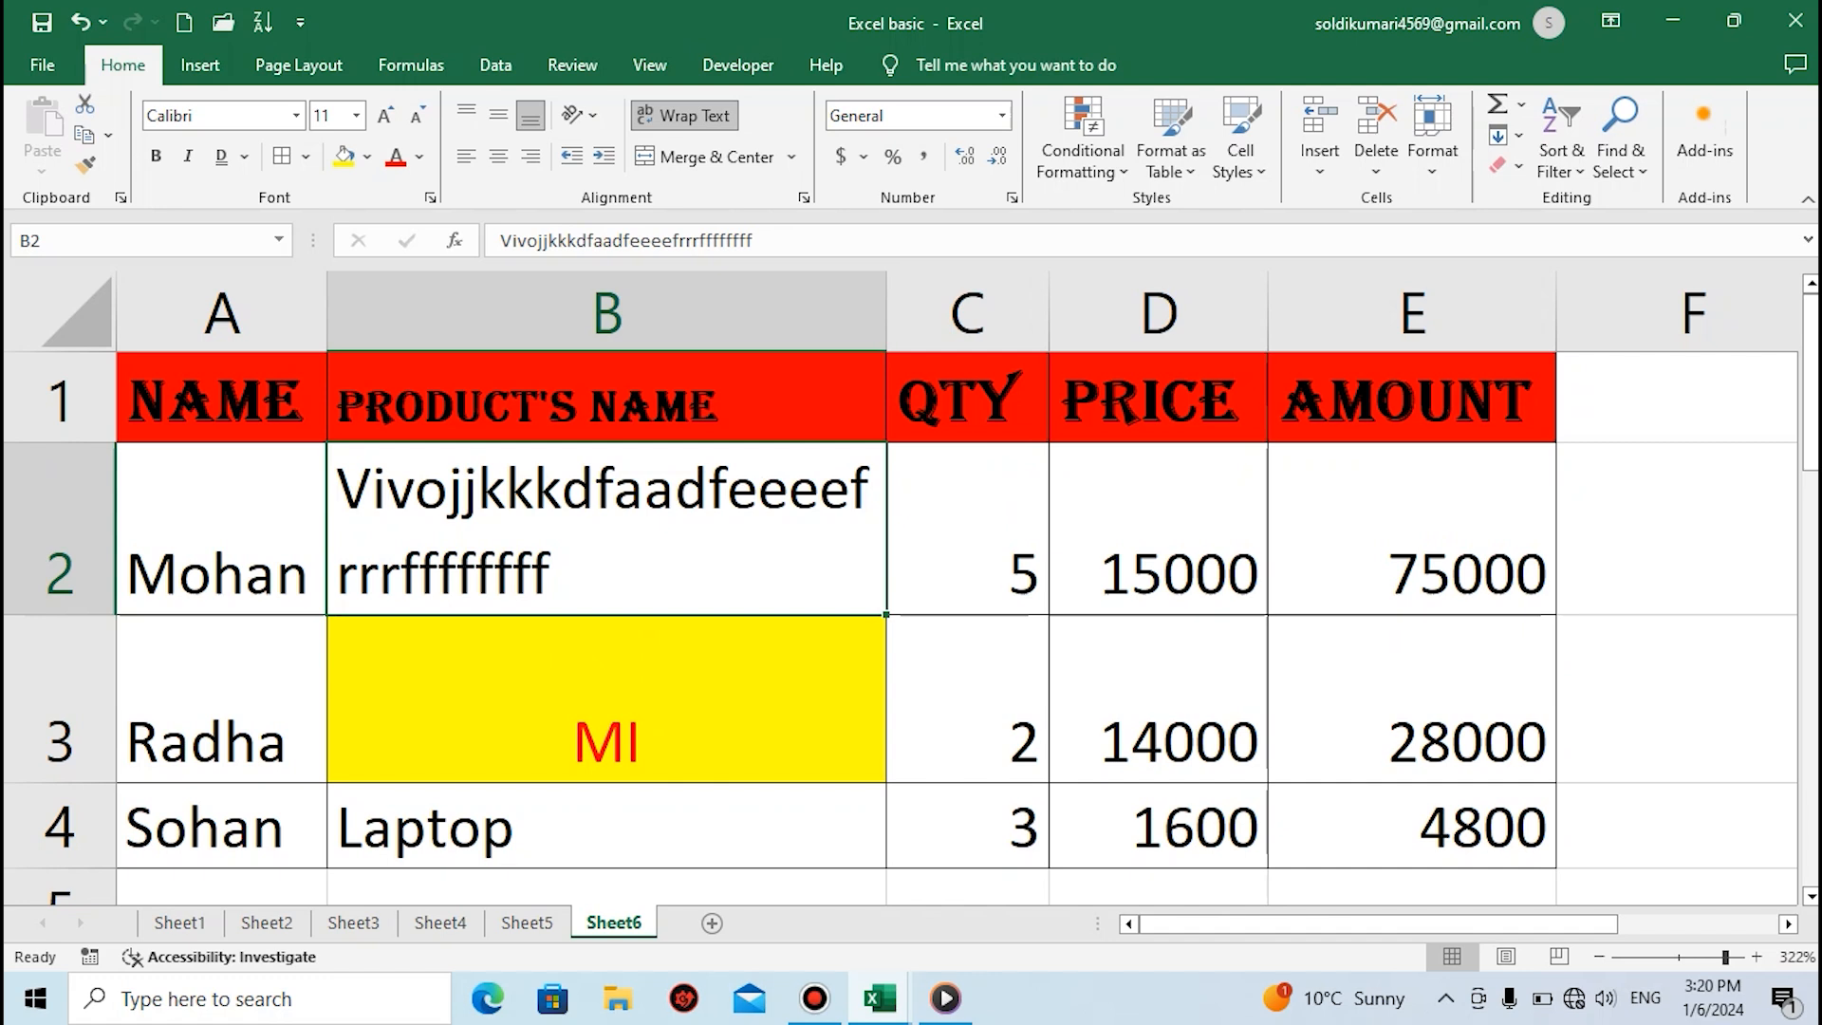
key("ctrl+z")
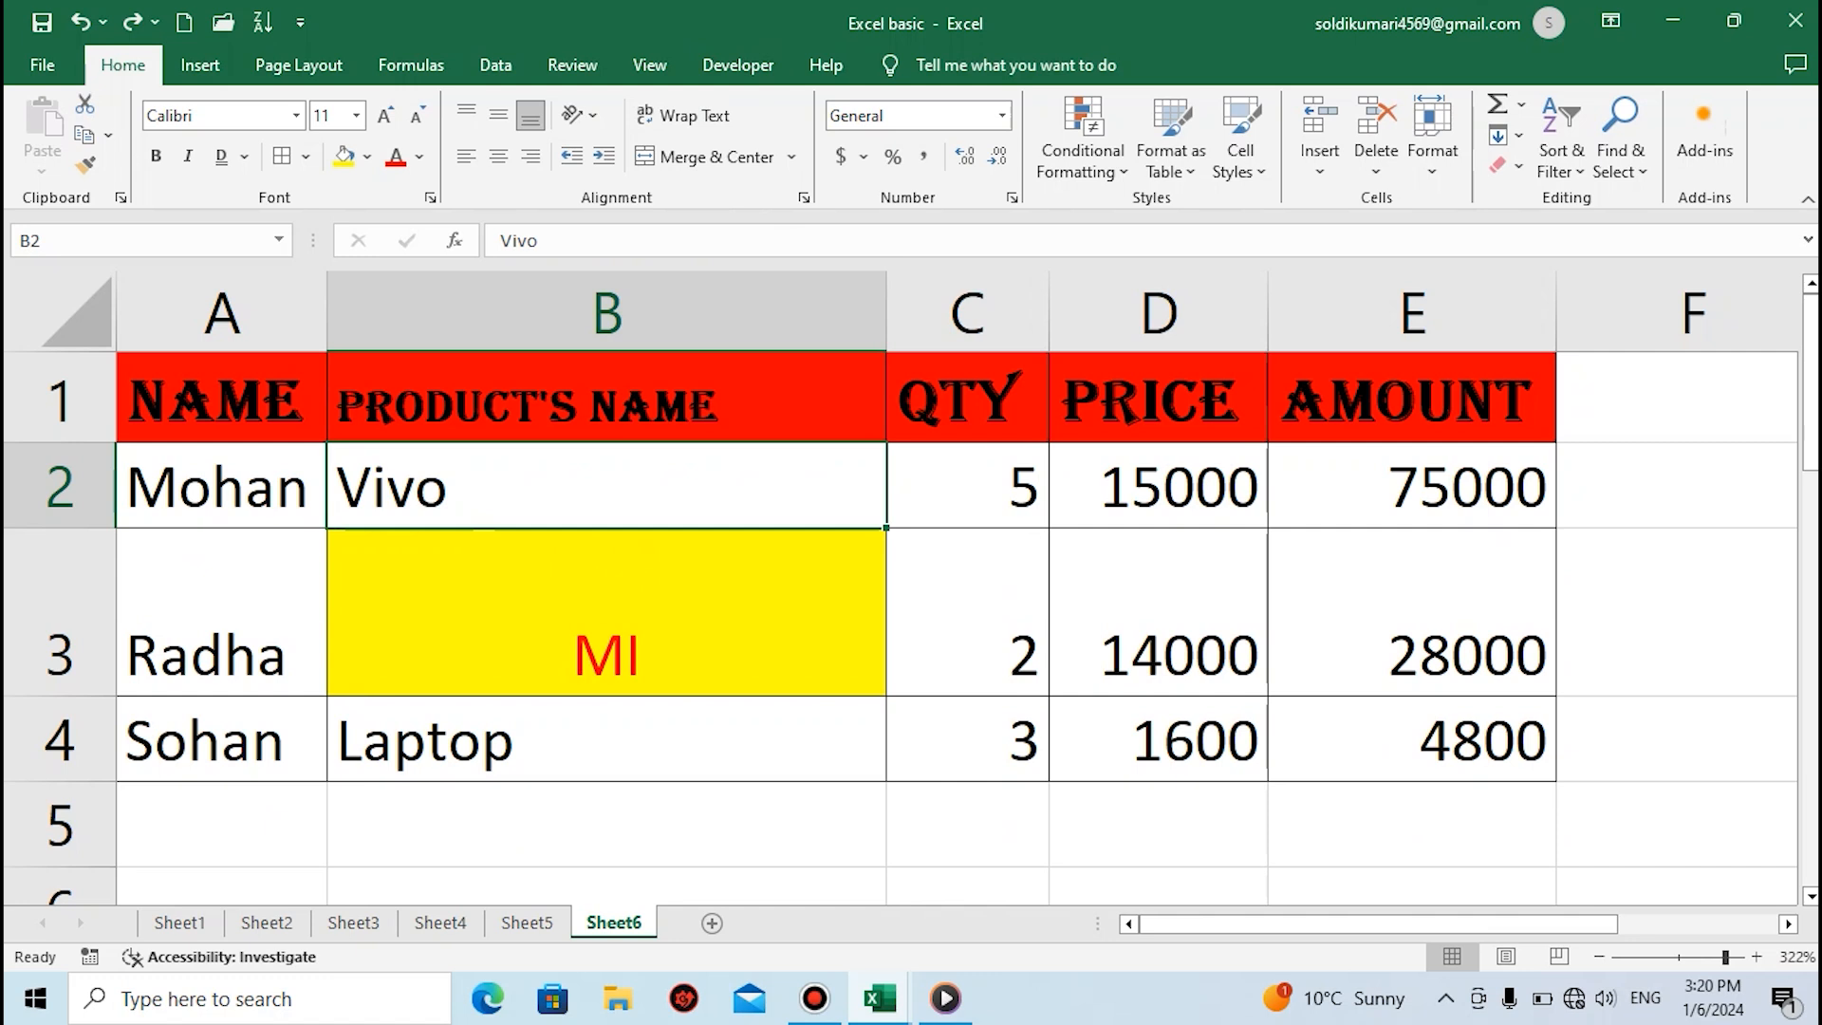
left_click(222, 486)
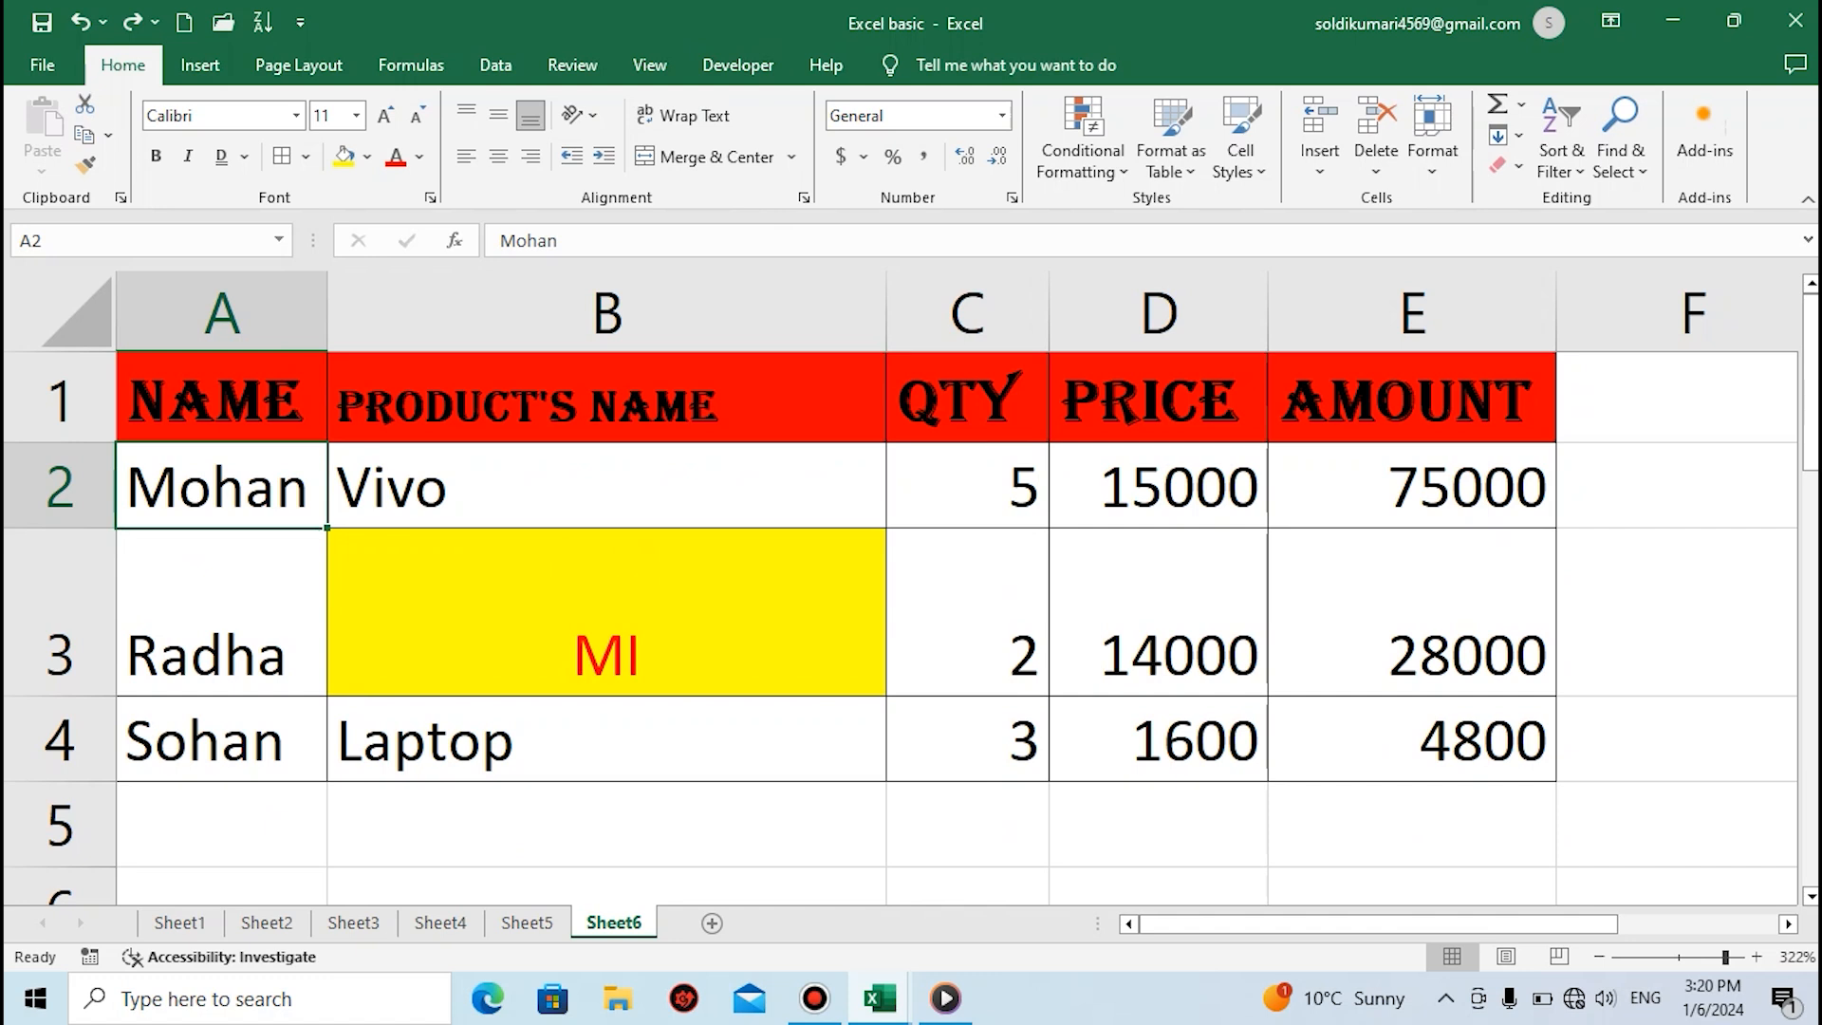
right_click(403, 740)
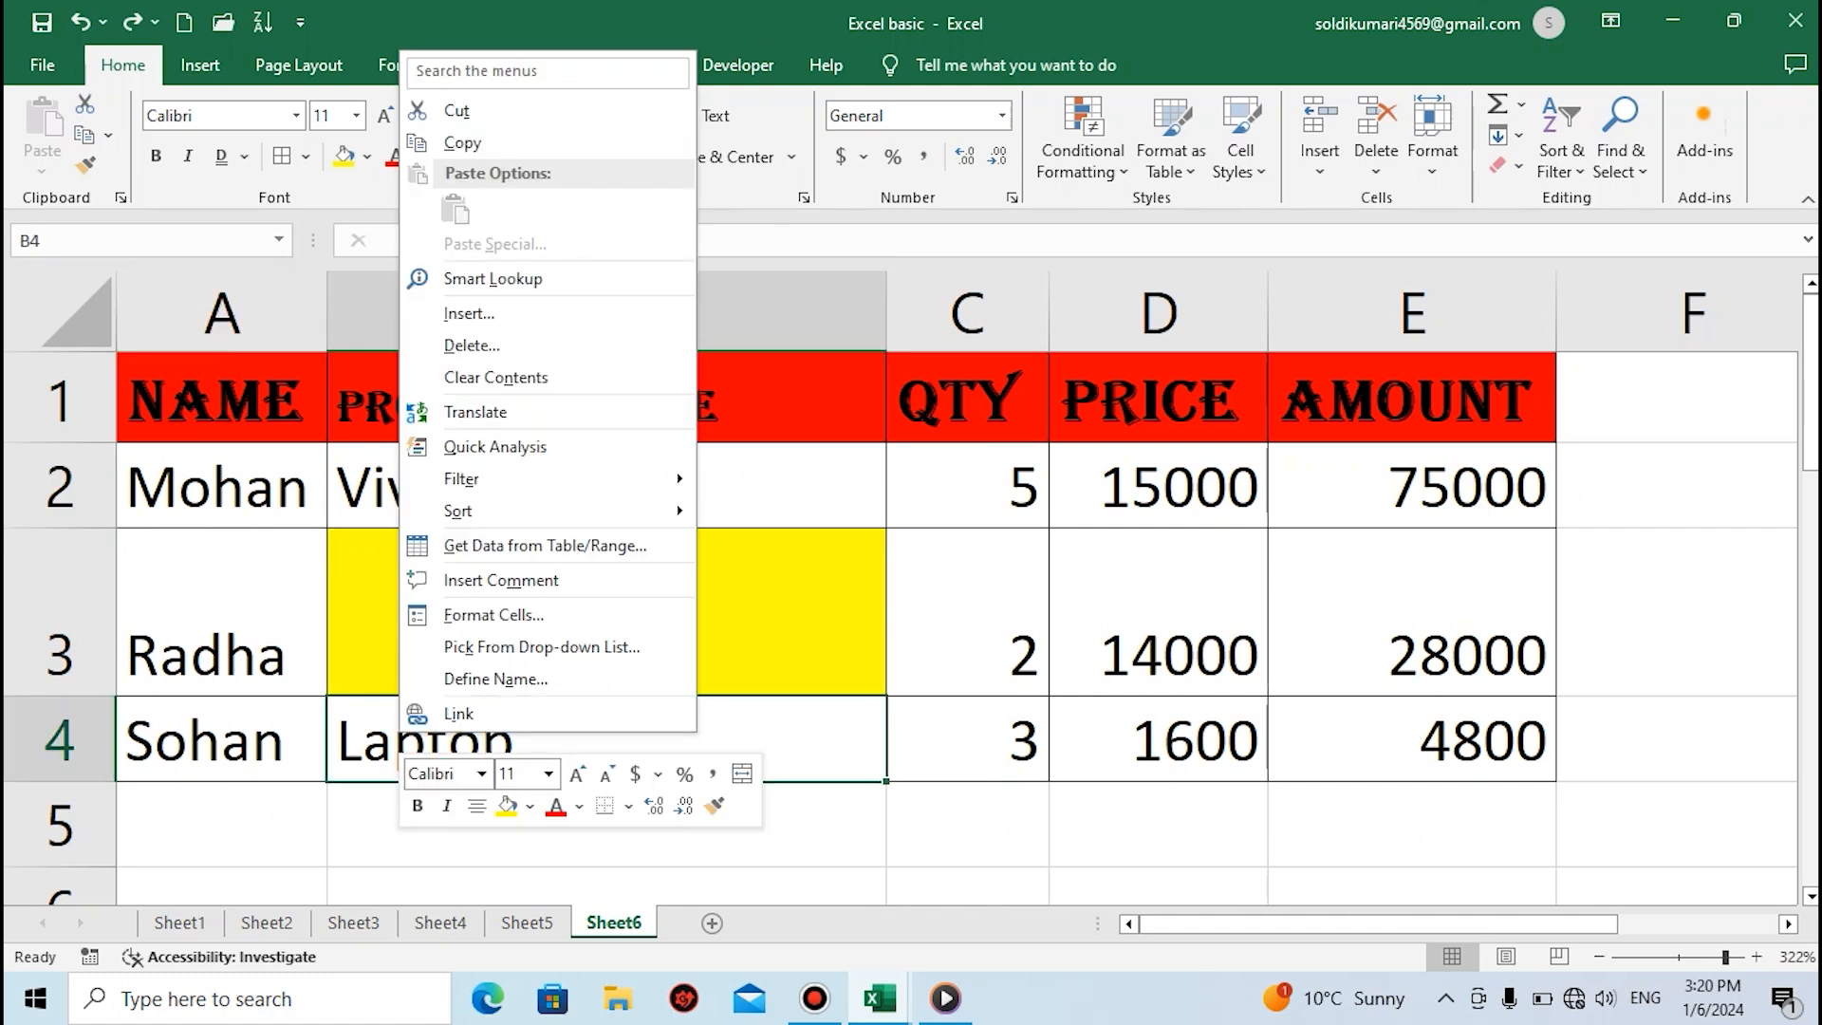
key("Escape")
left_click_drag(222, 588, 222, 493)
Copy the name in cell A2 and paste it into cell A8 below the table
left_click(222, 486)
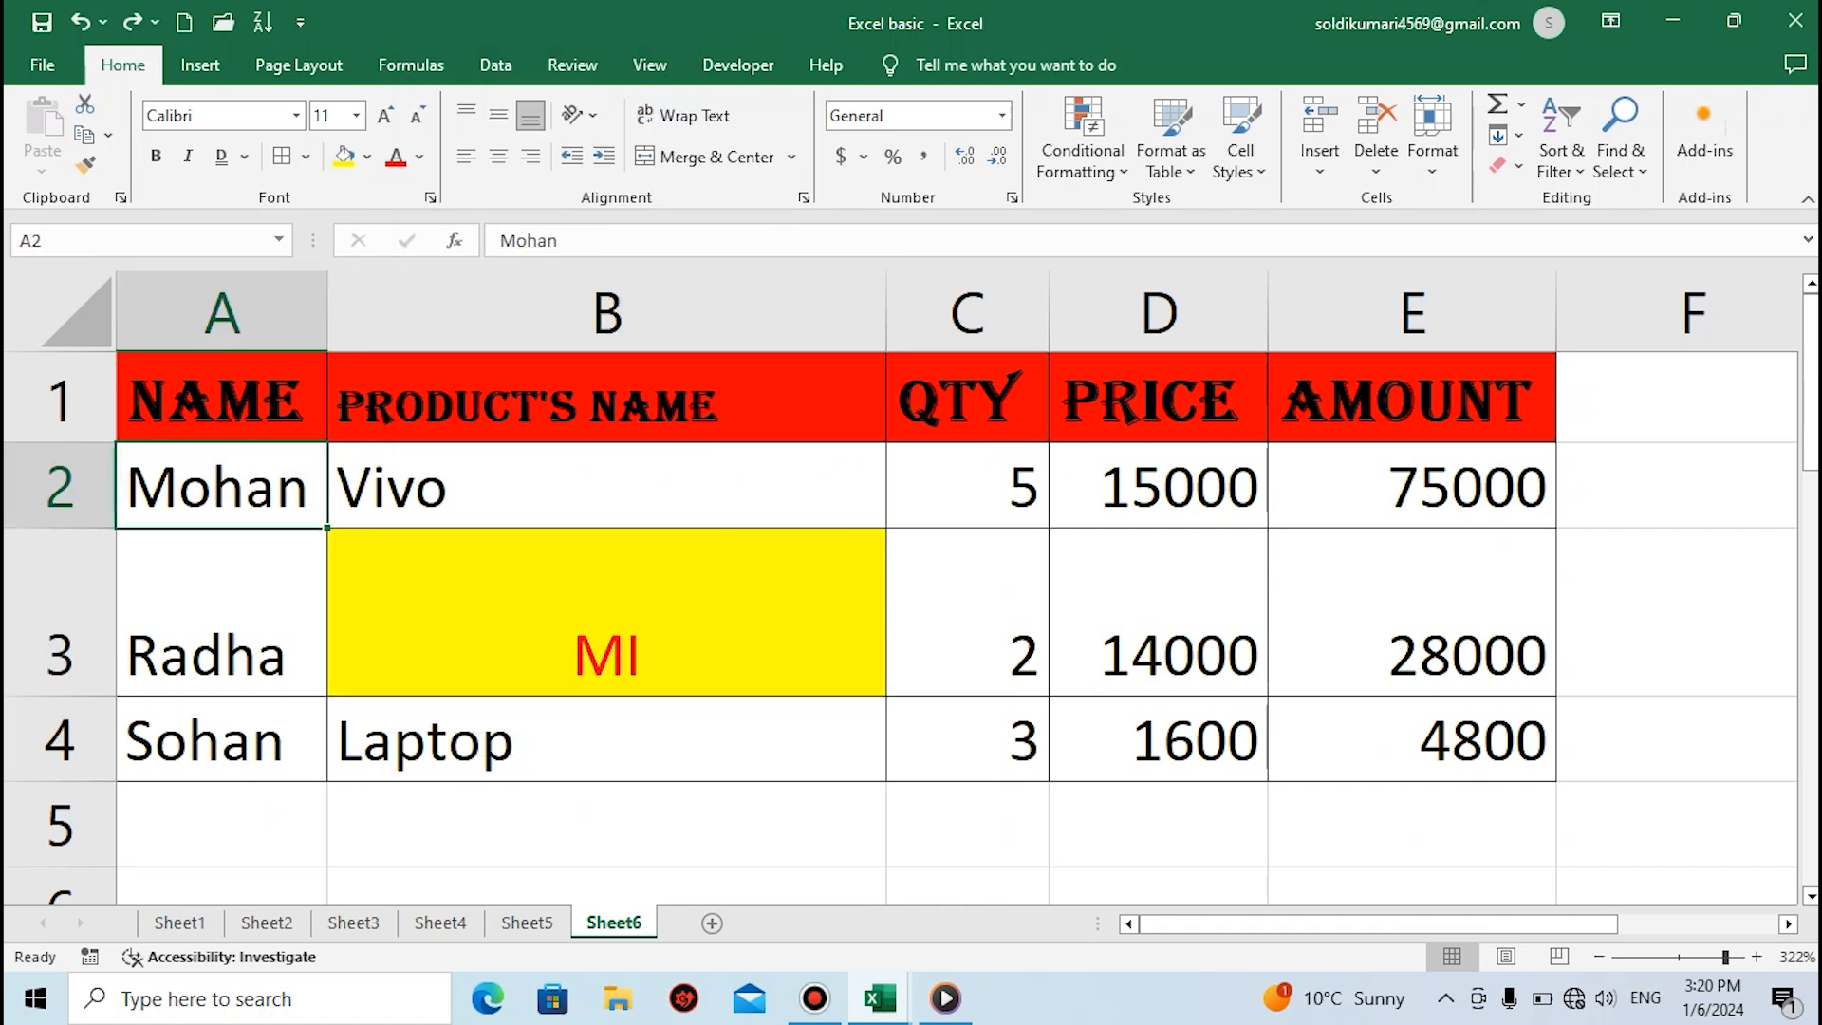
key("ctrl+c")
scroll(900, 627, "down", 2)
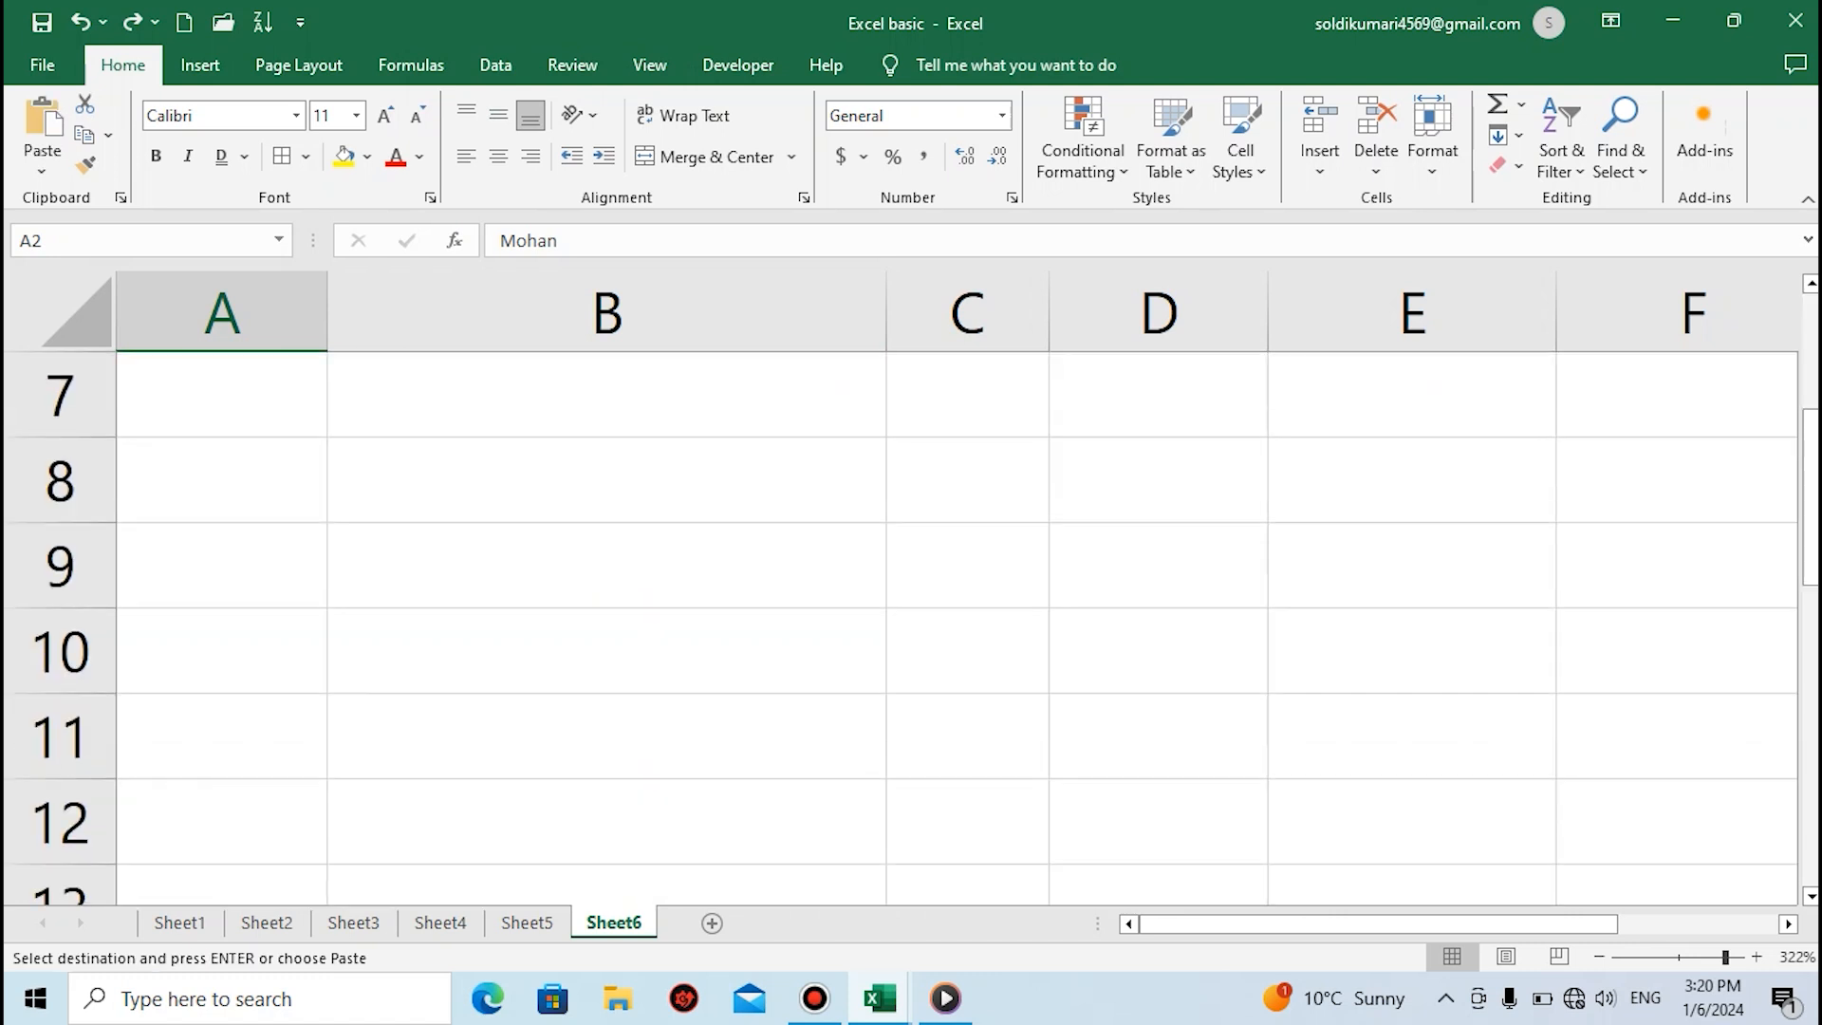
left_click(222, 480)
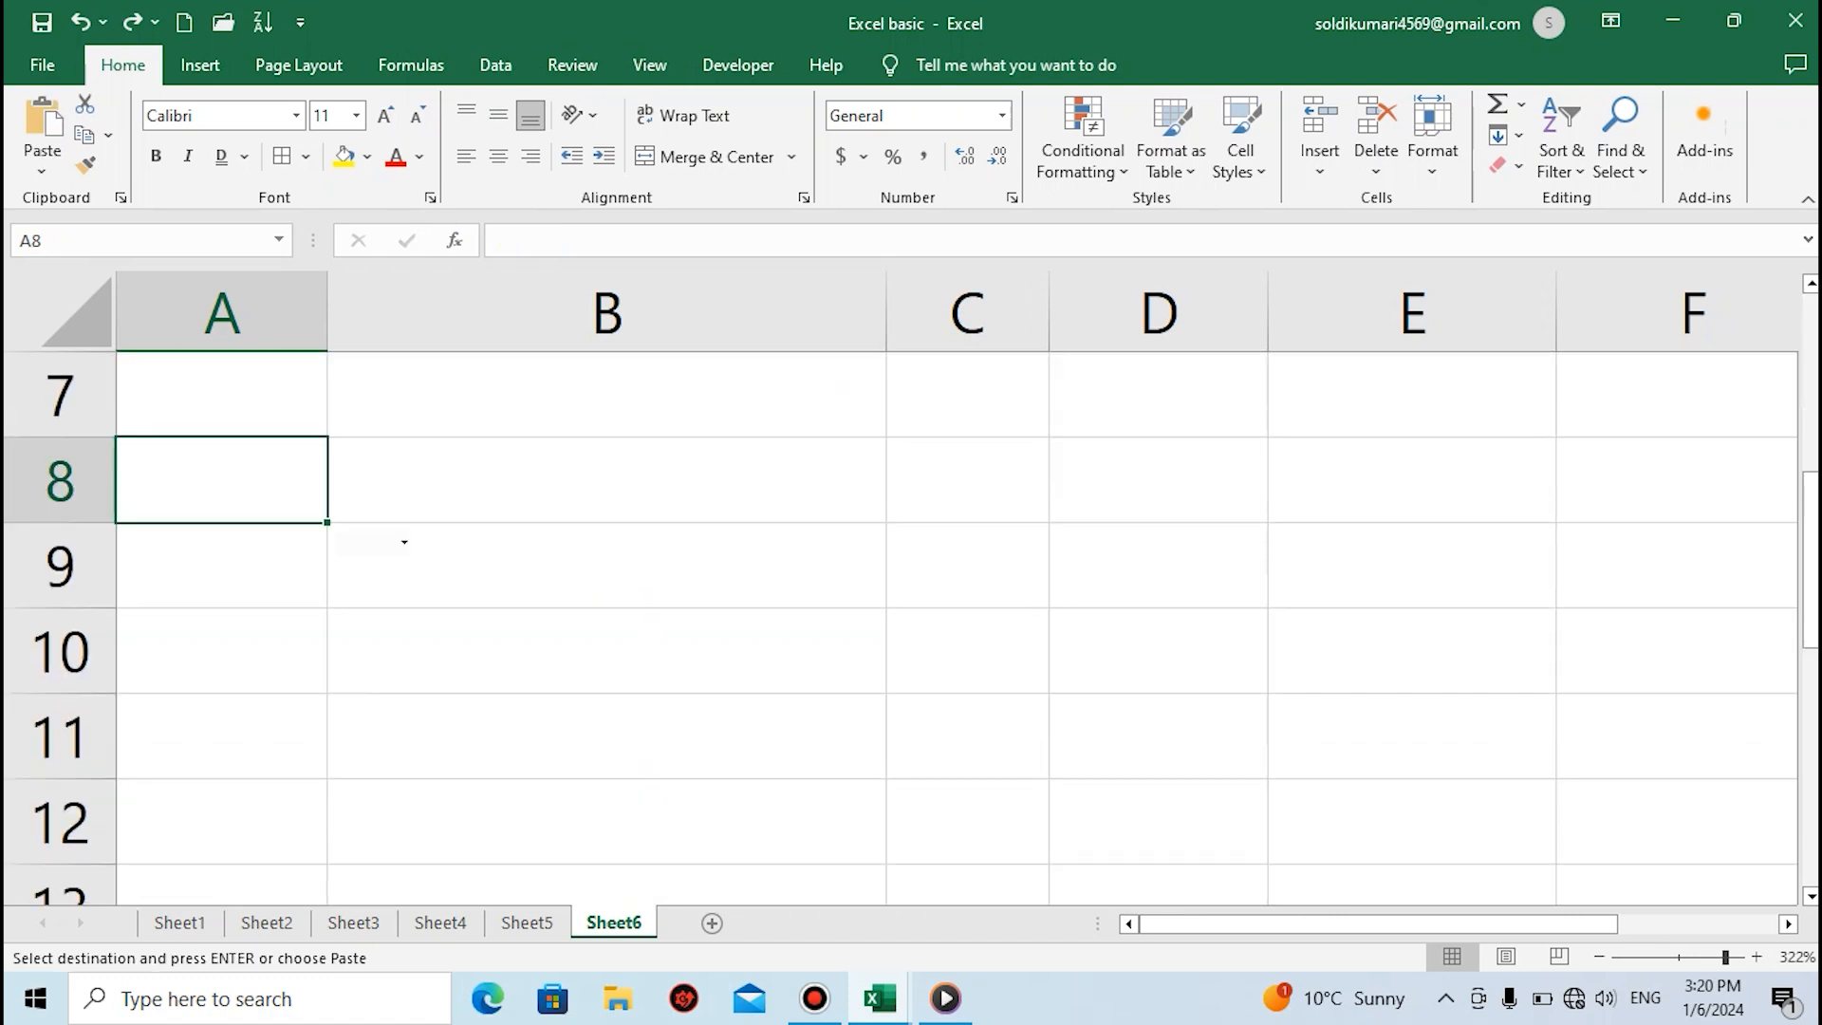
key("ctrl+v")
Merge and center cells A8 to D8 so the pasted name spans the four columns
left_click(606, 480)
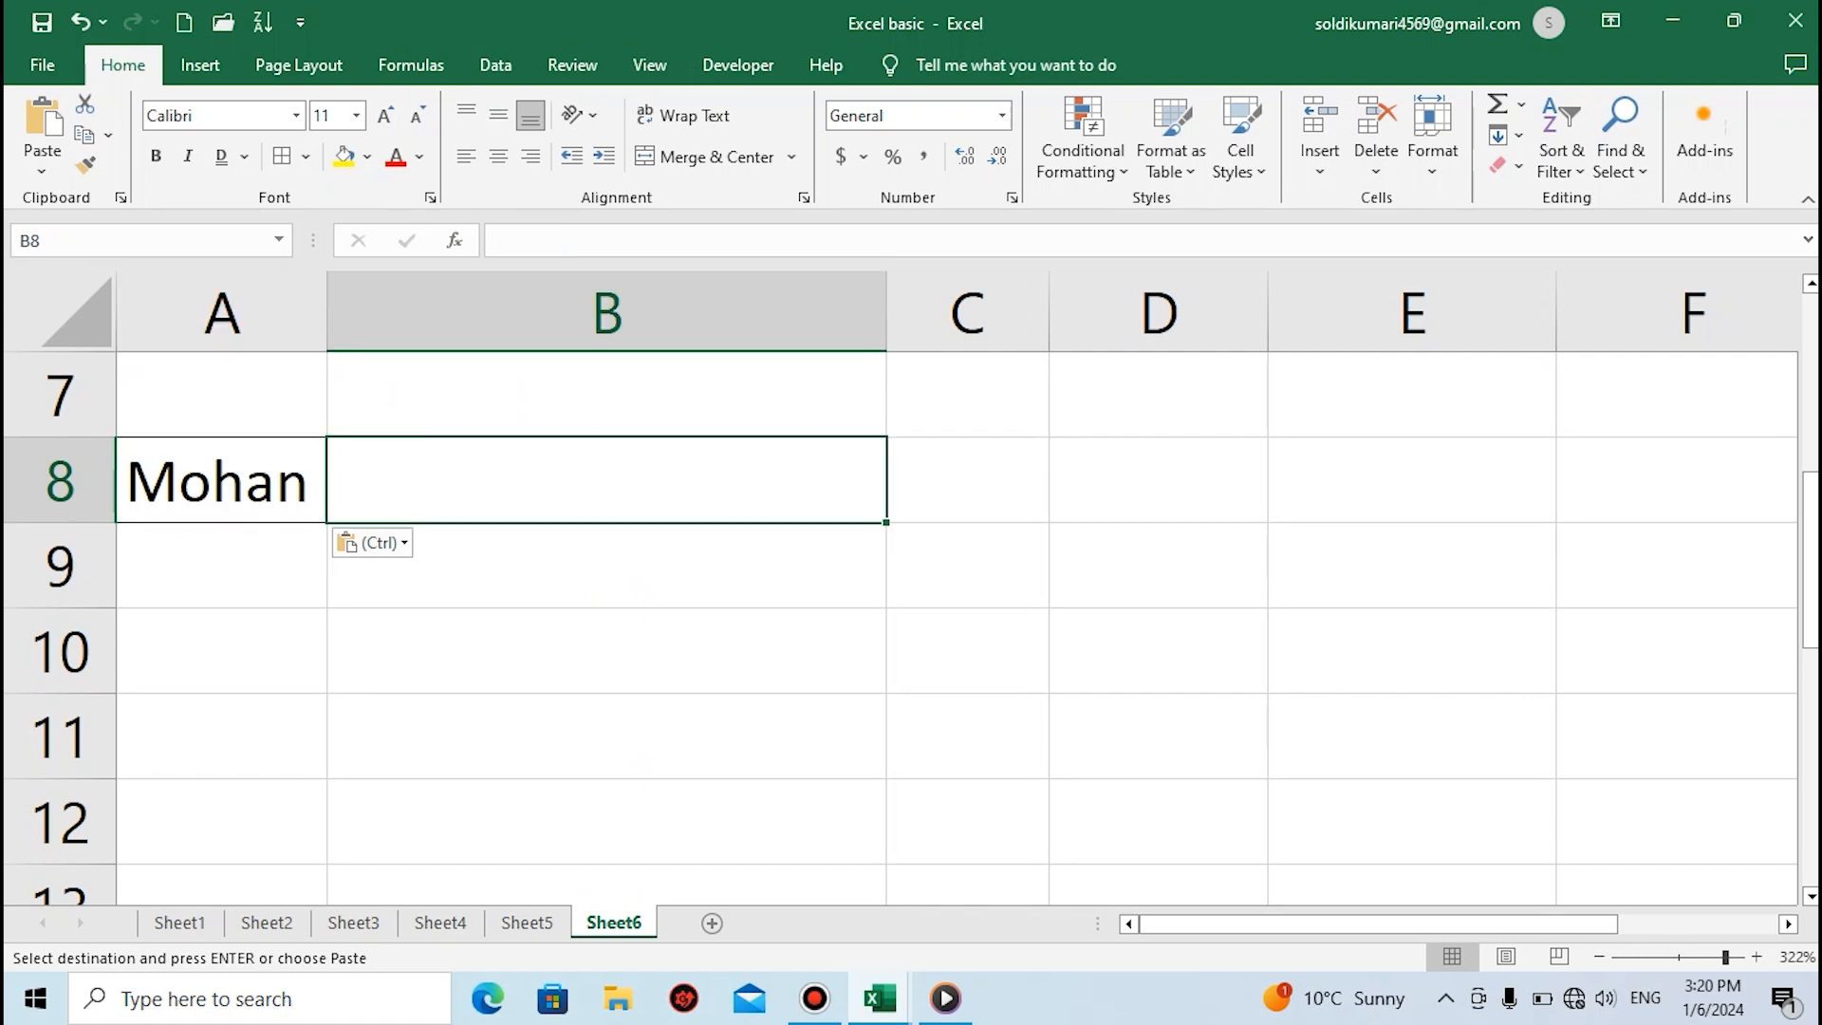
left_click(222, 480)
left_click(607, 480)
left_click(967, 480)
left_click(1158, 480)
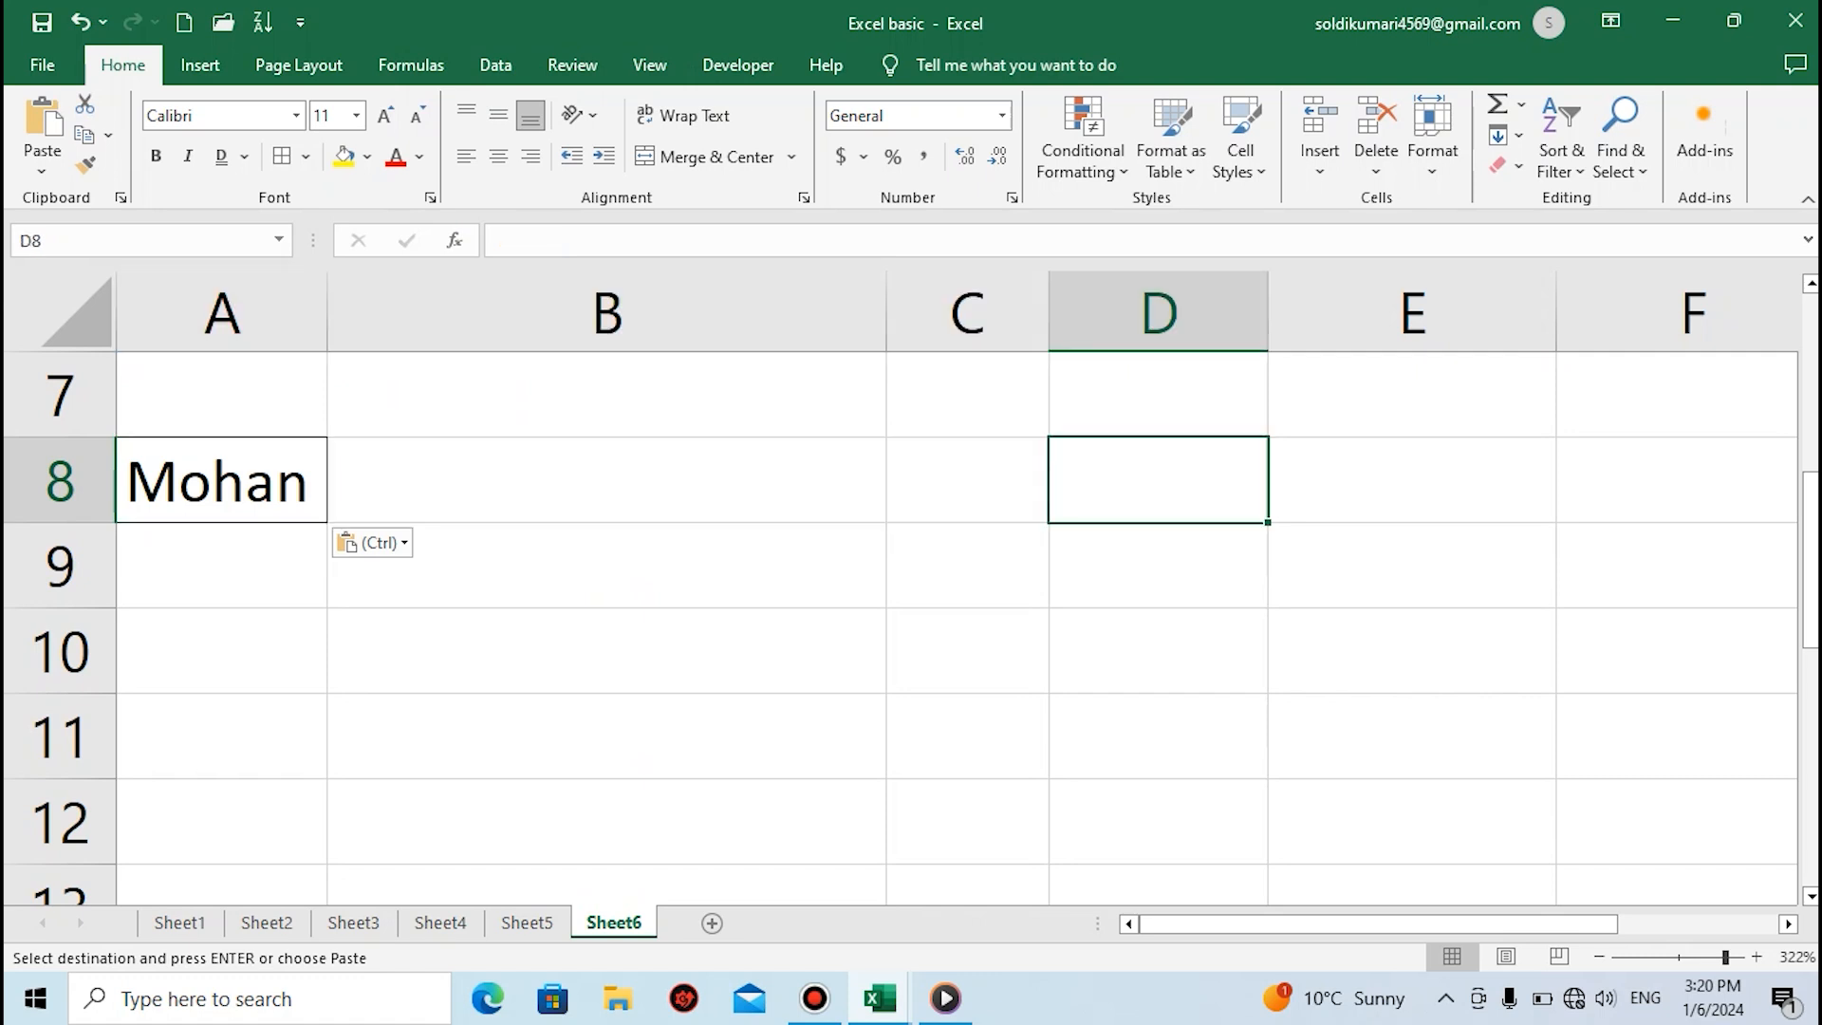
left_click(222, 480)
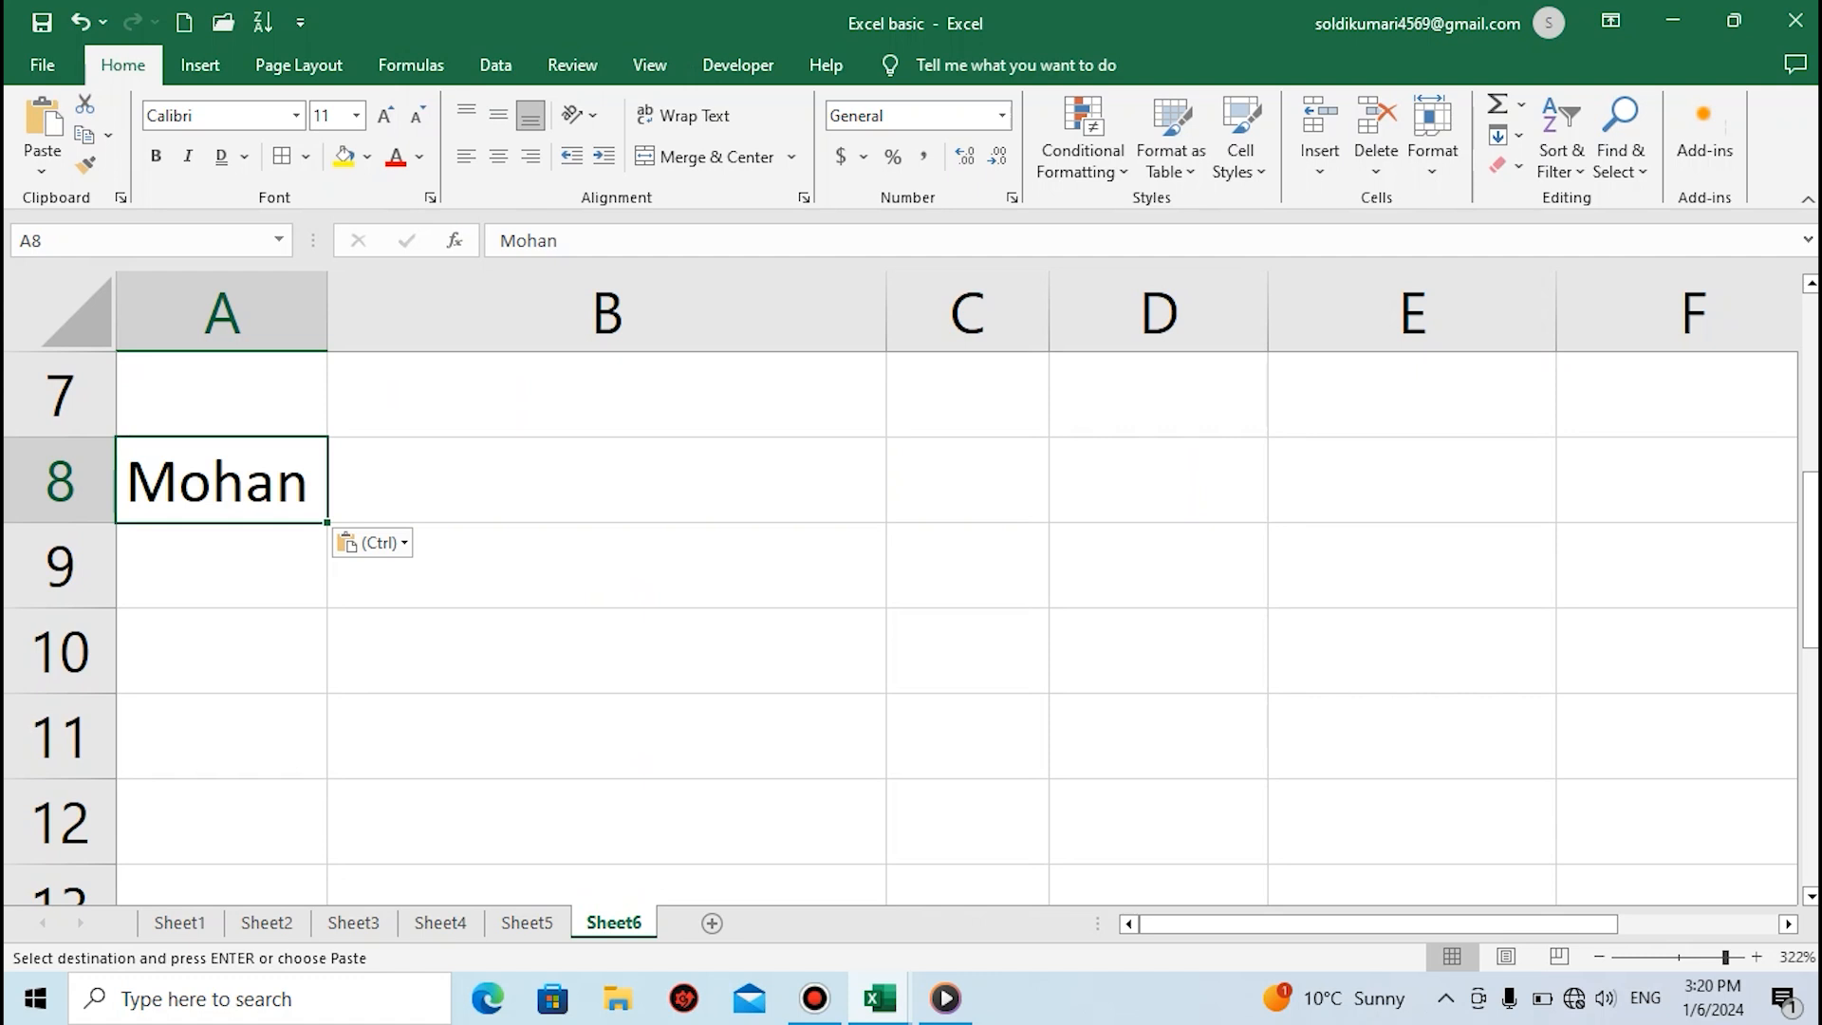
key("shift+Right")
key("shift+Right")
key("shift+Right")
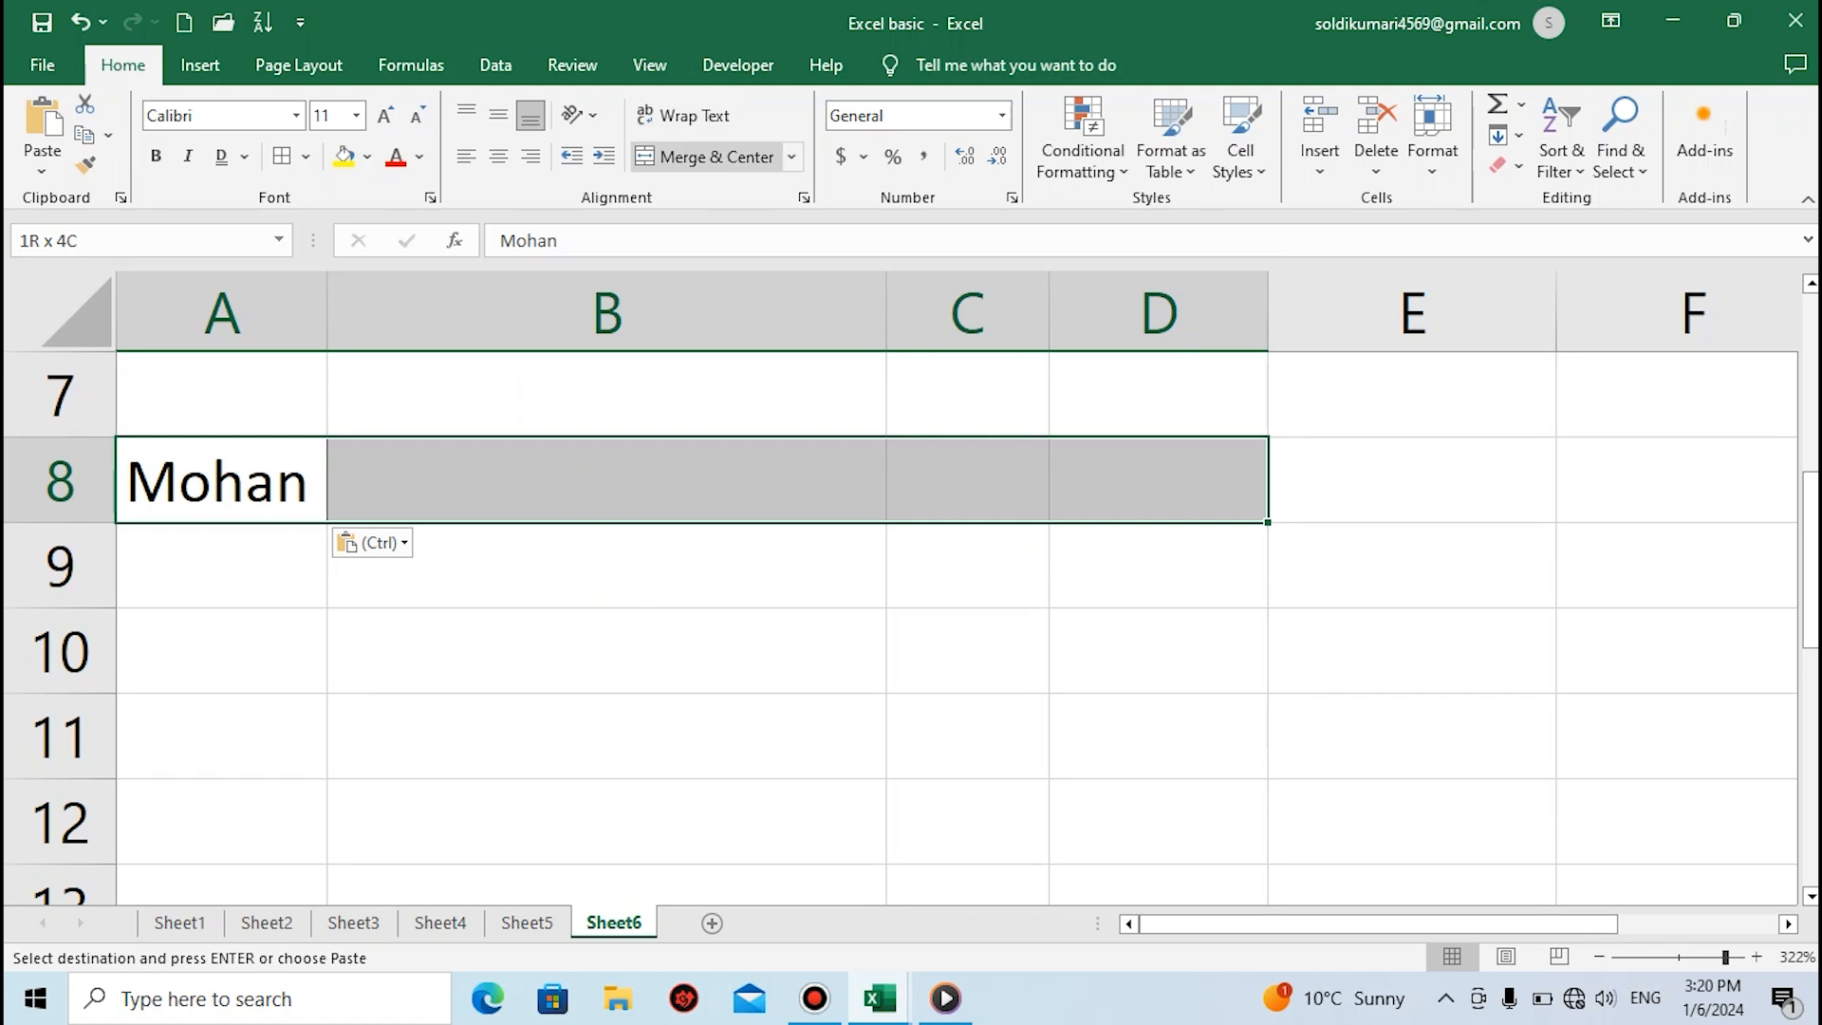
left_click(703, 157)
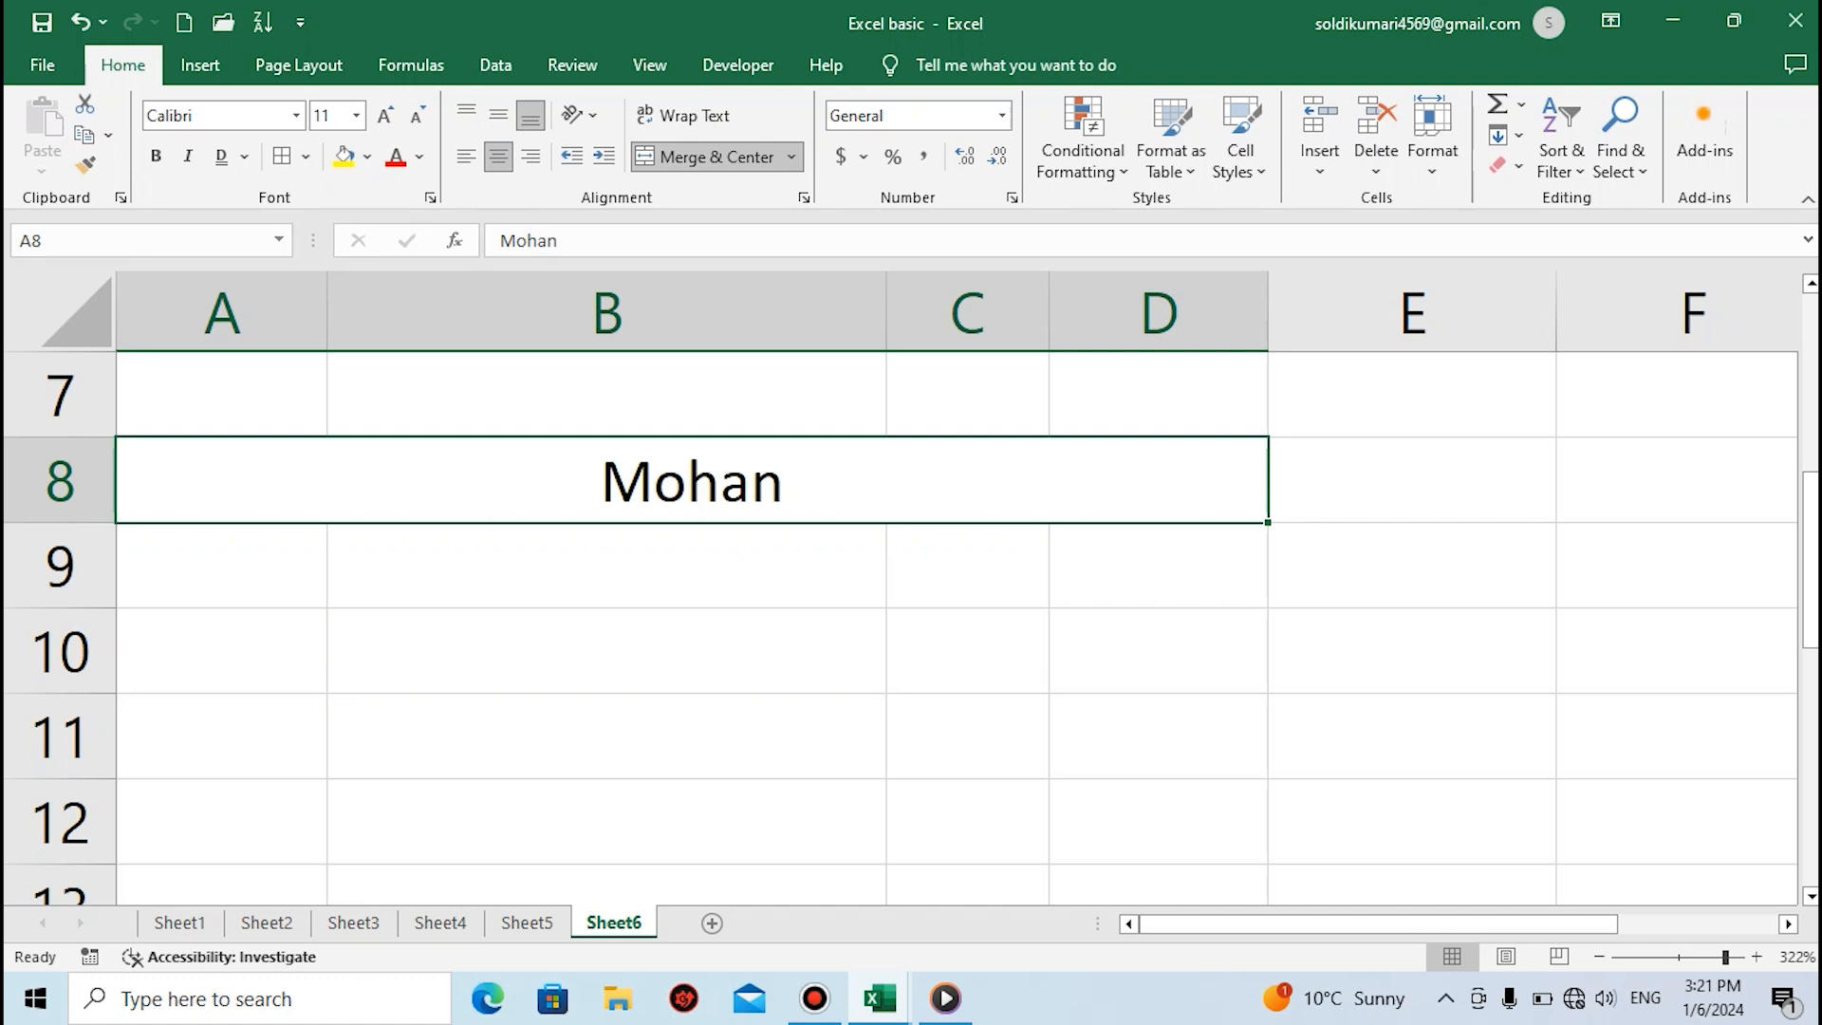
left_click(968, 737)
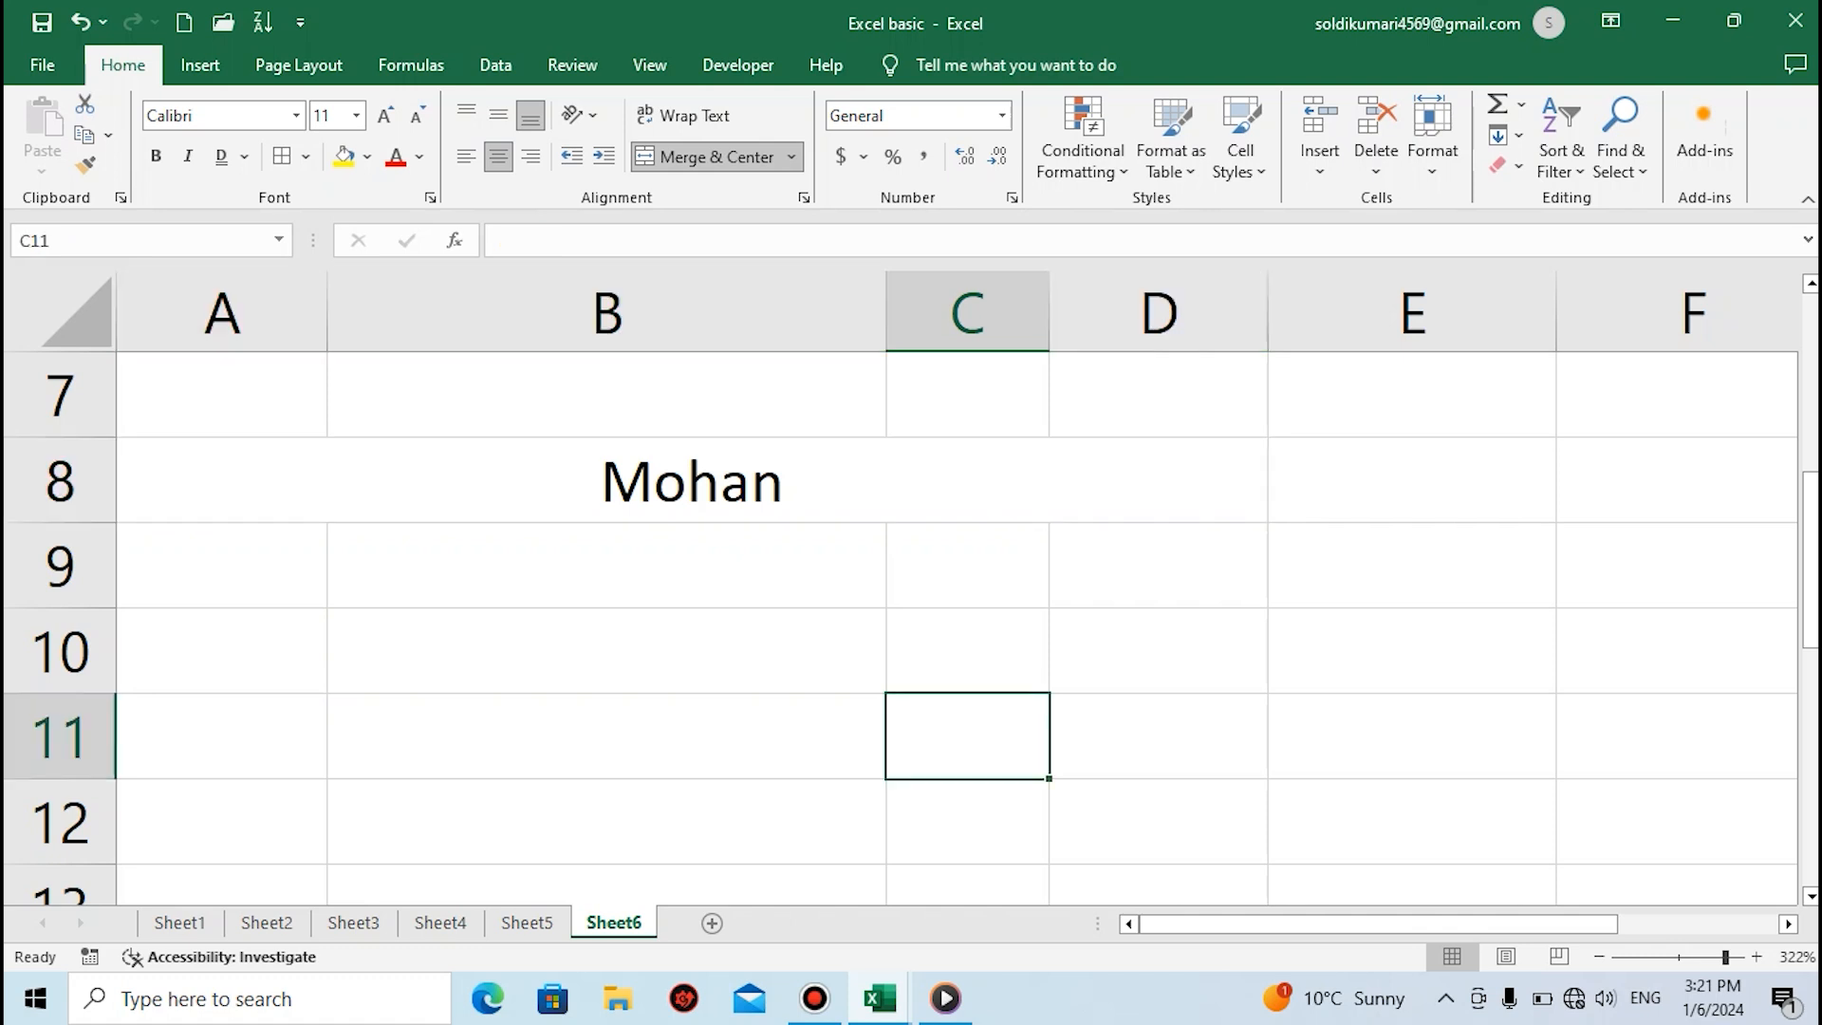
Return to the sales table and apply the Number format to the price in cell D2
left_click(606, 394)
key("Up")
key("Up")
key("Up")
key("Up")
key("Up")
key("Up")
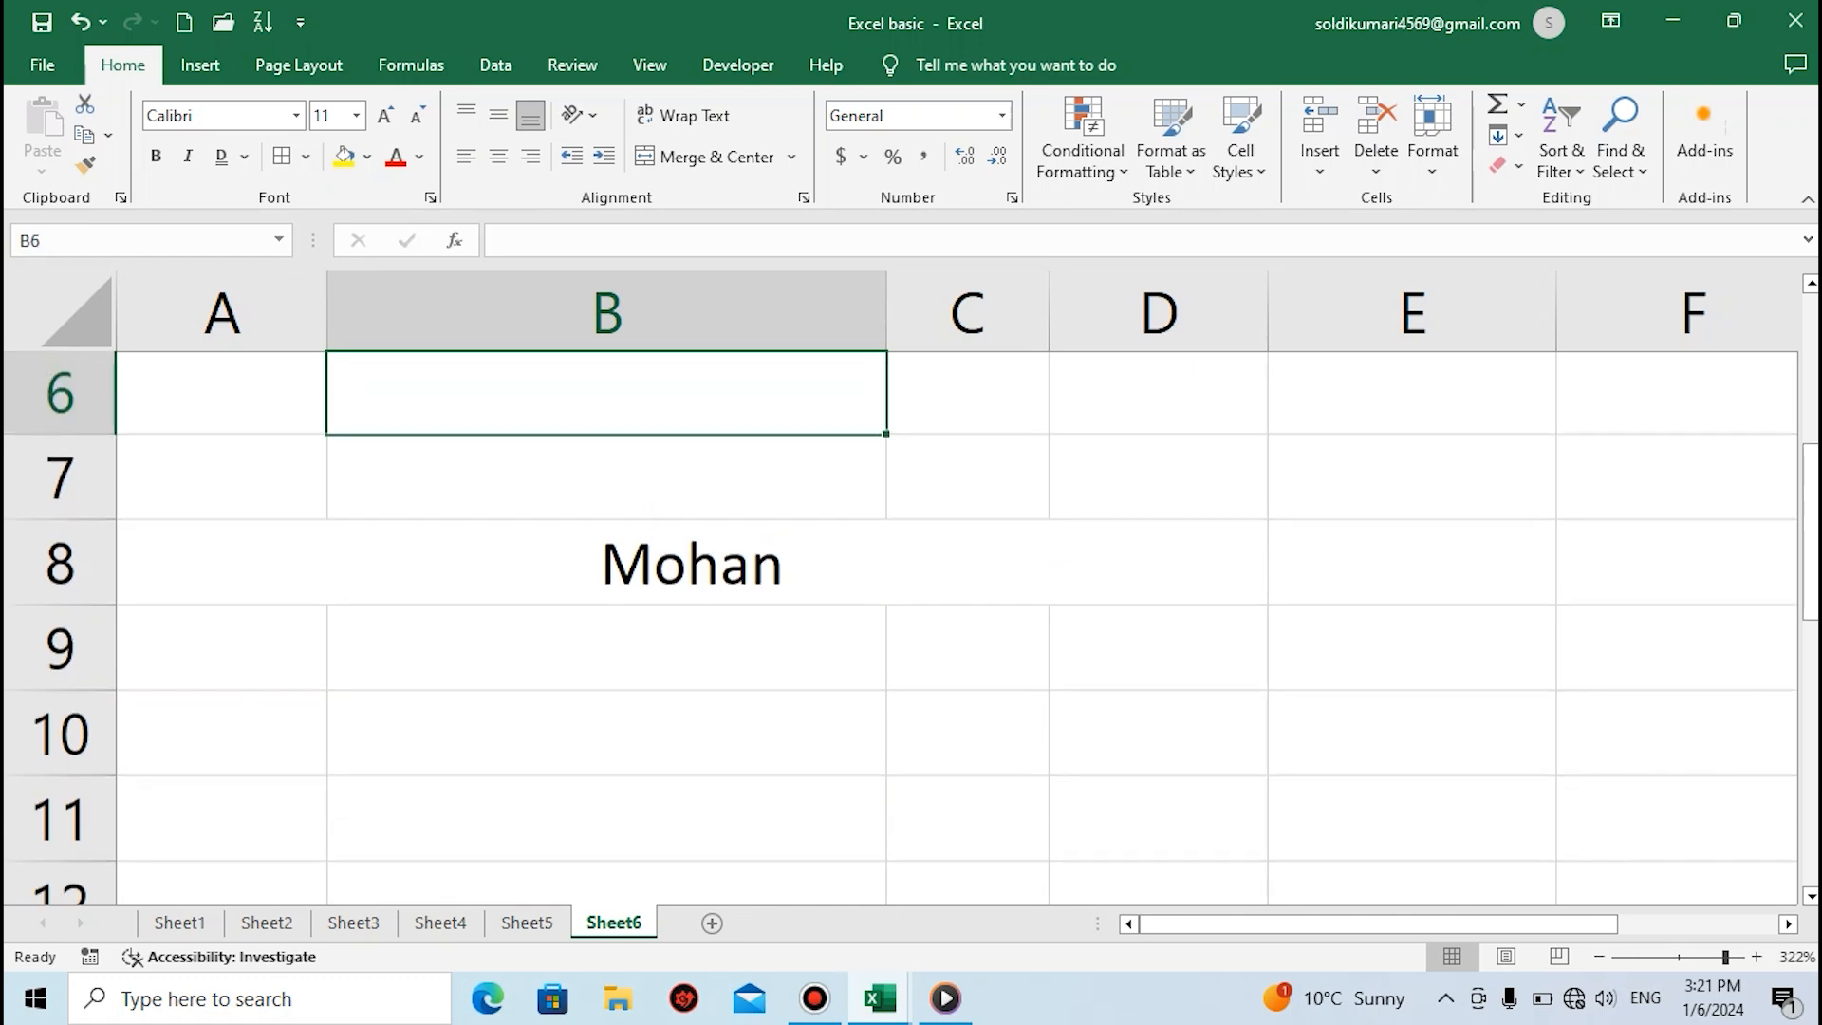
left_click(221, 486)
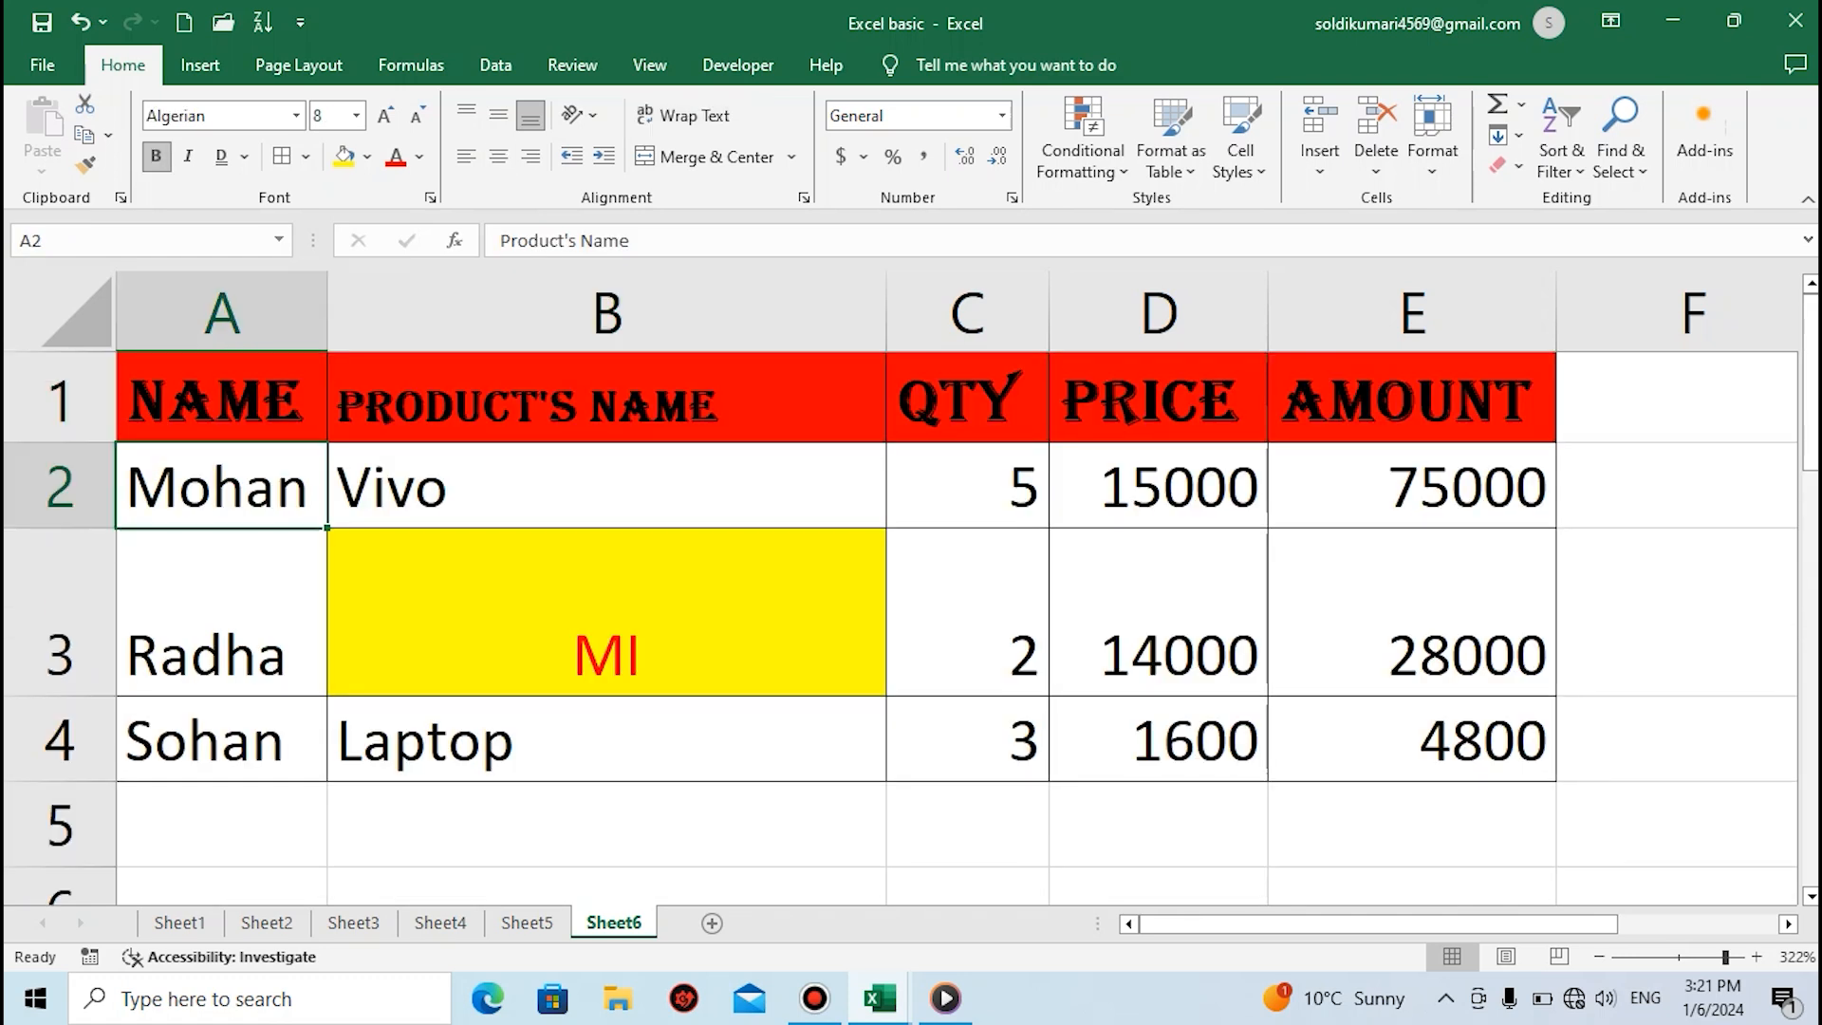
left_click(1002, 115)
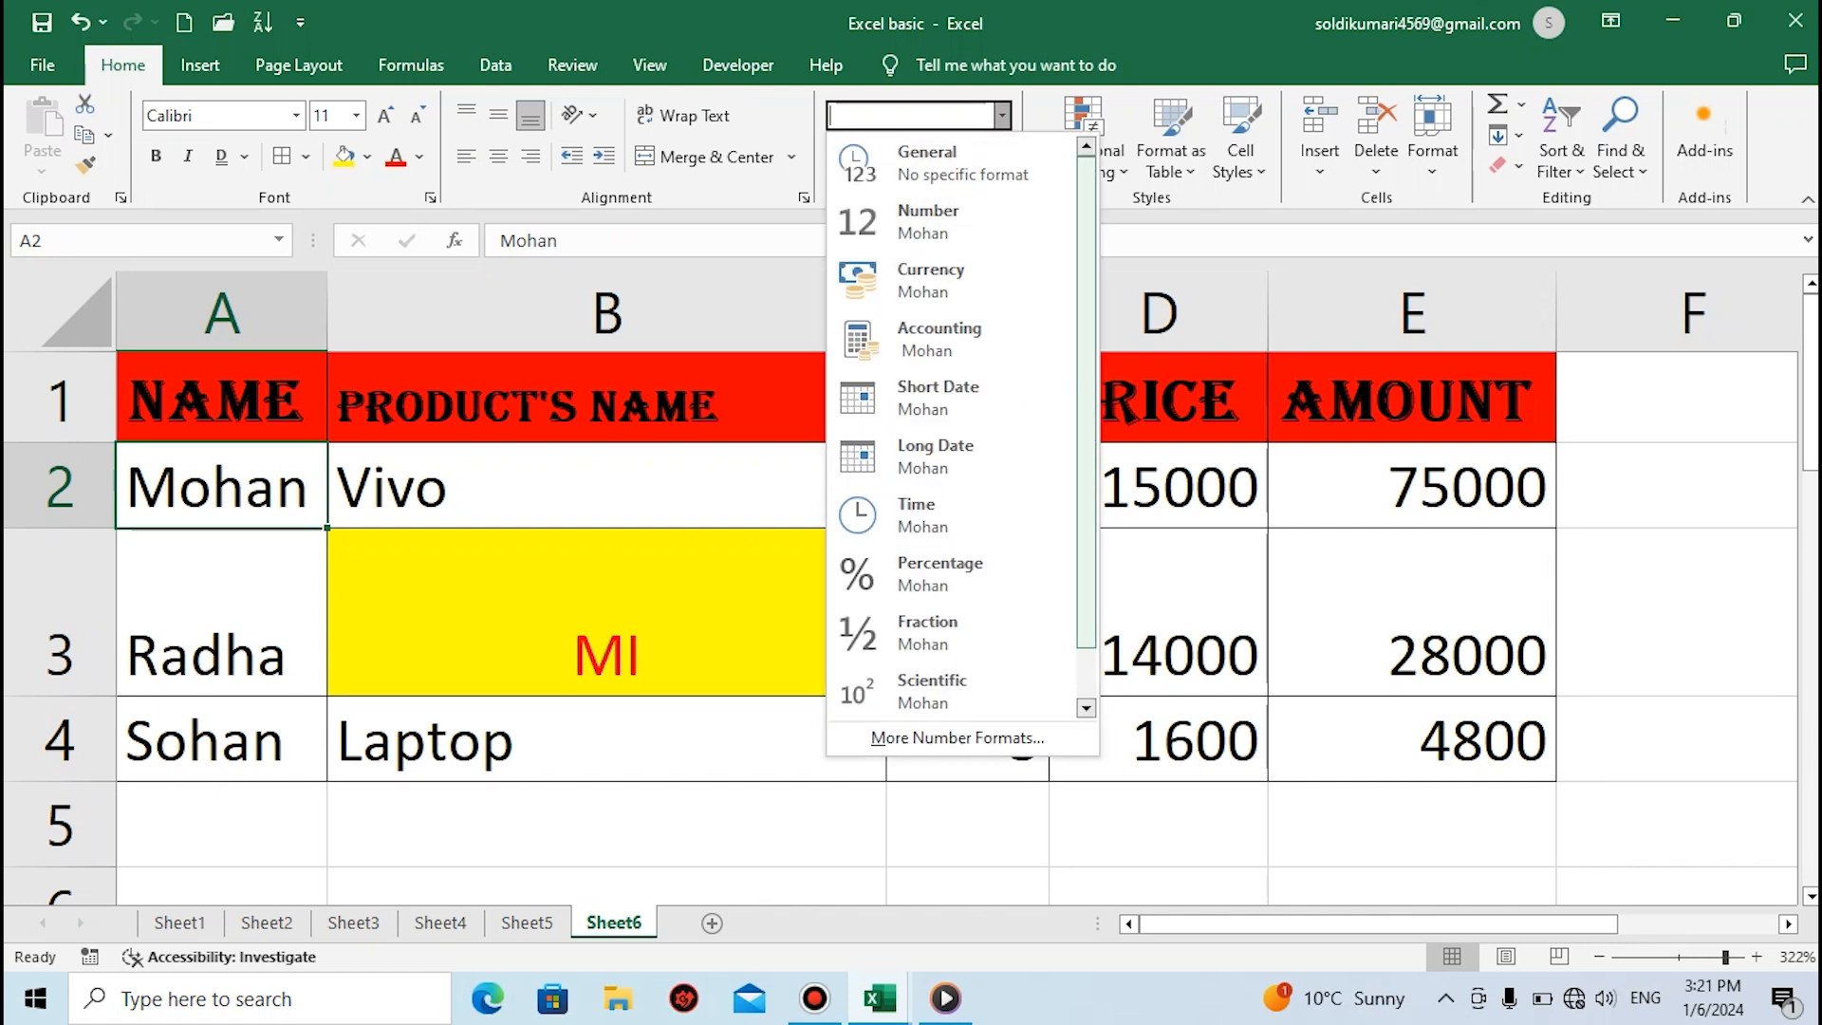
left_click(1158, 487)
left_click(1158, 487)
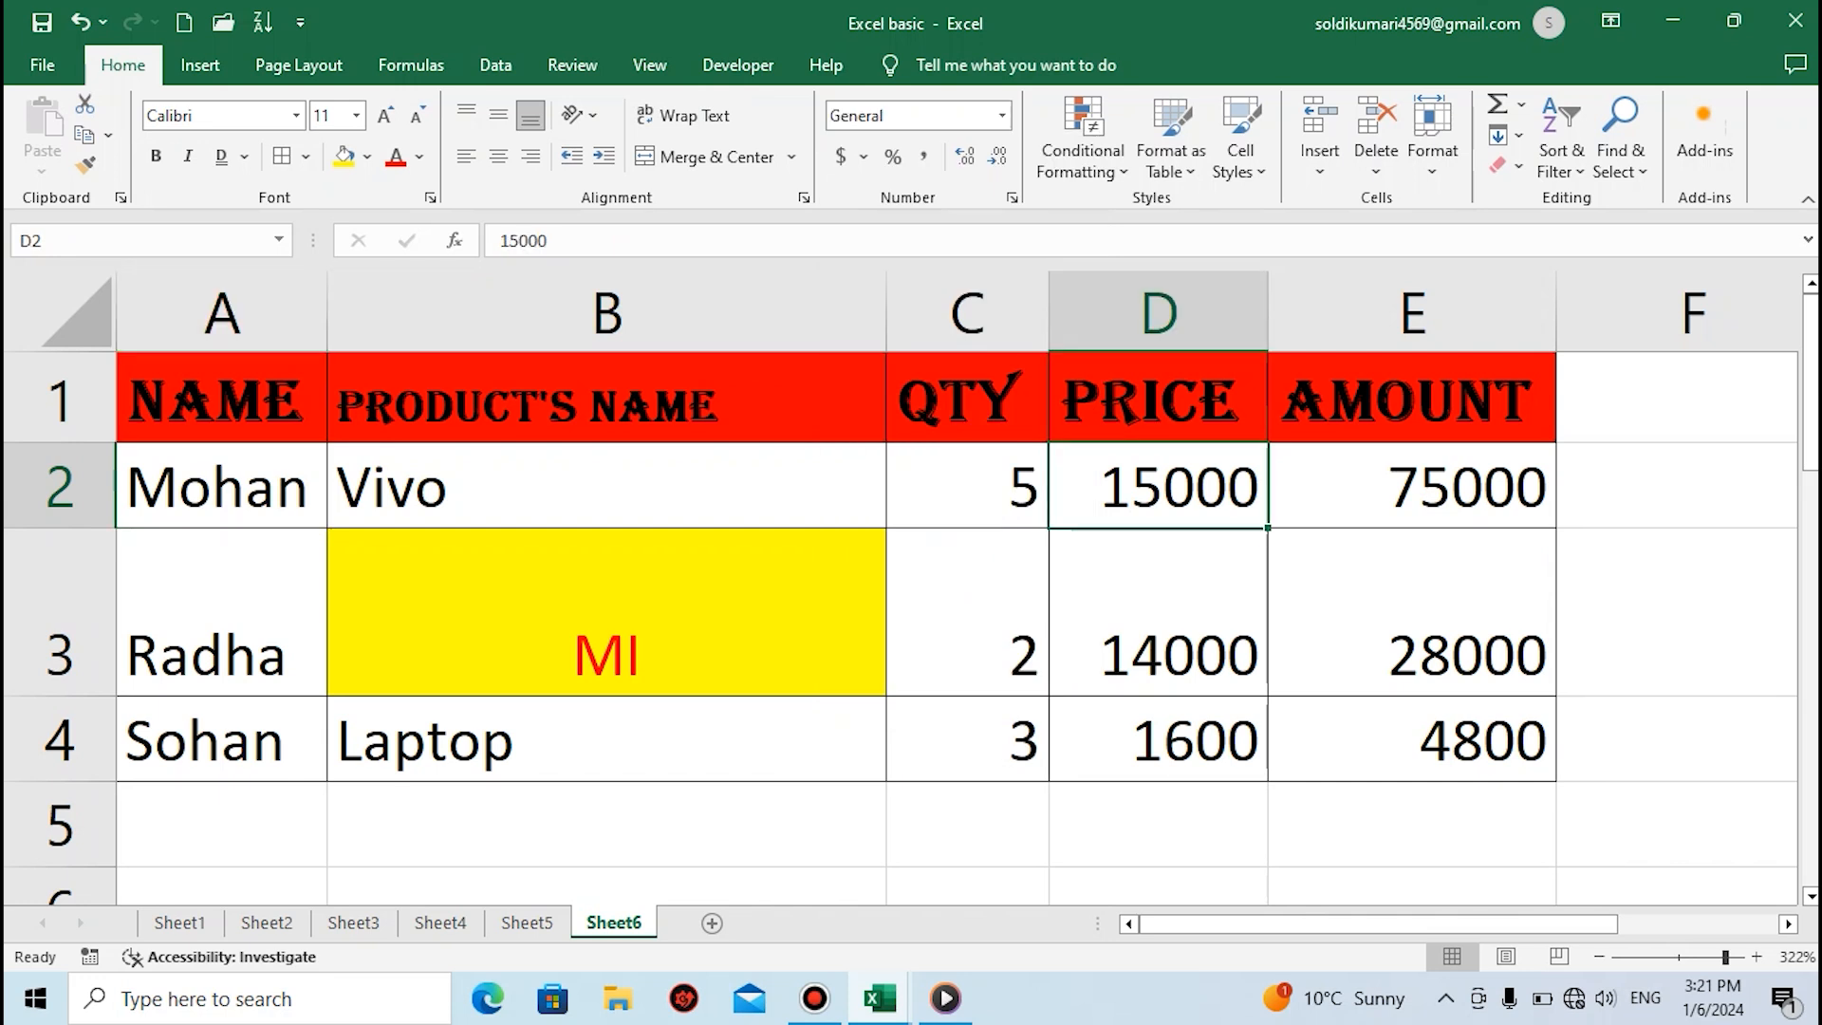
left_click(1001, 115)
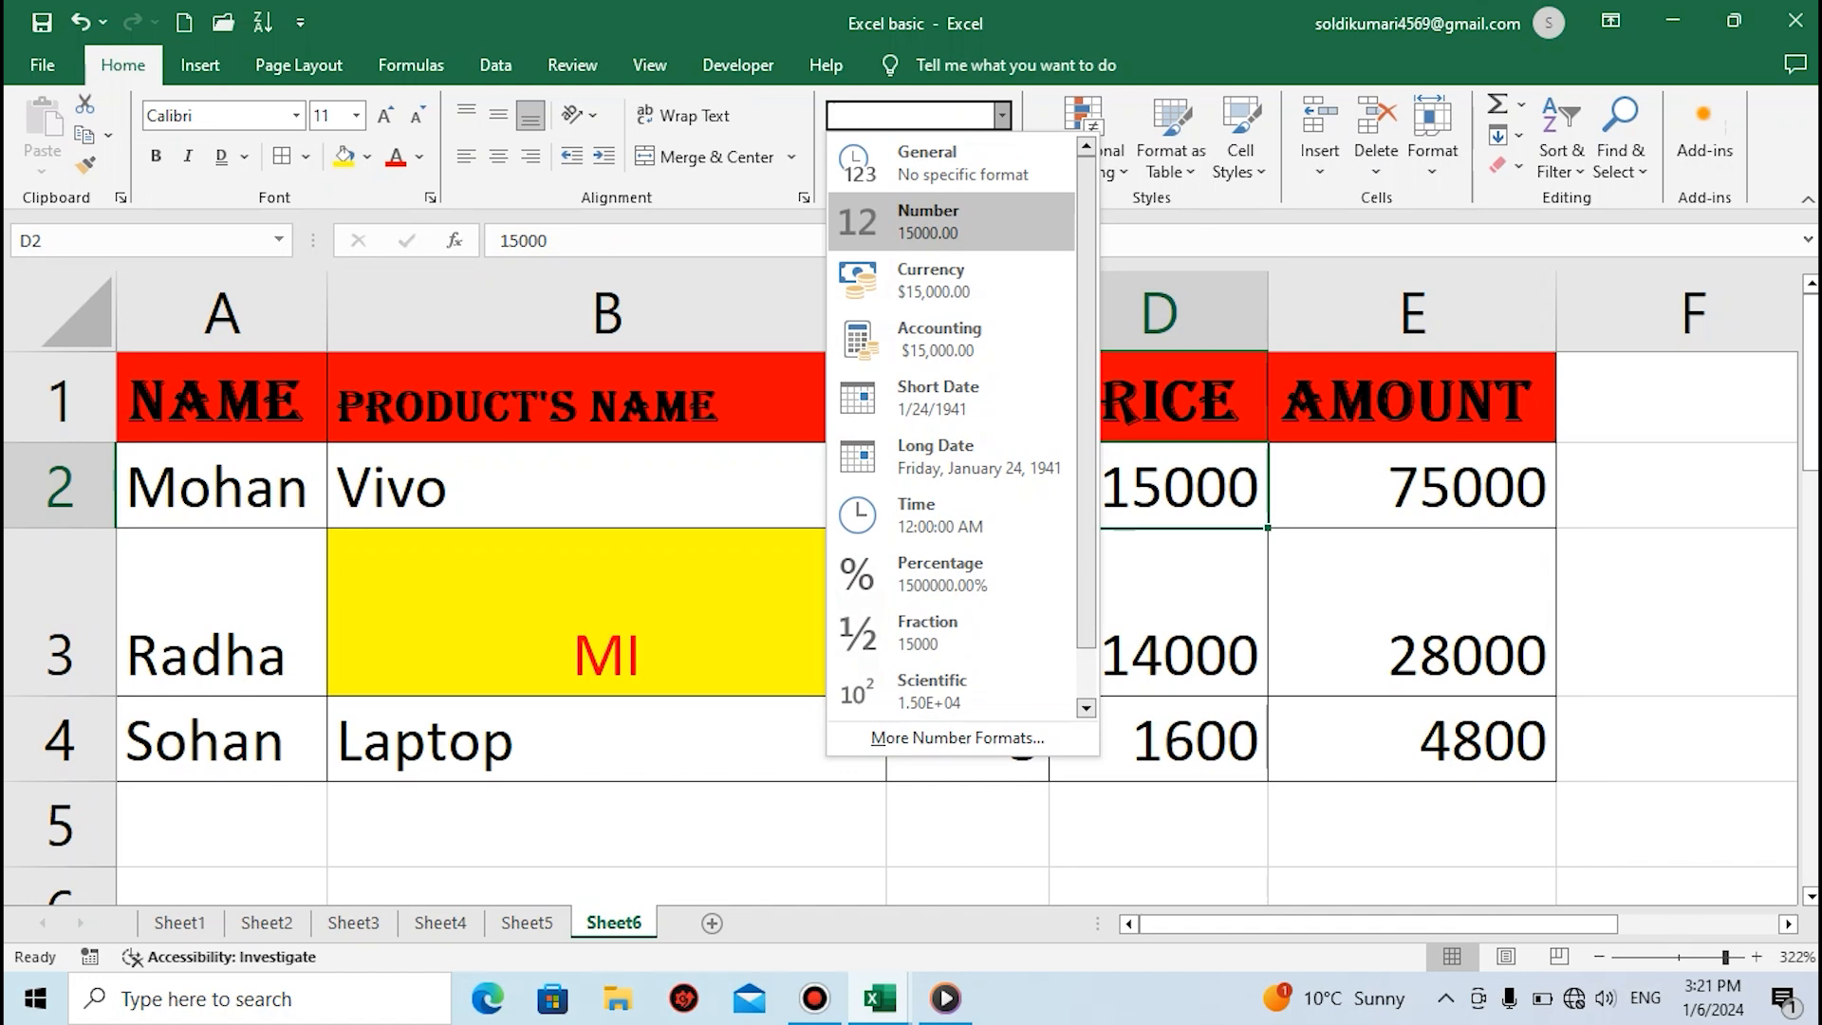
left_click(939, 221)
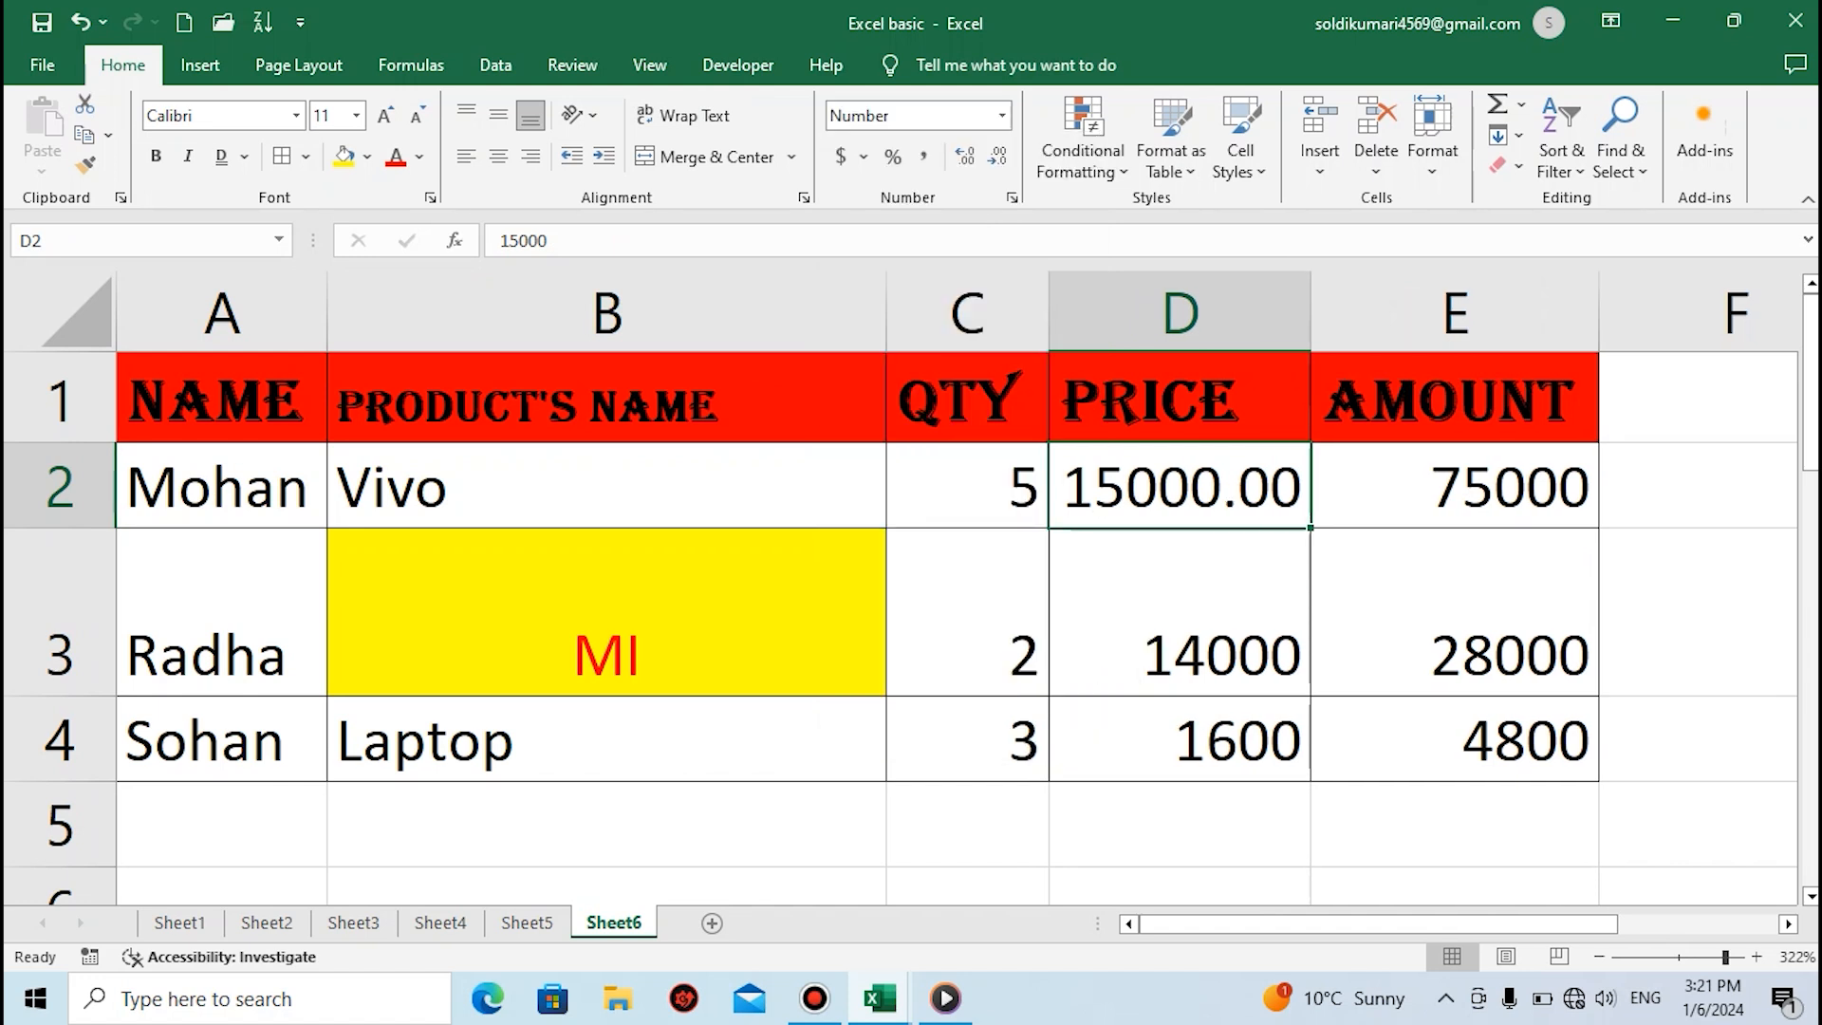
Apply the Currency format to the price in cell D2
left_click(1180, 613)
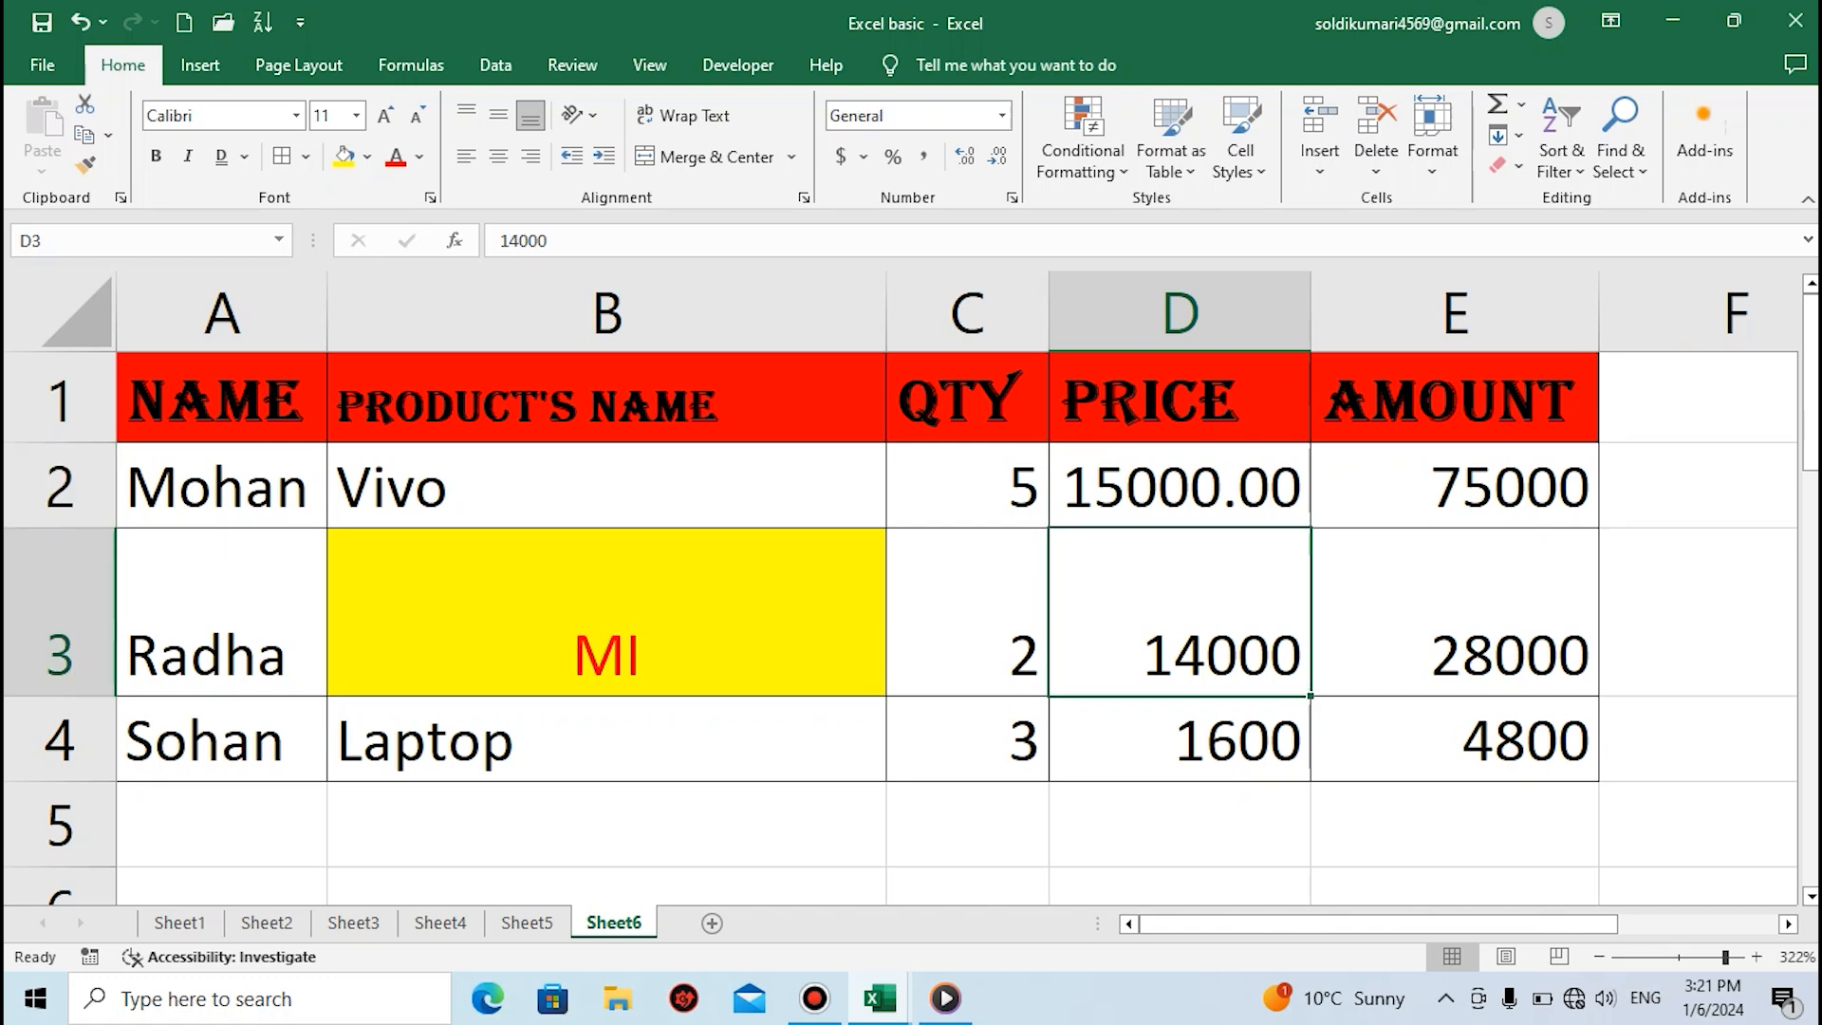
left_click(1180, 486)
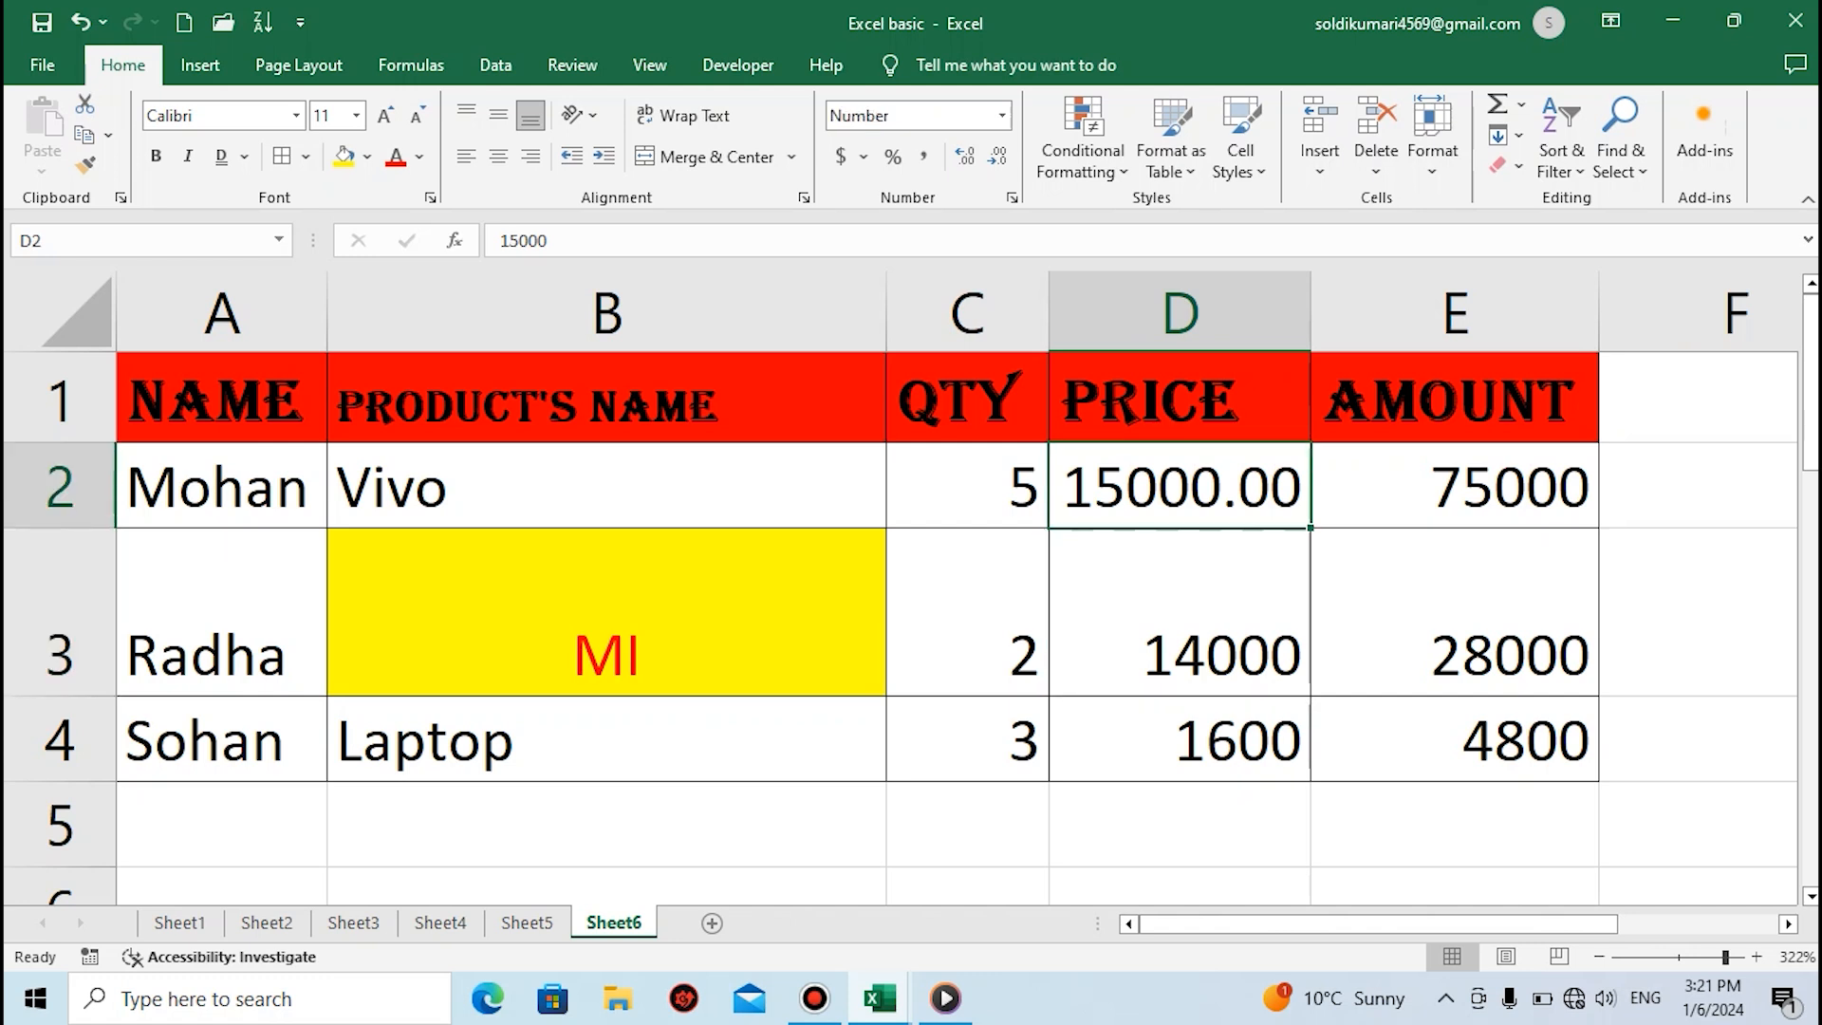
left_click(1179, 613)
left_click(1179, 486)
left_click(1001, 115)
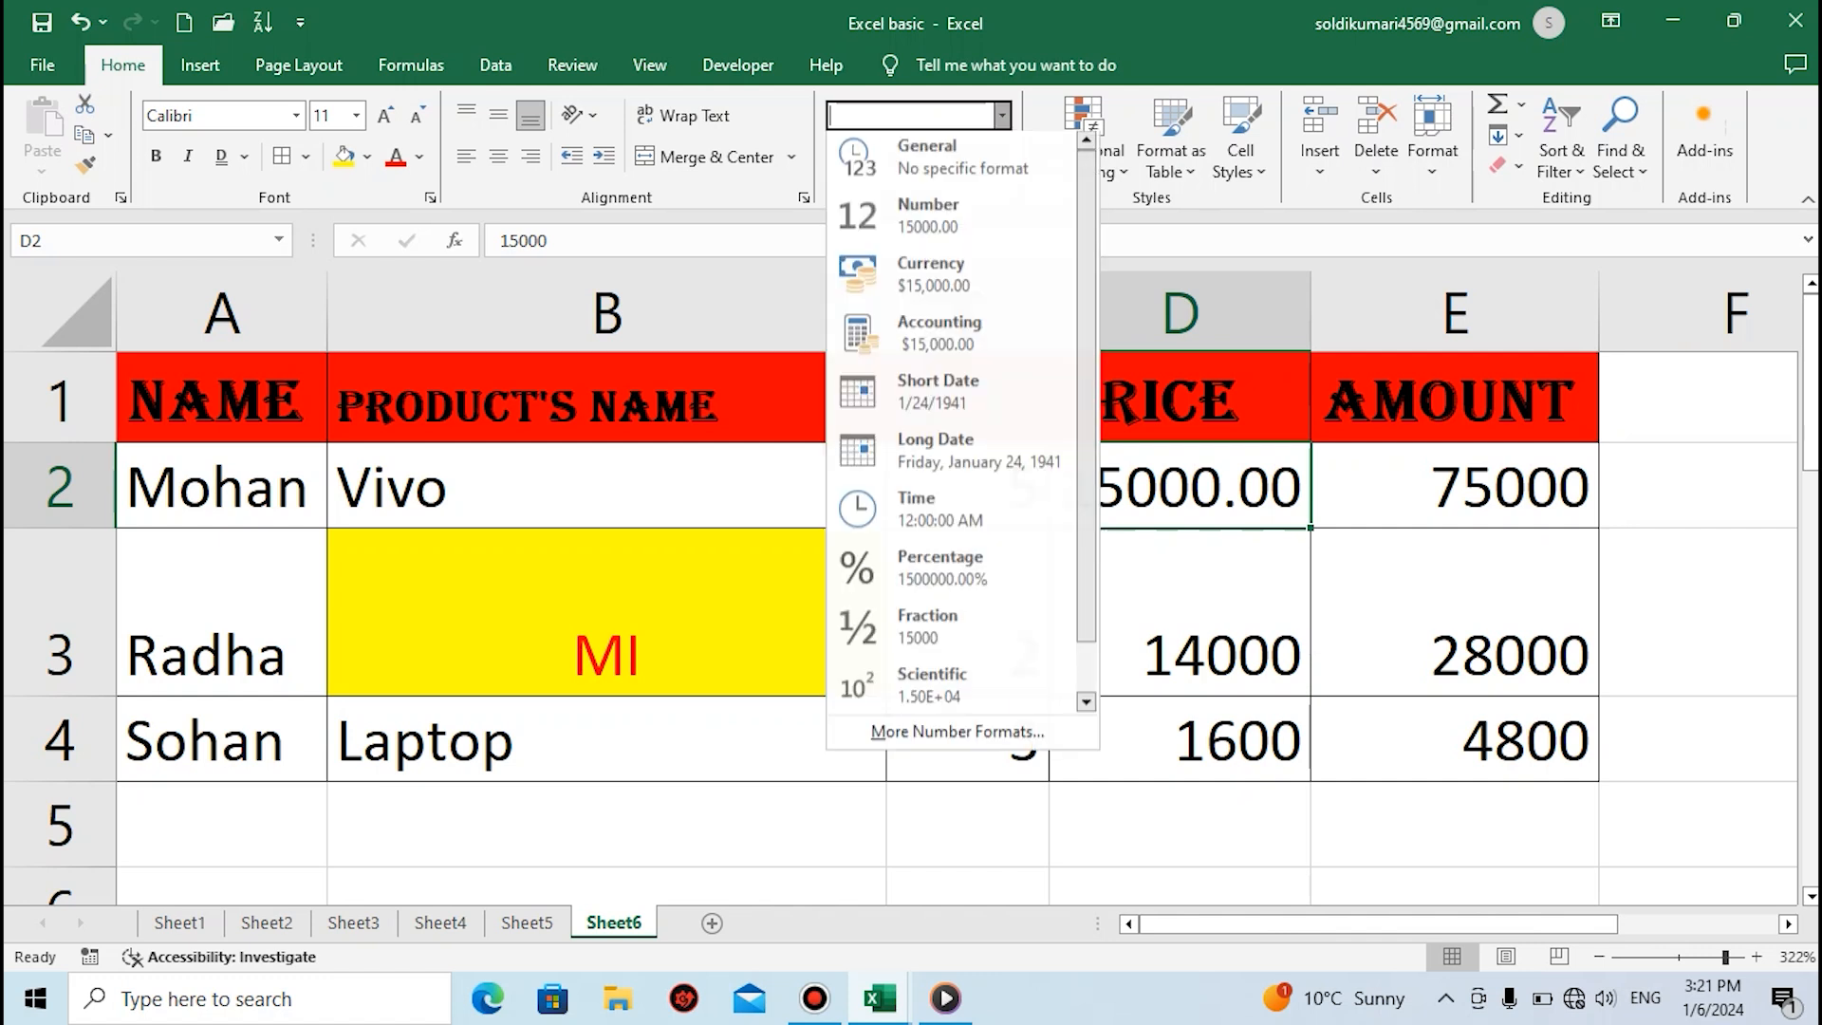
left_click(931, 280)
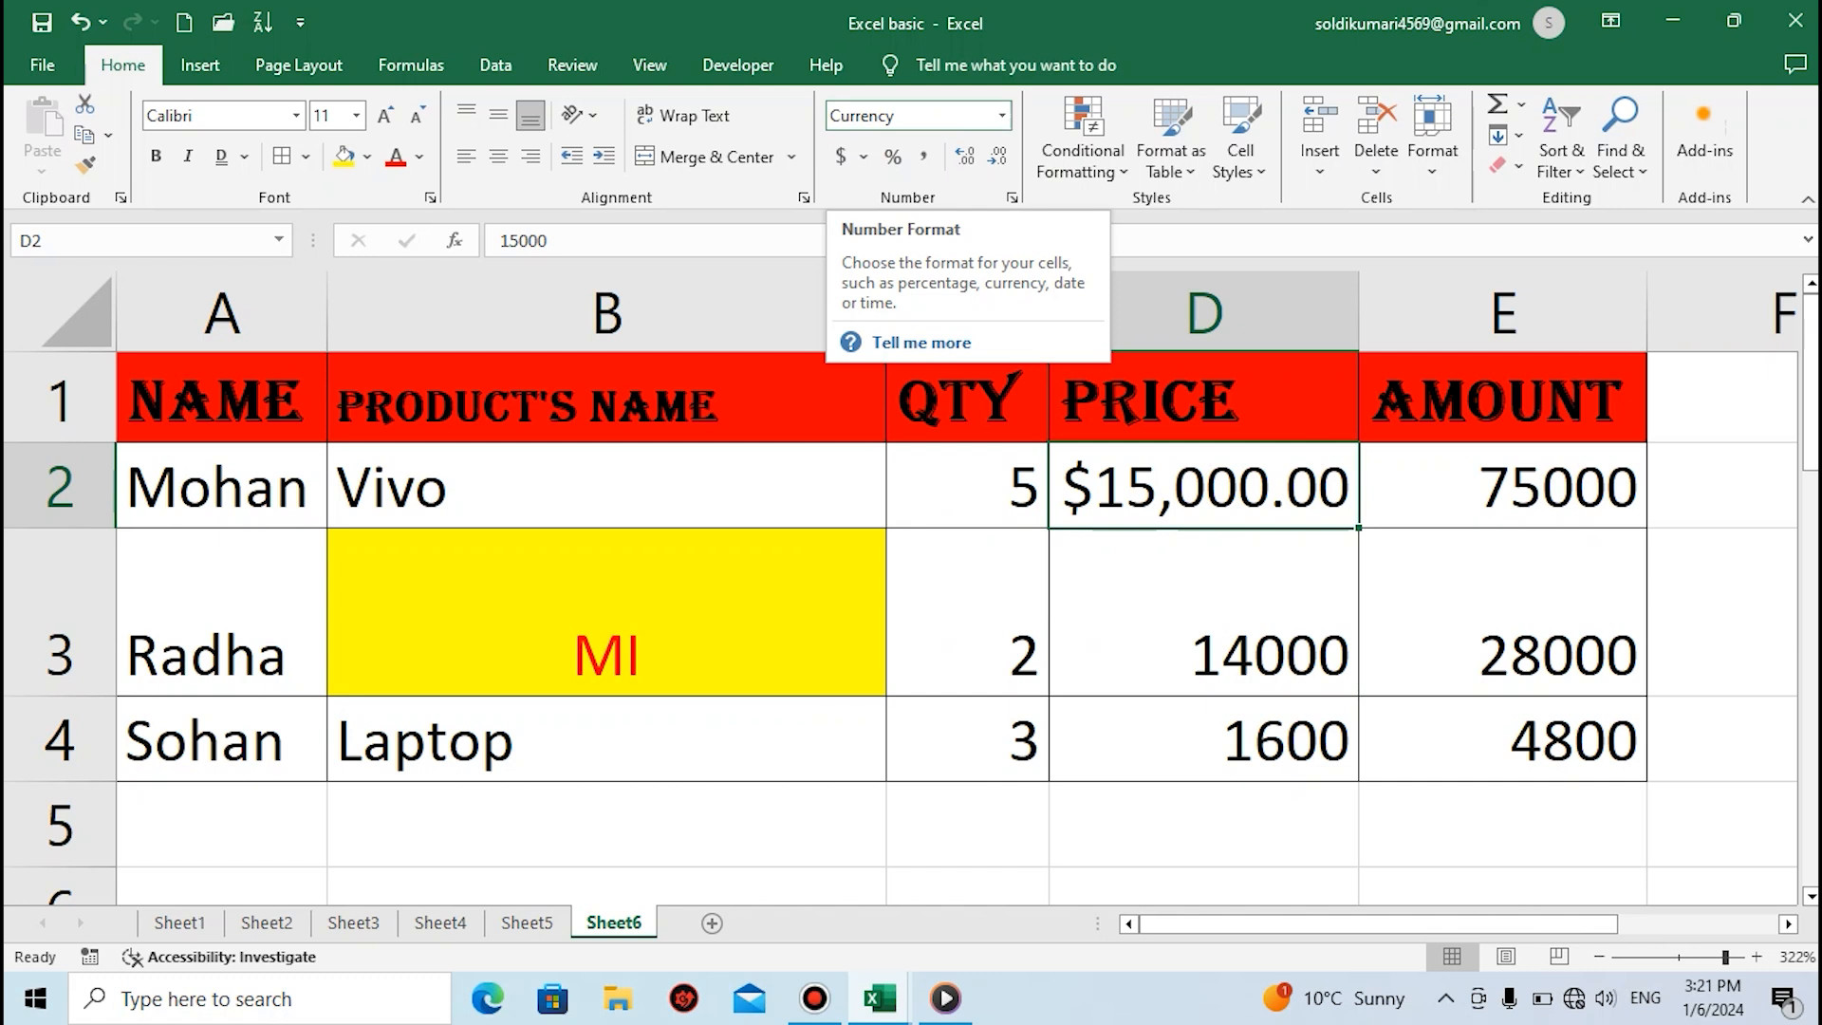
Review the number format choices for cell D2, including More Accounting Formats with its Currency and Special categories, and close without applying any
left_click(1002, 115)
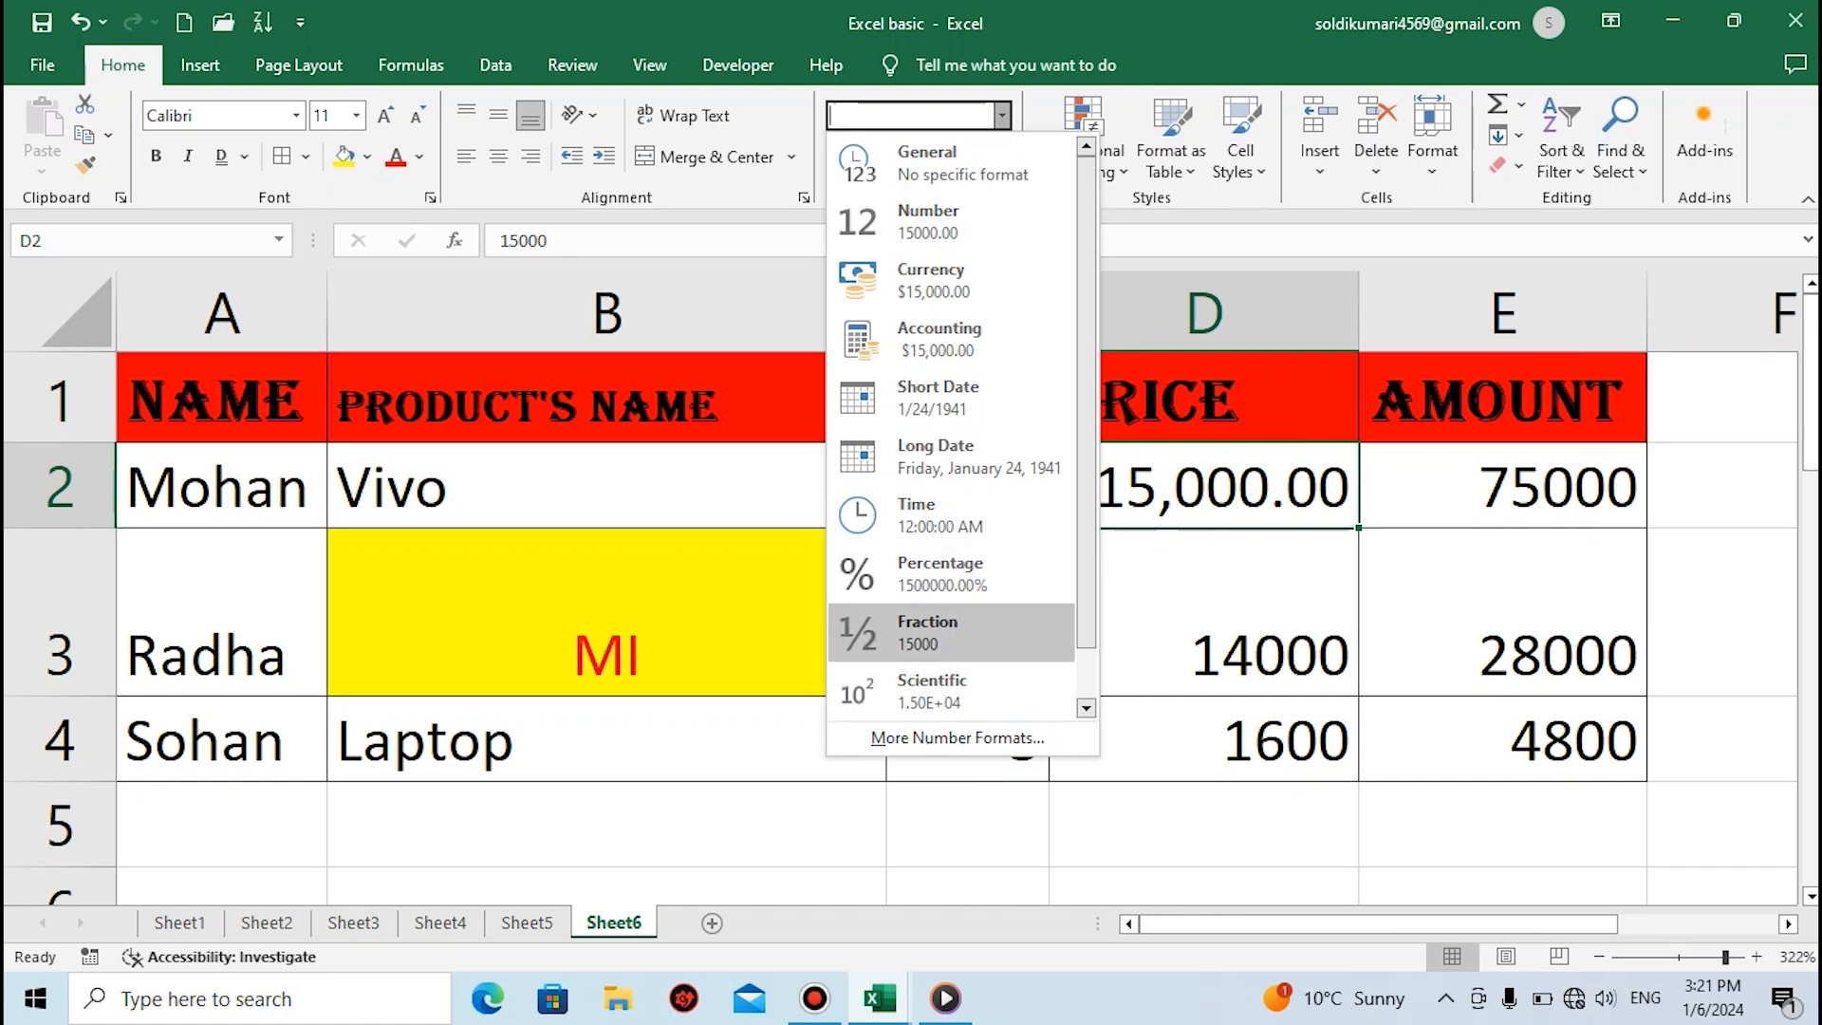
key("Escape")
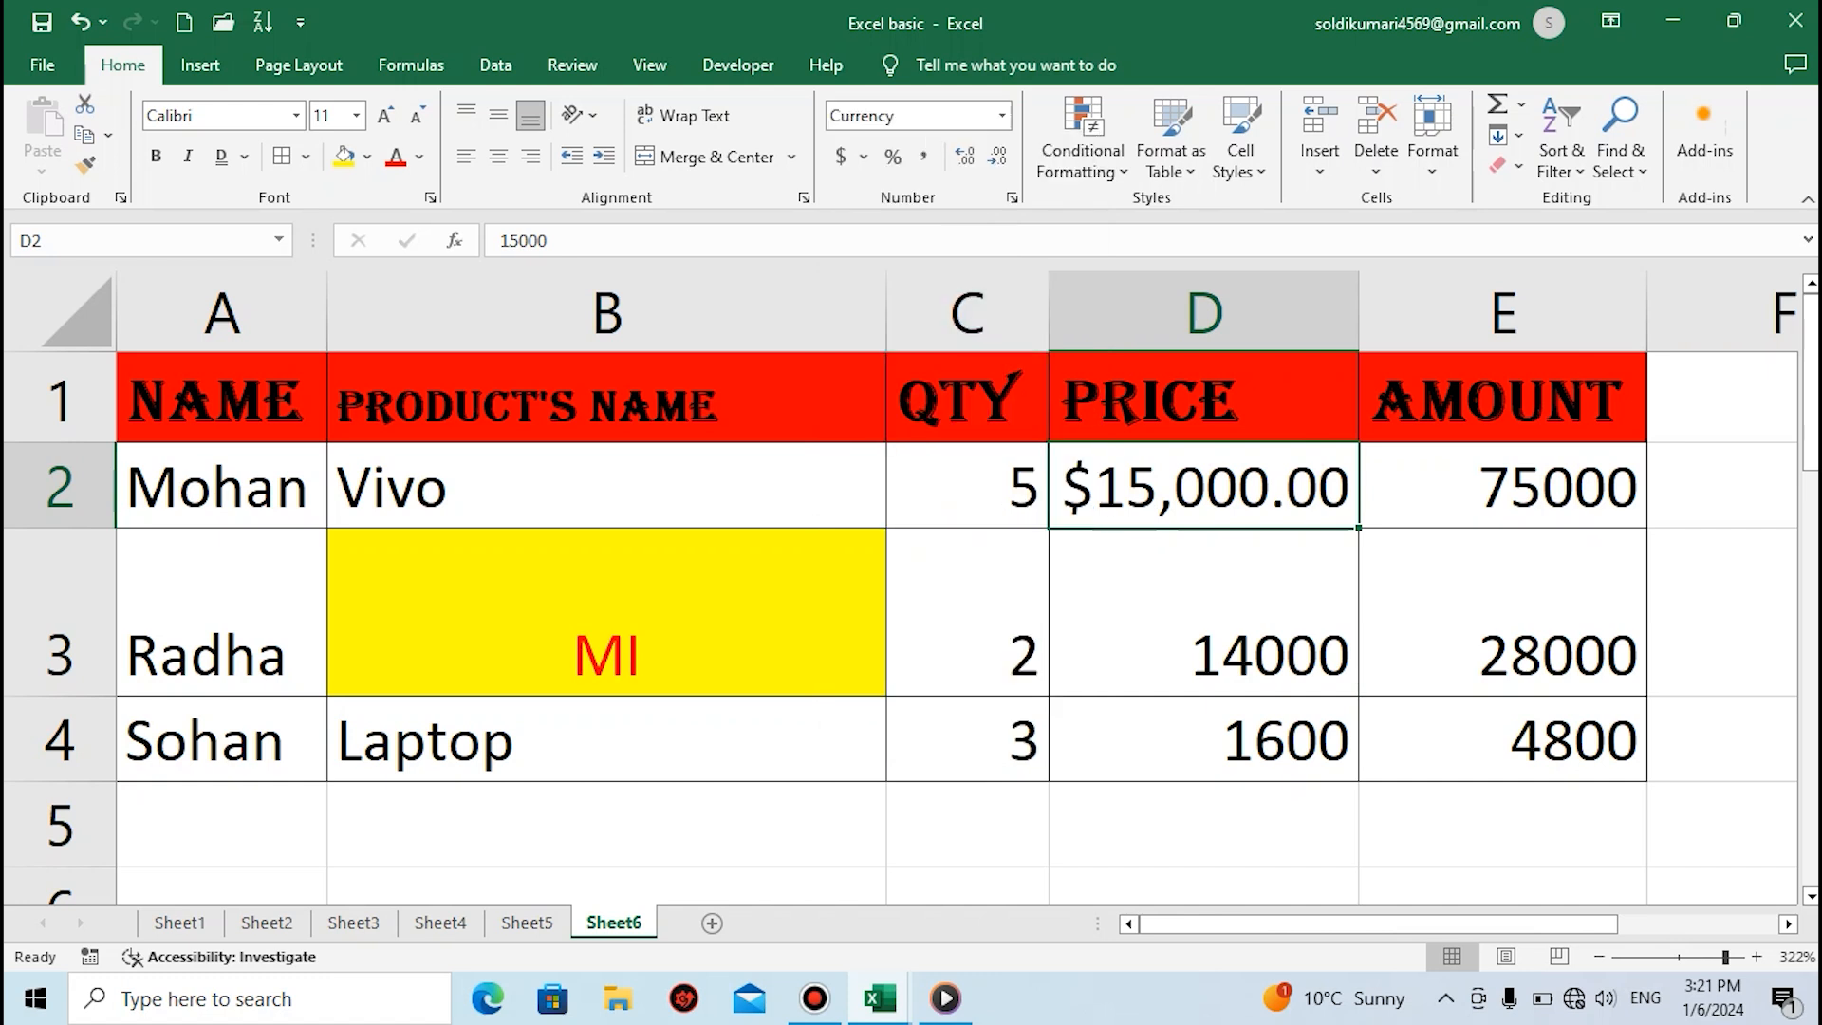
left_click(863, 156)
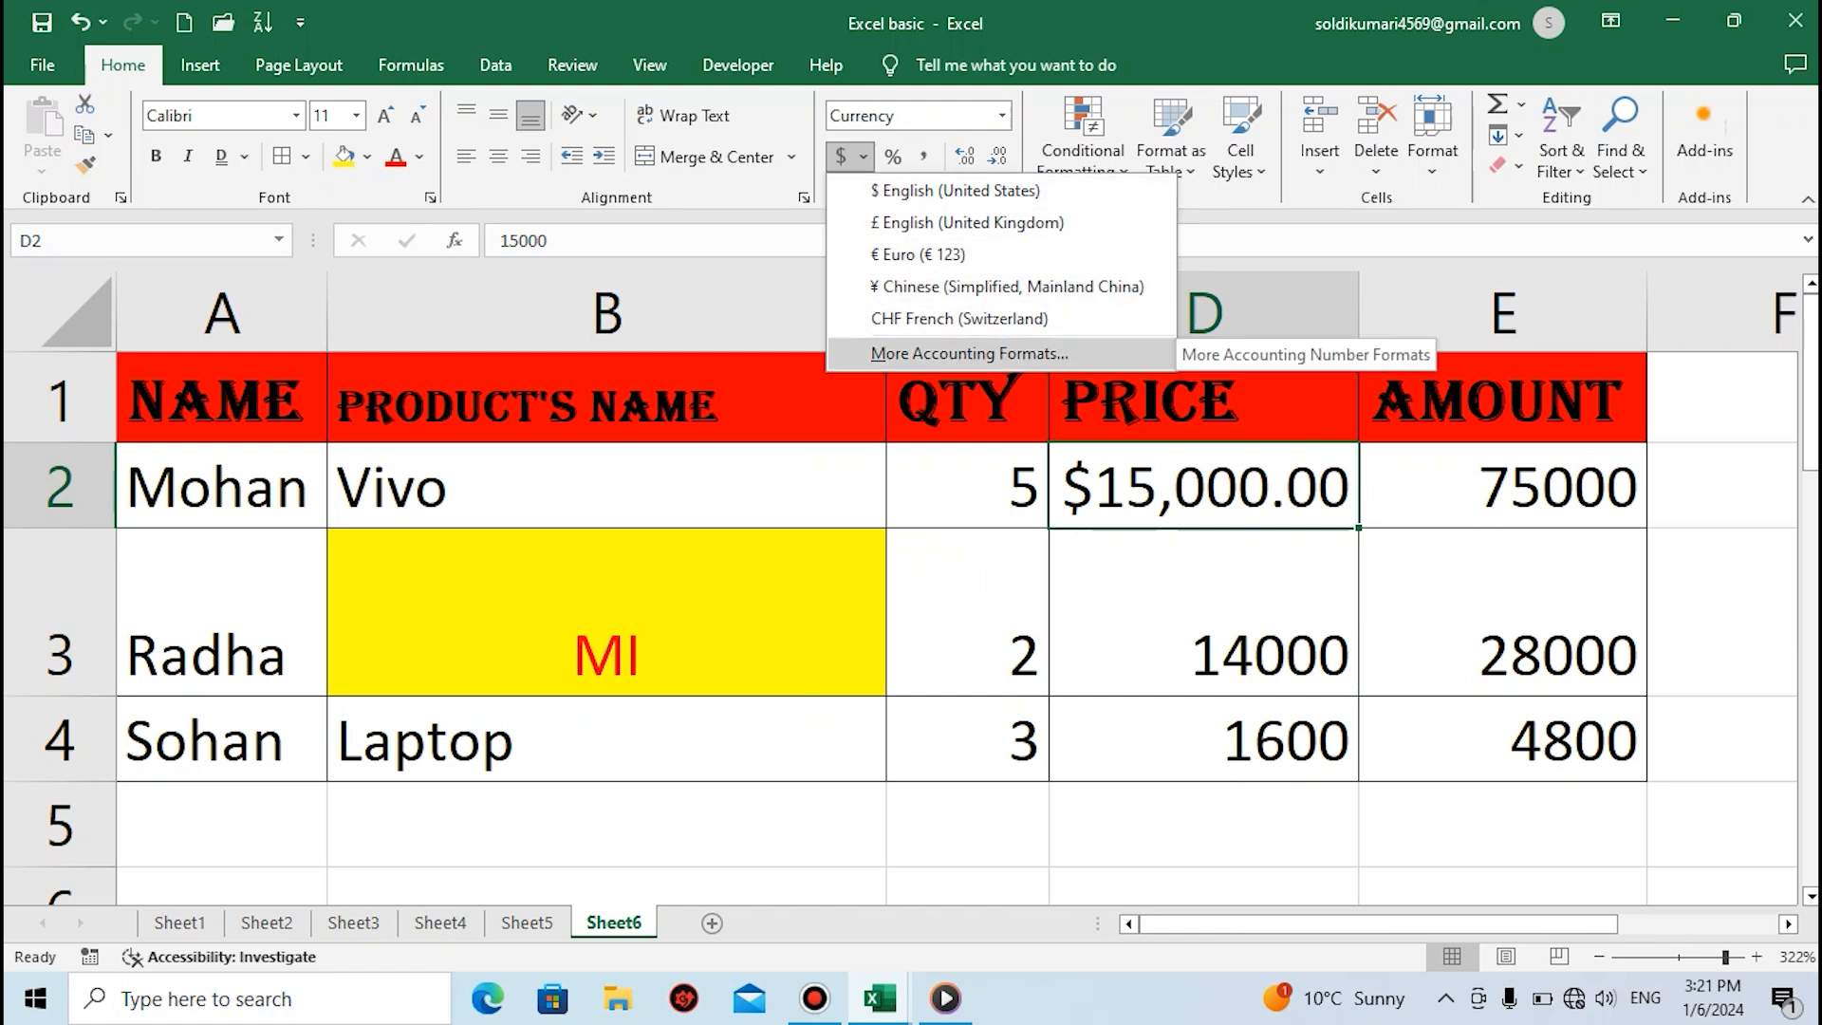
left_click(970, 354)
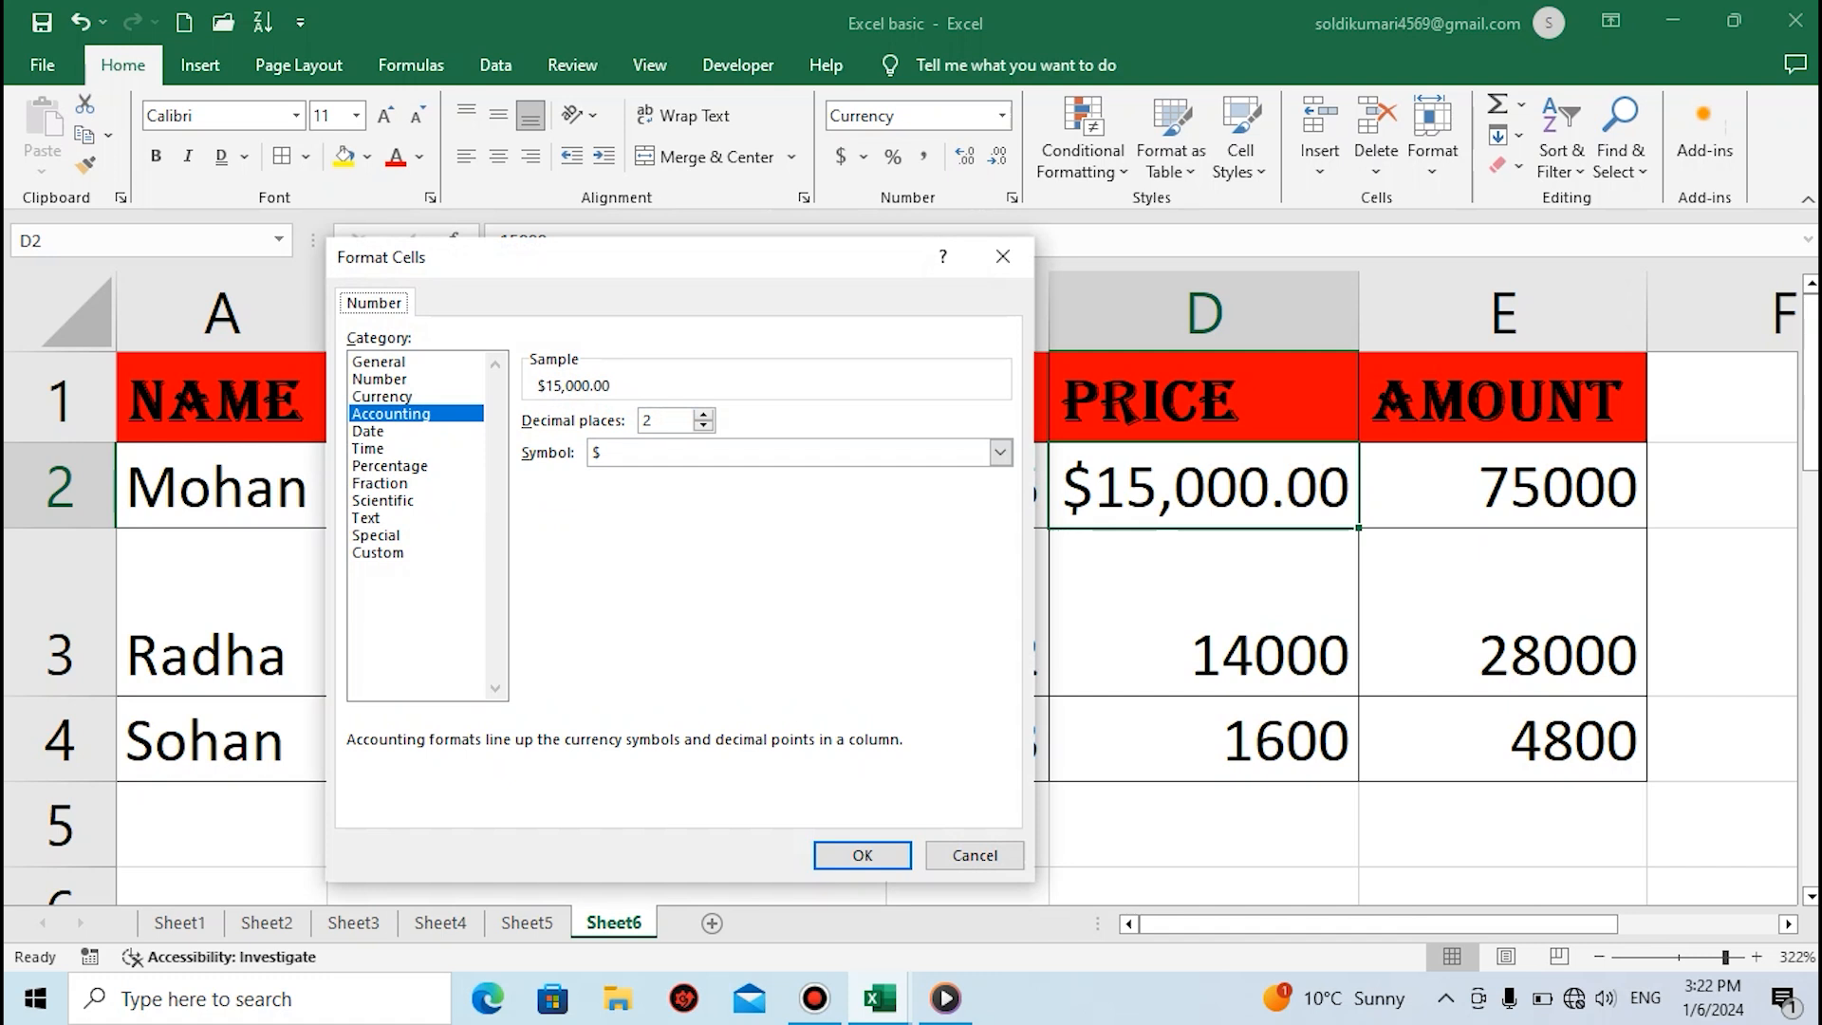
left_click(383, 396)
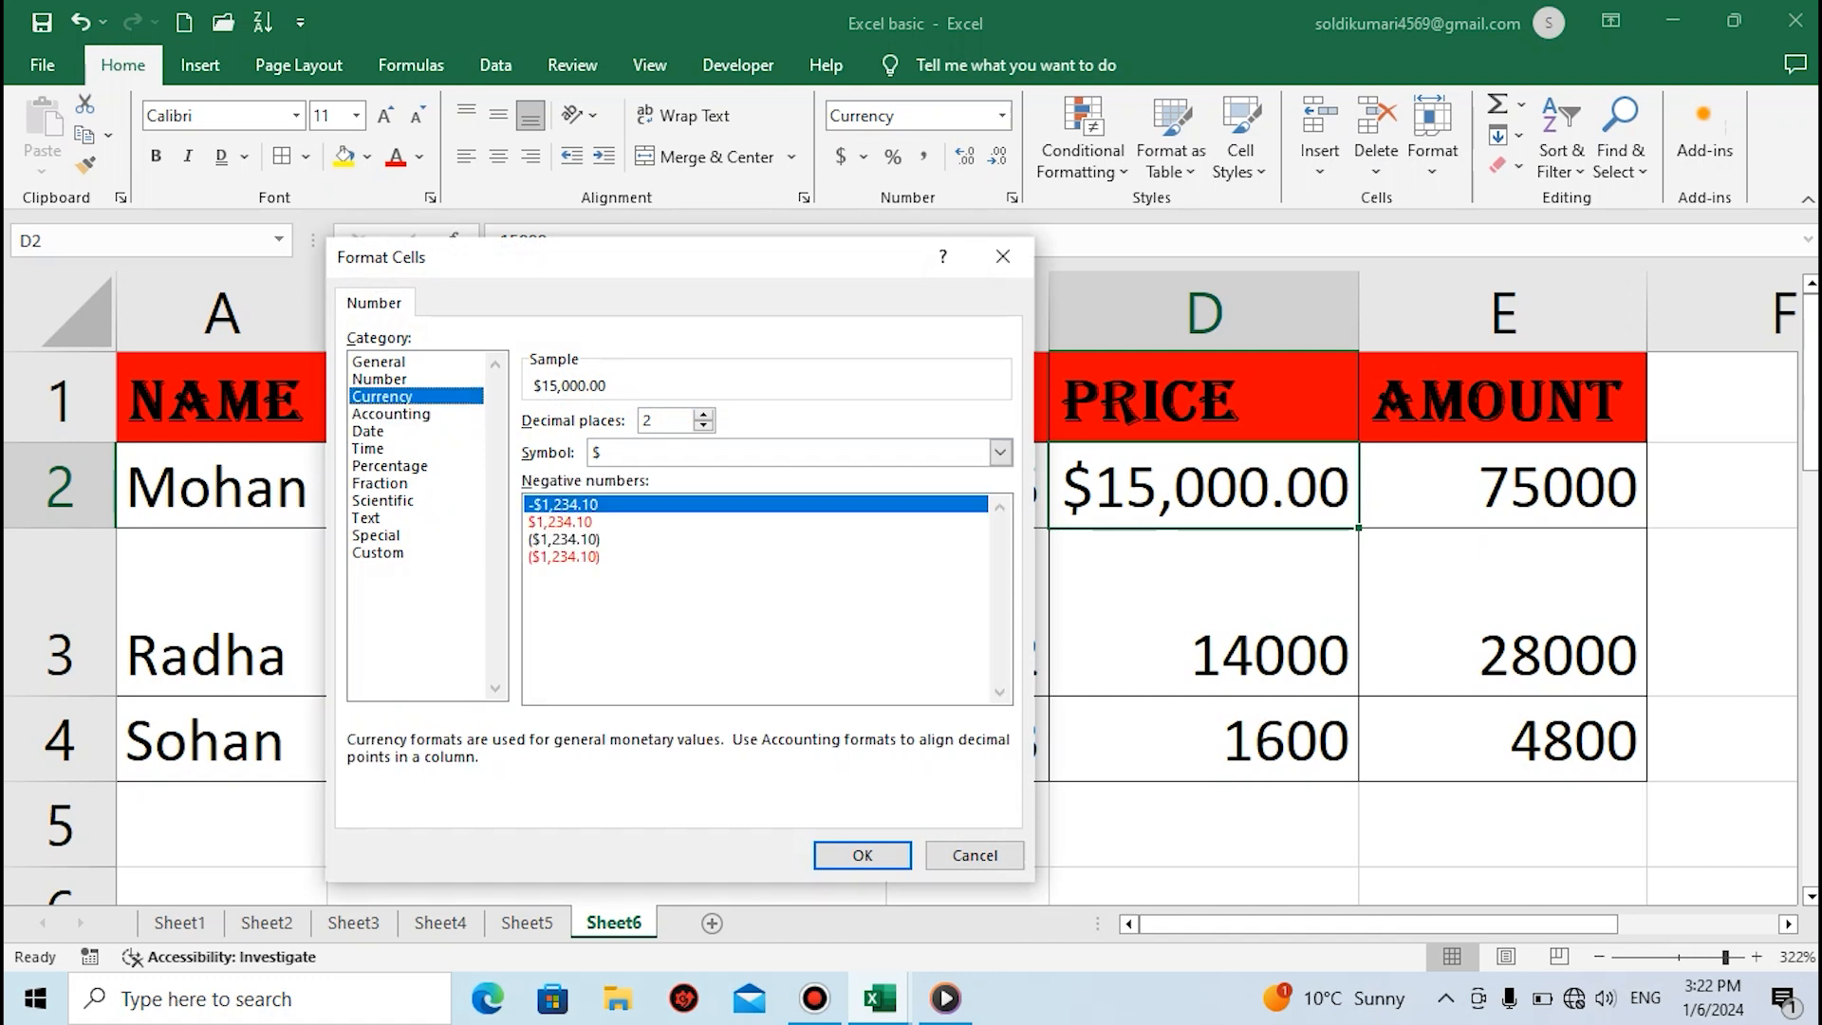
left_click(566, 505)
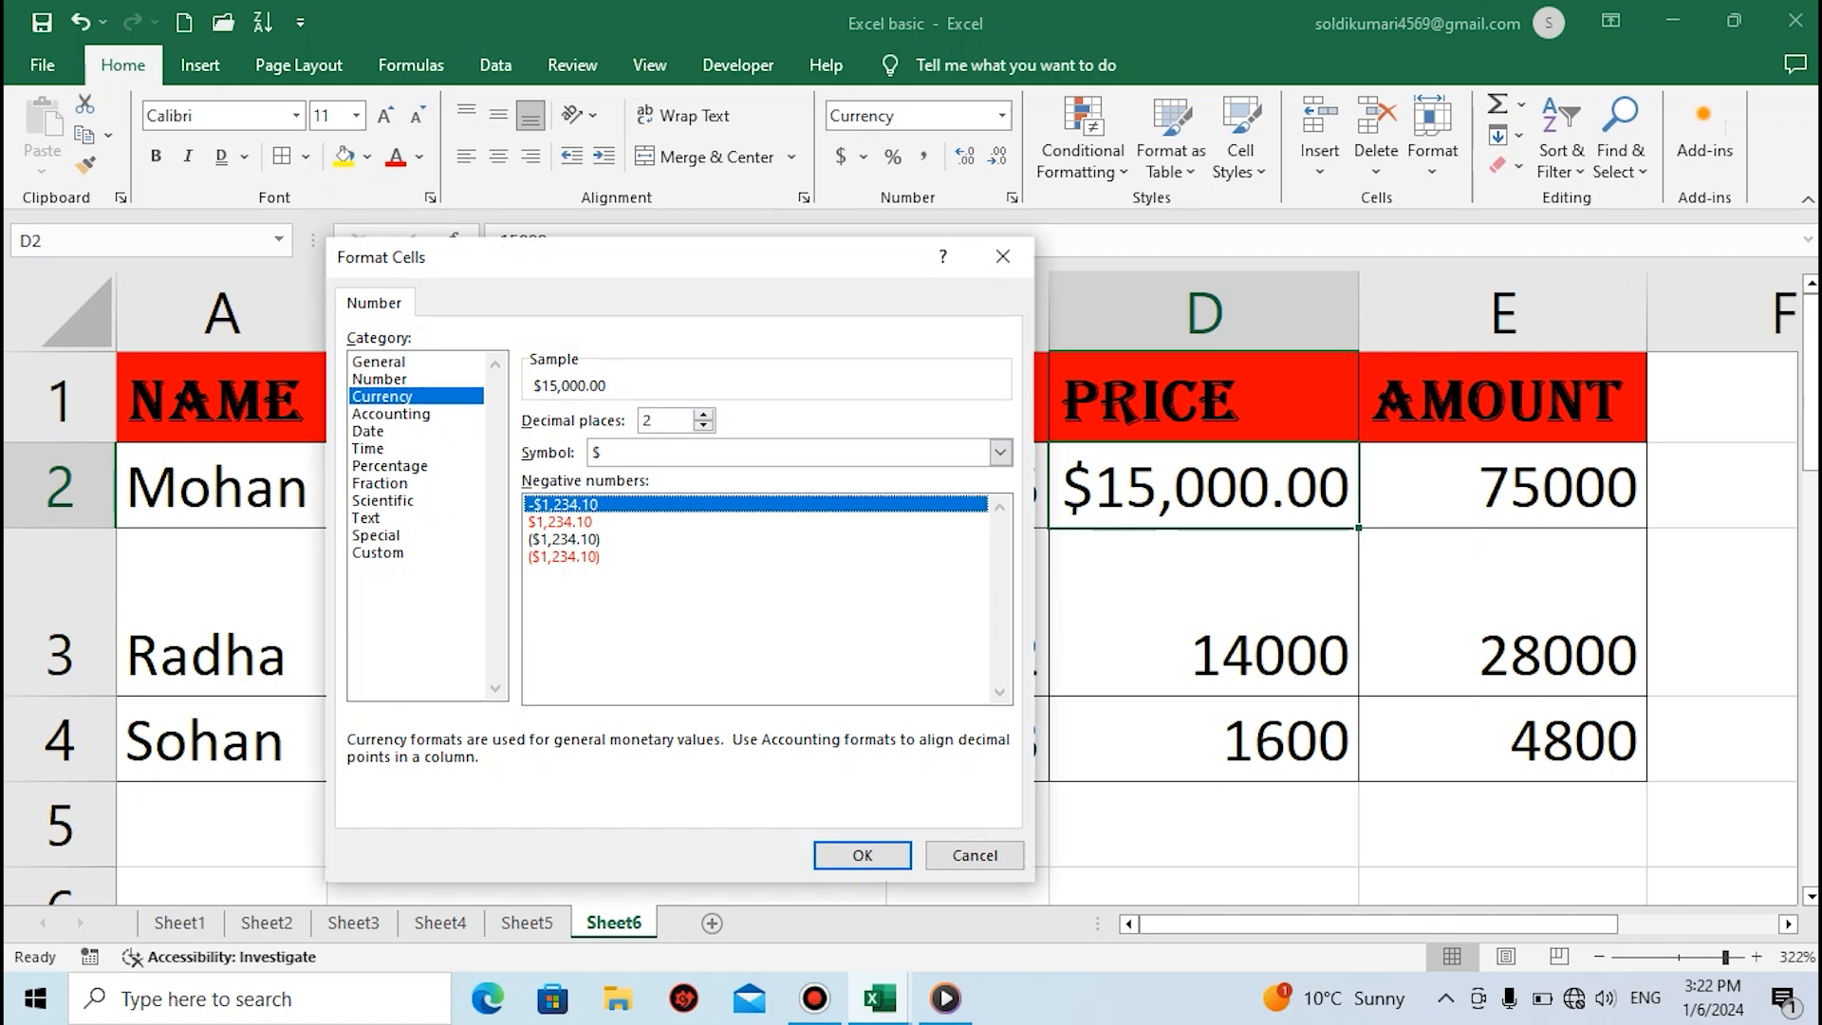
left_click(377, 535)
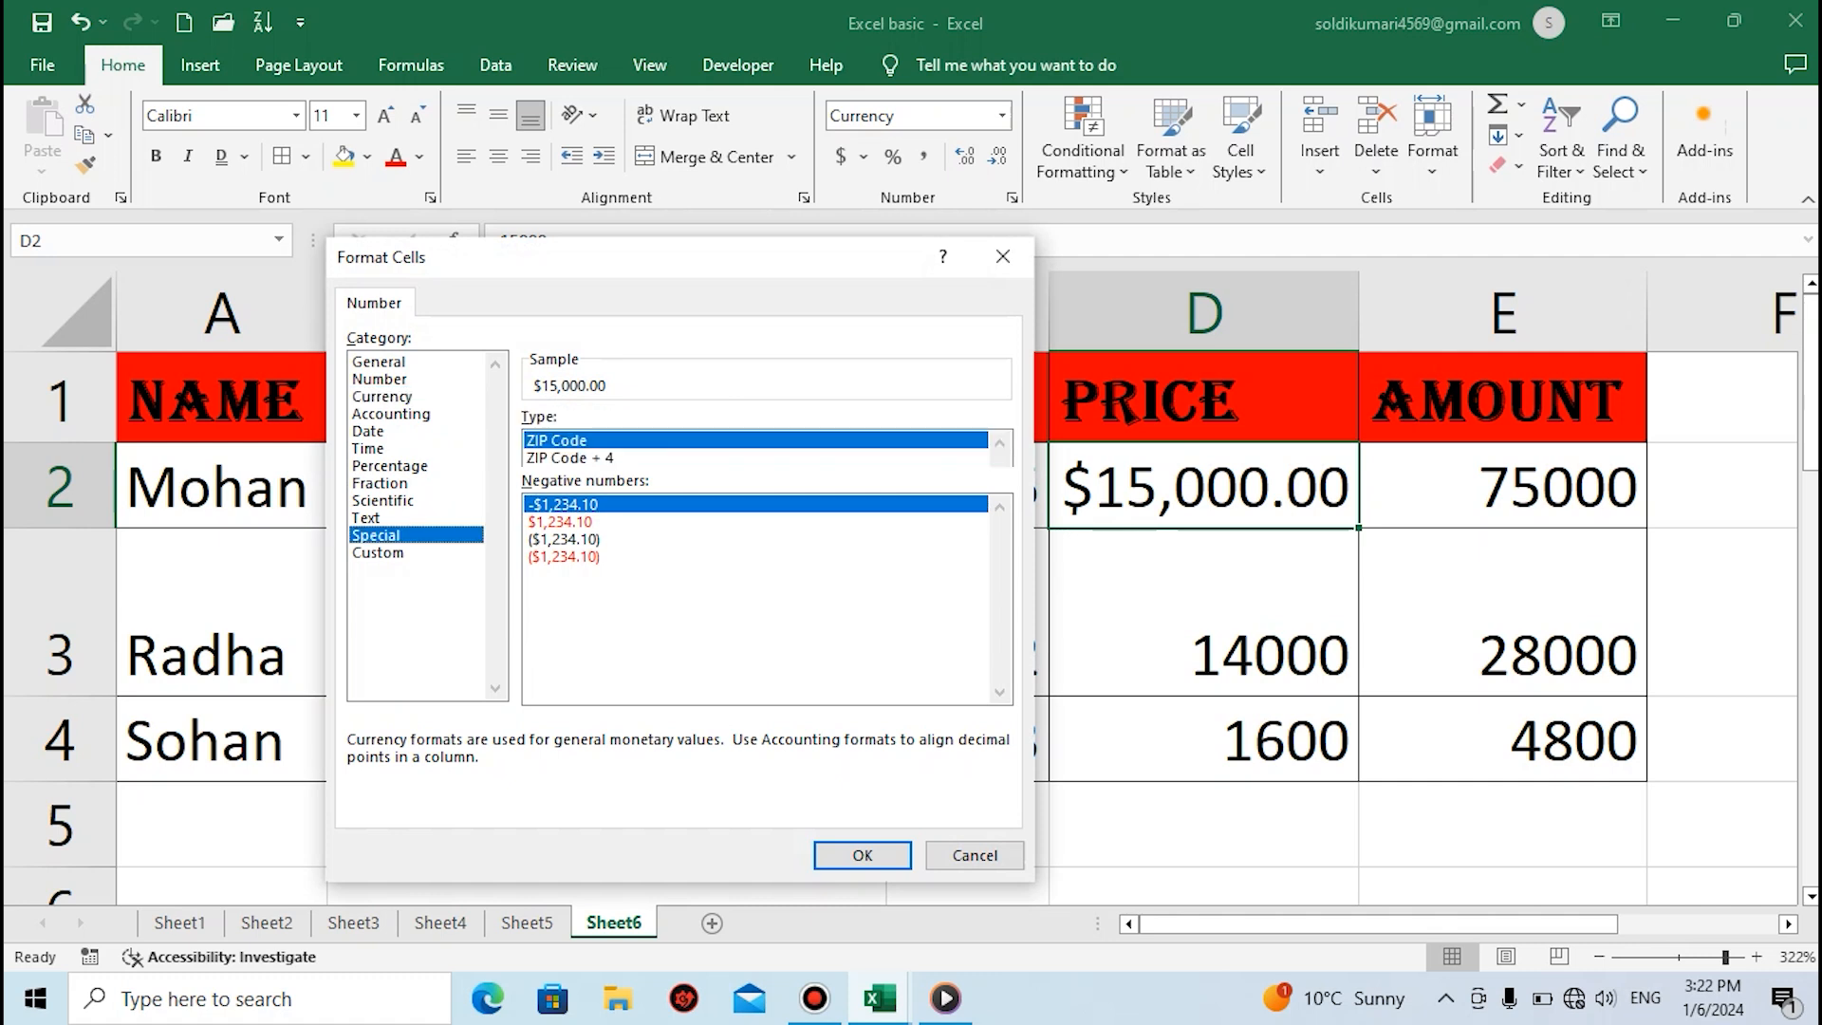
left_click(1003, 256)
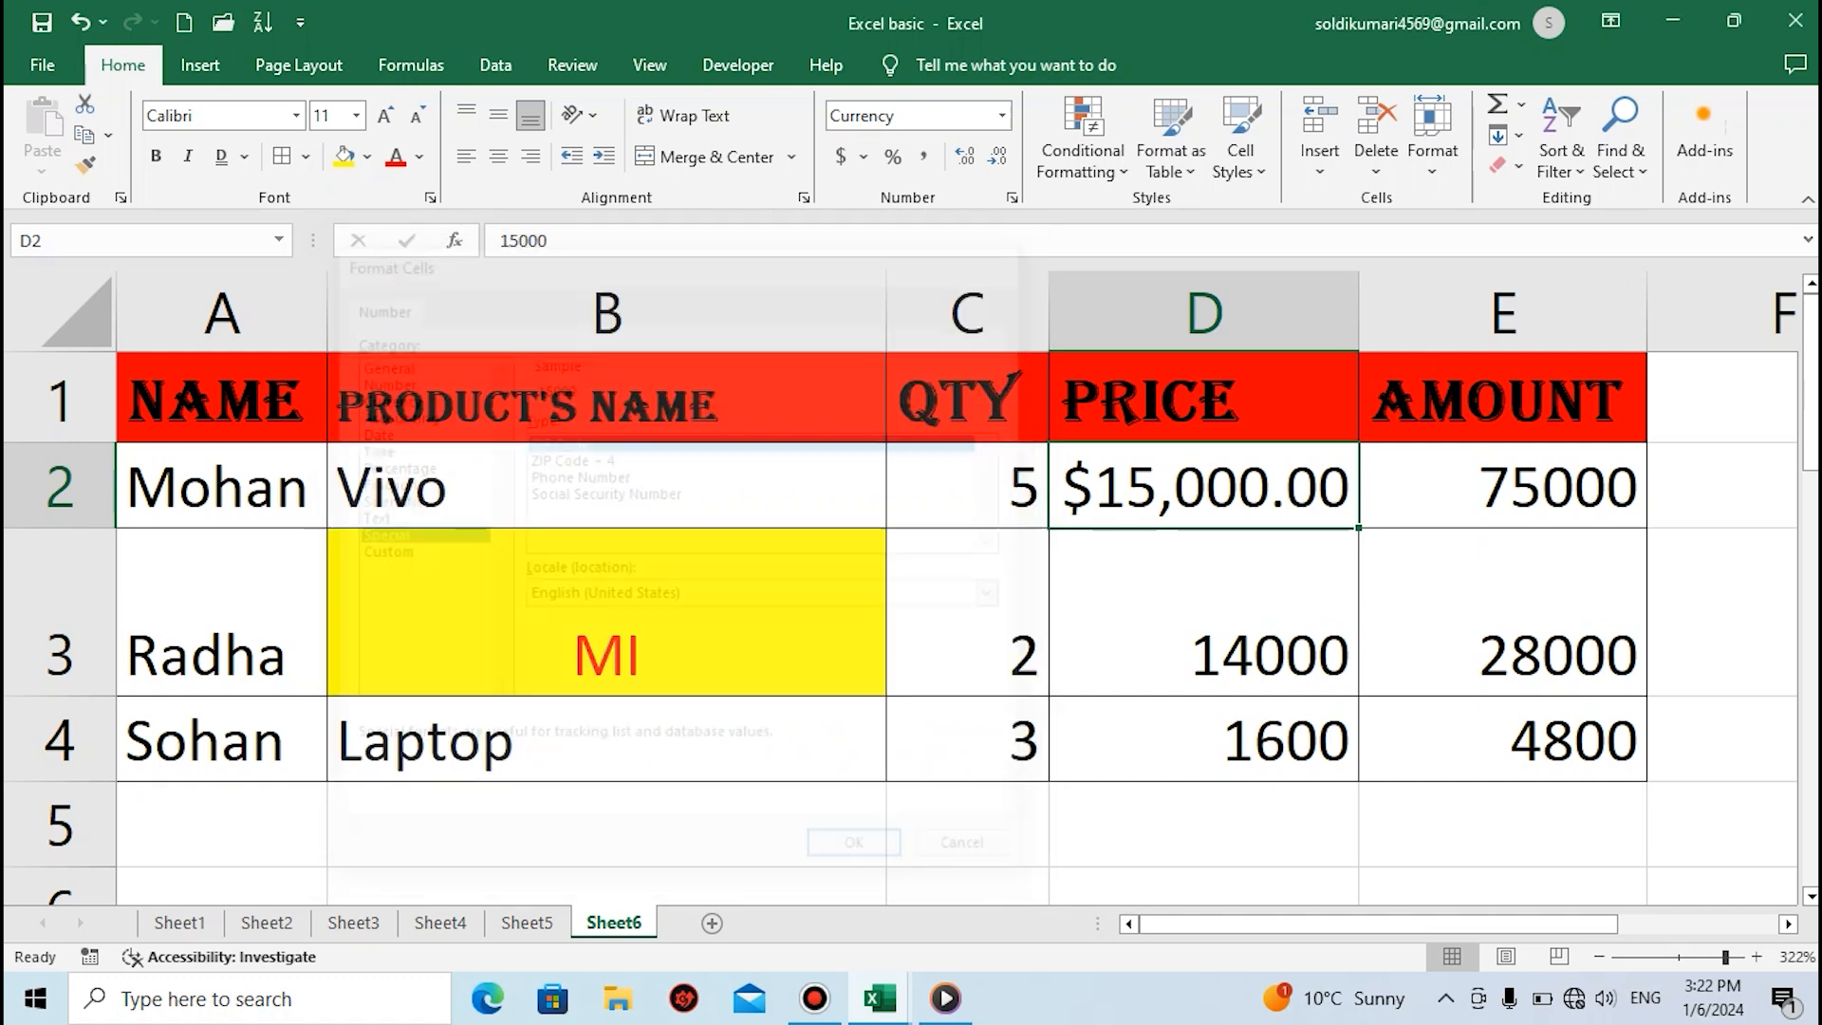
Apply the Percent style to the price in cell D2 and replace it with Comma Style
left_click(892, 156)
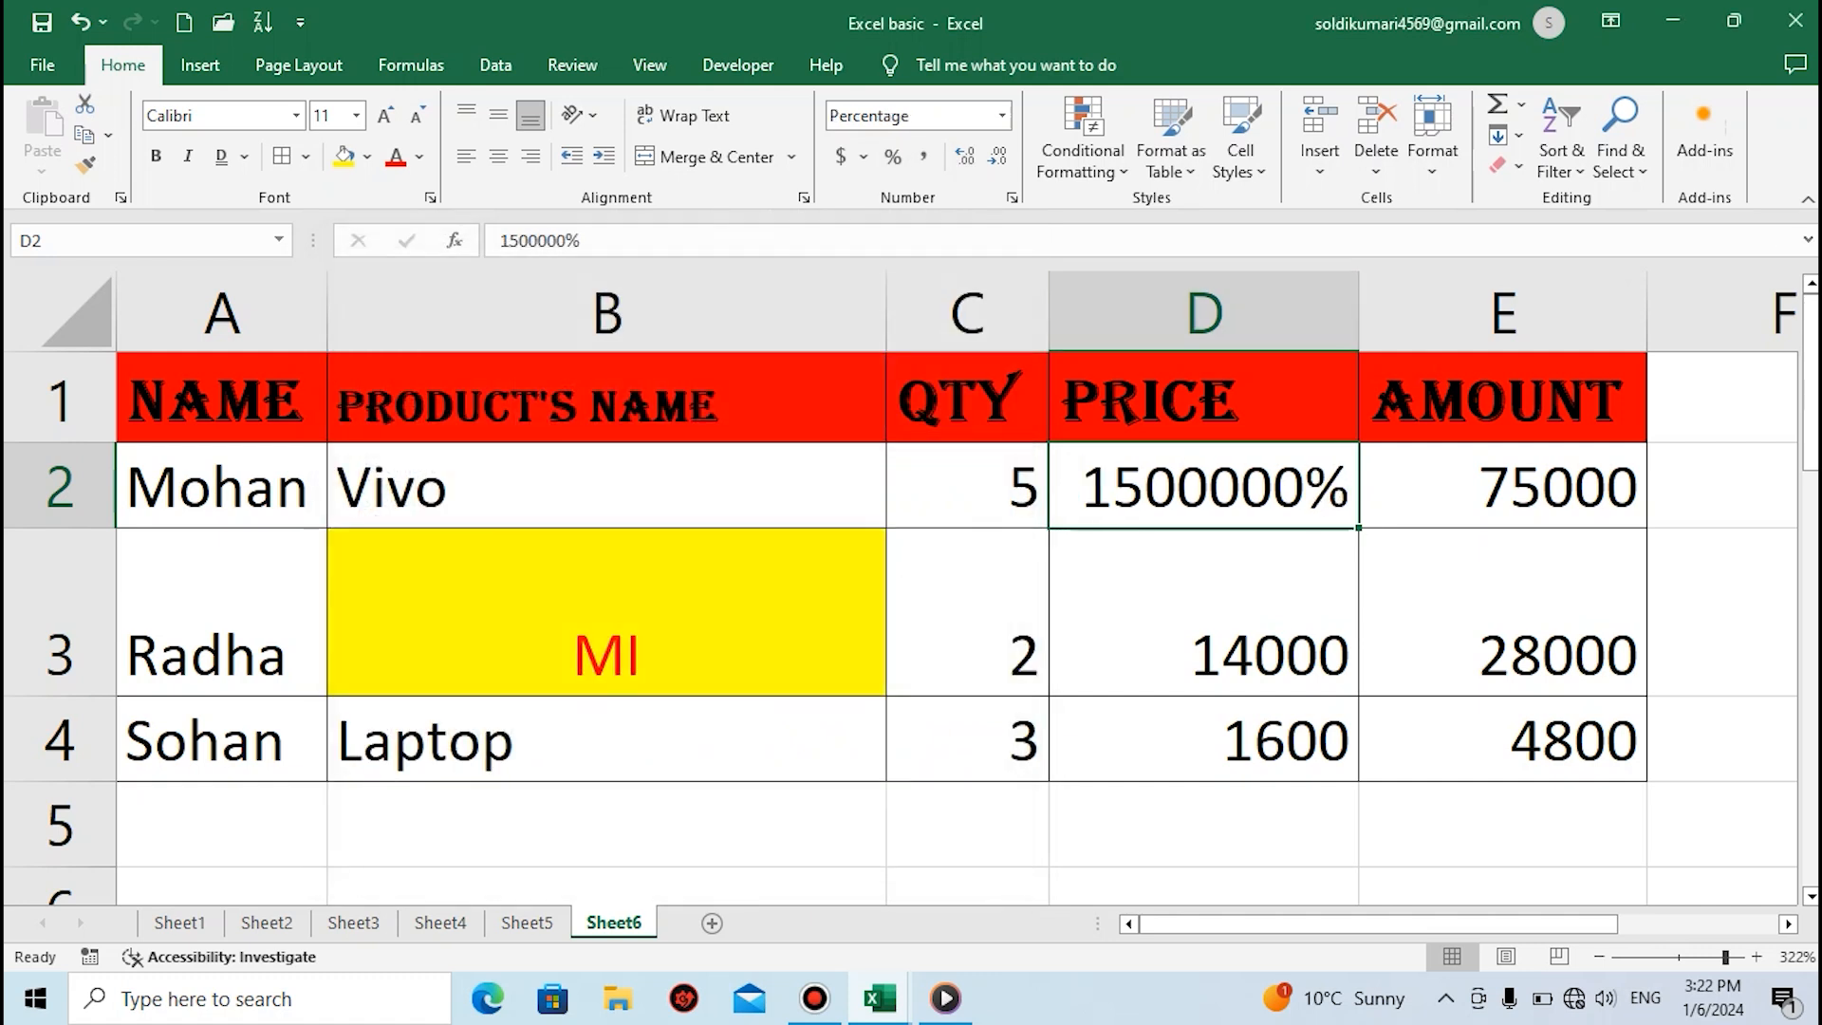
left_click(924, 156)
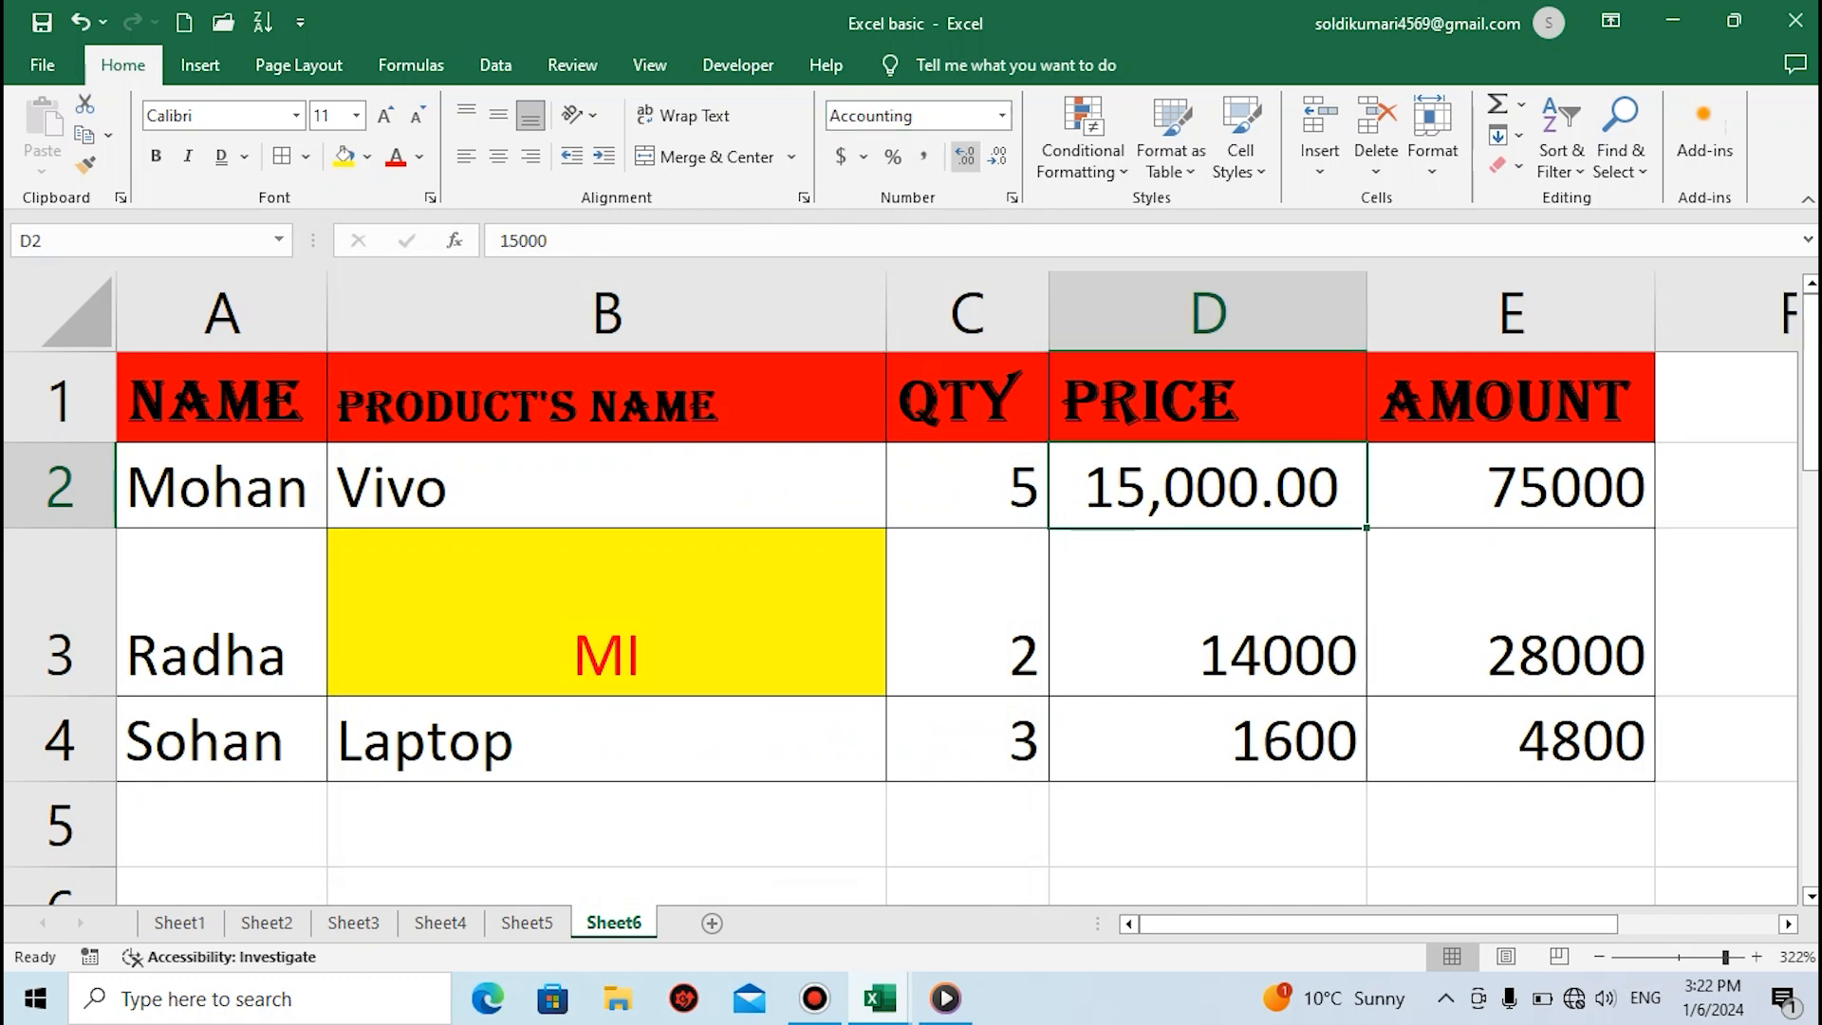
Increase the price in cell D2 to three decimal places and reduce it to no decimal places
left_click(964, 156)
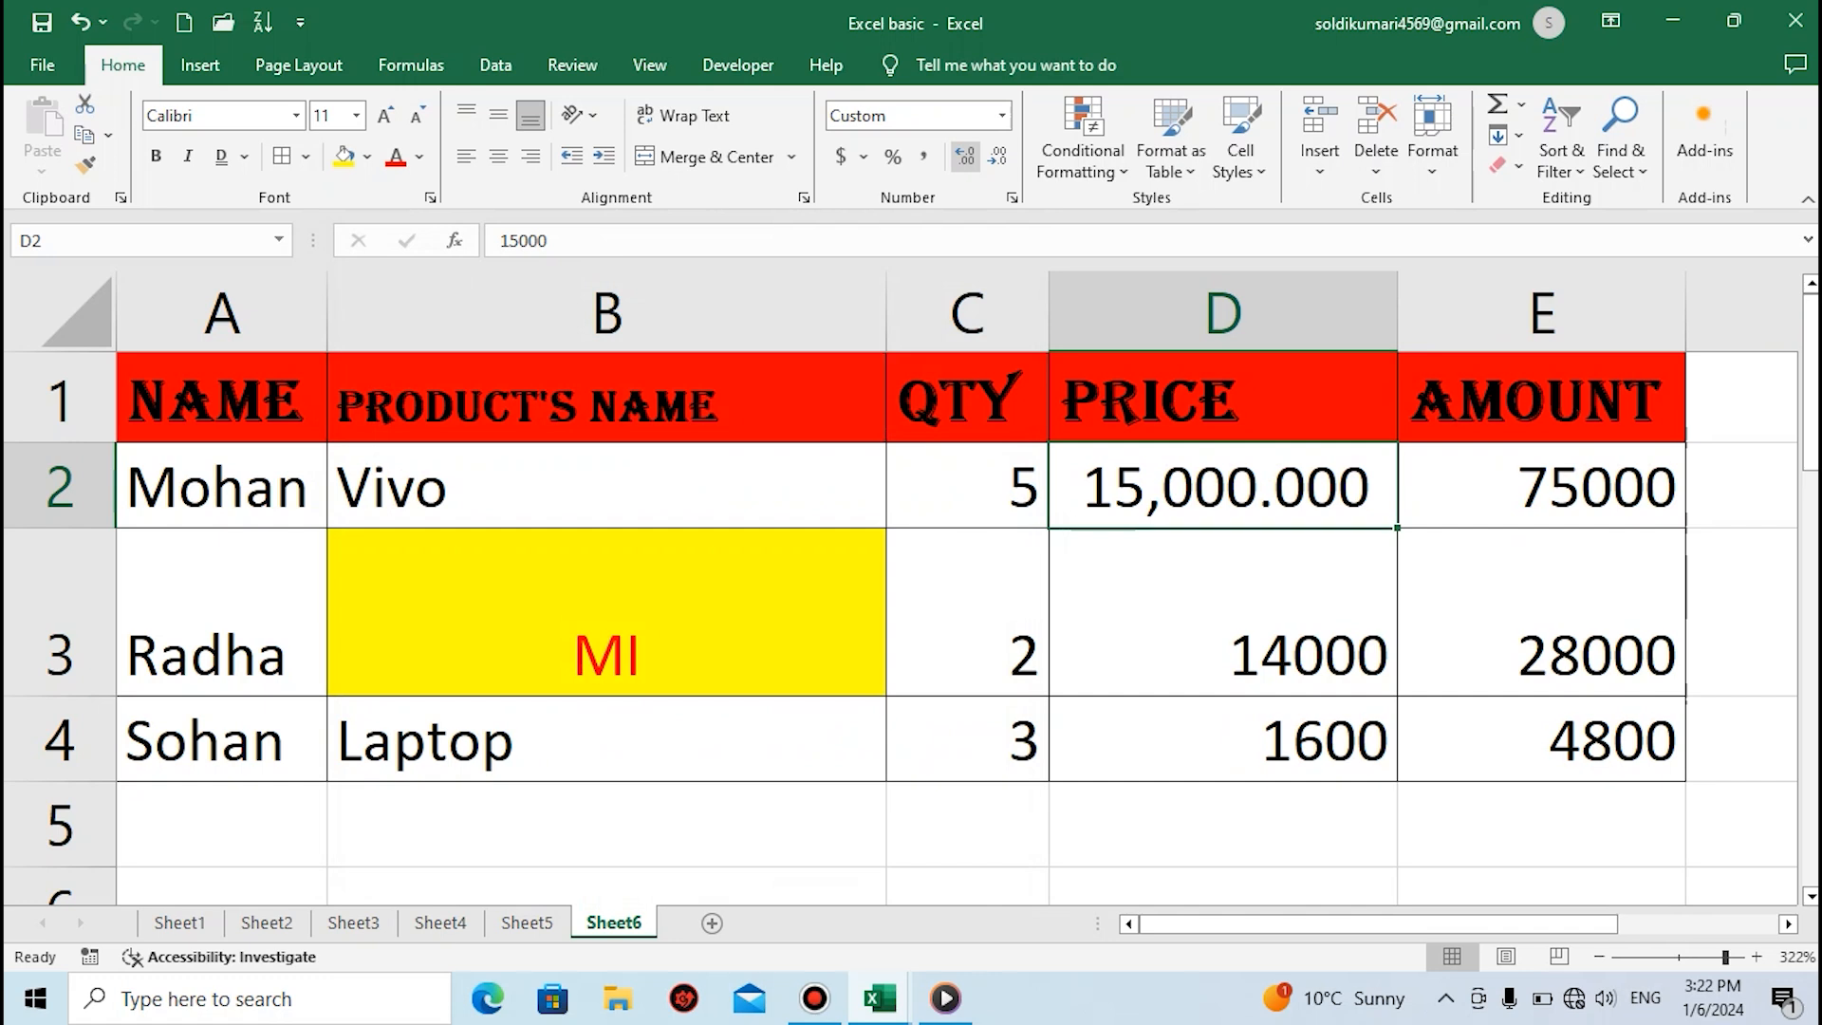
left_click(996, 156)
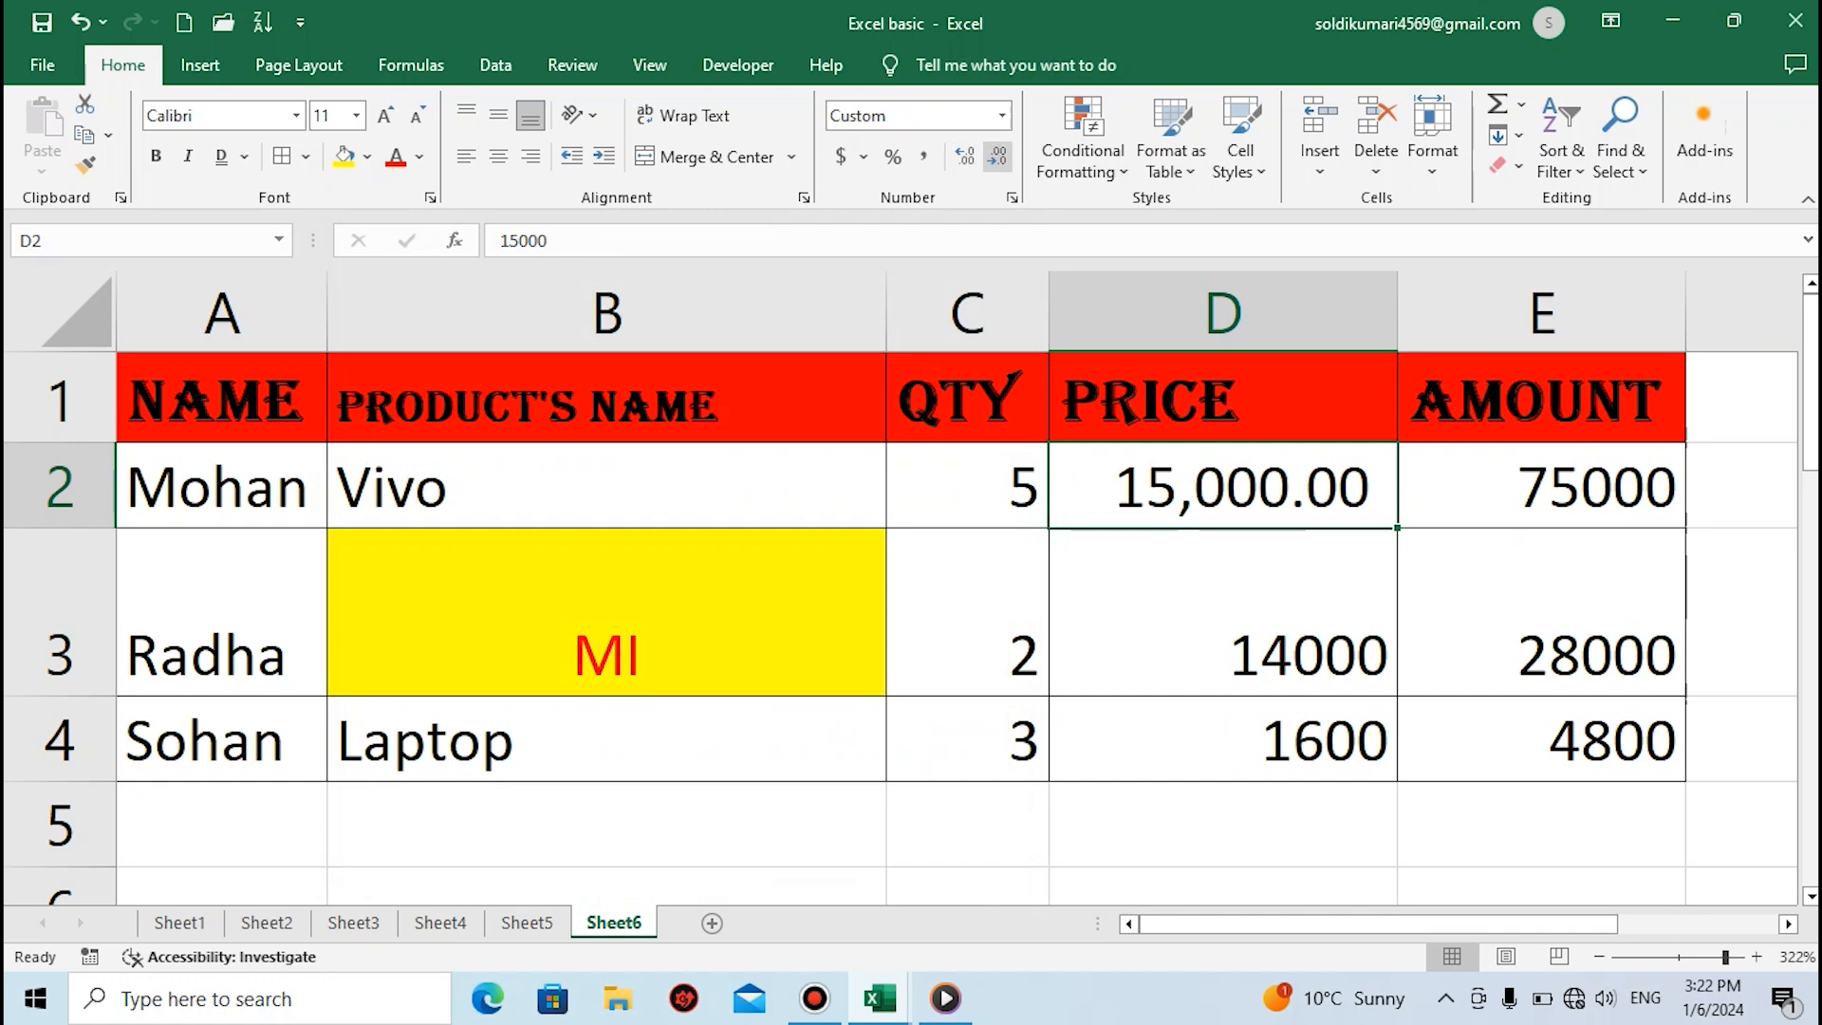
left_click(996, 157)
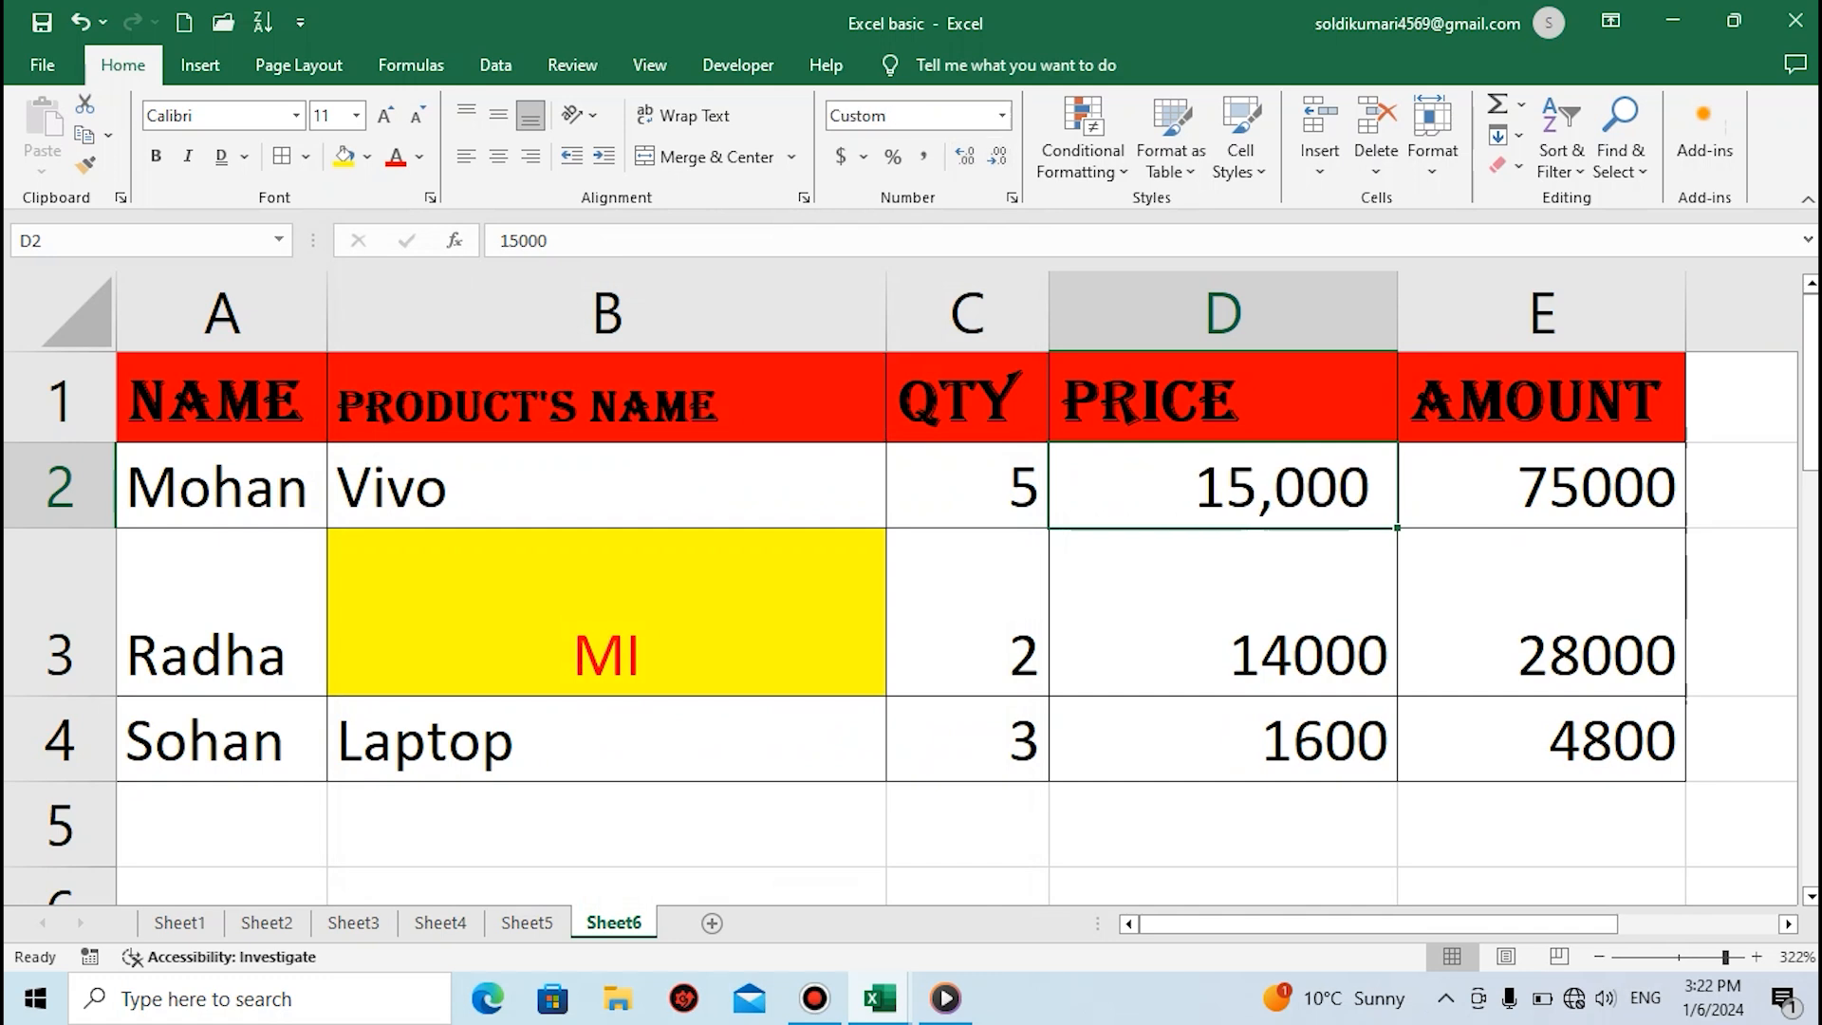
left_click(1224, 612)
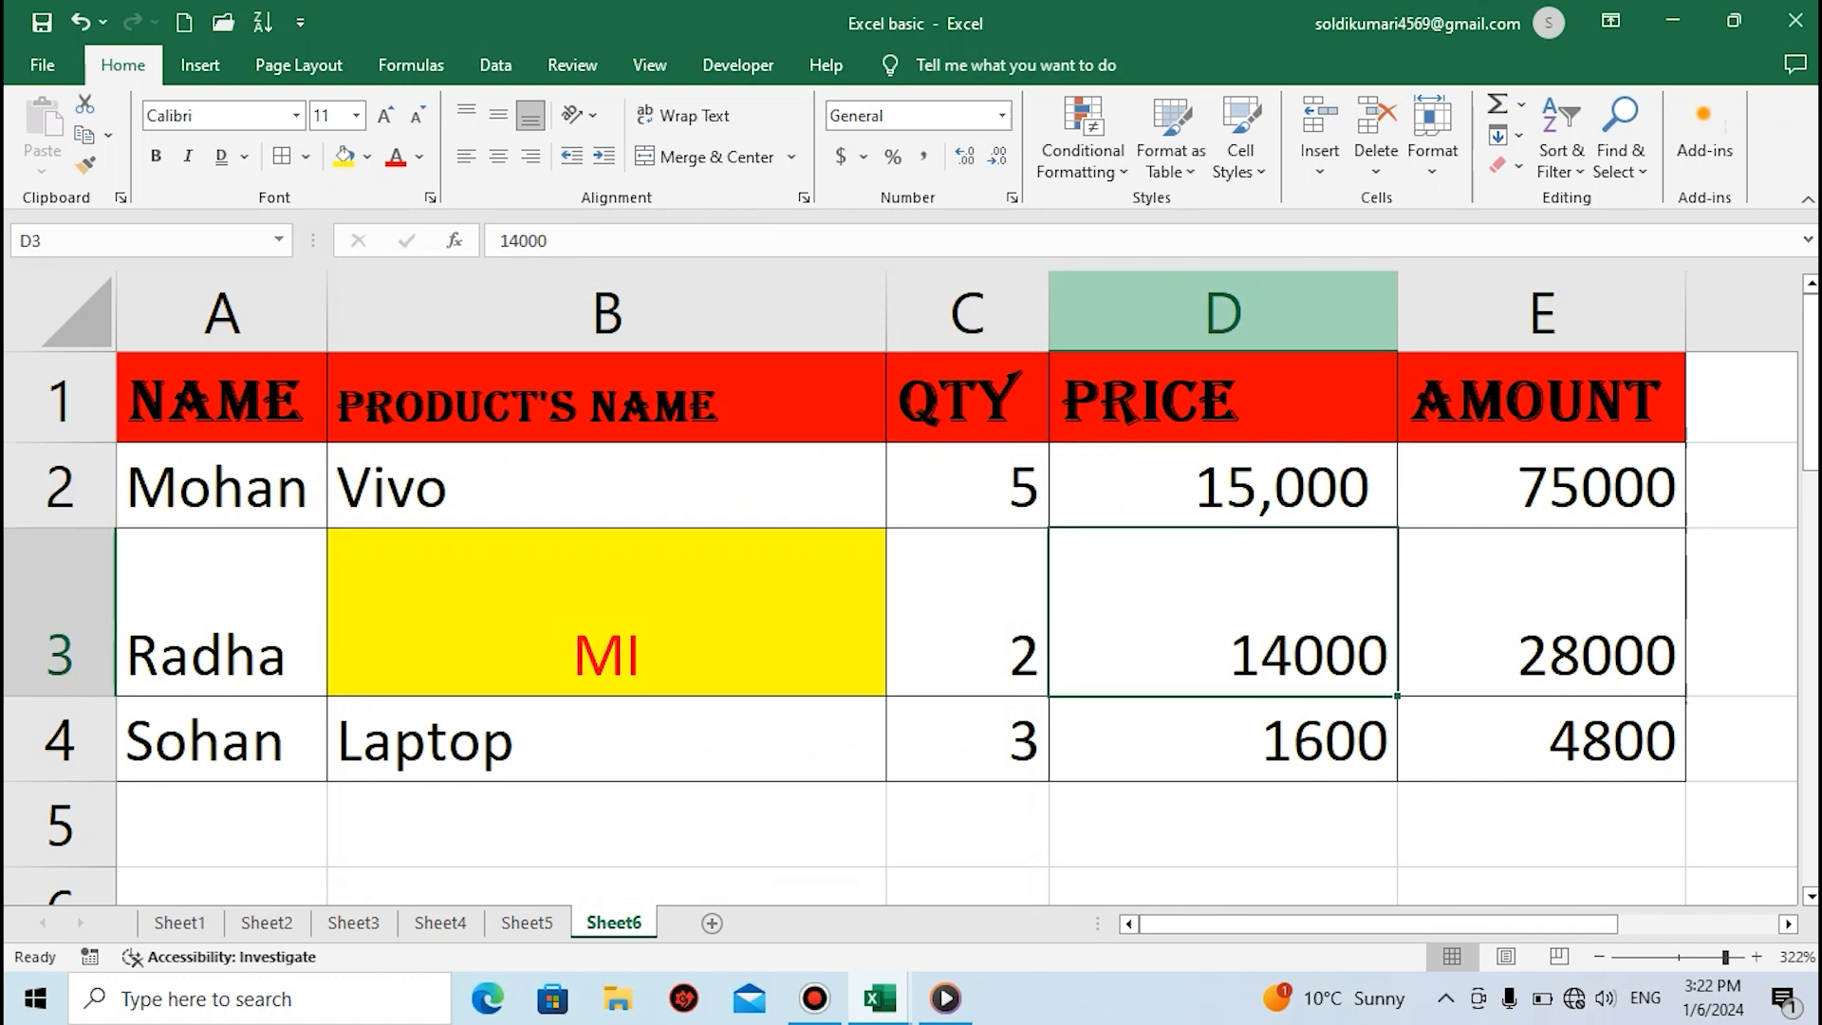
left_click(1082, 138)
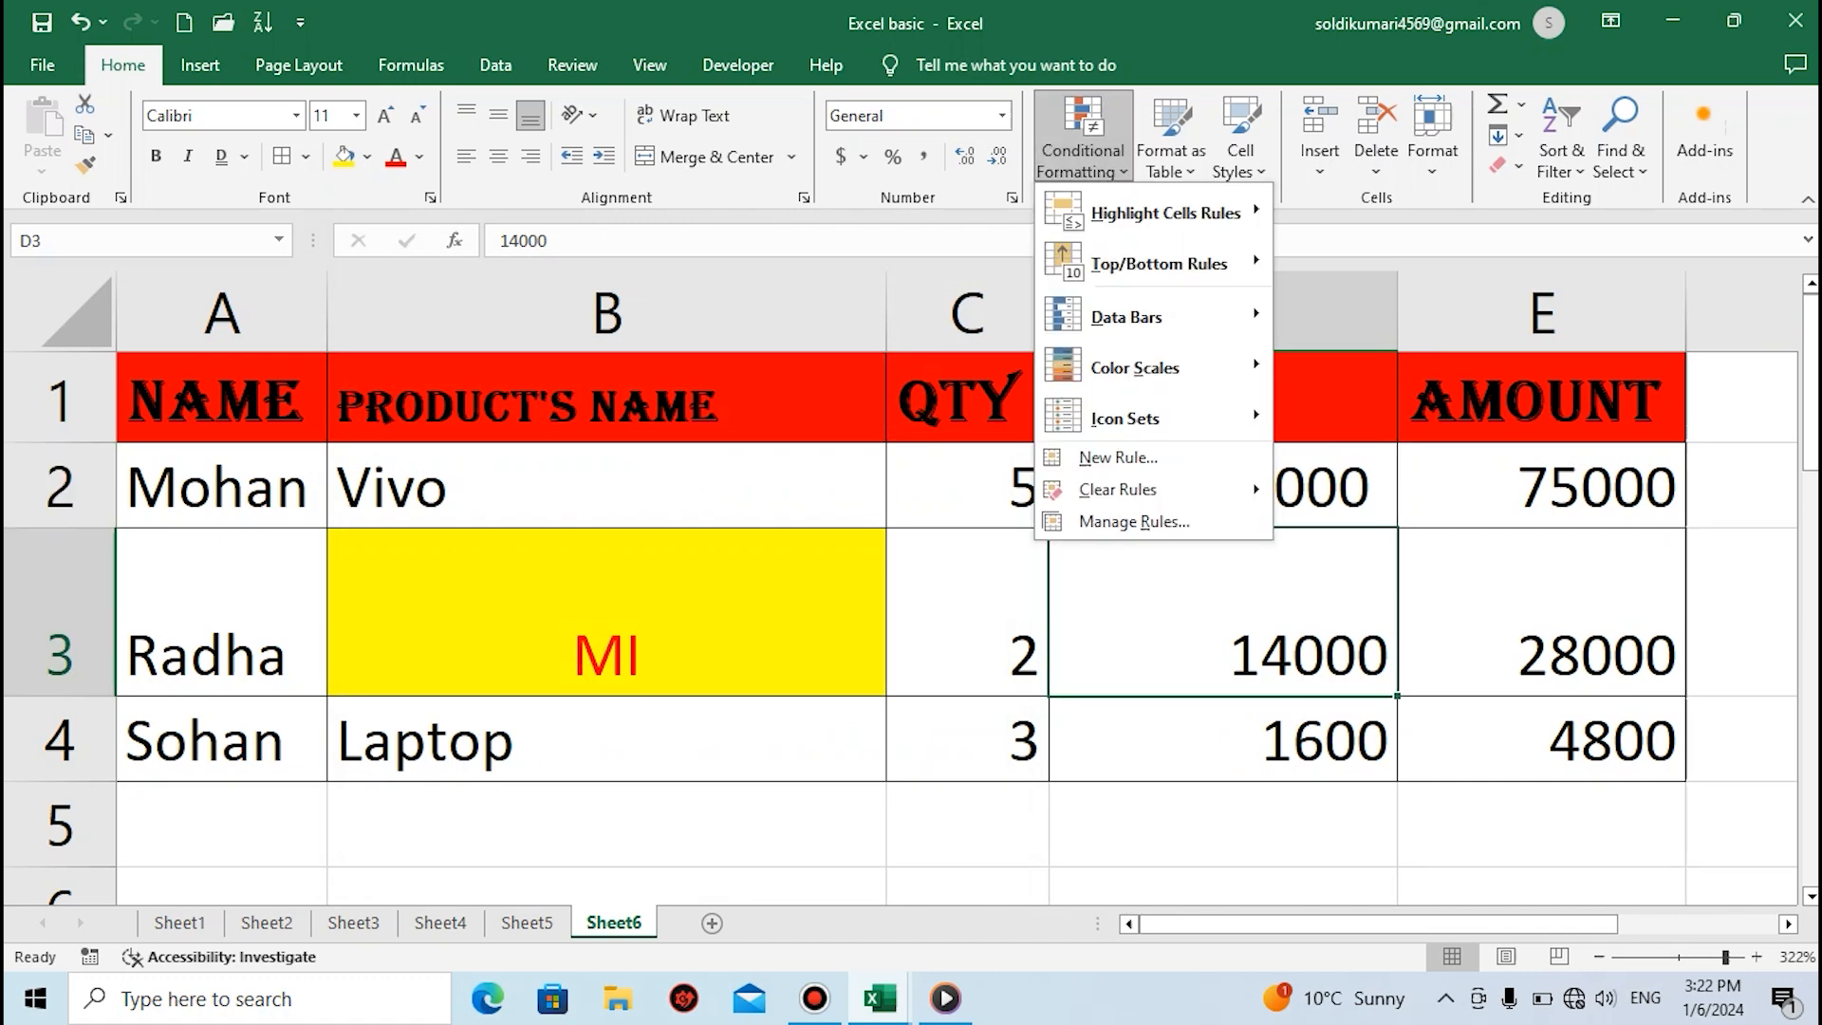
key("Escape")
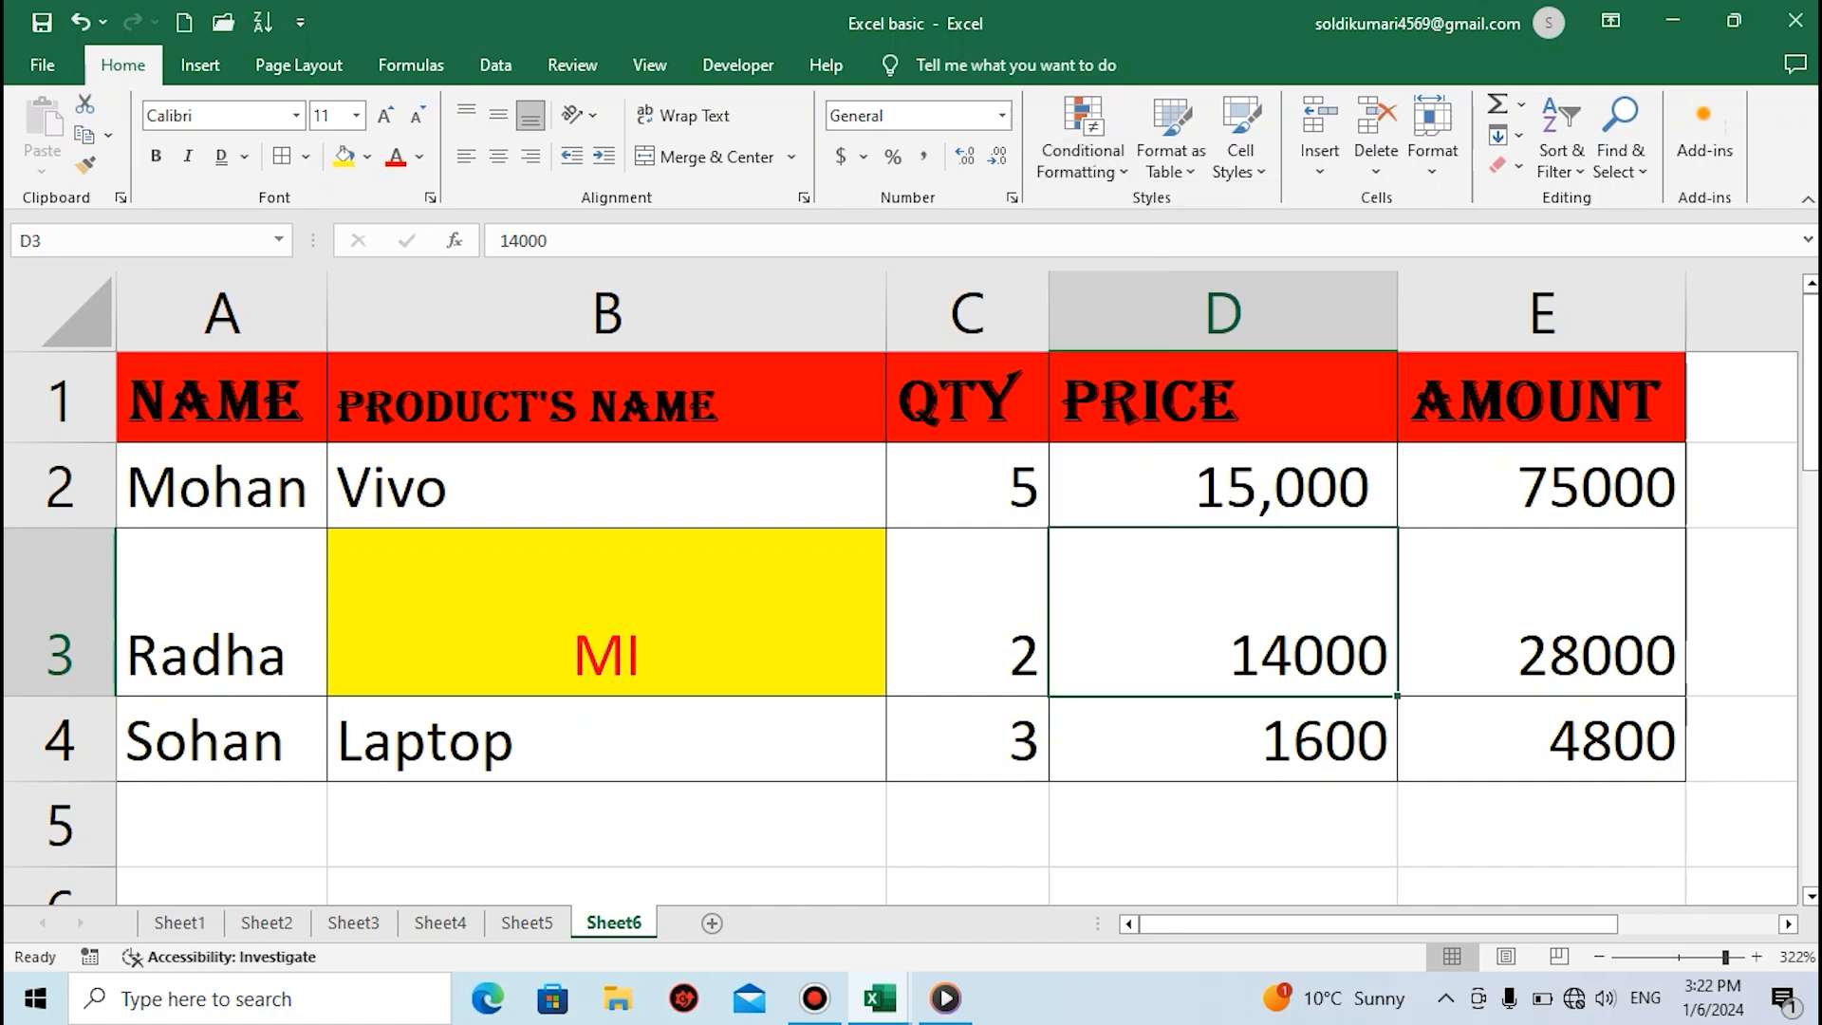
left_click(608, 486)
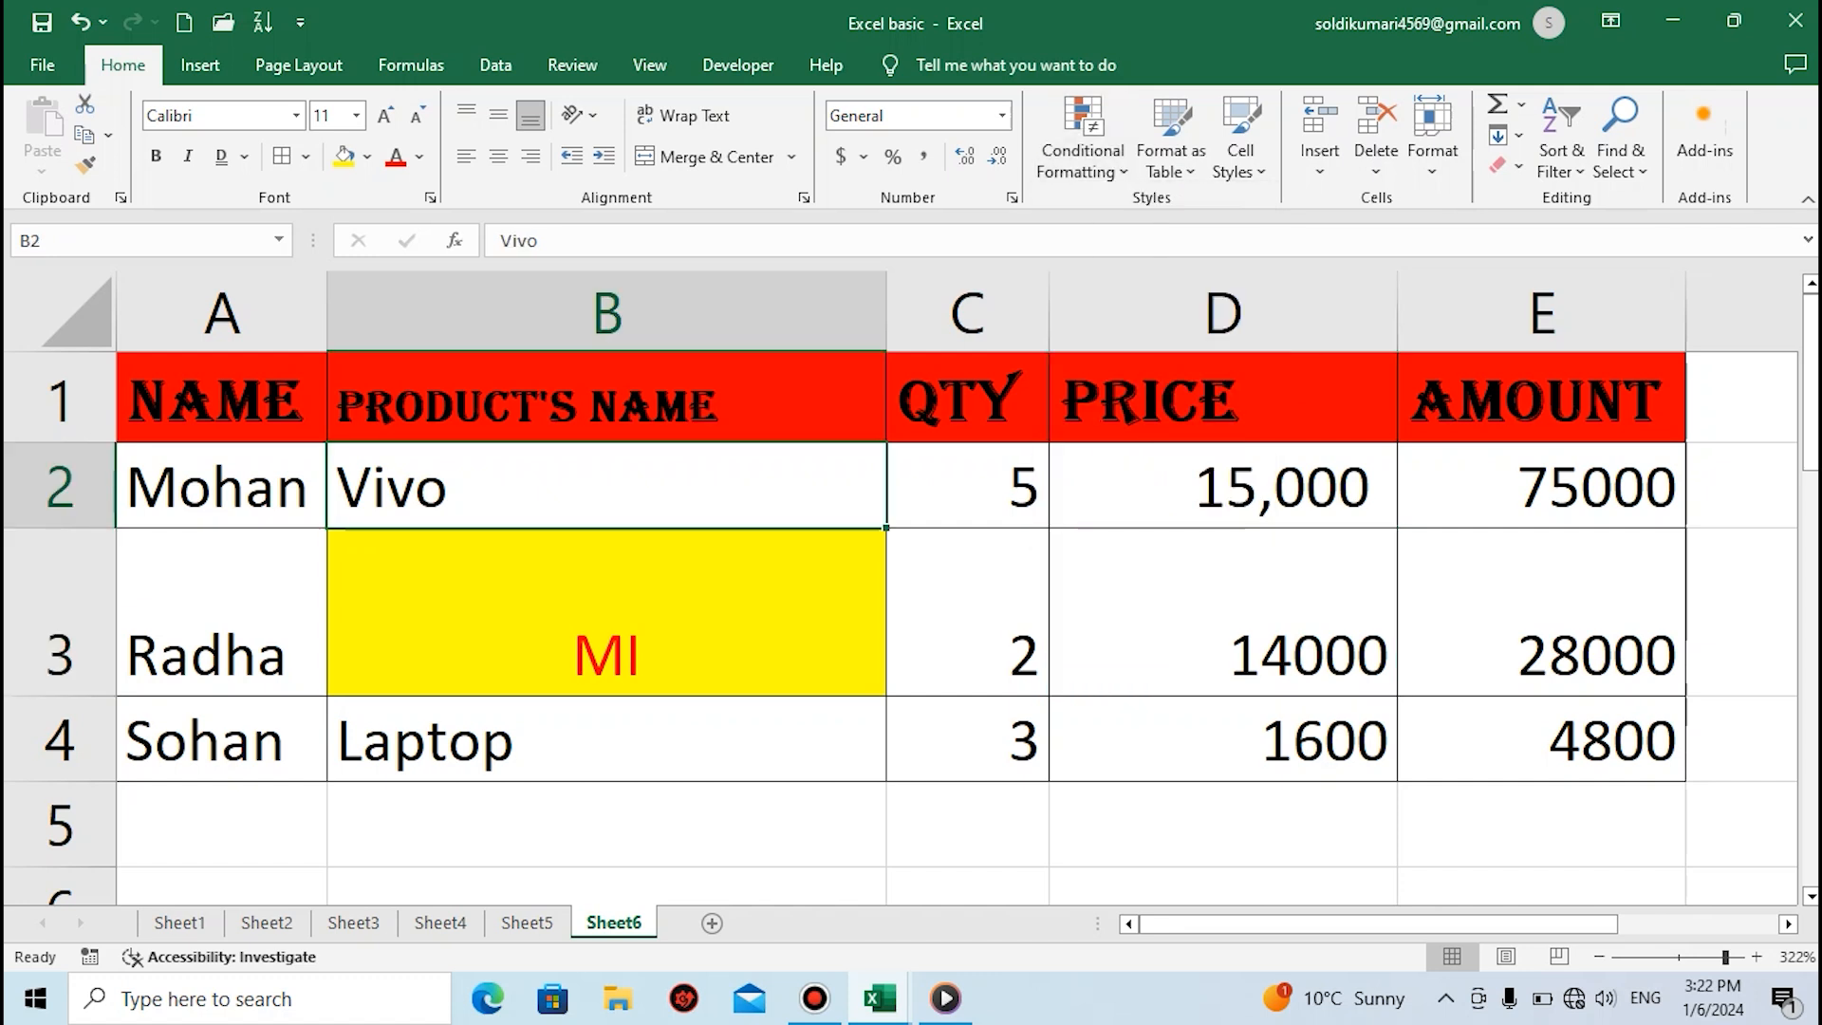